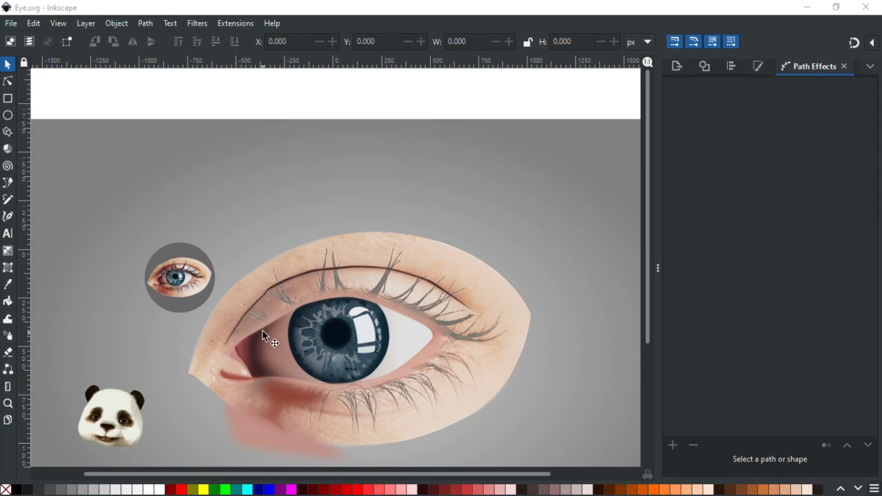
Step: Examine the inner eye corner and iris edge of the drawing and compare them with the small reference photo
scroll(270, 403, "up", 3)
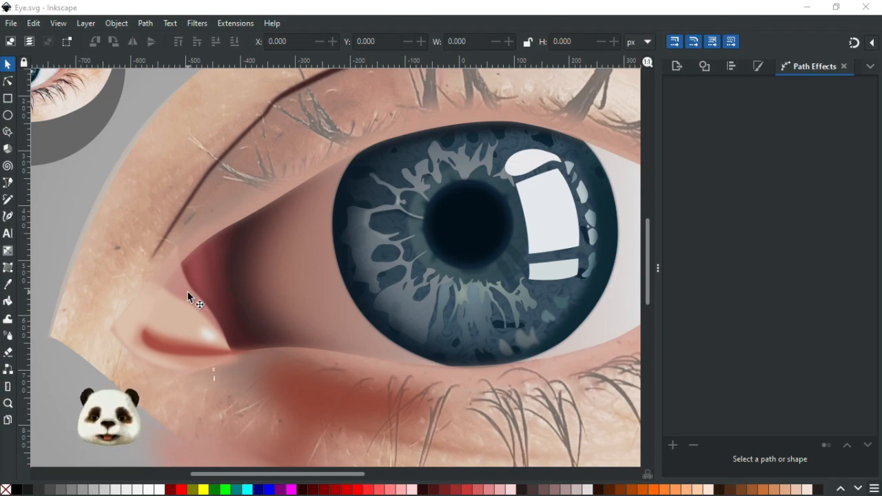
scroll(385, 228, "up", 3)
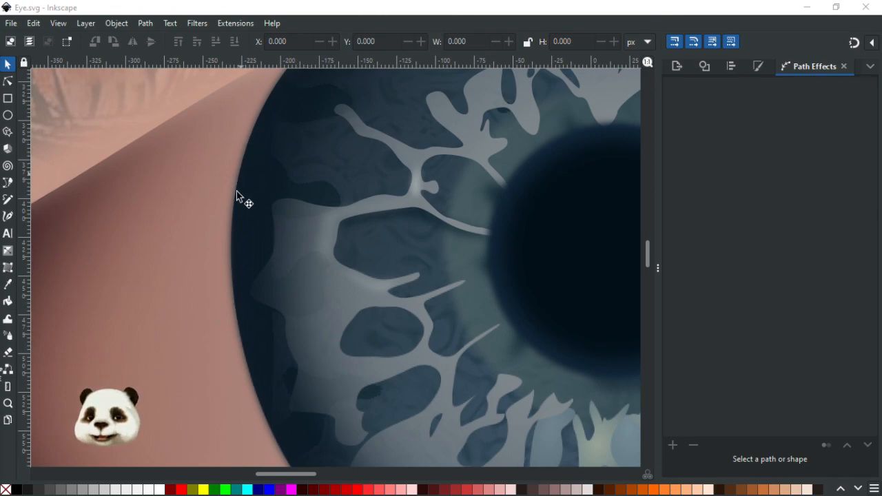
scroll(234, 379, "down", 1)
scroll(233, 371, "down", 3)
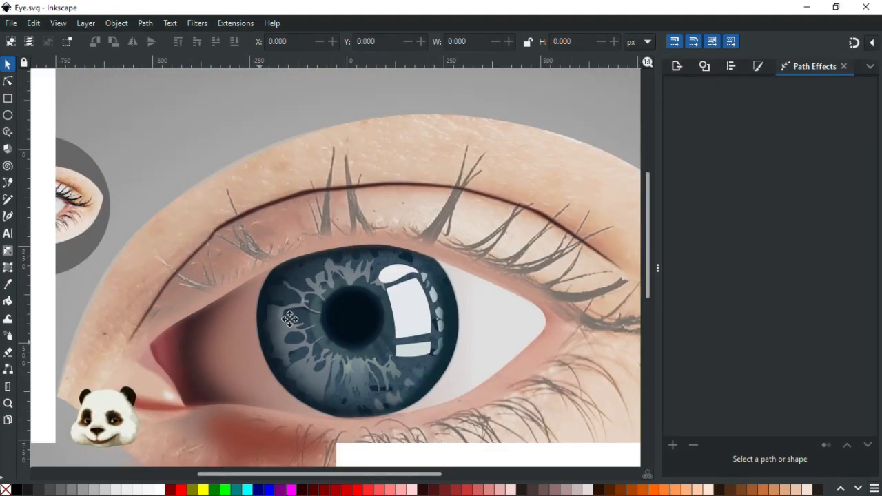
left_click_drag(289, 319, 350, 275)
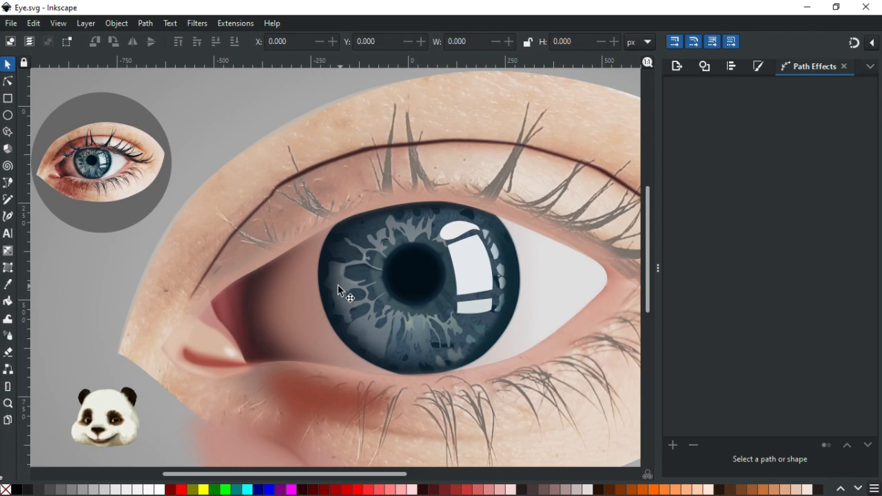
scroll(248, 296, "up", 3)
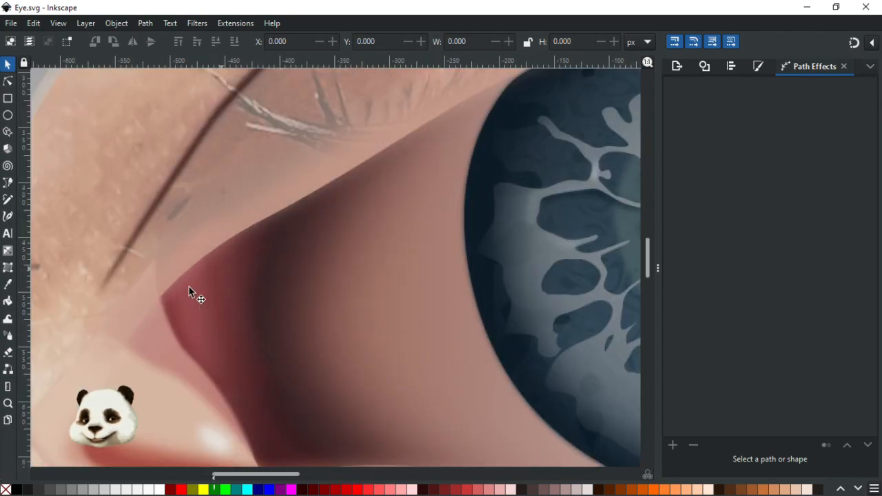
scroll(213, 366, "down", 3)
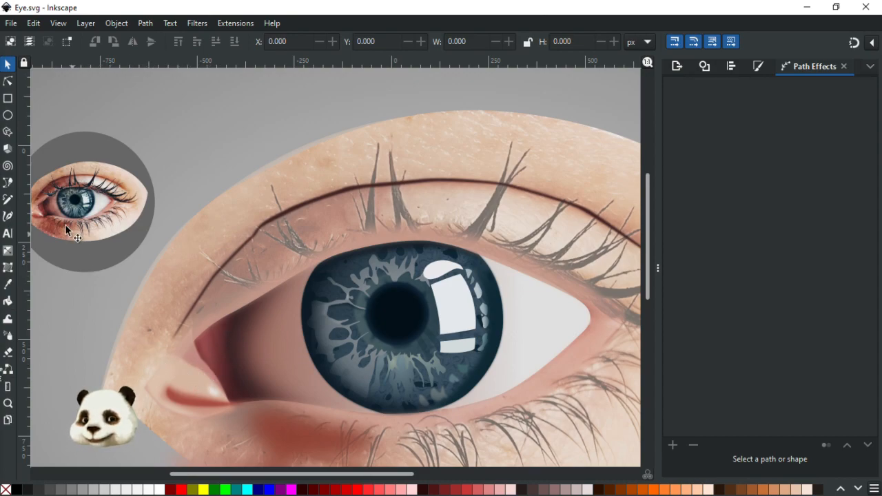
scroll(45, 219, "up", 6)
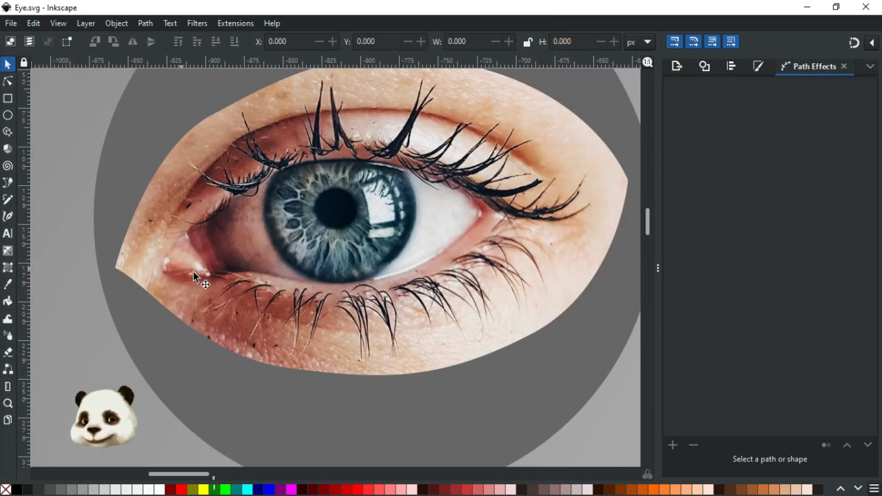
scroll(196, 270, "up", 5)
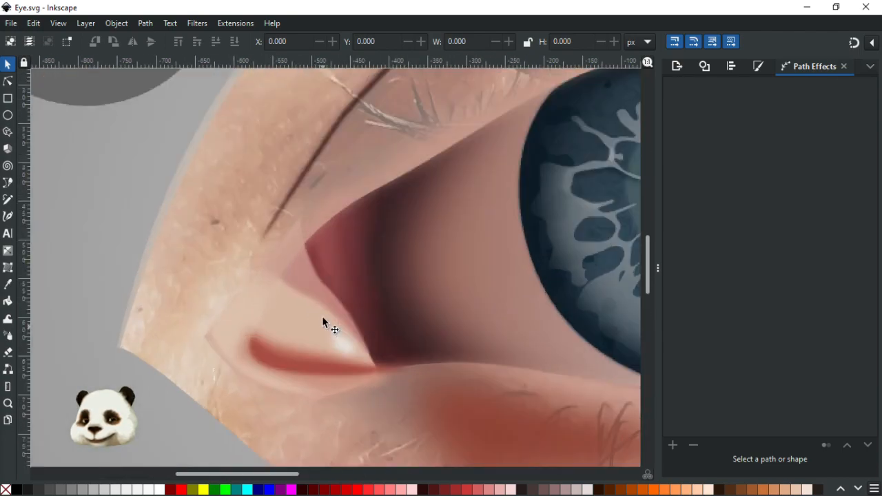
Step: Set the blur of the pink gradient shape at the inner eye corner to 14% and save the drawing
left_click(310, 272)
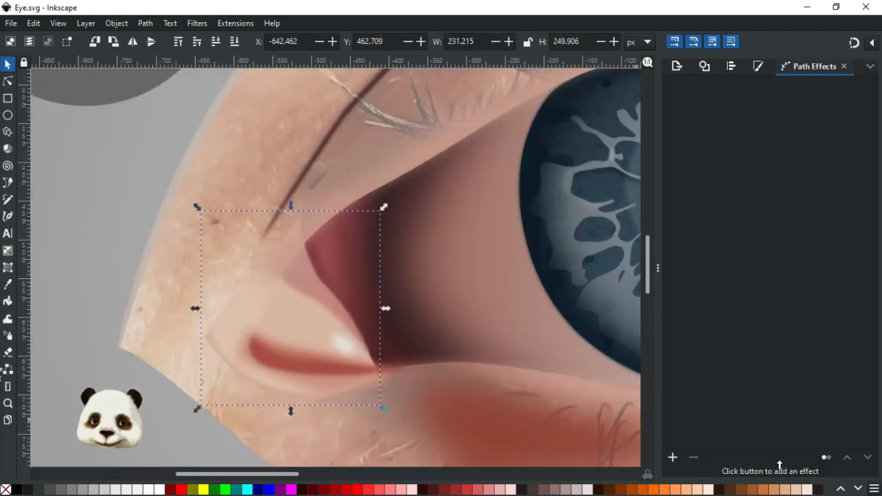
key("ctrl+shift+f")
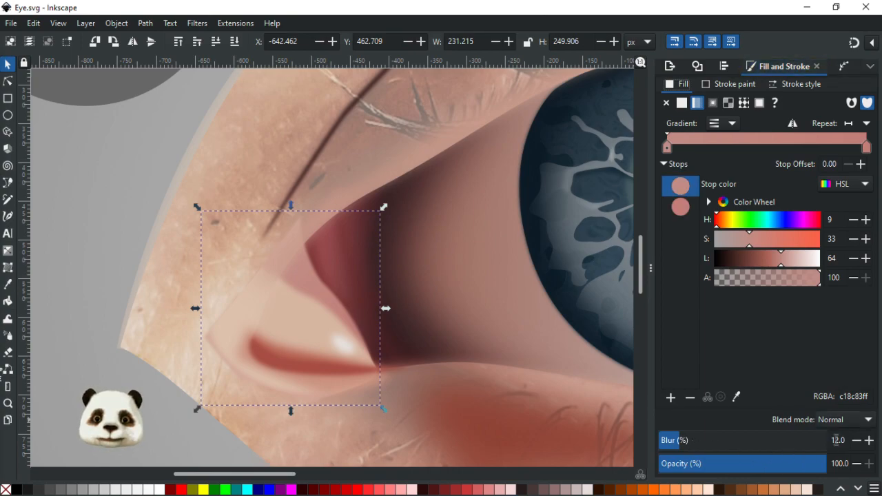
left_click(869, 440)
left_click(869, 441)
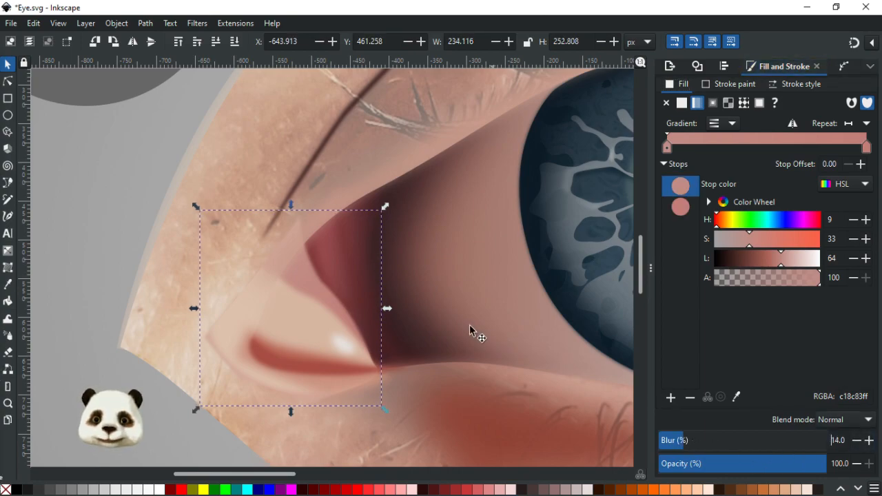
scroll(469, 324, "down", 3)
key("ctrl+s")
left_click_drag(454, 312, 391, 328)
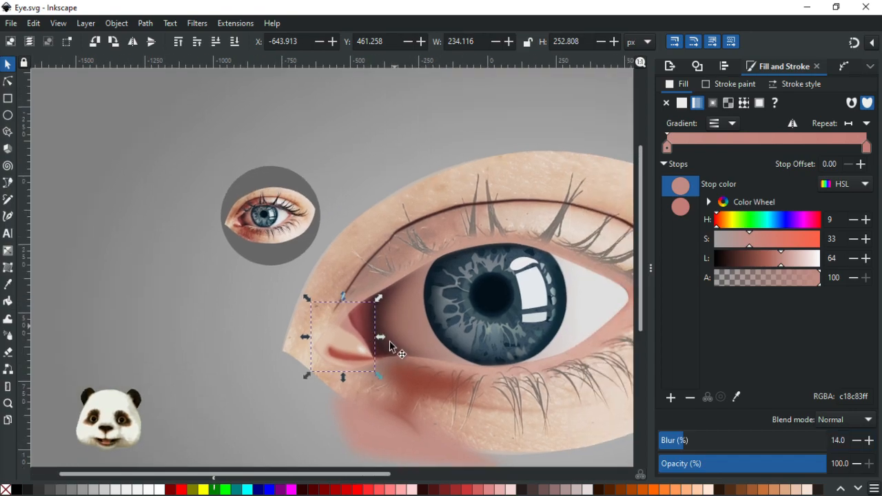
Step: Compare the inner eye corner with the reference photo and inspect the fill of the blurred upper-eyelid shape
scroll(396, 341, "up", 1)
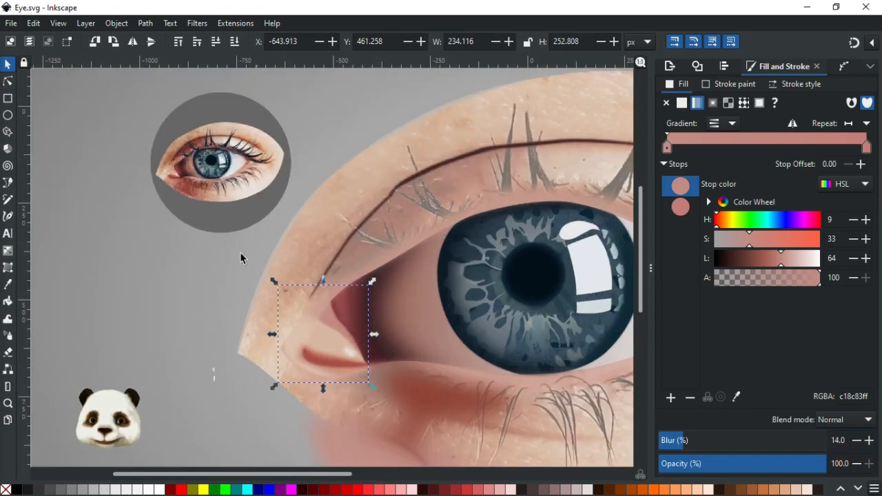
scroll(169, 174, "up", 3)
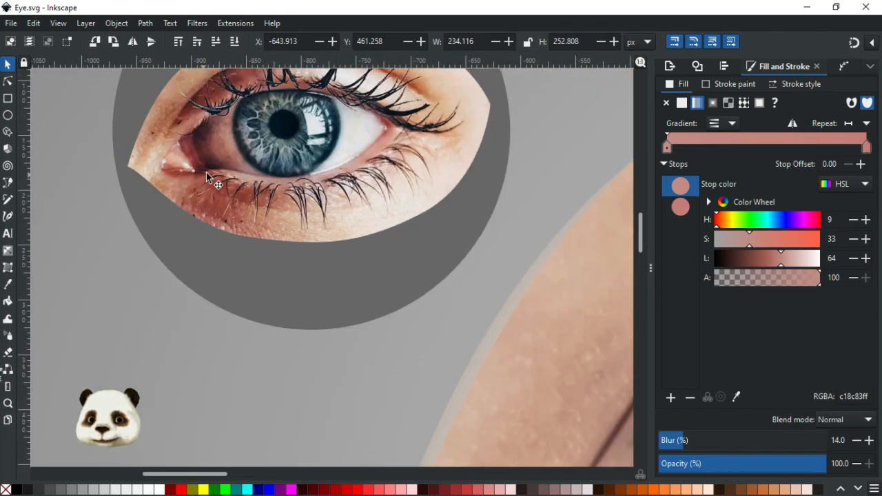
scroll(212, 207, "down", 3)
left_click_drag(403, 392, 352, 357)
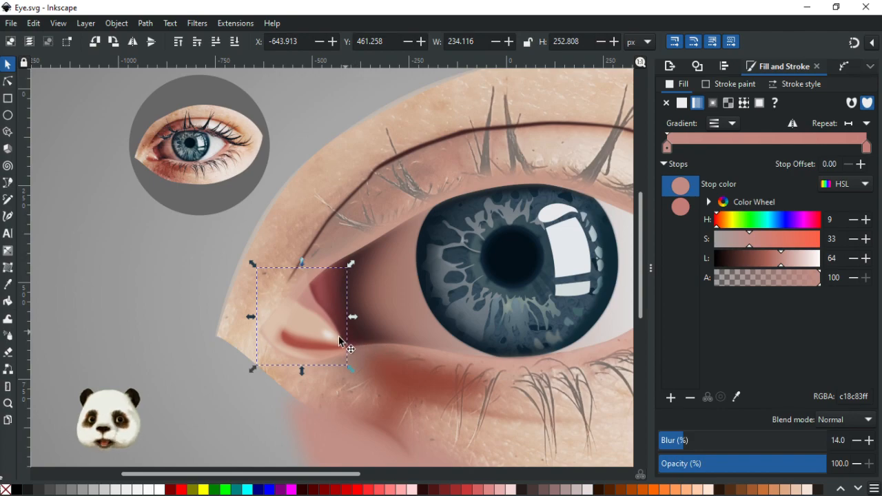
left_click_drag(433, 368, 320, 365)
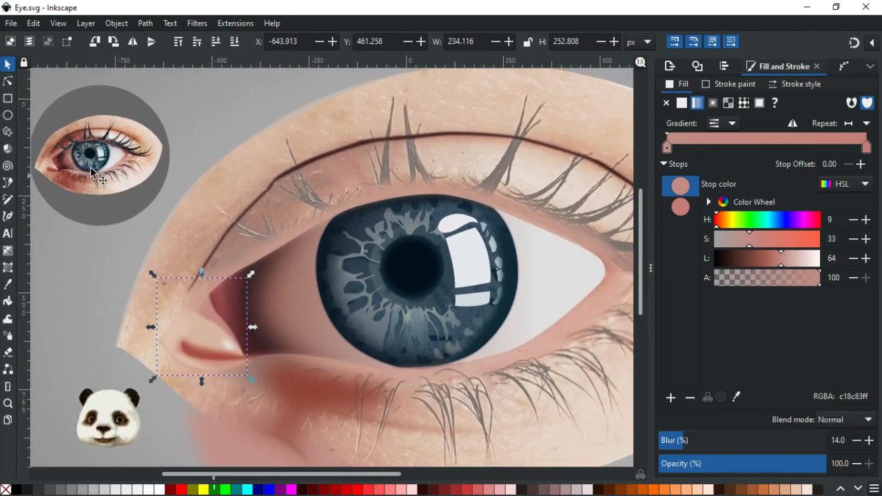
left_click(613, 295)
left_click(452, 200)
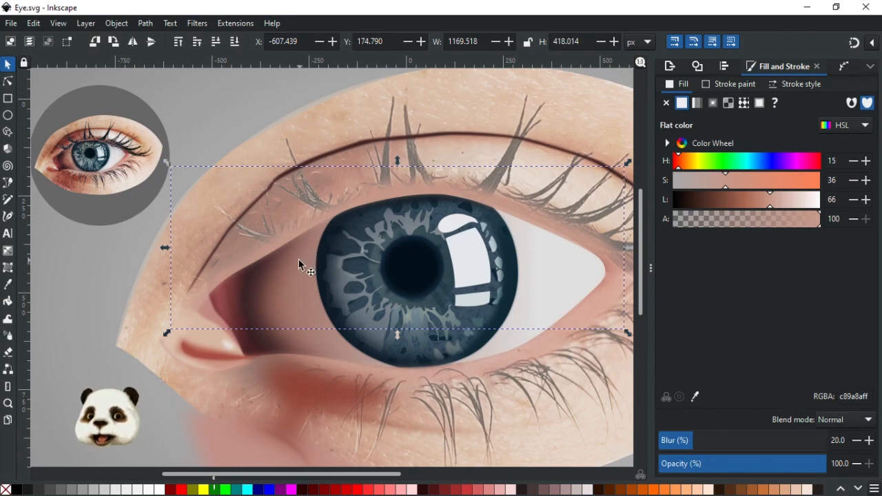
Step: Examine the red and pink shading beneath the lower eyelid and compare it with the reference photo
scroll(241, 241, "down", 3)
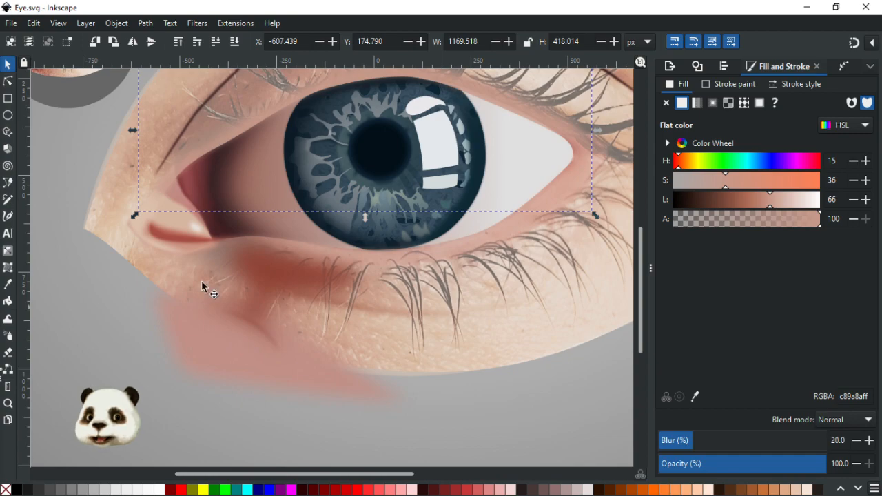
left_click_drag(246, 312, 344, 393)
left_click_drag(259, 273, 338, 346)
scroll(205, 218, "up", 3)
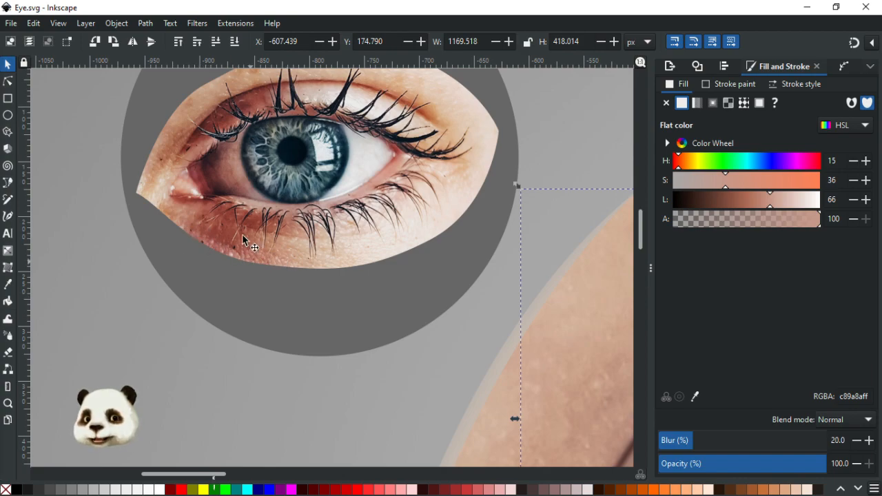
scroll(431, 379, "down", 5)
scroll(514, 425, "down", 2, "ctrl")
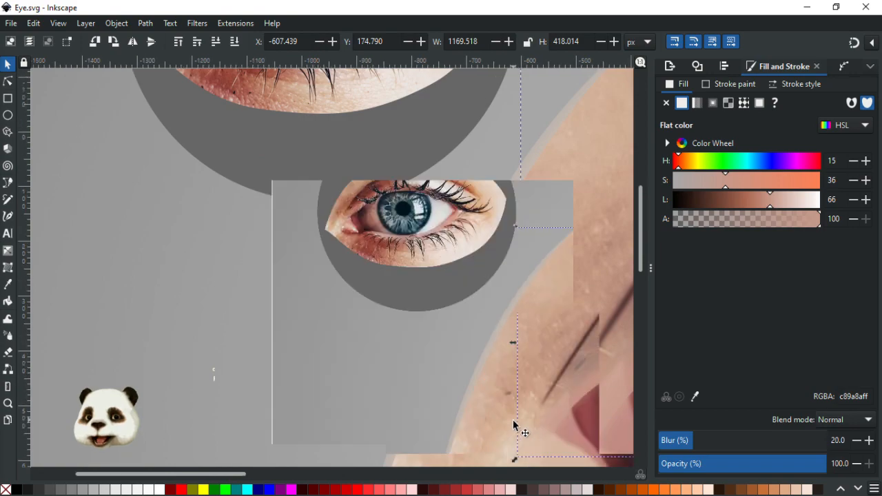
scroll(513, 423, "down", 1)
left_click_drag(535, 439, 256, 221)
scroll(418, 384, "up", 1)
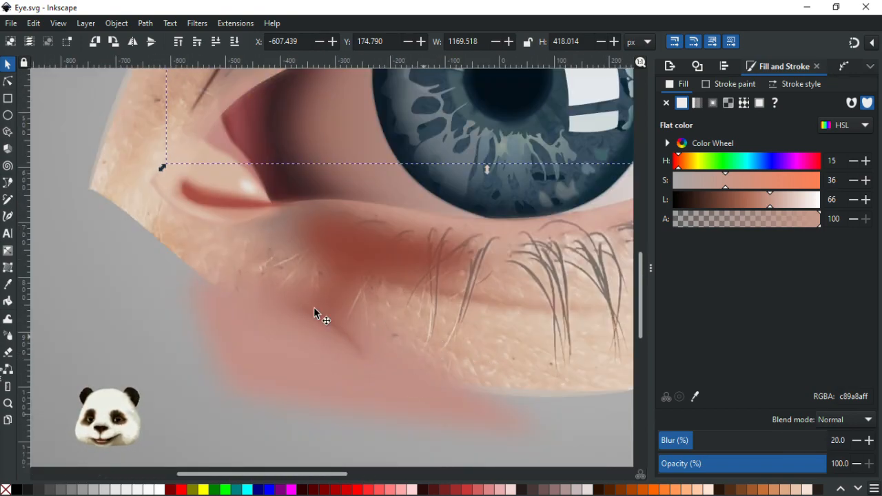
scroll(348, 330, "down", 1)
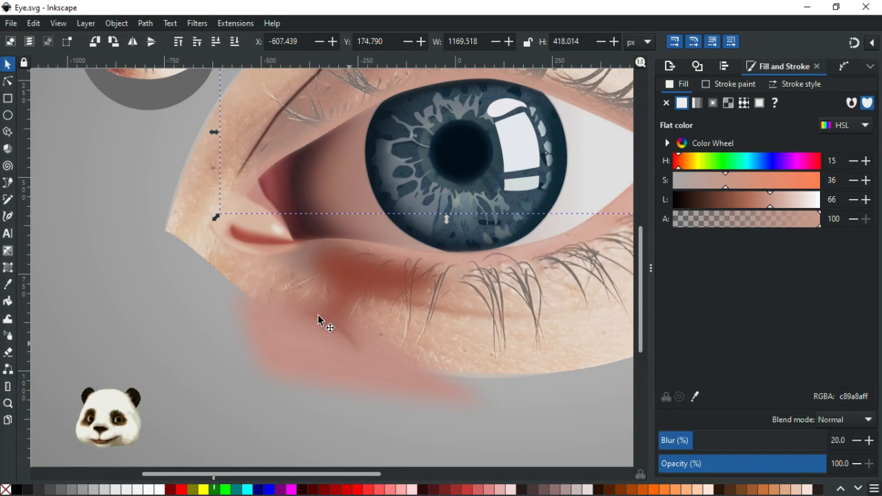
scroll(341, 331, "down", 3)
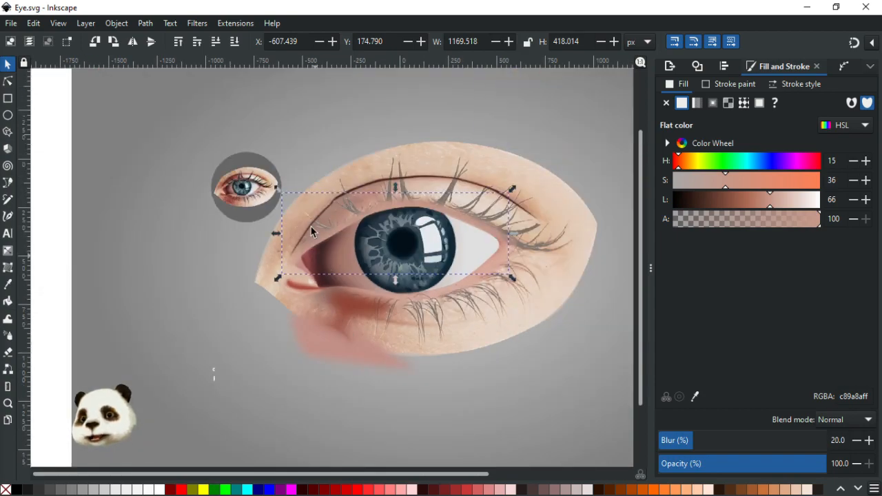
Step: Apply a horizontal linear fill gradient to the dark upper eyelid crease, running from its inner part to beyond the iris
scroll(317, 227, "up", 2)
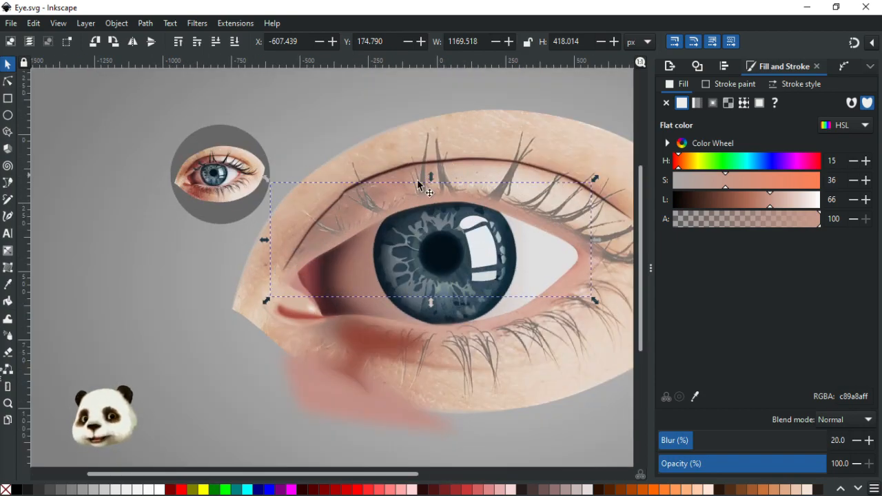
scroll(357, 189, "up", 2)
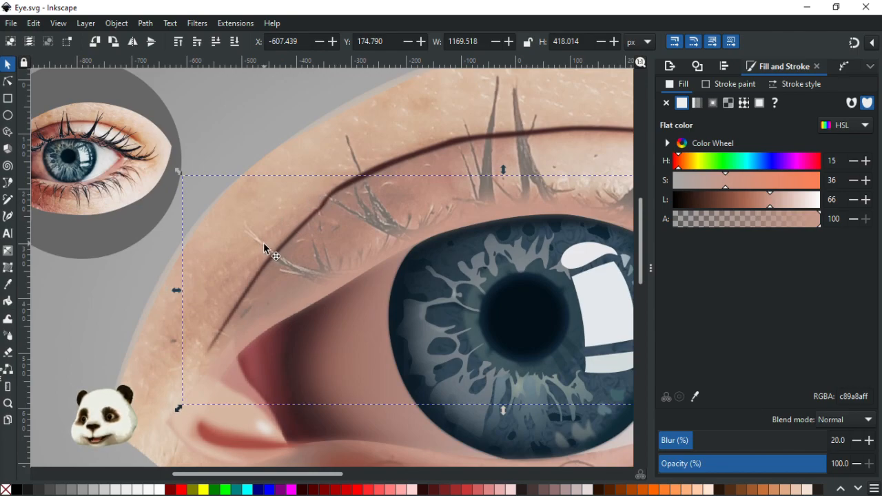
left_click_drag(217, 305, 249, 307)
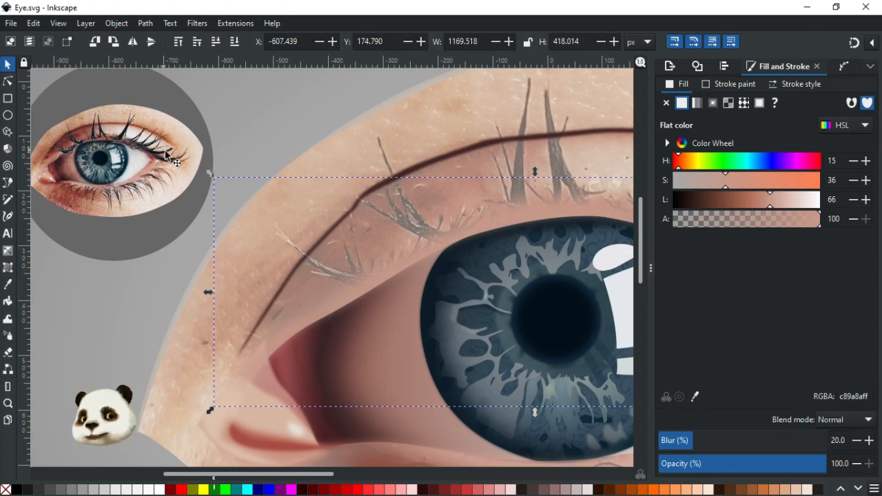
scroll(325, 231, "down", 3)
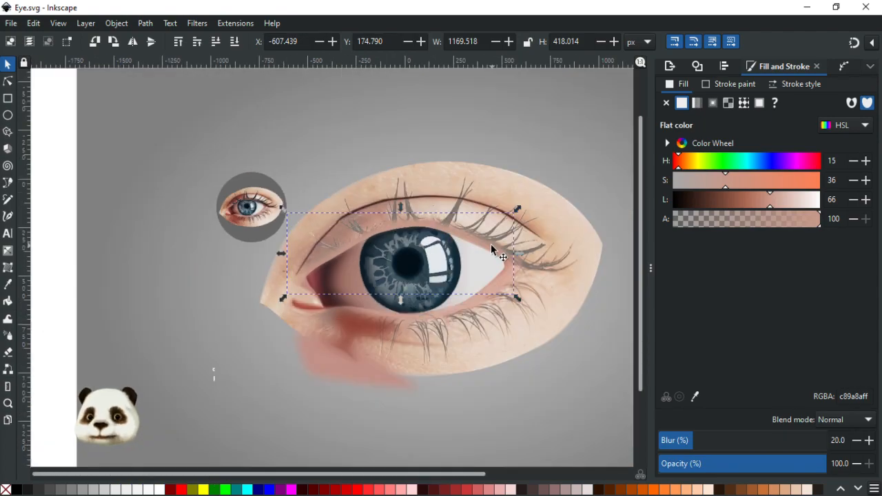
scroll(443, 179, "up", 3)
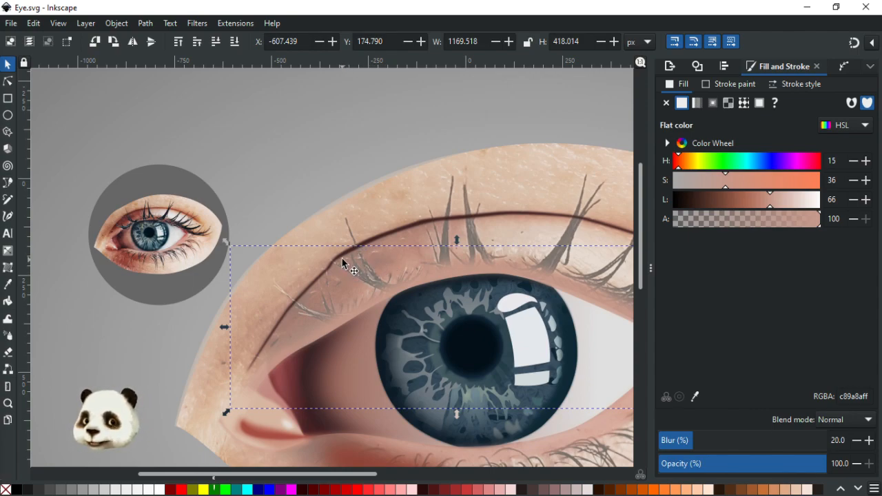
left_click(388, 233)
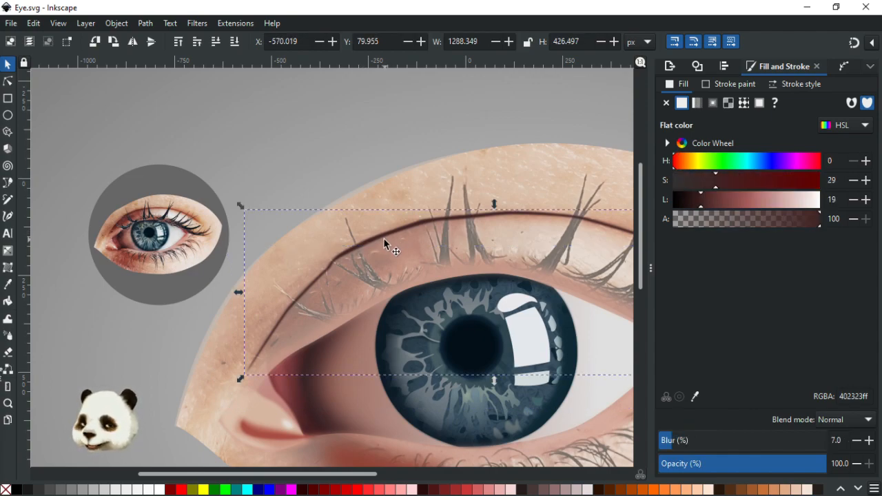
key("g")
left_click_drag(370, 241, 607, 242)
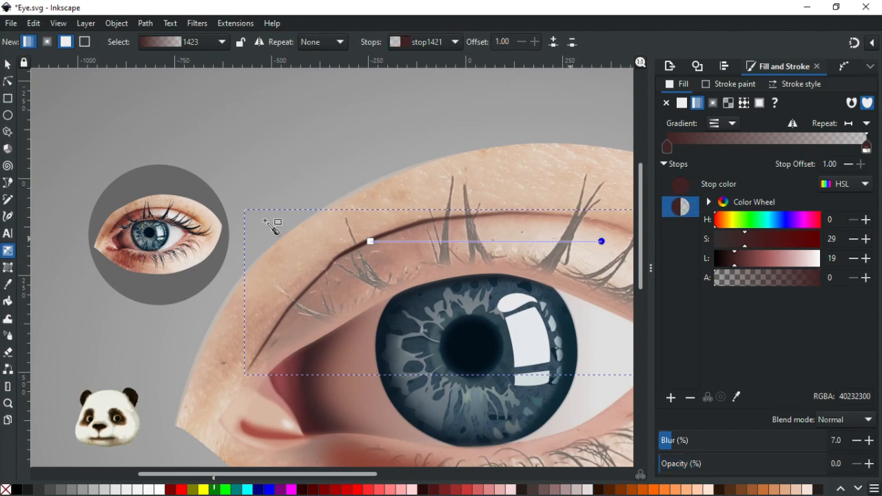
Step: Color the crease gradient's end stop orange-brown (af5635), sampled from the outer eyelid crease in the reference photo
key("d")
scroll(195, 223, "up", 4)
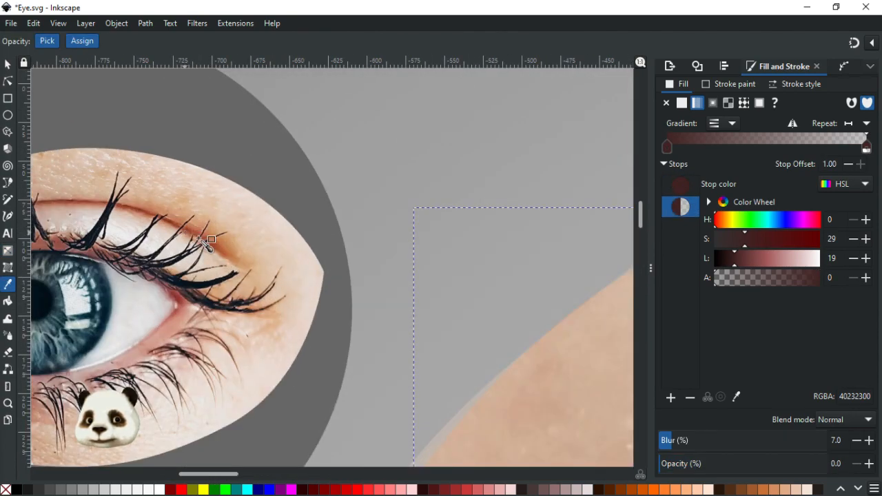
left_click(232, 252)
scroll(309, 292, "down", 5)
left_click_drag(421, 313, 274, 284)
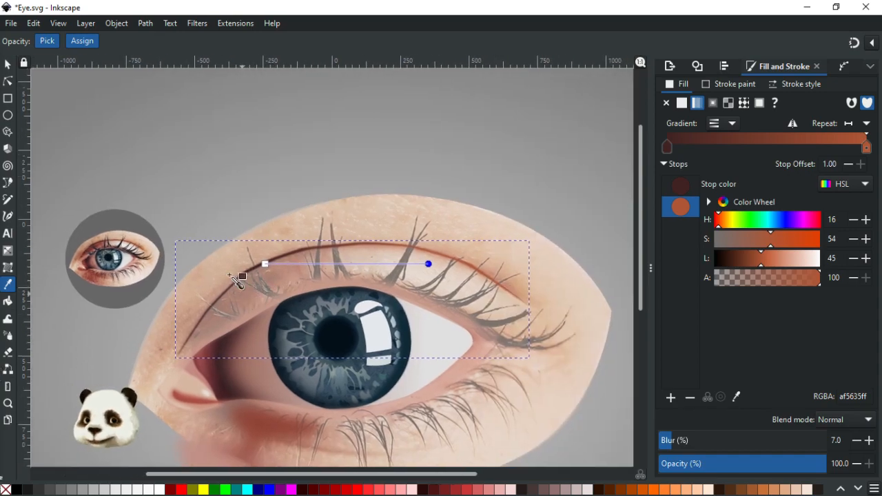
left_click(7, 65)
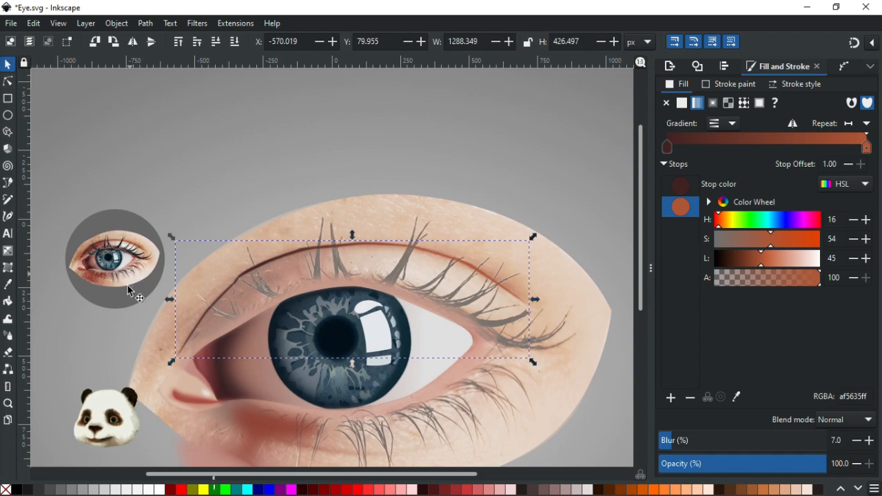
scroll(103, 291, "up", 4, "ctrl")
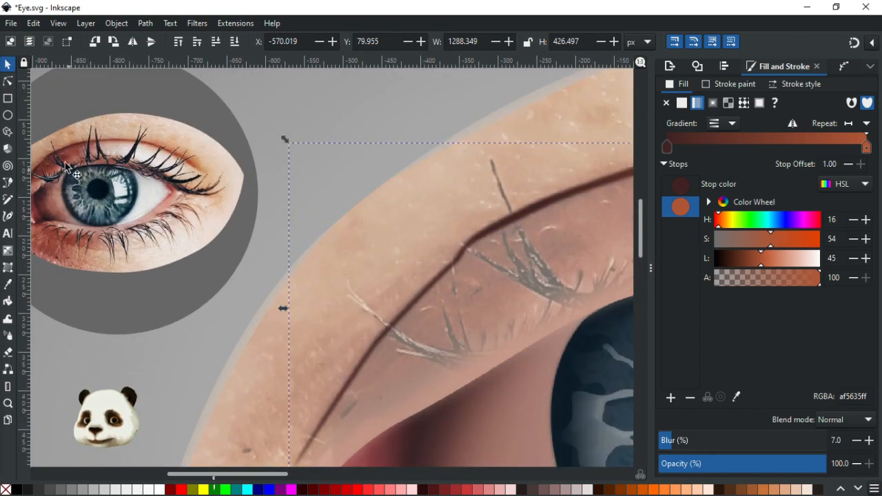
scroll(61, 160, "down", 3, "ctrl")
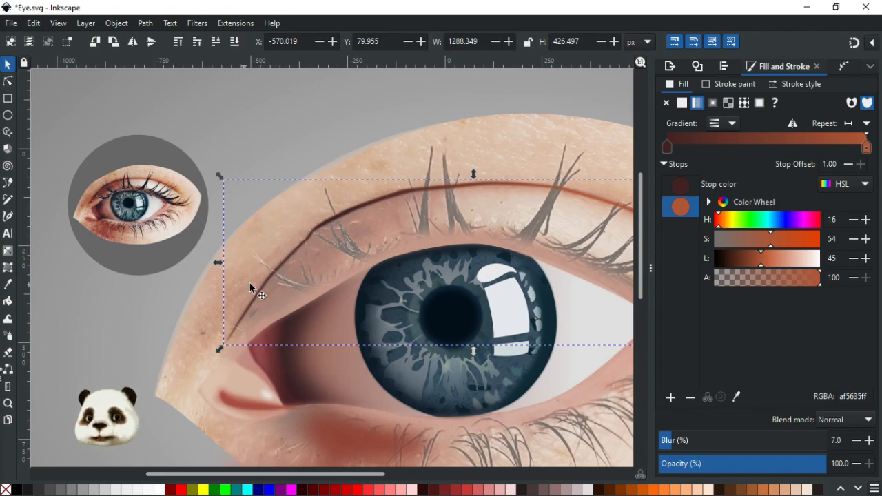
Step: Compare the upper eyelid crease with the reference photo and save the drawing
scroll(94, 178, "up", 3, "ctrl")
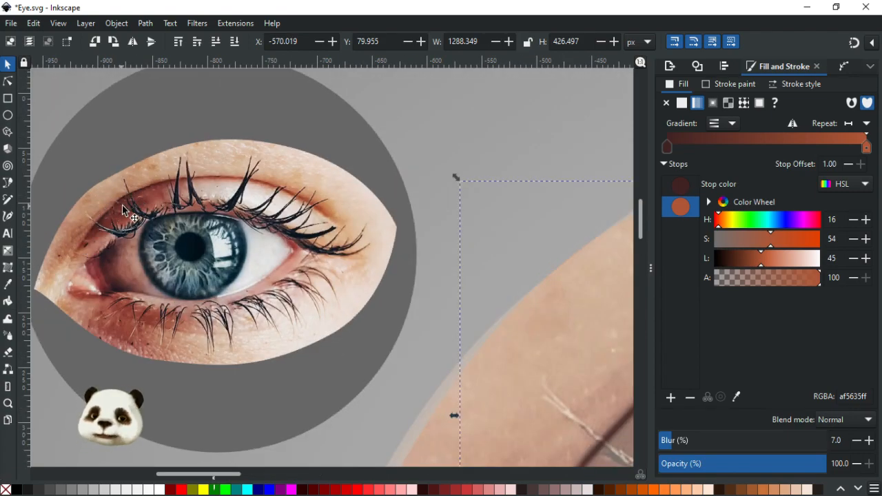
scroll(110, 230, "down", 1, "ctrl")
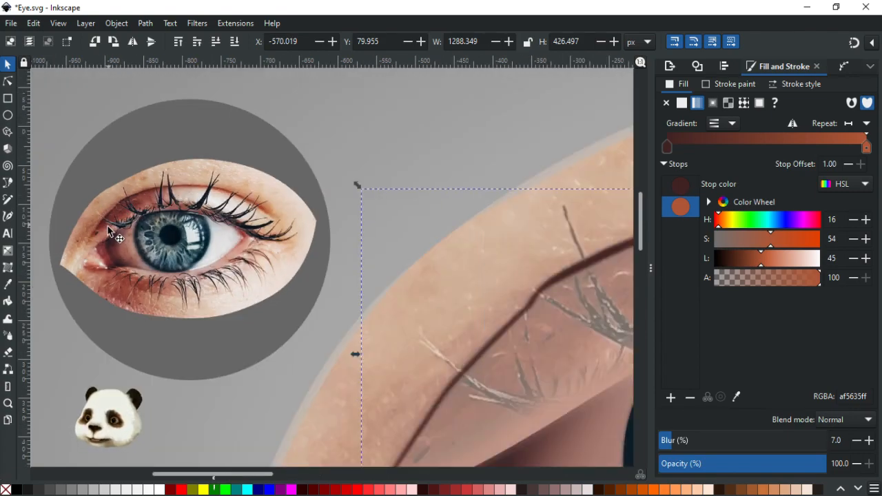
scroll(250, 321, "down", 3, "ctrl")
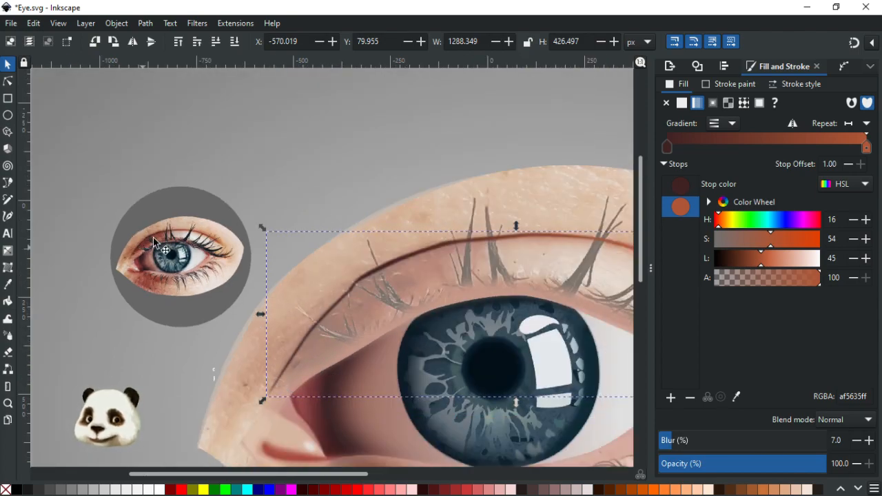
scroll(103, 251, "up", 3, "ctrl")
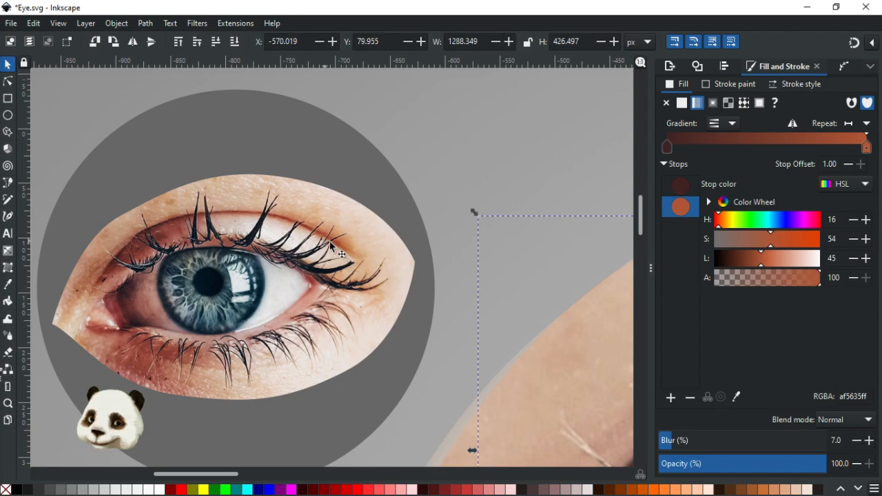
scroll(349, 270, "down", 4, "ctrl")
left_click_drag(432, 267, 250, 248)
key("ctrl+s")
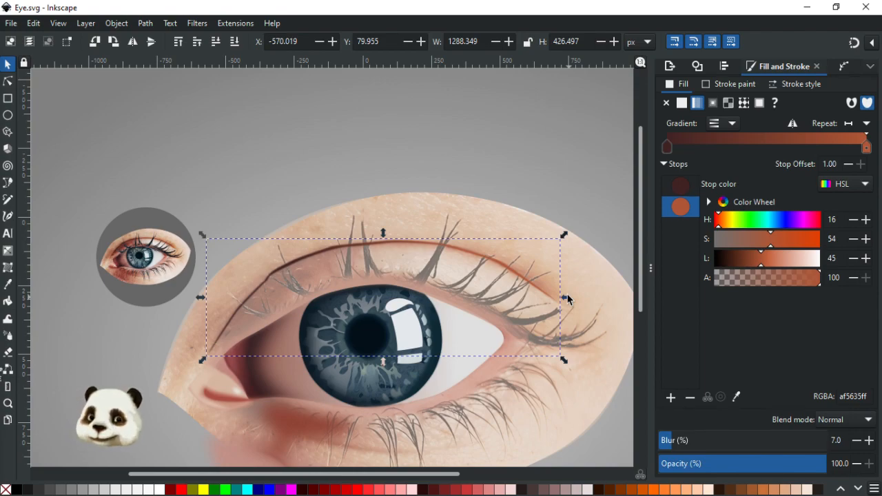
Step: Duplicate the upper eyelid crease and set the copy's blur to 10%
scroll(360, 296, "down", 1)
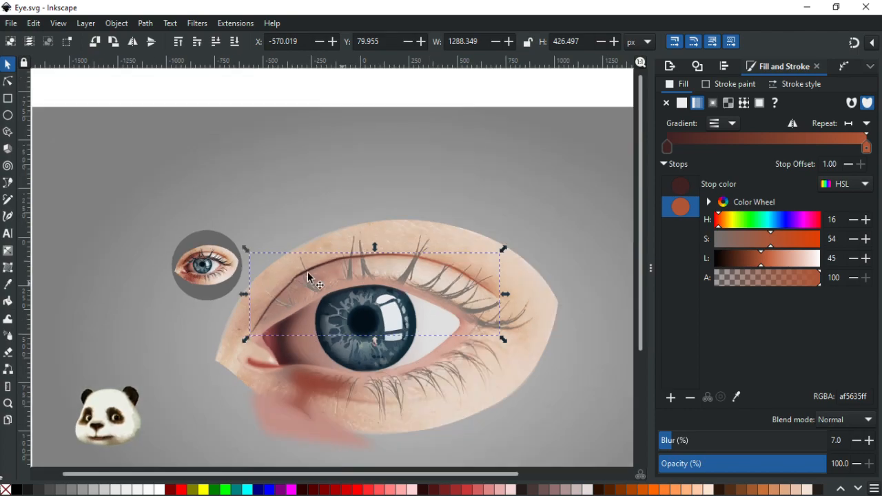
scroll(307, 272, "up", 2)
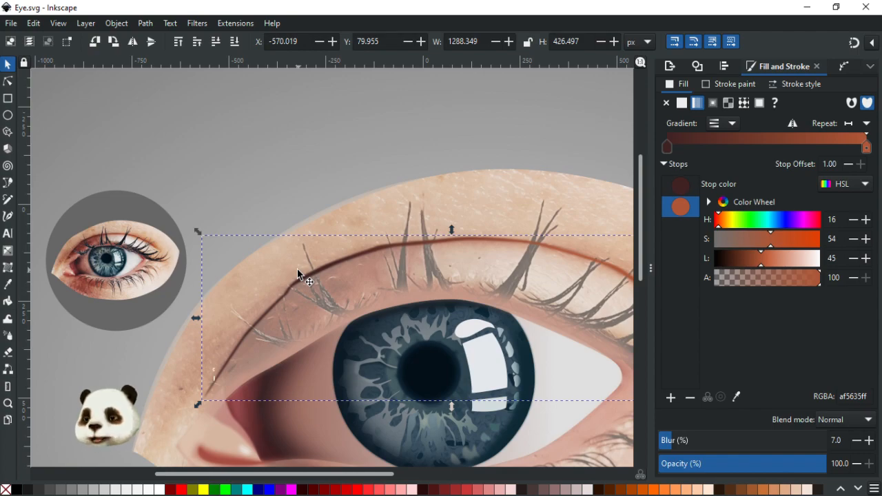
scroll(297, 272, "down", 1)
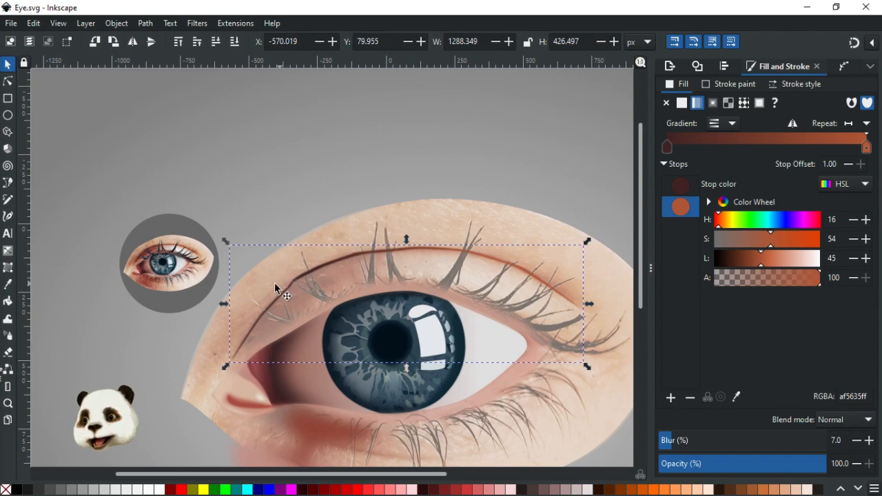
scroll(211, 275, "up", 1)
left_click_drag(363, 294, 311, 274)
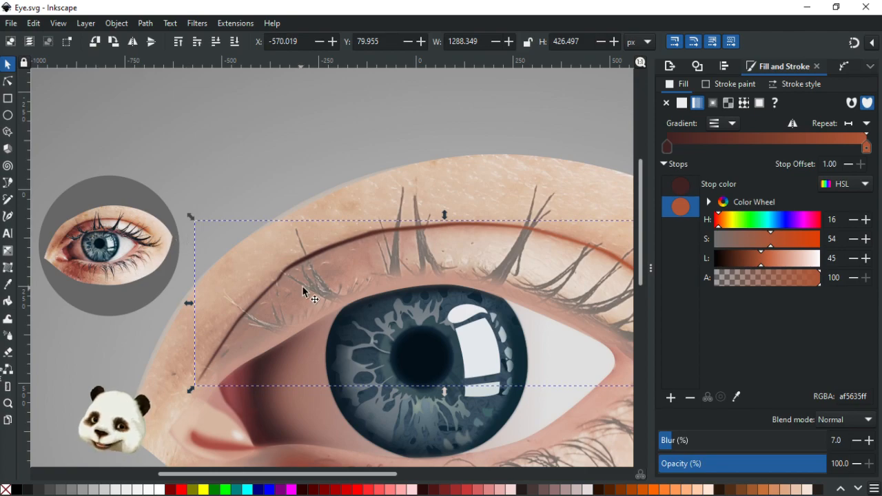
key("ctrl+d")
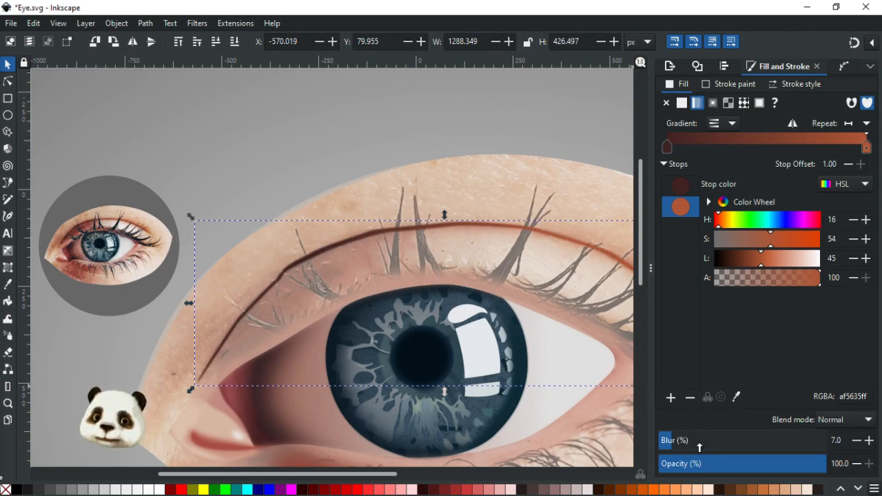
left_click_drag(691, 441, 676, 443)
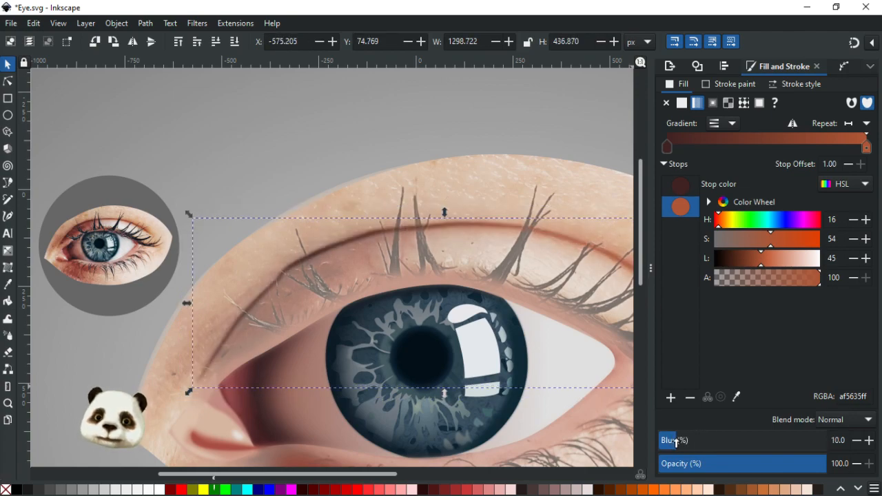
left_click_drag(350, 273, 292, 284)
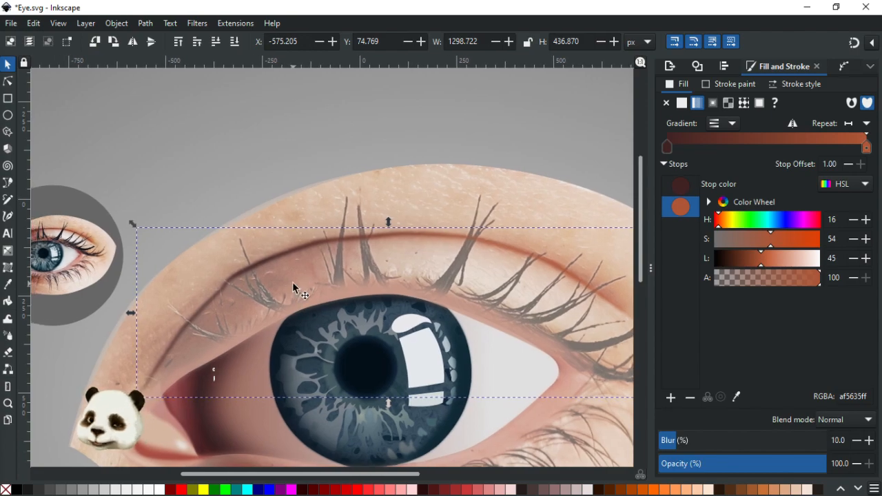
Step: Try making the dark inner stop of the crease copy's gradient fully transparent and shifting the copy down and outward
key("g")
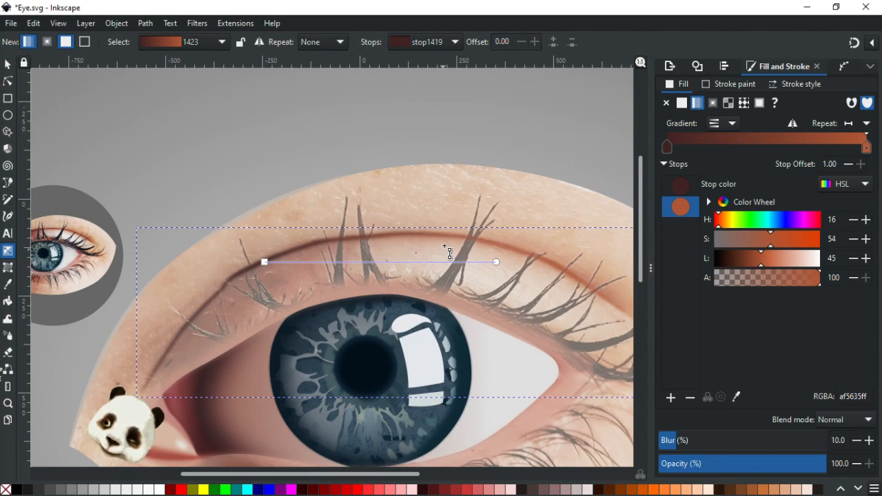
left_click(265, 262)
left_click_drag(812, 283, 651, 278)
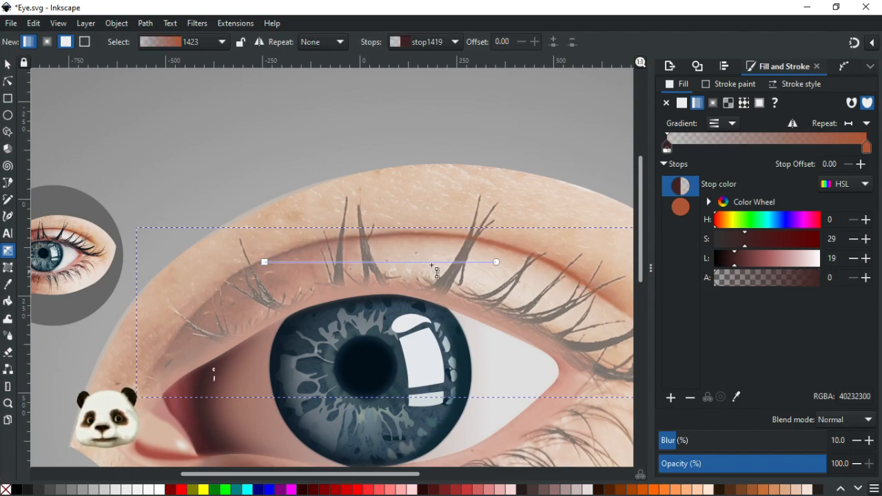
left_click(8, 65)
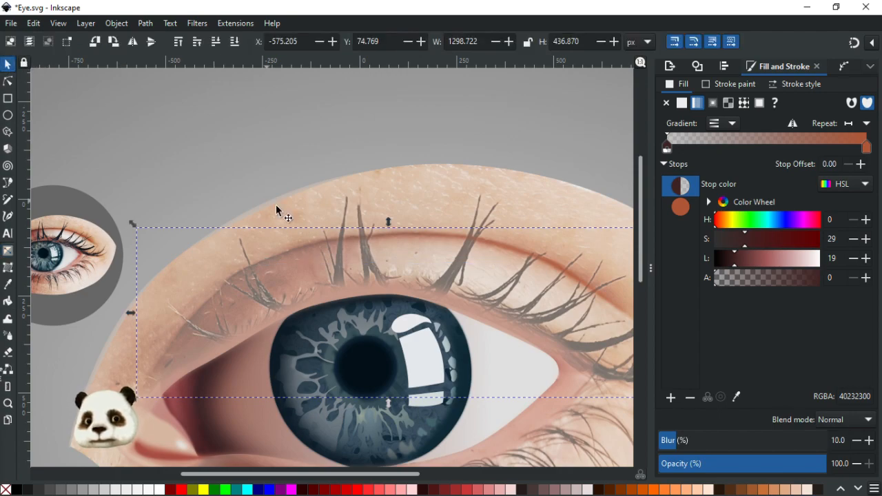
left_click(514, 311)
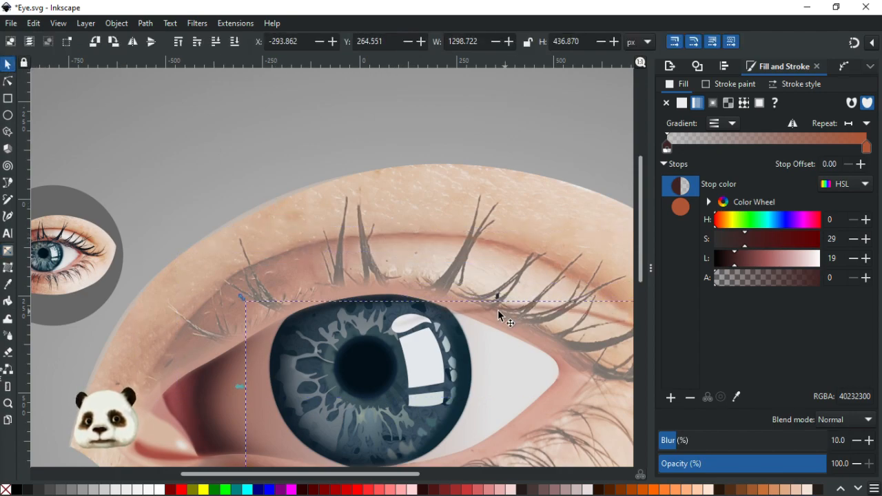
Step: Undo the crease copy's move, its transparency and blur changes, and the duplication itself
key("ctrl+z")
key("ctrl+z")
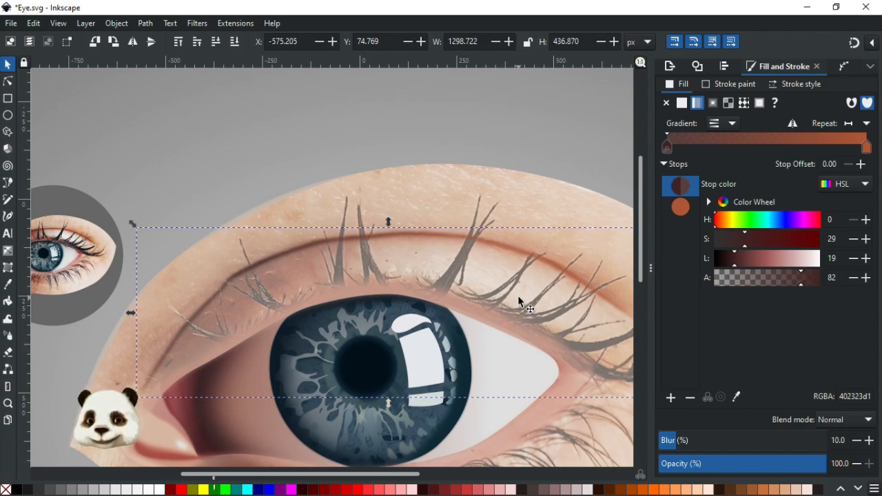
key("ctrl+z")
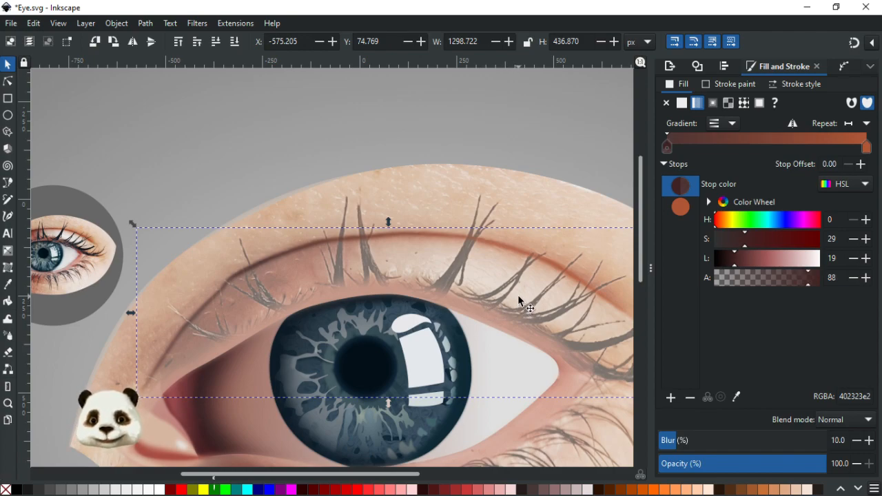
key("ctrl+z")
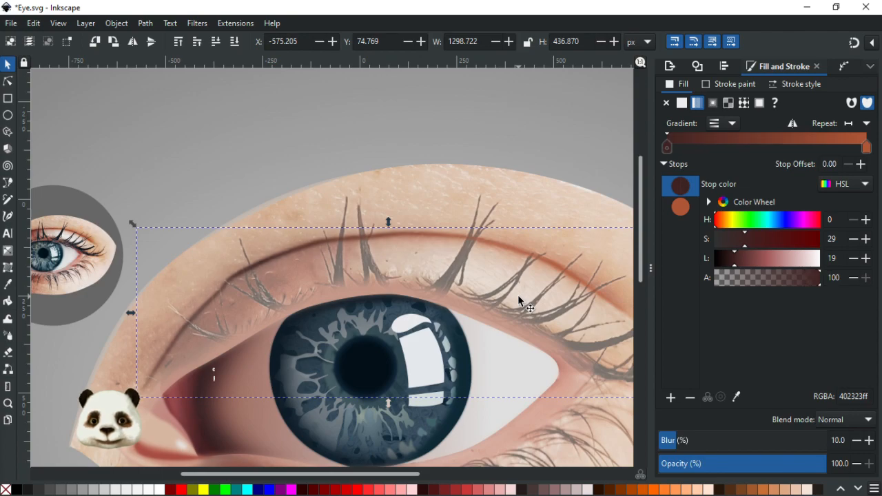
key("ctrl+z")
key("ctrl+z")
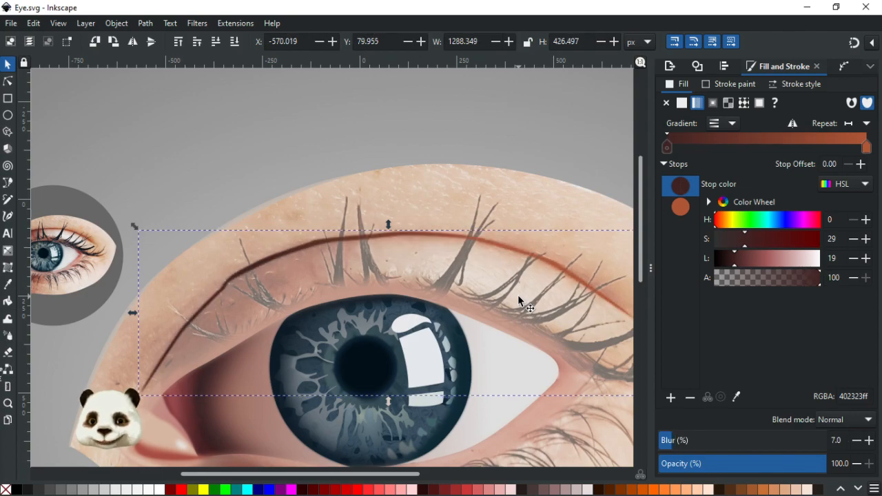
Step: Duplicate the upper eyelid crease in place and set the copy's blur to 15%
left_click_drag(378, 238, 466, 277)
key("ctrl+z")
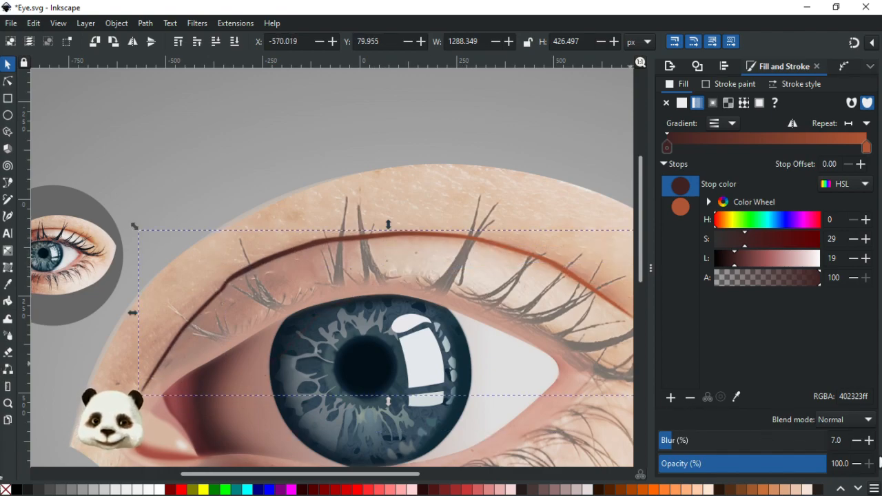
left_click(869, 440)
left_click(869, 440)
left_click(869, 440)
left_click(869, 440)
left_click(869, 440)
left_click(869, 440)
left_click(869, 441)
left_click(869, 440)
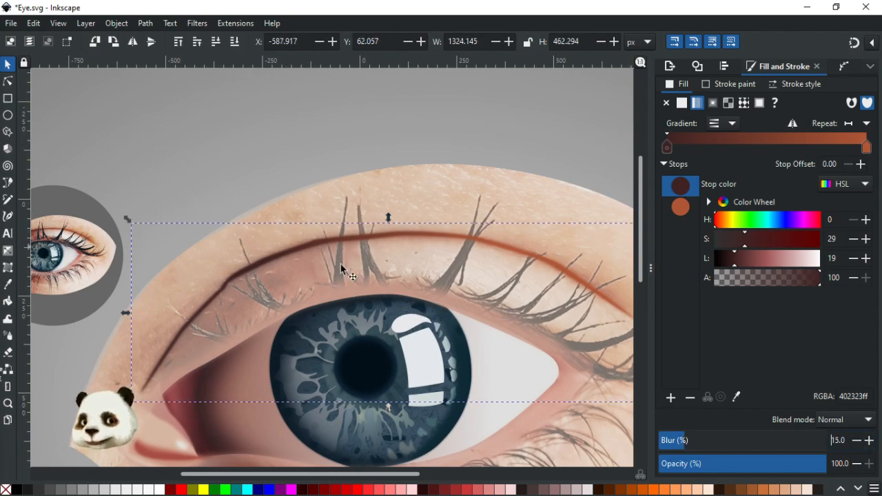
Step: Set the dark inner stop of the blurred crease copy's gradient to 0 alpha
left_click(338, 245)
key("g")
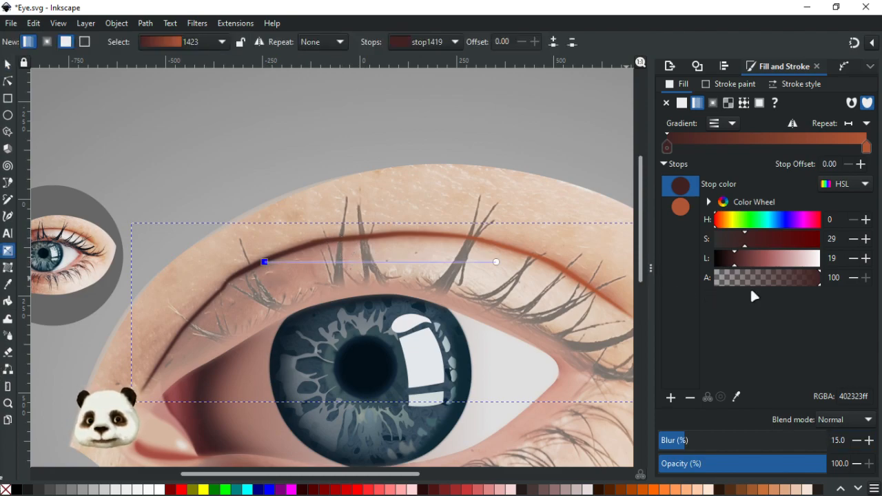
left_click_drag(818, 278, 663, 277)
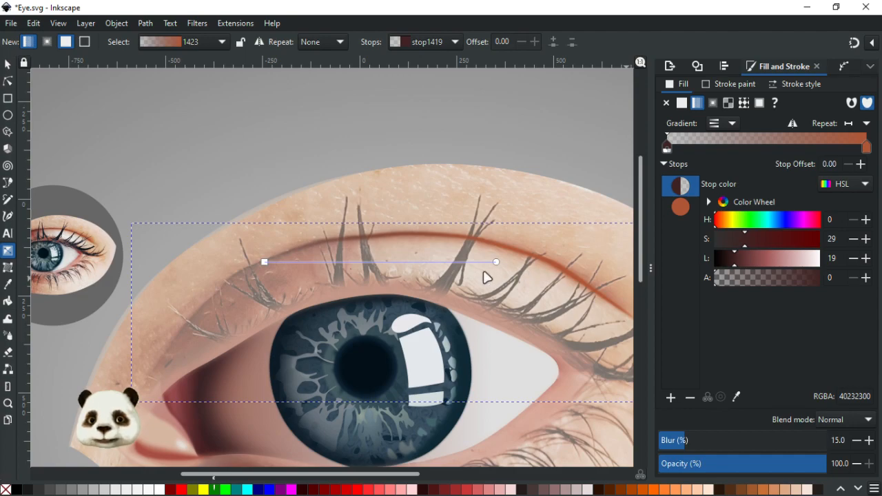
left_click(8, 64)
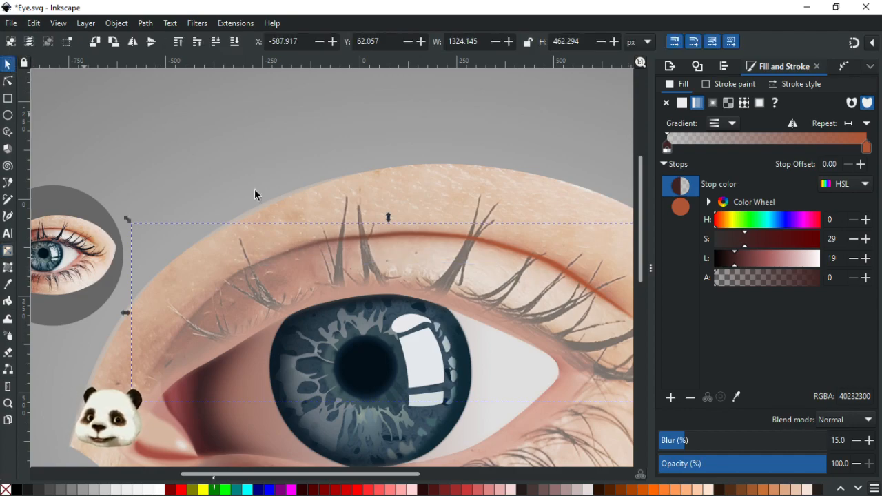
Step: Try moving the blurred crease copy away from the original crease, undo the moves and select the sharper original
left_click_drag(378, 242, 493, 309)
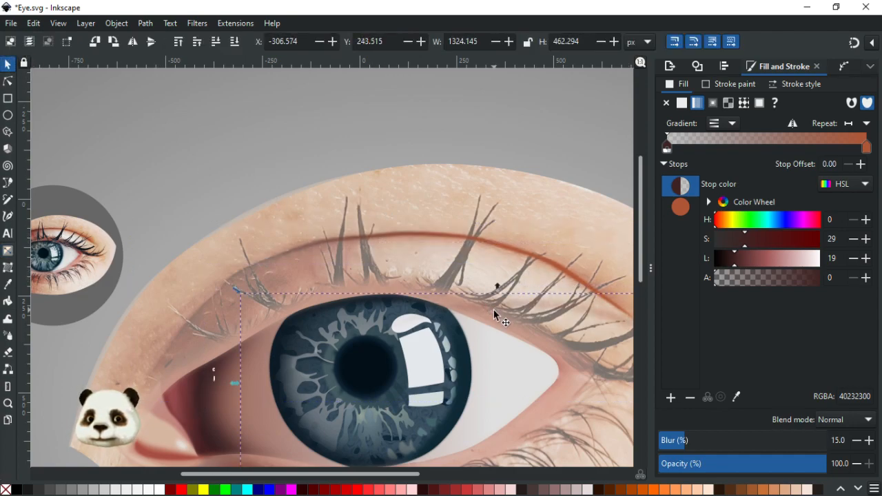
key("ctrl+z")
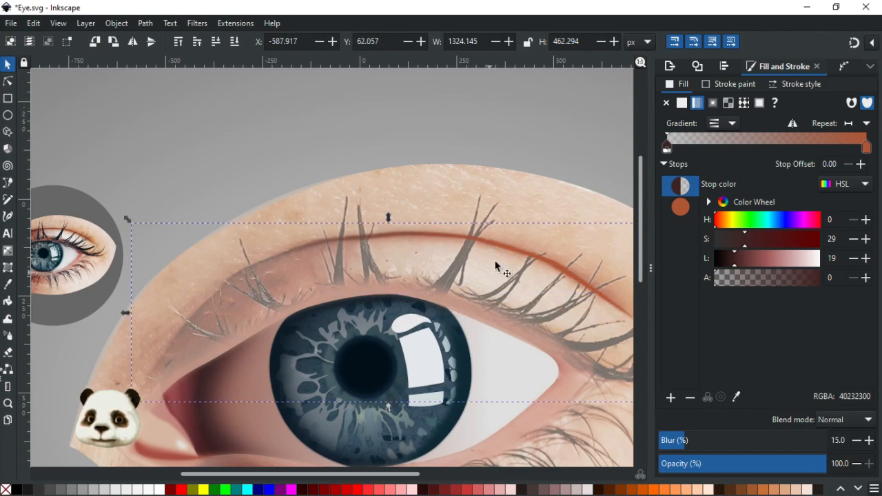
left_click_drag(445, 235, 517, 284)
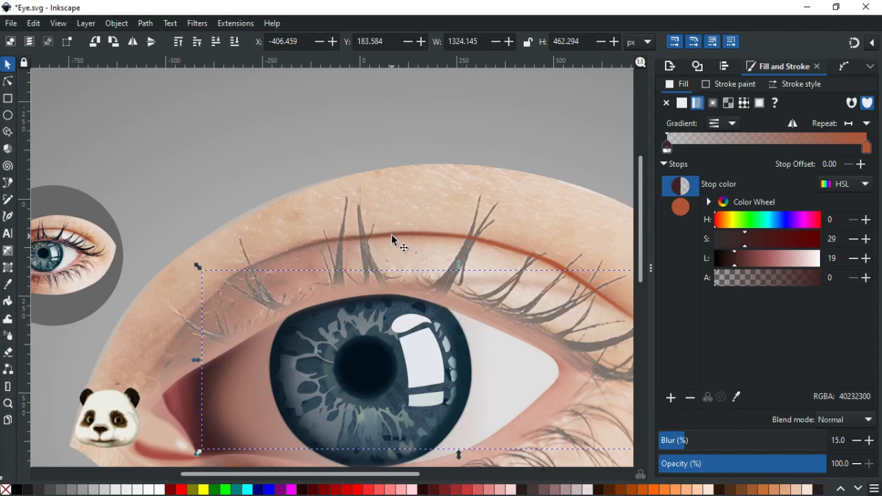
key("ctrl+z")
key("ctrl+z")
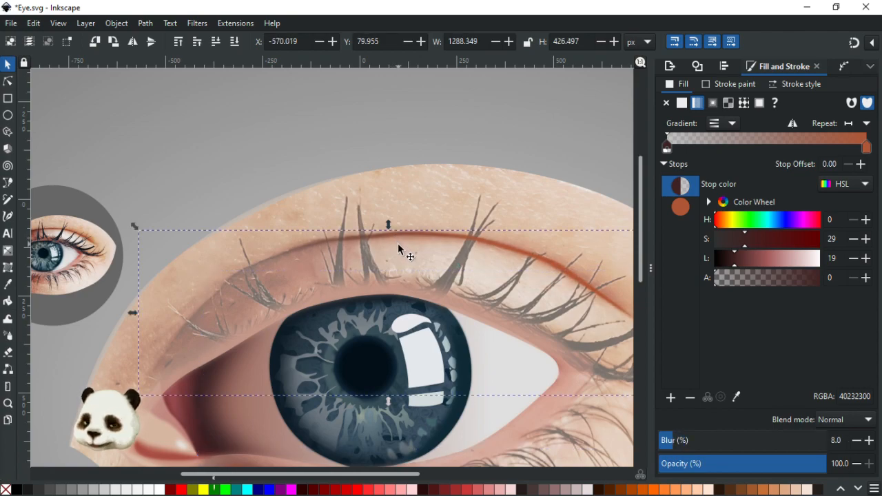
Step: Restore the crease gradient's dark inner stop to 100 alpha, then test-move the blurred copy off the crease and undo the move
key("g")
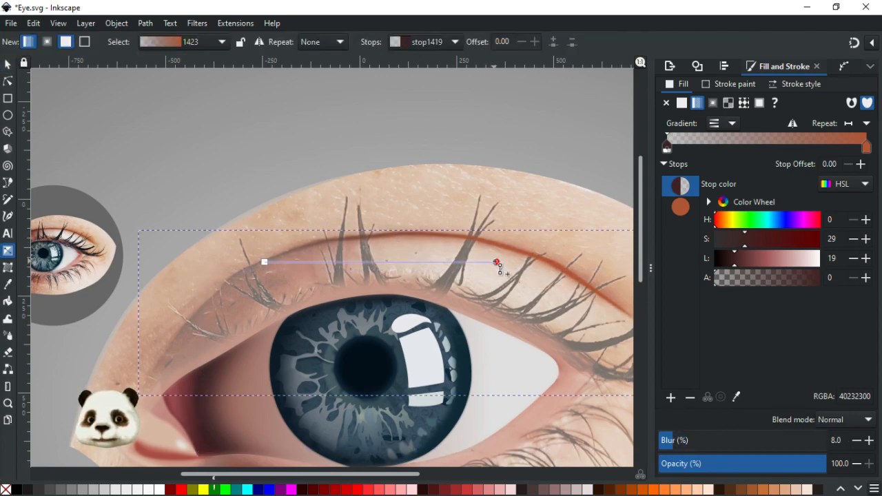
left_click_drag(758, 277, 823, 277)
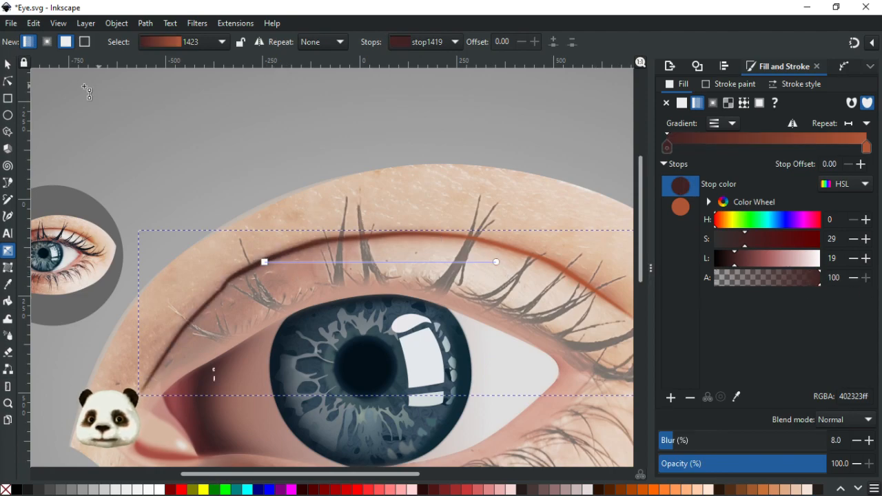
left_click(8, 64)
left_click(369, 297)
left_click_drag(367, 292, 369, 295)
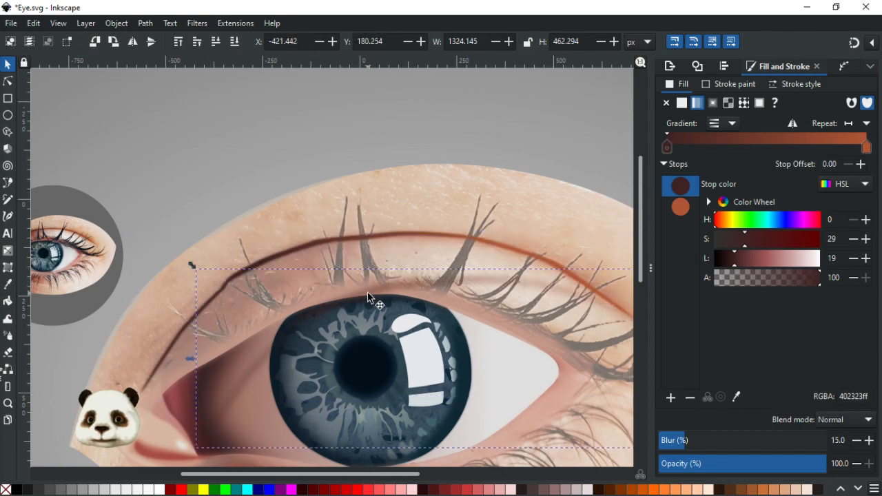
key("ctrl+z")
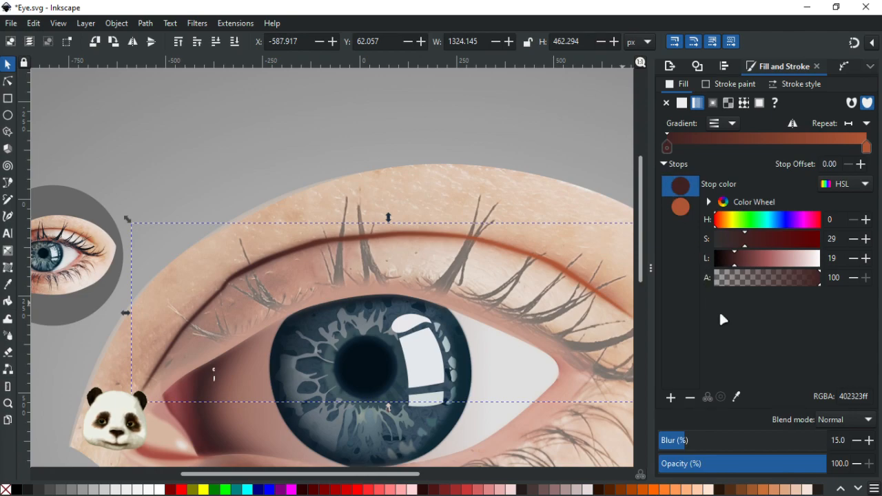
Step: Try adding a middle stop at offset 0.50 to the blurred crease copy's gradient and moving the copy, then undo both changes
left_click(670, 397)
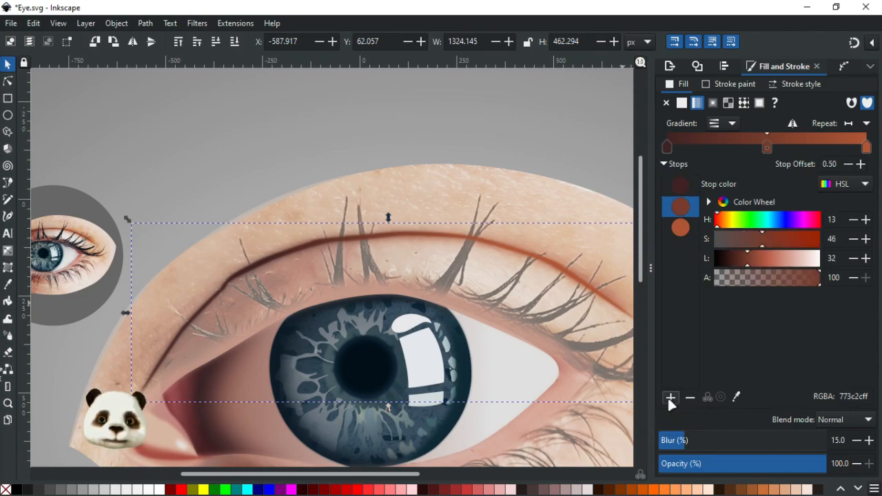
left_click_drag(386, 245, 448, 272)
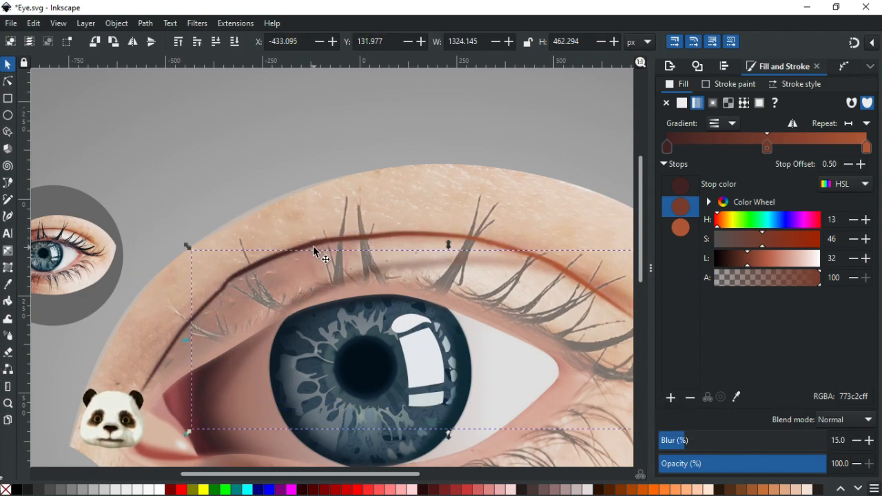
key("ctrl+z")
key("ctrl+z")
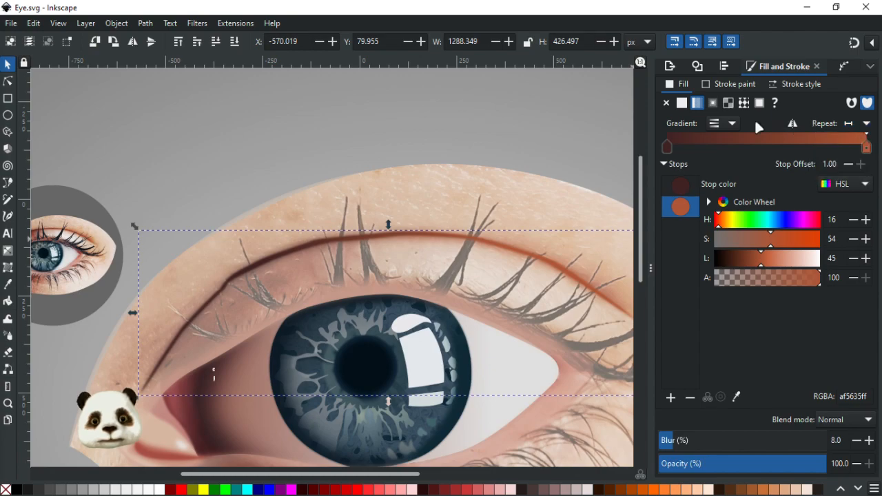
Step: Try gradient 1048 as the fill of the sharper crease and test-move the blurred copy off it
left_click(732, 123)
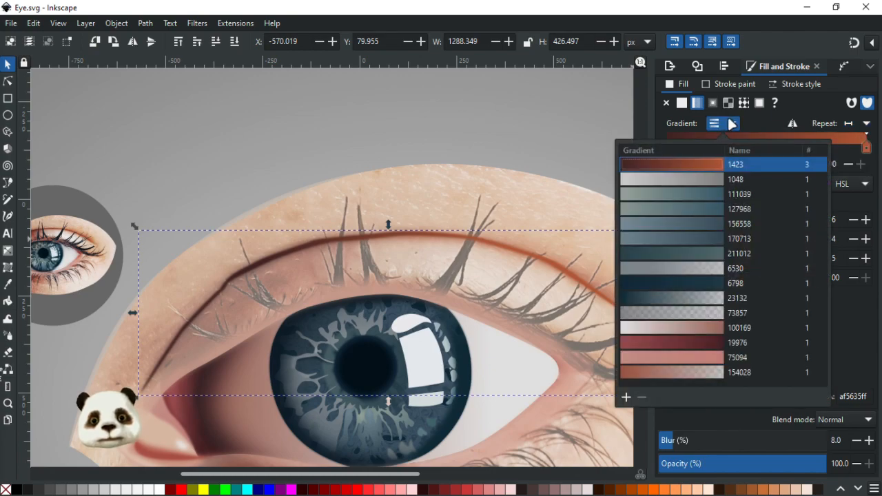
left_click(704, 181)
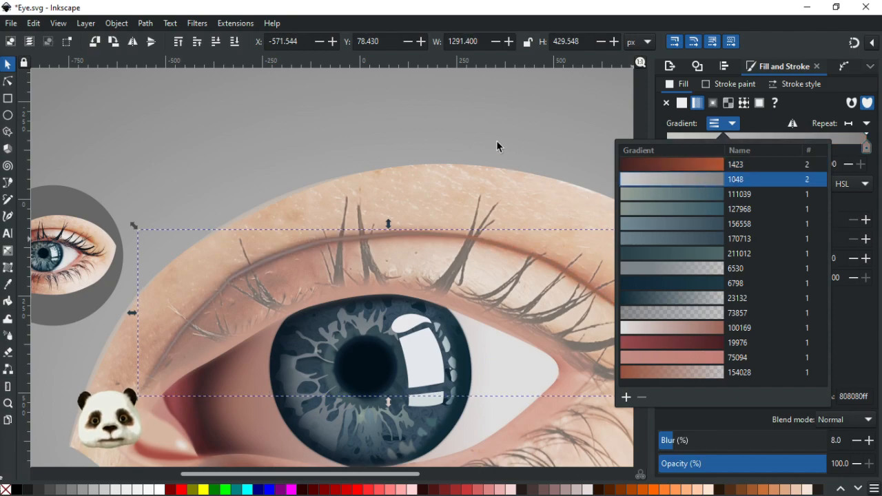
left_click(466, 115)
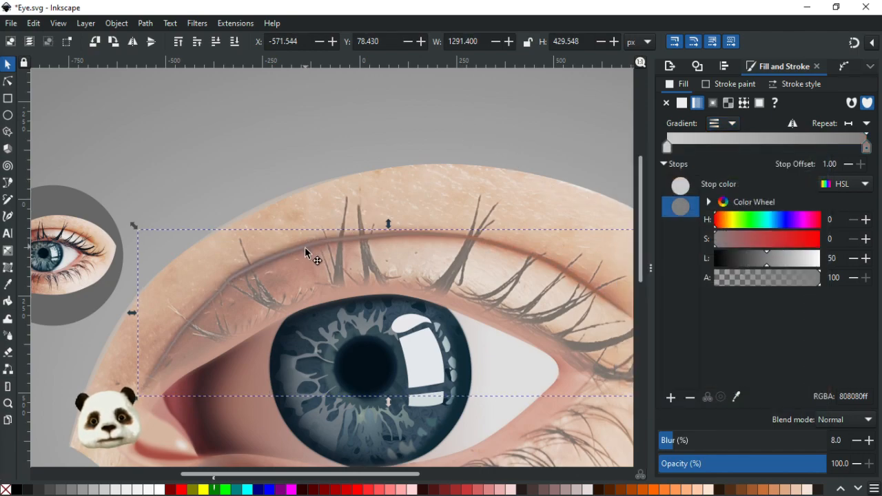
left_click(367, 356)
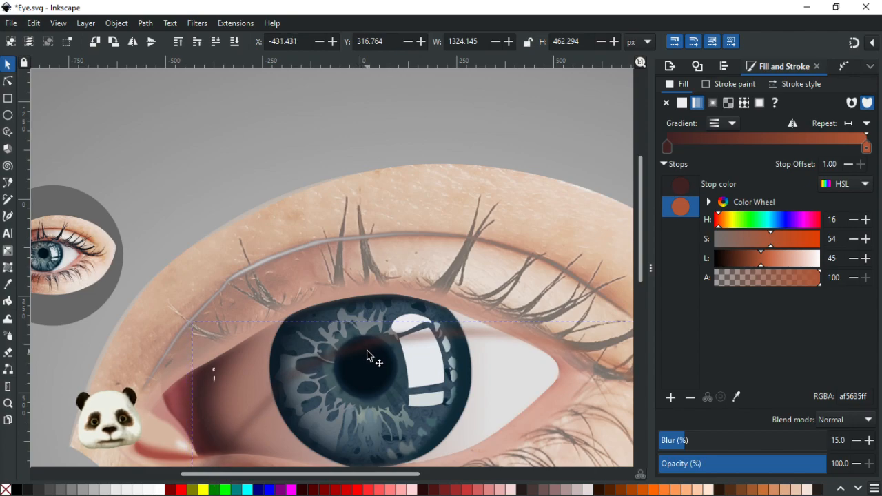
left_click(256, 266)
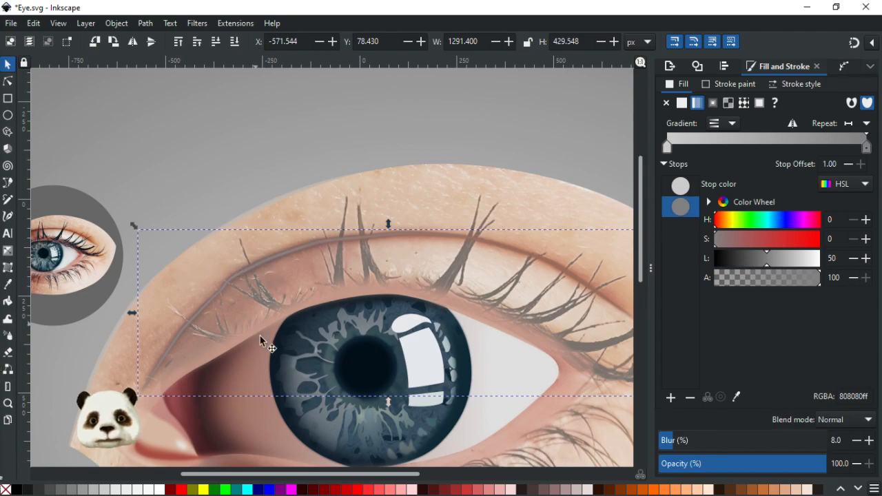
Step: Fill the sharper crease with the flat dark brown 3c2427 sampled from the shaded inner corner of the eye
key("d")
left_click(200, 387)
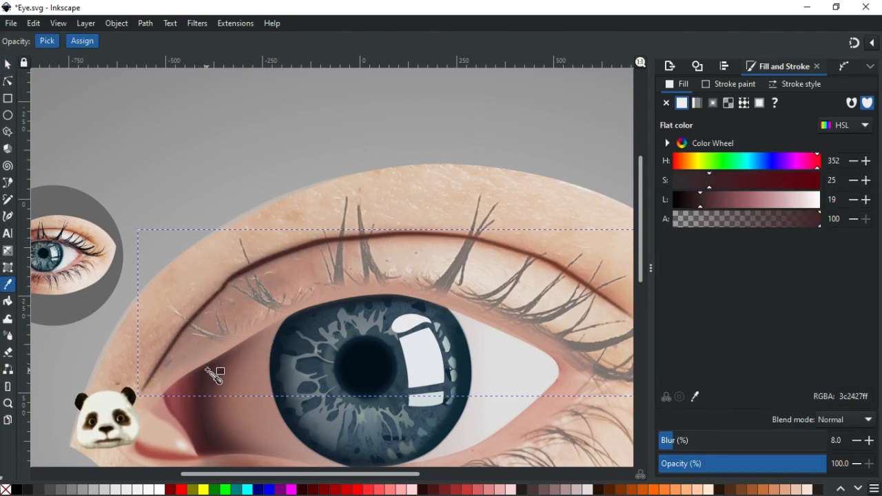
left_click_drag(316, 285, 255, 288)
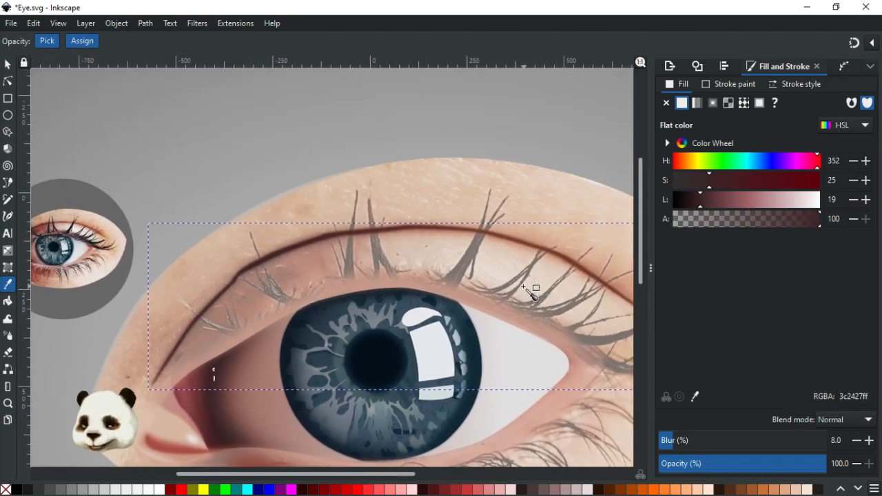
Step: Apply a horizontal linear gradient from dark brown 402323 to orange-brown af5635 across the sharper crease, with the end stop at 0 alpha
key("g")
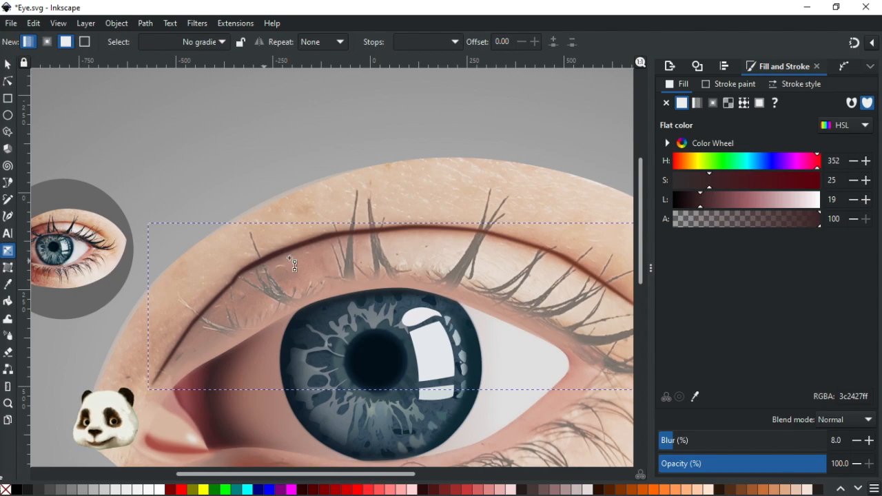
left_click_drag(259, 262, 266, 261)
left_click_drag(367, 253, 542, 259)
left_click_drag(806, 276, 636, 277)
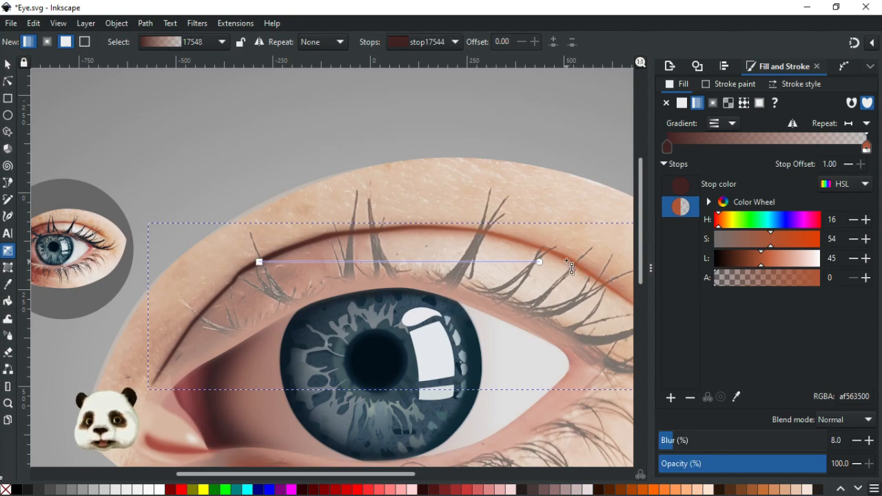
left_click(8, 64)
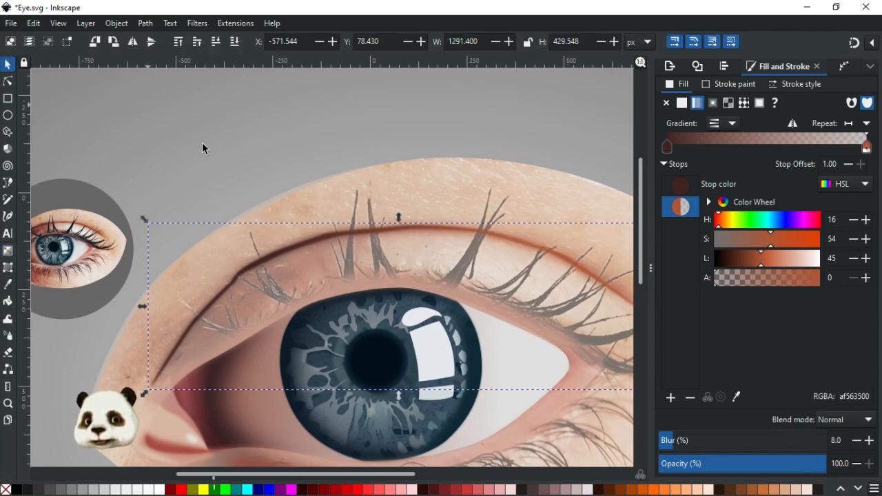
left_click(177, 129)
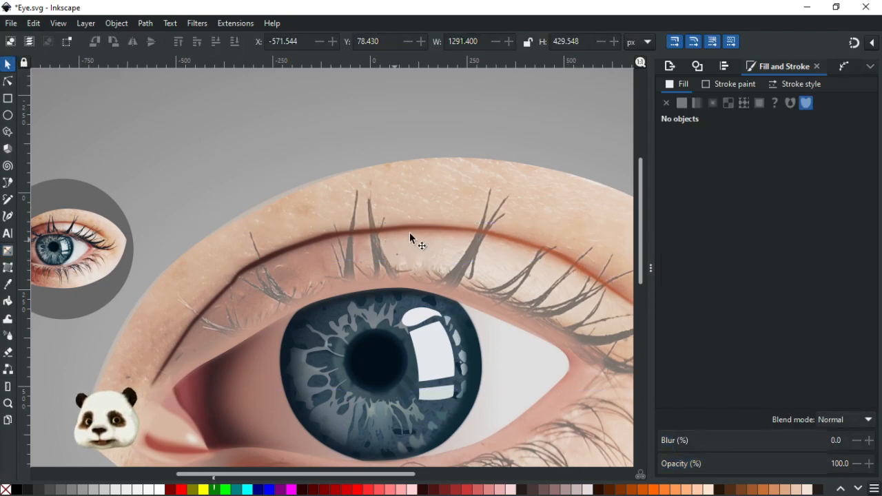
Step: Set the dark start stop of the blurred crease copy's gradient to 0 alpha
left_click(561, 256)
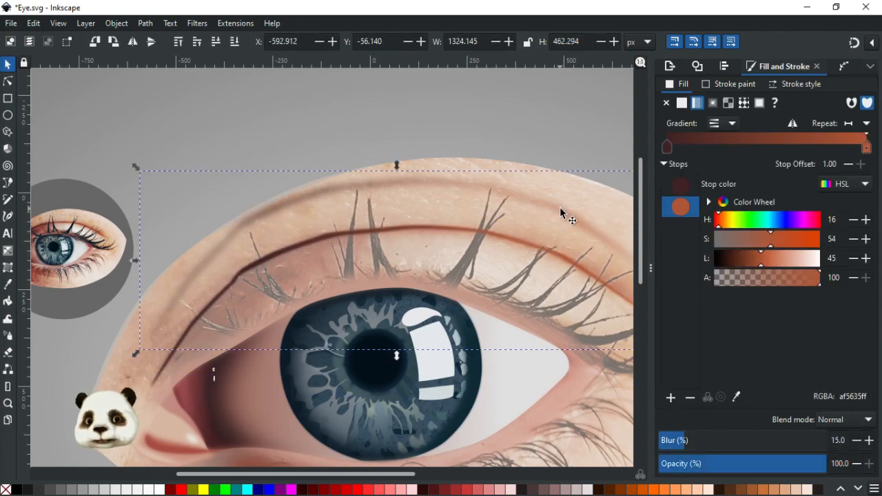
key("g")
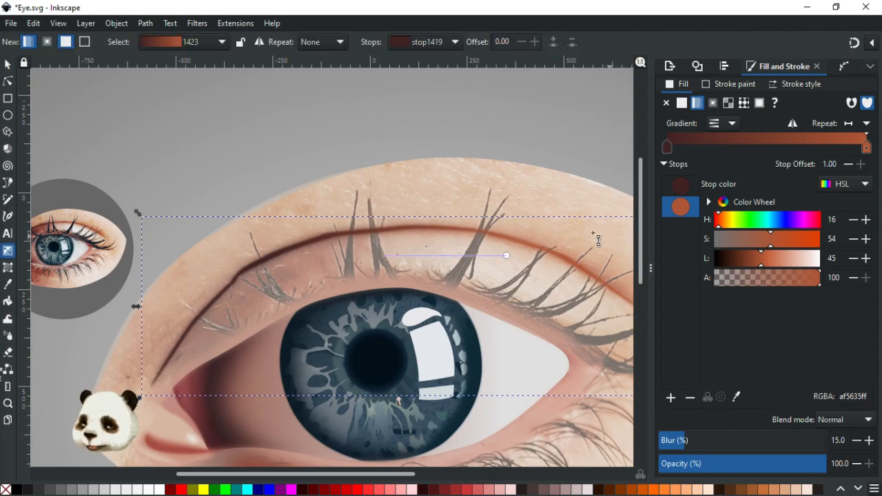
left_click(275, 256)
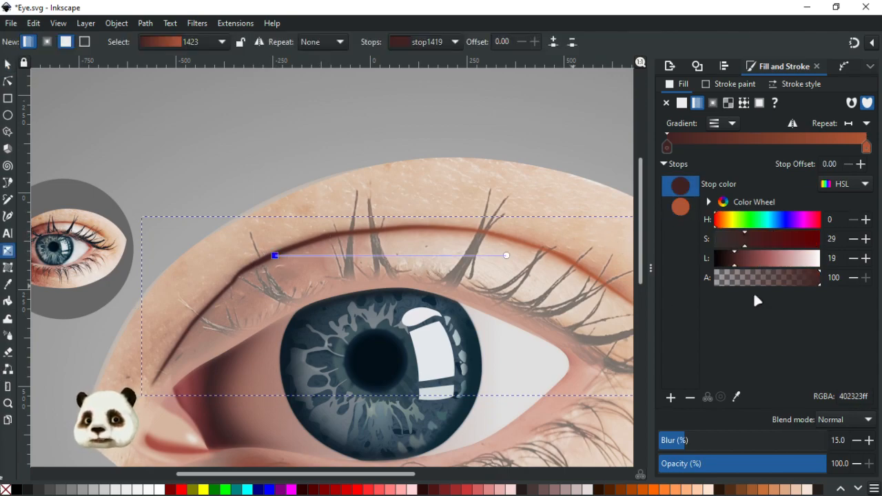
left_click_drag(780, 277, 655, 280)
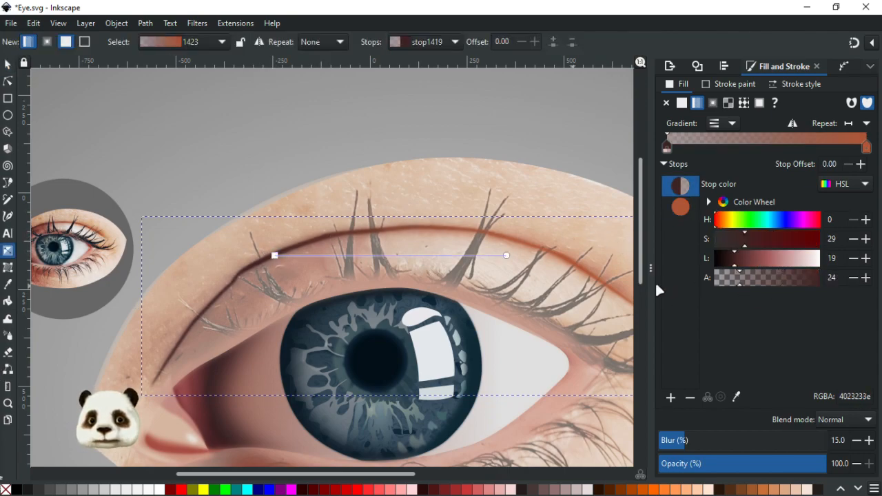
left_click(7, 64)
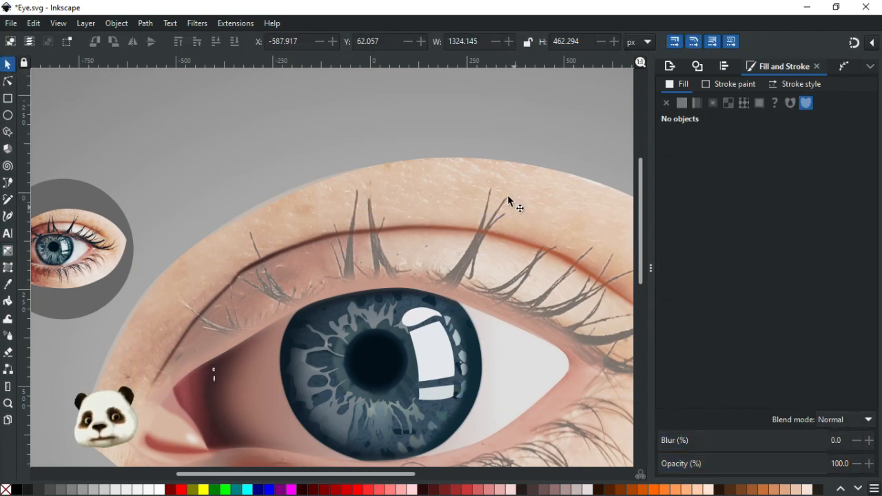
Step: Try raising the blurred crease copy's blur to 22% and moving it above the crease, then undo both changes
left_click_drag(506, 195, 387, 174)
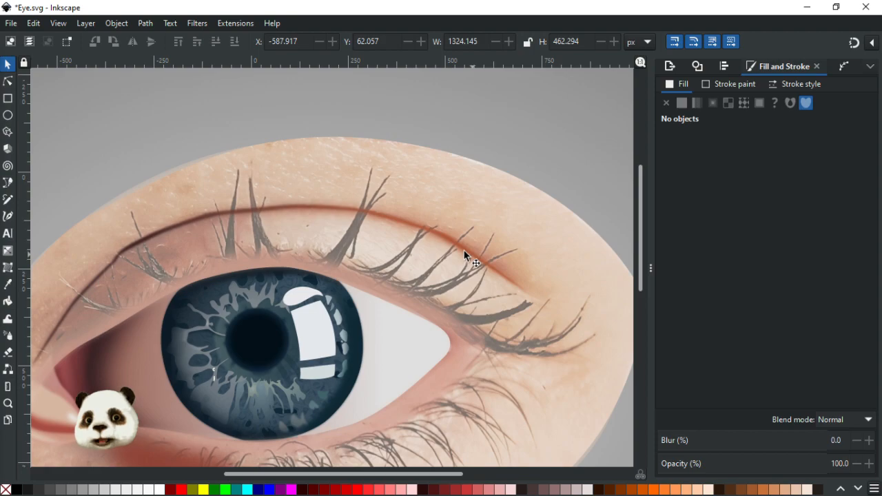
left_click(465, 252)
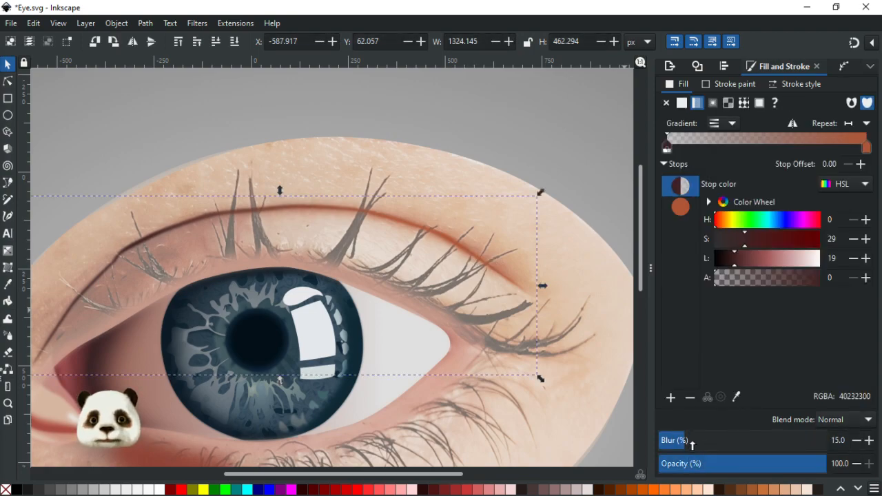
left_click(869, 440)
left_click(869, 440)
left_click(869, 440)
left_click(869, 441)
left_click(869, 441)
left_click(869, 440)
left_click(869, 440)
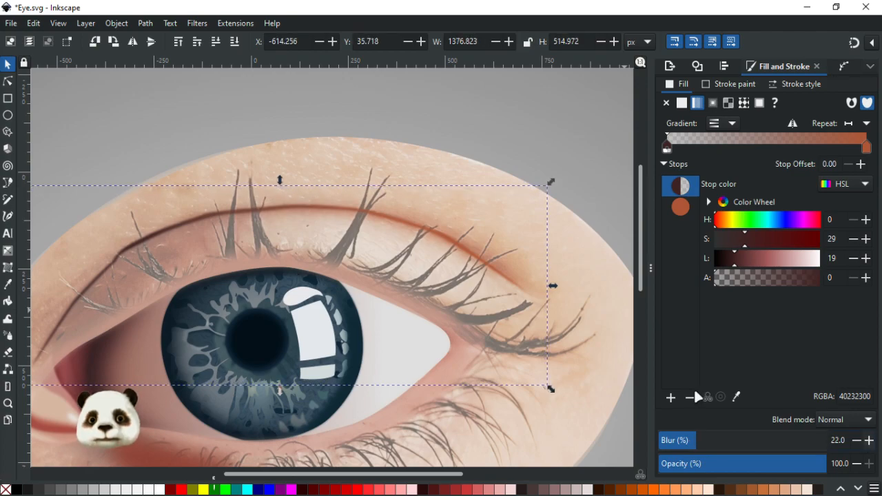
left_click_drag(334, 213, 375, 159)
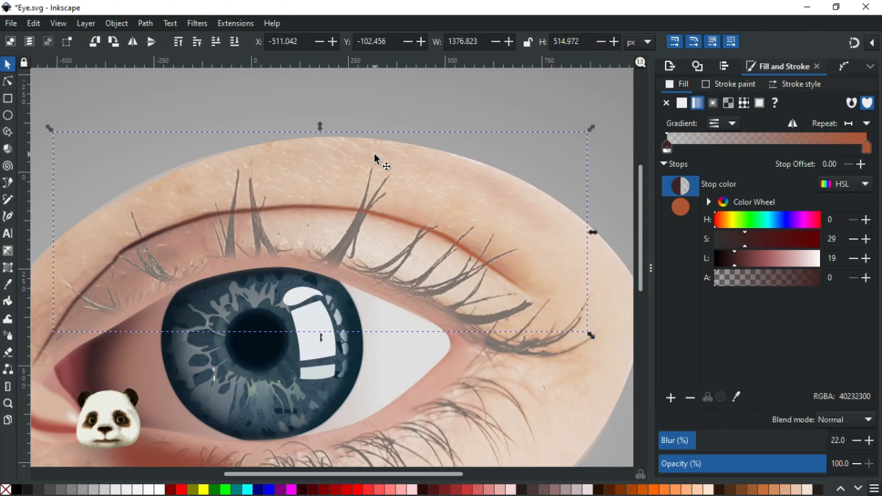
key("ctrl+z")
key("ctrl+z")
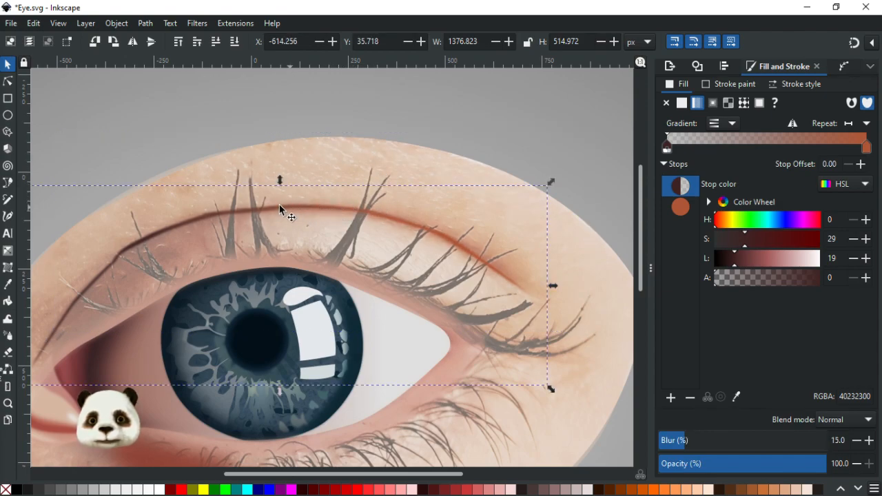
Step: Test-move the blurred crease copy aside, undo the move, and check the end stop of the sharper crease's gradient
left_click_drag(273, 209, 405, 240)
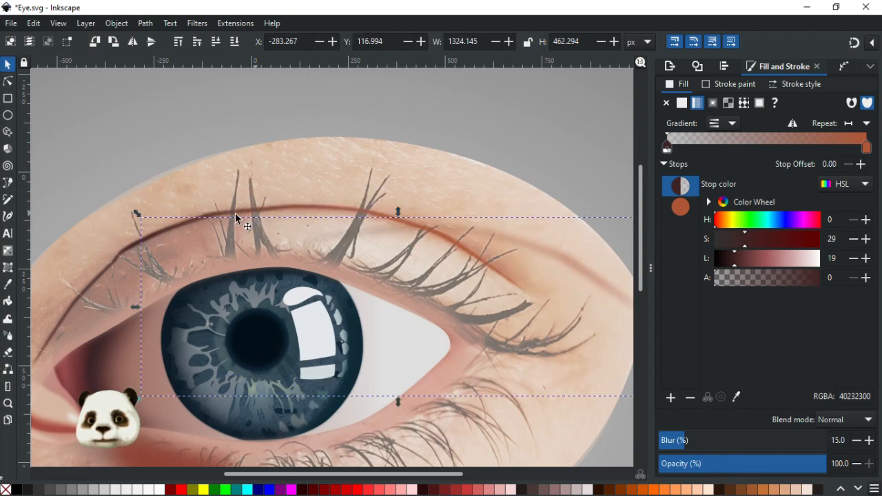
left_click(178, 226)
key("ctrl+z")
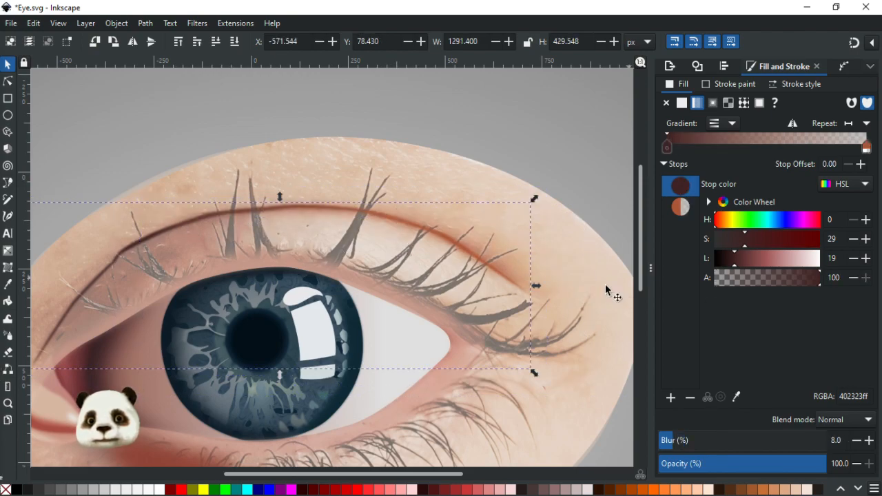
key("g")
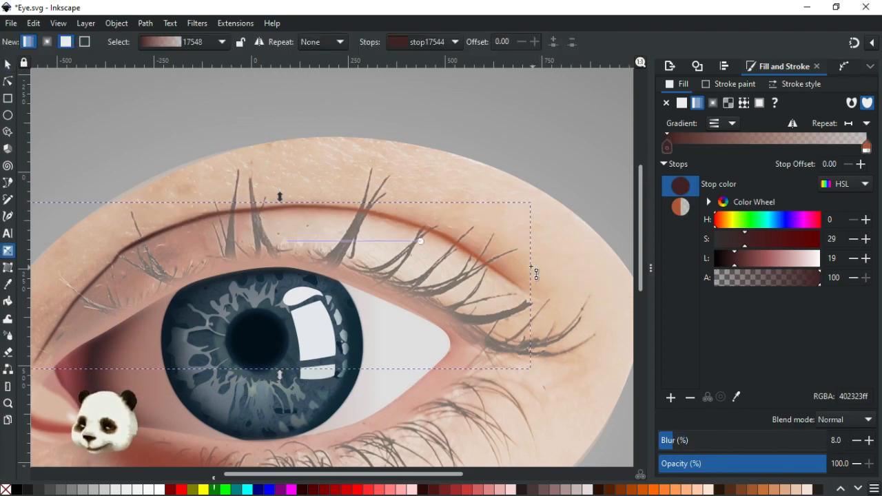
left_click(420, 242)
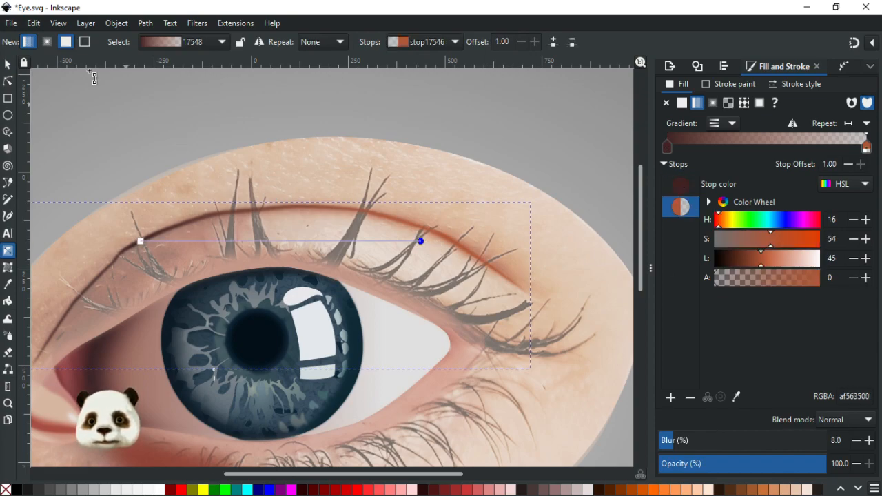
left_click(8, 65)
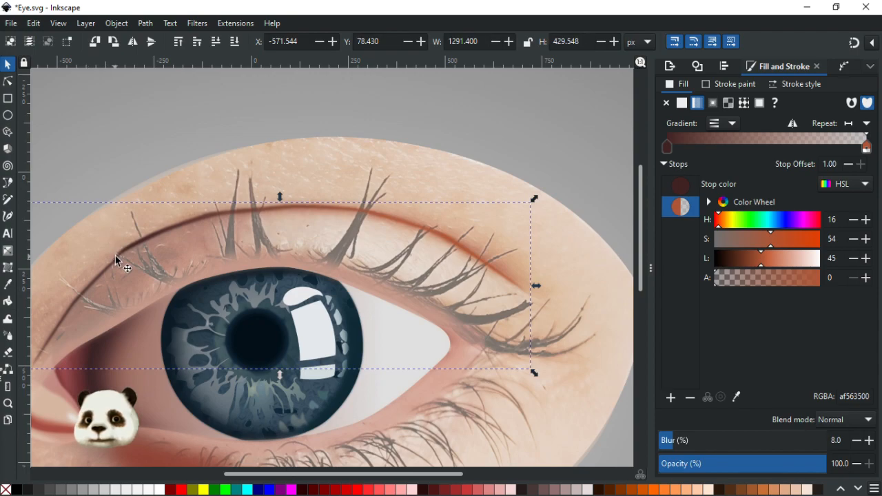
Step: Move both crease copies aside to reach the extra crease beneath, undo the moves and remove that extra crease
left_click_drag(122, 253, 134, 167)
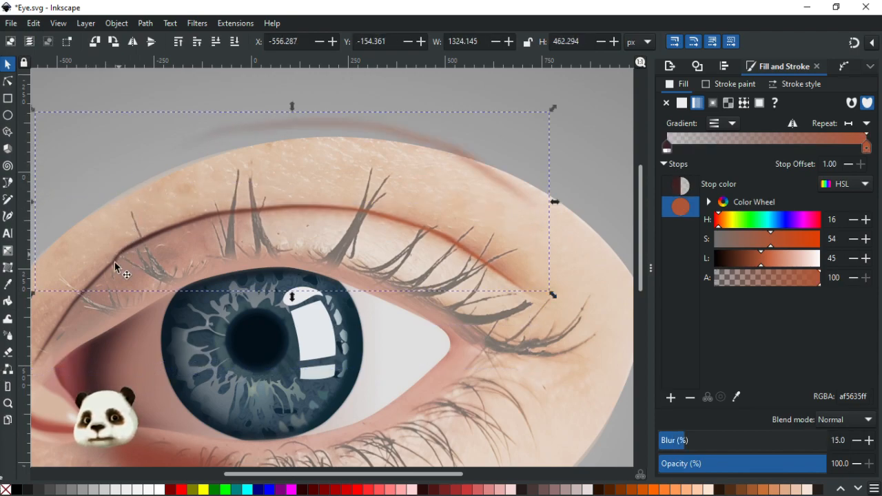
left_click_drag(64, 316, 85, 236)
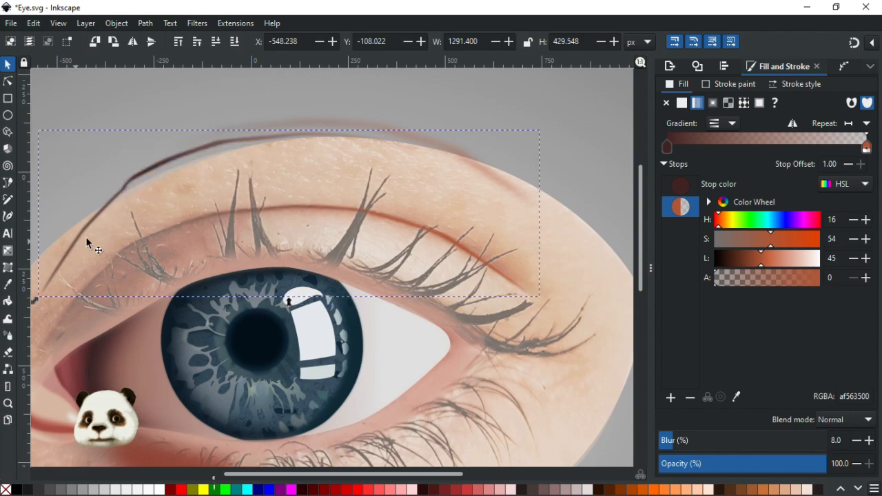
left_click(322, 210)
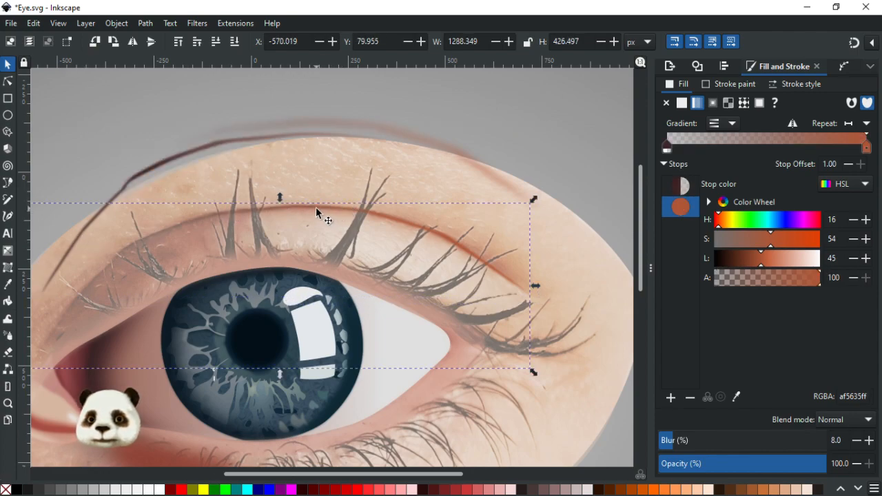
key("ctrl+z")
key("ctrl+z")
key("Escape")
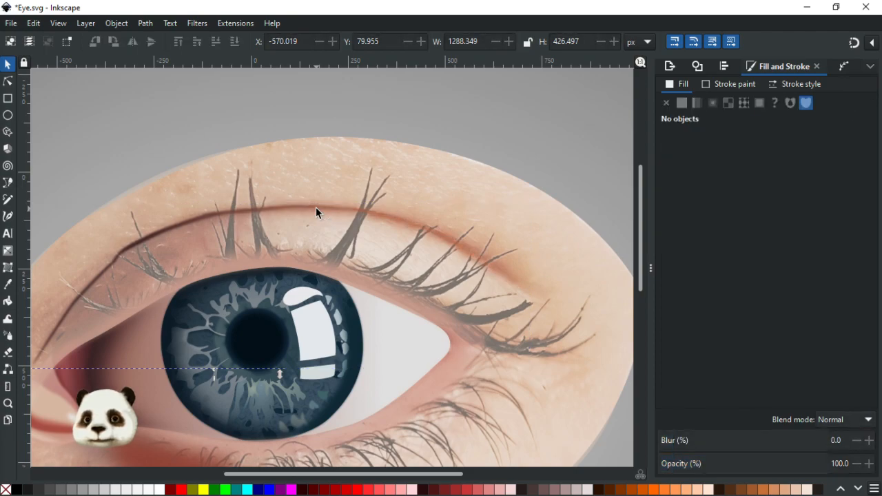
Step: Reduce the blur of the soft orange-brown crease copy to 11%
left_click(410, 222)
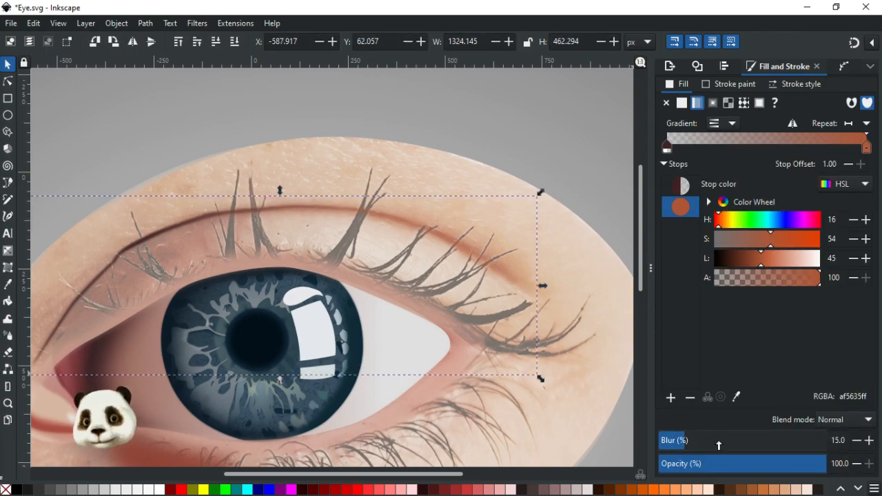
left_click(857, 440)
left_click(858, 441)
left_click(857, 441)
left_click(858, 442)
left_click_drag(351, 207, 422, 207)
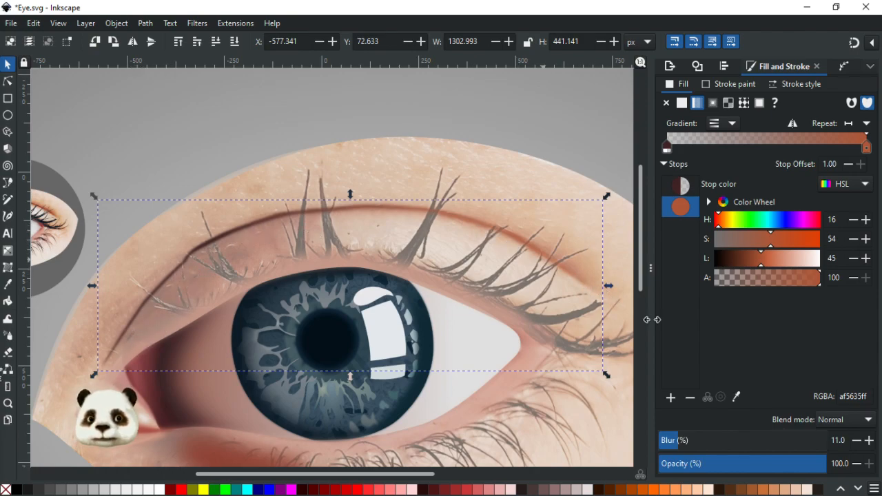
Step: Set the blur of the soft orange crease copy to 10%
left_click(856, 441)
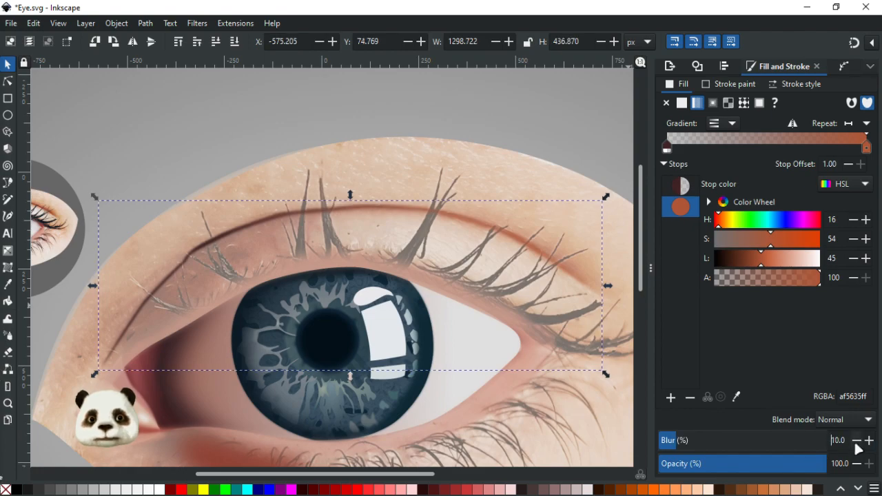
left_click(322, 121)
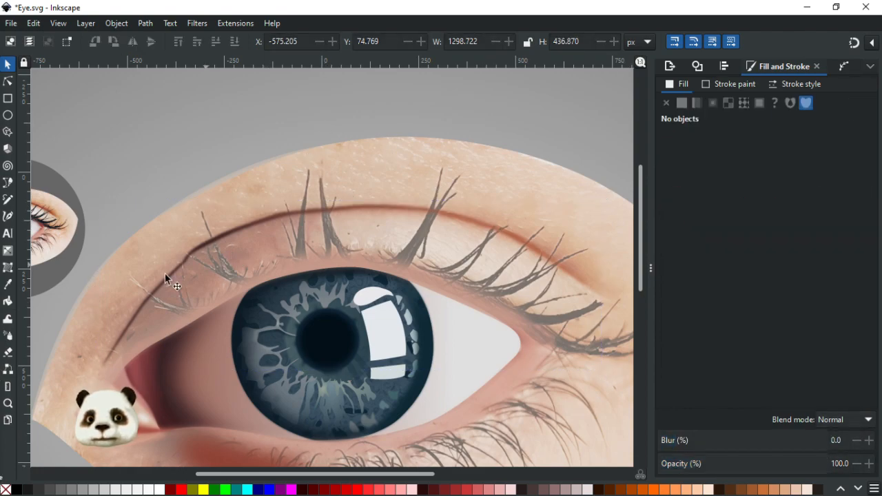
Step: Test-move the soft orange crease copy away from the eyelid, undo the move, and save the drawing
left_click(130, 320)
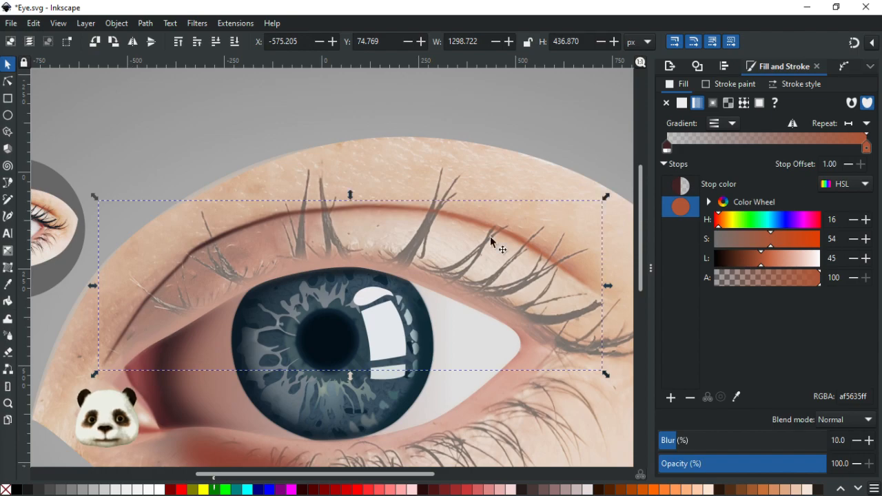
left_click_drag(177, 273, 159, 204)
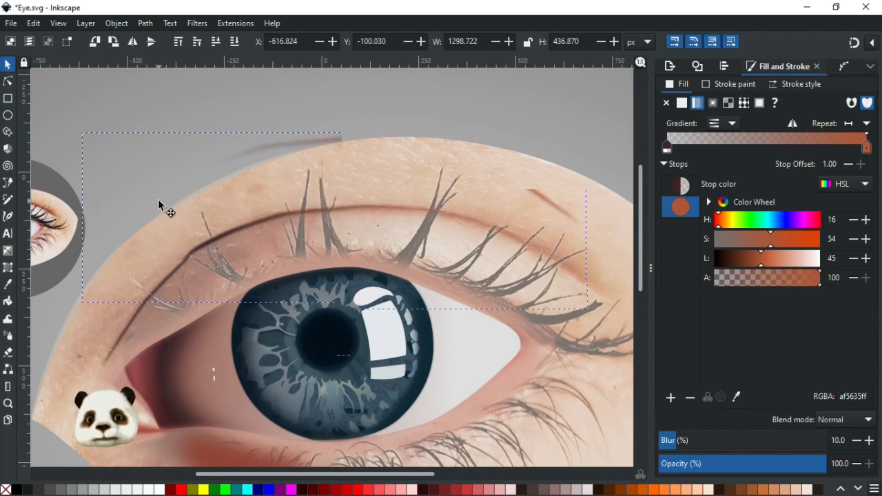
left_click(131, 317)
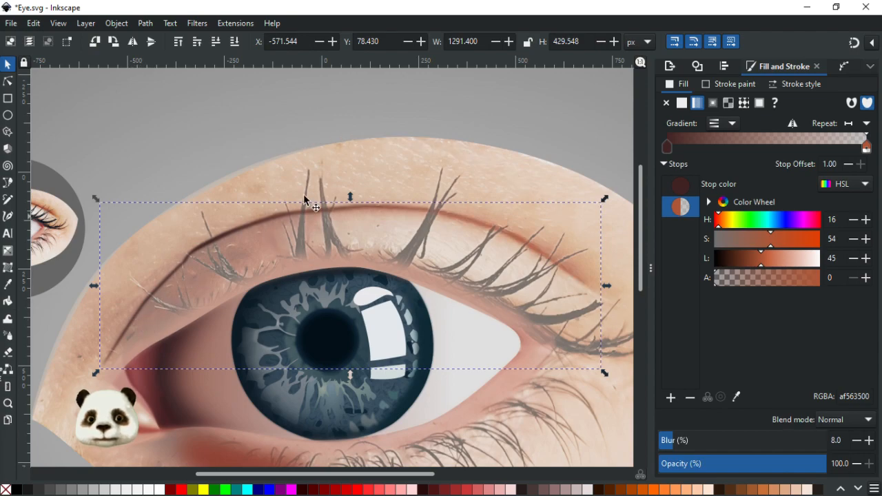
left_click(345, 103)
key("ctrl+s")
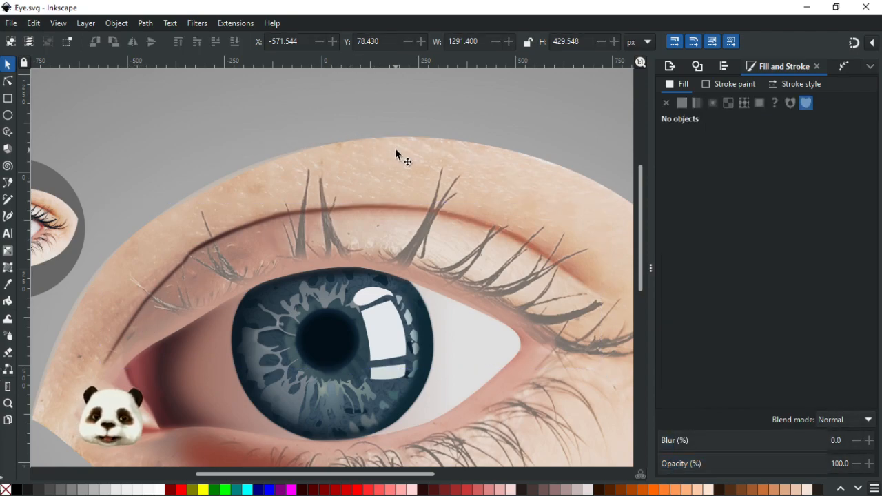
Step: Try moving the soft orange crease copy slightly above the dark crease, then undo the move
scroll(396, 152, "down", 3)
scroll(339, 158, "up", 1)
scroll(193, 299, "up", 1)
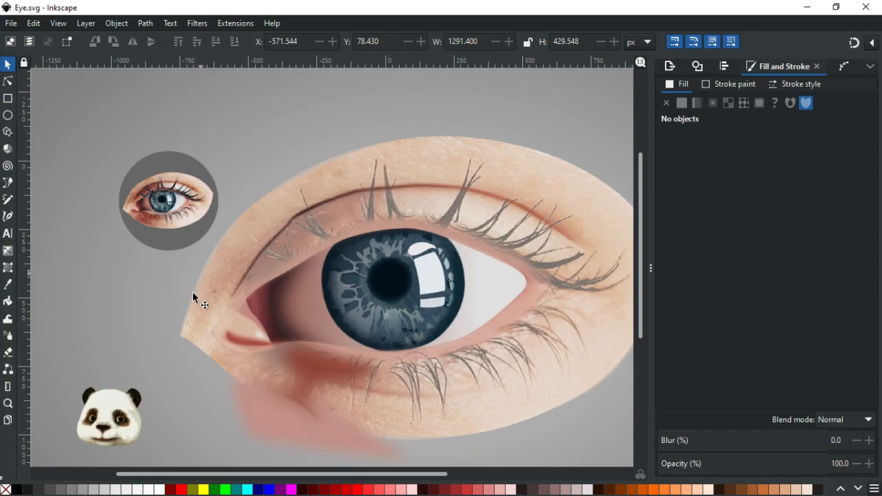
scroll(227, 286, "up", 1)
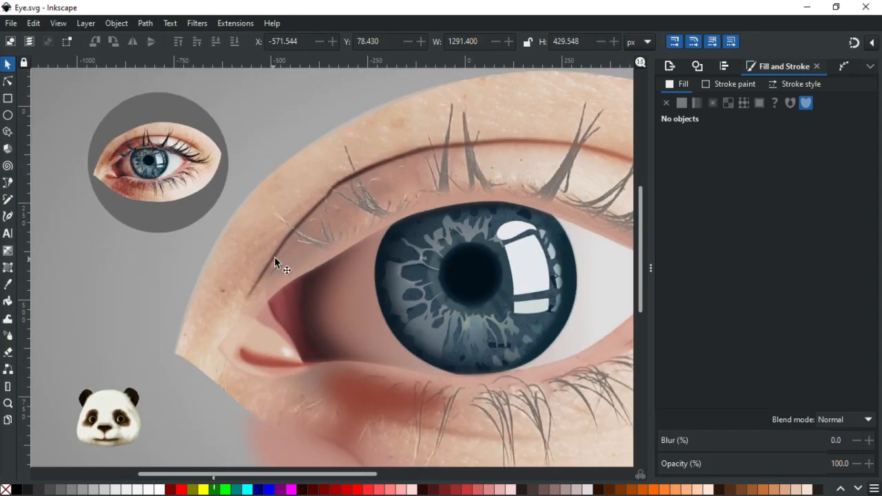
left_click(274, 257)
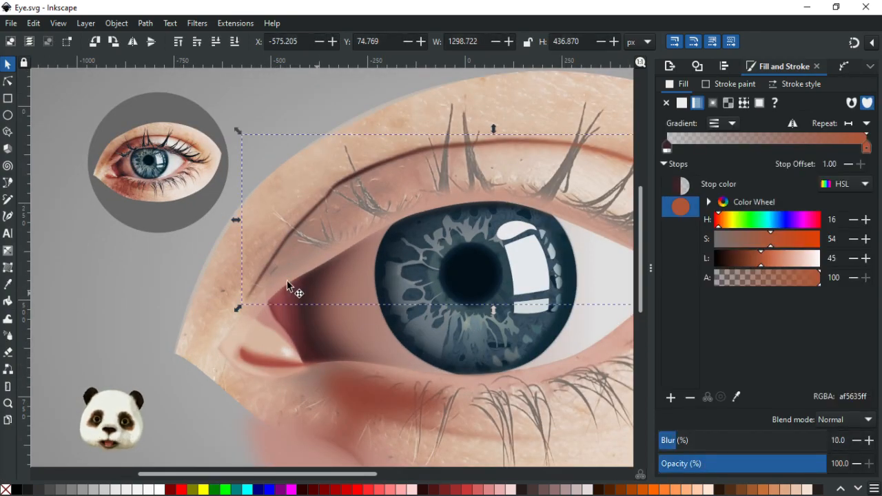
left_click_drag(268, 255, 273, 229)
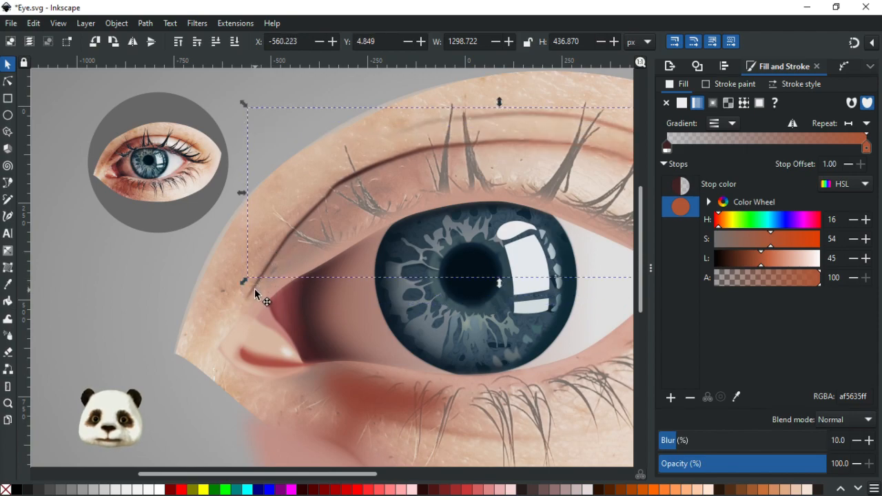
left_click(255, 290)
key("ctrl+z")
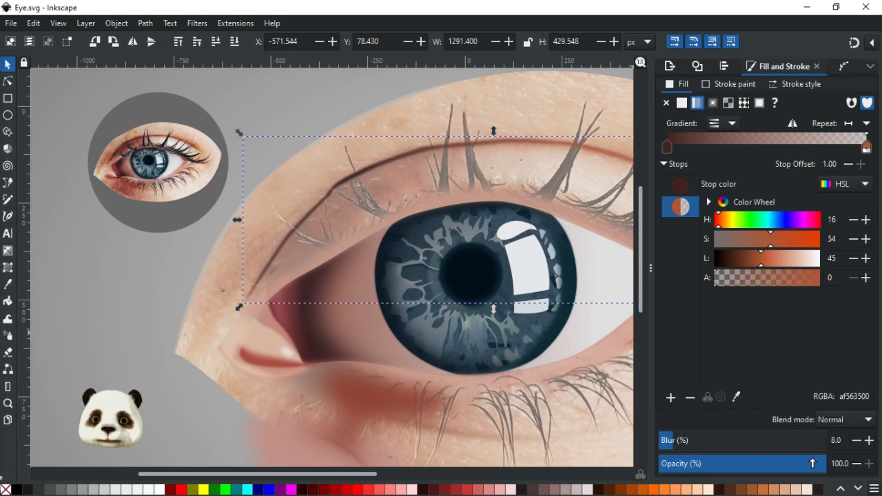
Step: Lower the opacity of the dark crease with the transparent gradient end to 90%
left_click_drag(816, 466, 803, 469)
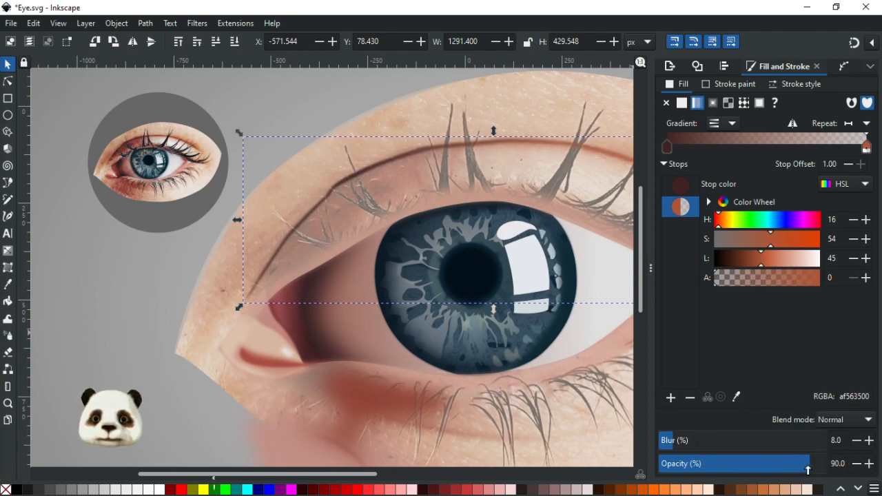
left_click_drag(469, 266, 412, 308)
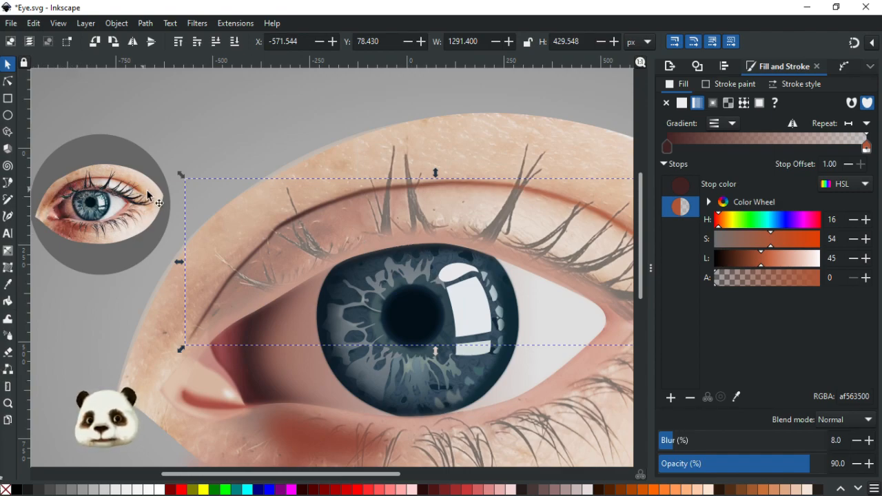
scroll(288, 240, "down", 1, "ctrl")
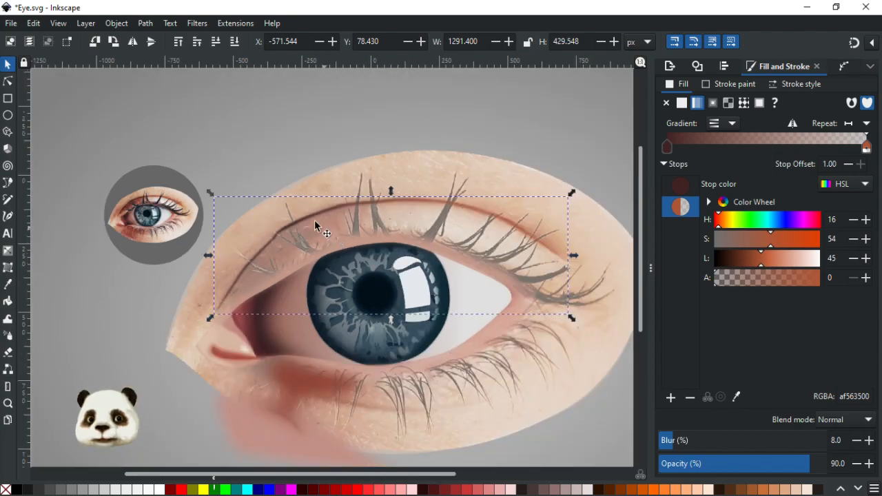
scroll(314, 226, "up", 2, "ctrl")
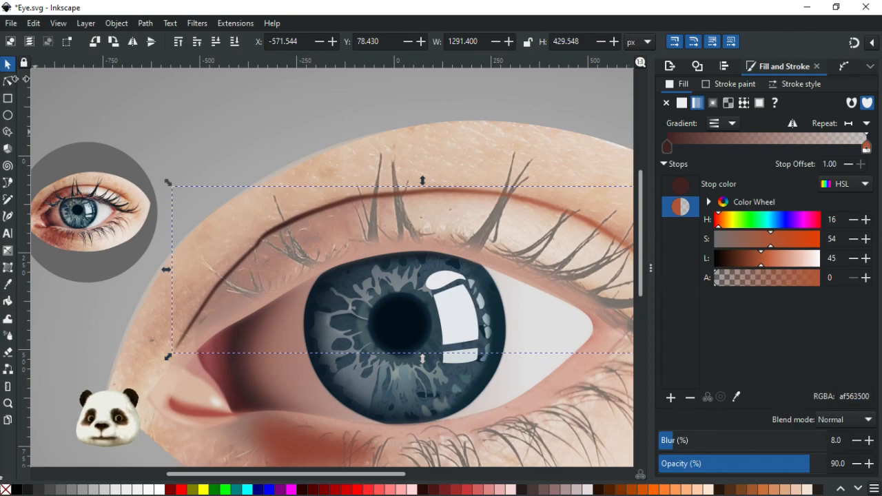
Step: Duplicate the dark crease and make the orange end stop of the copy's gradient fully opaque
left_click(7, 80)
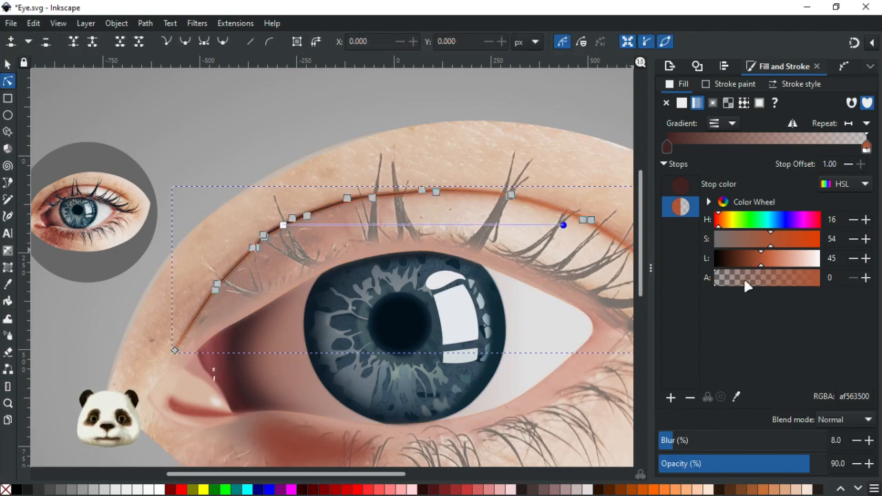
left_click_drag(745, 282, 880, 293)
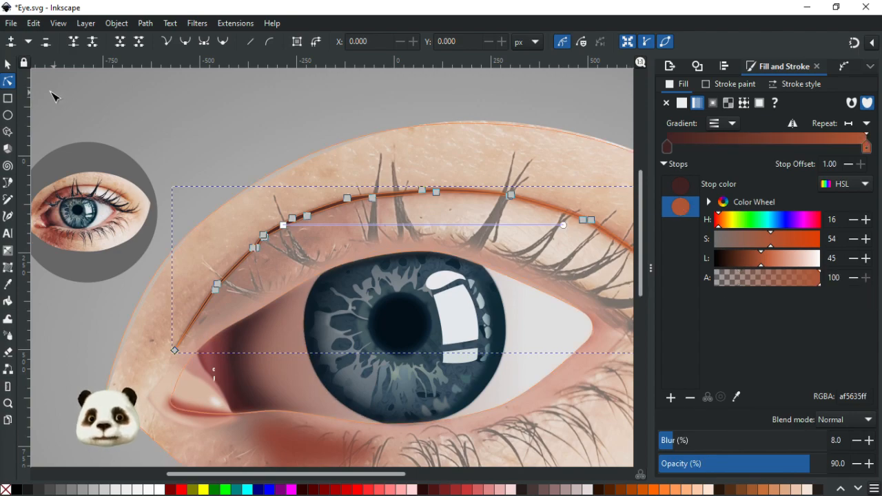
left_click(7, 64)
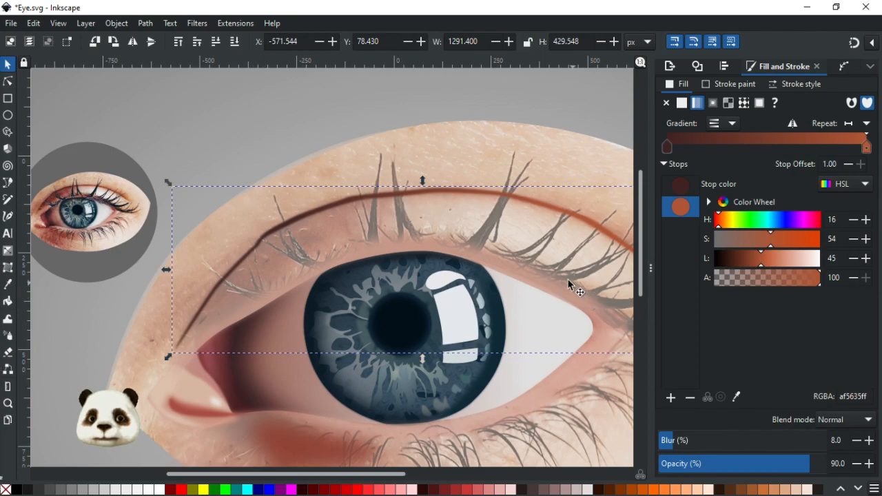
Step: Remove the new crease copy's blur, nudge it slightly upward, and lower its opacity to 20%
left_click_drag(674, 442, 658, 442)
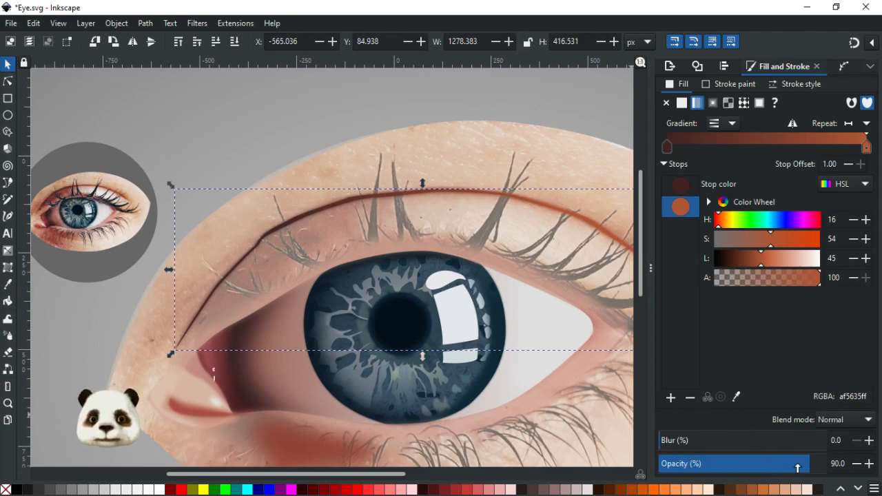
left_click_drag(772, 463, 746, 466)
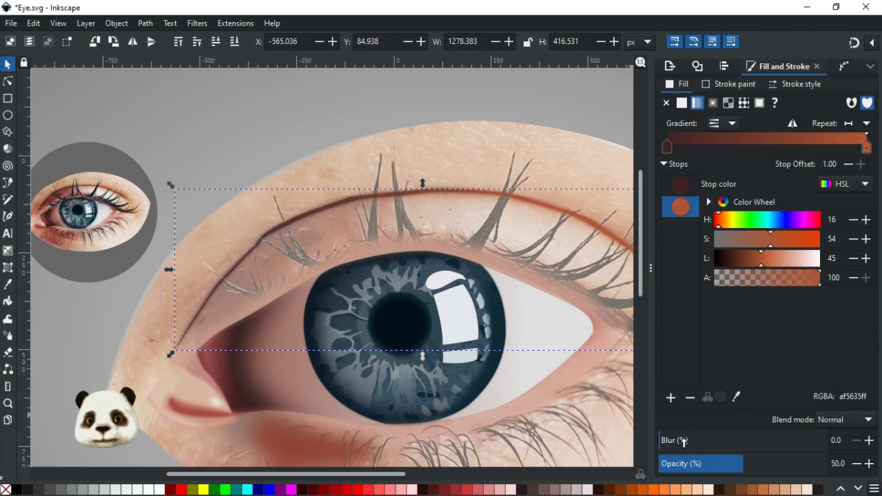
key("Up")
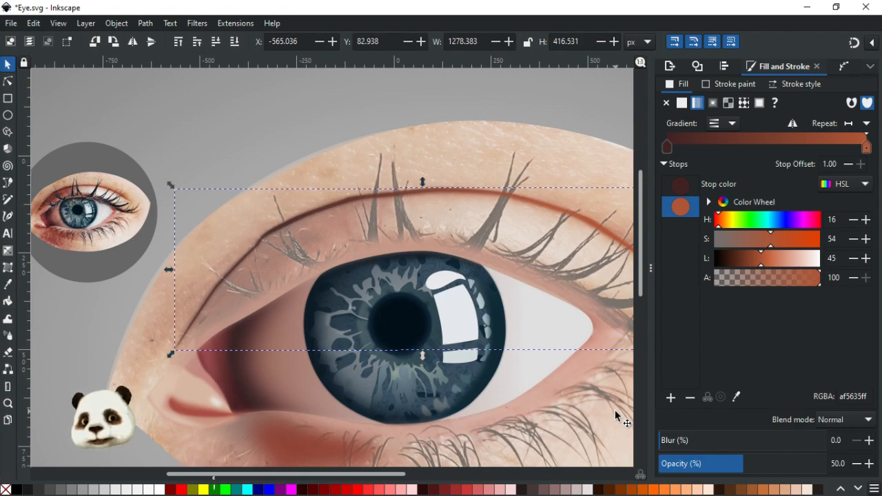
left_click_drag(734, 467, 694, 473)
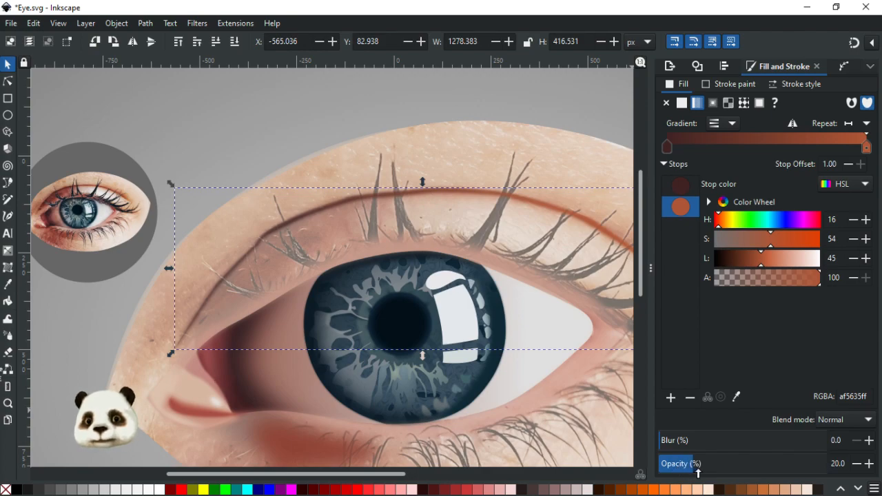
mouse_move(702, 474)
left_mouse_down()
mouse_move(723, 475)
mouse_move(667, 476)
mouse_move(691, 477)
left_mouse_up()
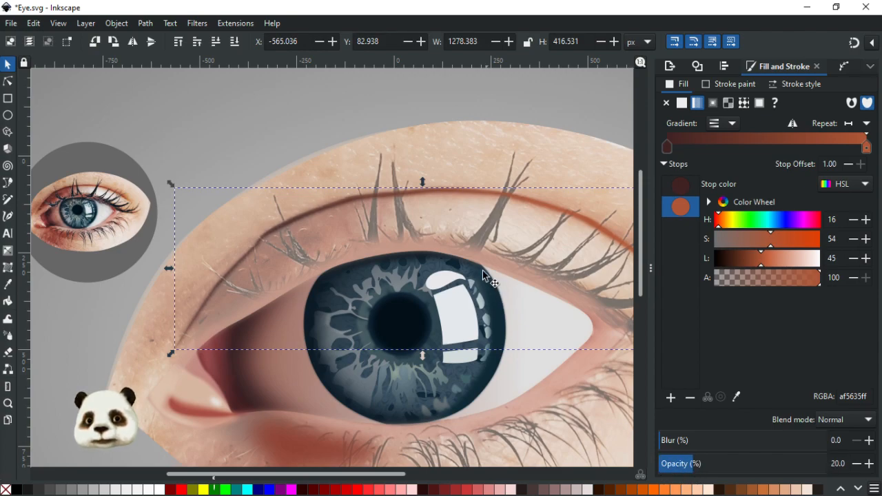
Step: Set the opacity of the skin-coloured base shape around the eye to 100%
scroll(483, 270, "down", 3)
scroll(448, 264, "up", 1)
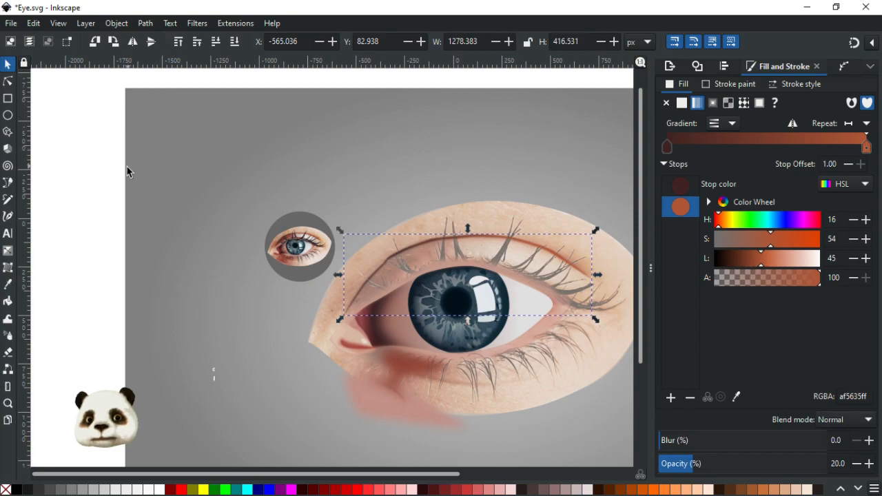
left_click(318, 334)
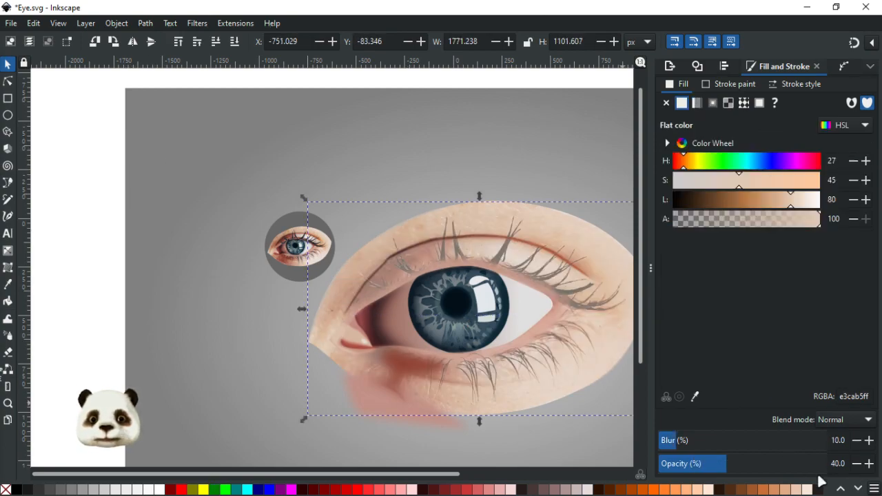
left_click_drag(786, 464, 880, 460)
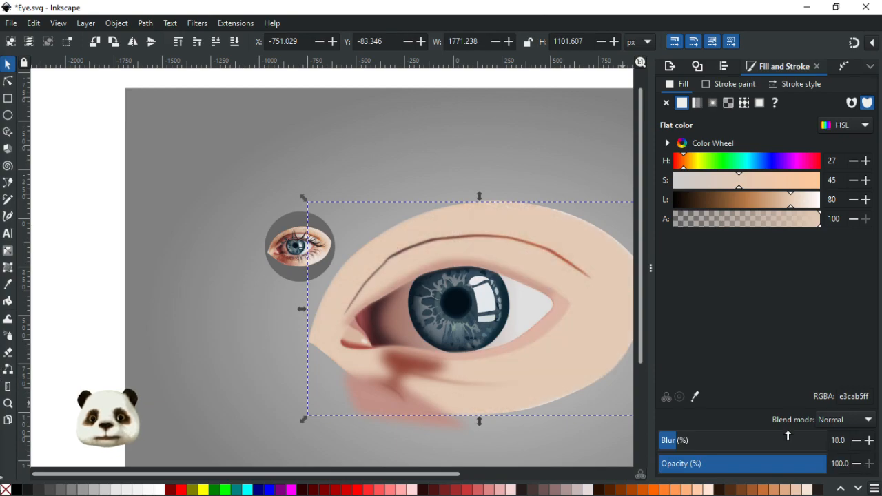
Step: Raise the blur of the soft orange crease copy to 13%
scroll(610, 276, "up", 1)
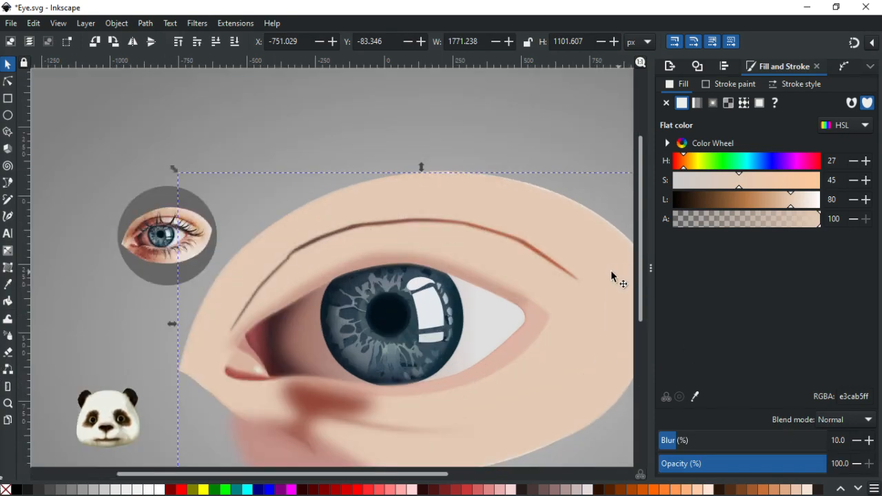
left_click(561, 268)
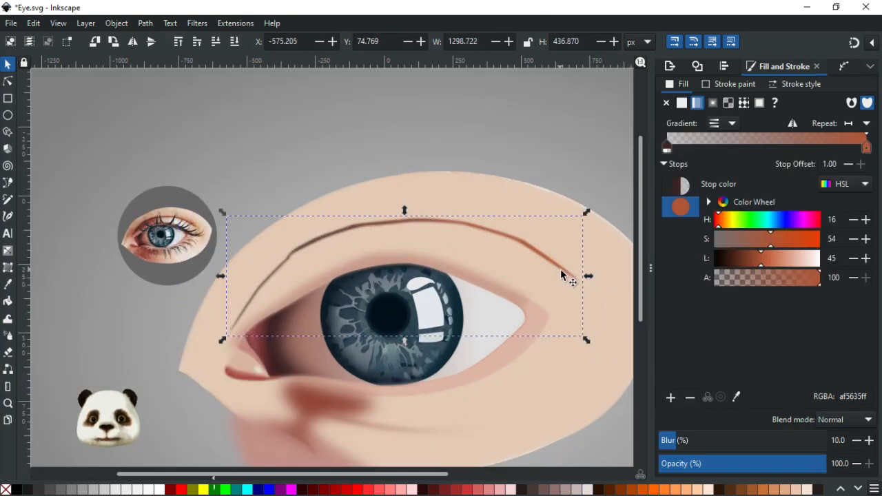
left_click(872, 445)
left_click(873, 445)
left_click(872, 445)
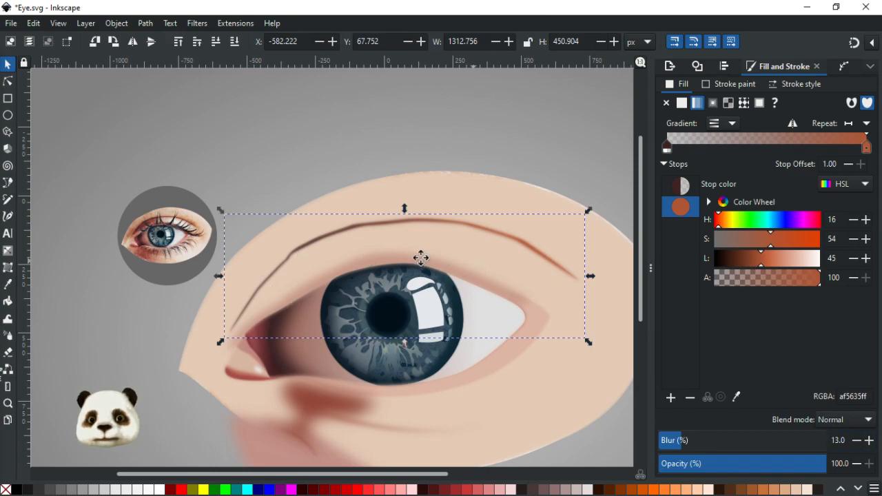
Step: Slightly bend the edge segment at the outer tail of the soft orange crease with the Node tool
scroll(509, 279, "right", 3)
scroll(509, 279, "up", 3)
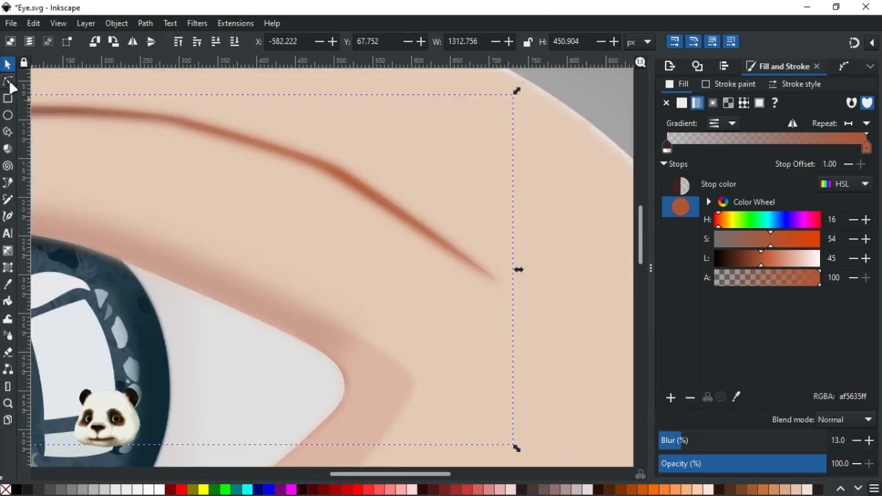
left_click(9, 82)
left_click(421, 227)
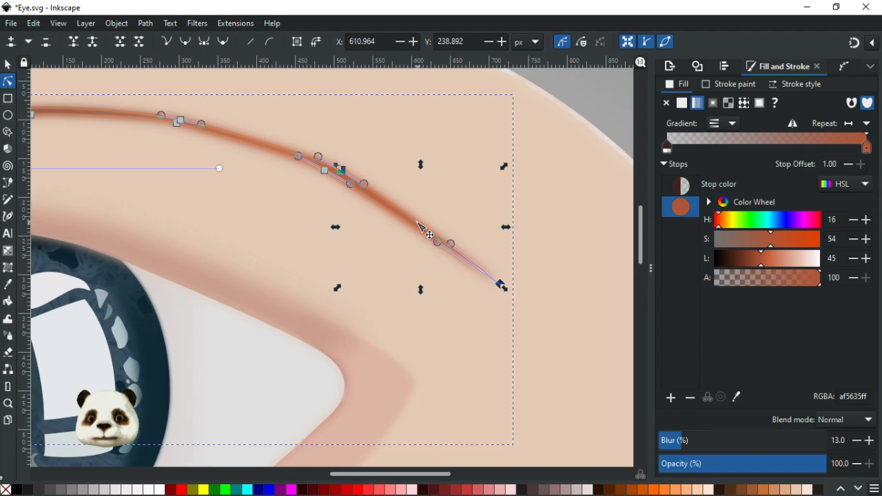
left_click_drag(424, 222, 426, 222)
left_click(597, 108)
Step: Compare the eyelid crease with the small reference eye and inspect the shape of its outer tail
scroll(528, 151, "down", 2)
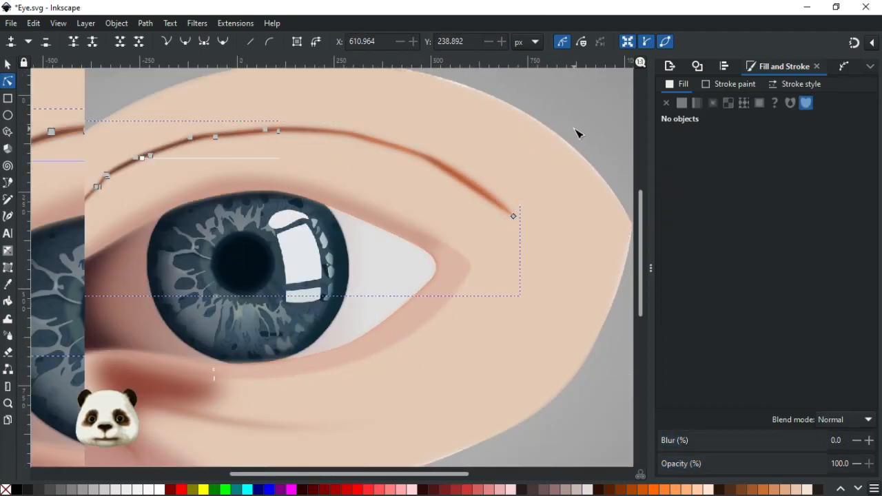
scroll(379, 248, "down", 2)
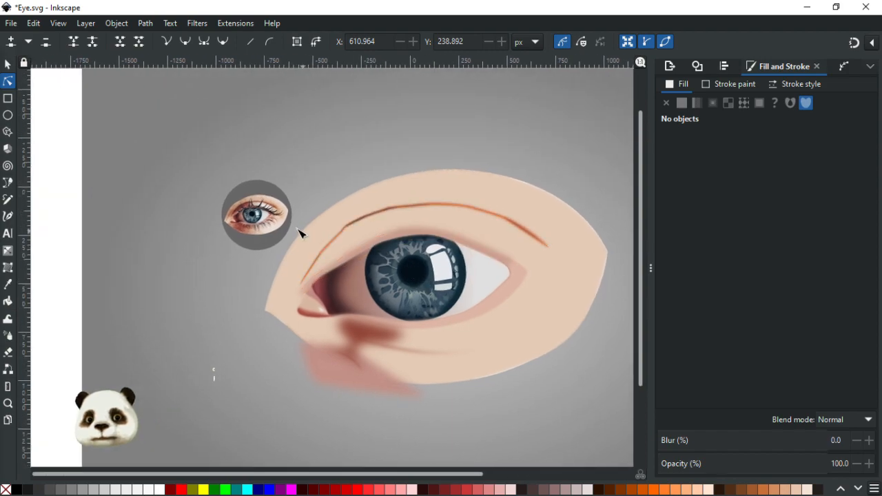
scroll(299, 228, "up", 1)
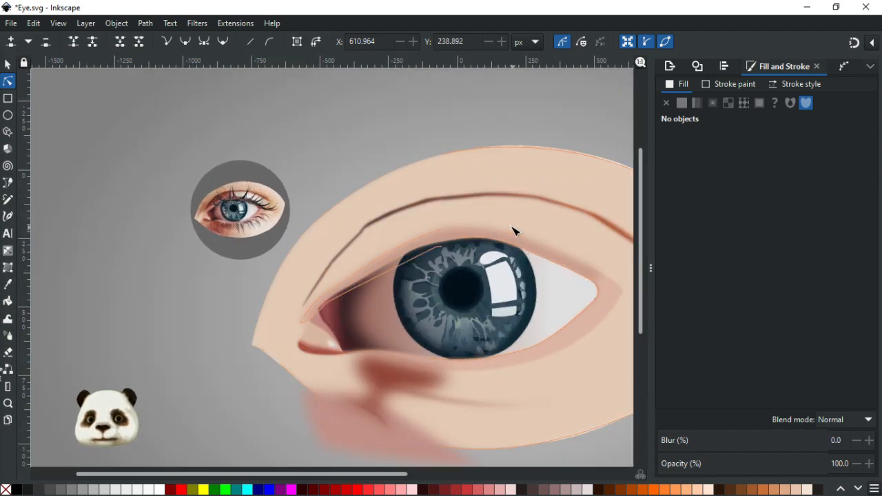
left_click_drag(612, 169, 510, 218)
scroll(487, 283, "up", 2)
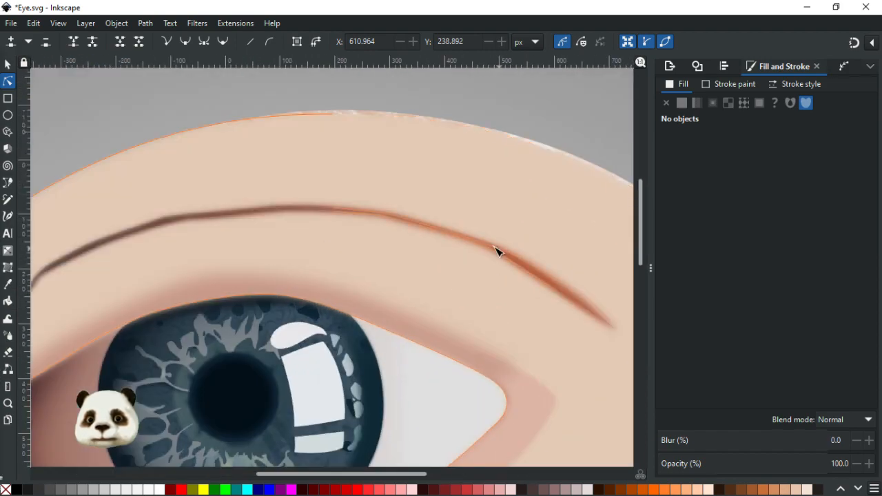
Step: Shift the two nodes where the soft orange crease thickens slightly inward and adjust the lower node's curve handle
left_click(536, 255)
scroll(537, 255, "up", 2)
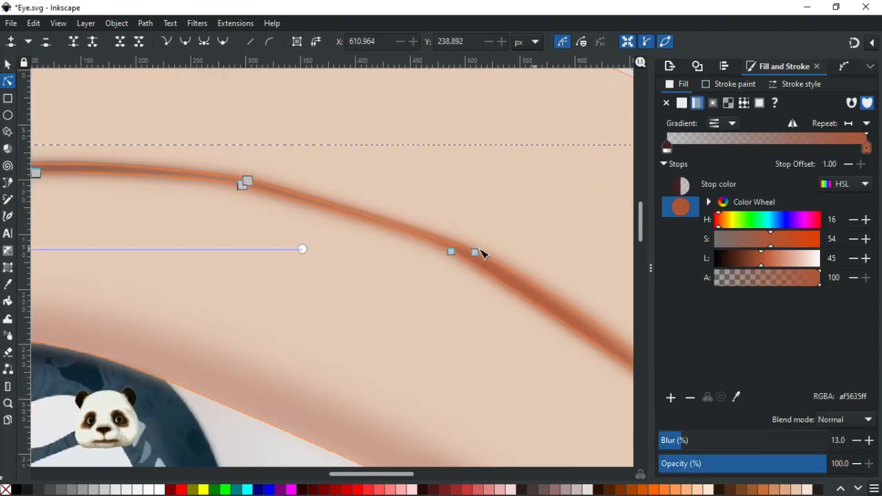
scroll(478, 252, "up", 1)
left_click(449, 253)
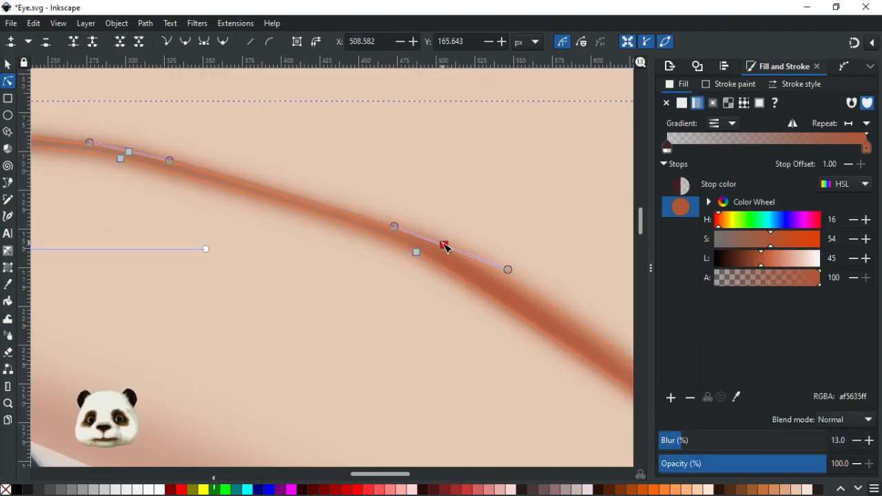
left_click_drag(444, 243, 405, 249)
left_click_drag(352, 222, 350, 222)
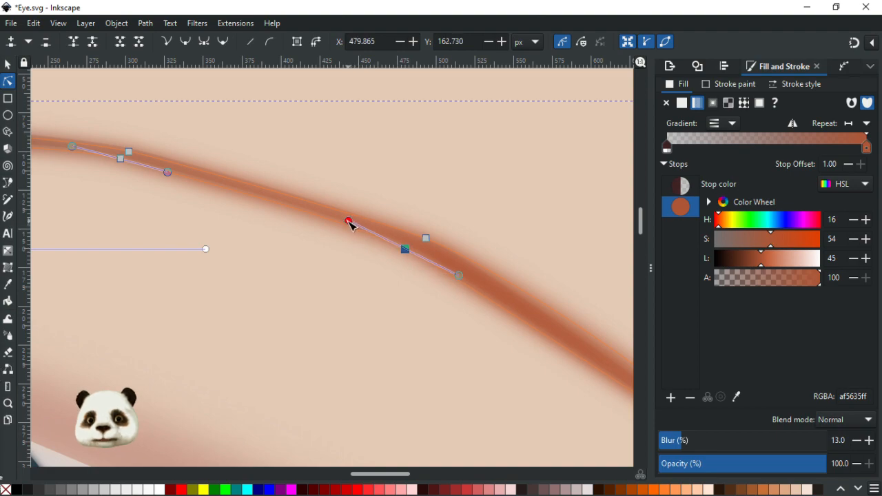
left_click(476, 193)
key("3")
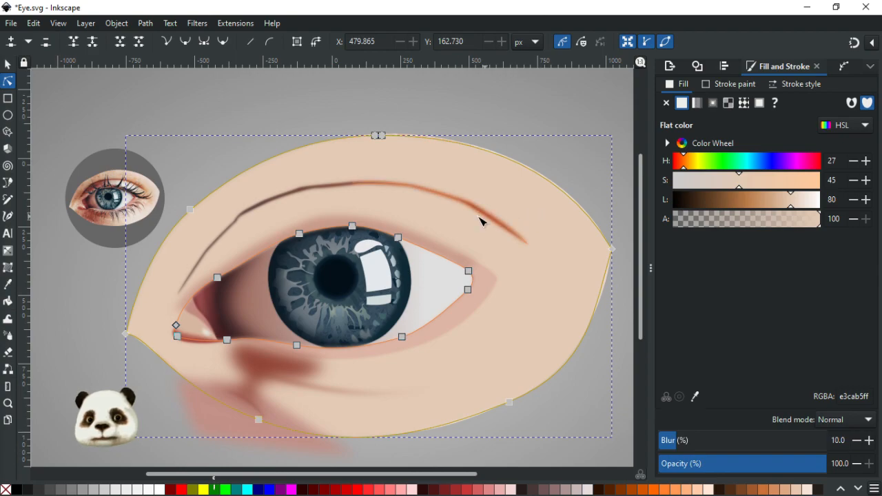
Step: Add a node on the upper edge of the soft orange crease's tail and move it outward toward the tip
scroll(483, 218, "up", 1, "ctrl")
scroll(581, 248, "up", 3, "ctrl")
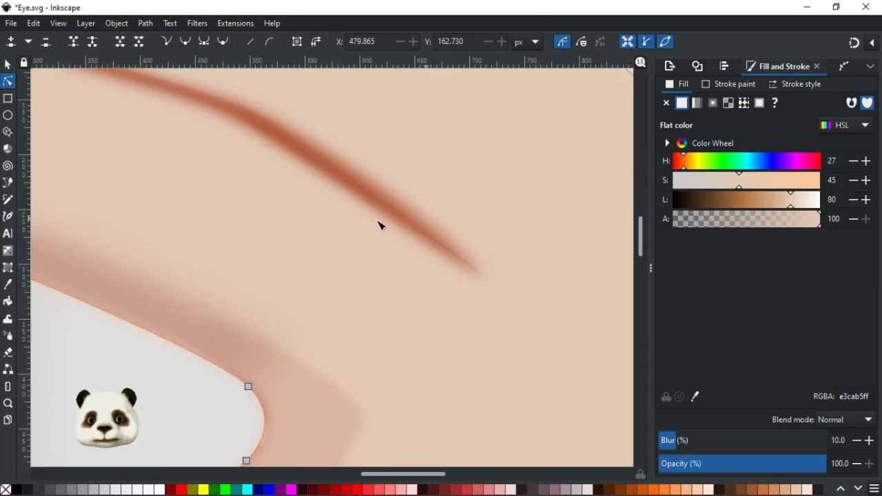
left_click(388, 203)
double_click(390, 197)
left_click_drag(392, 197, 429, 215)
left_click(479, 194)
scroll(479, 194, "down", 5, "ctrl")
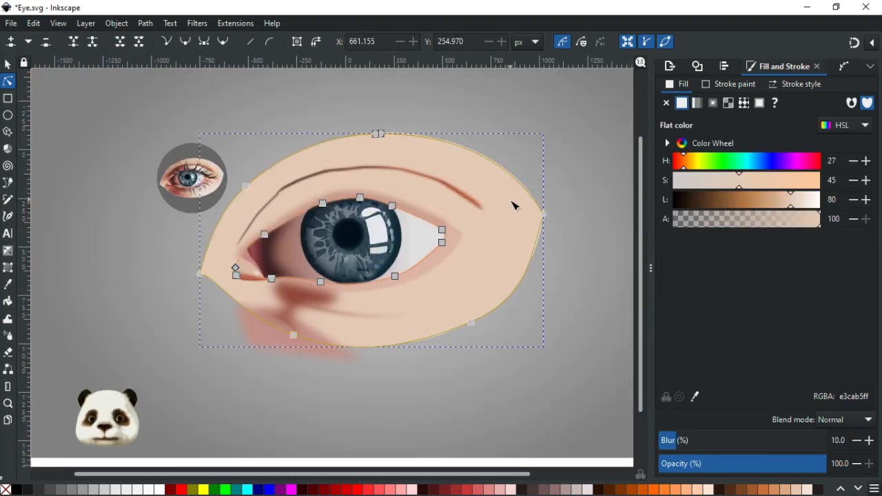
scroll(494, 202, "up", 1, "ctrl")
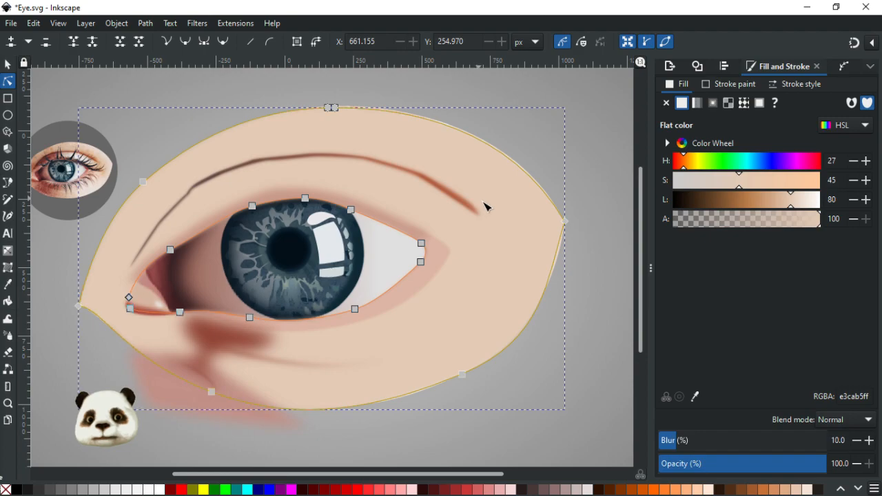
Step: Bend the upper edge segment between the added node and the outer tip slightly inward
scroll(483, 204, "up", 3)
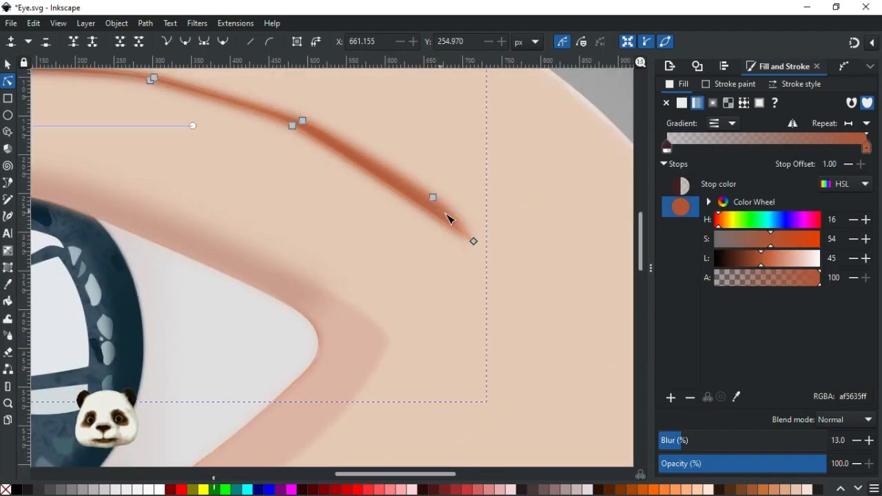
scroll(476, 228, "up", 2)
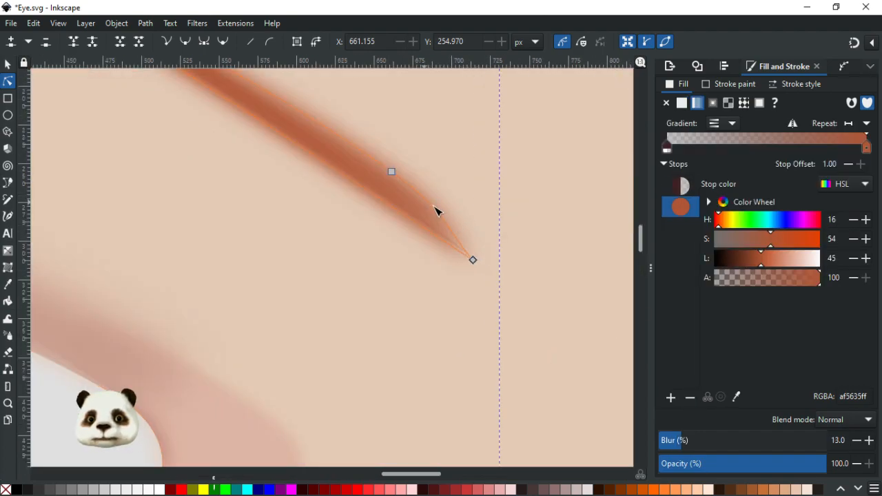
left_click_drag(441, 213, 434, 214)
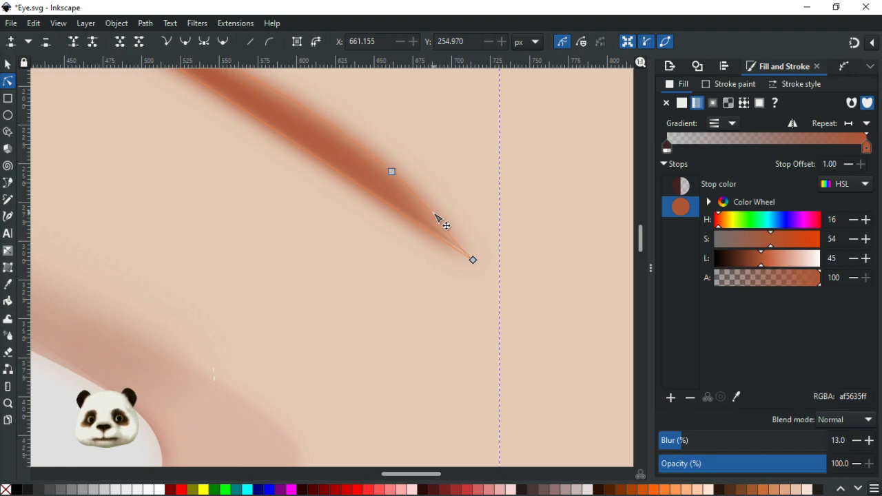
scroll(482, 189, "down", 4)
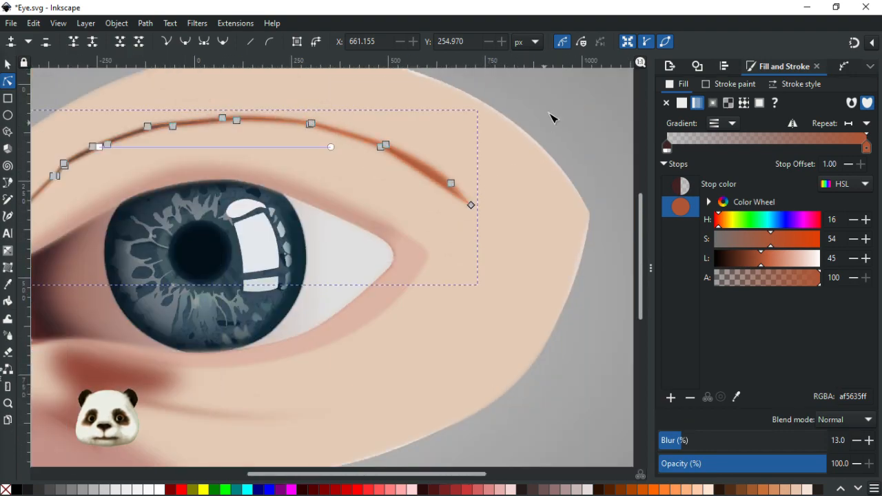
key("Escape")
Step: Lengthen the curve handle on the soft orange crease's upper edge and remove the lower node where the crease thickens
scroll(450, 130, "up", 3)
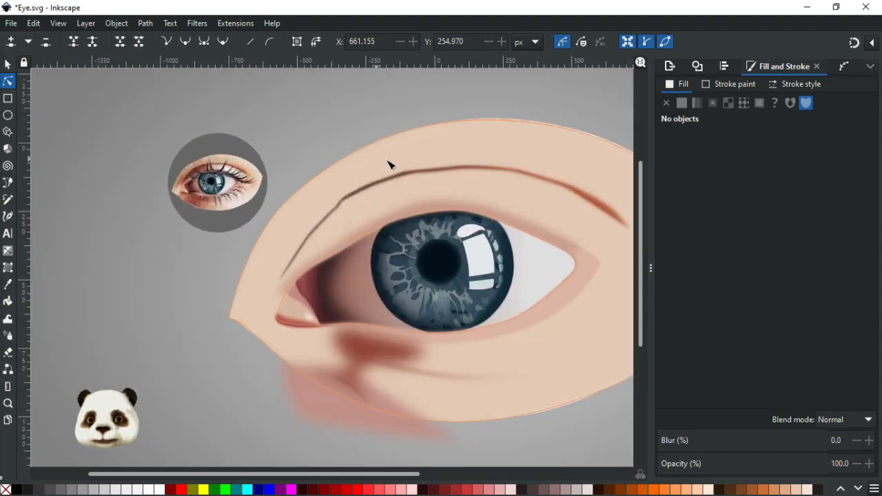
scroll(597, 195, "up", 2)
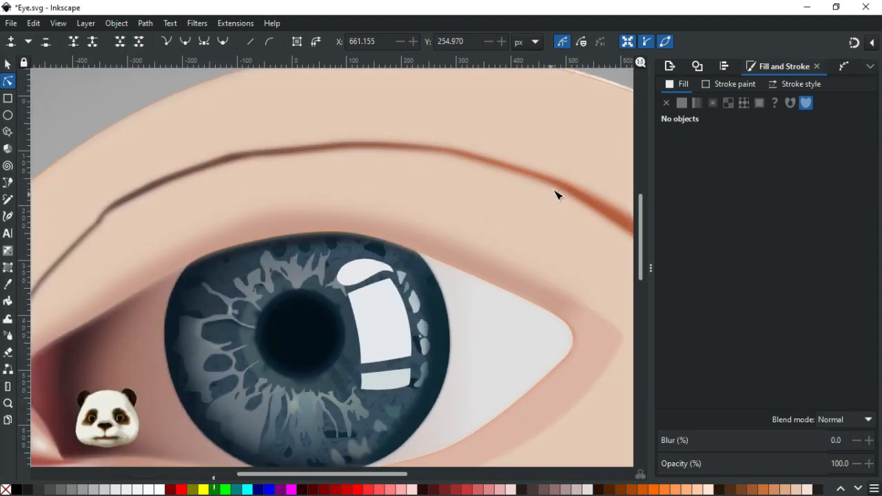
left_click(575, 191)
scroll(390, 216, "up", 2)
scroll(389, 216, "up", 2)
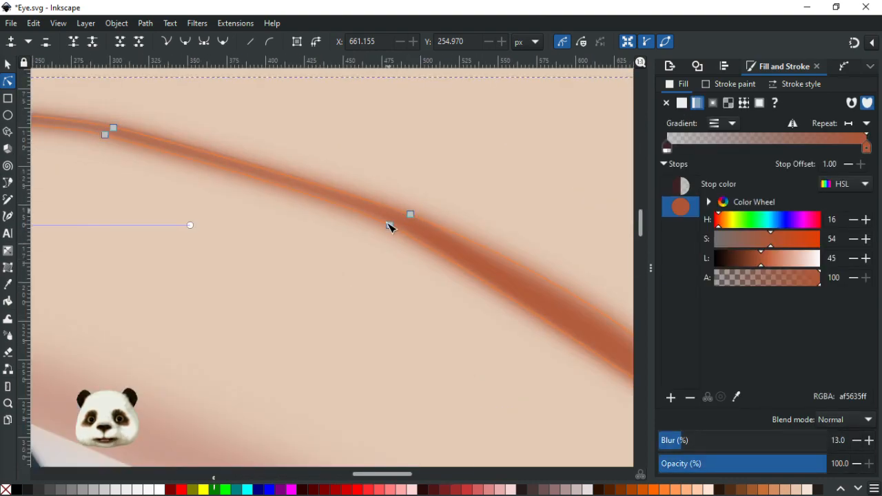
left_click(389, 225)
left_click(411, 215)
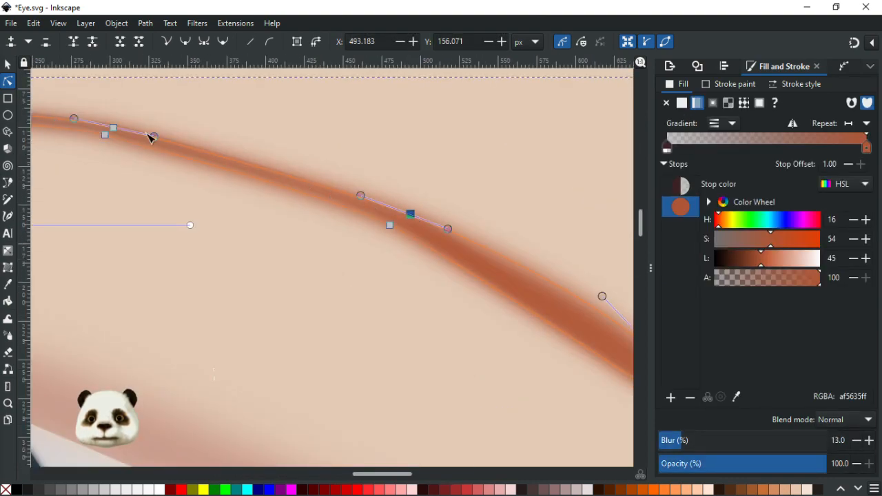
left_click_drag(156, 135, 201, 143)
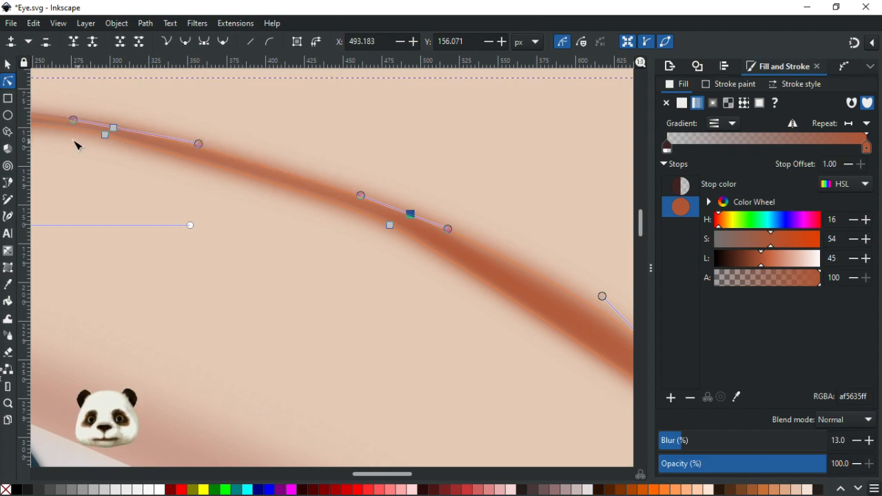
left_click(390, 226)
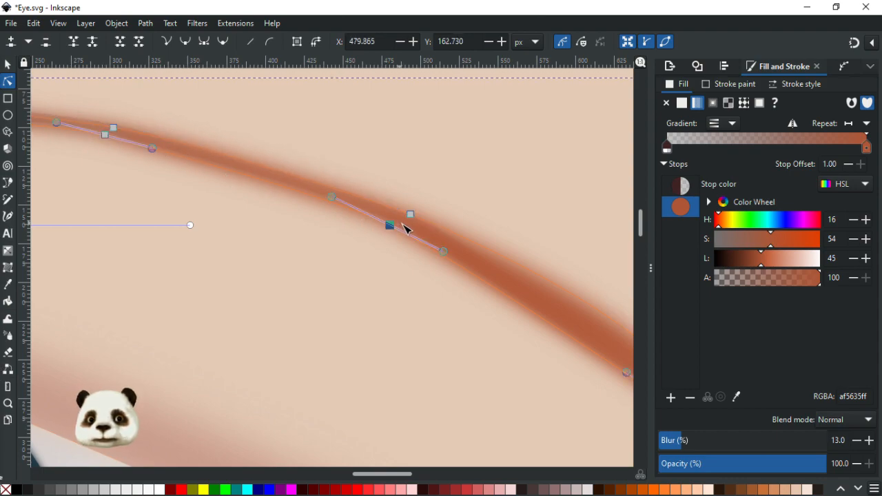
scroll(443, 245, "down", 6)
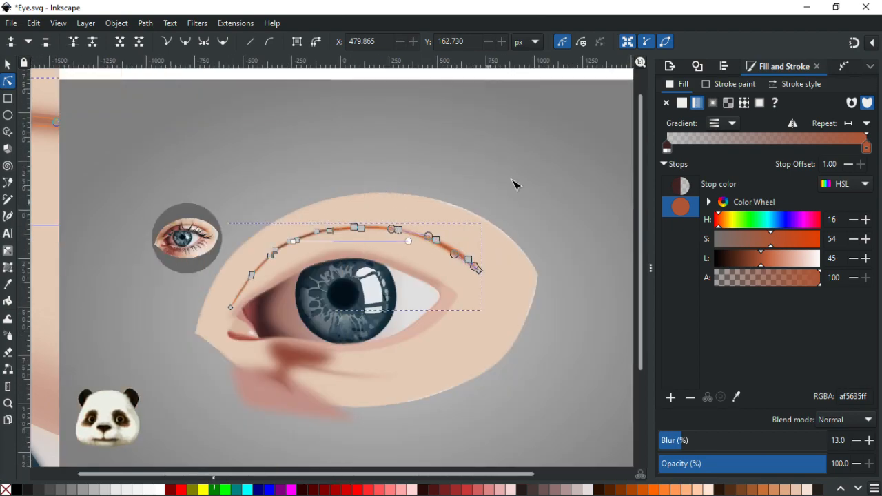
left_click(515, 185)
Step: Move the remaining node at the thickening of the soft orange crease slightly up and inward to smooth the curve
scroll(455, 197, "up", 1)
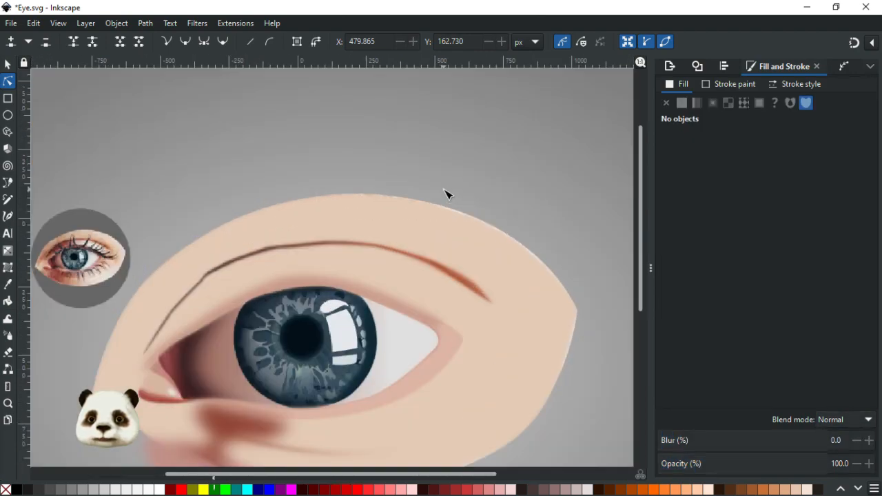
scroll(446, 258, "up", 1)
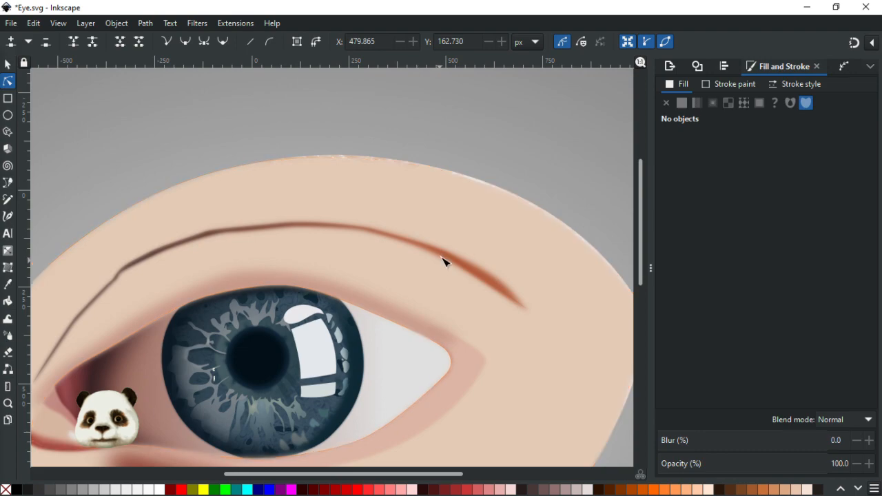
left_click(444, 257)
scroll(446, 257, "up", 2)
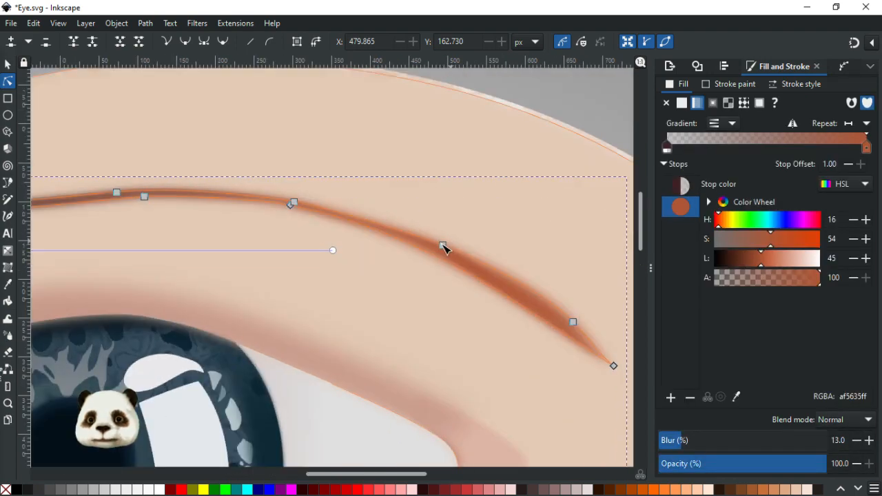
left_click_drag(443, 246, 428, 239)
scroll(271, 228, "down", 2)
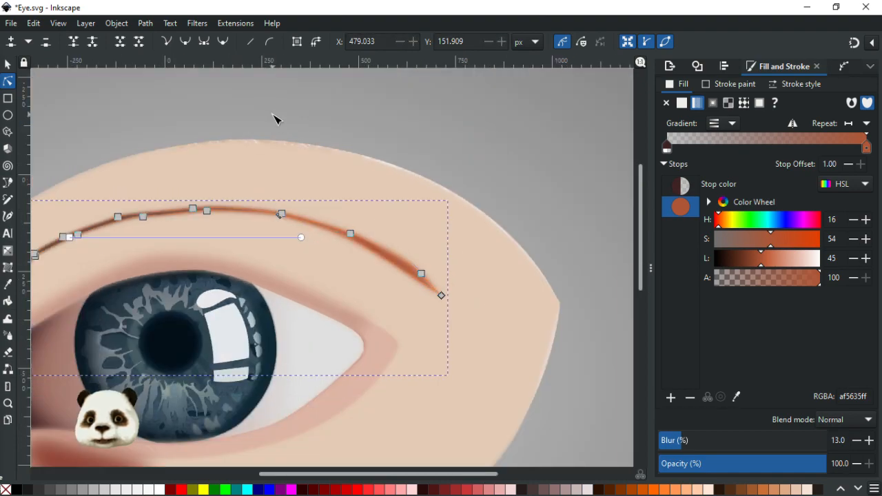
left_click(273, 115)
scroll(269, 153, "down", 4)
left_click_drag(106, 175, 257, 204)
scroll(257, 203, "up", 2)
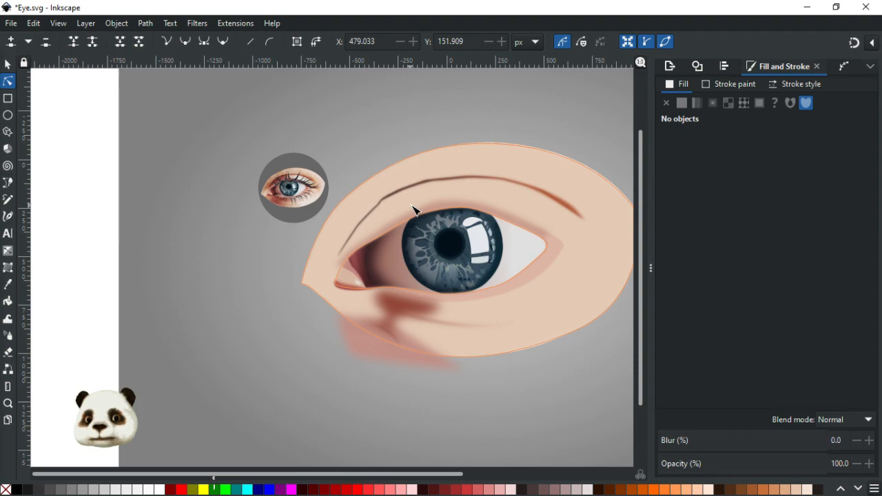
scroll(413, 210, "up", 1)
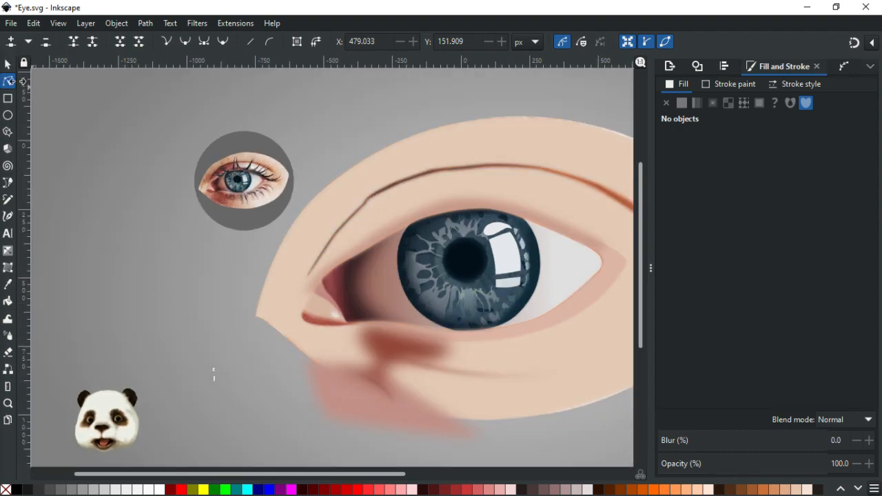
Step: Inspect the orange and dark brown gradient stops of the blurred 90% opacity crease copy with the Gradient tool
left_click(8, 64)
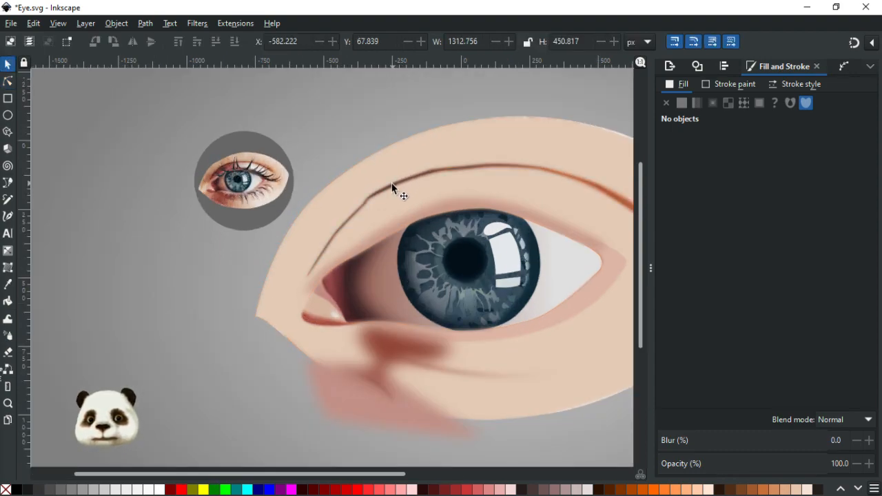
left_click(392, 186)
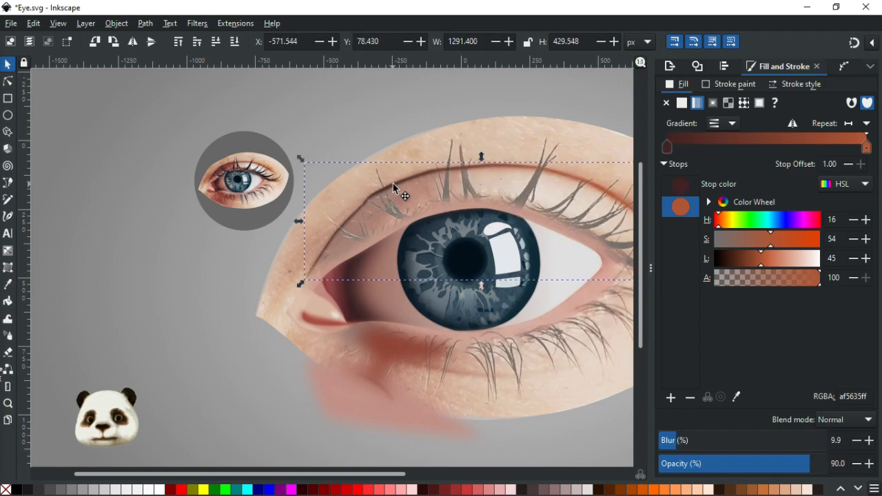
key("ctrl+z")
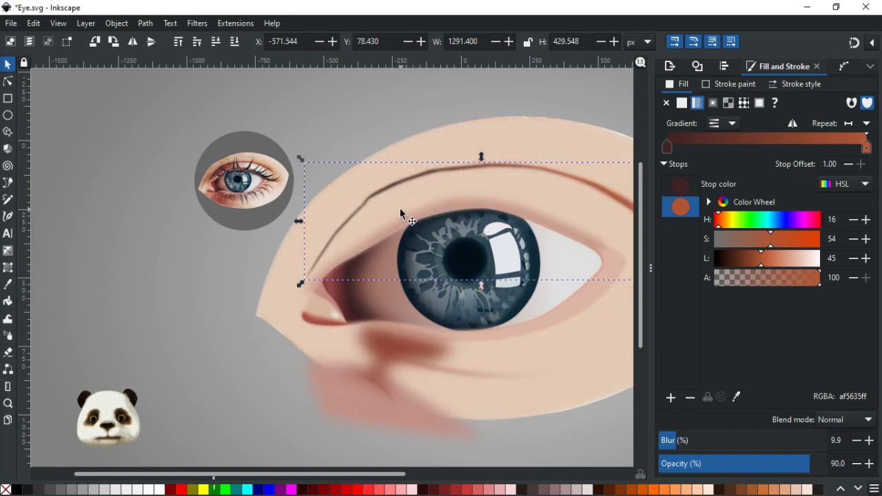
key("g")
left_click(581, 190)
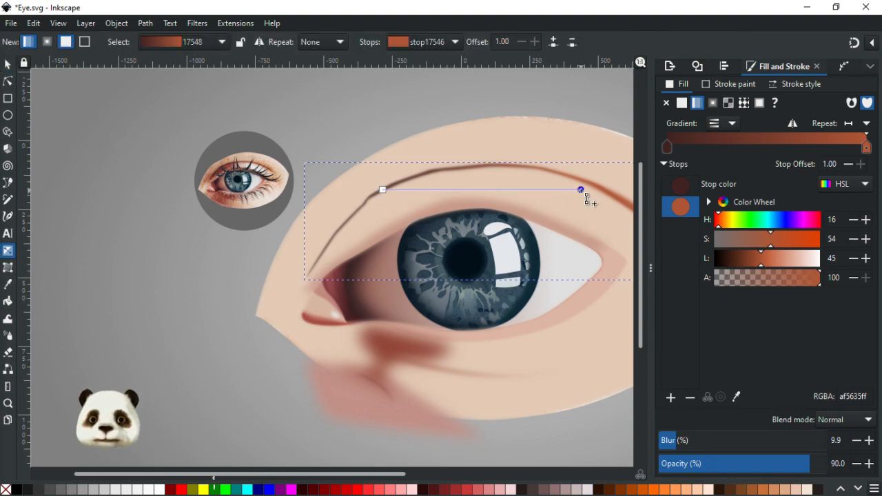
left_click(384, 190)
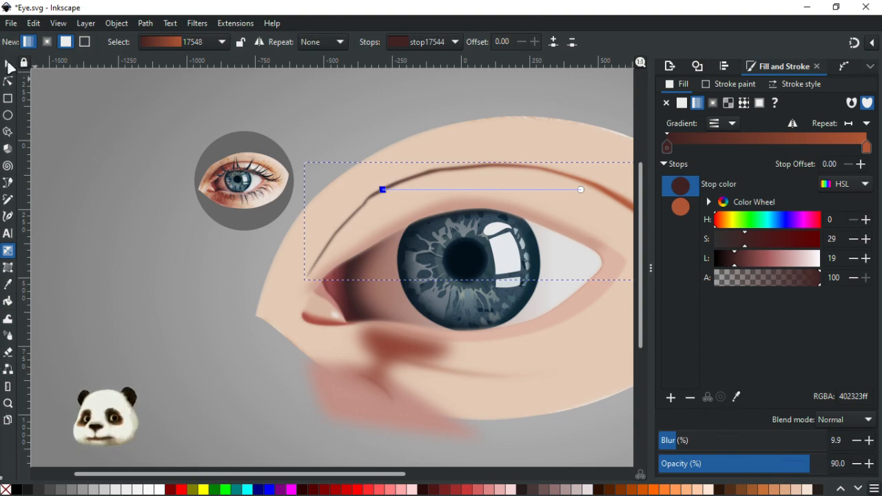
Step: Select the sharp, unblurred crease copy and set its opacity to 30%
left_click(9, 66)
left_click_drag(412, 177, 472, 230)
left_click_drag(406, 179, 450, 211)
left_click(400, 179)
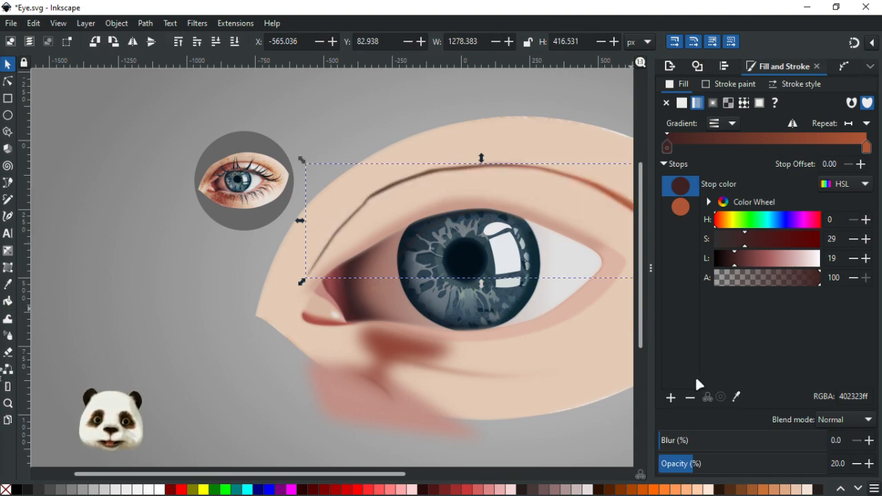
left_click_drag(712, 463, 854, 472)
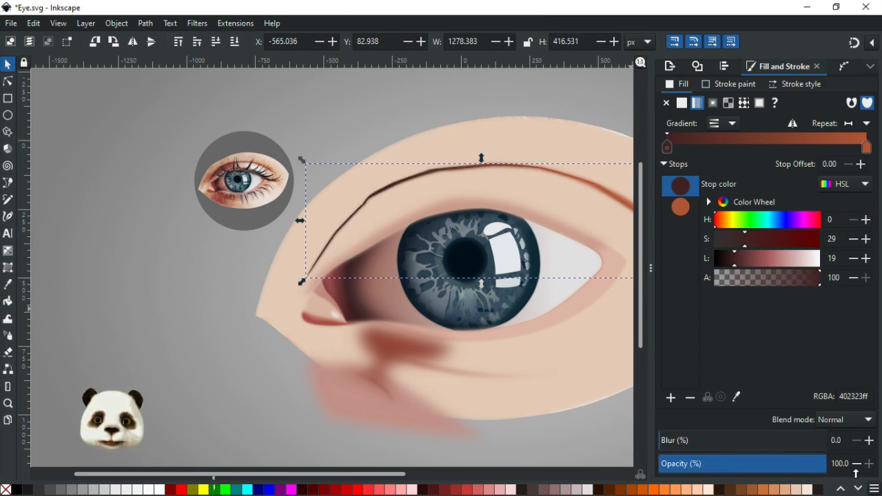
left_click_drag(765, 462, 691, 468)
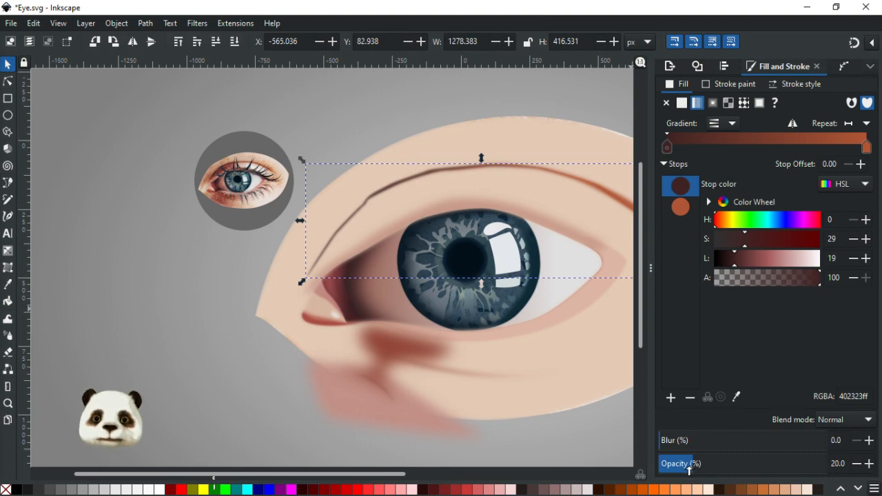
left_click_drag(689, 471, 710, 467)
Step: Nudge the sharp crease copy up by 2 px and deselect it
left_click_drag(531, 307, 452, 335)
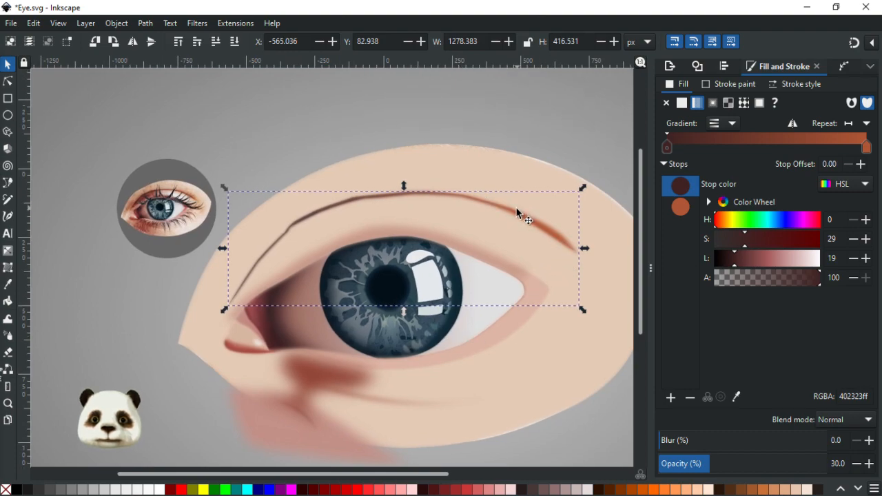
key("Up")
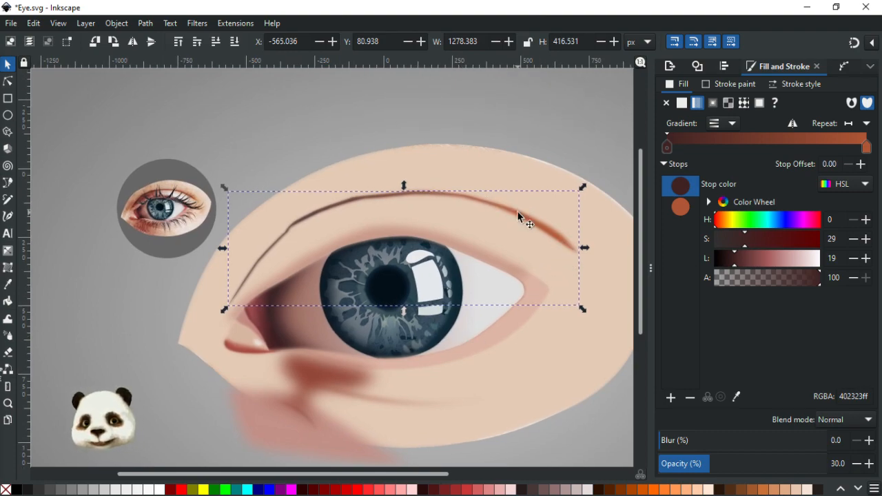
left_click(328, 124)
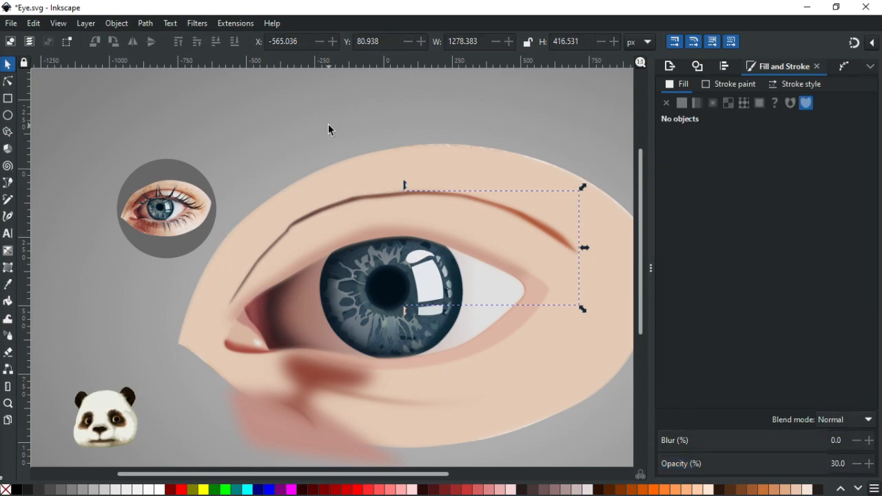
Step: Save the eye drawing after checking the reworked upper eyelid crease
scroll(319, 176, "down", 3)
scroll(330, 177, "up", 1)
scroll(330, 177, "up", 1)
key("ctrl+s")
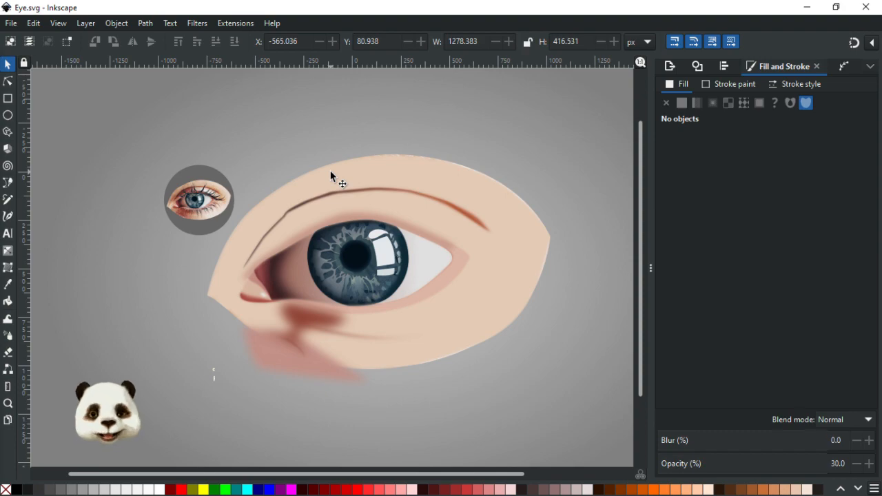
Step: Compare the inner part of the upper eyelid crease with the reference photo at several magnifications
scroll(351, 290, "up", 1)
left_click_drag(250, 188, 290, 243)
scroll(298, 245, "up", 1)
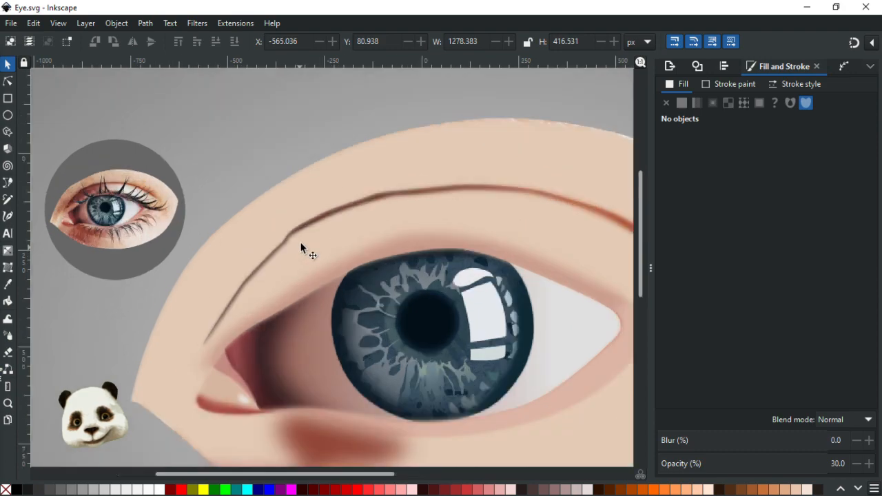
scroll(302, 242, "down", 2)
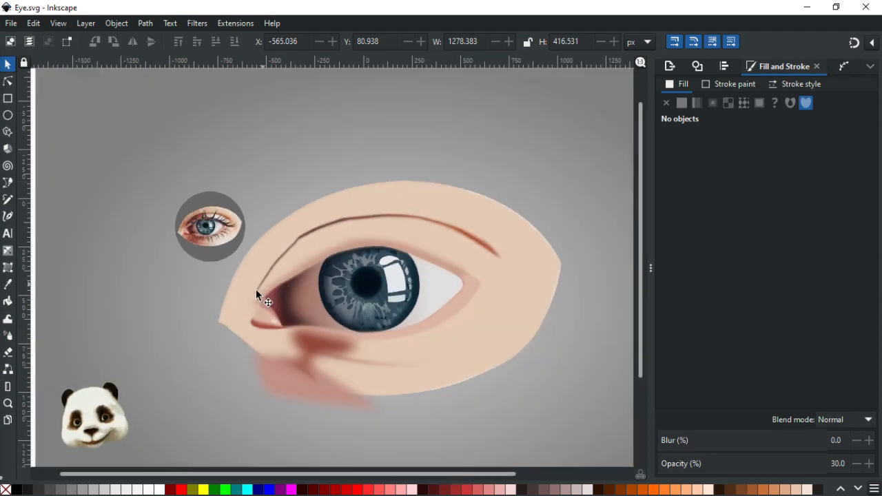
scroll(235, 222, "up", 1)
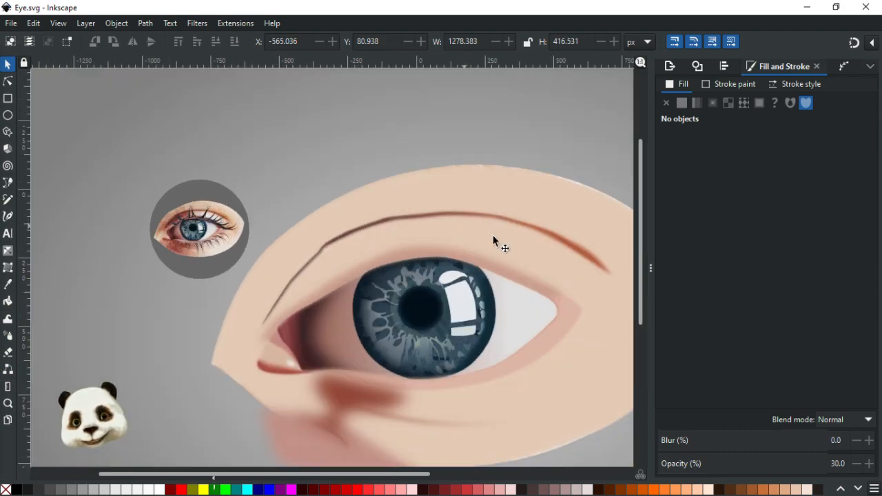
scroll(310, 255, "up", 1)
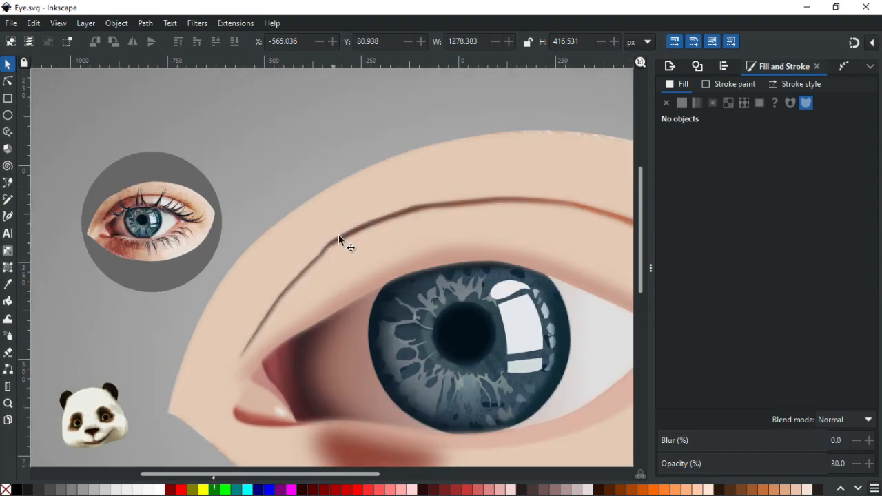
scroll(264, 335, "up", 1)
scroll(282, 321, "up", 1)
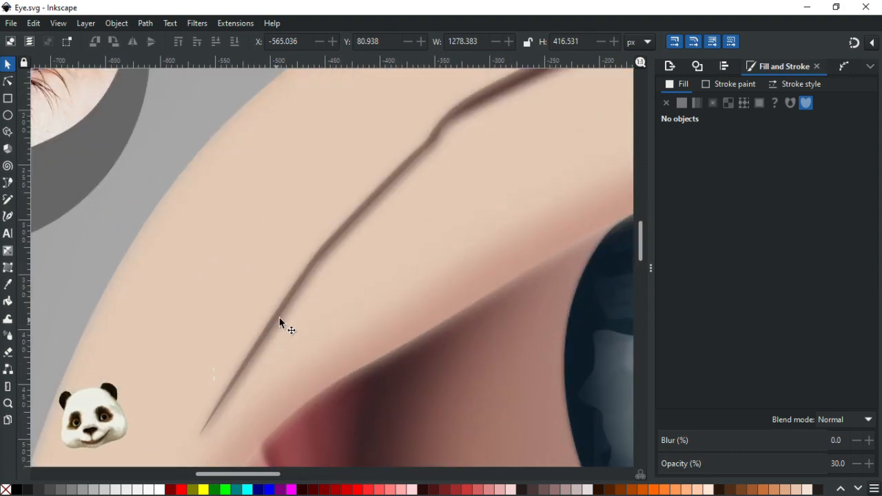
scroll(281, 319, "down", 1)
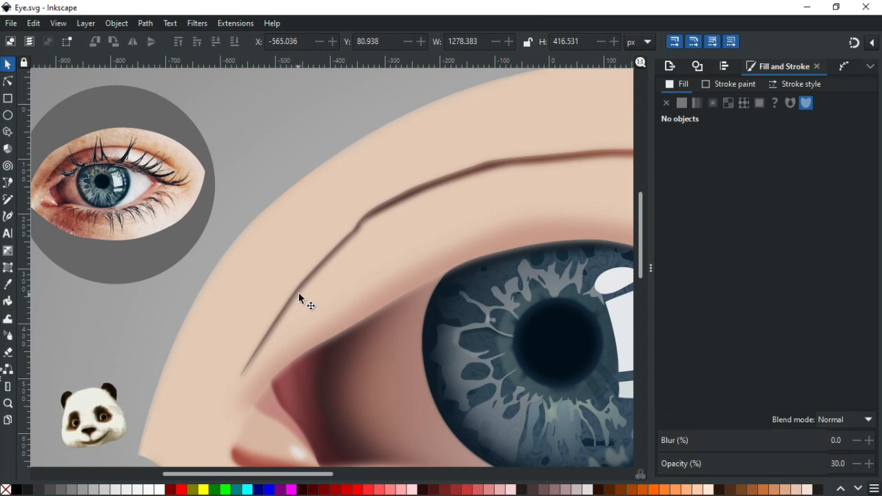
Step: Draw a small closed sliver with the Pen tool just beneath the inner bend of the upper eyelid crease
key("b")
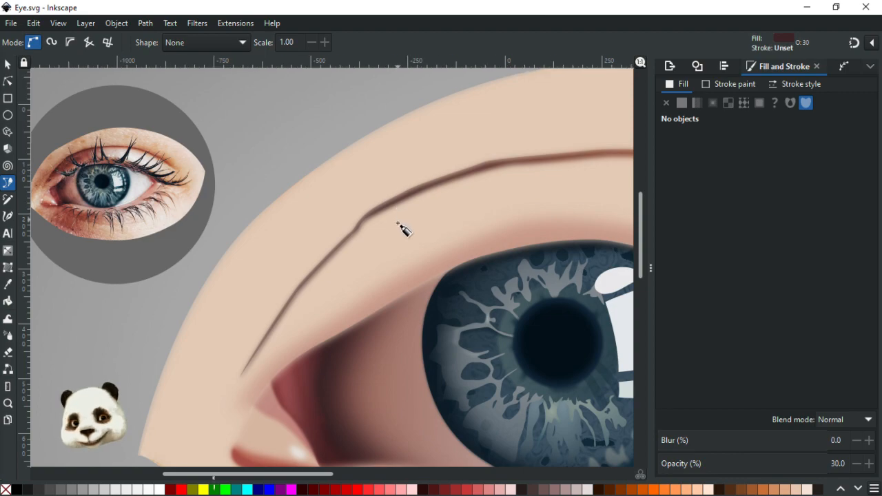
scroll(401, 228, "down", 2)
scroll(366, 249, "up", 1)
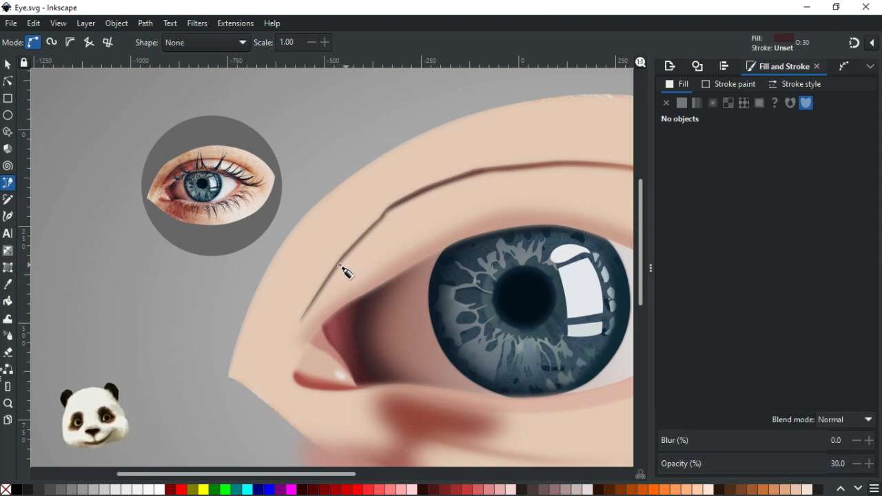
left_click(340, 268)
left_click_drag(384, 220, 421, 221)
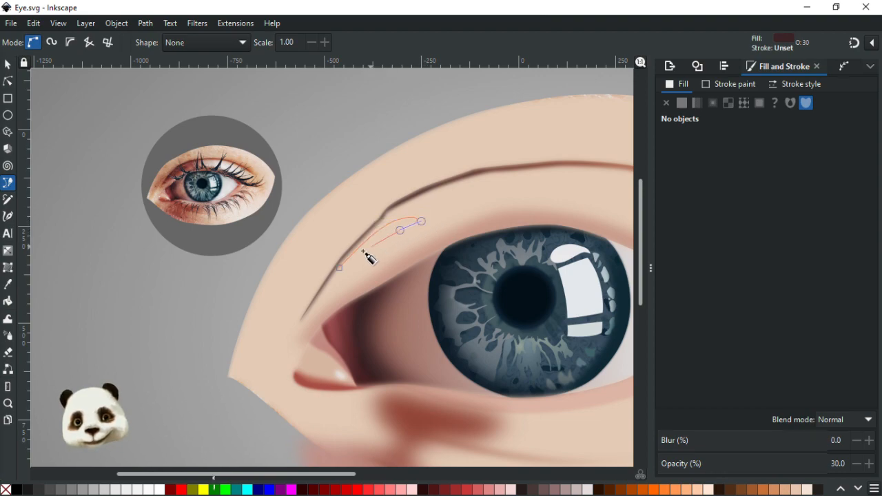
left_click(338, 270)
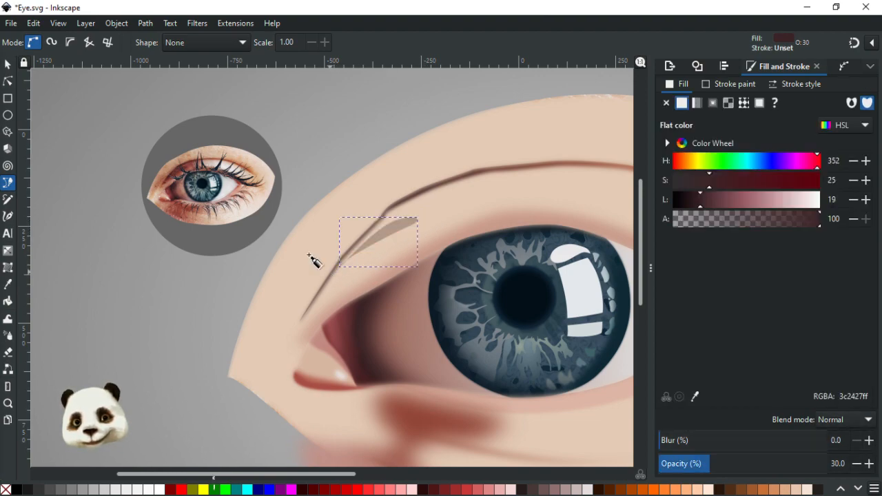
Step: Fill the small sliver with dark red 6e322e sampled from the reference photo's lid, with 100% opacity and 40% blur
key("d")
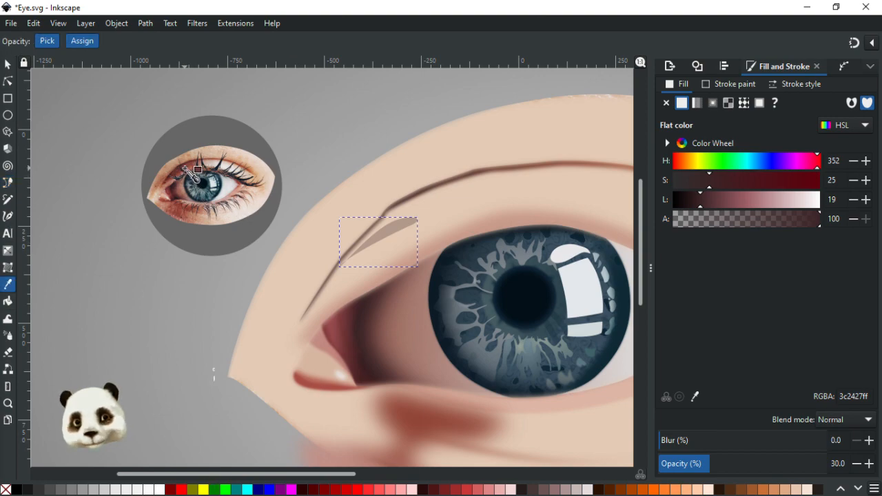
left_click(186, 169)
left_click_drag(769, 470, 878, 467)
left_click_drag(660, 436, 727, 441)
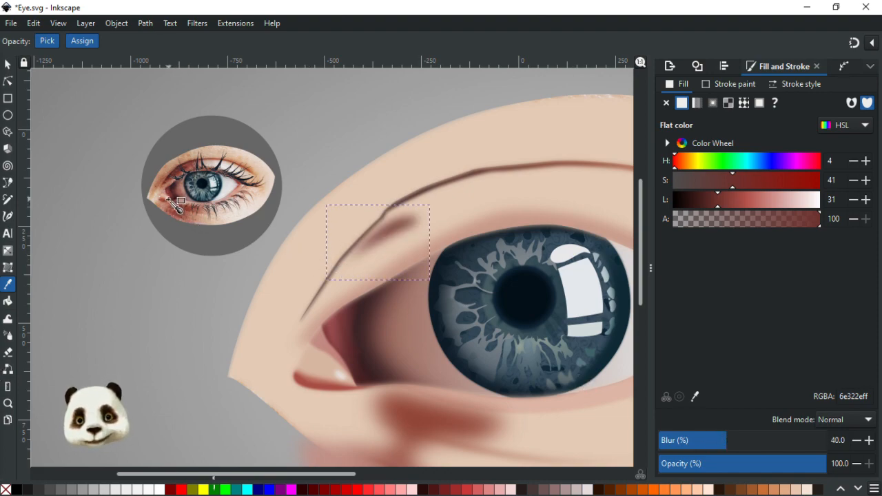
Step: Draw a large closed shadow shape with the Pen tool between the crease and lid edge, from the crease's inner tip to above the iris
left_click_drag(250, 224, 193, 239)
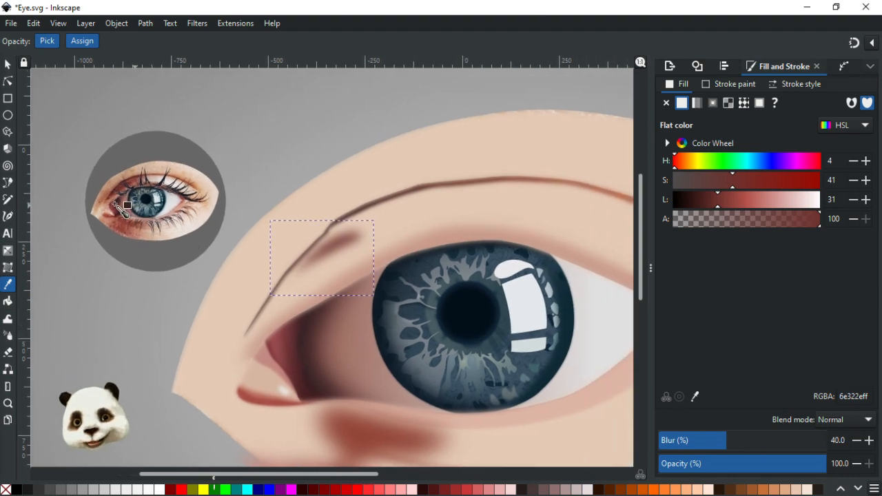
left_click(7, 64)
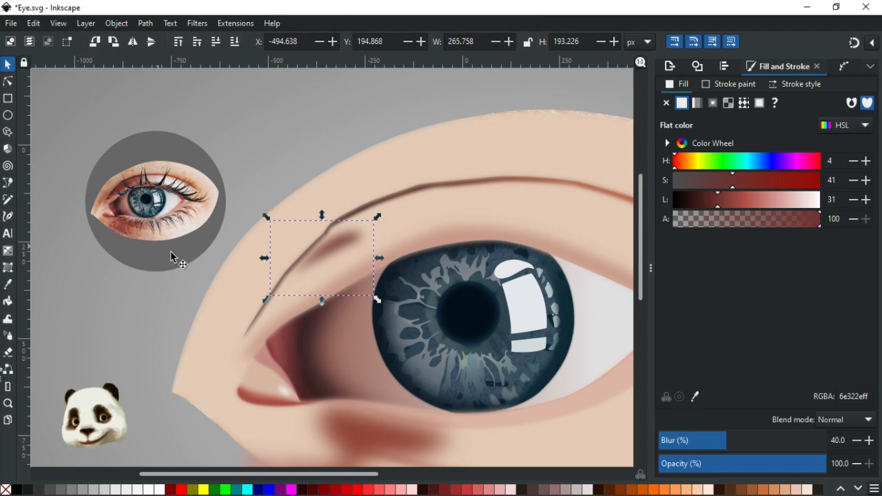
key("b")
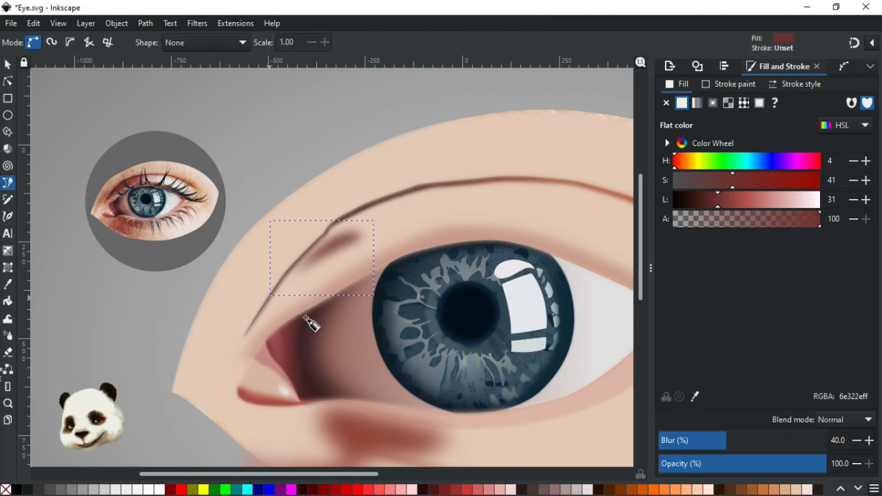
left_click(247, 335)
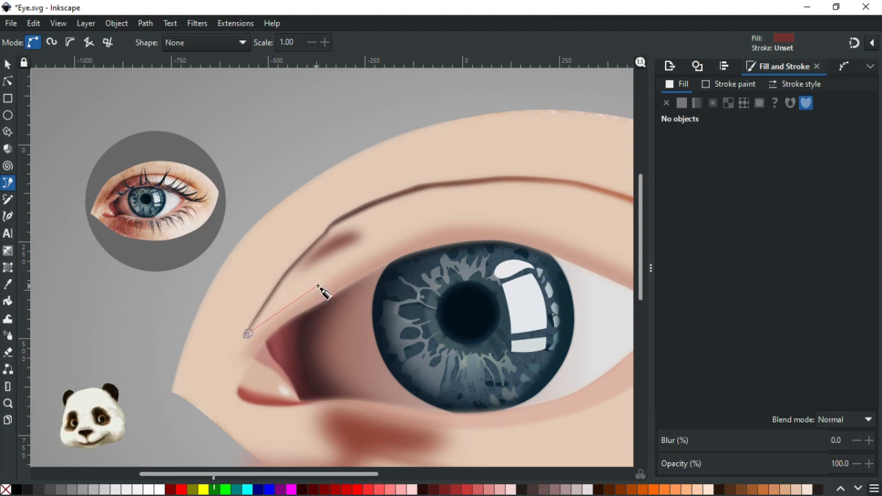
left_click_drag(292, 304, 416, 231)
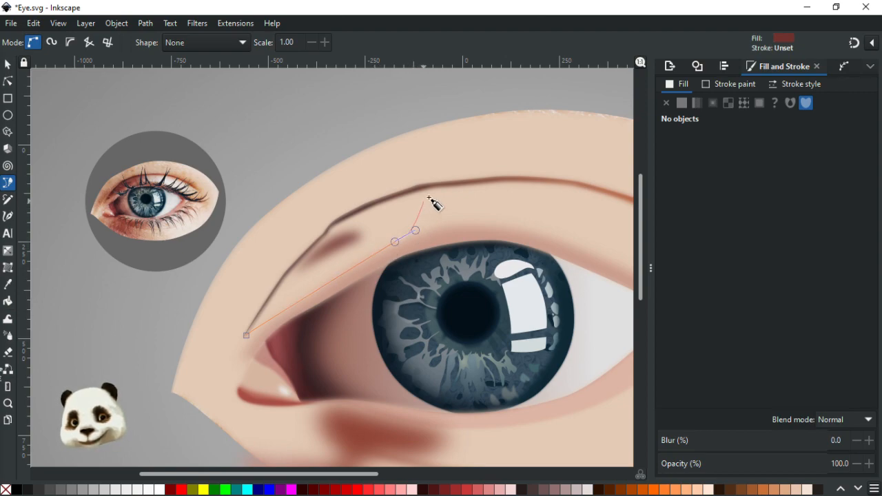
left_click_drag(443, 188, 469, 184)
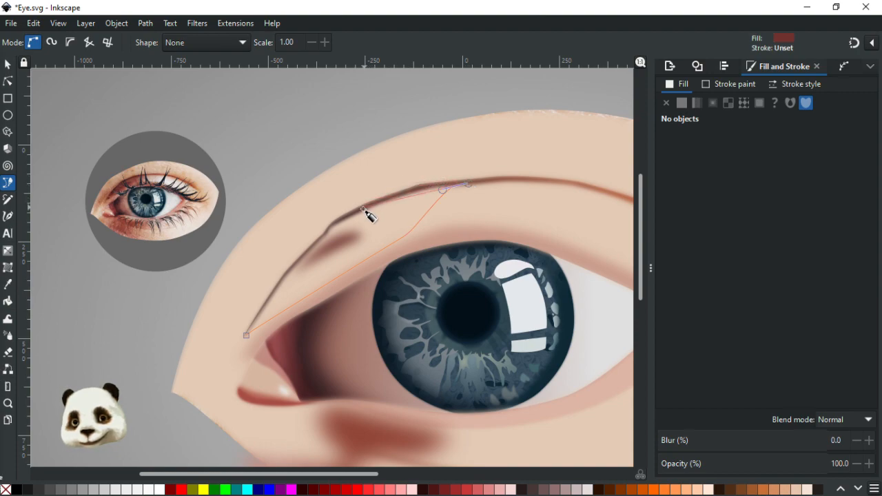
left_click_drag(344, 223, 305, 252)
left_click_drag(334, 226, 327, 234)
left_click_drag(300, 263, 283, 280)
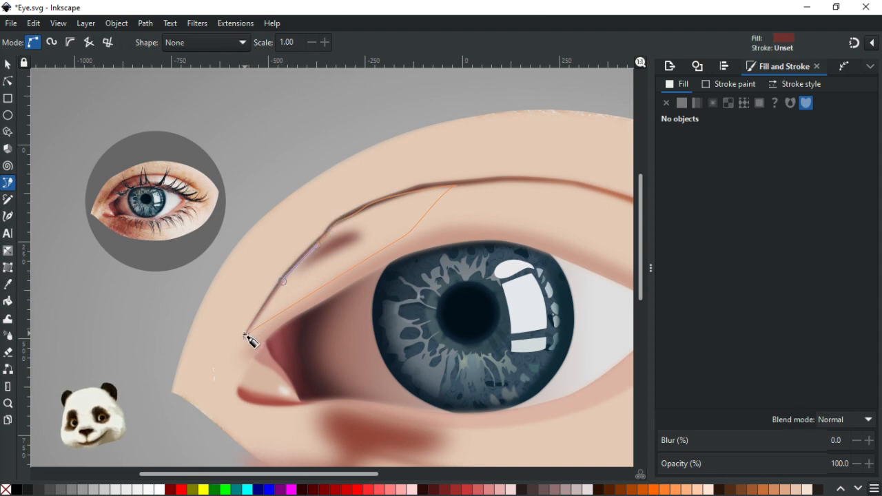
left_click(247, 335)
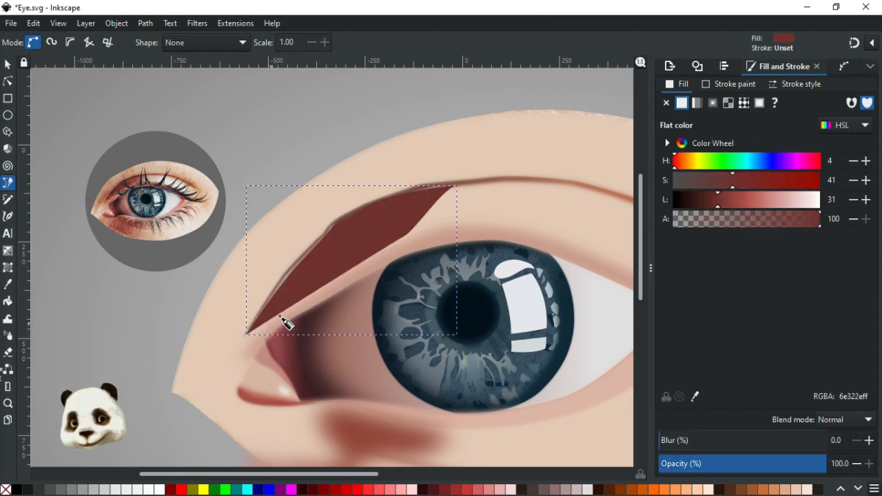
Step: Move two nodes on the upper edge of the dark red shadow shape slightly outward to follow the crease line
left_click(7, 80)
scroll(252, 252, "up", 2)
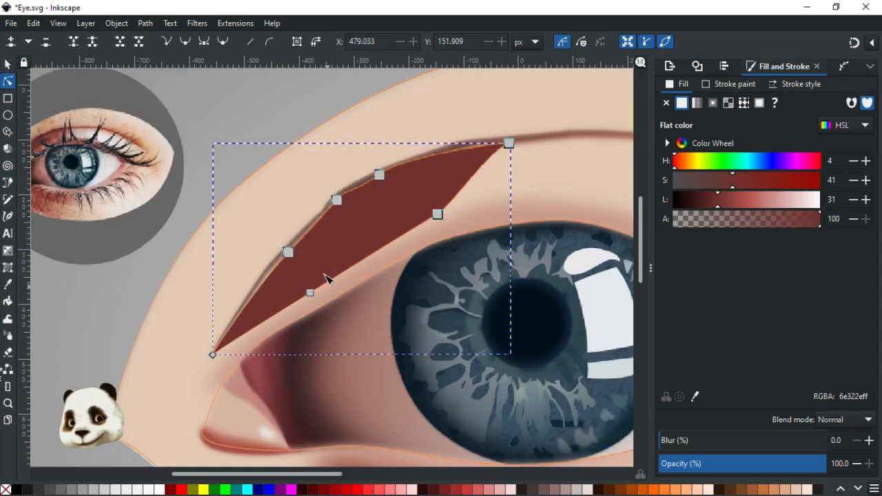
double_click(266, 241)
left_click_drag(264, 243, 260, 246)
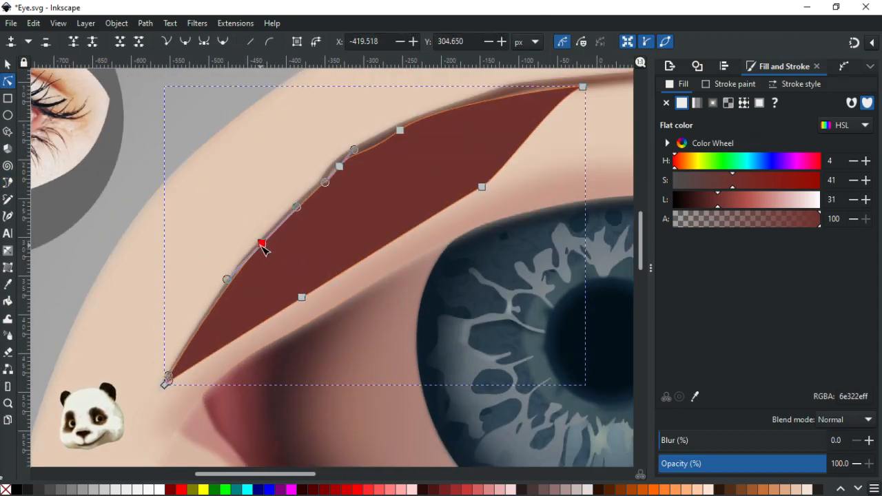
left_click(339, 167)
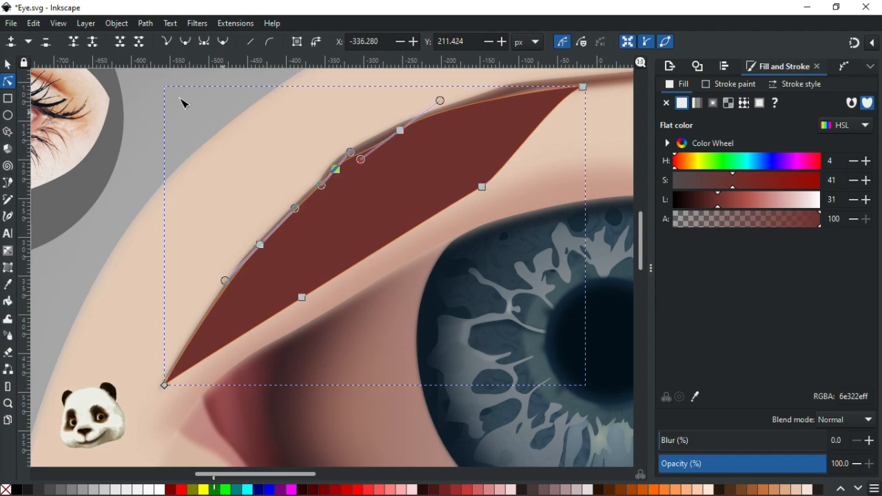
Step: Recolour the large shadow shape with the lighter reddish brown 8c423c sampled from the upper lid in the reference photo
scroll(166, 115, "down", 2)
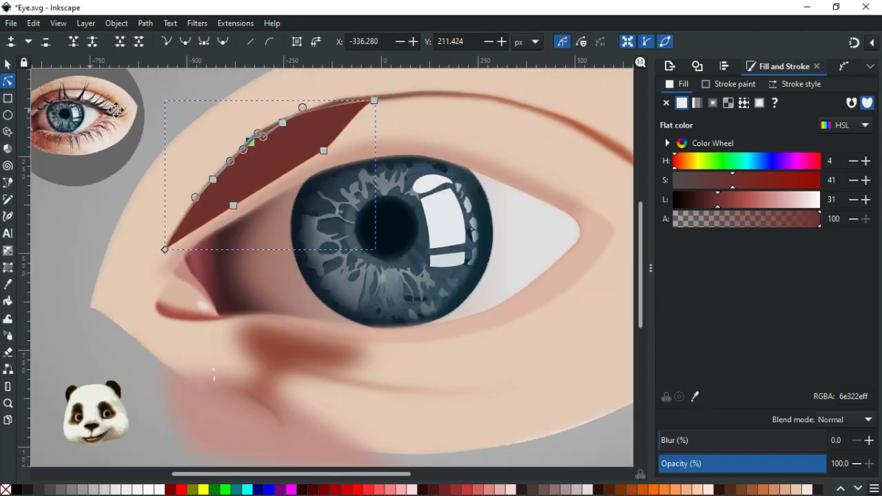
left_click_drag(73, 84, 234, 104)
scroll(233, 104, "up", 2)
key("d")
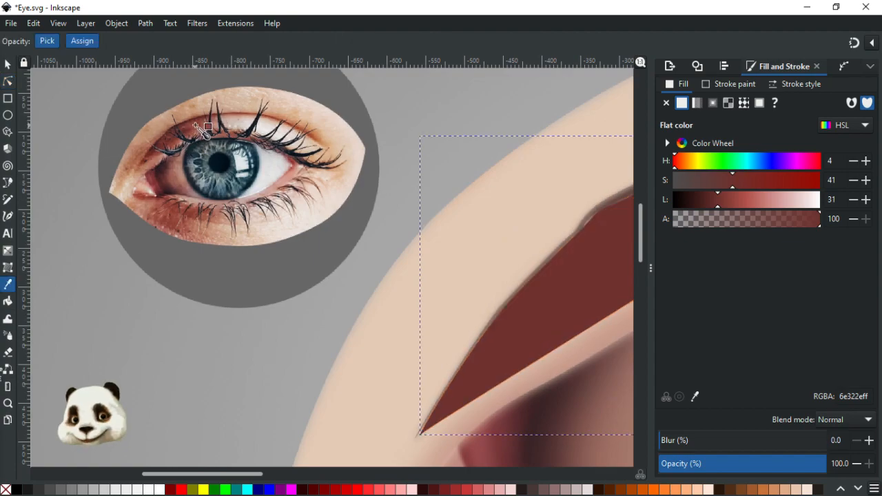
left_click(195, 126)
scroll(365, 187, "down", 3)
left_click_drag(431, 188, 310, 222)
scroll(348, 211, "up", 1)
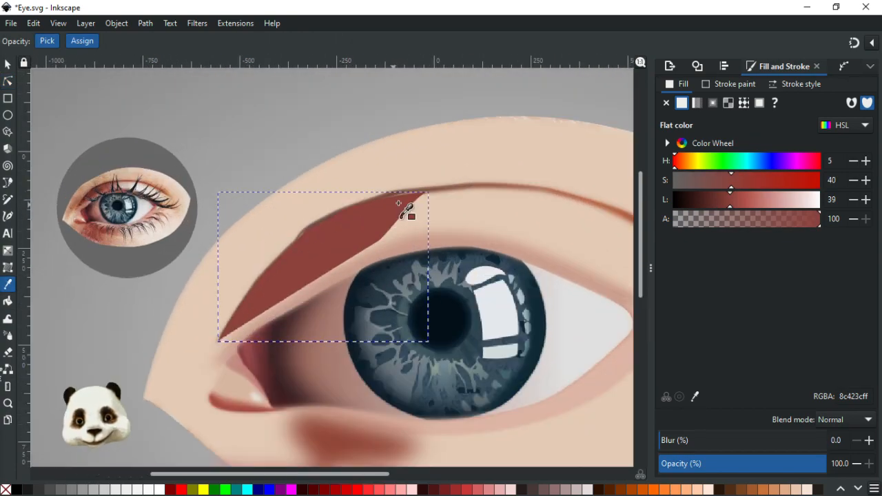
Step: Move the shadow shape's outer tip node up onto the crease and adjust its handle to curve the edge along it
left_click(9, 82)
scroll(317, 152, "up", 2)
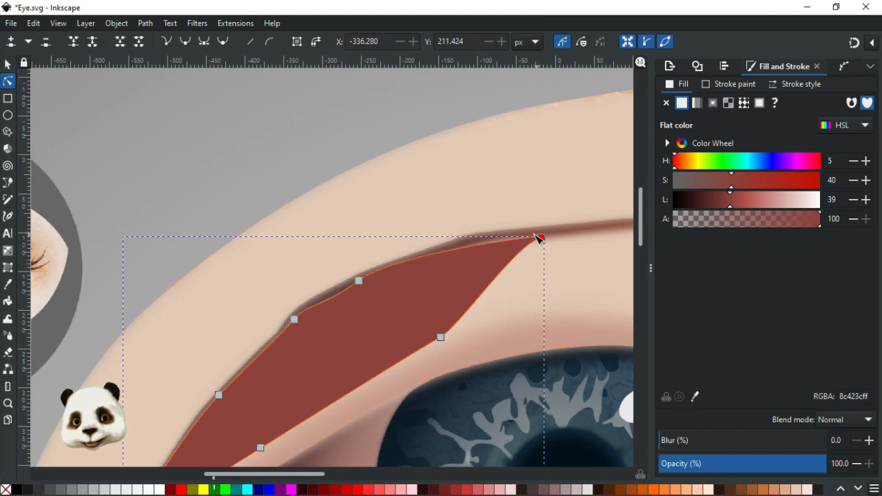
left_click_drag(540, 238, 537, 235)
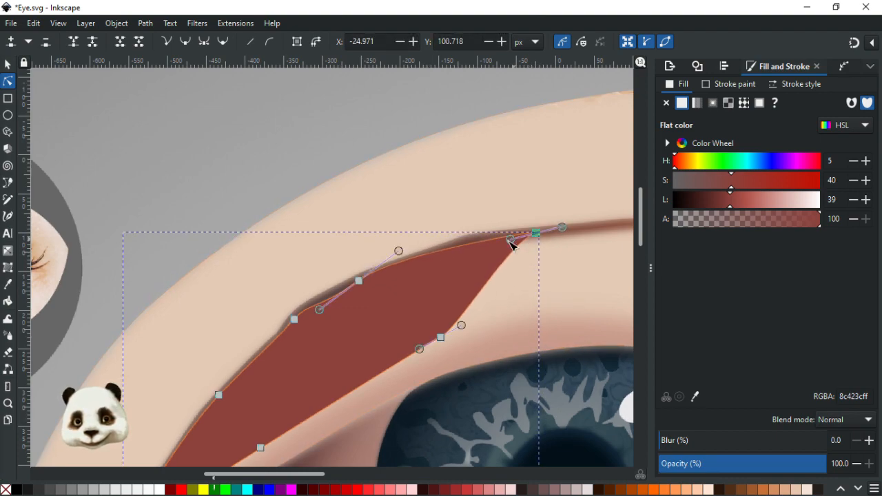
left_click_drag(507, 237, 521, 241)
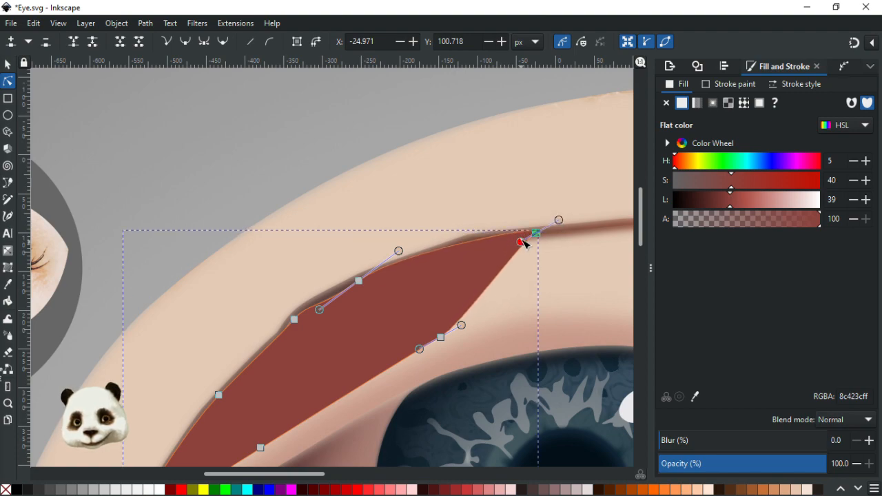
left_click(501, 174)
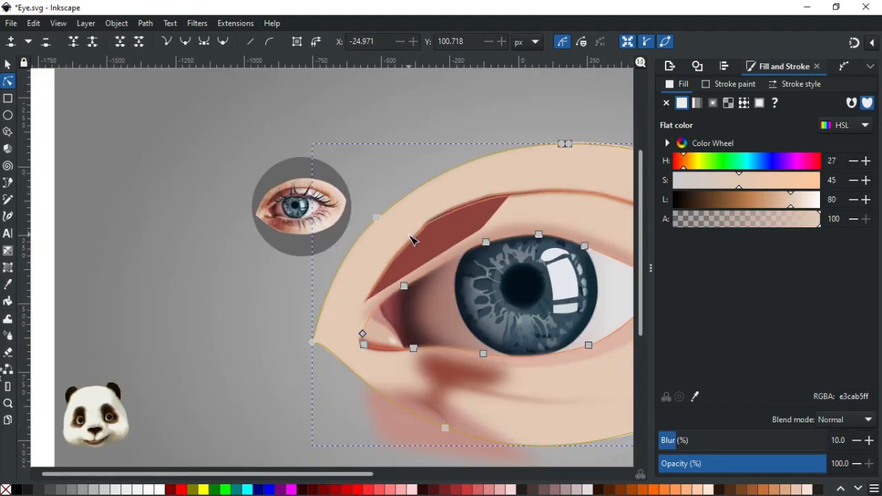
Step: Shift the shadow shape's node at the crease bend slightly outward and adjust the neighbouring node's handle to smooth the upper edge
scroll(441, 234, "up", 5)
left_click(463, 212)
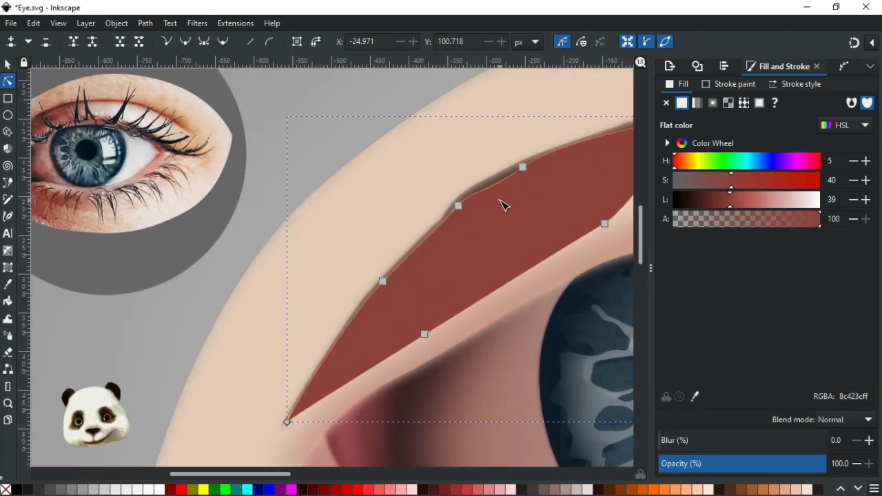
scroll(482, 207, "up", 2)
left_click(416, 211)
left_click_drag(414, 212, 410, 213)
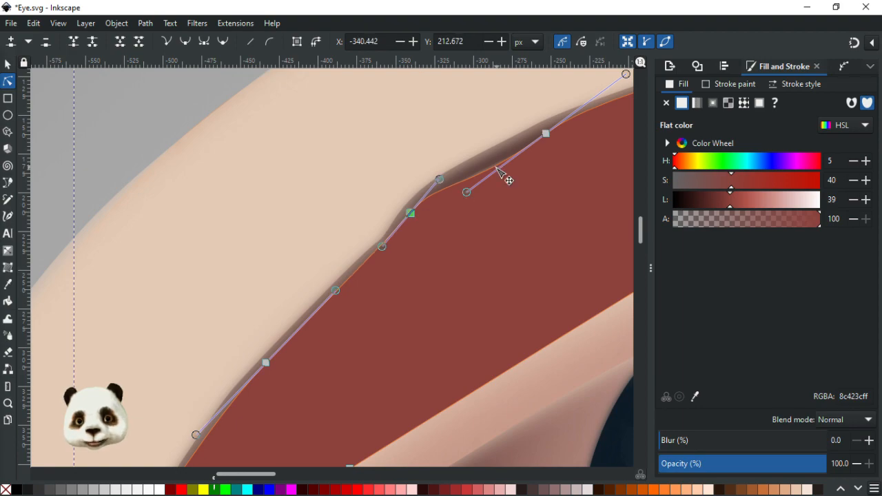
left_click_drag(469, 196, 482, 176)
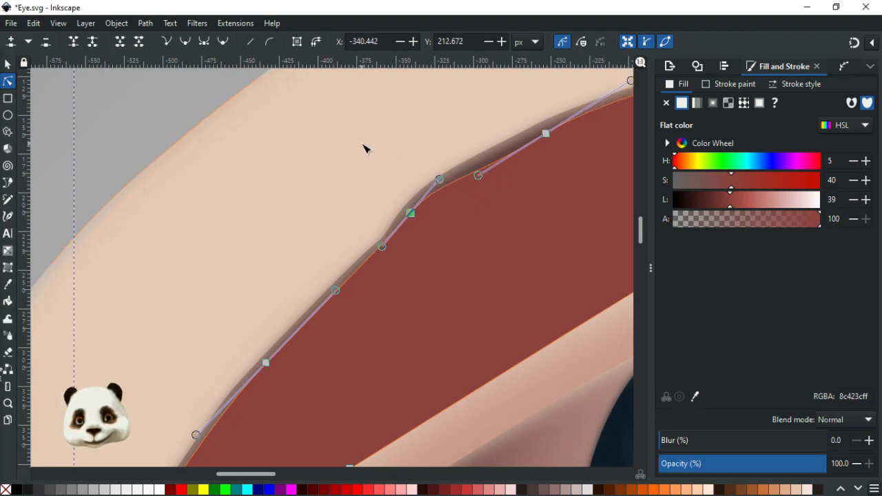
left_click(364, 146)
scroll(364, 146, "down", 3)
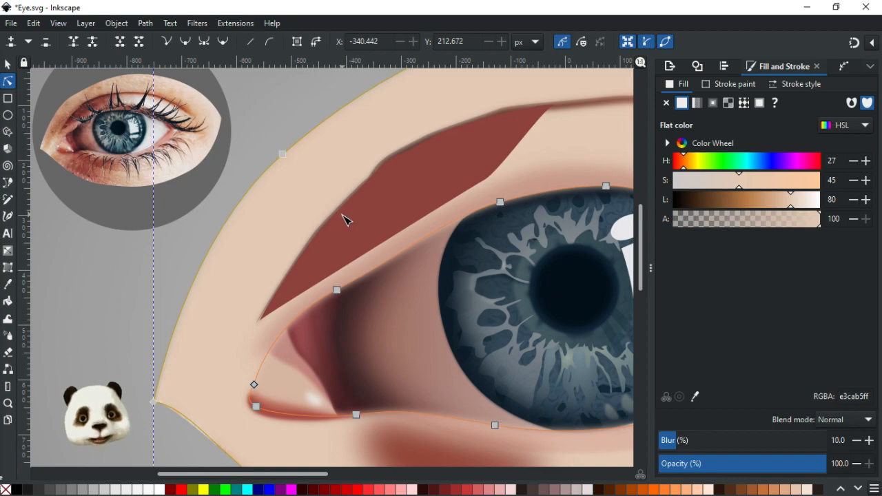
Step: Save the eye drawing and clear the current selection
scroll(272, 266, "down", 3, "ctrl")
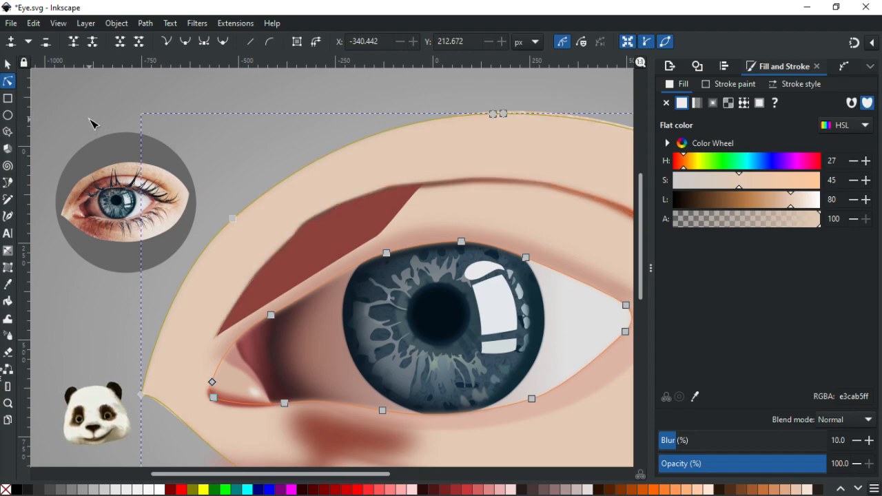
key("ctrl+s")
left_click(118, 124)
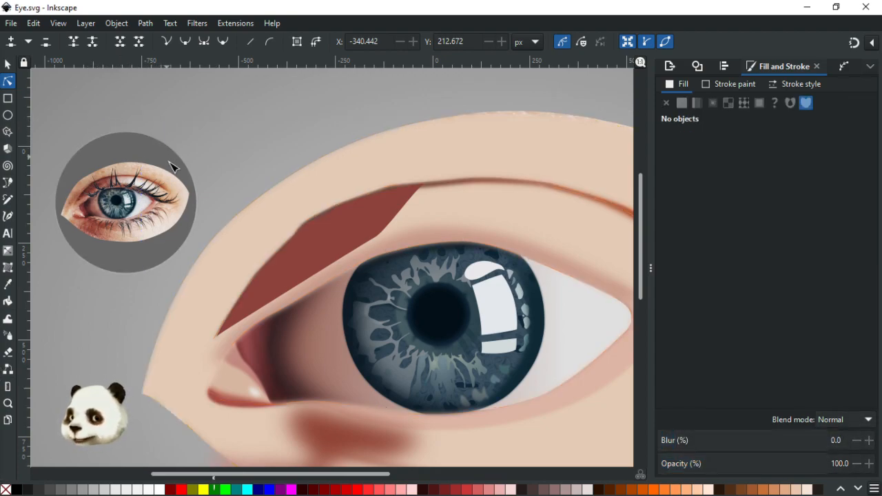
Step: With snapping enabled, draw a closed straight-sided shape over the inner upper lid outside the crease and fill it cyan 00ffff
key("b")
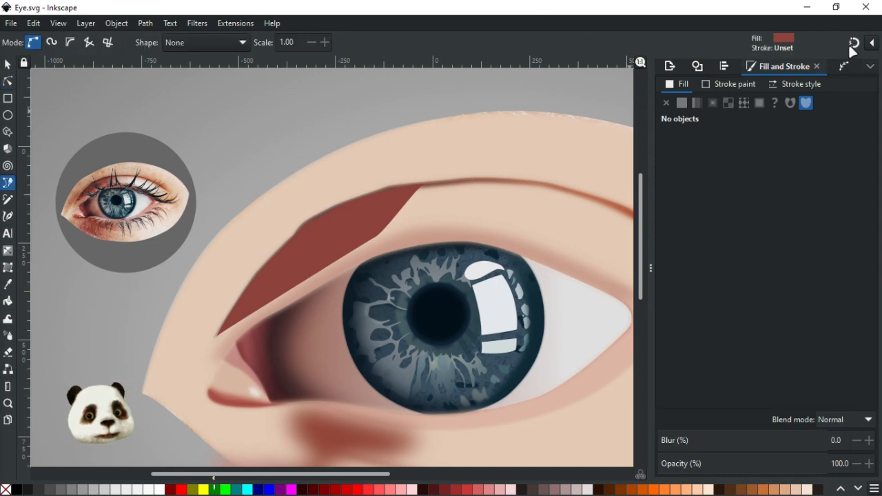
left_click(854, 46)
left_click(182, 356)
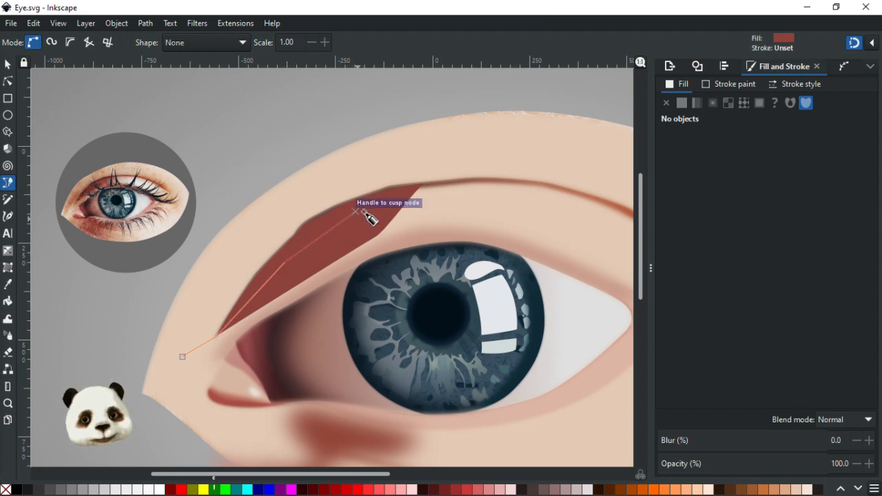
left_click(424, 186)
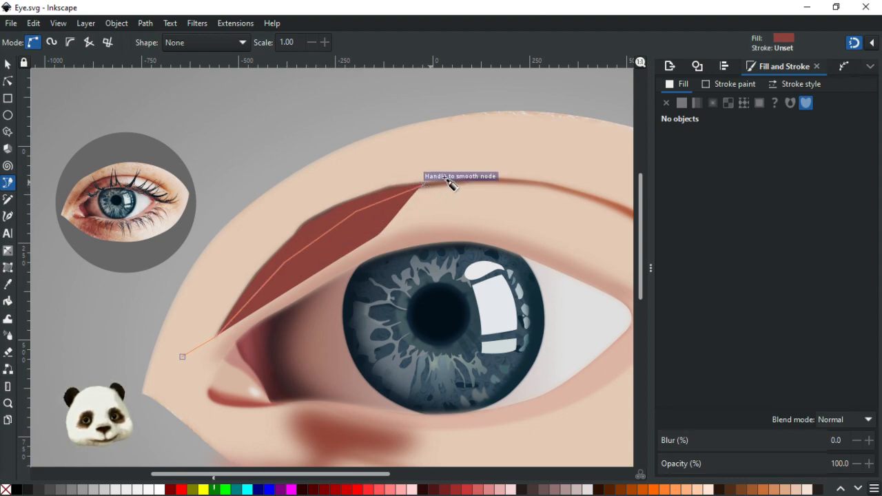
left_click(451, 138)
left_click(324, 132)
left_click(164, 266)
left_click(182, 357)
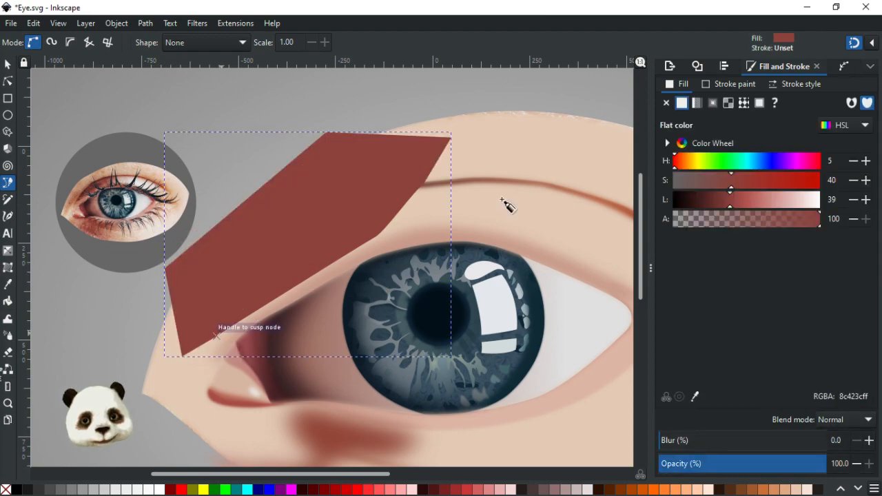
left_click(247, 489)
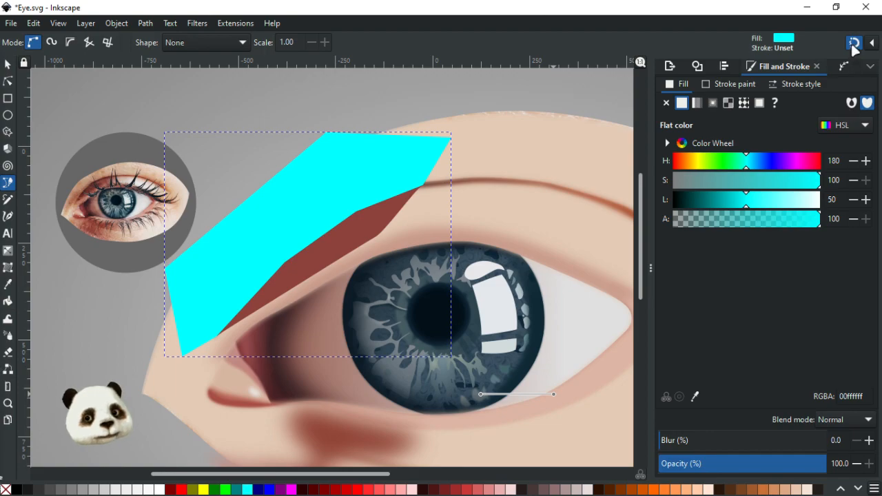
Step: Raise the dark red shadow shape above the cyan shape and subtract a copy of it so the cyan edge follows the shadow's curve
key("s")
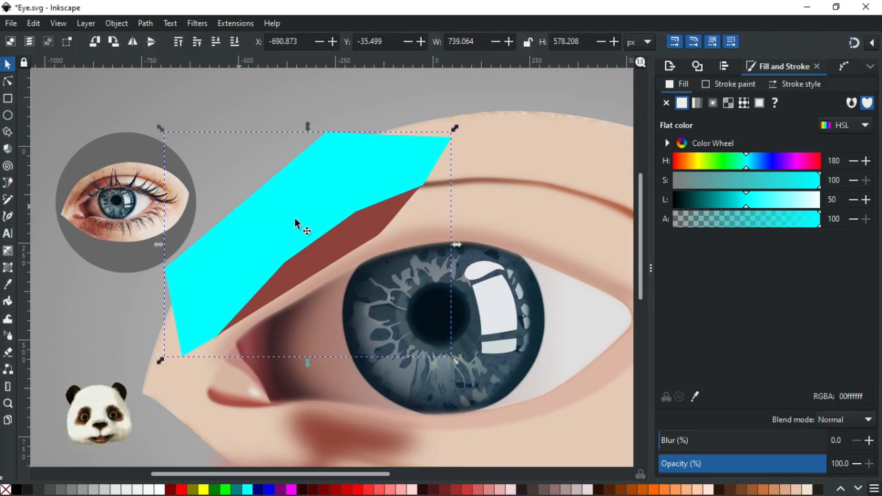
left_click(360, 232)
key("Page_Up")
left_click(348, 160, "shift")
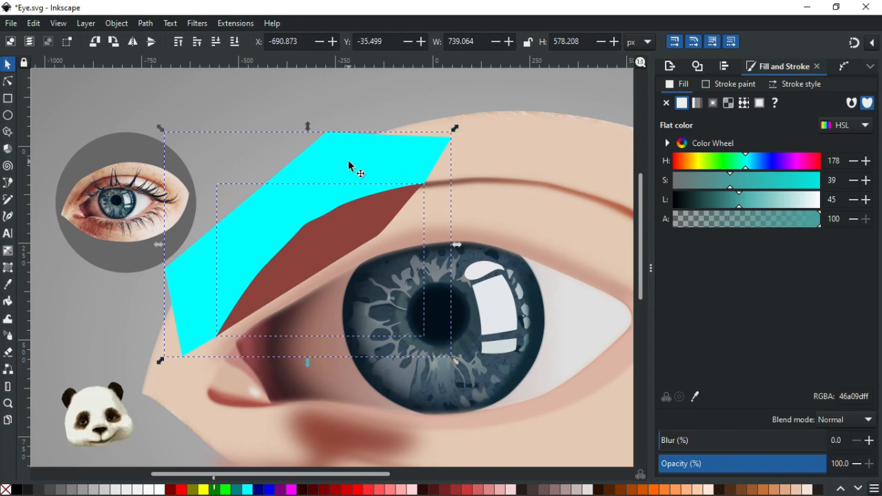
left_click(348, 160)
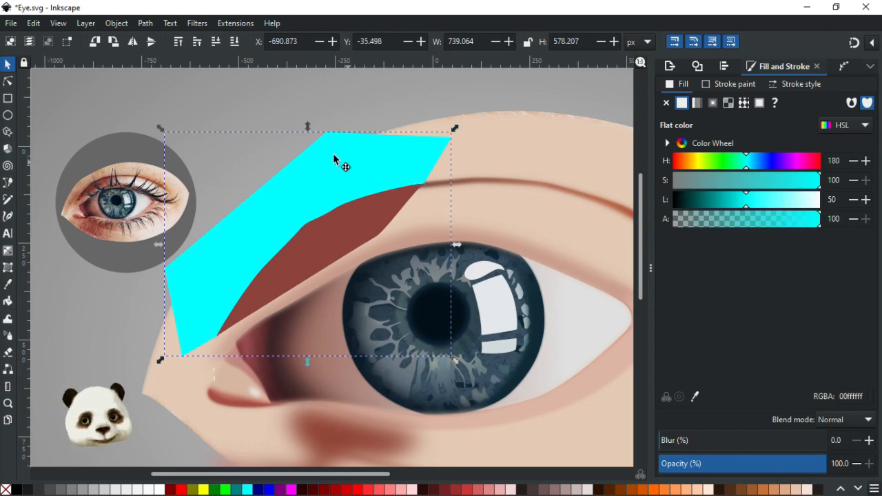
Step: Try moving the cyan shape outward from the shadow and undo the move
left_click_drag(345, 162, 320, 129)
key("ctrl+z")
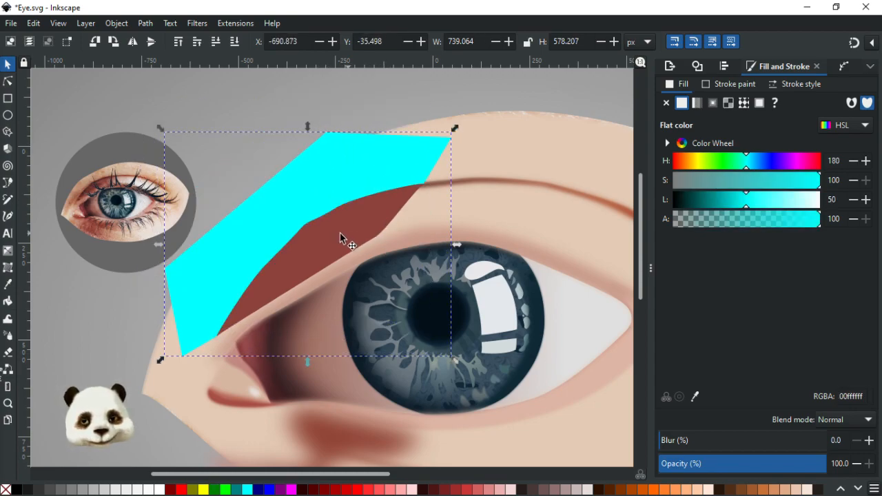
scroll(339, 233, "up", 1)
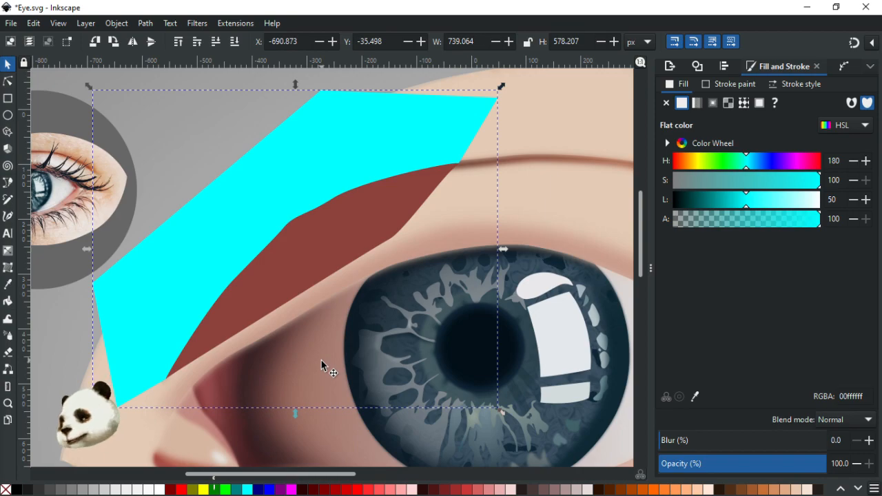
left_click(343, 148)
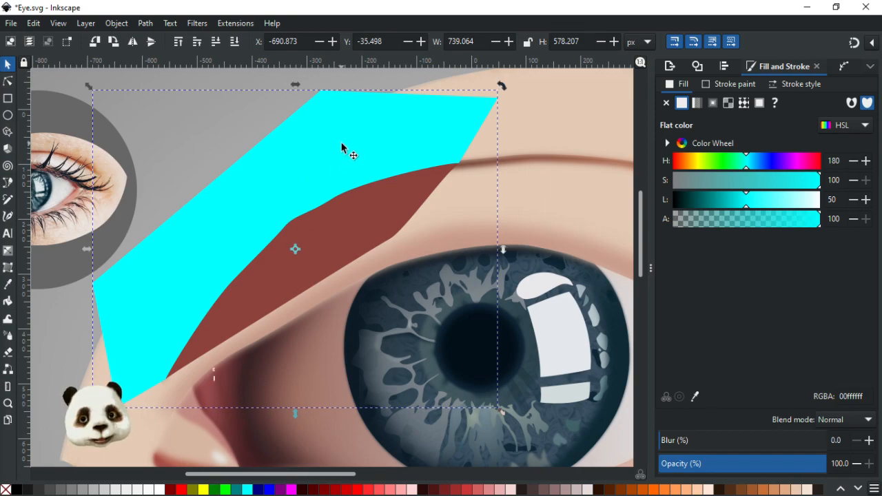
scroll(309, 180, "down", 2)
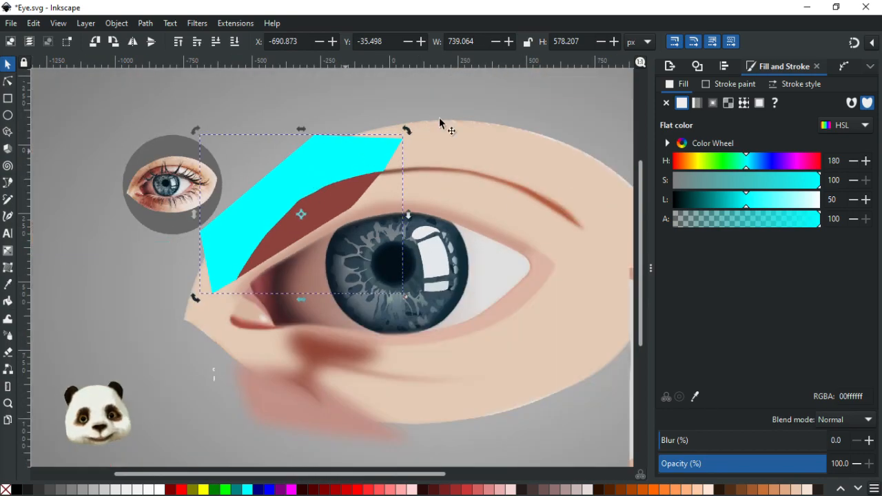
Step: Select the 20% opacity skin base shape underneath and place a copy of it above the cyan and shadow shapes
left_click(77, 202)
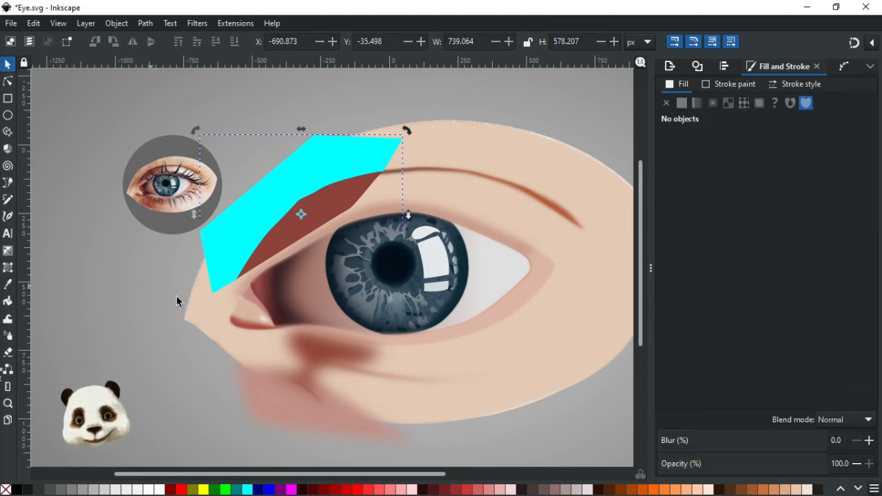
left_click(201, 315)
left_click(199, 313, "alt")
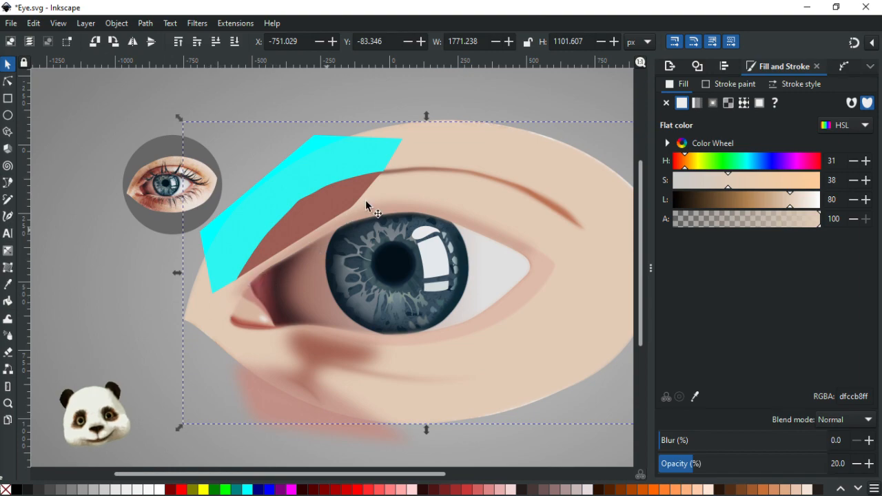
Step: Try to intersect the cyan shape with only that shape selected
left_click(315, 142)
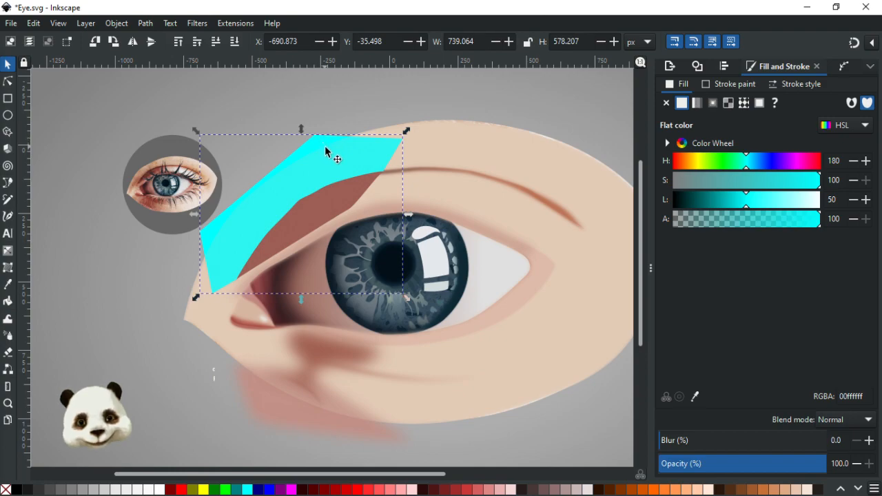
scroll(339, 147, "up", 2)
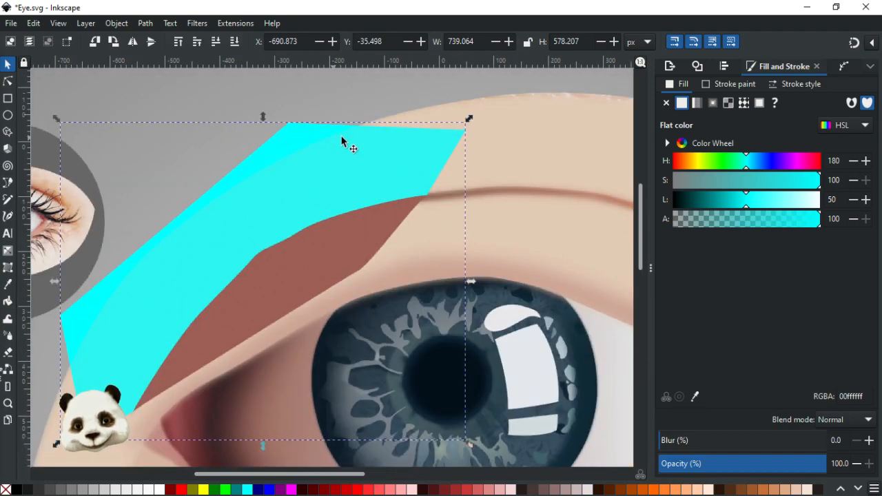
scroll(301, 166, "down", 1)
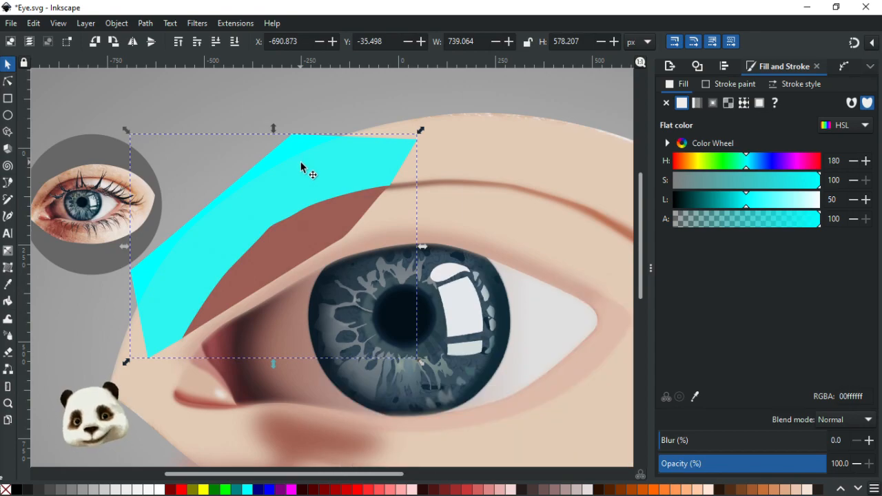
left_click(110, 22)
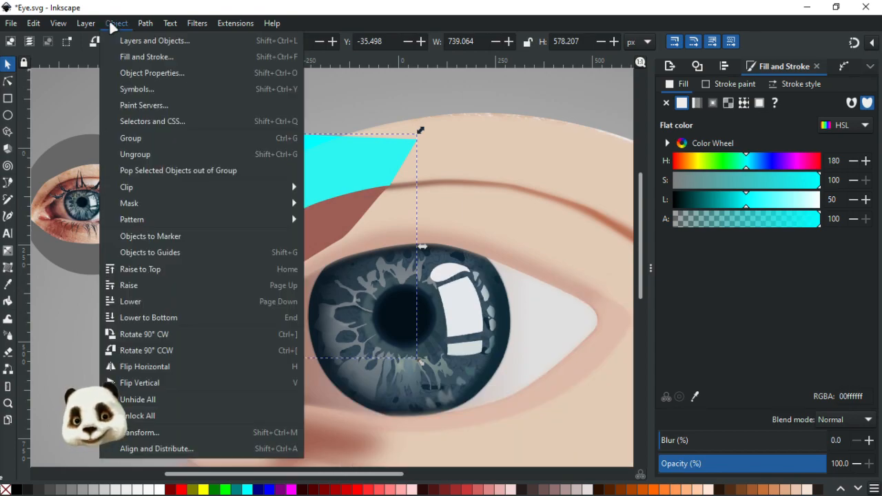
mouse_move(144, 25)
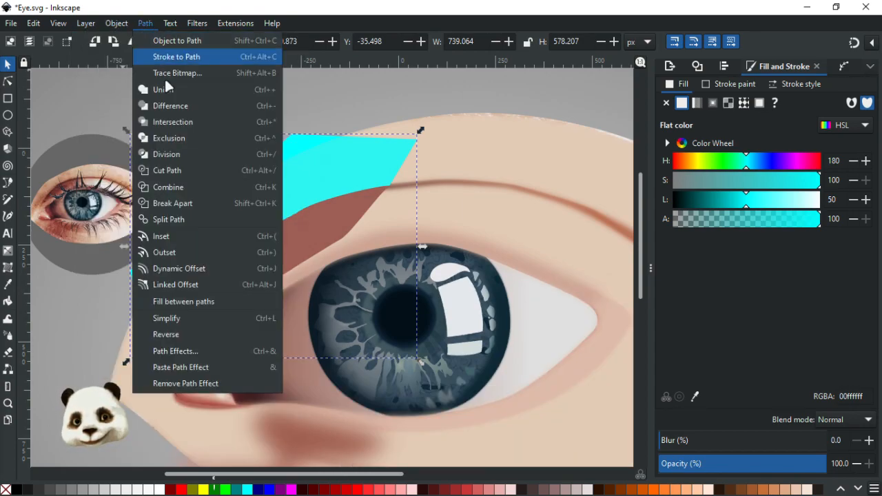
left_click(175, 123)
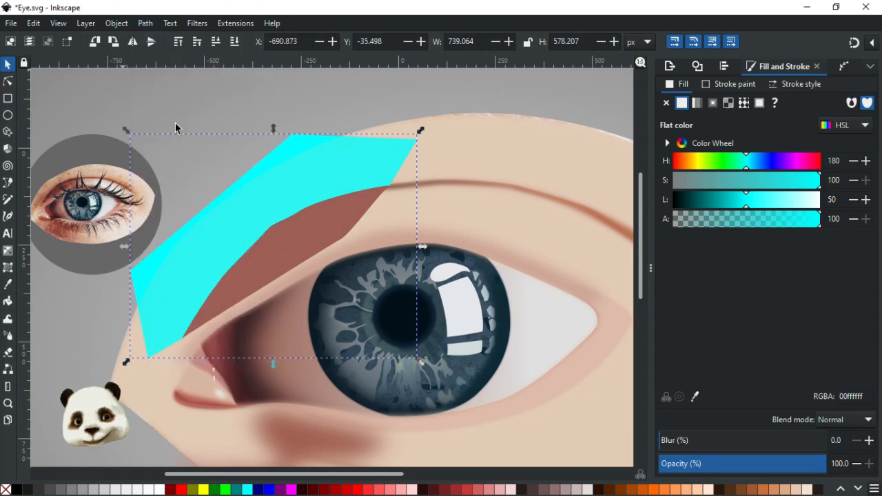
Step: Try moving the skin shape copy downward and undo the move
left_click_drag(226, 234, 357, 176)
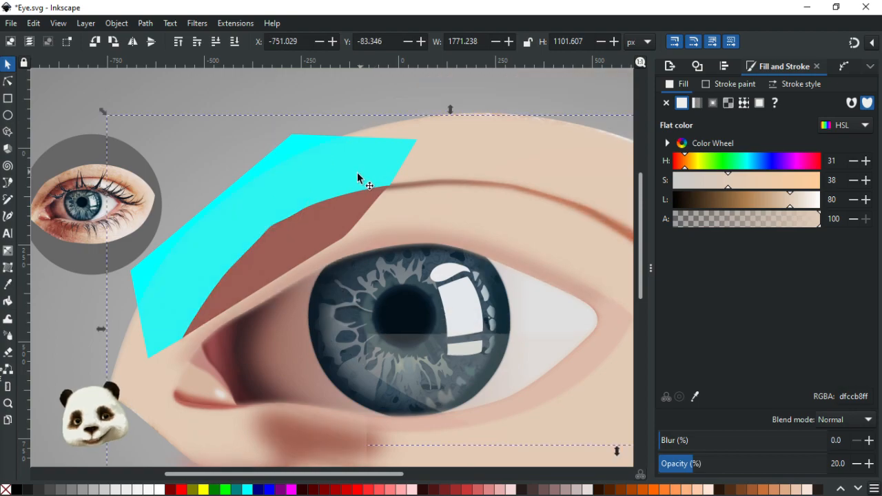
left_click(294, 150)
left_click(459, 147)
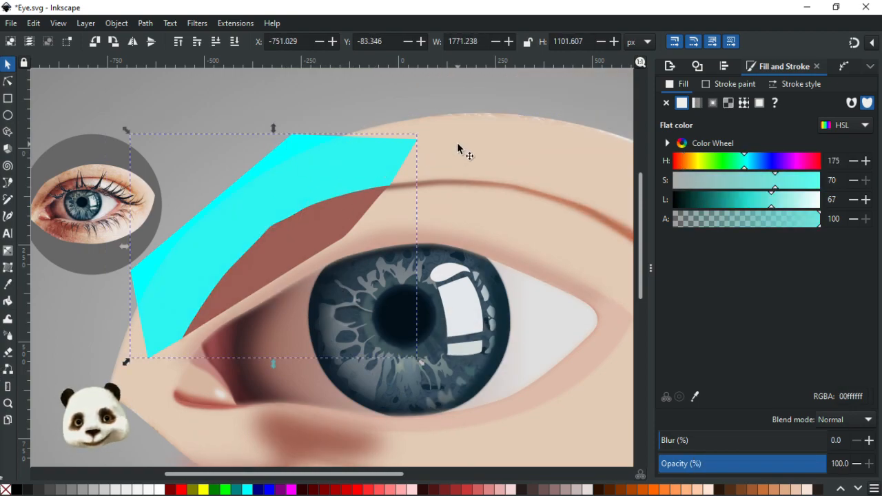
left_click(351, 111)
left_click_drag(479, 158, 550, 337)
left_click(495, 162)
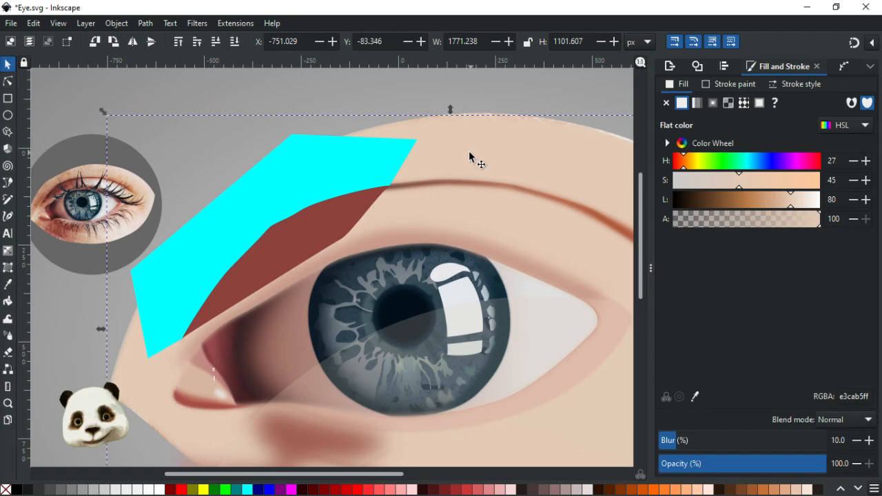
key("ctrl+z")
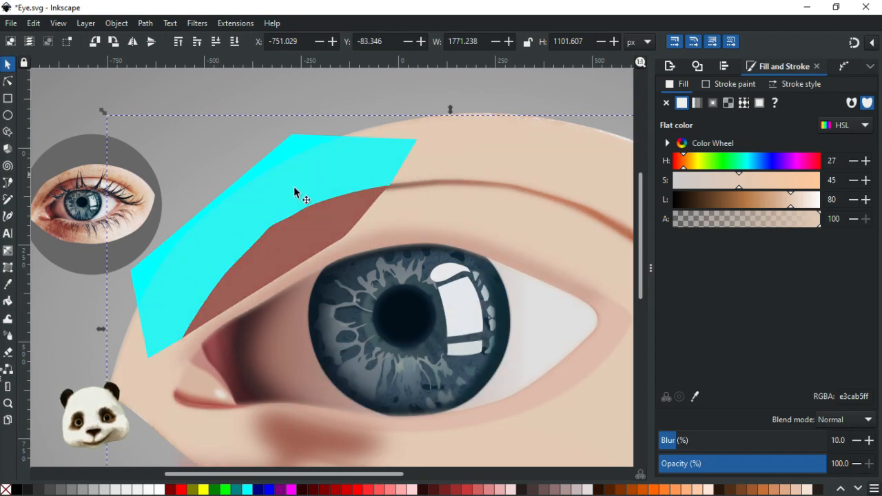
Step: Intersect the cyan shape with the skin shape copy to trim it to the skin's outer outline
left_click(295, 152)
left_click(290, 148, "shift")
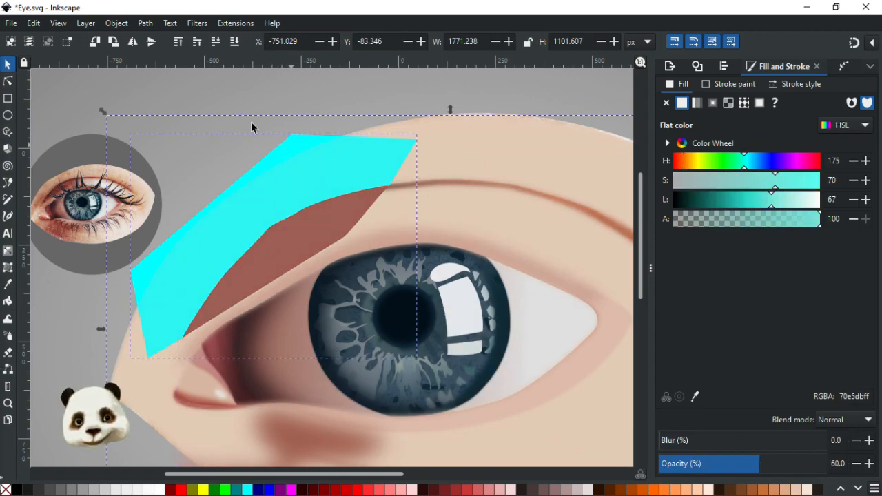
left_click(144, 23)
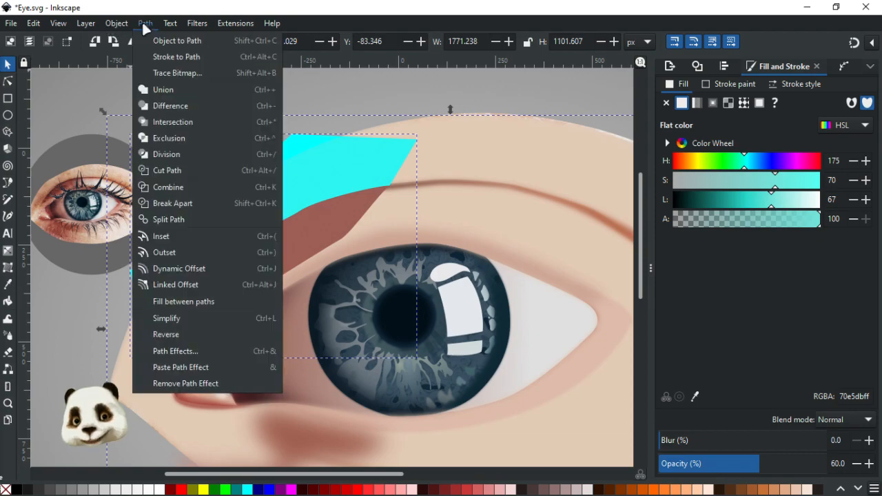
left_click(188, 123)
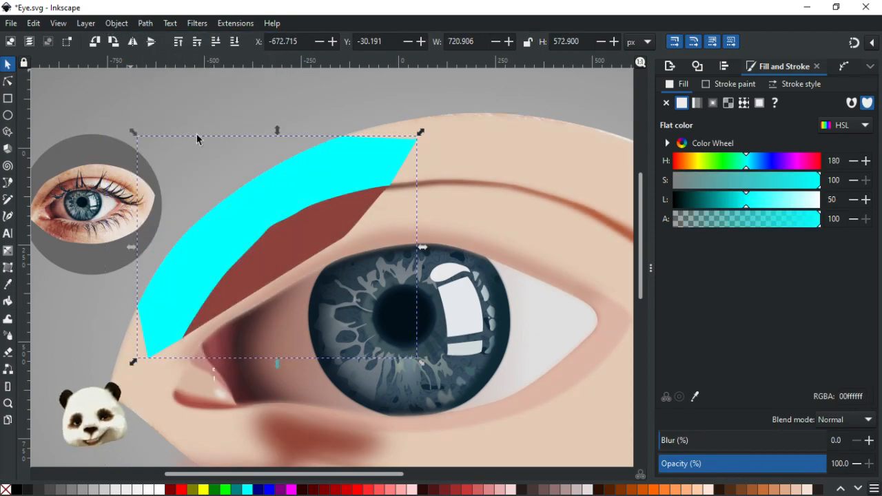
Step: Place another copy of the skin base shape on top at 100% opacity and move it inward off the cyan shape
left_click(407, 98)
left_click(363, 160)
left_click(494, 153)
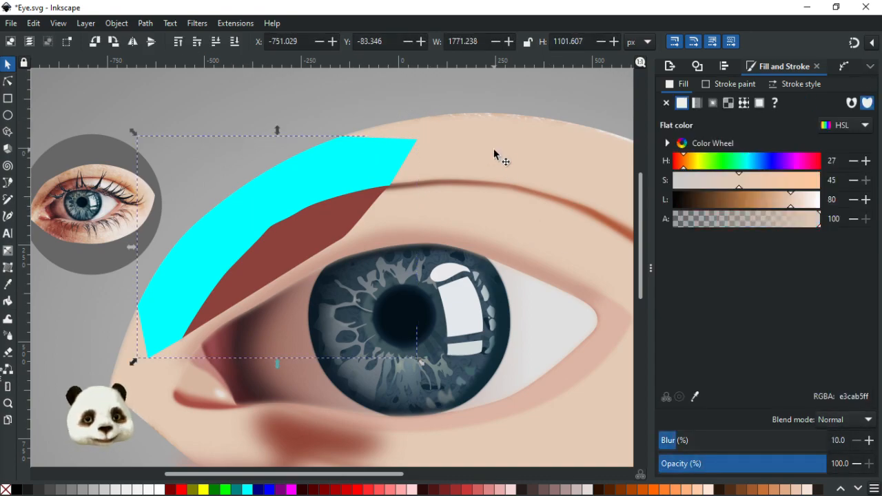
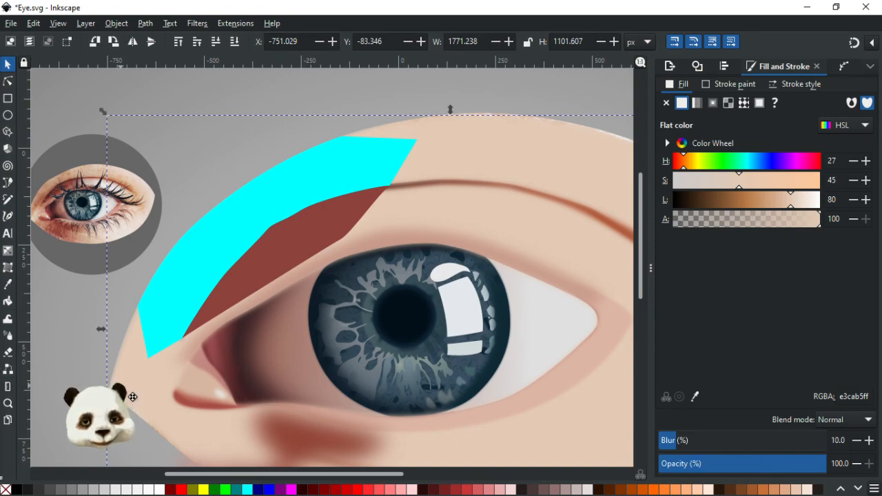
key("ctrl+shift+v")
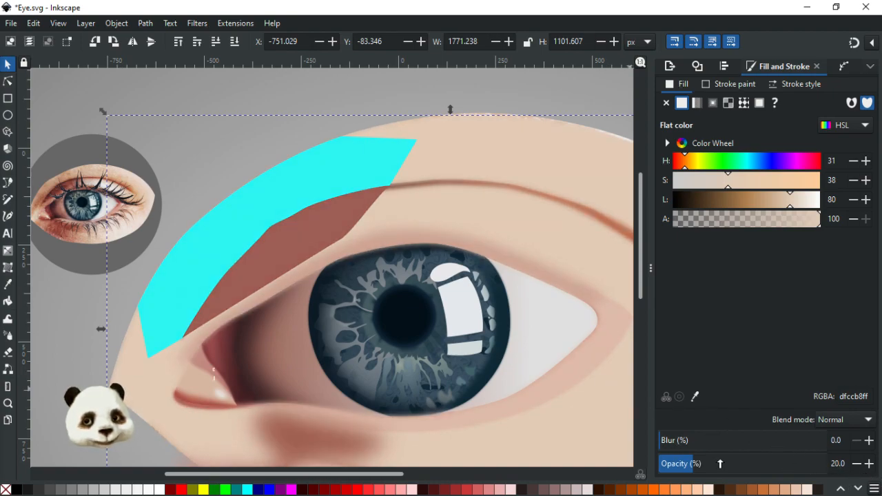
left_click_drag(720, 463, 825, 463)
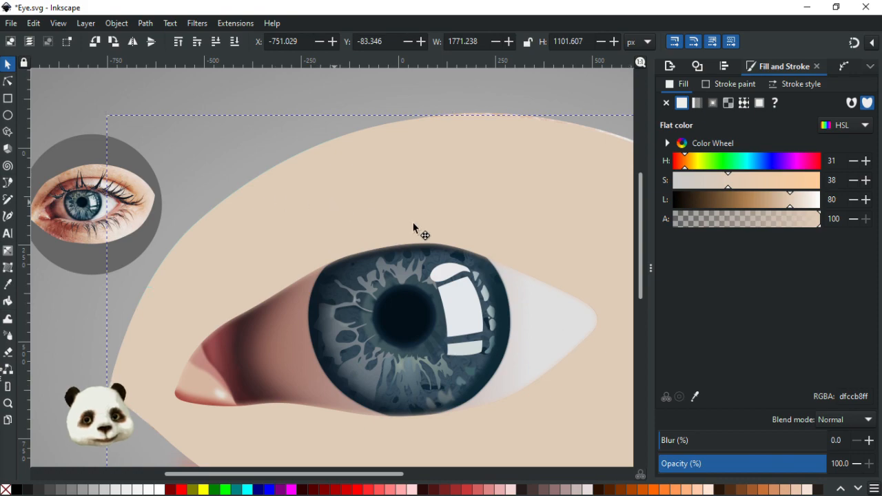
left_click_drag(313, 201, 413, 228)
Step: Recolour the trimmed cyan shape with the skin tone dfccb8 sampled from the opaque skin copy
left_click(264, 193)
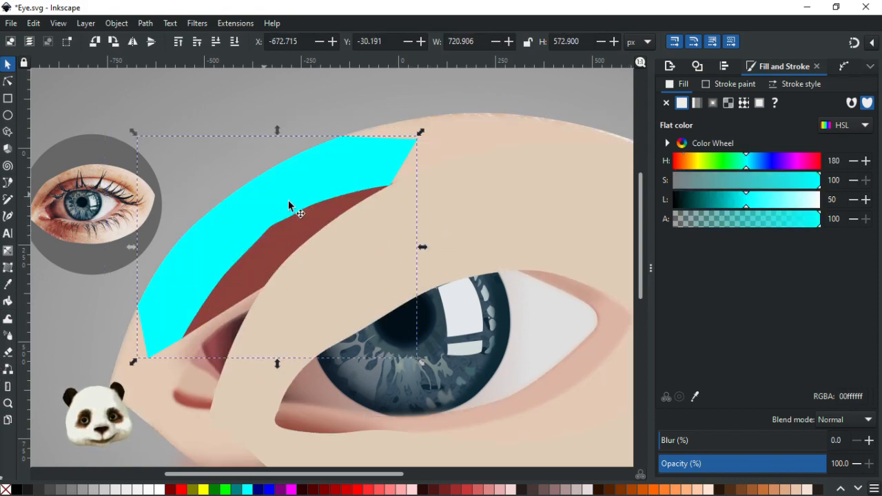
key("d")
left_click(476, 214)
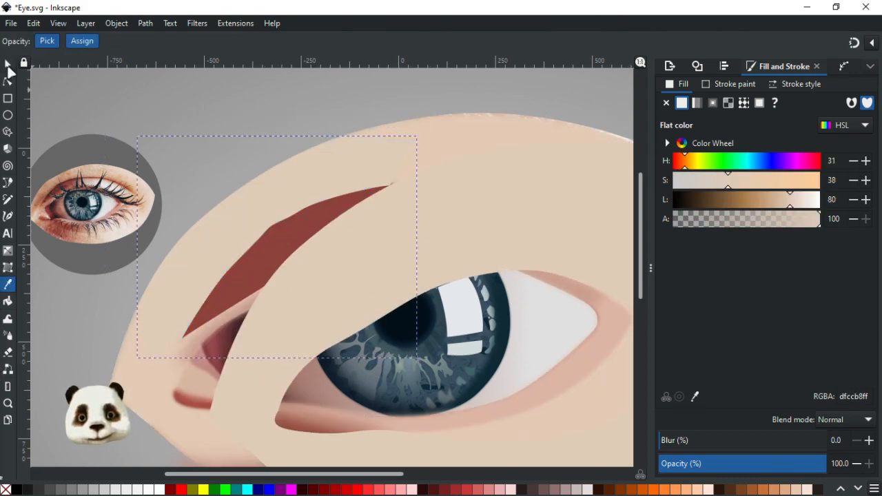
Step: Delete the opaque skin base copy covering the eye
left_click(8, 65)
left_click(462, 211)
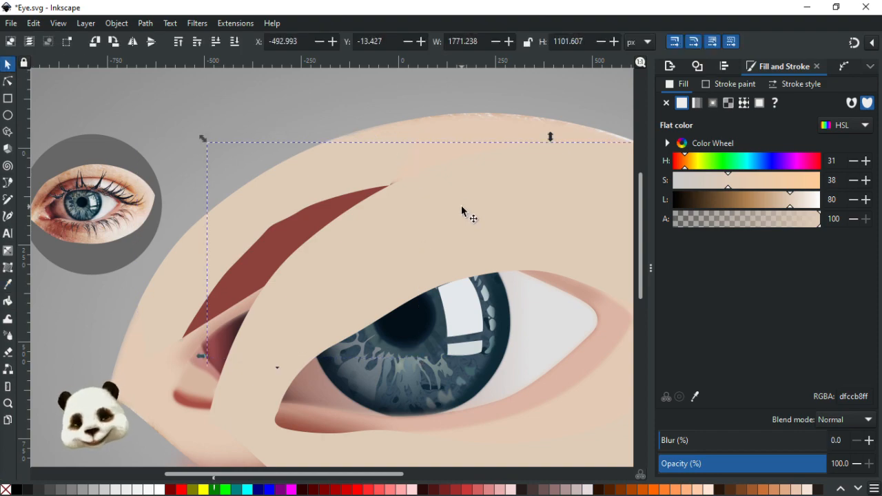
key("Delete")
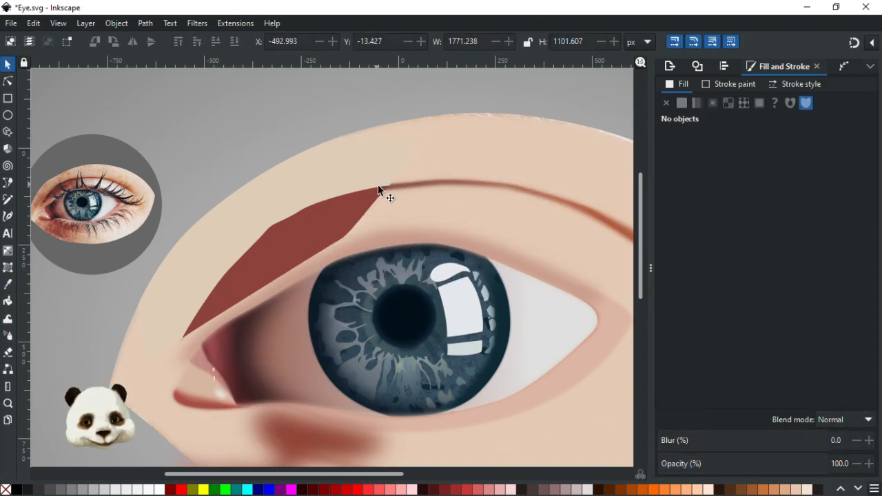
Step: Recolour the reddish shadow beneath the crease with 8d463d sampled from the reference eye's upper lid and set its blur to 30%
scroll(382, 193, "up", 1, "ctrl")
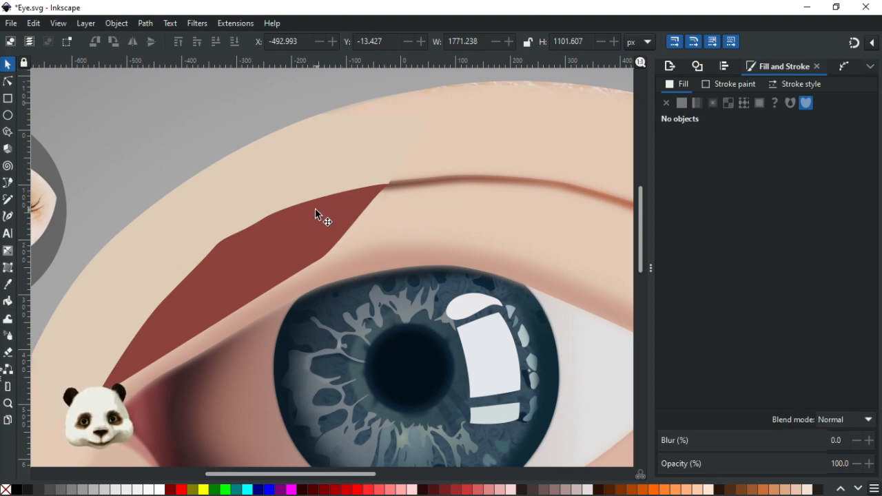
left_click(246, 253)
scroll(262, 252, "left", 5)
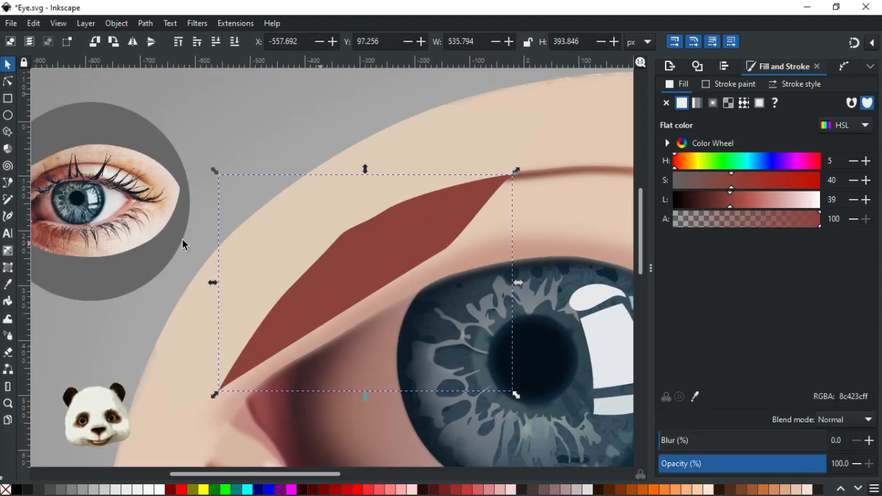
key("d")
left_click(66, 176)
mouse_move(715, 442)
left_mouse_down()
mouse_move(730, 439)
mouse_move(695, 441)
mouse_move(730, 439)
mouse_move(692, 440)
mouse_move(719, 441)
mouse_move(695, 441)
mouse_move(707, 442)
left_mouse_up()
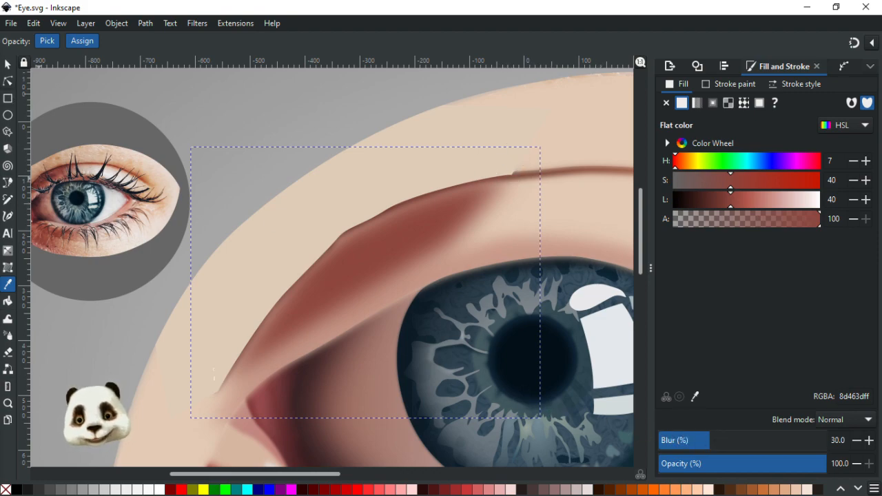
Step: Add a node on the short edge of the skin-toned shape near the inner eye corner and move it downward to extend the shape
left_click(9, 84)
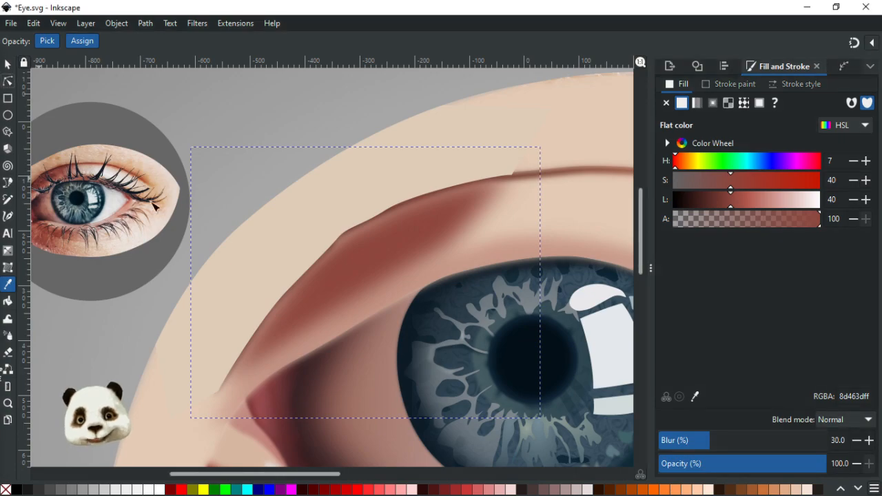
left_click(217, 365)
left_click_drag(222, 349, 257, 284)
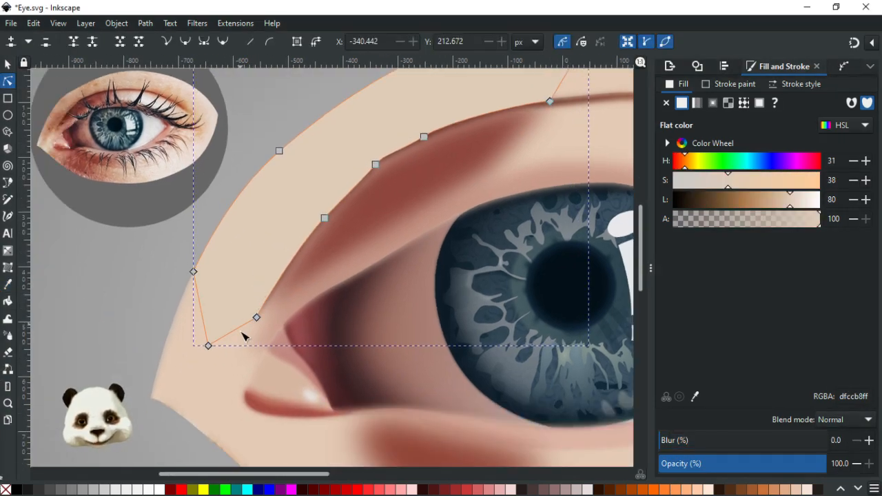
scroll(246, 354, "up", 2)
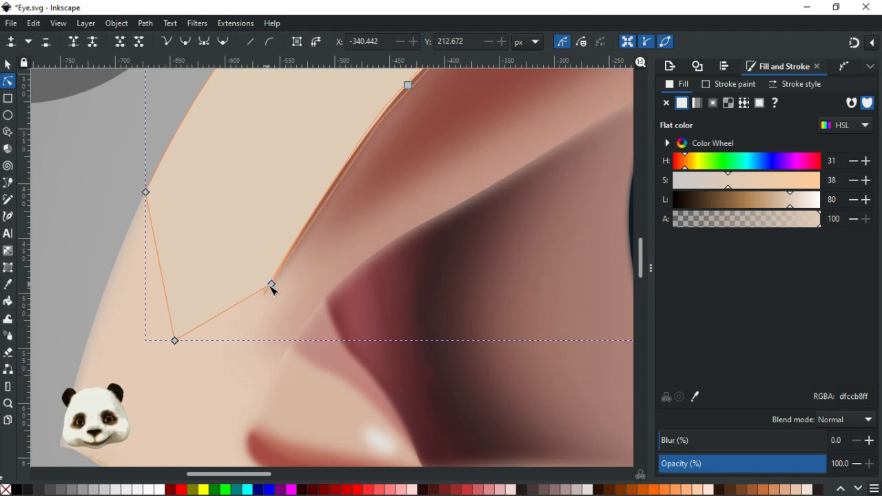
double_click(229, 311)
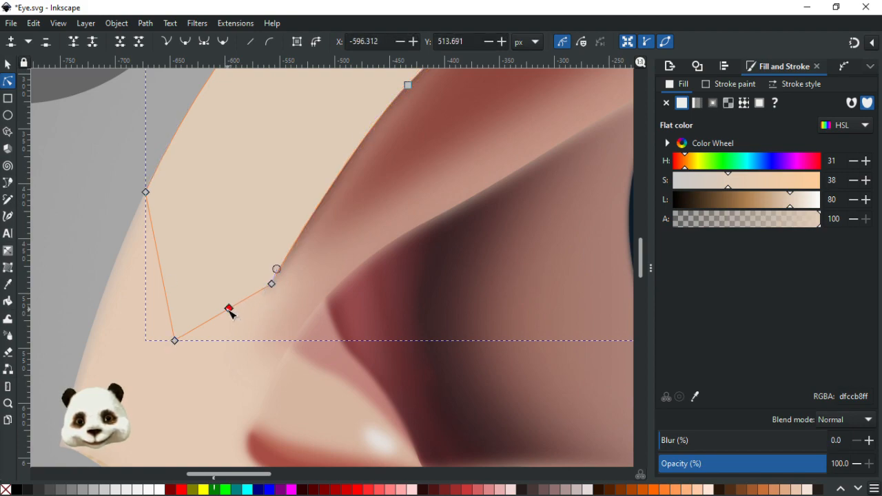
left_click_drag(228, 312, 252, 389)
Step: Add a node on the slanted edge at the skin-toned shape's other end and move it outward onto the crease line
left_click_drag(427, 138, 73, 489)
left_click_drag(362, 260, 48, 383)
left_click(325, 234)
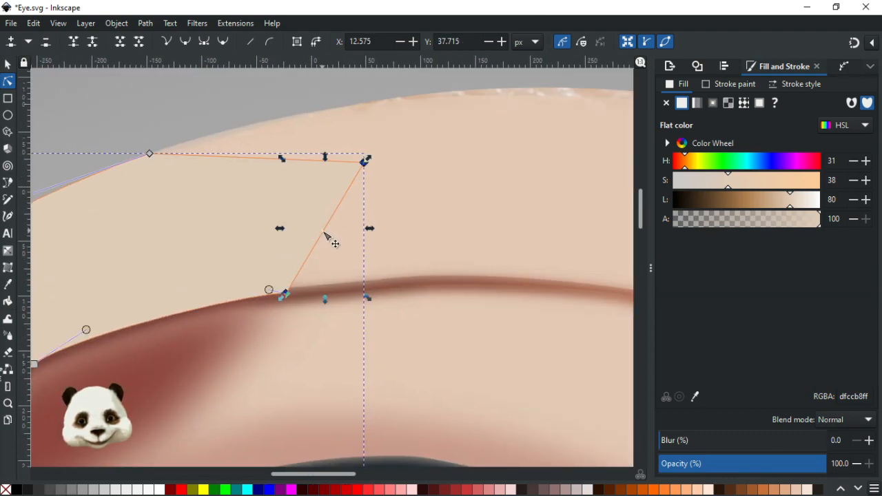
double_click(325, 234)
left_click_drag(325, 235, 422, 281)
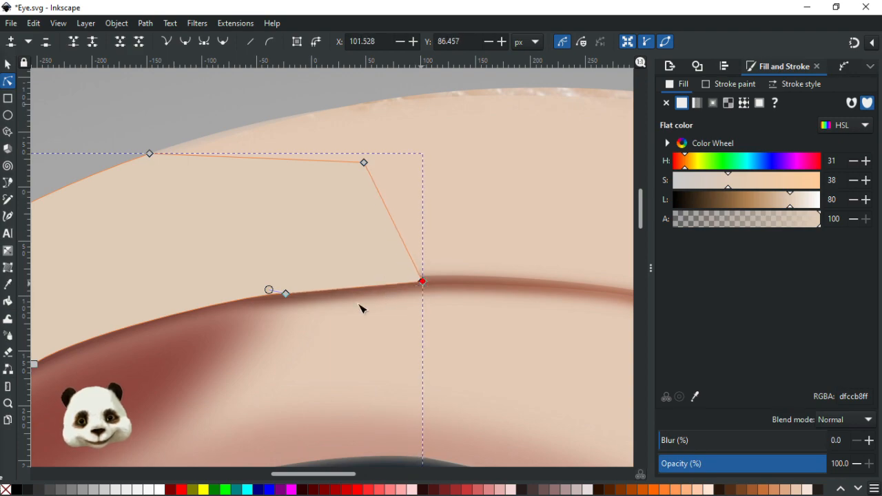
Step: Move three nodes on the blurred shadow's upper edge outward so the edge lies beneath the skin-toned shape
scroll(315, 327, "down", 2)
left_click_drag(285, 346, 461, 258)
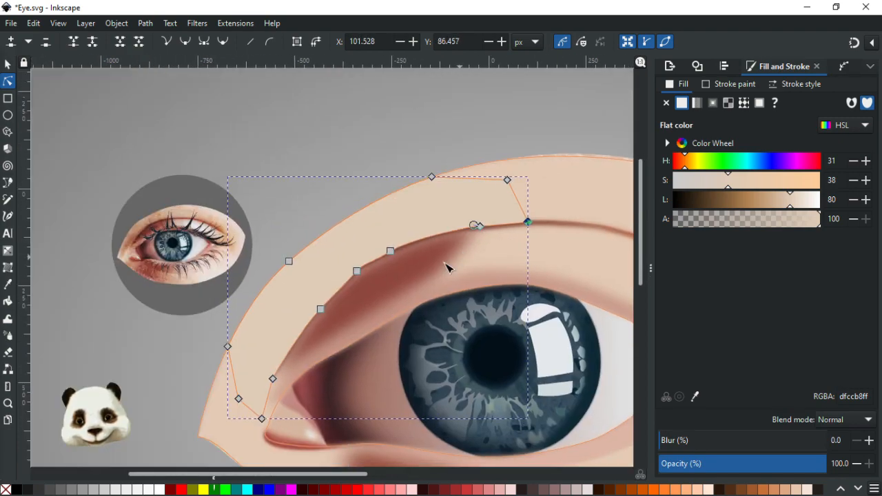
left_click(386, 279)
left_click(328, 311)
left_click(317, 308)
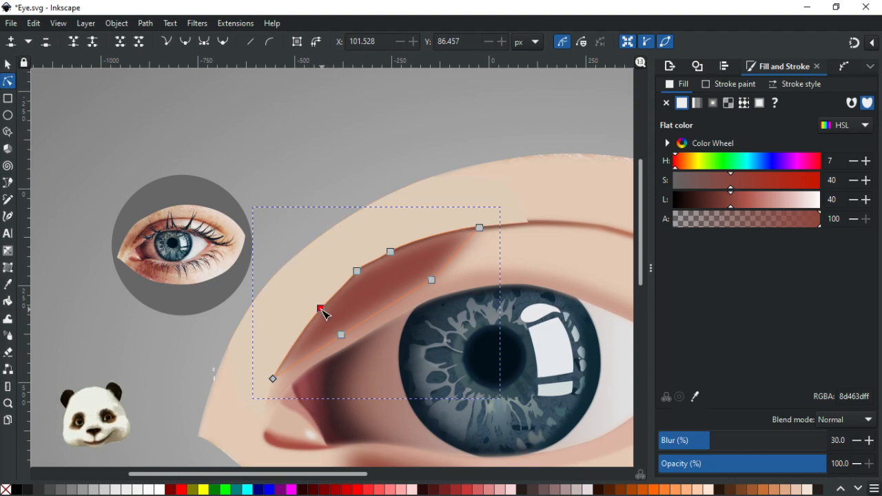
left_click_drag(319, 311, 314, 307)
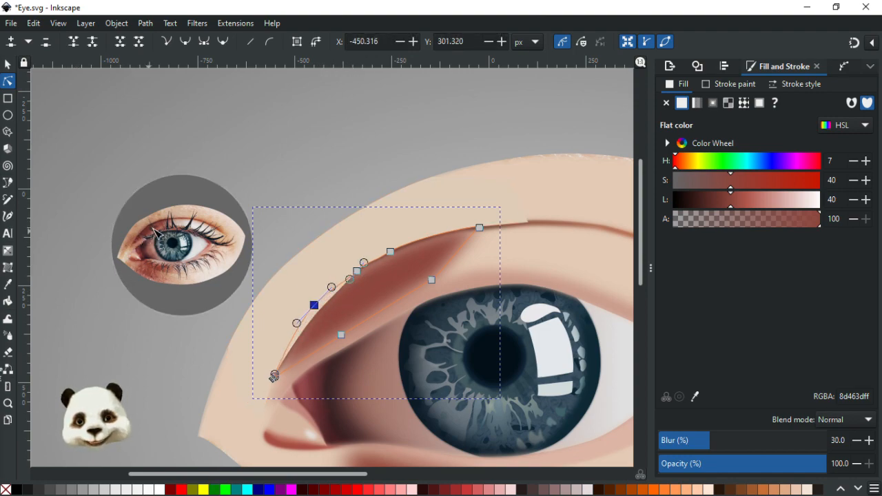
left_click_drag(360, 270, 390, 245)
left_click(390, 251)
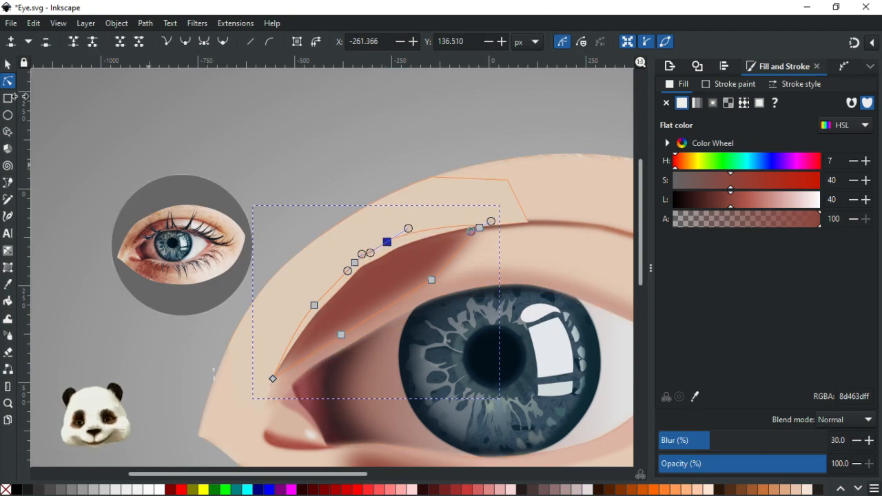
Step: Try moving the crease line's two blurred layers away from the faint layer
left_click(8, 64)
left_click(421, 140)
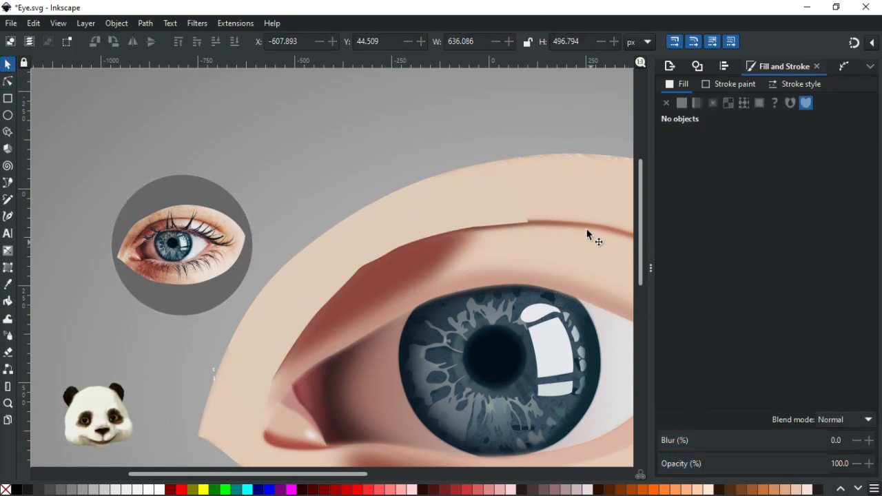
left_click(582, 226)
left_click_drag(504, 165, 292, 140)
left_click_drag(384, 202, 453, 263)
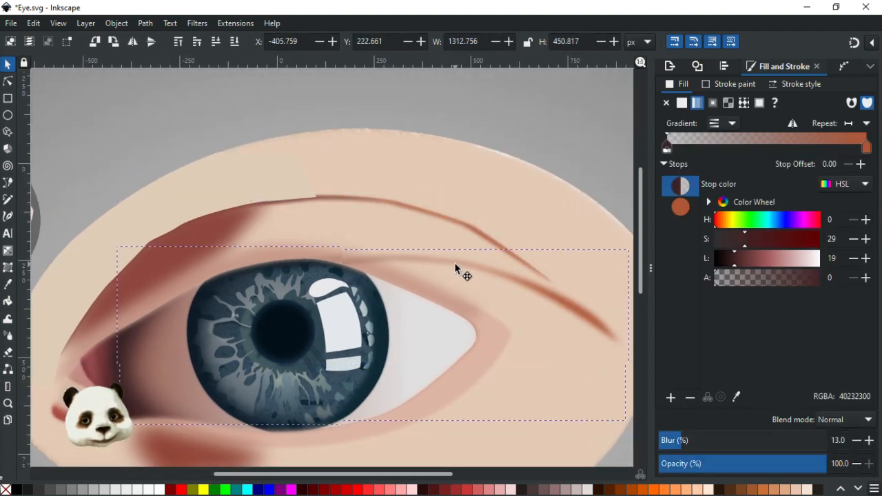
left_click(357, 197)
left_click_drag(356, 199, 467, 240)
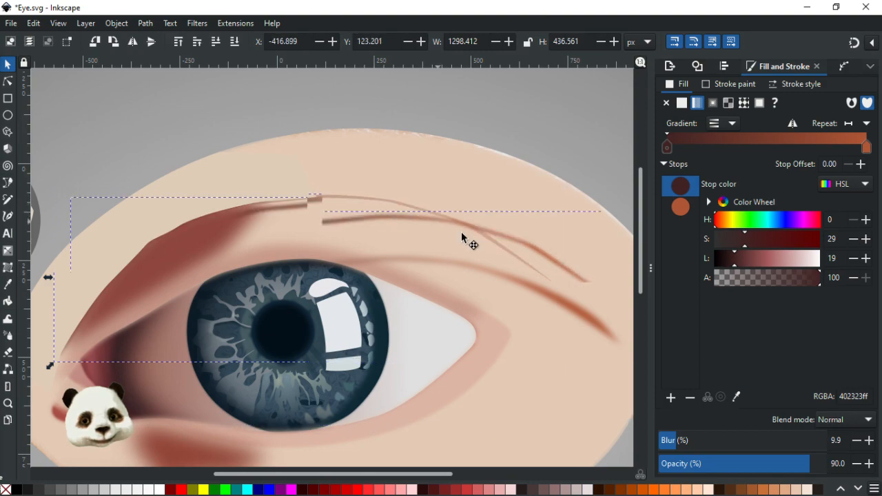
Step: Group the three overlapping crease line layers and raise the group above the skin-toned shape
left_click(357, 197)
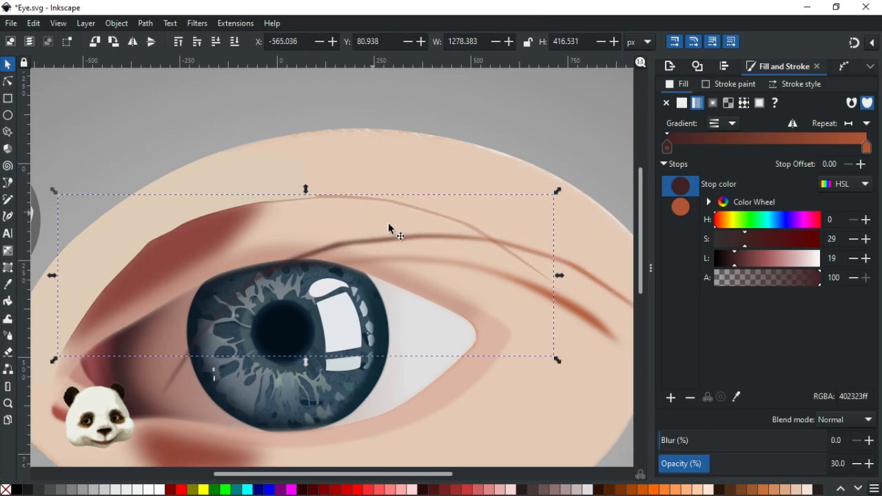
left_click(575, 305, "shift")
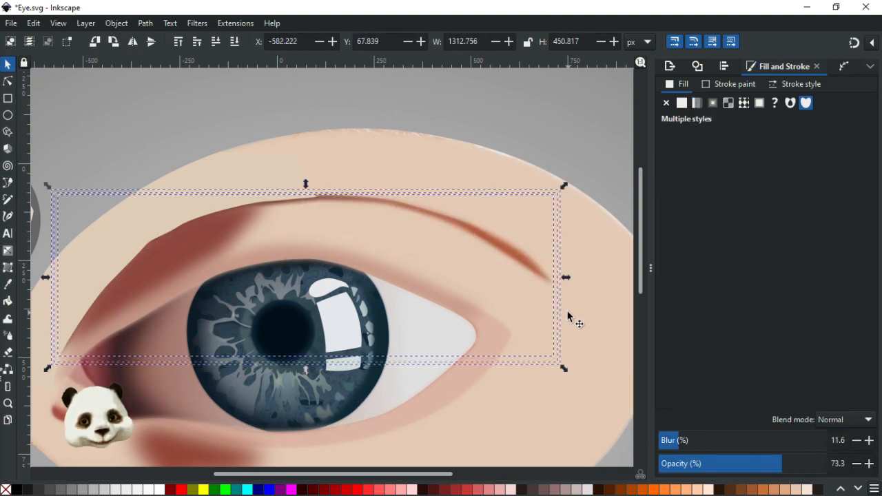
key("ctrl+g")
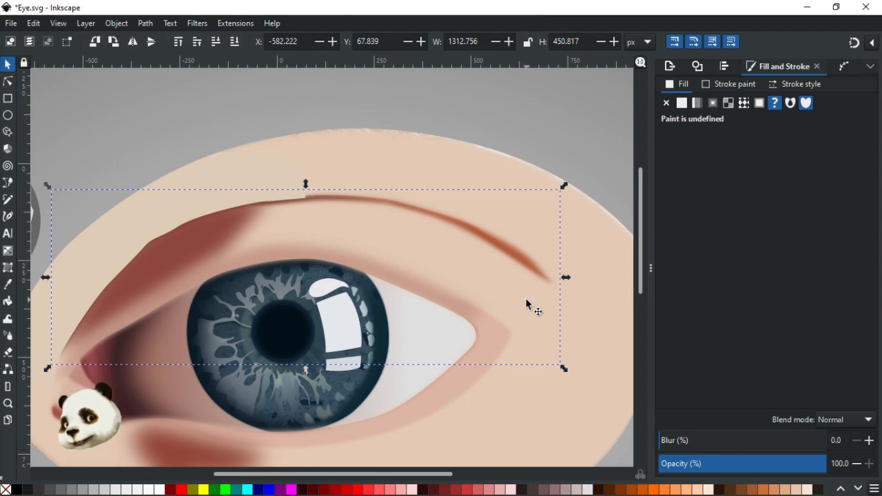
scroll(420, 173, "left", 4)
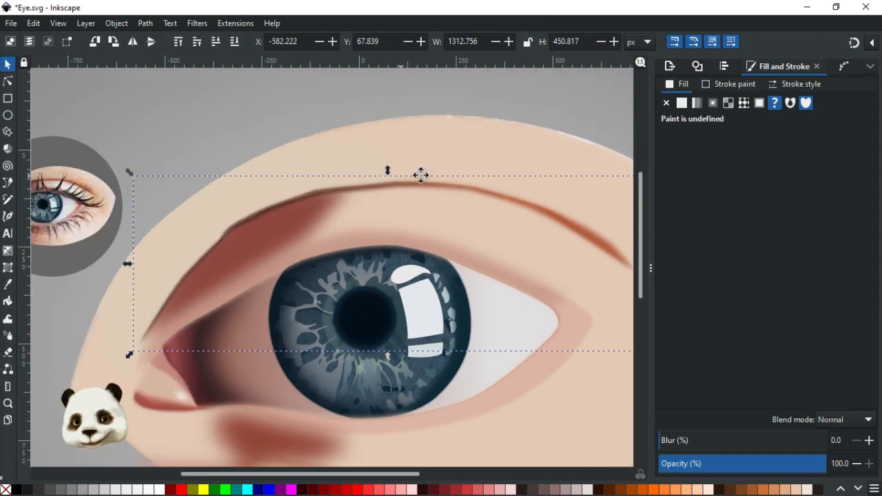
Step: Examine how the crease line follows the edge of the reddish shadow, both close up and across the whole eye
scroll(254, 245, "down", 2)
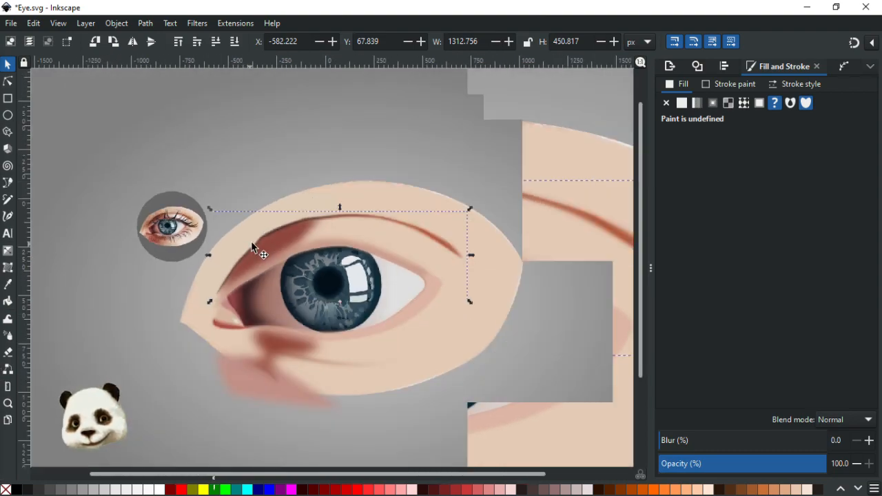
left_click(318, 148)
scroll(234, 204, "up", 2)
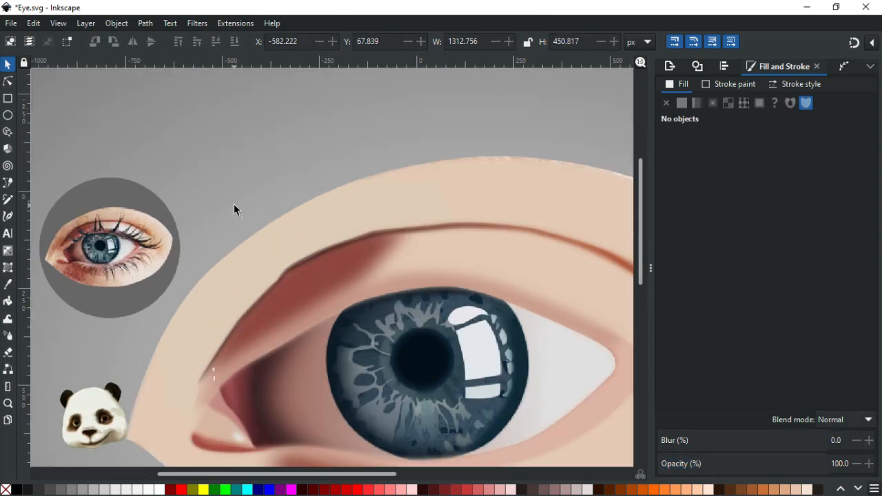
scroll(263, 207, "down", 2)
scroll(351, 281, "up", 2)
scroll(360, 289, "up", 2)
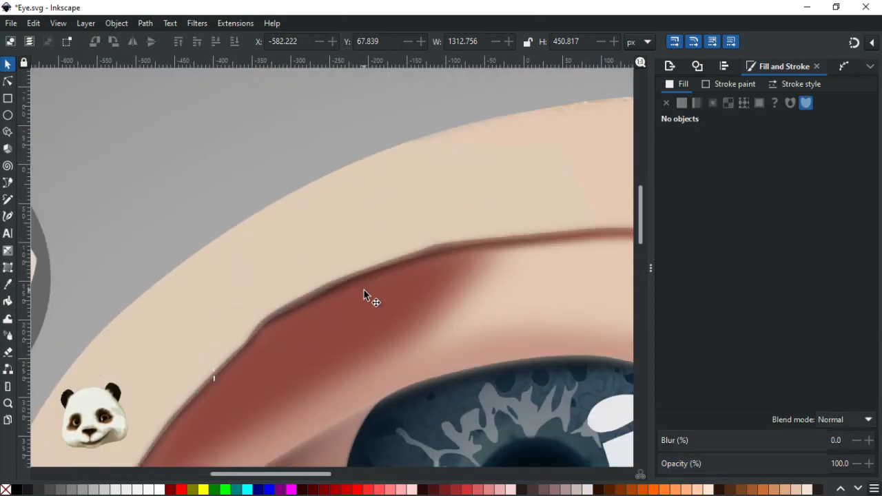
left_click_drag(408, 277, 264, 204)
scroll(255, 207, "down", 3)
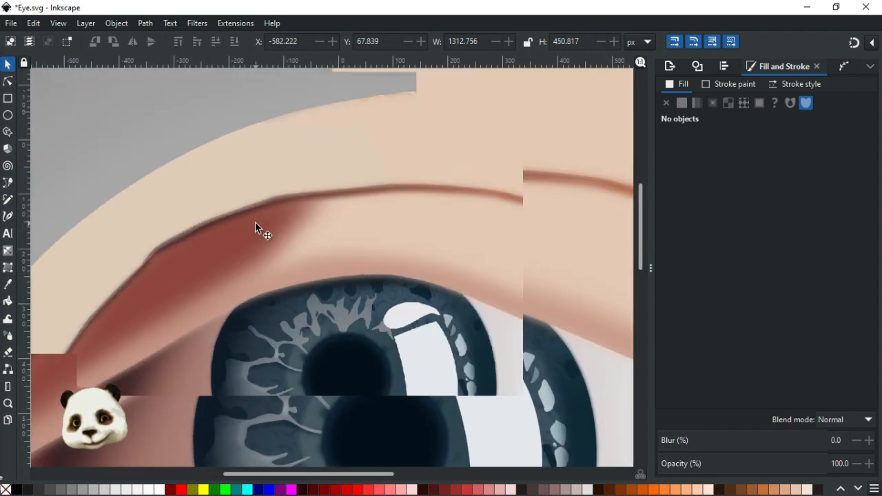
scroll(217, 229, "up", 1)
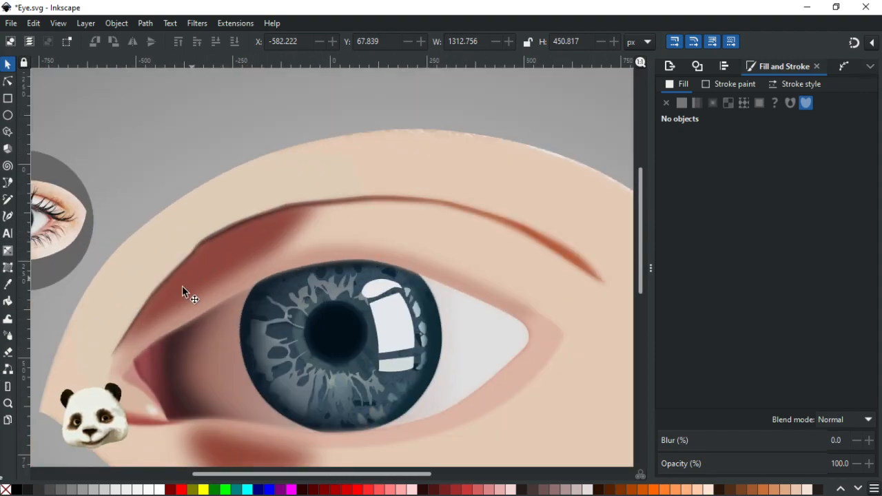
Step: Enter the crease line group and try moving its two blurred layers aside
left_click(8, 84)
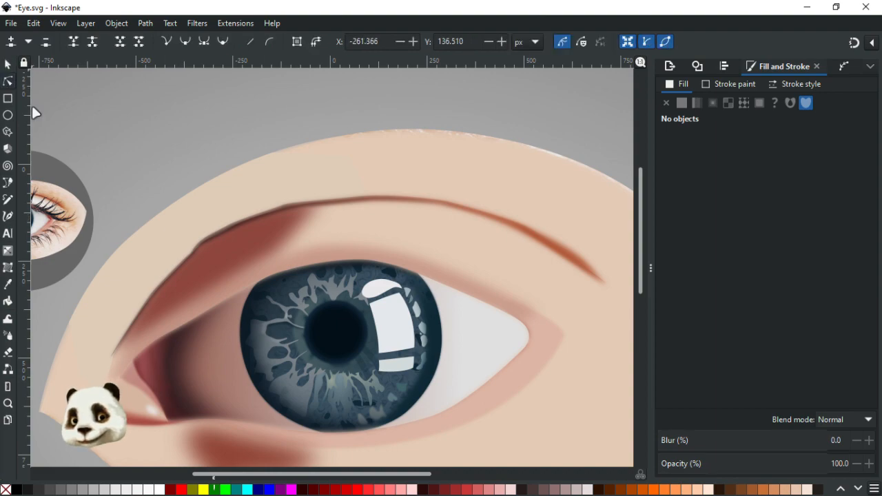
left_click(316, 207)
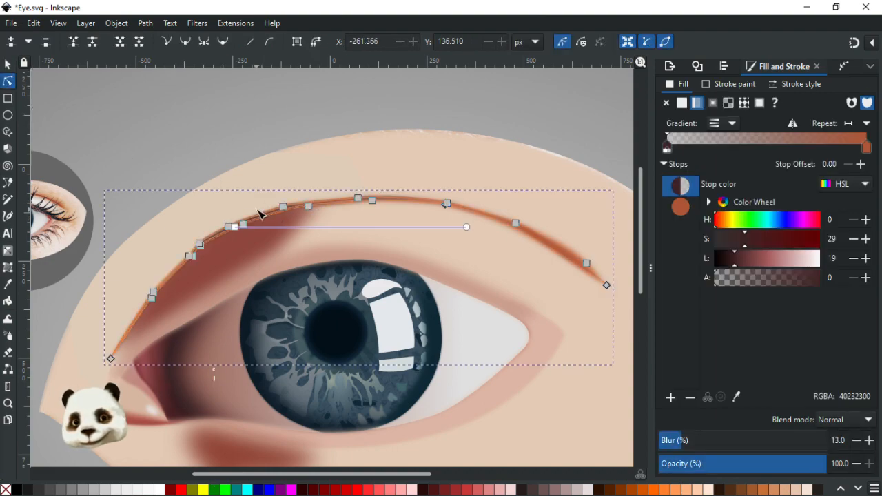
scroll(265, 220, "up", 2)
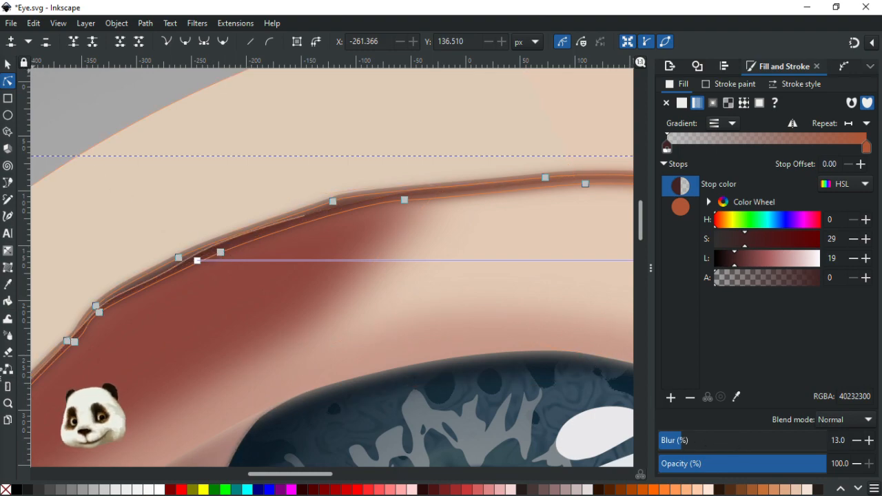
key("s")
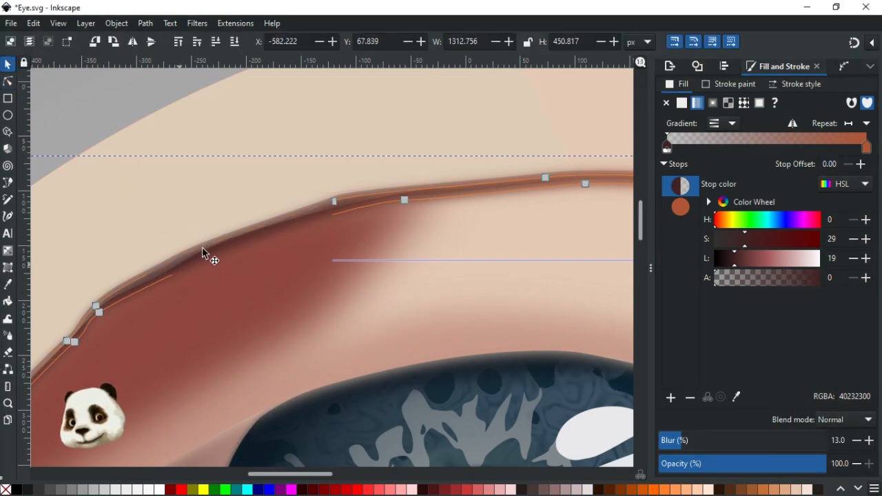
left_click(207, 252)
double_click(212, 244)
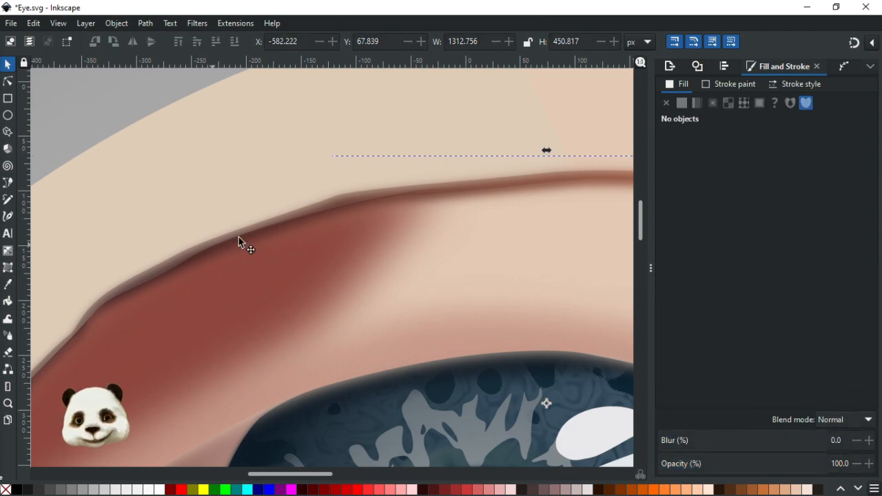
left_click(240, 231)
left_click_drag(241, 231, 478, 246)
left_click_drag(370, 196, 448, 248)
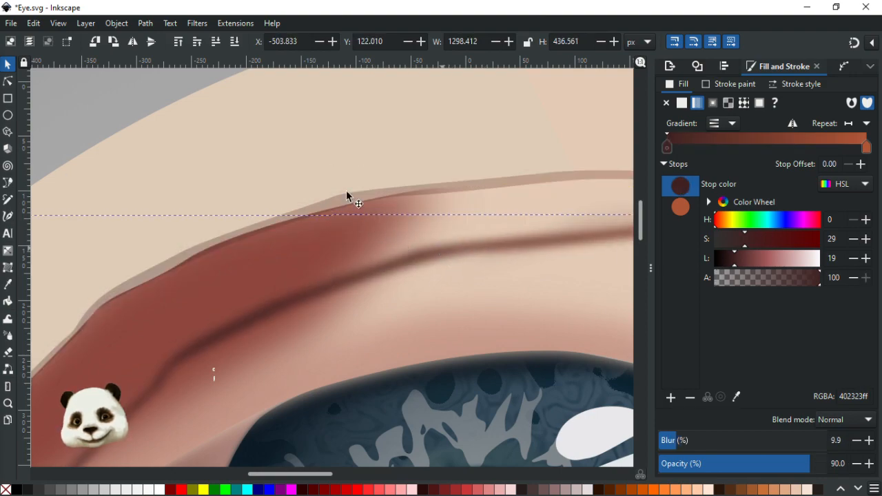
Step: Undo the crease layer moves and set the faint, unblurred crease layer's opacity to 100%
left_click(349, 197)
key("ctrl+z")
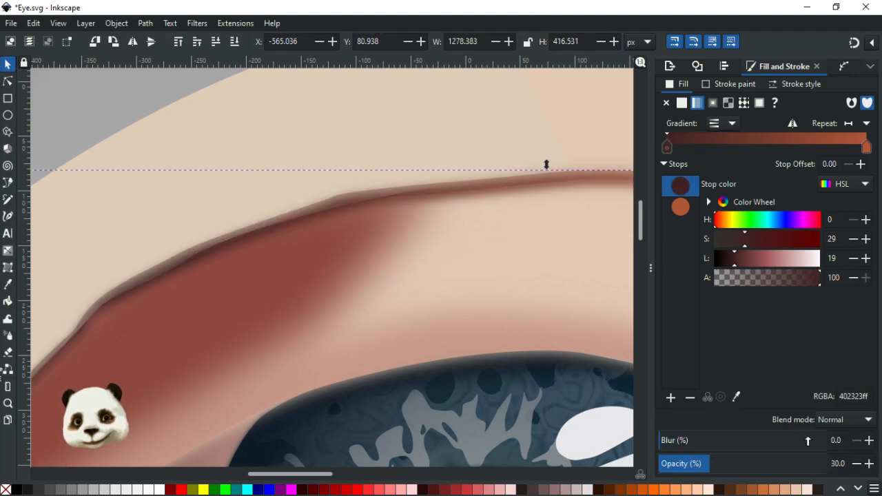
left_click_drag(725, 469, 879, 474)
scroll(304, 331, "down", 3, "ctrl")
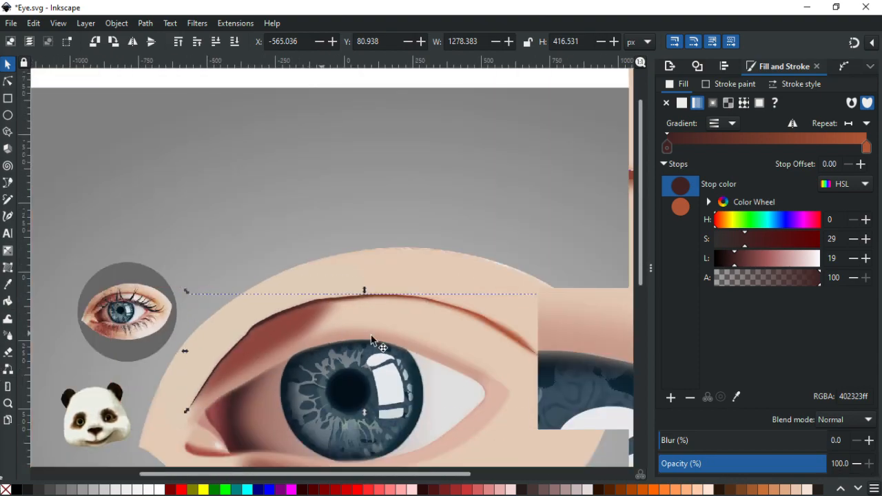
Step: Set the unblurred crease layer's opacity to 70% and replace its gradient with the flat brown fill a05a2c
scroll(227, 298, "up", 1, "ctrl")
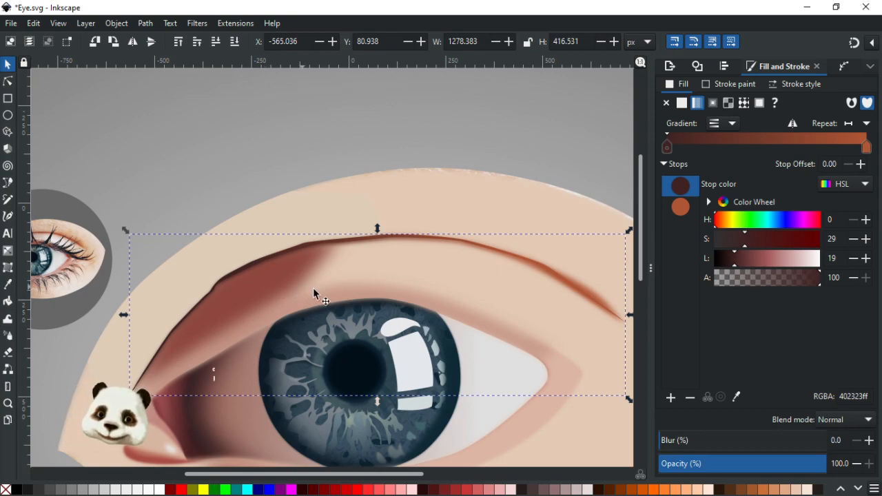
scroll(317, 297, "down", 2, "ctrl")
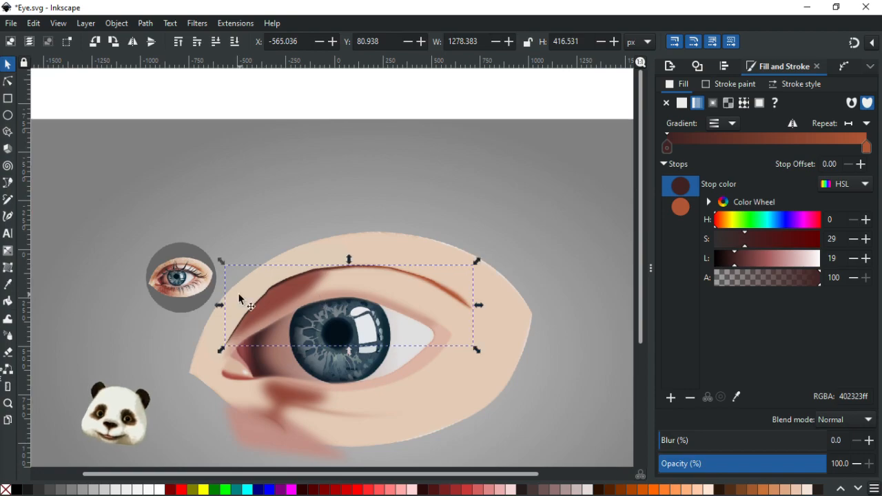
scroll(242, 300, "up", 2, "ctrl")
left_click_drag(805, 469, 769, 477)
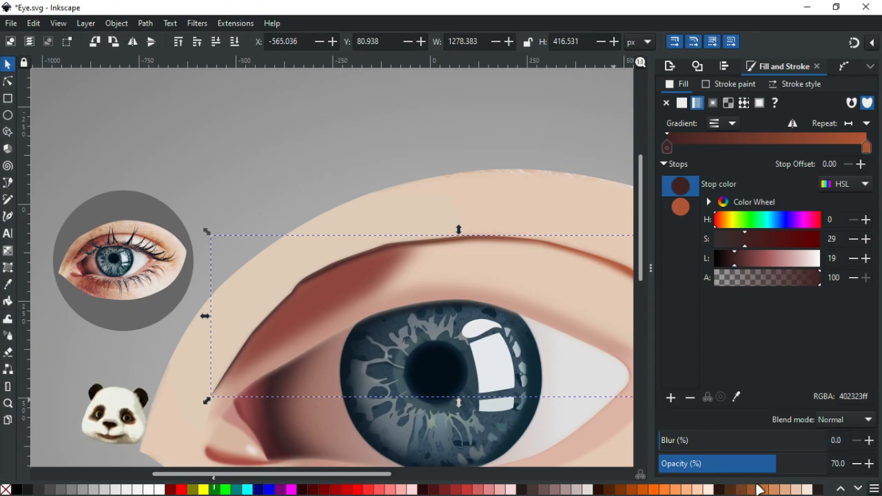
left_click(760, 489)
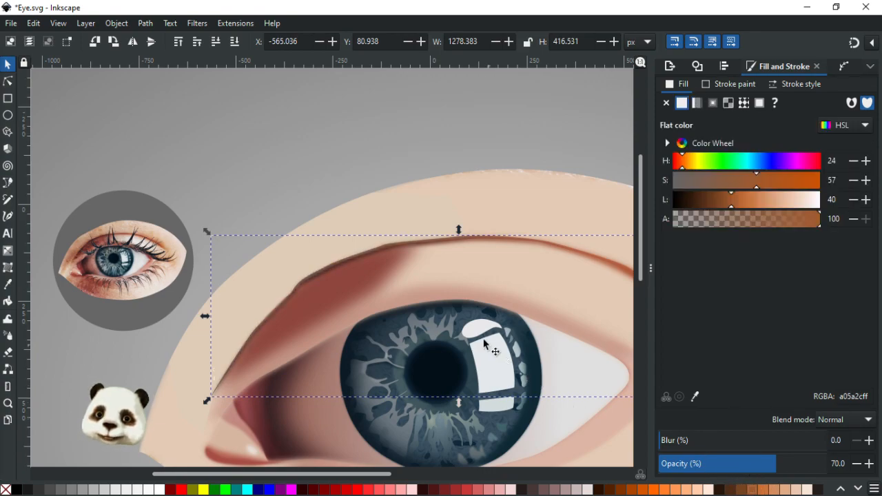
Step: Deselect the crease layer and save the drawing
scroll(498, 352, "down", 3, "ctrl")
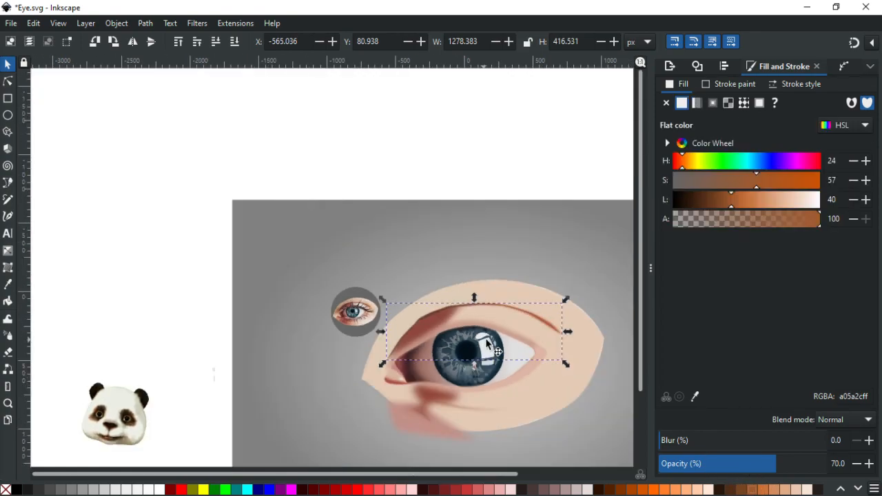
left_click(491, 161)
left_click_drag(486, 223, 363, 146)
scroll(341, 223, "up", 1)
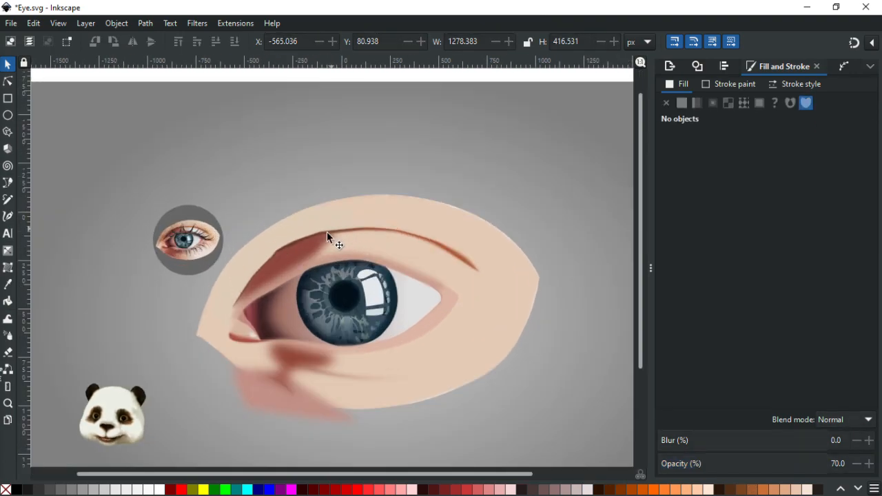
key("ctrl+s")
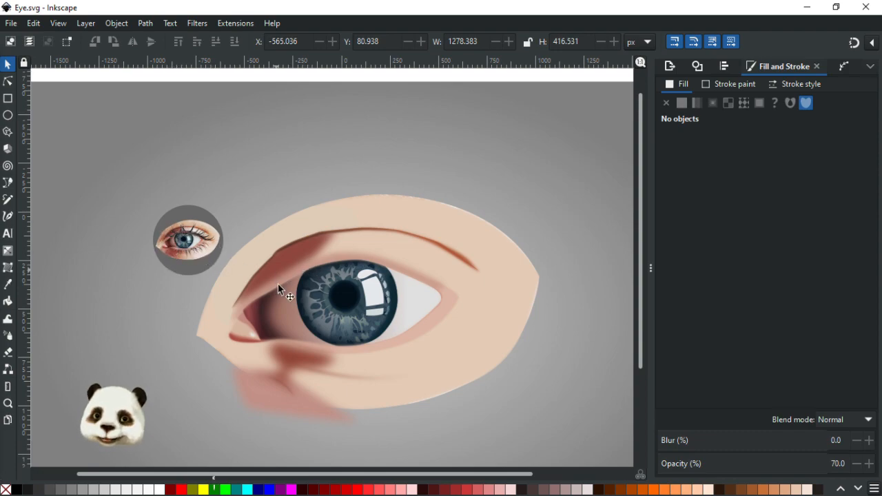
Step: Try moving the beige skin-toned shape away from the upper eyelid's inner part and undo the move
scroll(277, 285, "up", 1)
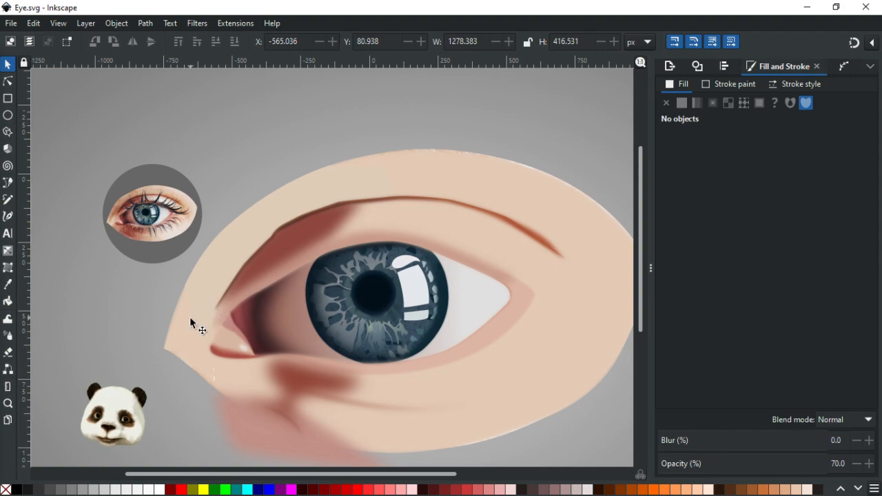
scroll(191, 300, "up", 2)
left_click(190, 279)
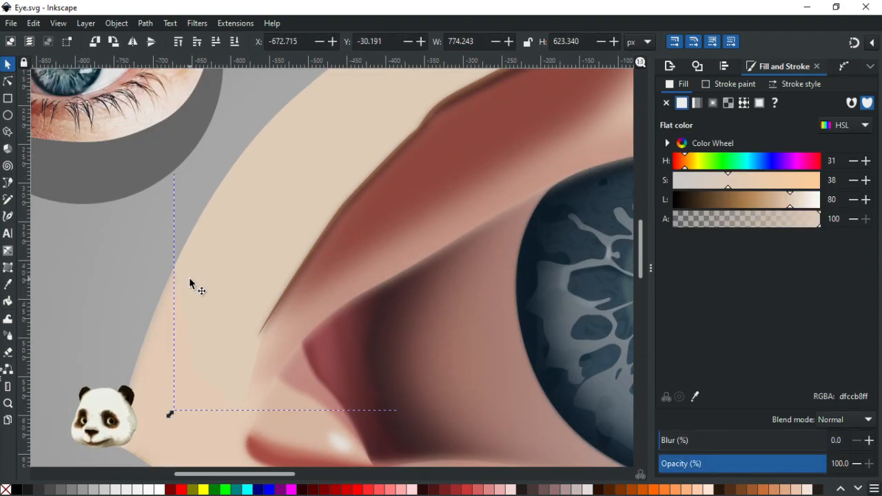
scroll(189, 283, "down", 2)
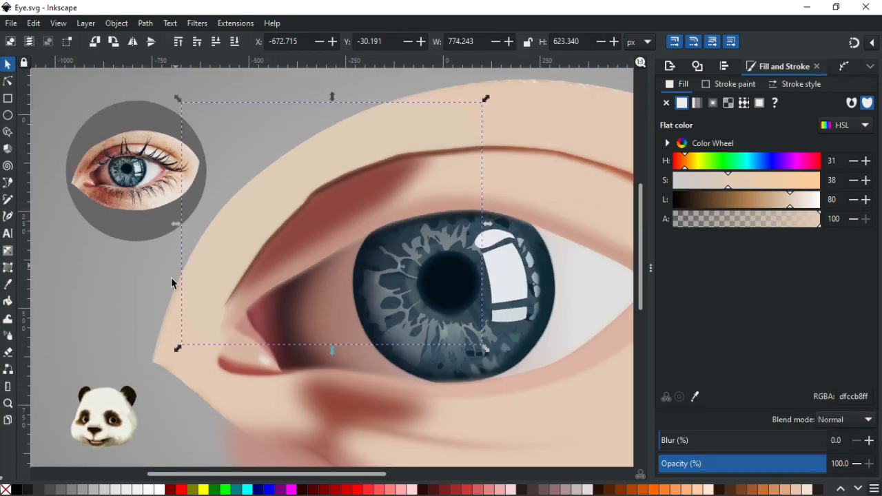
scroll(178, 303, "up", 1)
left_click_drag(216, 269, 462, 279)
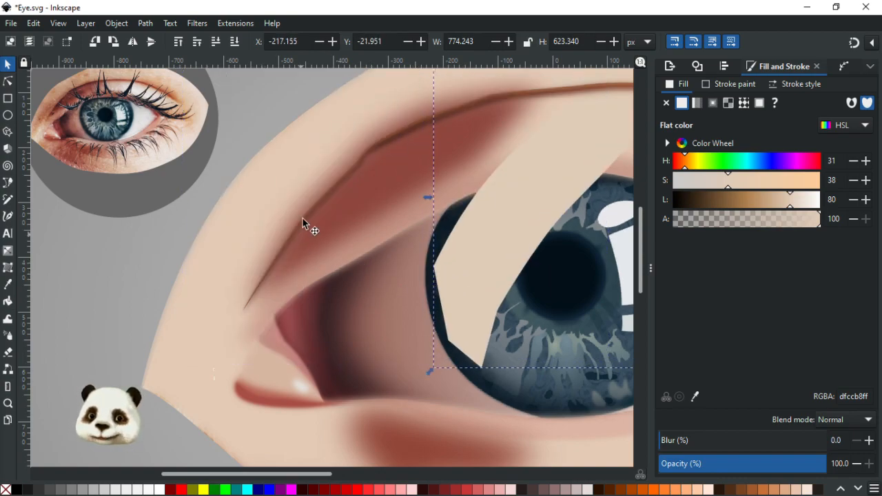
key("ctrl+z")
key("ctrl+z")
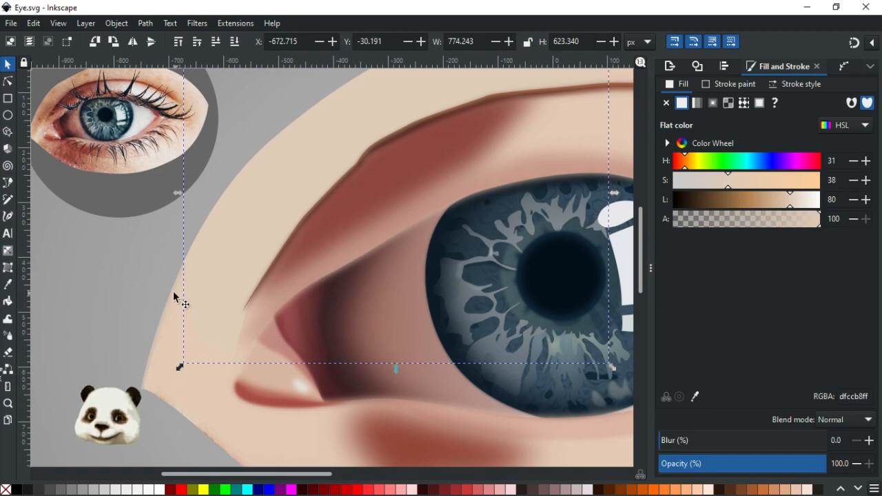
Step: Try moving the blurred base skin shape sideways off the reference photo and undo the move
scroll(182, 286, "up", 3)
scroll(183, 286, "down", 5)
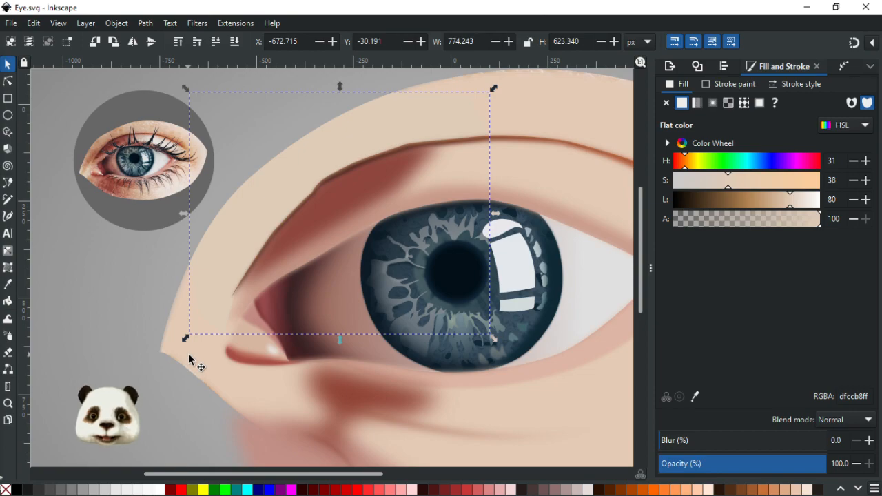
scroll(199, 370, "down", 1)
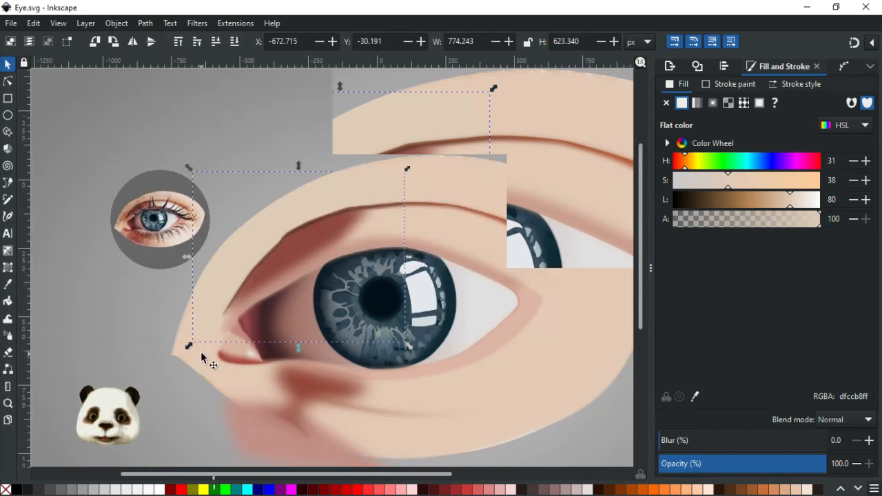
left_click_drag(298, 367, 305, 369)
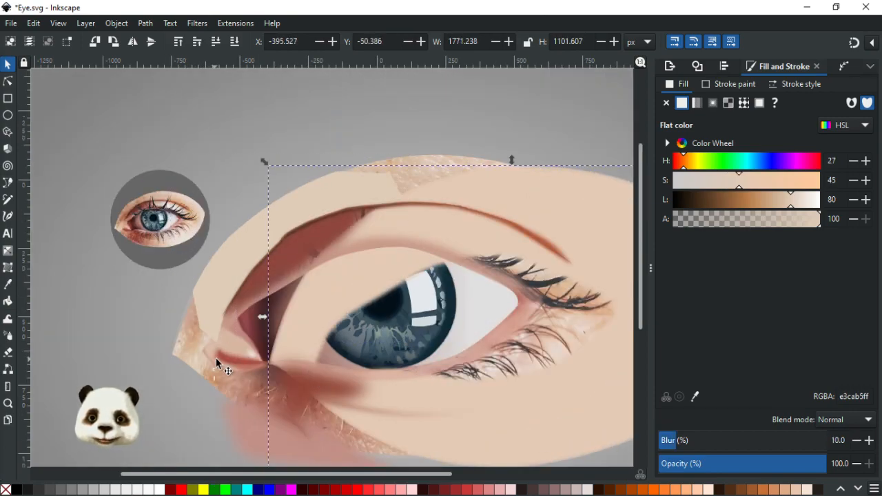
key("ctrl+z")
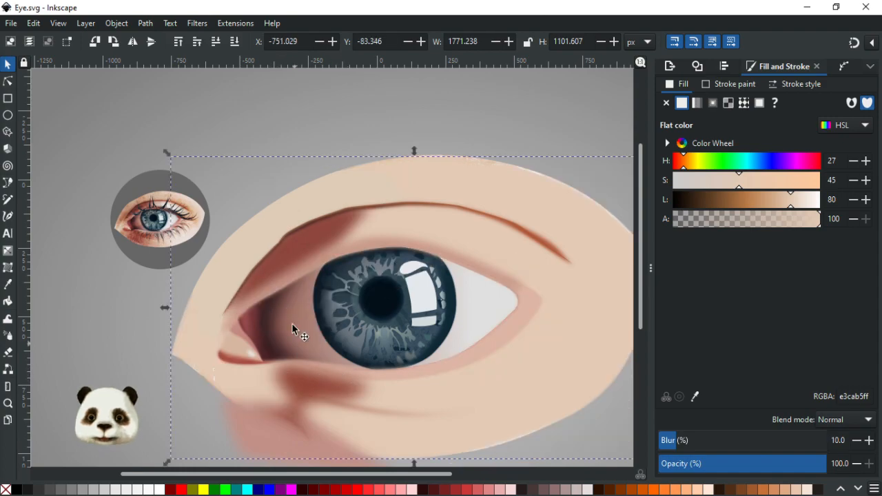
Step: Try moving the base skin shape down to uncover the reference photo, restore its position and keep the opacity at 100%
left_click(550, 121)
left_click_drag(559, 206, 578, 343)
scroll(444, 113, "down", 1)
scroll(444, 113, "down", 2)
scroll(441, 110, "right", 3)
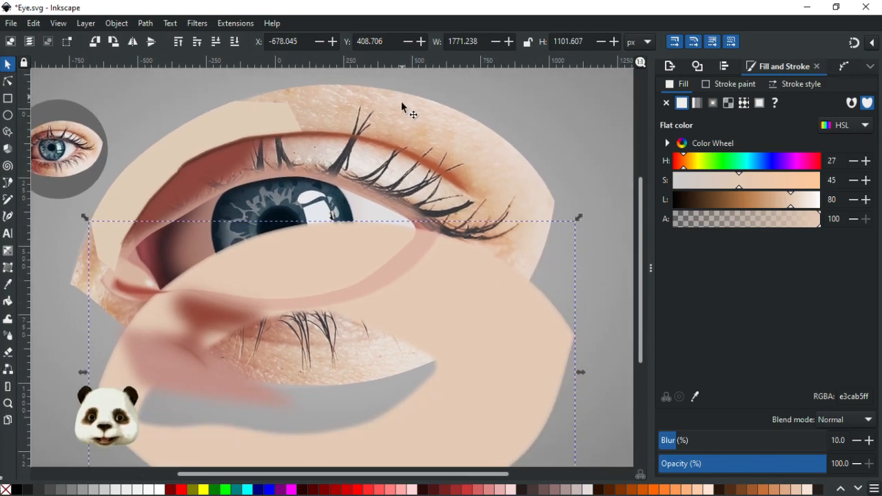
left_click(471, 159)
left_click_drag(472, 159, 392, 177)
left_click_drag(718, 461, 862, 461)
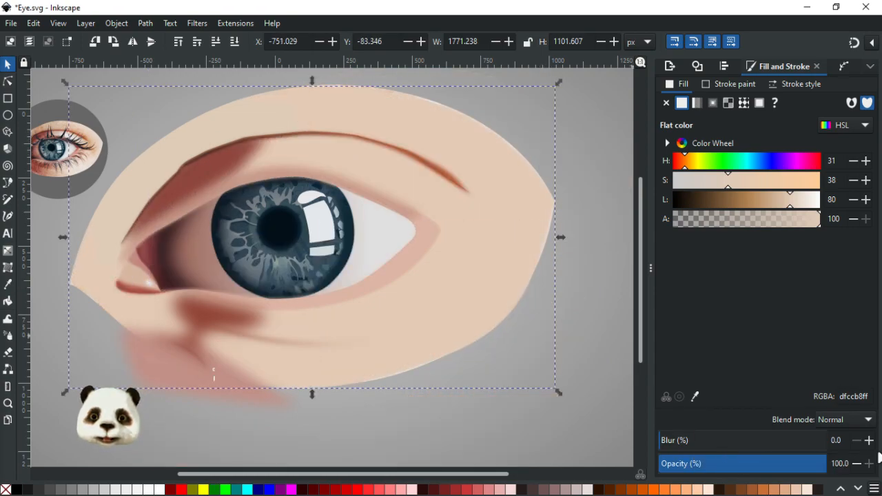
left_click(540, 383)
left_click_drag(377, 378, 507, 409)
Step: Move the end node at the flat brown crease layer's inner tip to about X -563.6, Y 500 px
scroll(172, 278, "up", 3, "ctrl")
scroll(364, 275, "up", 1, "ctrl")
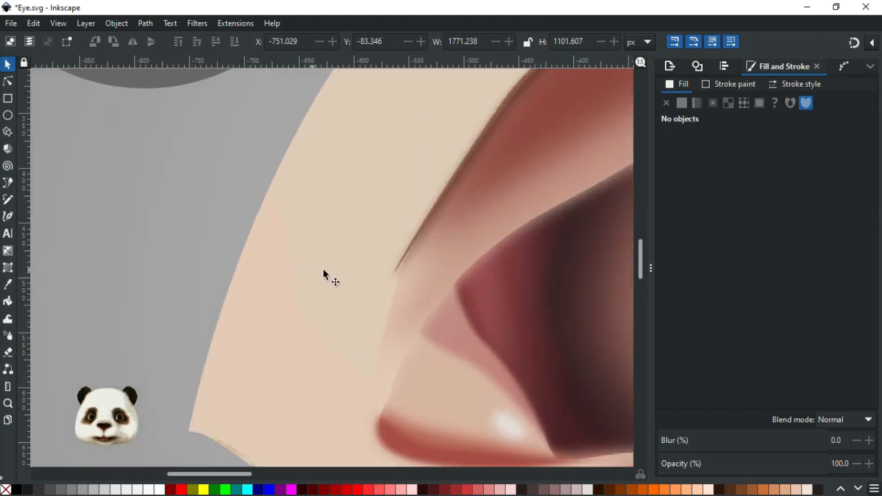
scroll(394, 276, "up", 1, "ctrl")
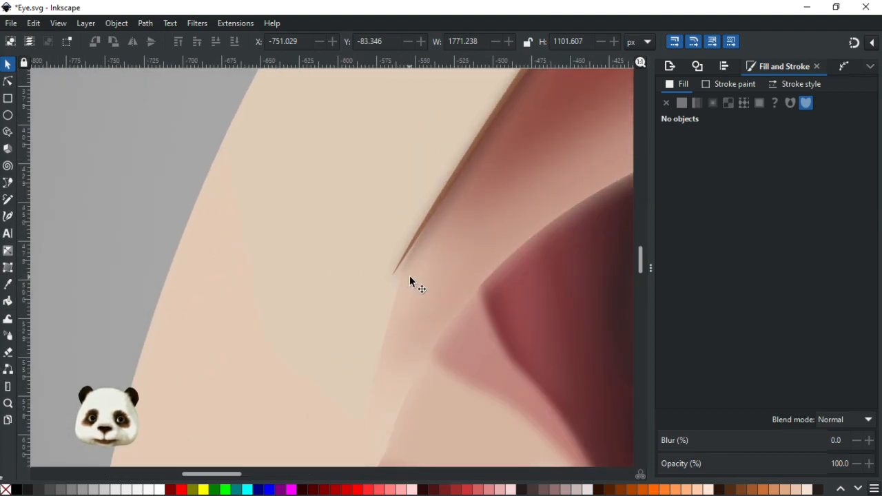
scroll(409, 276, "down", 2, "ctrl")
scroll(410, 273, "up", 1, "ctrl")
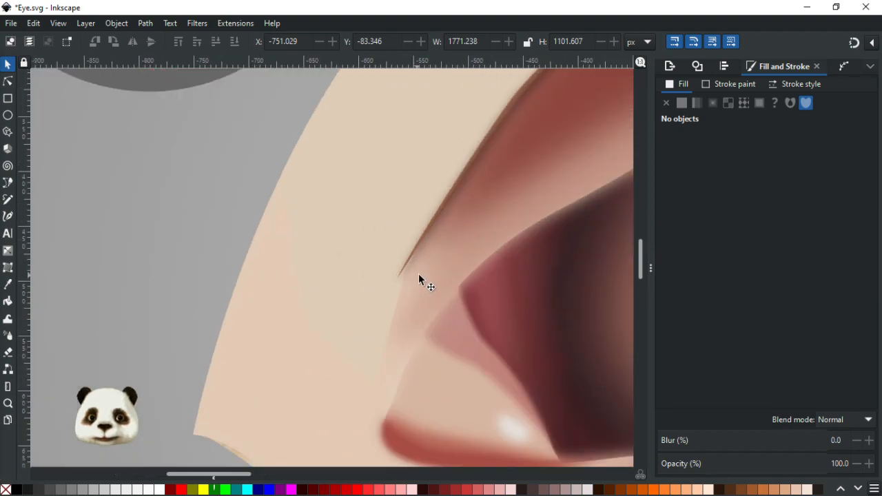
scroll(419, 274, "up", 1, "ctrl")
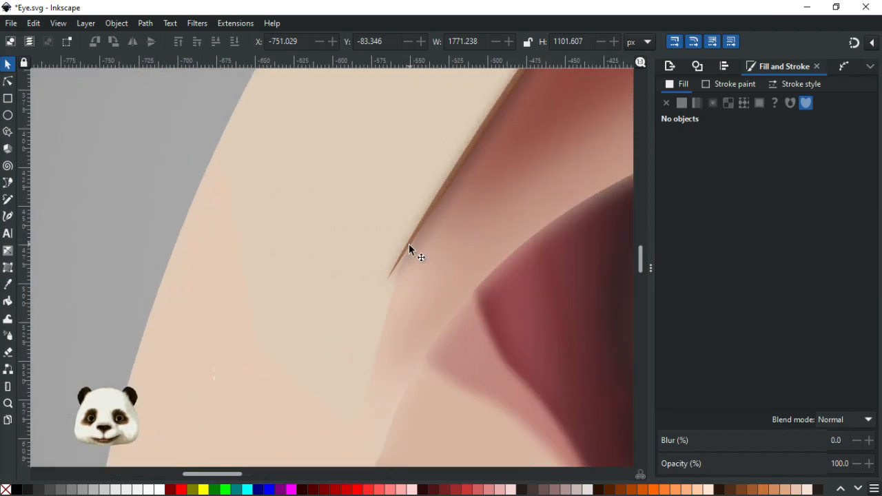
left_click(9, 83)
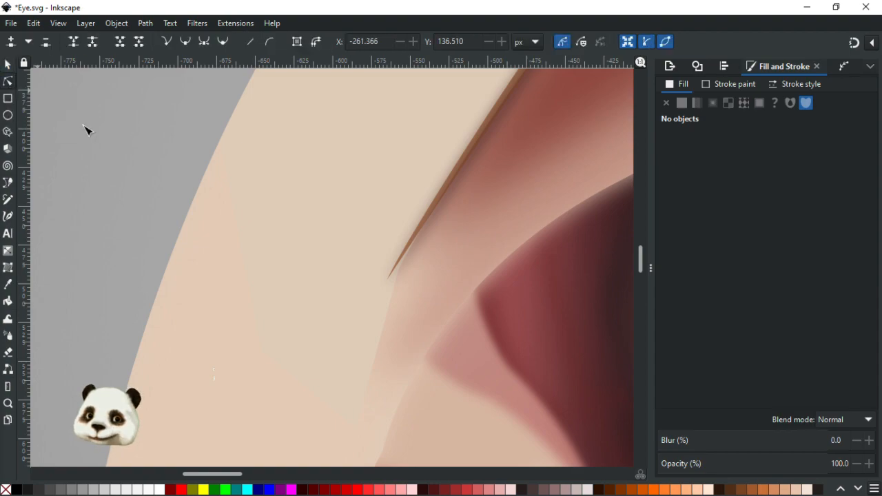
left_click(408, 267)
scroll(425, 266, "up", 3, "ctrl")
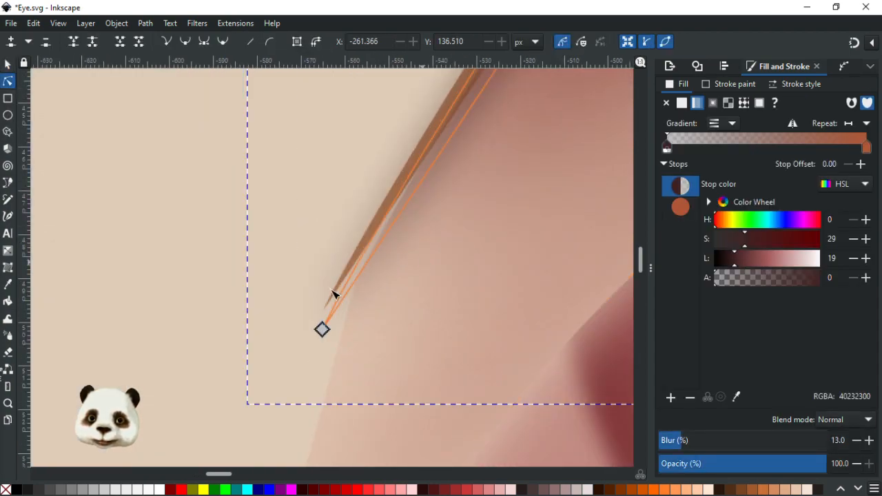
left_click(328, 312)
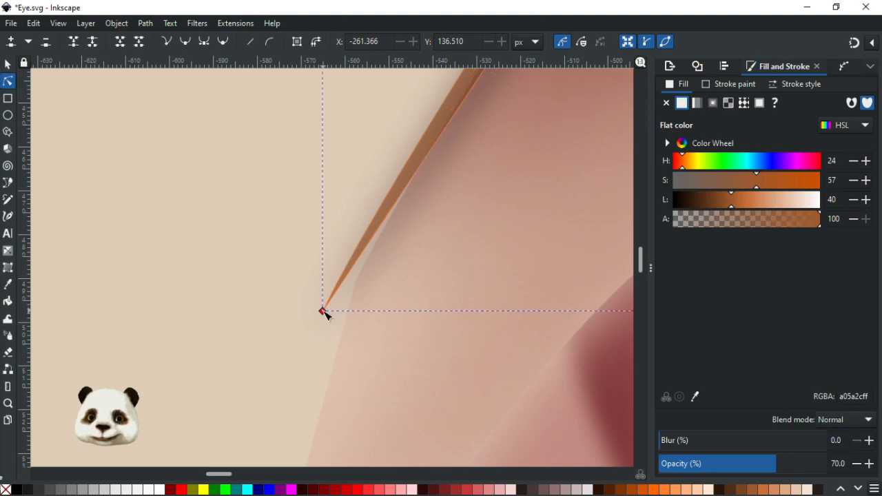
left_click_drag(328, 318, 334, 329)
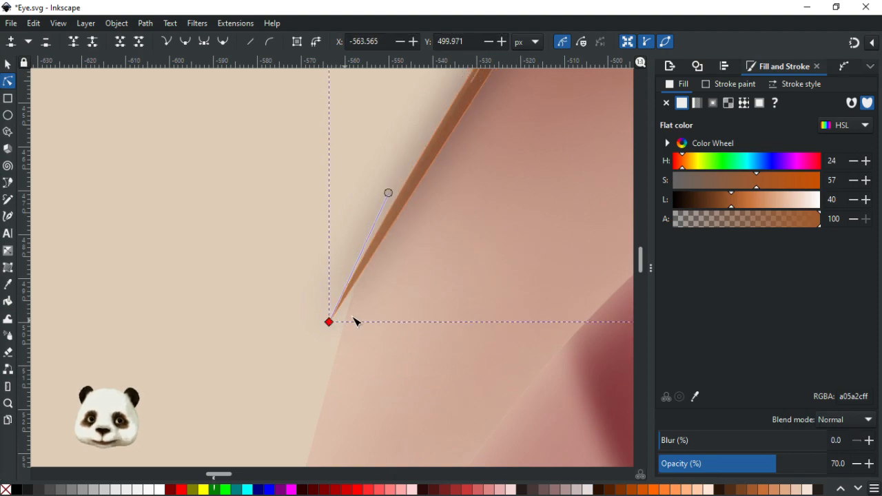
Step: Deselect everything after the node edit and save the drawing
left_click(294, 298)
scroll(295, 297, "down", 7, "ctrl")
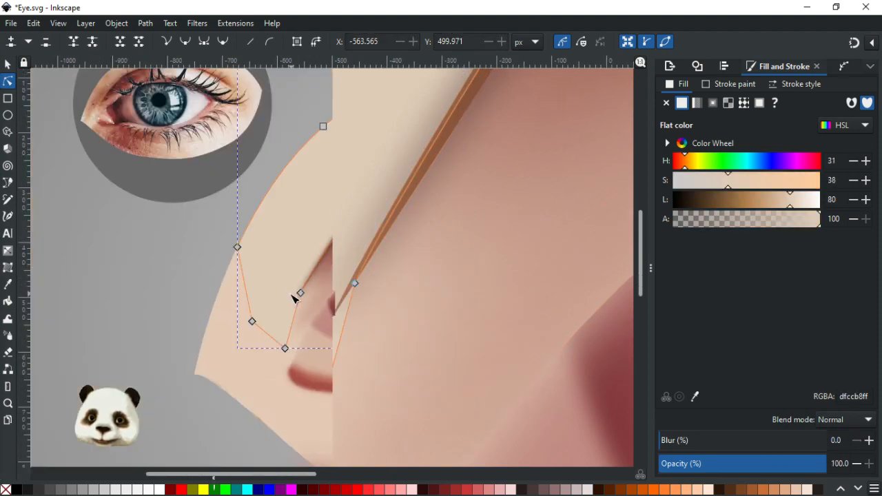
key("Escape")
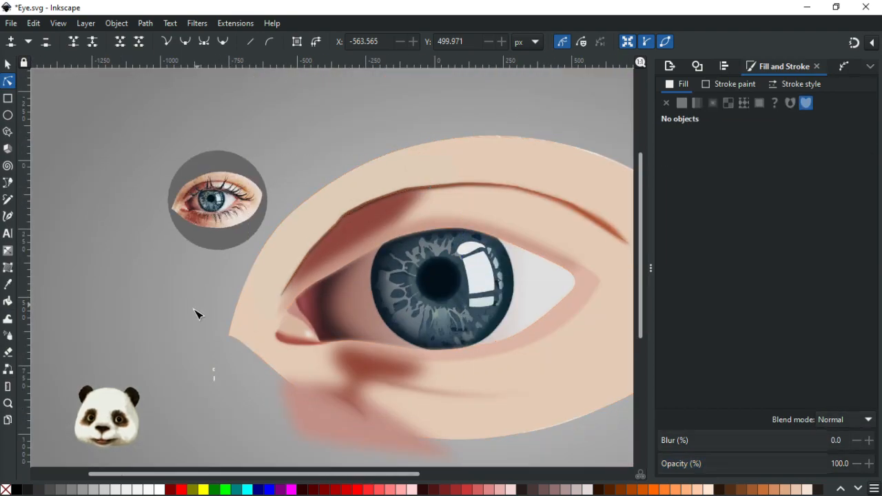
key("ctrl+s")
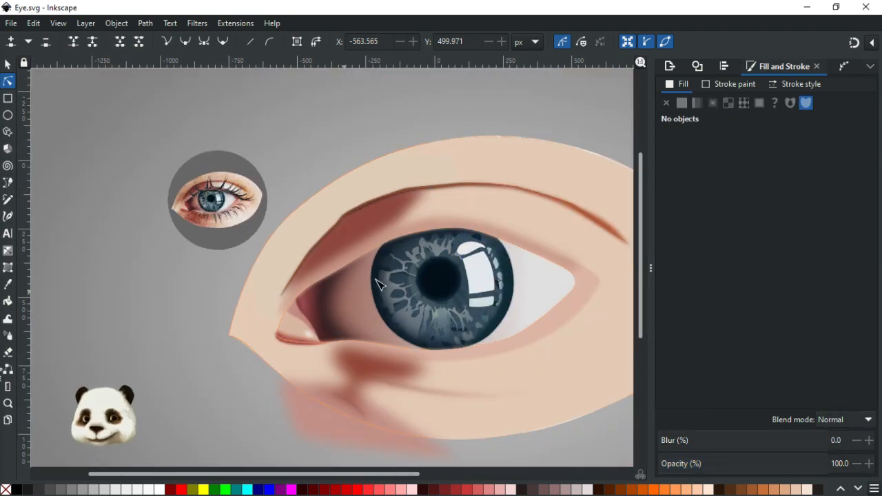
Step: Examine the crease line and upper eyelid across the whole eye and compare them with the small reference photo
left_click_drag(391, 241, 280, 273)
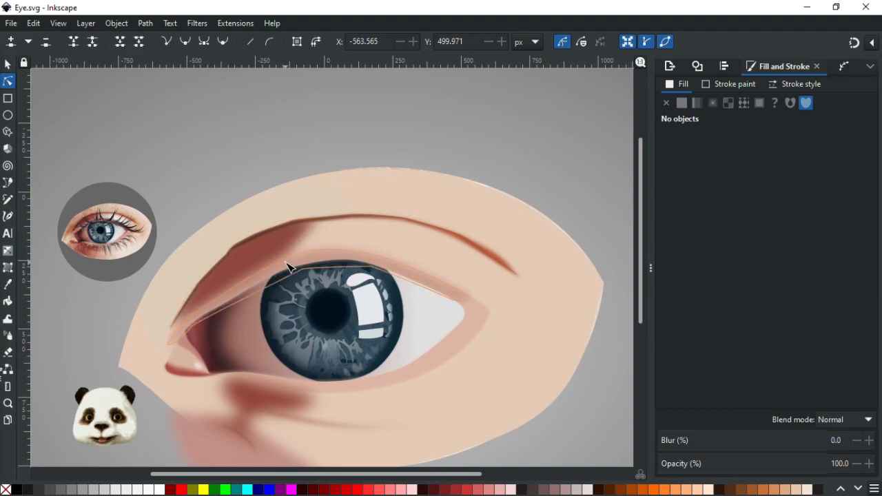
scroll(288, 267, "down", 2)
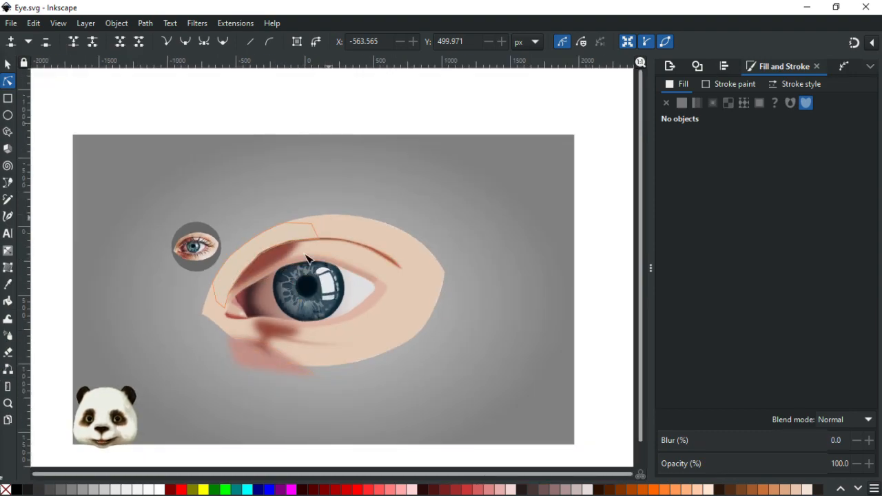
scroll(389, 345, "up", 1)
scroll(390, 341, "up", 1)
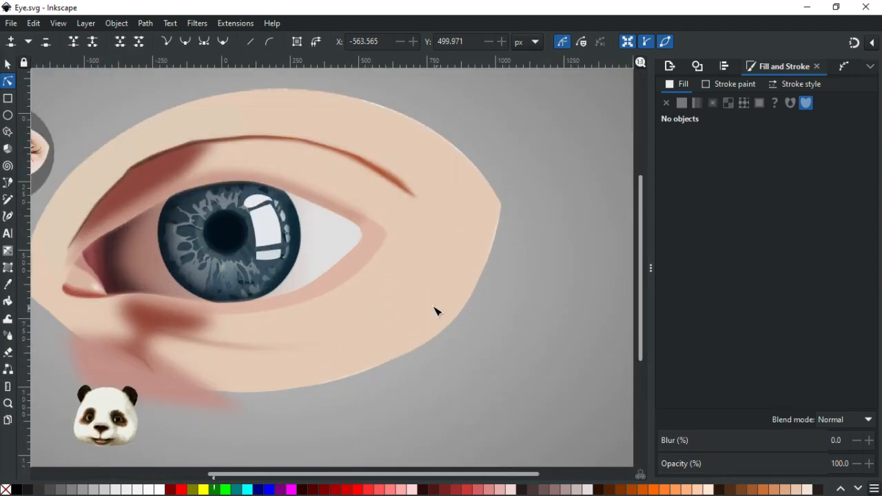
left_click_drag(319, 256, 512, 276)
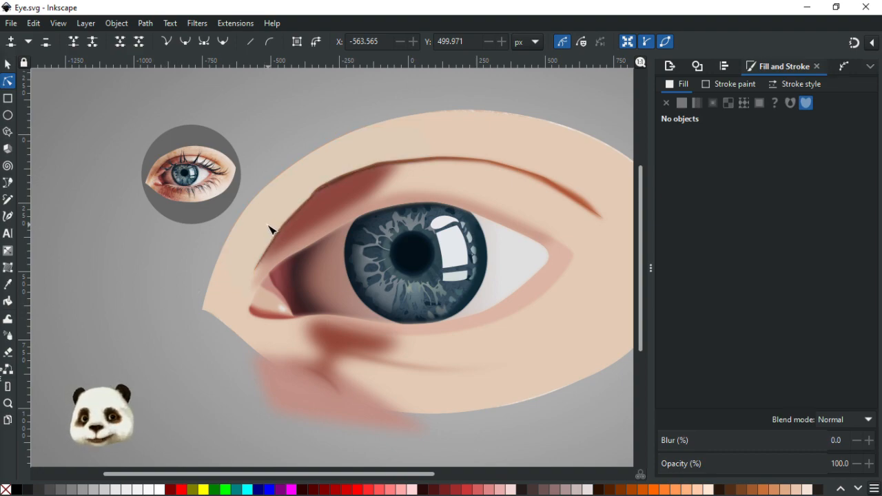
scroll(269, 230, "up", 2)
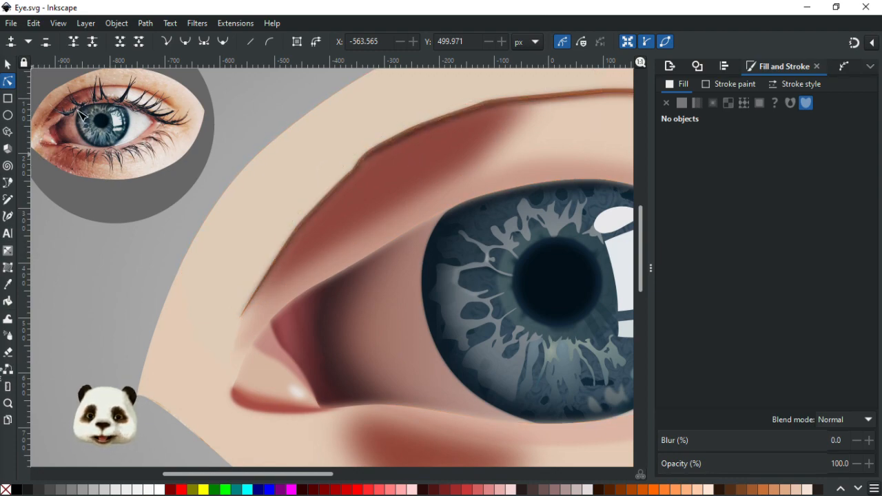
scroll(200, 233, "down", 2, "ctrl")
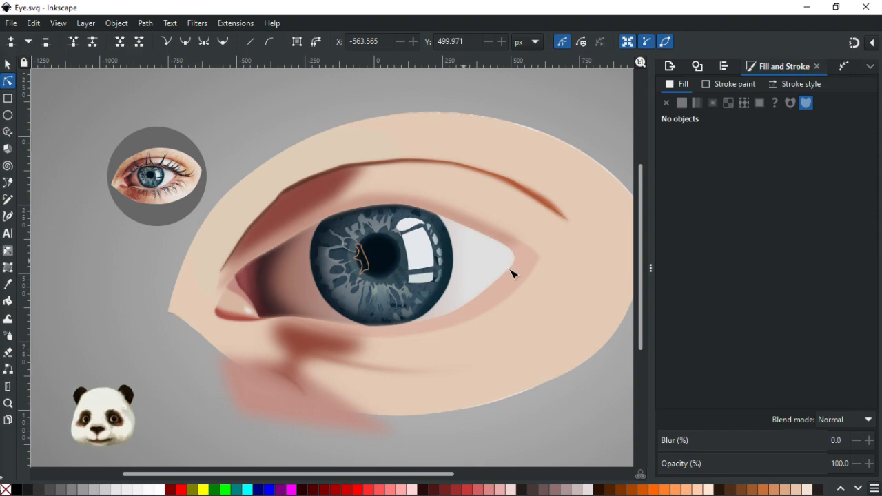
Step: Review the shading of the whole drawn eye against the small reference photo
scroll(517, 276, "up", 1, "ctrl")
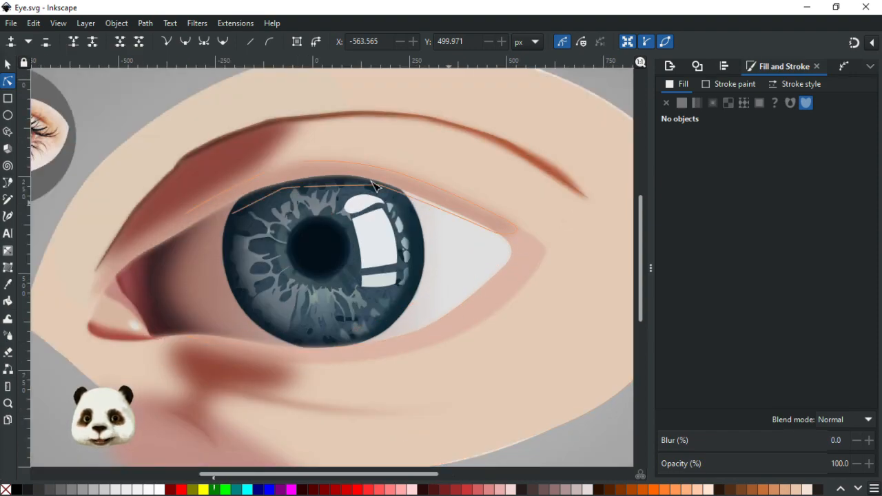
scroll(195, 248, "down", 2, "ctrl")
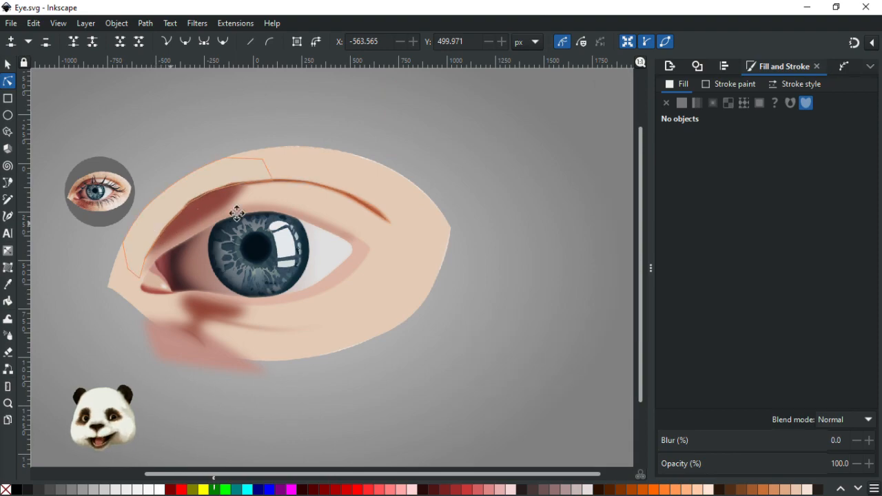
left_click_drag(108, 239, 244, 227)
scroll(243, 222, "up", 1, "ctrl")
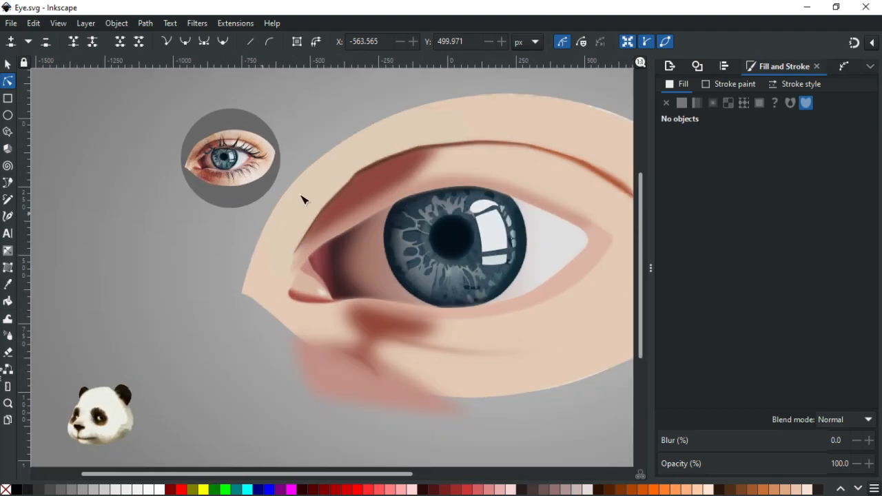
left_click_drag(413, 165, 289, 219)
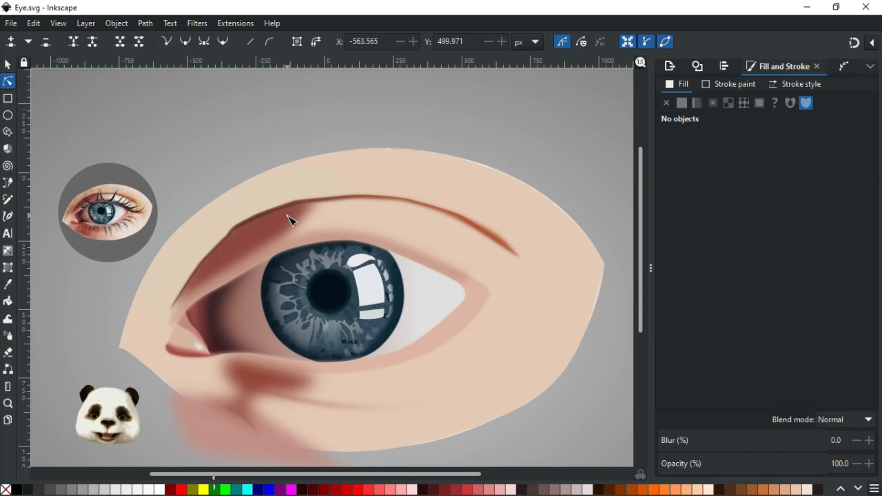
scroll(329, 211, "down", 2)
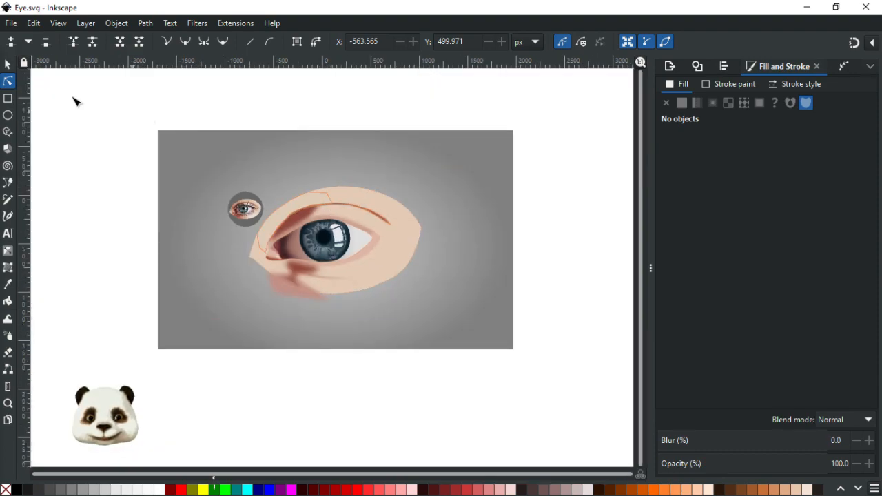
left_click(7, 65)
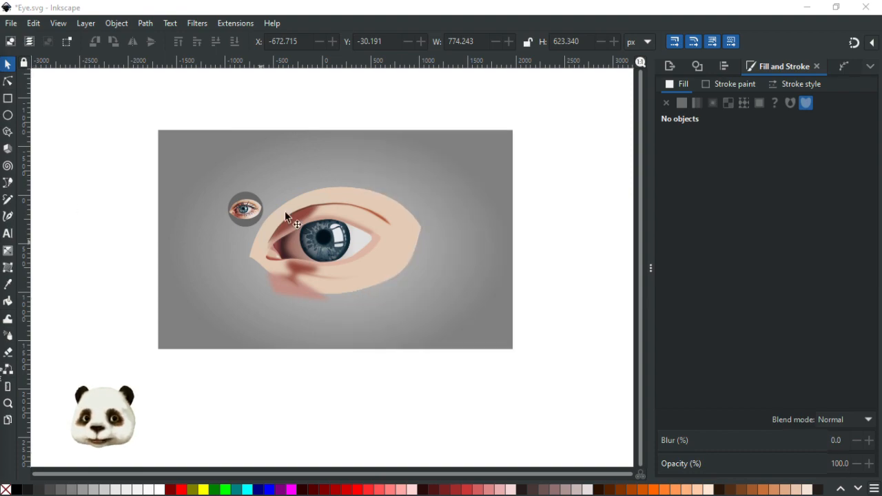
scroll(318, 208, "up", 2)
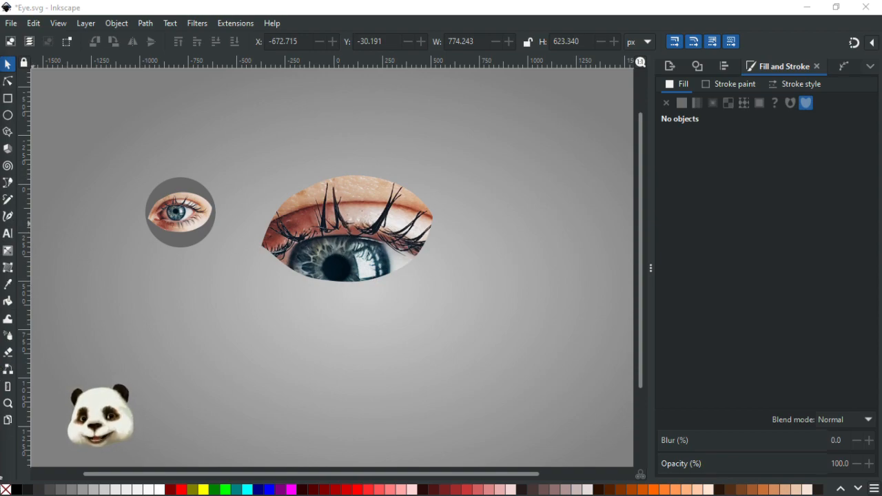
key("Tab")
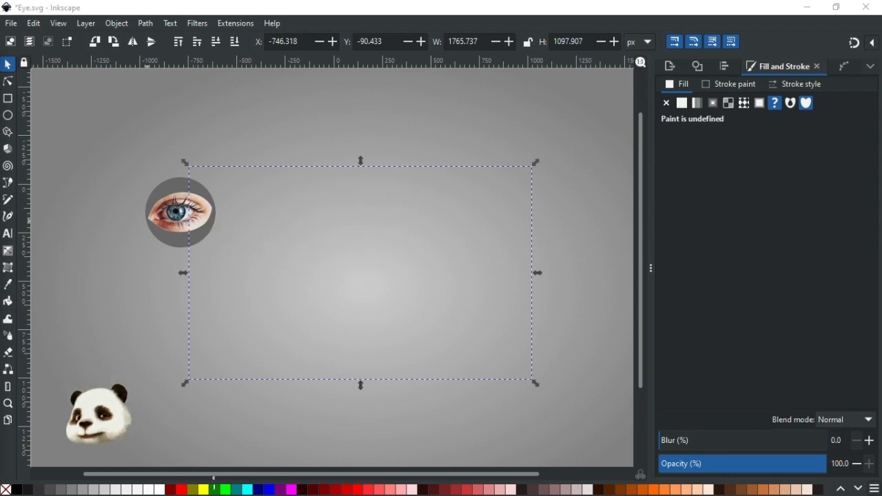
key("ctrl+z")
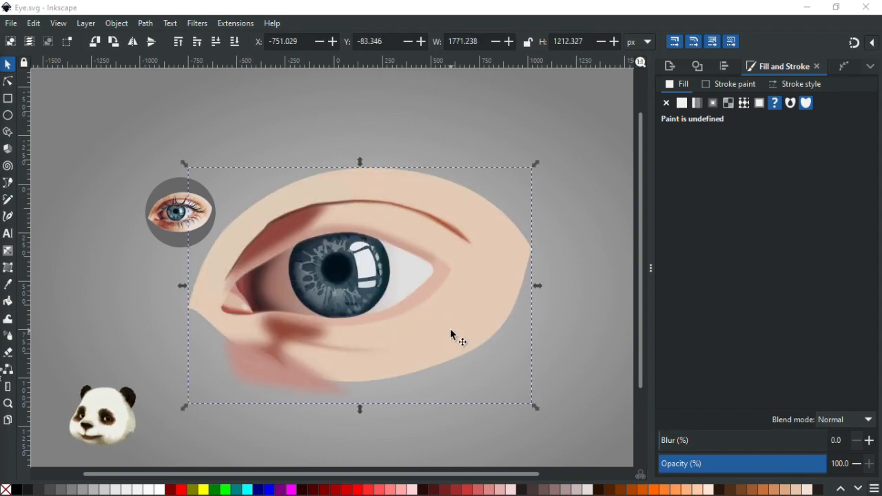
left_click(388, 127)
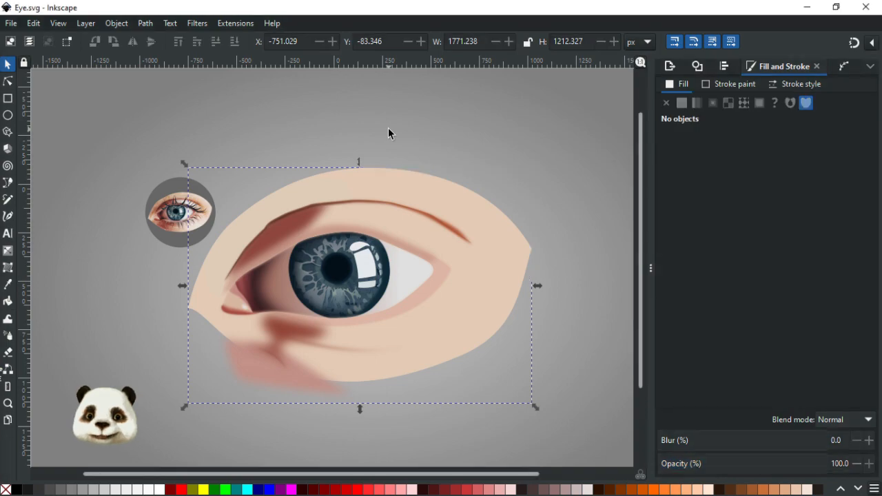
Step: Compare the skin around the eye's inner corner with the same area in the small reference photo
scroll(306, 238, "up", 2)
left_click_drag(251, 246, 340, 236)
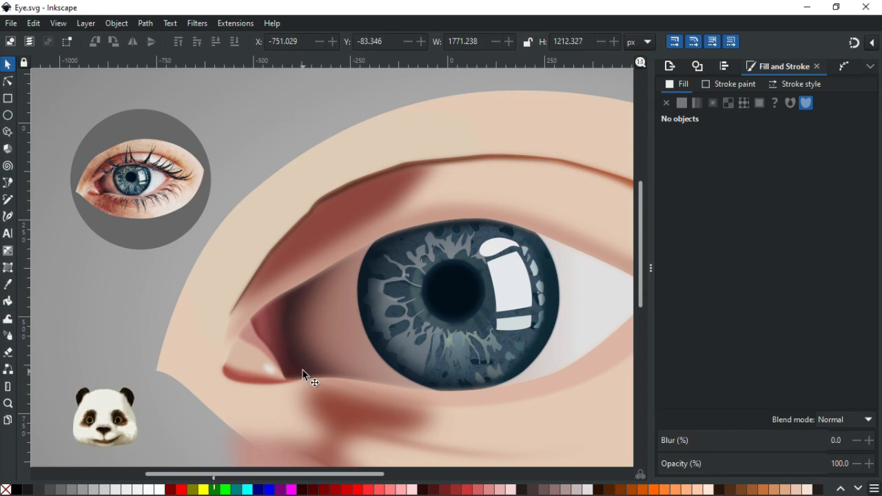
scroll(303, 373, "down", 2)
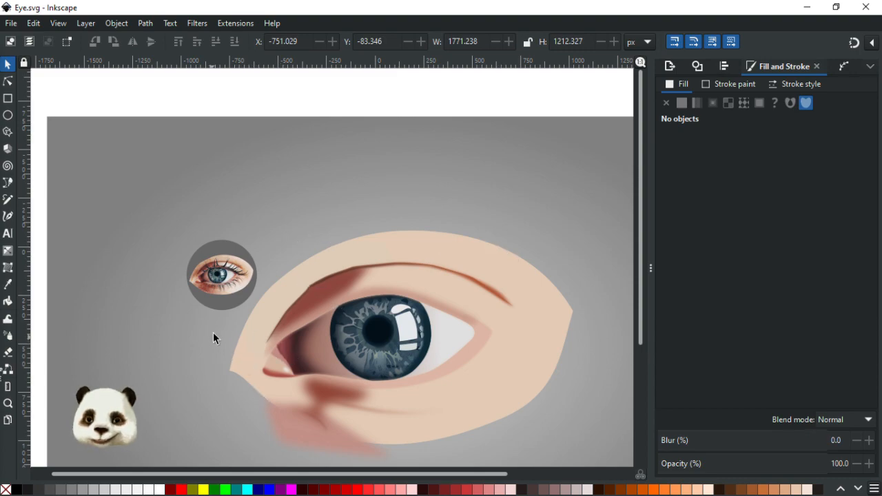
scroll(214, 331, "up", 1, "ctrl")
scroll(252, 277, "down", 3)
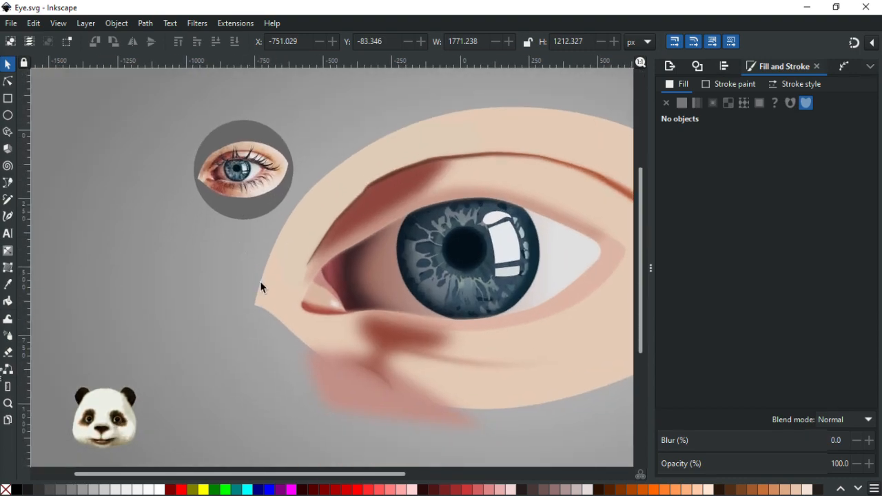
scroll(248, 269, "up", 1, "ctrl")
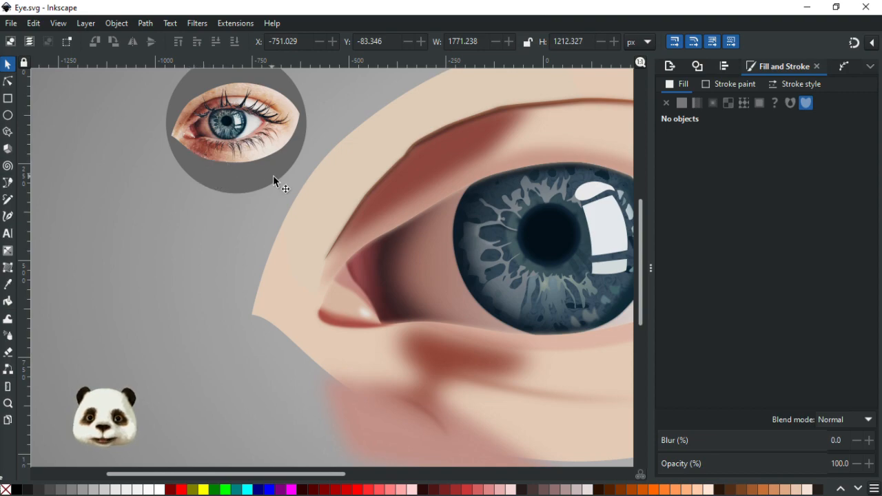
Step: Draw a closed curved shape with the Pen tool from the inner corner along the under-eye skin past the lower skin edge
key("b")
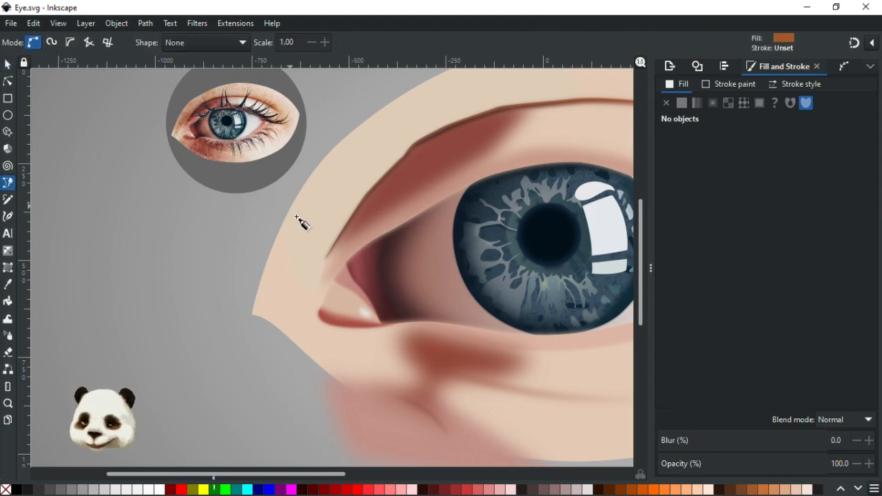
scroll(348, 300, "down", 1, "ctrl")
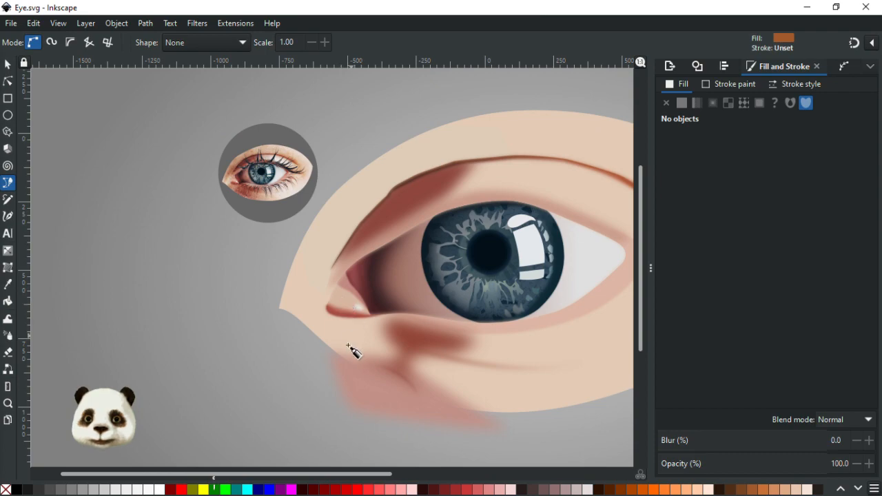
scroll(375, 348, "up", 1, "ctrl")
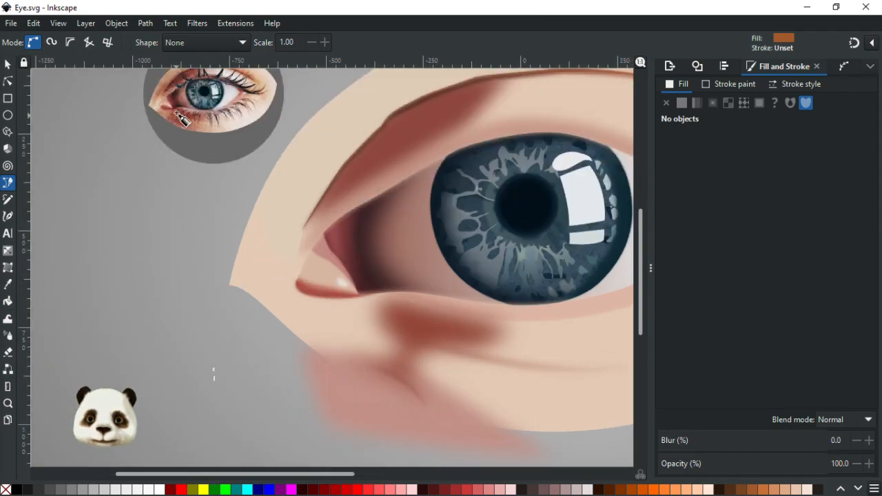
scroll(151, 104, "up", 3, "ctrl")
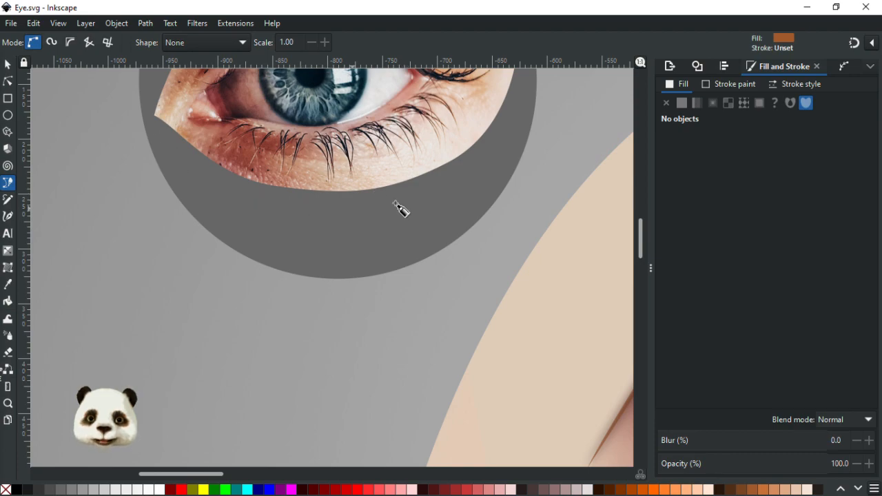
scroll(258, 171, "down", 2)
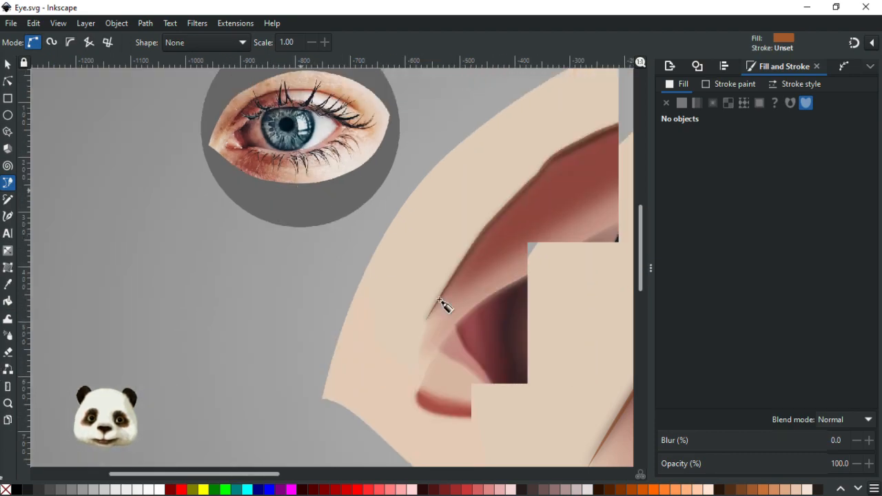
left_click_drag(472, 320, 259, 132)
scroll(273, 183, "down", 1)
left_click_drag(242, 216, 252, 290)
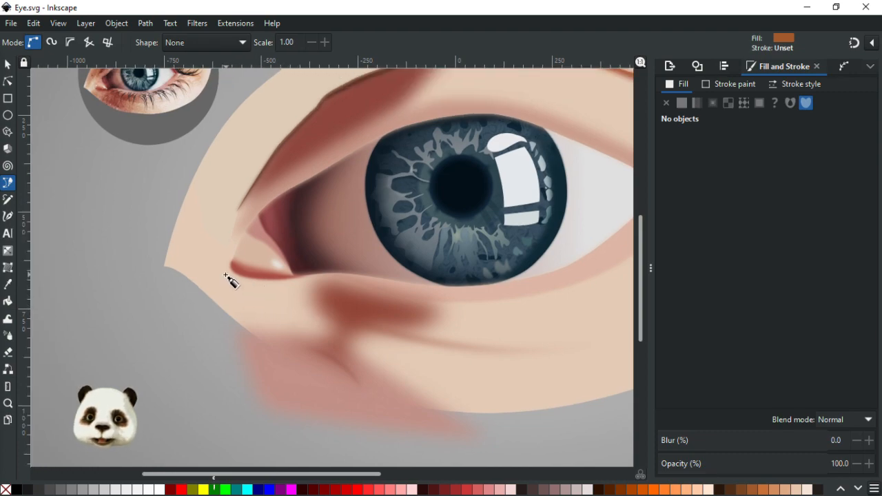
left_click(224, 272)
left_click_drag(268, 286, 315, 276)
key("ctrl+z")
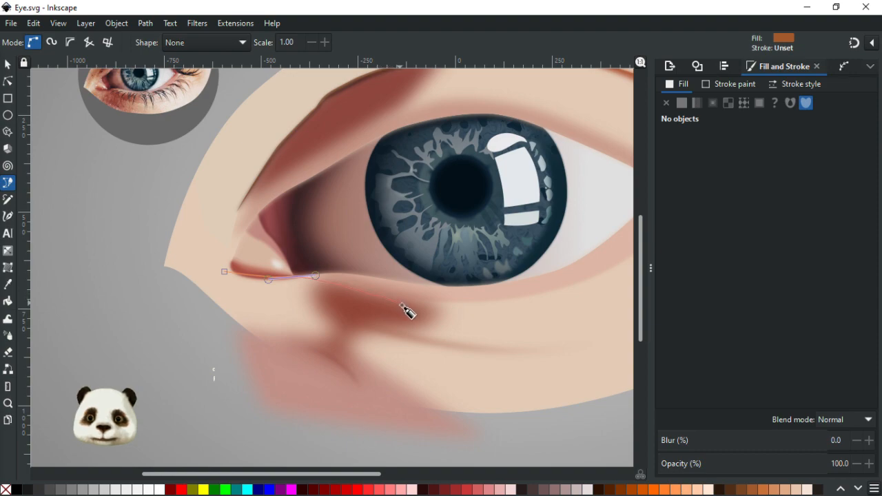
left_click_drag(350, 276, 417, 373)
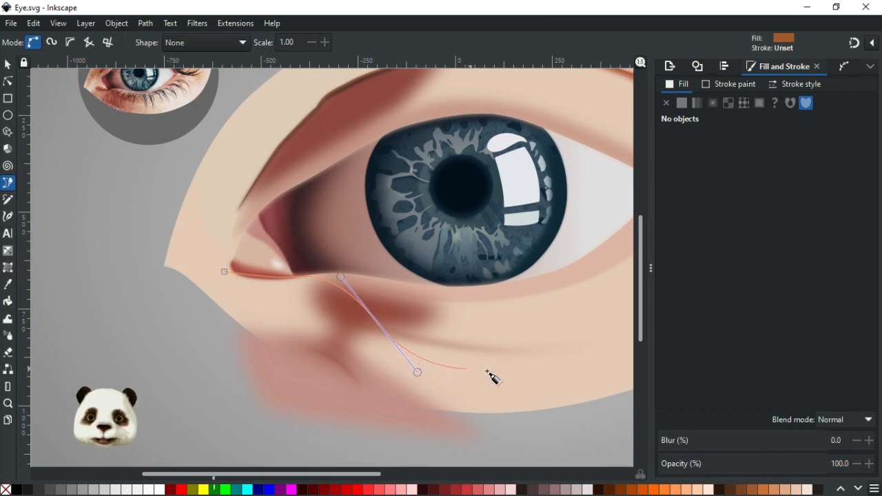
left_click(618, 411)
left_click_drag(384, 423, 297, 394)
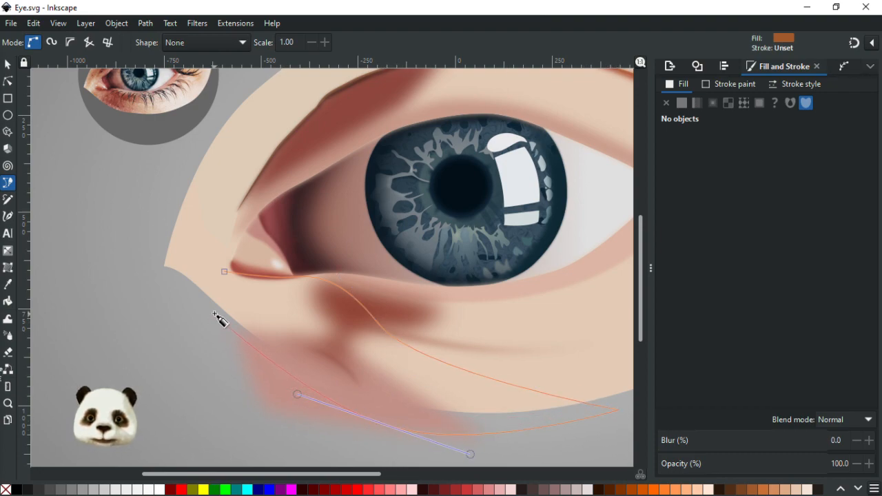
left_click_drag(215, 311, 229, 238)
Step: Fill the under-eye shape with a linear gradient of colours sampled from the reference photo, bd8368 at the inner corner to ddc3b3 along the lower edge
key("d")
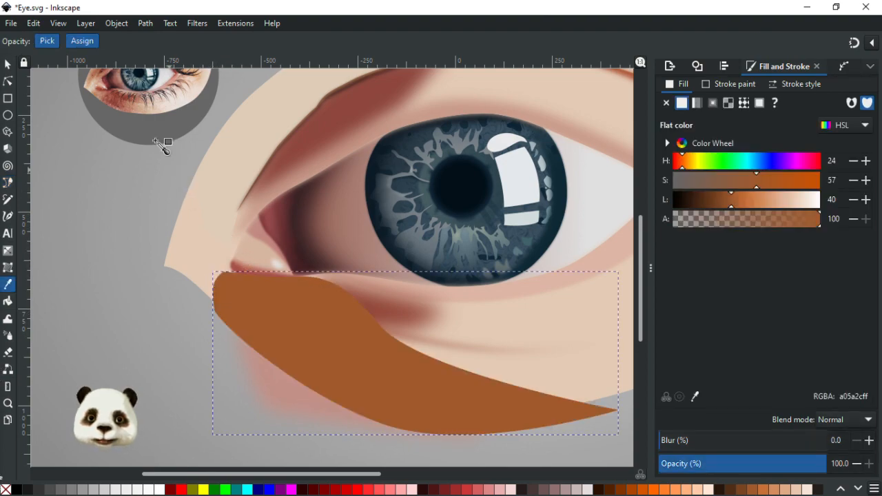
left_click(97, 93)
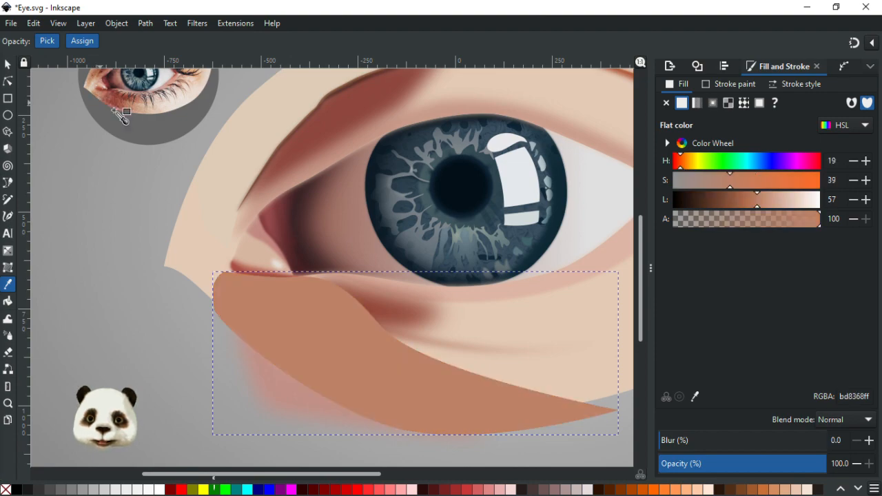
key("g")
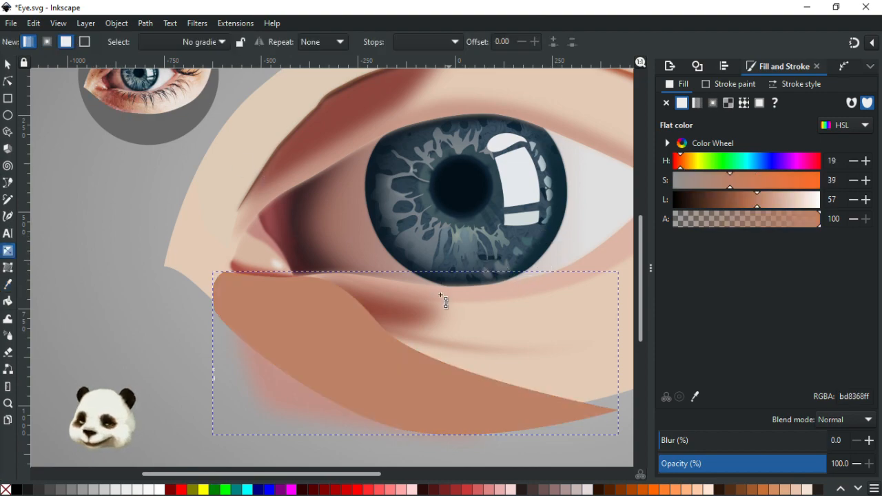
left_click_drag(233, 297, 486, 408)
left_click(486, 409)
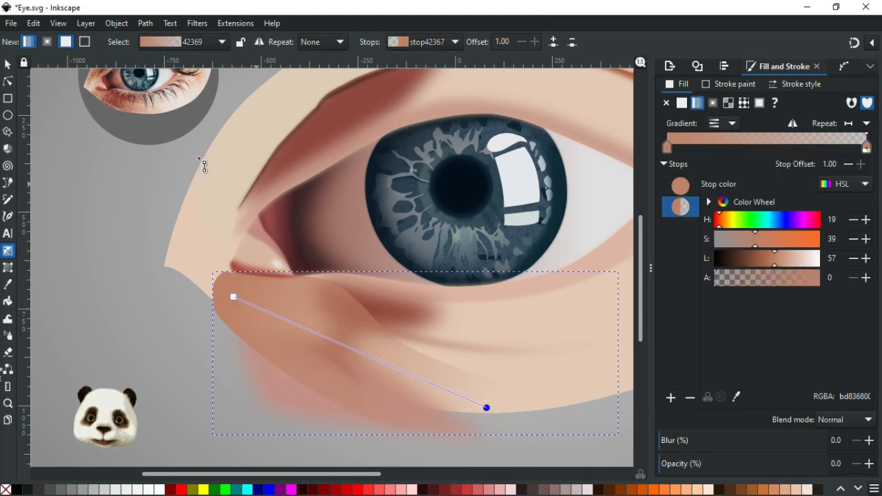
key("d")
left_click(154, 117)
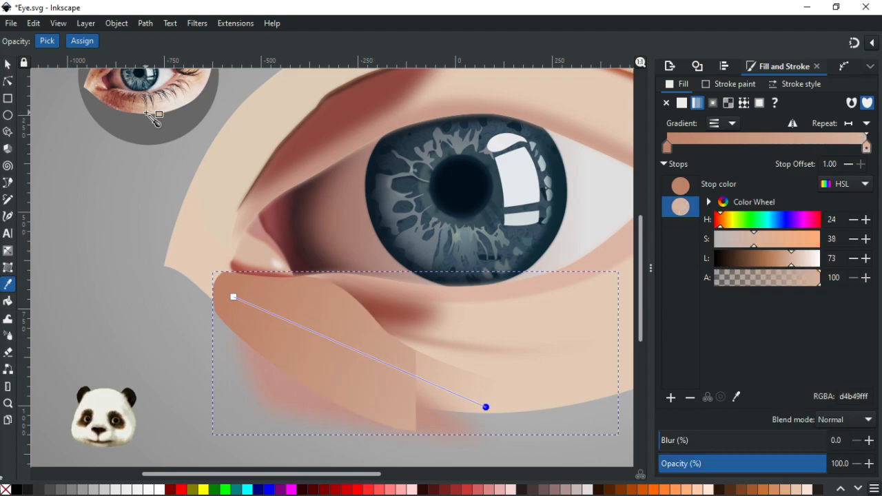
left_click(160, 119)
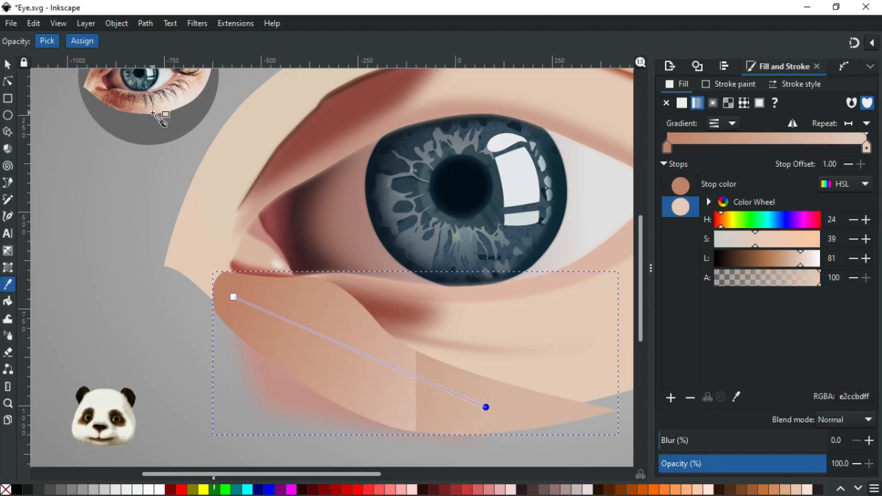
left_click(154, 119)
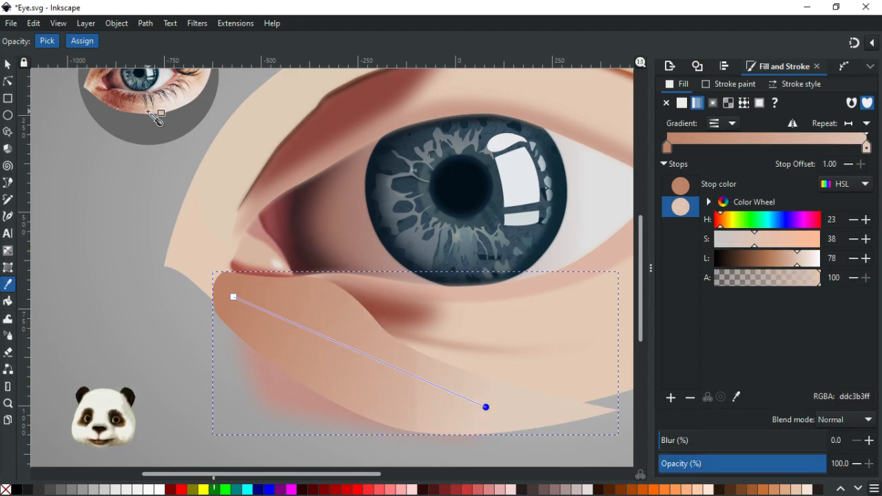
Step: Lower the gradient shape beneath the reddish under-eye shadows and set its blur to 30%
left_click(8, 64)
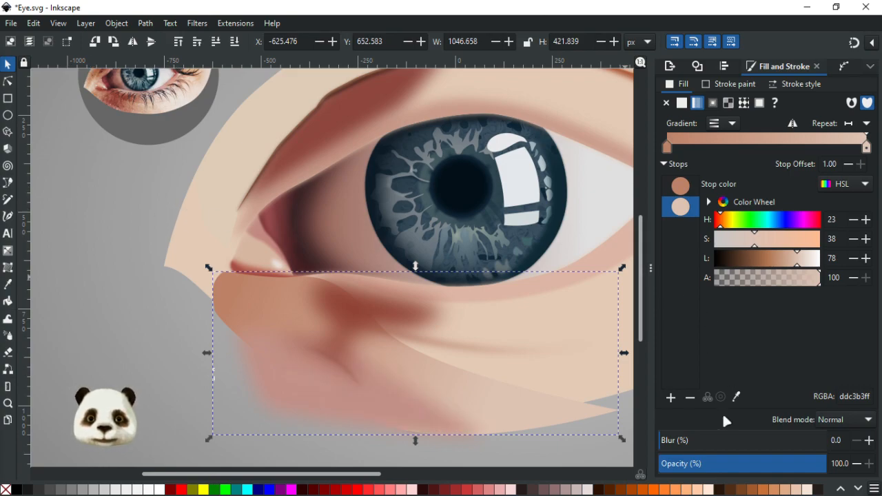
left_click(716, 441)
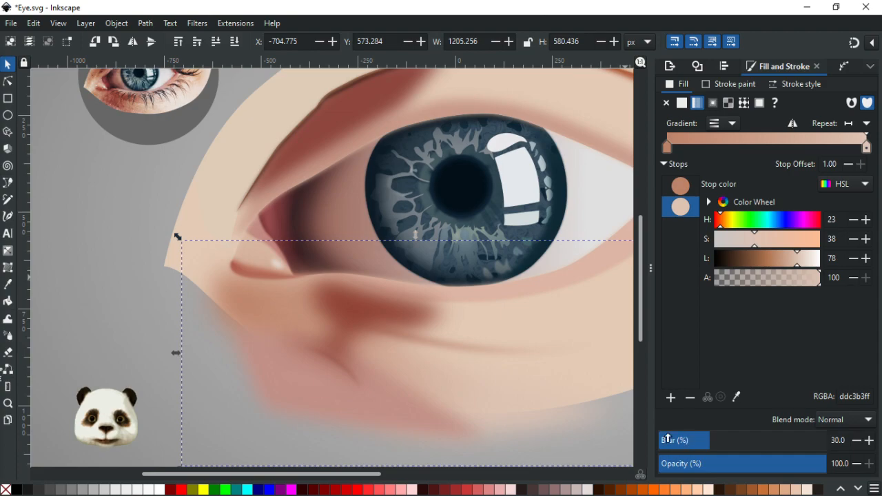
scroll(555, 378, "down", 2, "ctrl")
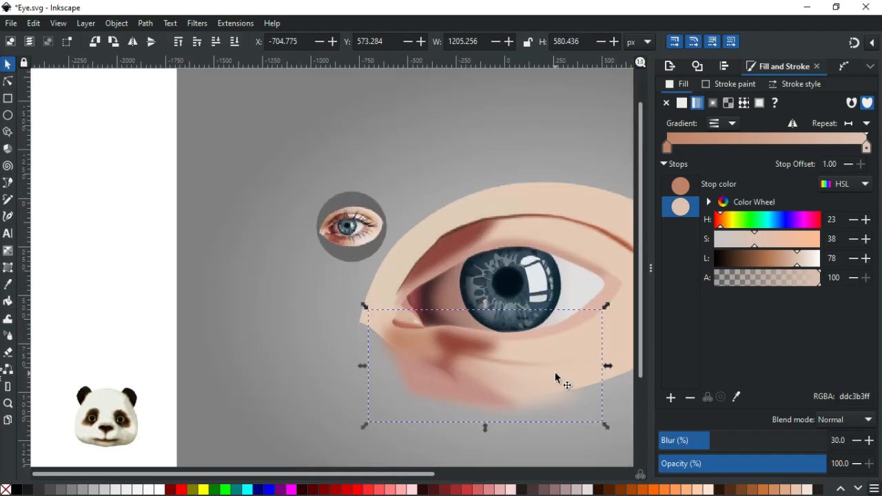
scroll(548, 382, "down", 1, "ctrl")
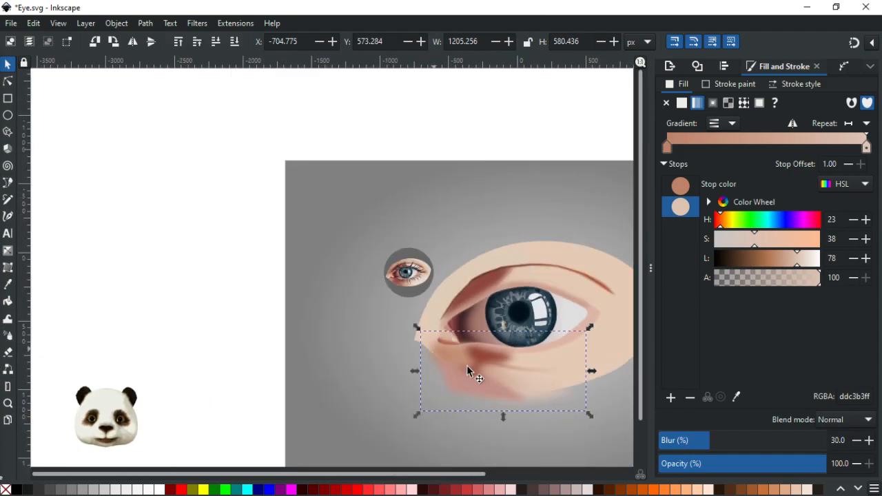
scroll(559, 410, "up", 1, "ctrl")
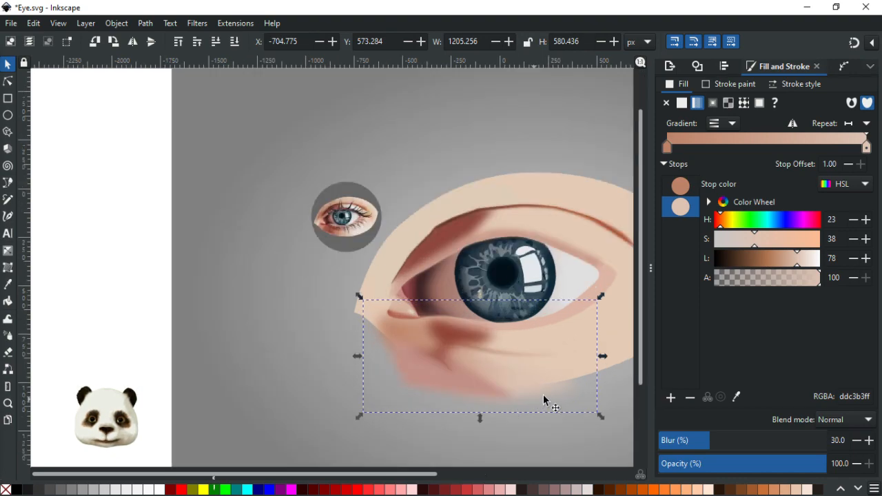
Step: Recolour the under-eye gradient's lower-edge stop with a sampled skin tone lightened to d9bda6, and save the drawing
key("g")
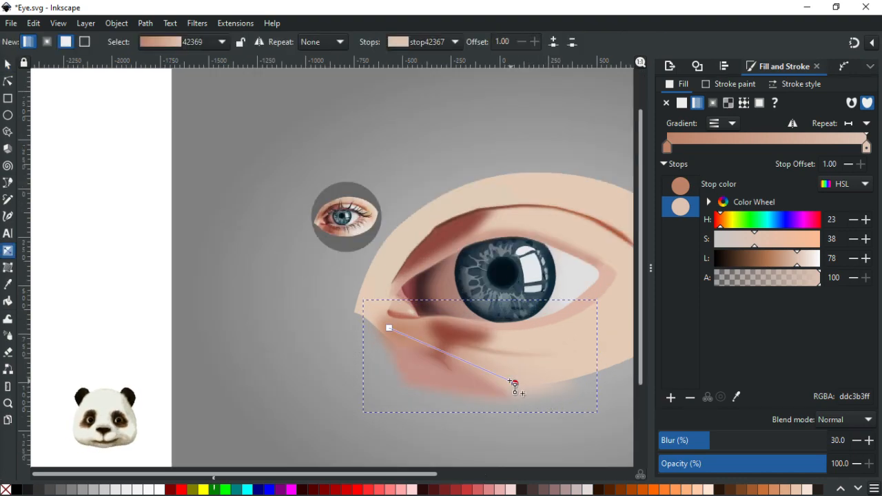
scroll(373, 255, "up", 2, "ctrl")
key("d")
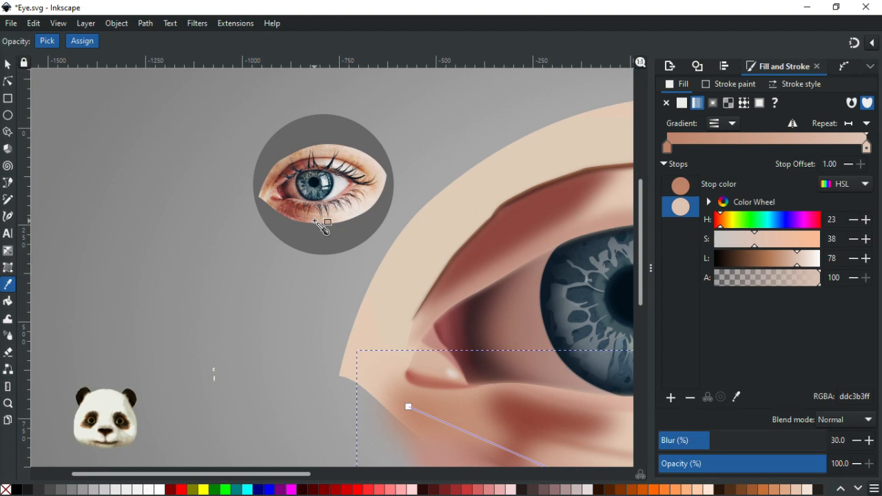
left_click(416, 288)
scroll(416, 288, "down", 1, "ctrl")
scroll(370, 279, "right", 4)
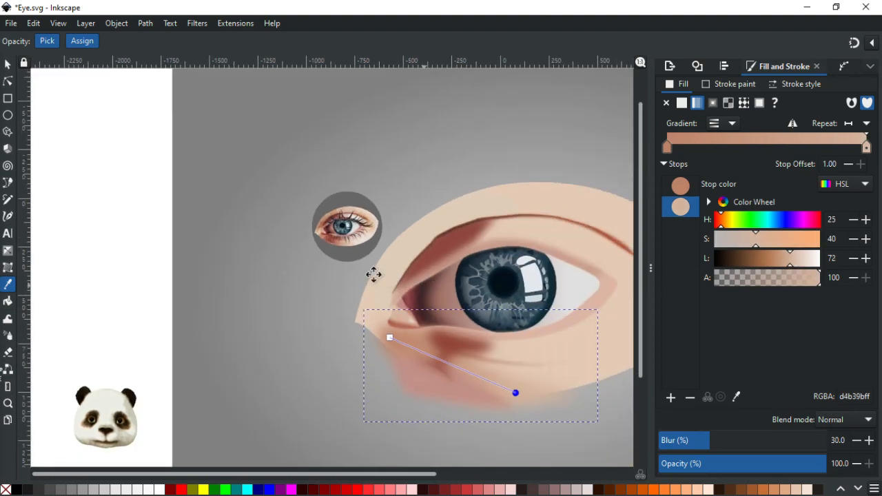
scroll(308, 259, "up", 1)
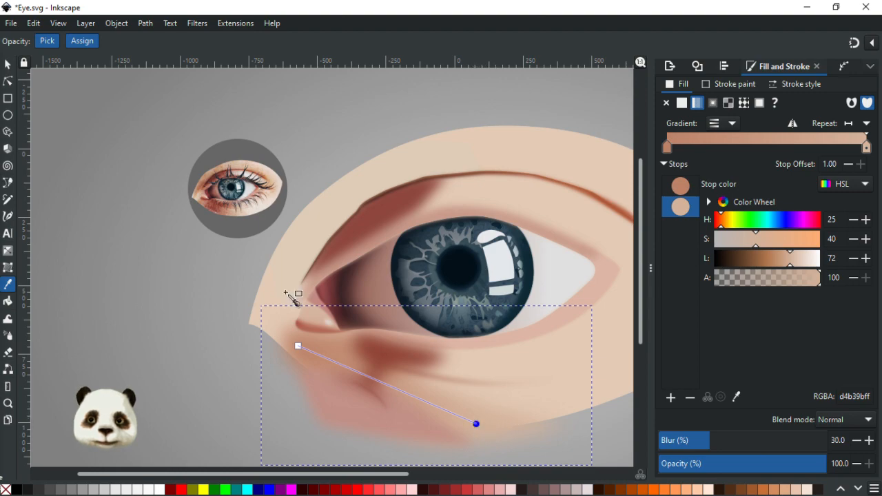
left_click_drag(791, 265, 794, 266)
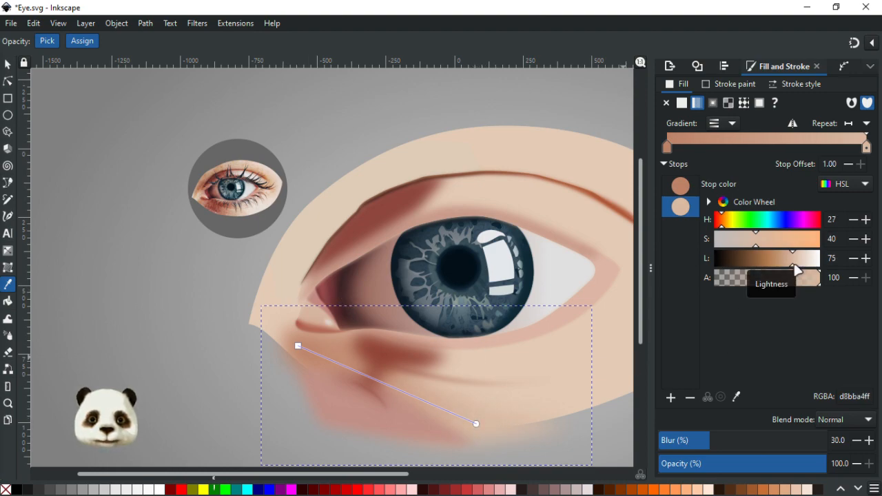
key("ctrl+s")
left_click(8, 64)
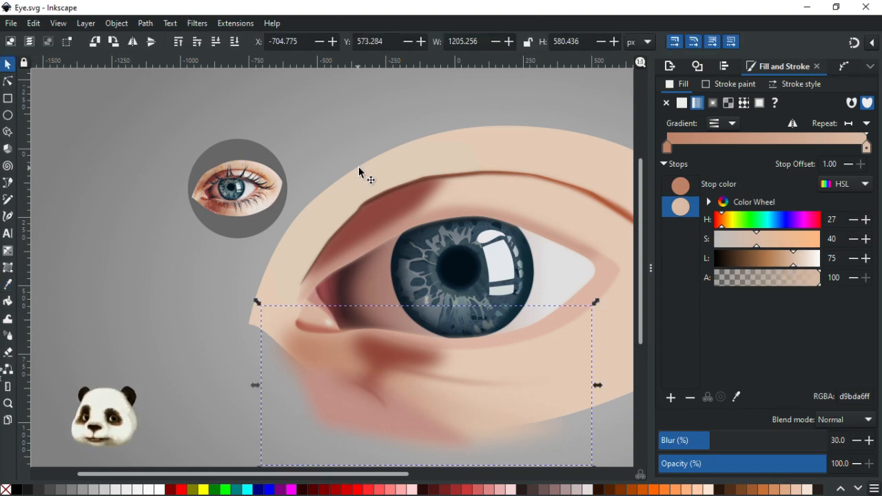
Step: Draw a closed curved shape with the Pen tool on the inner-corner skin, running from the pointed tip up between the skin's outer edge and the eyelid crease
key("F11")
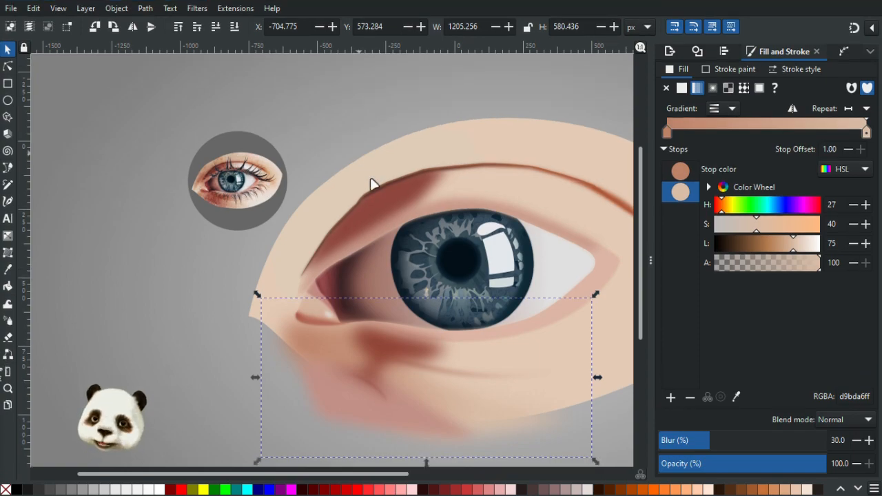
scroll(372, 192, "right", 4)
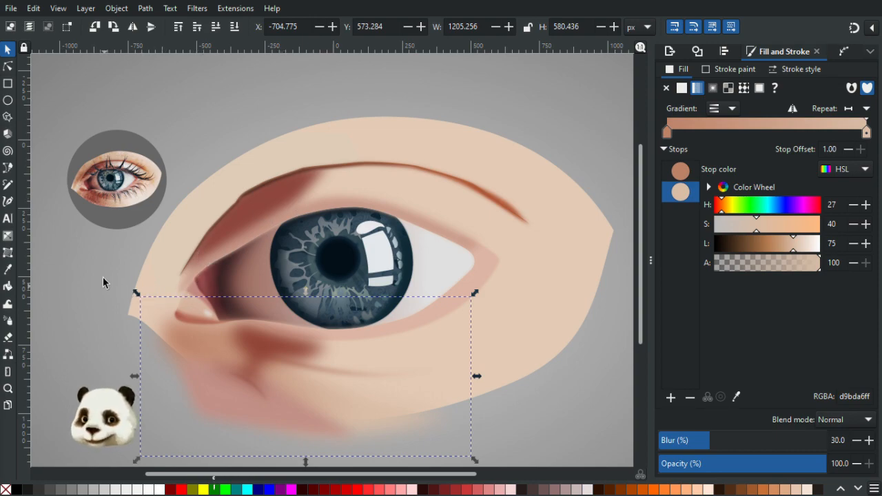
scroll(103, 277, "up", 1)
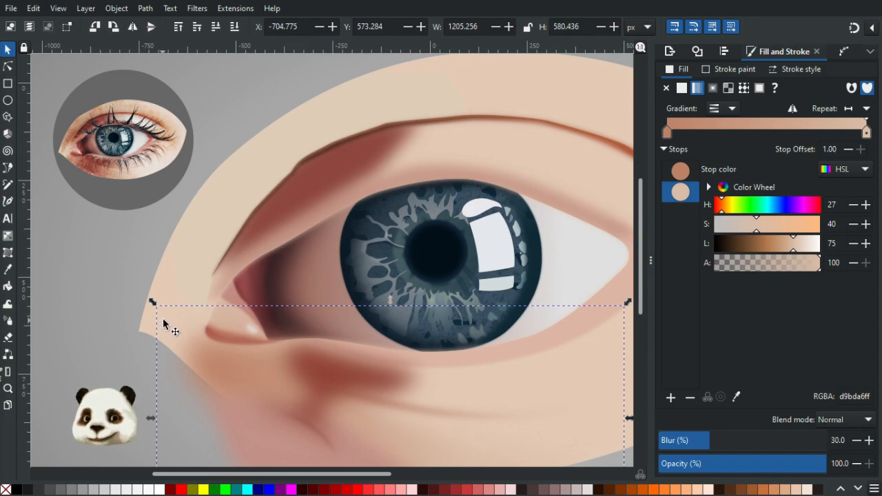
left_click(85, 292)
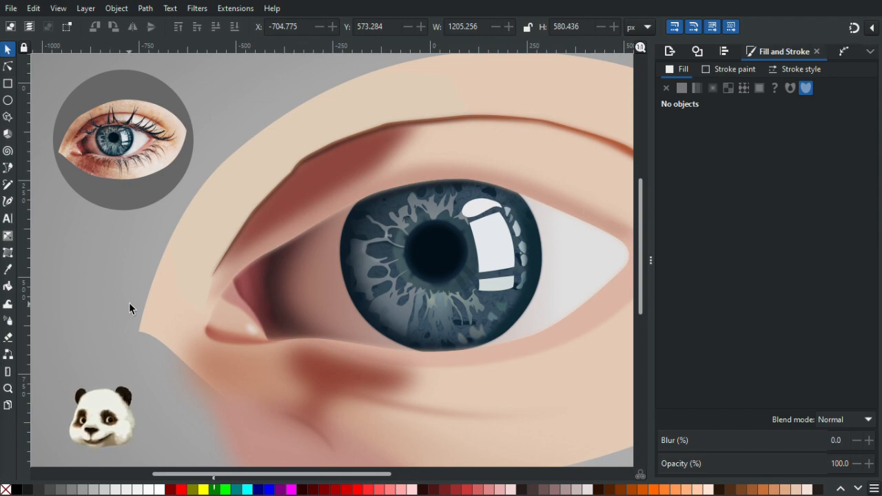
scroll(128, 285, "down", 1)
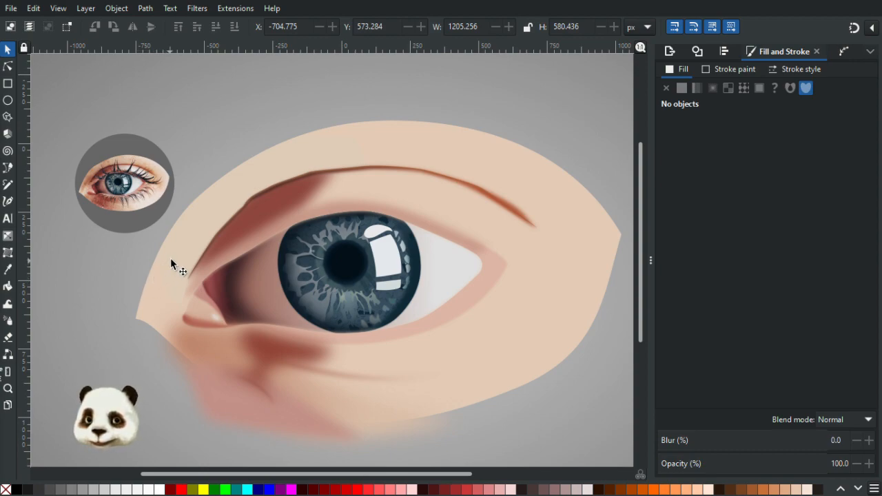
scroll(153, 300, "up", 1)
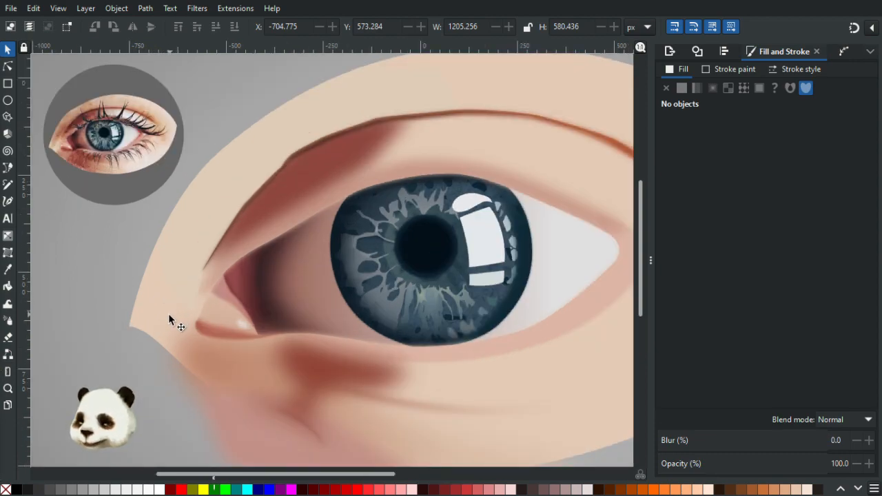
key("w")
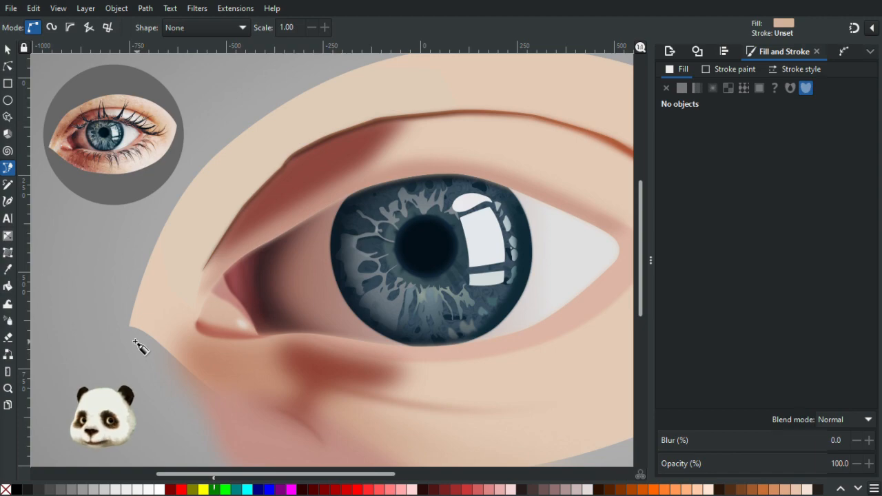
left_click(135, 340)
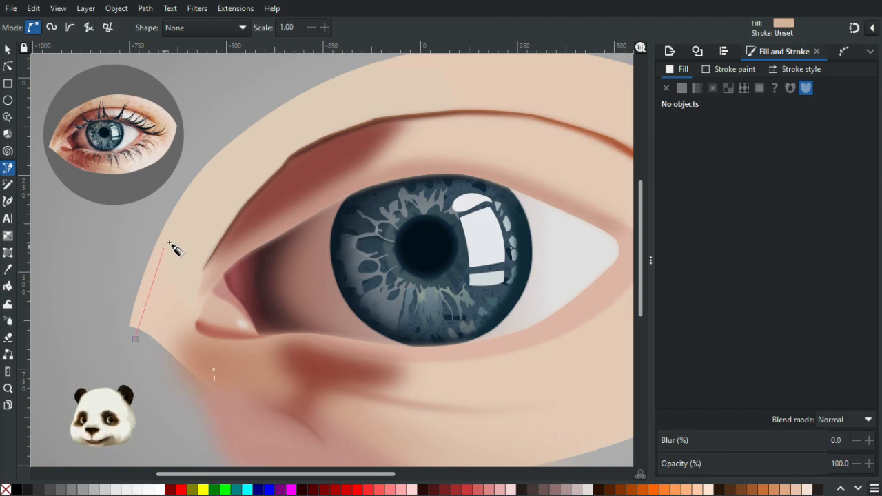
left_click_drag(167, 227, 177, 197)
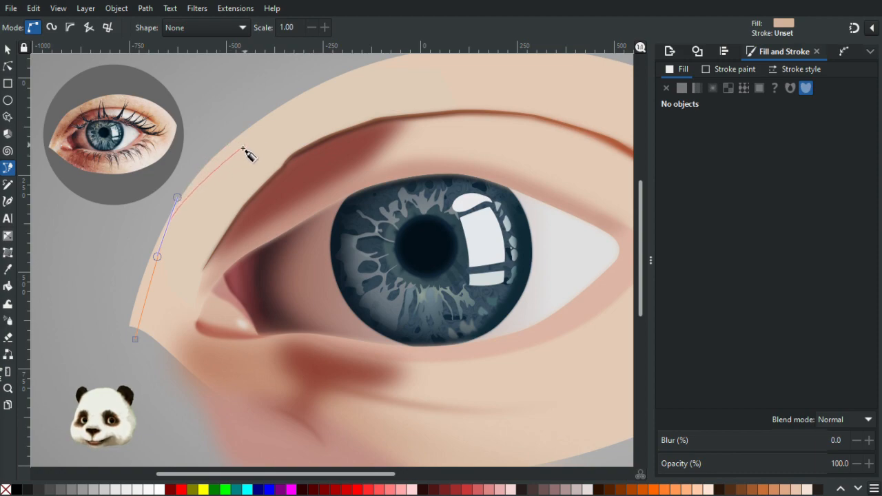
left_click_drag(232, 166, 254, 166)
left_click_drag(222, 229, 200, 261)
left_click_drag(135, 339, 138, 297)
Step: Fill the new inner-corner shape with the brown b07153 sampled from the reference photo and blur it 40%
key("d")
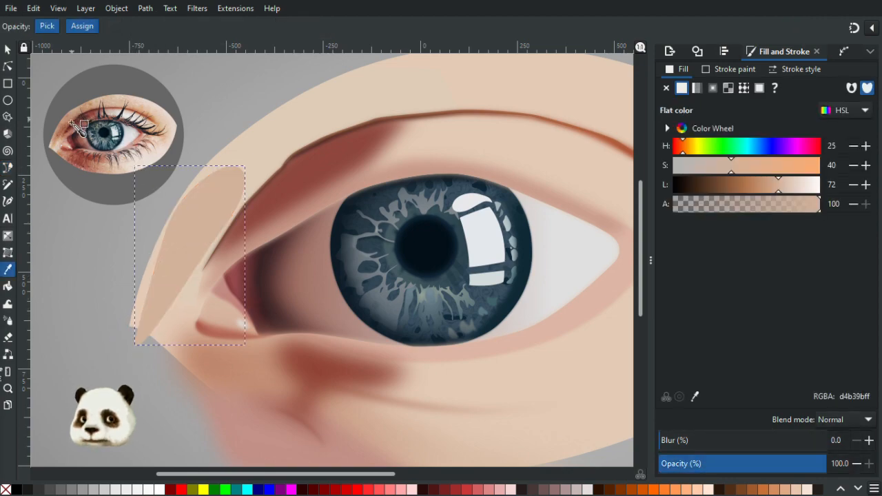
left_click(59, 135)
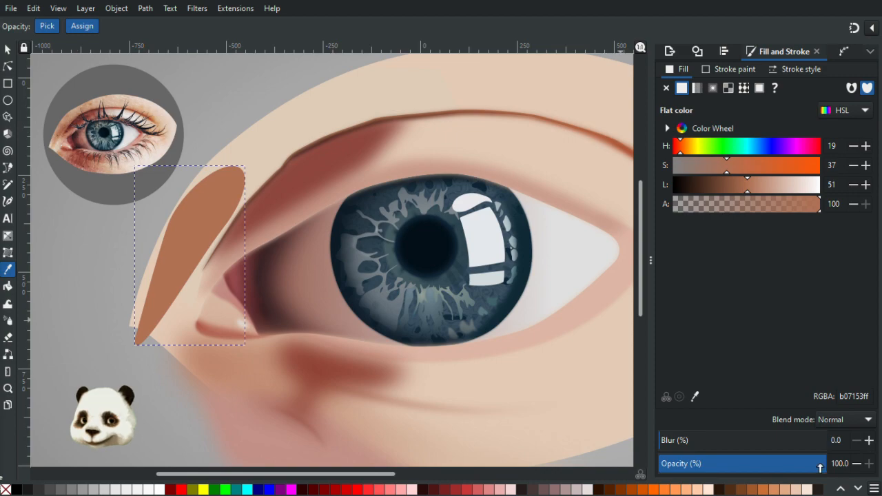
left_click_drag(705, 440, 745, 444)
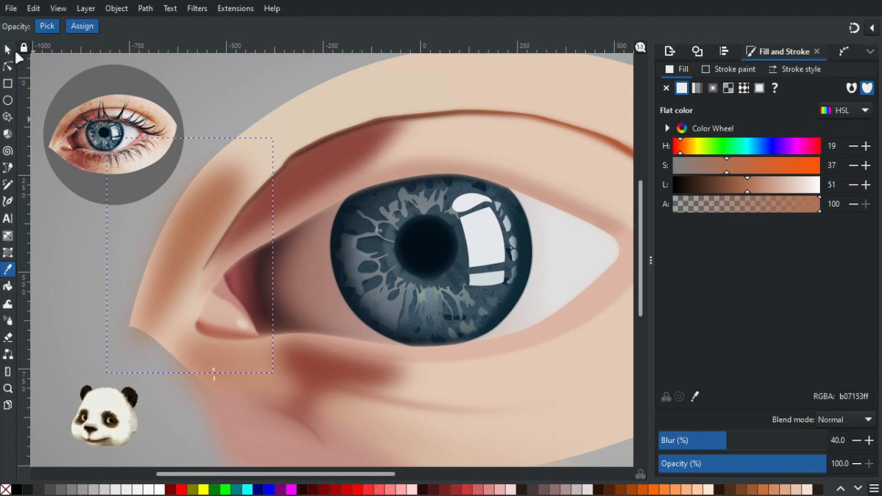
Step: Try to scale the blurred brown inner-corner shape down about its centre
left_click(11, 53)
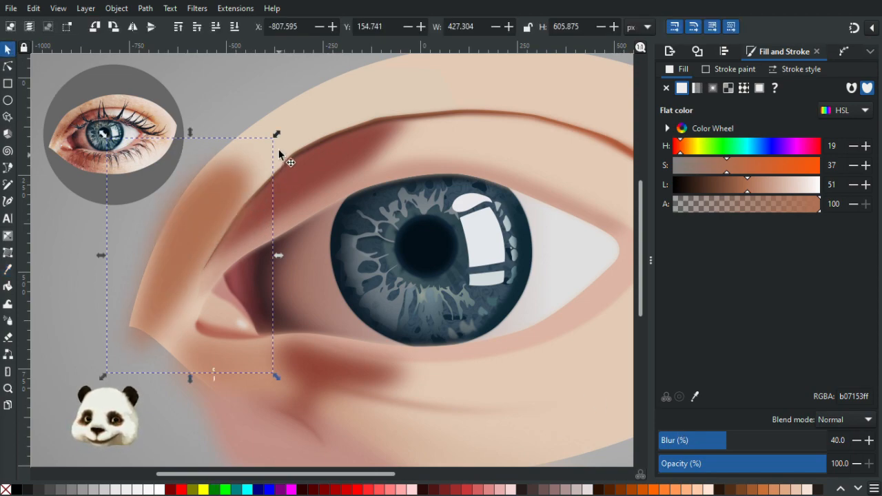
left_click_drag(274, 138, 272, 142)
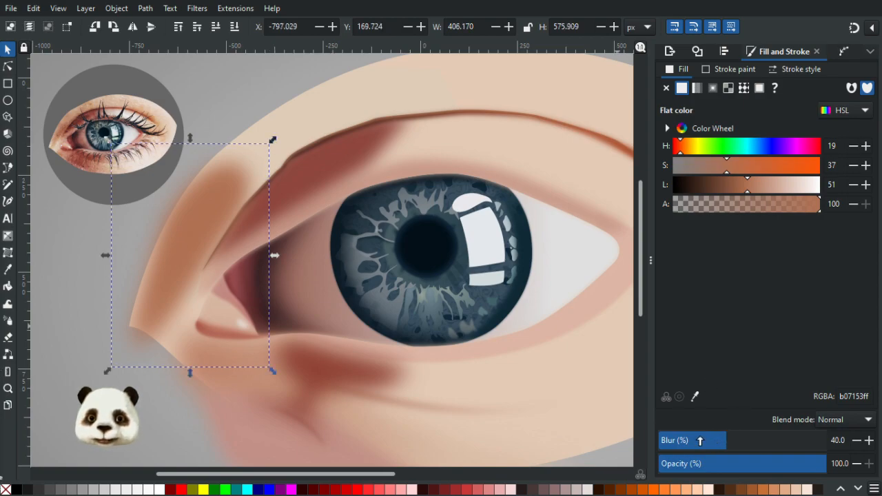
left_click_drag(274, 137, 272, 160)
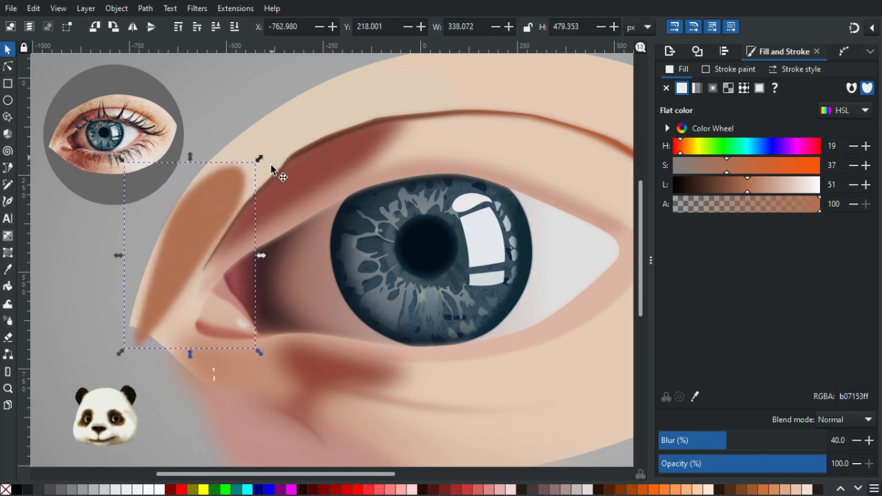
Step: Lower the brown shape's blur to 20%, place a copy over the inner side of the iris, and select the original
left_click(744, 441)
left_click_drag(757, 439, 709, 439)
left_click_drag(211, 203, 326, 229)
left_click(233, 192)
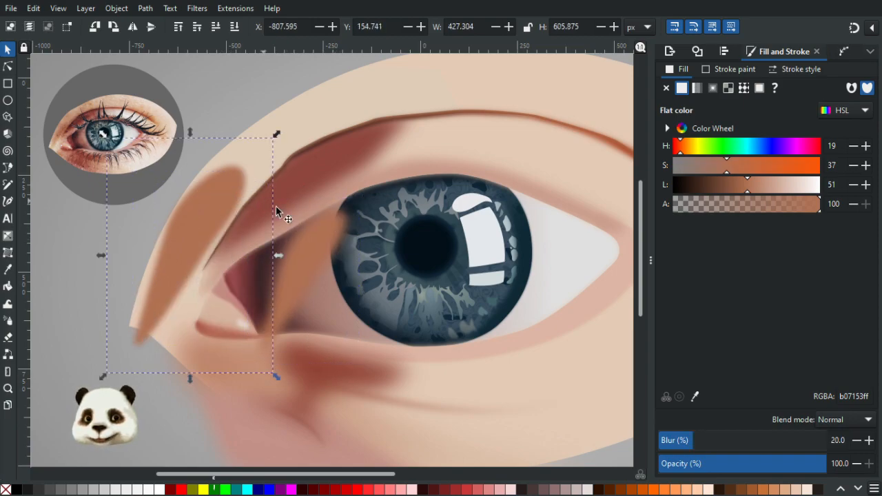
Step: Set the larger brown inner-corner shadow's blur to 40%, and undo a trial move of the smaller brown copy on top of it
left_click(726, 441)
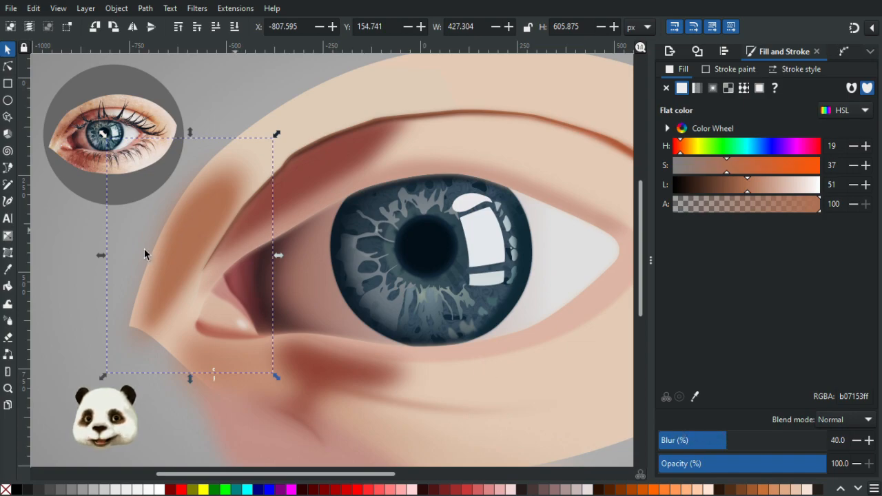
left_click(83, 316)
left_click(190, 239)
mouse_move(195, 236)
left_mouse_down()
mouse_move(118, 245)
mouse_move(191, 235)
left_mouse_up()
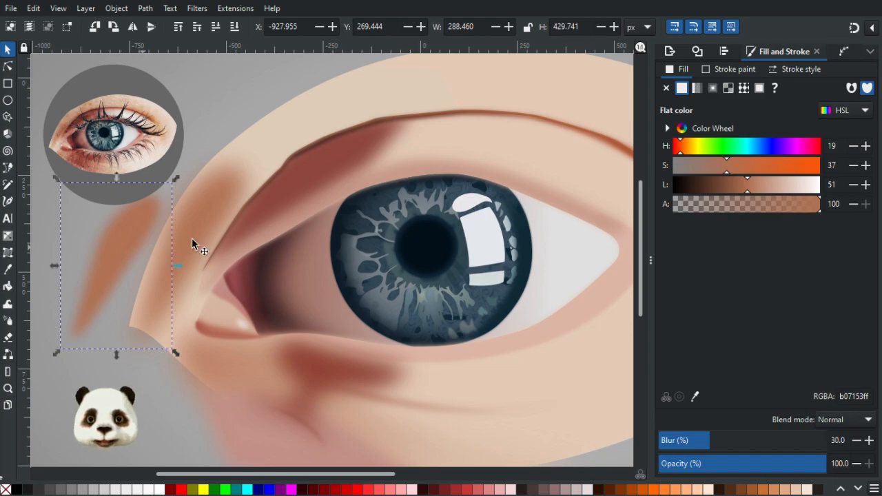
key("ctrl+shift+z")
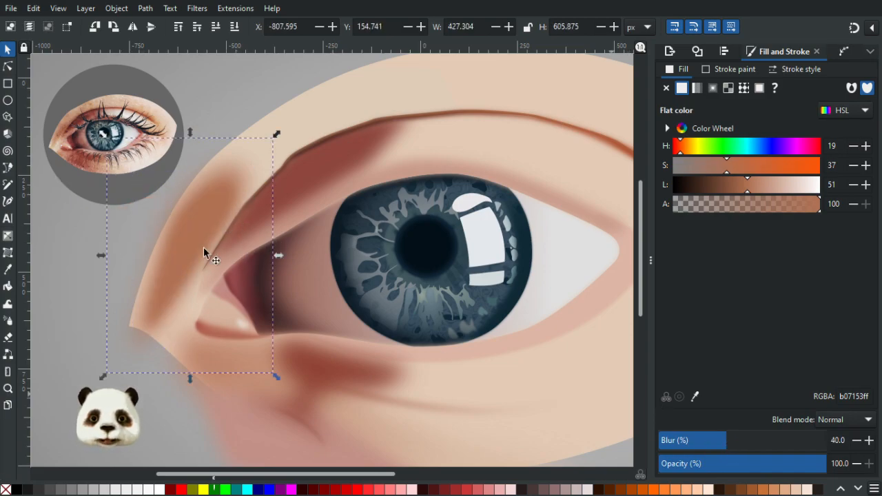
key("ctrl+z")
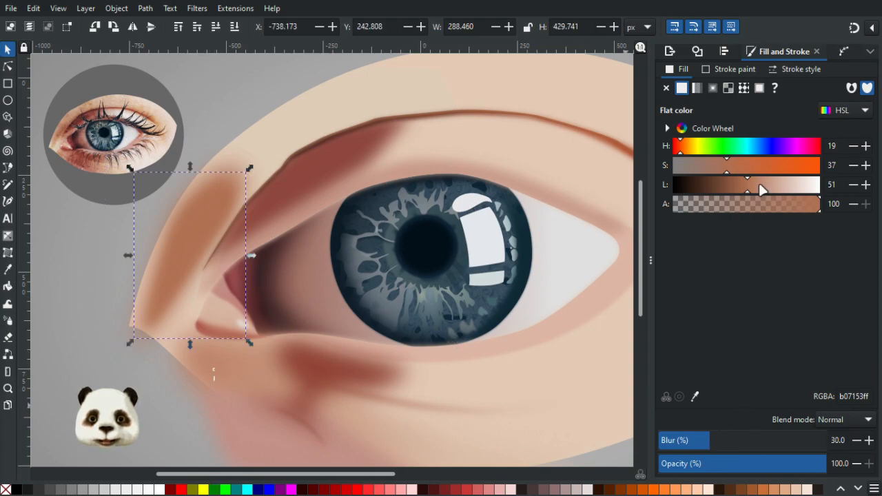
Step: Darken the smaller brown shadow's fill to lightness 47 and set its blur to 40%
left_click_drag(743, 190, 742, 190)
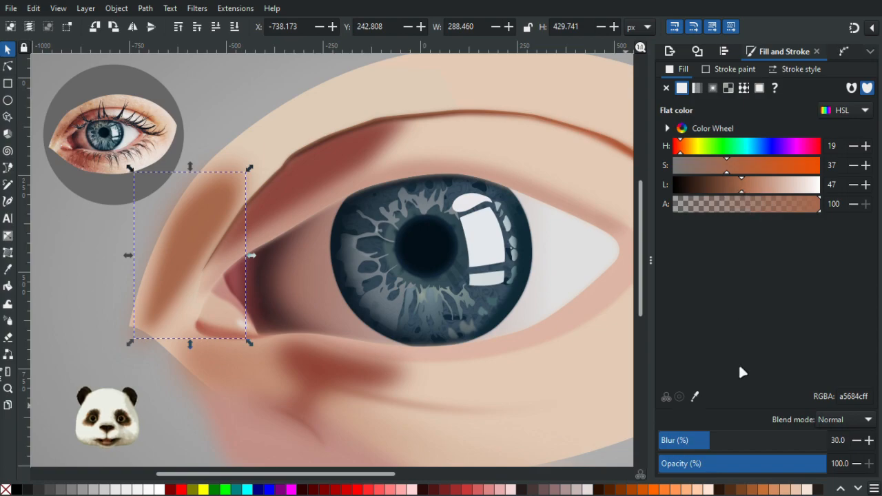
left_click(729, 442)
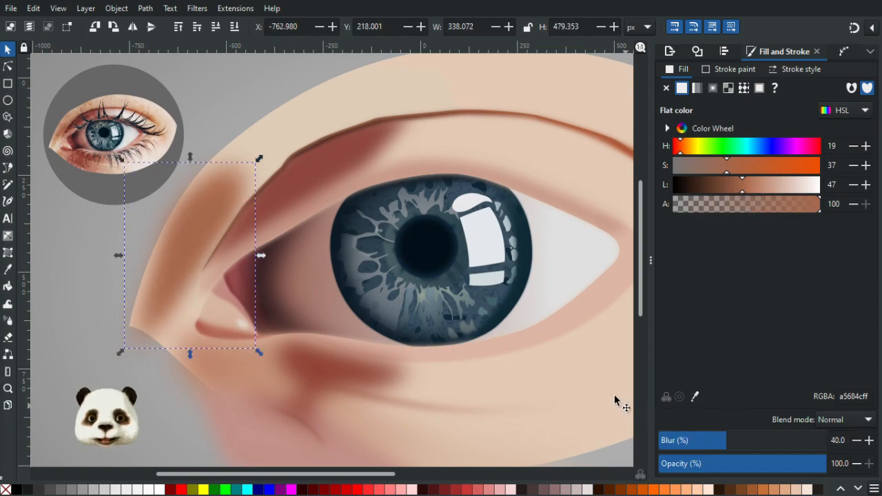
key("Escape")
Step: Reshape the larger brown shadow by shifting its outer side node and upper node to follow the brow contour
scroll(242, 98, "down", 2)
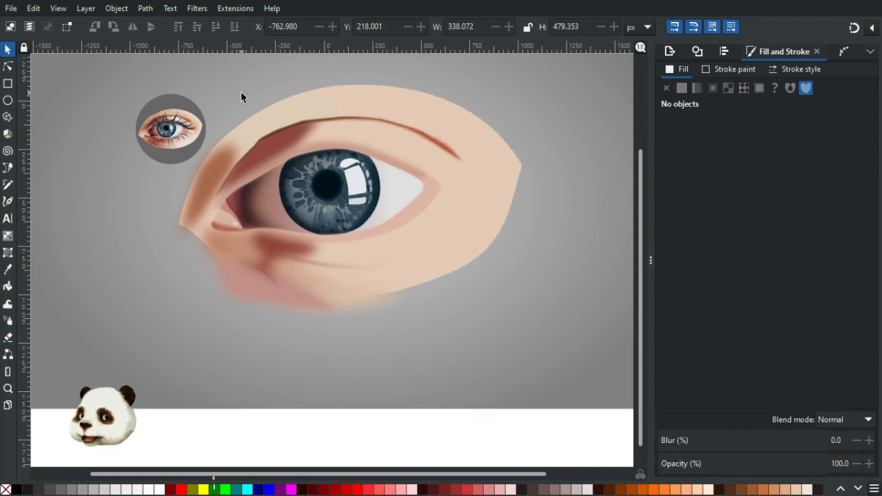
scroll(201, 138, "up", 3)
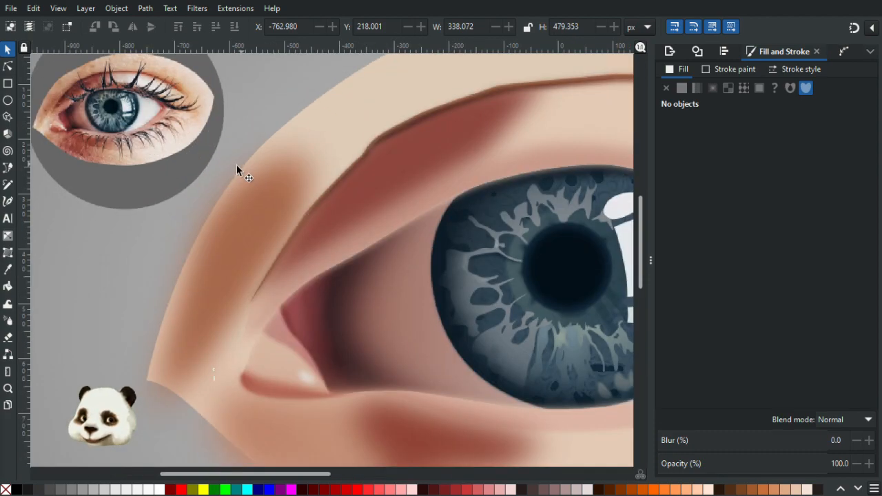
left_click(8, 66)
left_click(220, 250)
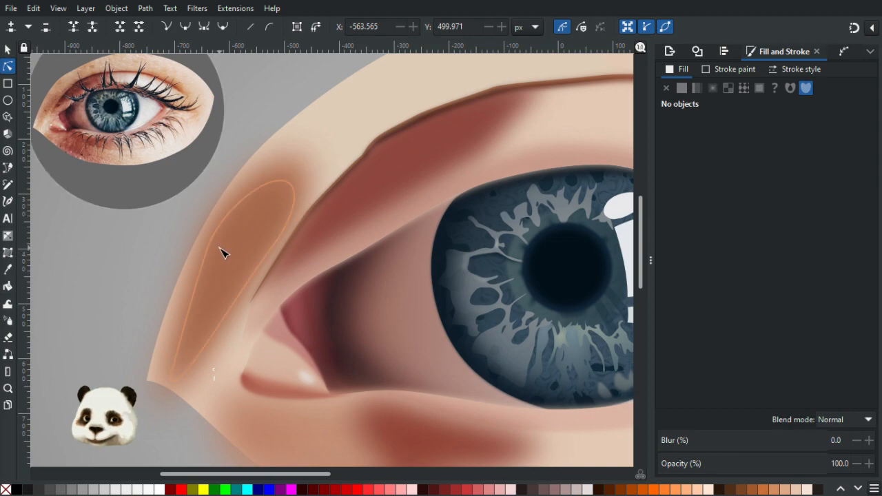
mouse_move(208, 249)
left_mouse_down()
mouse_move(218, 254)
mouse_move(206, 244)
mouse_move(207, 252)
left_mouse_up()
left_click(206, 249)
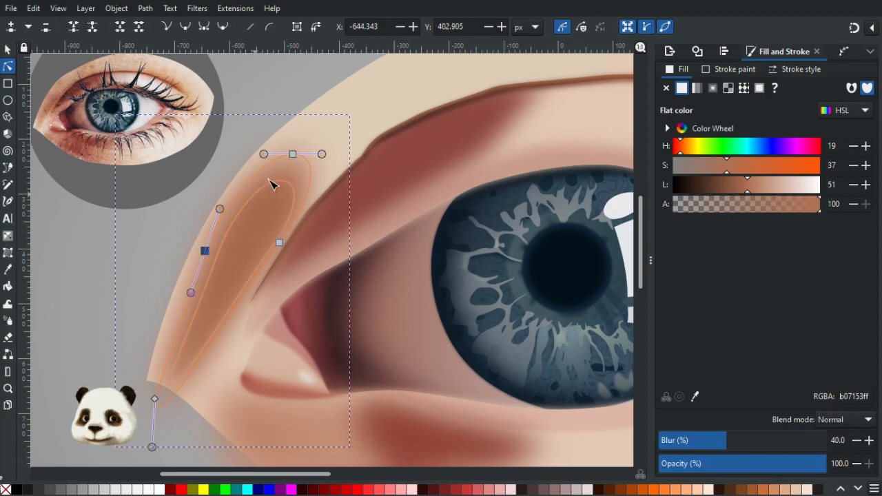
left_click_drag(298, 154, 305, 157)
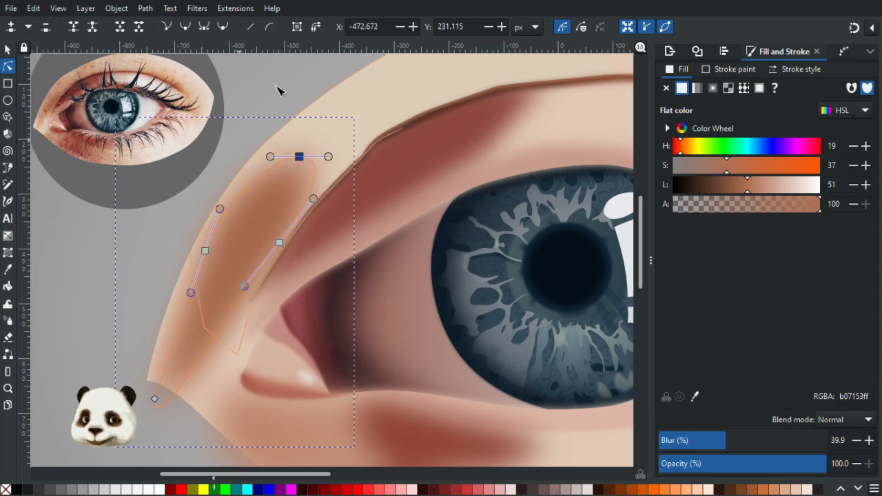
key("Escape")
Step: Reduce the opacity of the darker brown shadow at the inner eye corner to 80%
scroll(292, 92, "down", 3)
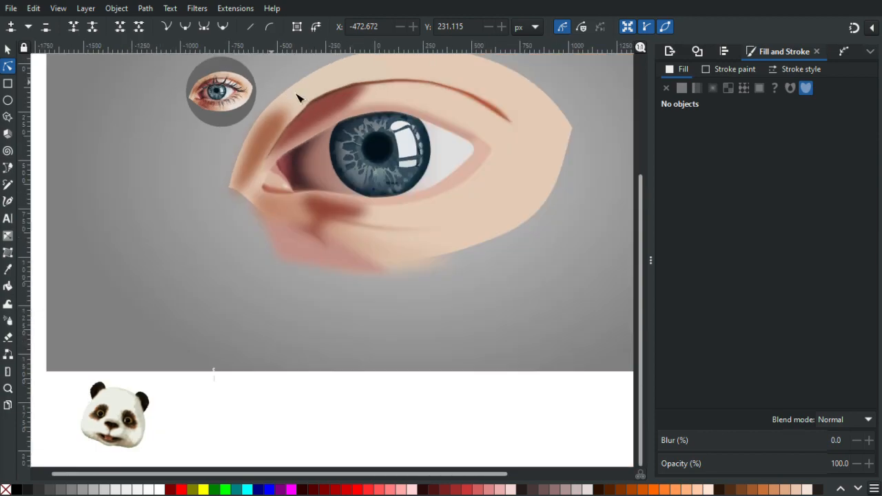
left_click(270, 140)
left_click_drag(808, 468, 792, 467)
left_click(345, 391)
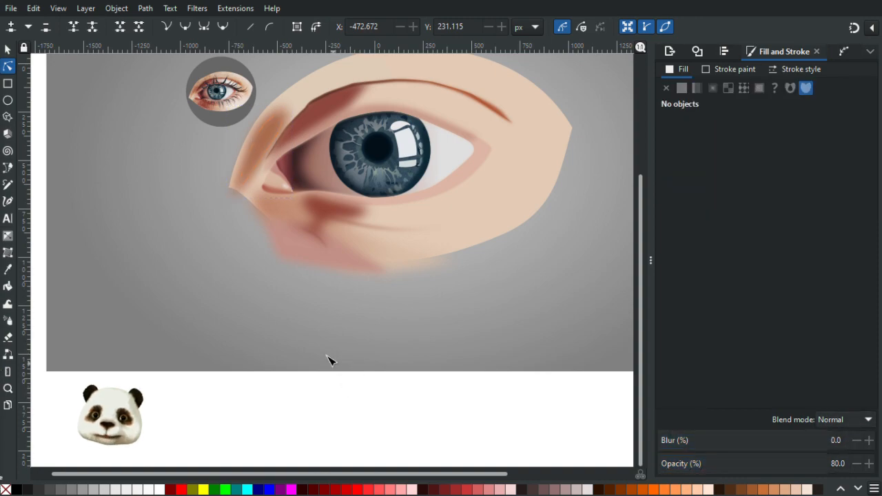
Step: Examine the brown shading at the inner eye corner close up and from afar against the reference photo
scroll(250, 246, "up", 3, "ctrl")
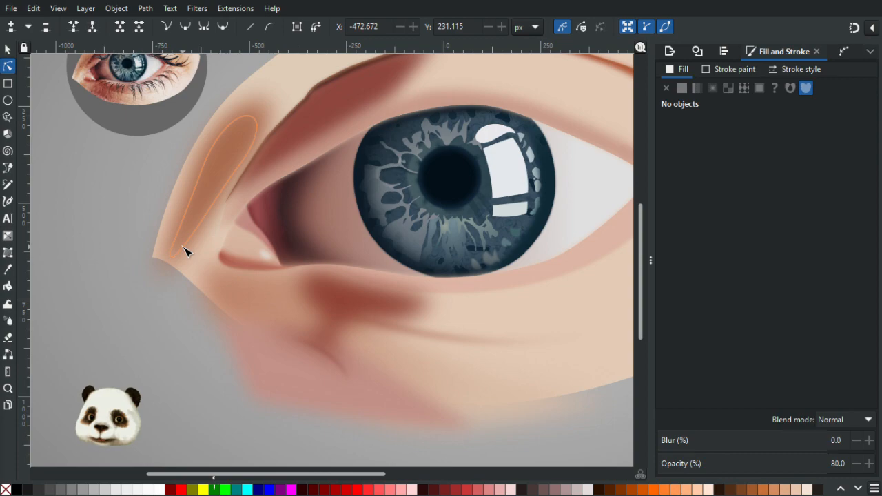
scroll(175, 275, "up", 5)
scroll(175, 275, "right", 2)
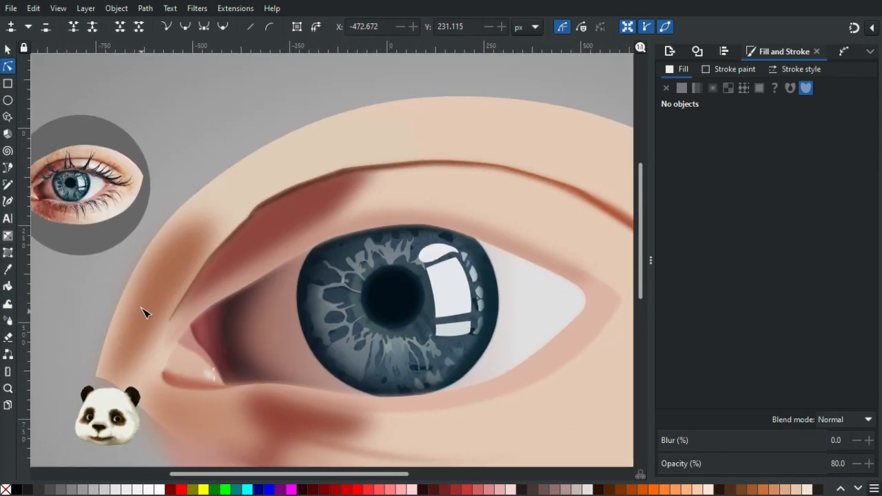
left_click_drag(134, 298, 223, 288)
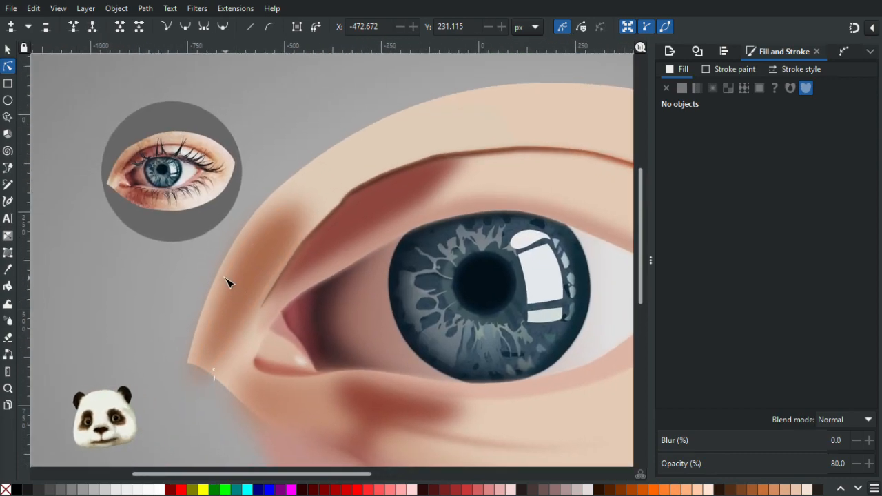
left_click_drag(269, 238, 195, 260)
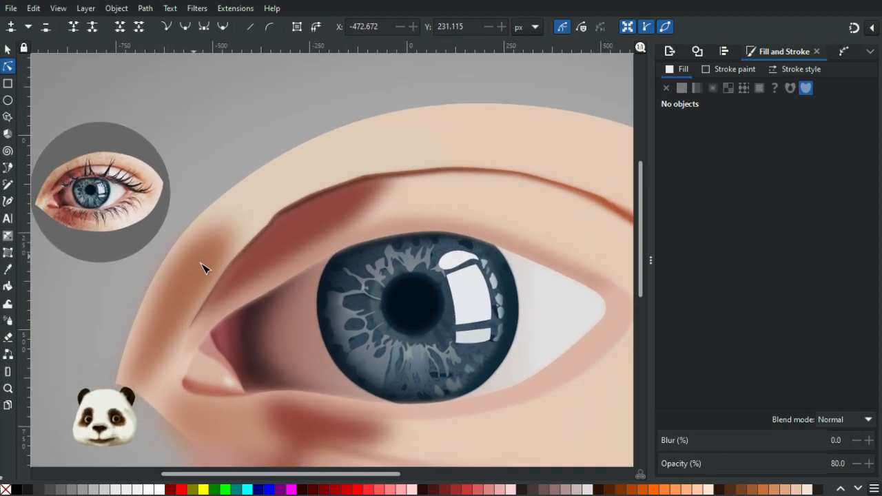
scroll(269, 303, "down", 3)
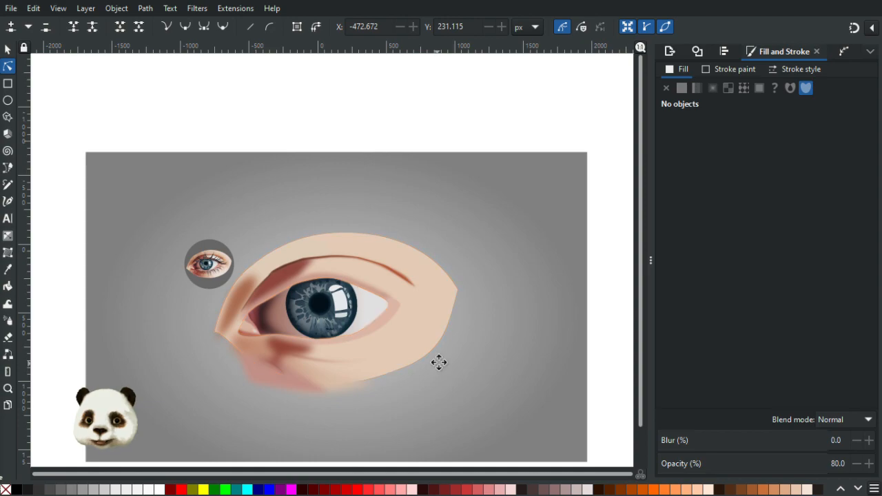
scroll(438, 364, "up", 1)
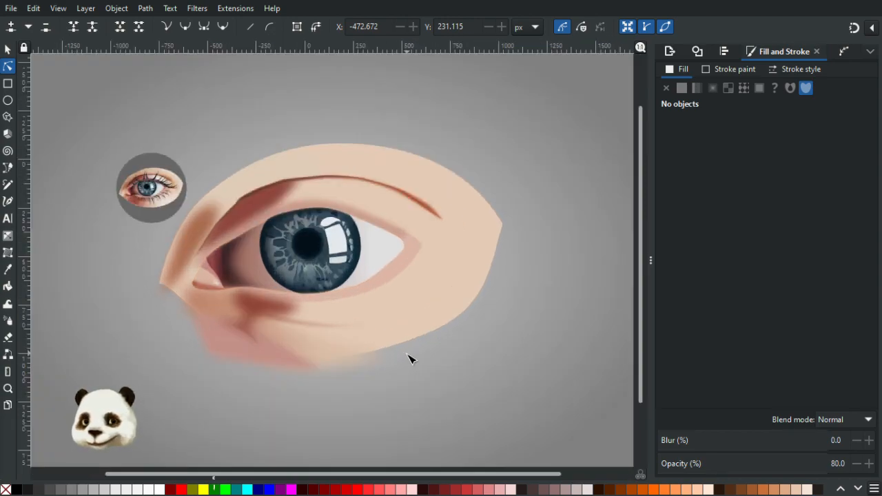
Step: Draw a large closed curved shape over the outer lower eyelid and cheek, extending past the skin edge, with the Pen tool
key("b")
scroll(338, 368, "up", 1)
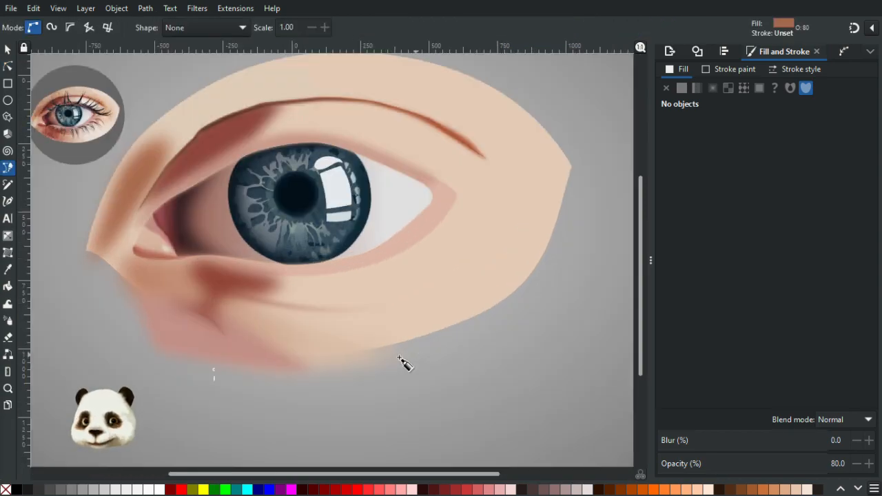
left_click(305, 313)
left_click_drag(411, 260, 439, 236)
left_click_drag(590, 257, 607, 312)
left_click_drag(386, 391, 305, 384)
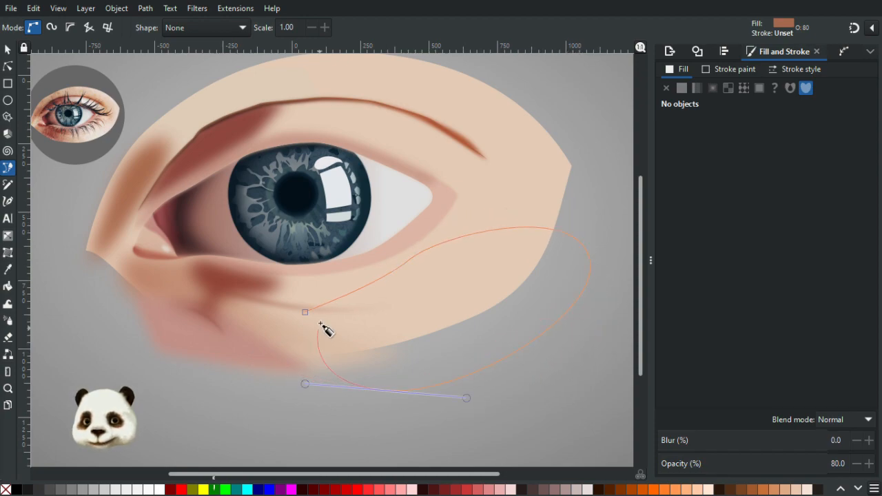
left_click_drag(305, 313, 331, 299)
key("BackSpace")
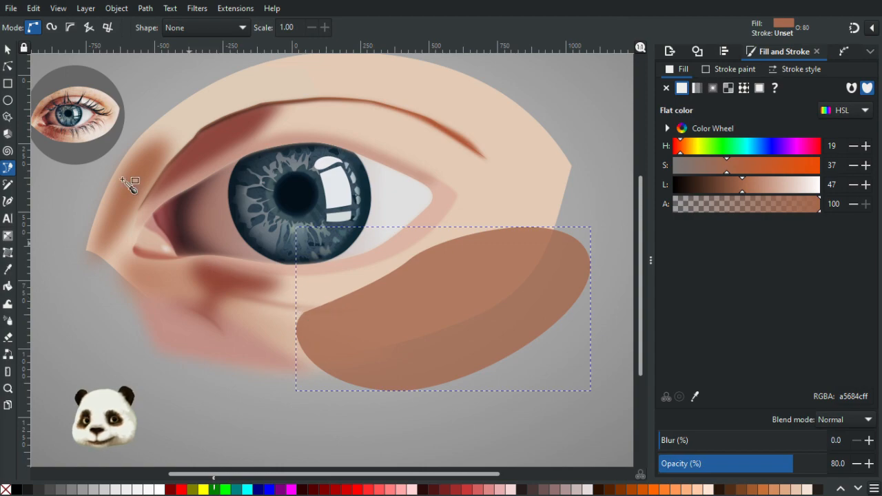
Step: Fill the new cheek shape with light beige e6dace sampled from the reference photo, with 20% blur and 100% opacity
key("d")
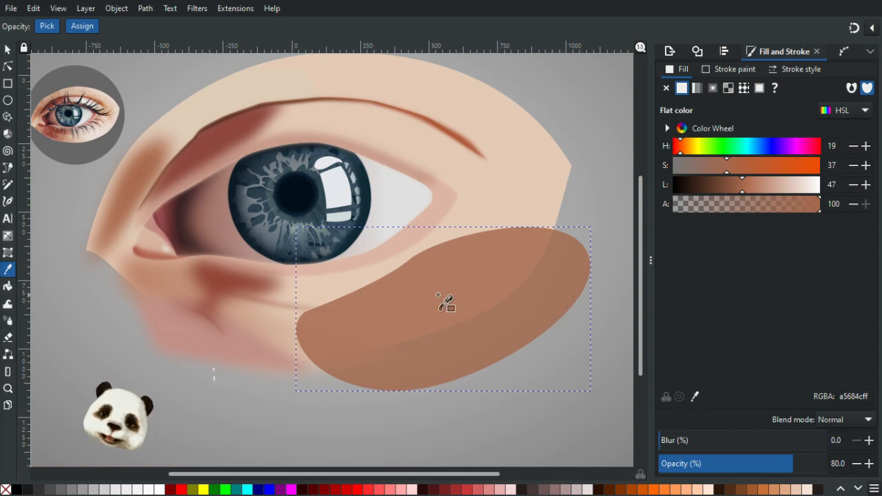
left_click(96, 138)
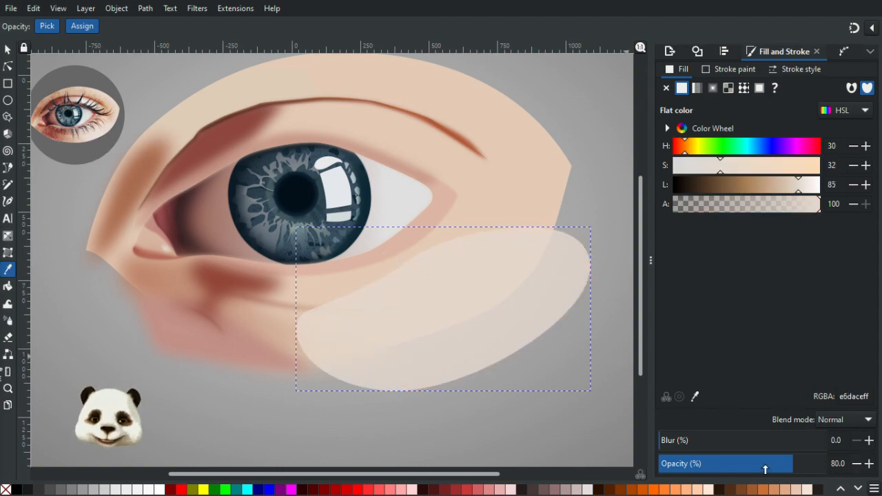
left_click(693, 440)
left_click_drag(800, 468, 881, 463)
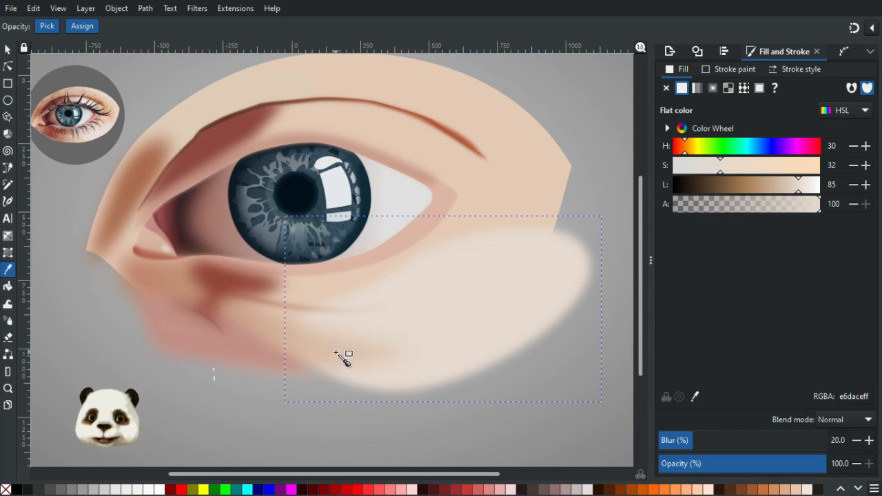
Step: Apply a linear gradient from the cheek shape's outer end inward, with the inner stop sampled from the reference photo as d6bca8
key("g")
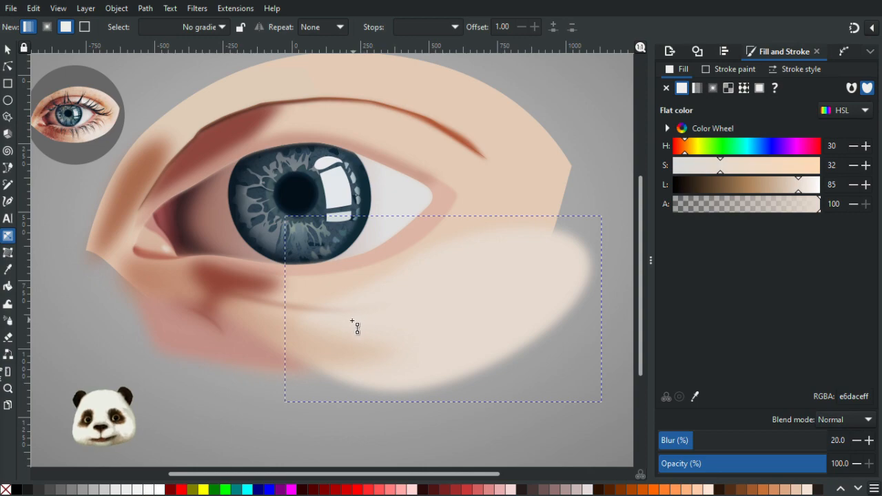
left_click_drag(528, 268, 331, 326)
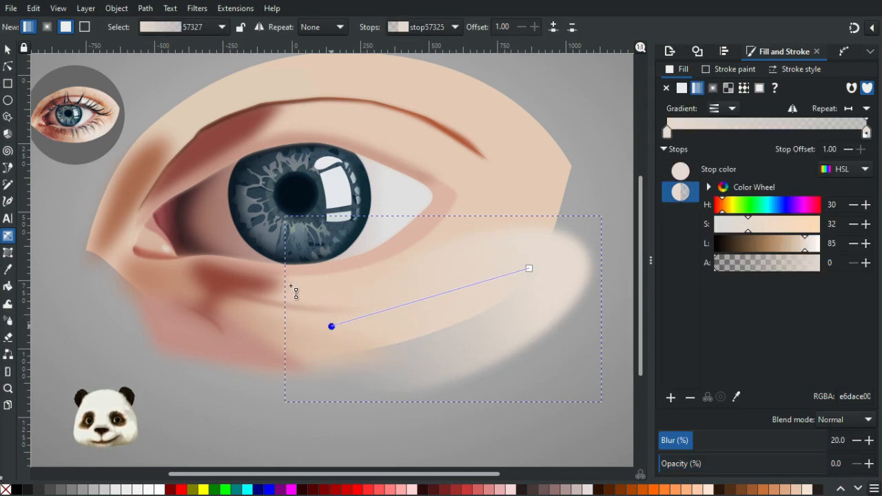
key("d")
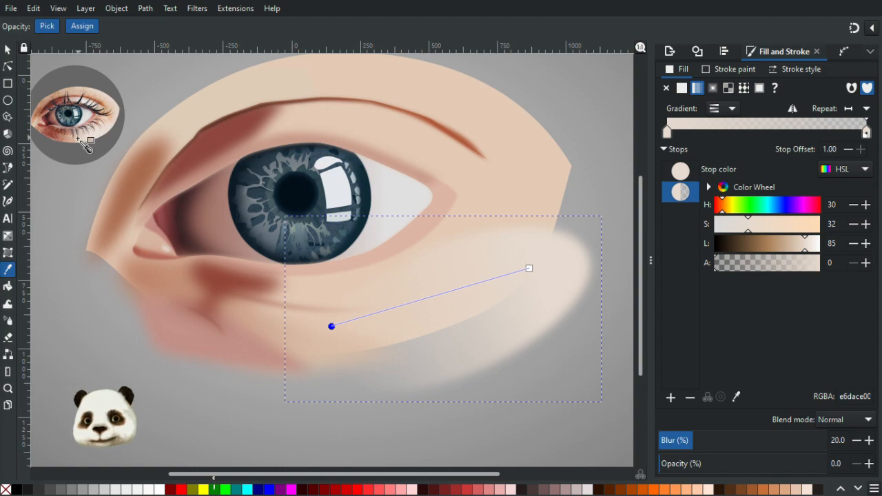
left_click(79, 138)
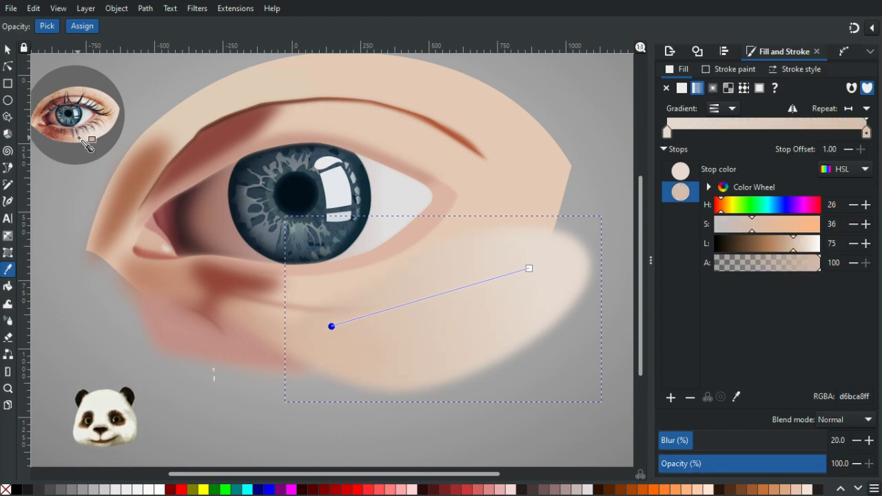
Step: Move the cheek gradient's light start handle slightly outward and downward
scroll(214, 180, "down", 2)
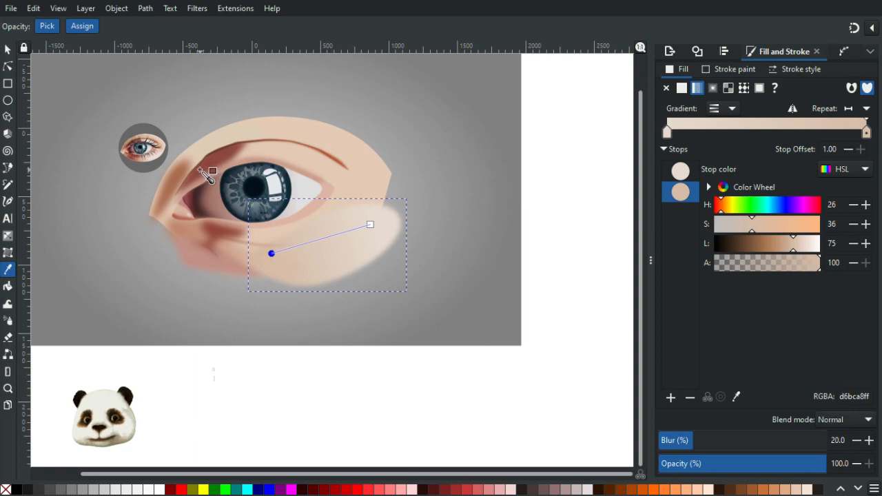
left_click(7, 65)
left_click_drag(370, 226, 498, 291)
left_click(569, 209)
Step: Increase the blur of the beige cheek shape to 30%
scroll(563, 331, "up", 1)
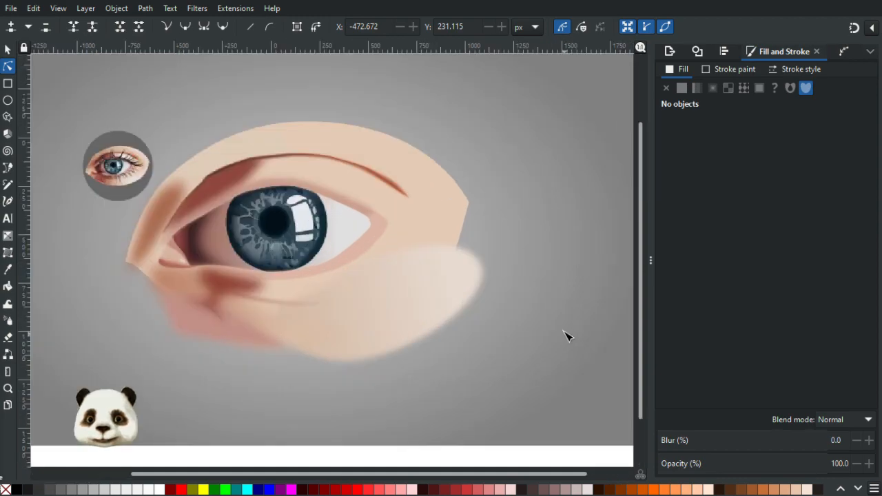
scroll(564, 331, "up", 1)
left_click_drag(404, 309, 532, 353)
left_click(485, 319)
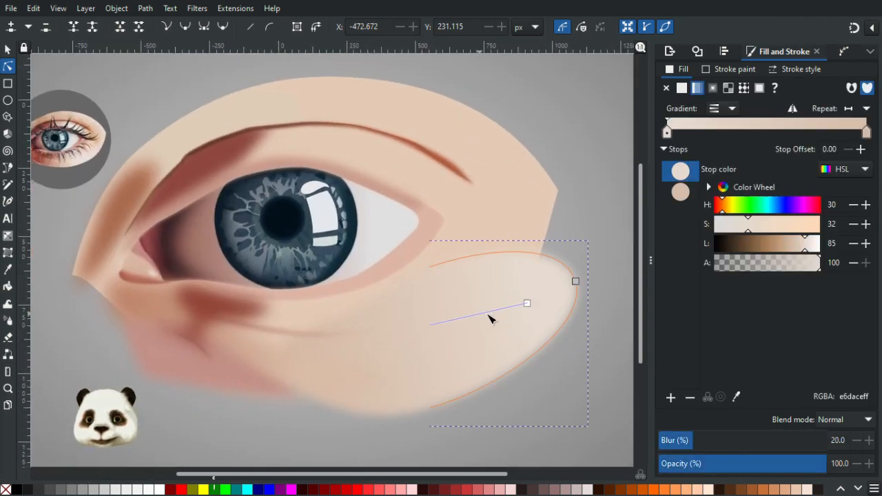
left_click(712, 442)
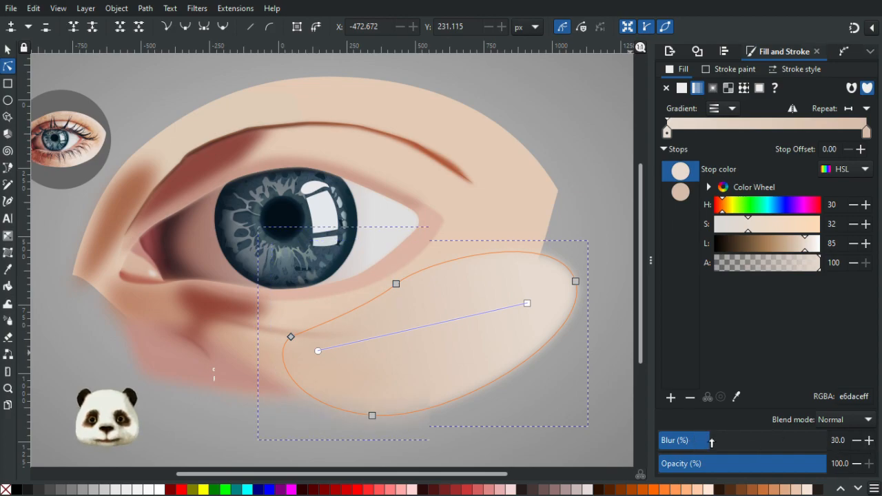
left_click(576, 426)
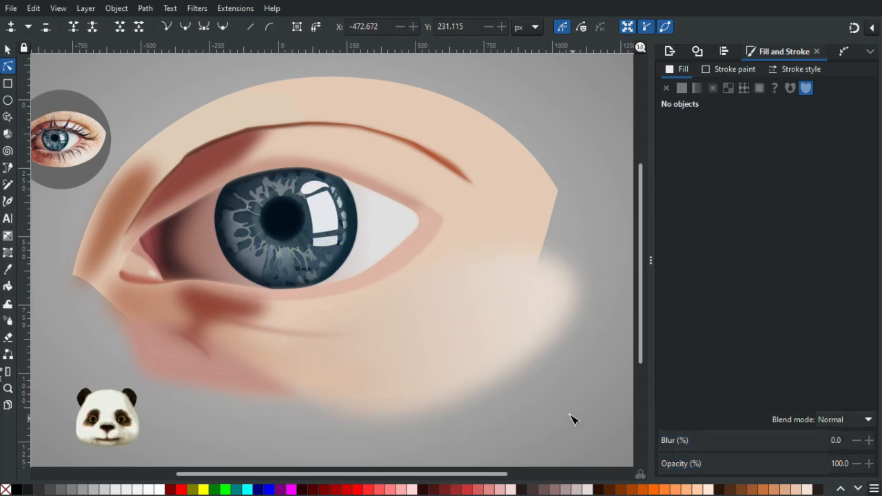
scroll(573, 418, "down", 1)
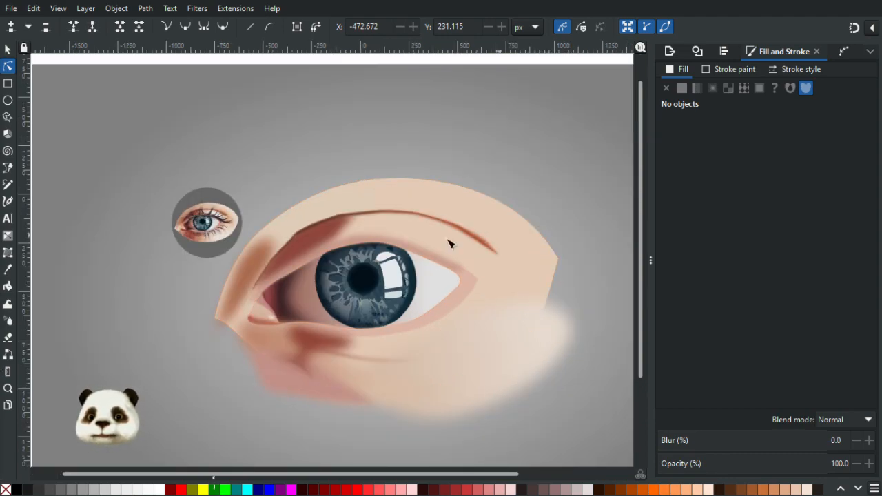
Step: Select the dark red shadow shape at the inner part of the upper eyelid and set its blur to 40%
scroll(324, 247, "up", 1)
left_click_drag(252, 255, 357, 229)
left_click_drag(317, 277, 243, 310)
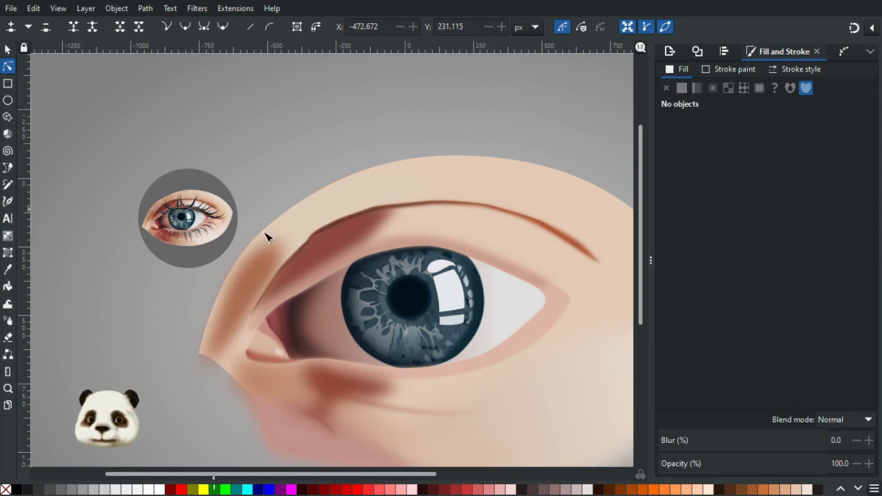
key("b")
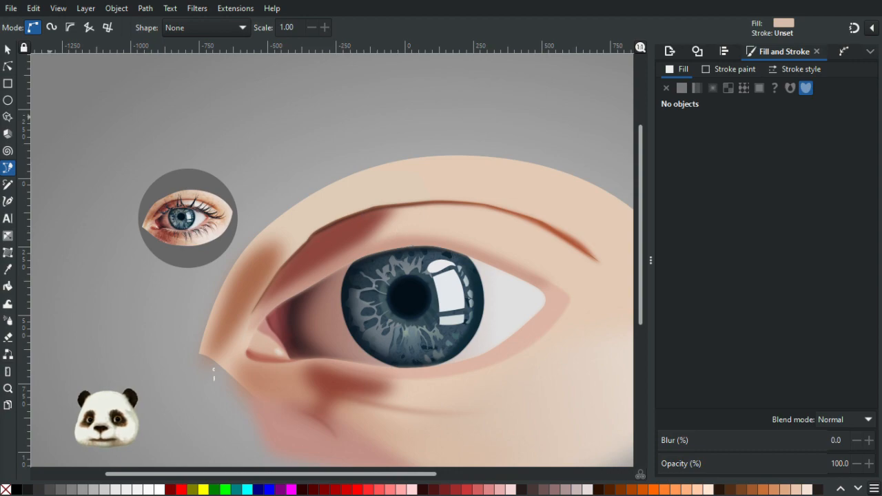
key("s")
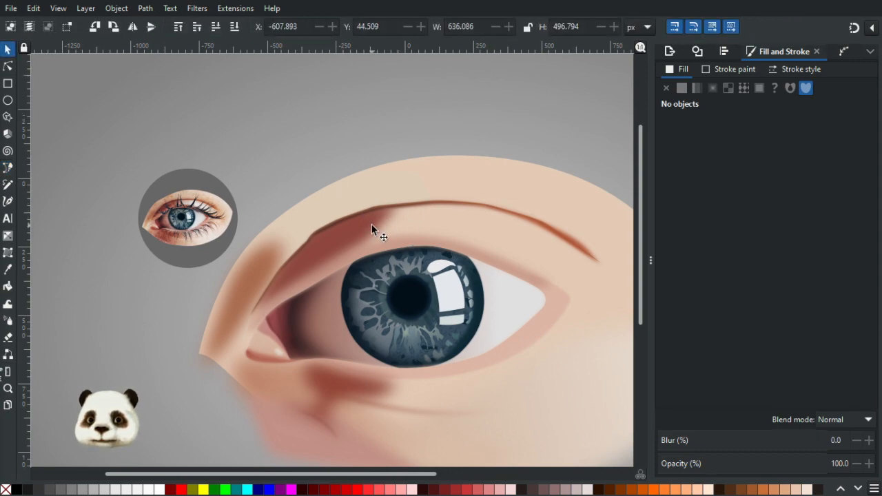
left_click(371, 225)
left_click_drag(716, 441, 729, 441)
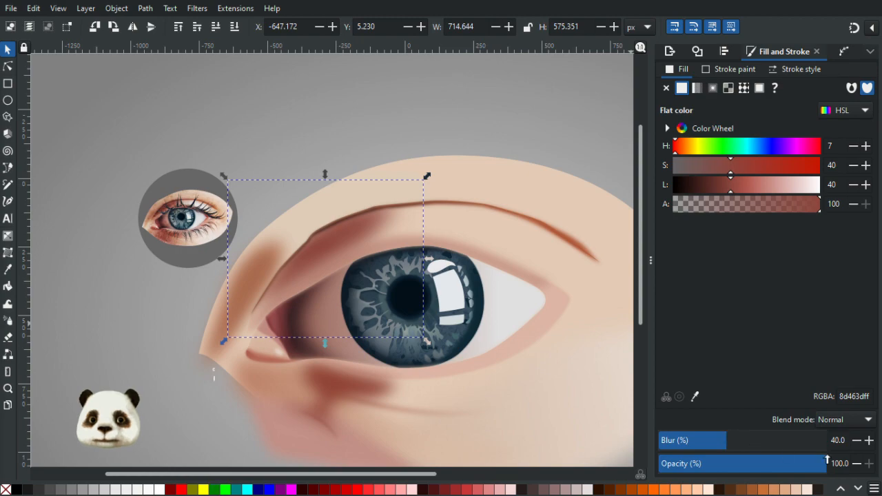
Step: Move three nodes on the upper edge of the dark red eyelid shadow outward, past the crease line
scroll(494, 350, "down", 1)
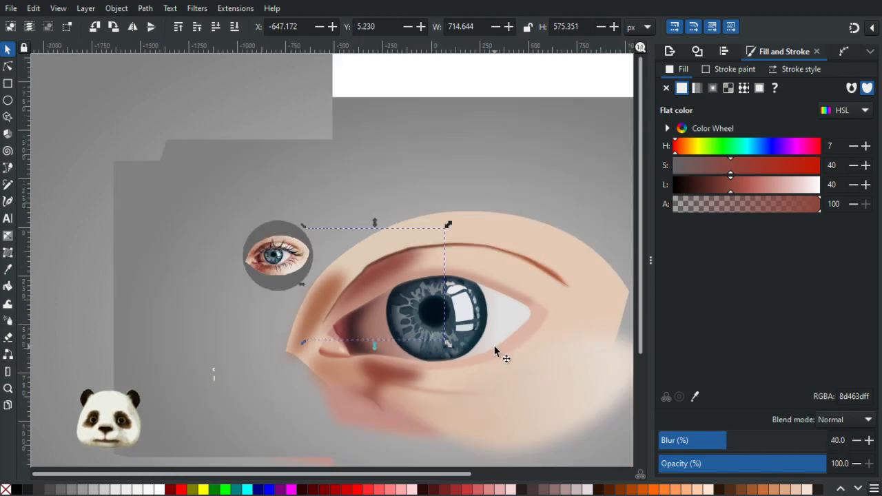
scroll(494, 350, "up", 1)
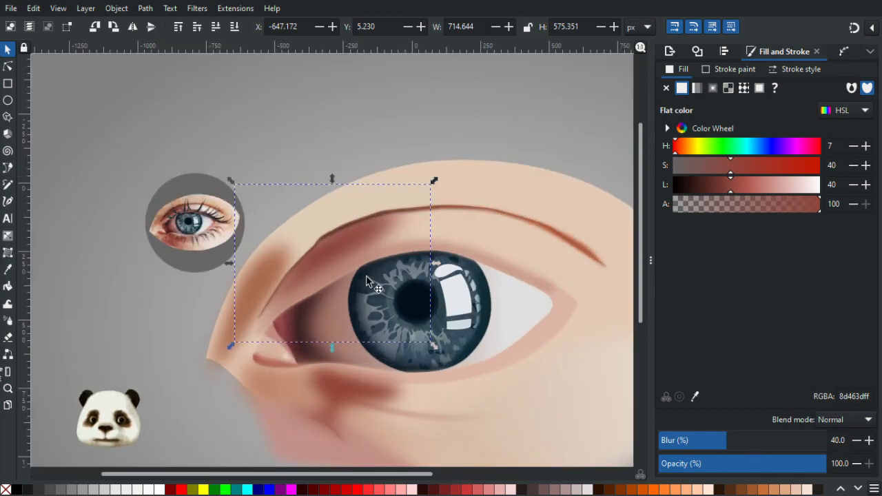
left_click(8, 66)
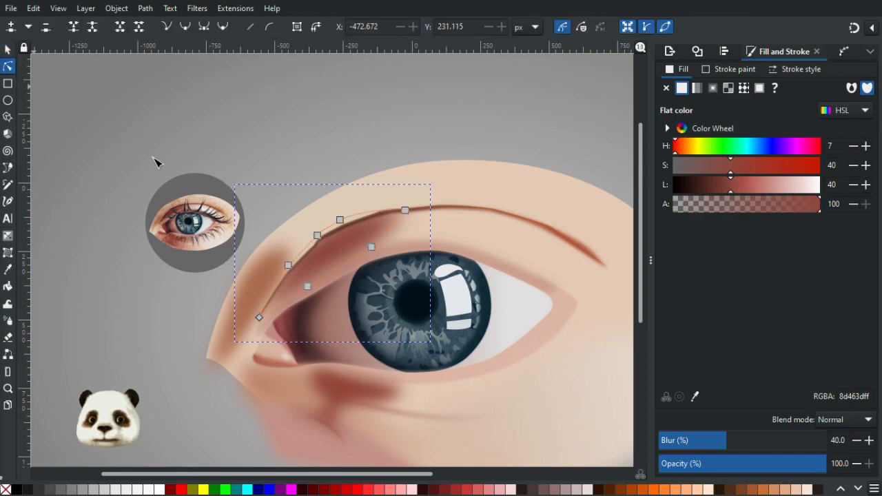
scroll(238, 193, "up", 2)
left_click_drag(337, 338, 316, 315)
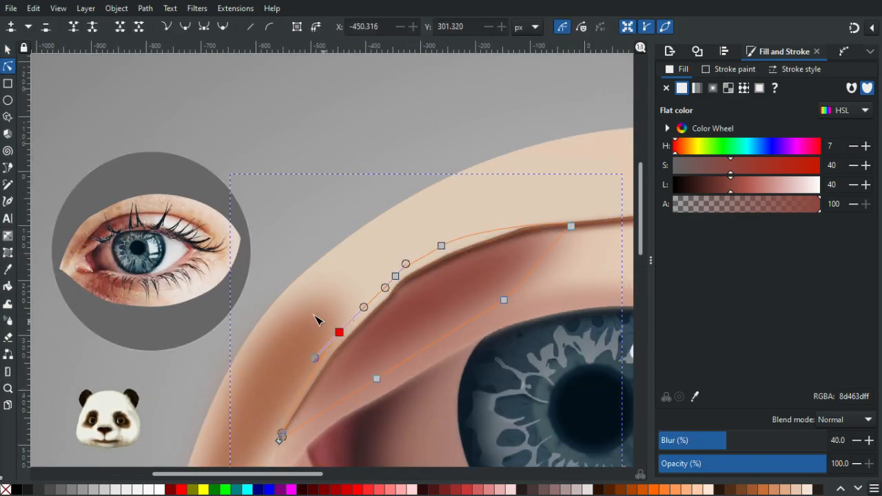
left_click_drag(395, 276, 384, 261)
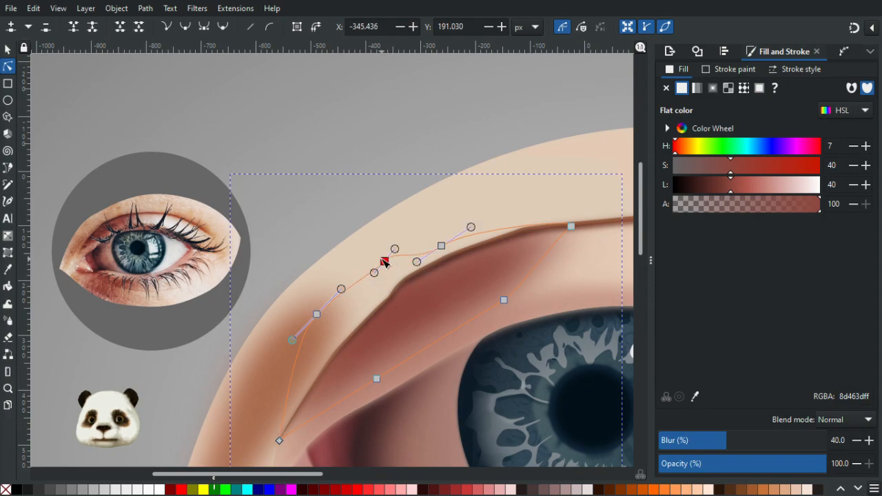
left_click_drag(441, 246, 440, 233)
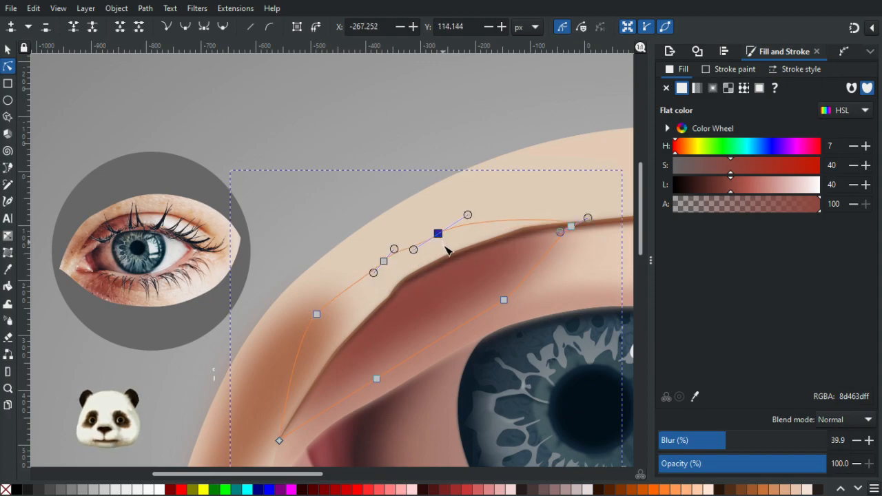
left_click(379, 144)
scroll(380, 148, "down", 2)
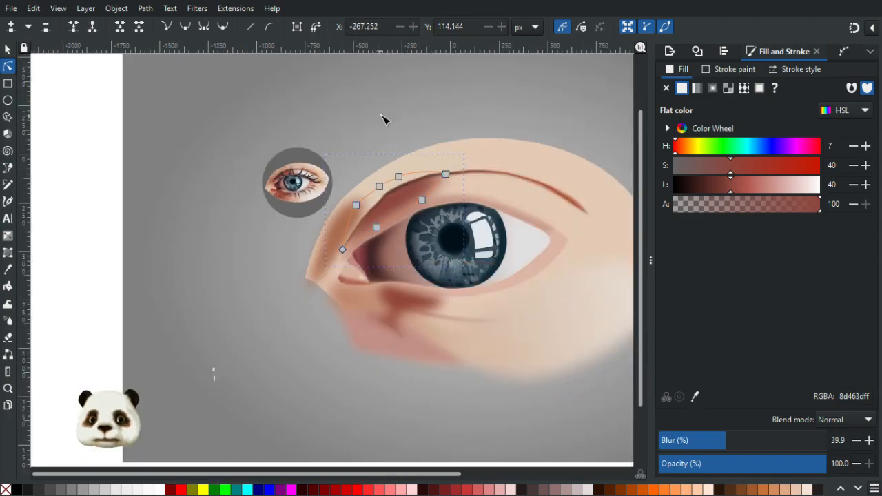
left_click(384, 121)
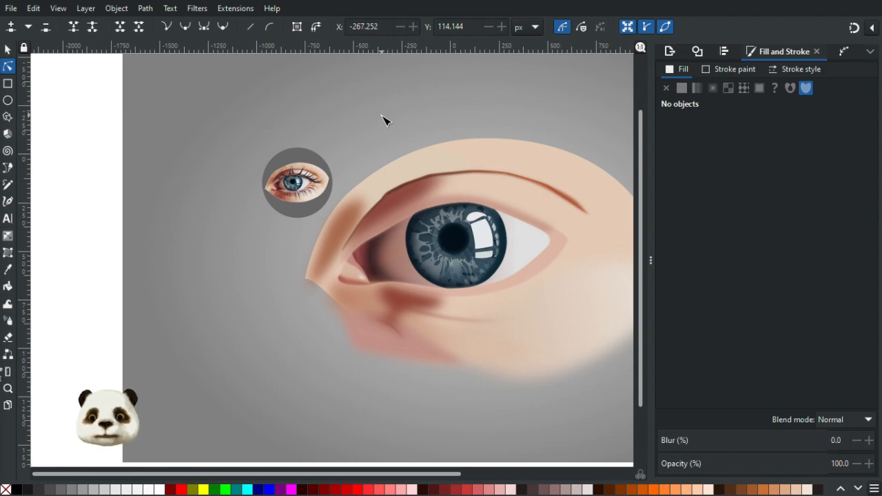
Step: Draw a closed curved shape on the upper eyelid, filling the area between the crease and the lash line from above the iris to the outer corner
scroll(395, 141, "up", 2)
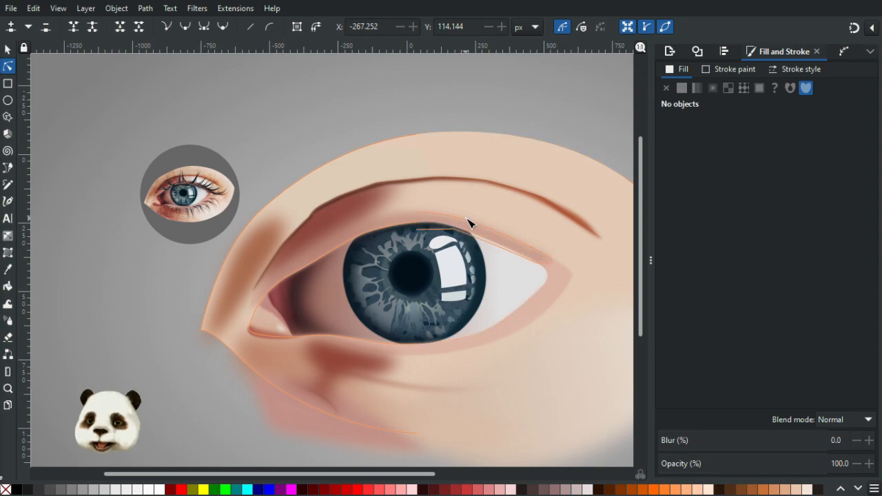
key("b")
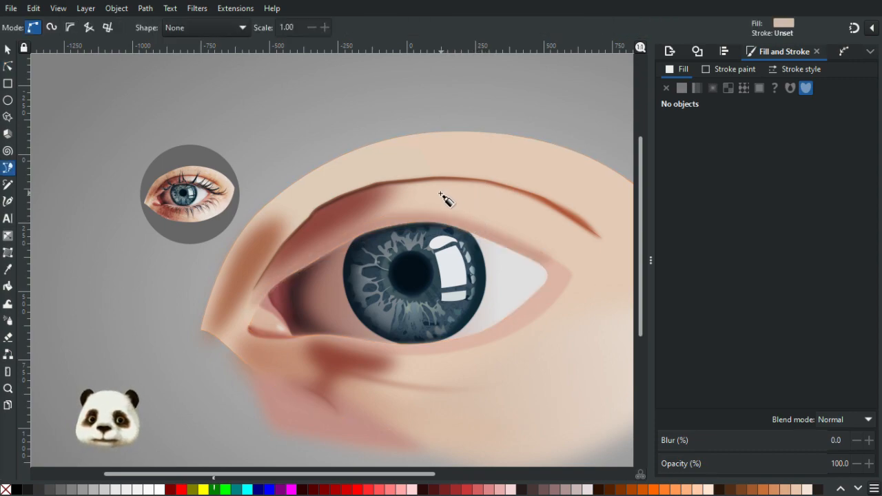
left_click(398, 206)
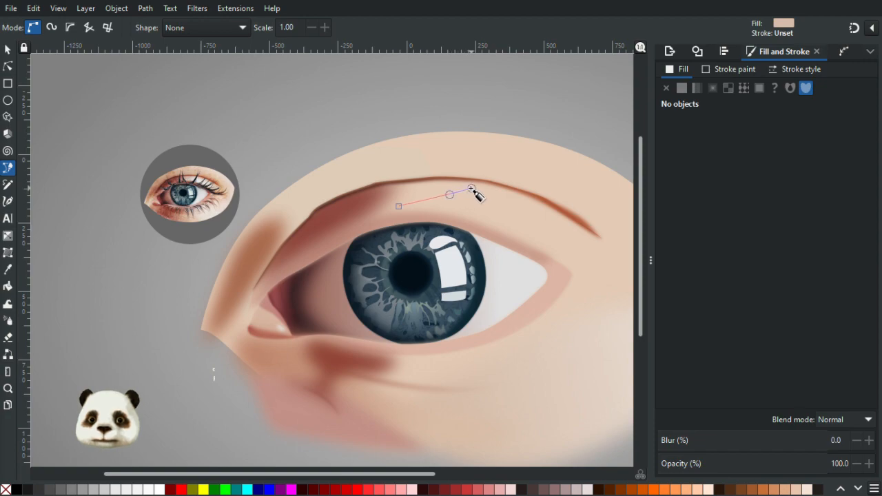
left_click_drag(439, 186, 467, 185)
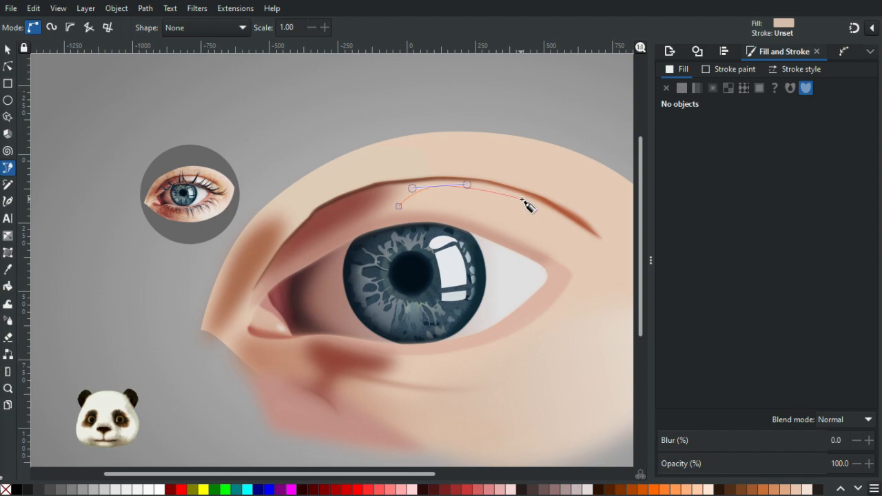
mouse_move(539, 208)
left_mouse_down()
mouse_move(571, 226)
mouse_move(567, 236)
left_mouse_up()
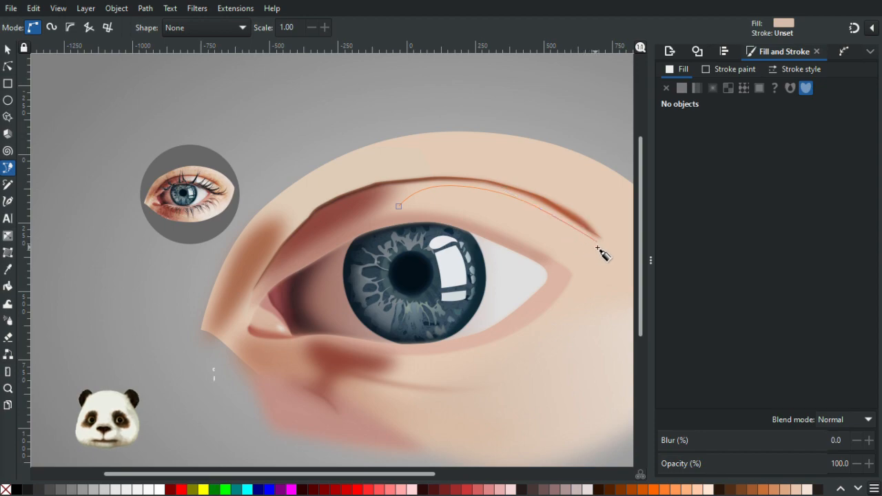
left_click_drag(581, 270, 517, 250)
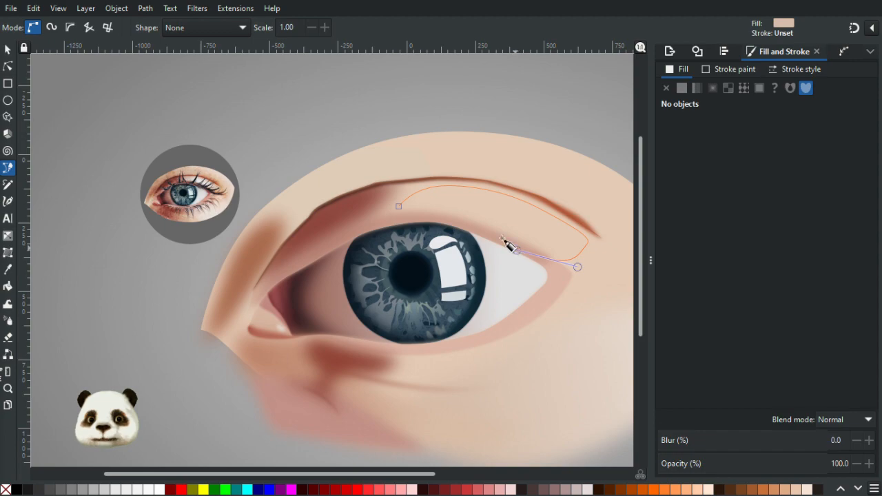
left_click_drag(438, 216, 407, 214)
left_click(398, 198)
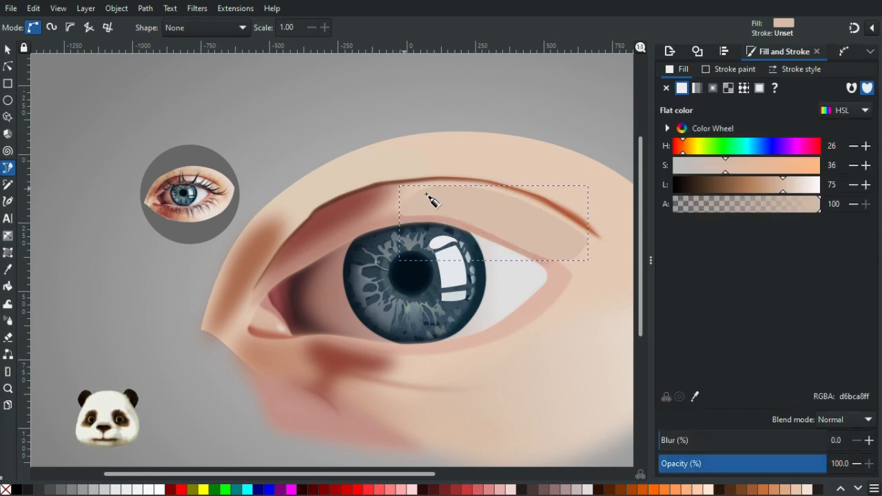
Step: Fill the new upper-eyelid shape with pale e6e0dd sampled from the reference photo and set its blur to 30%
key("d")
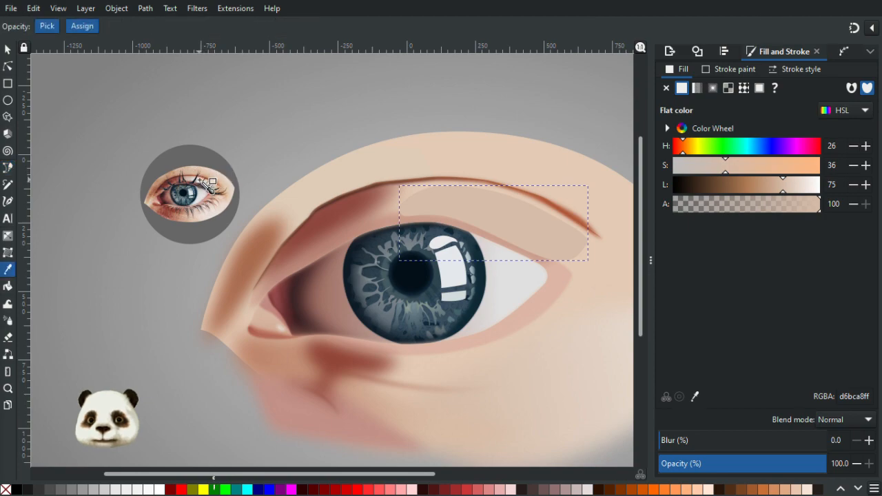
left_click(204, 185)
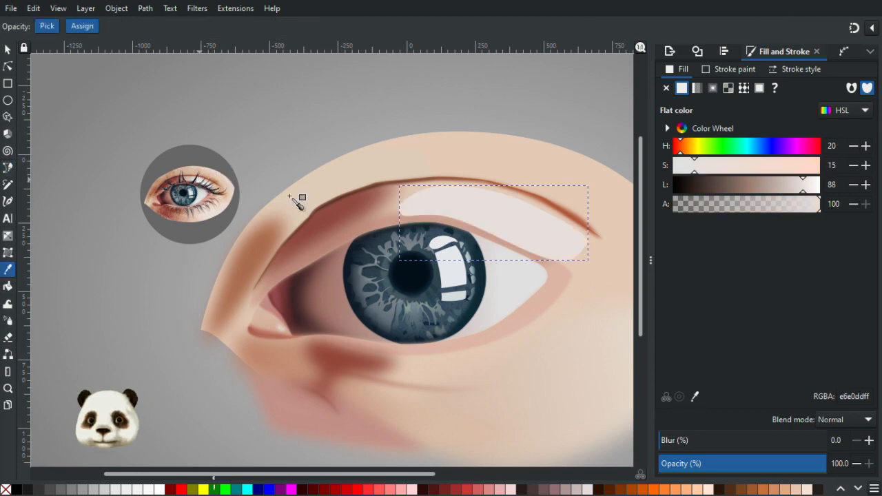
left_click(707, 443)
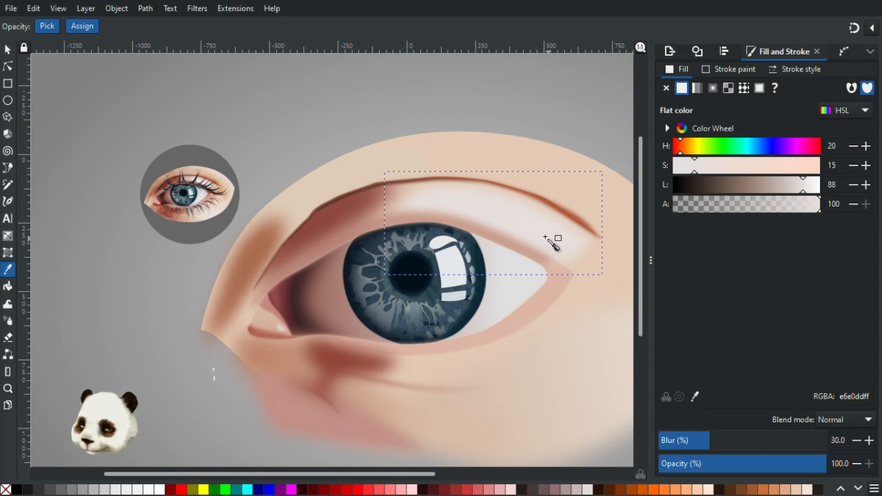
Step: Apply a linear gradient to the pale eyelid shape, fading to transparent from above the iris toward the outer corner, and deselect it
key("g")
left_click_drag(447, 201, 544, 259)
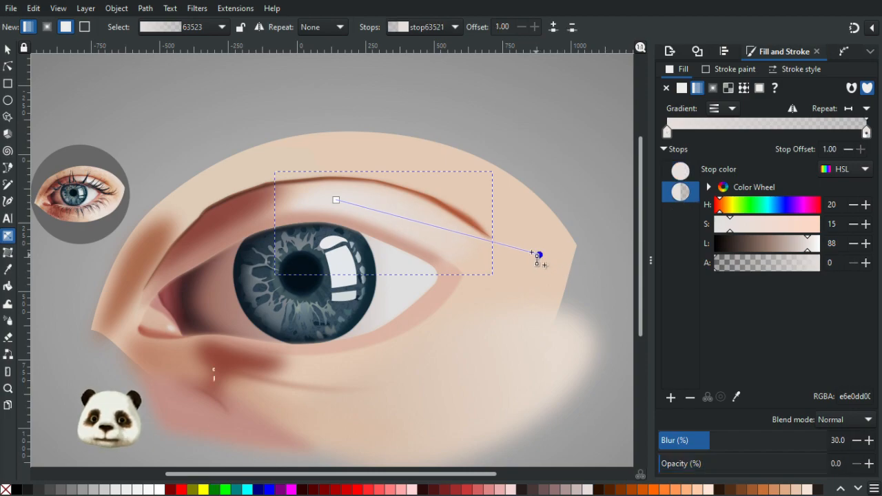
scroll(518, 250, "down", 1)
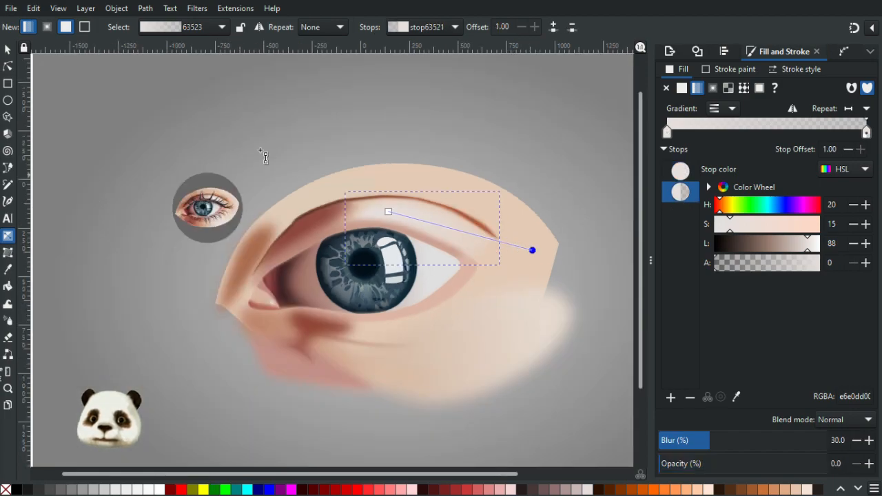
left_click(8, 49)
key("Escape")
Step: Draw a thin closed shape along the underside of the upper eyelid crease, from the dark red shadow to the crease's outer end
scroll(198, 175, "up", 1)
scroll(198, 175, "up", 1)
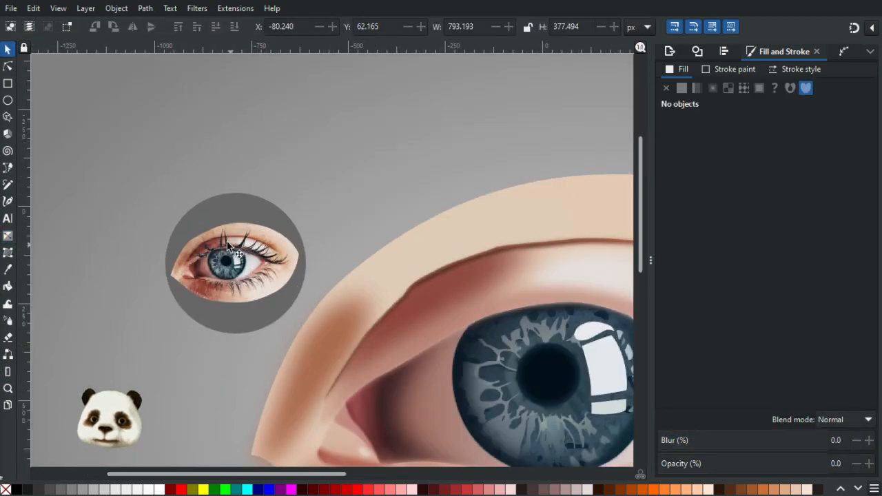
left_click_drag(348, 245, 201, 201)
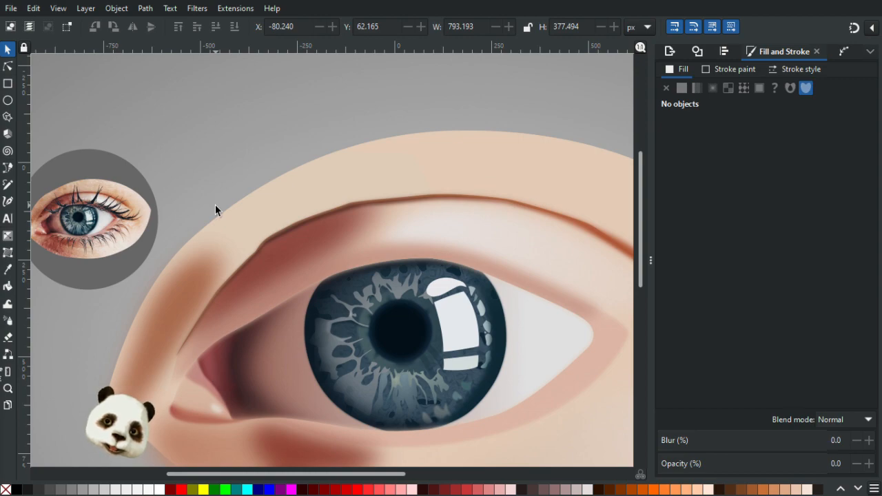
scroll(333, 218, "down", 1)
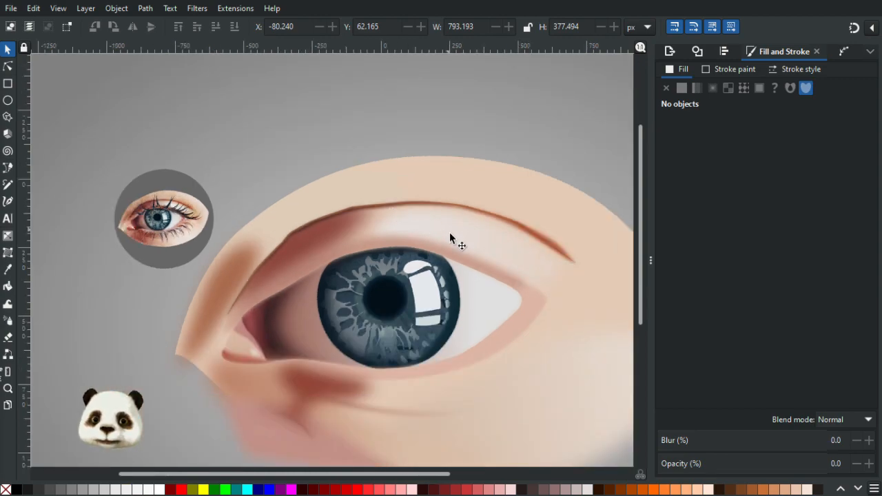
scroll(434, 221, "up", 1)
left_click_drag(406, 211, 435, 217)
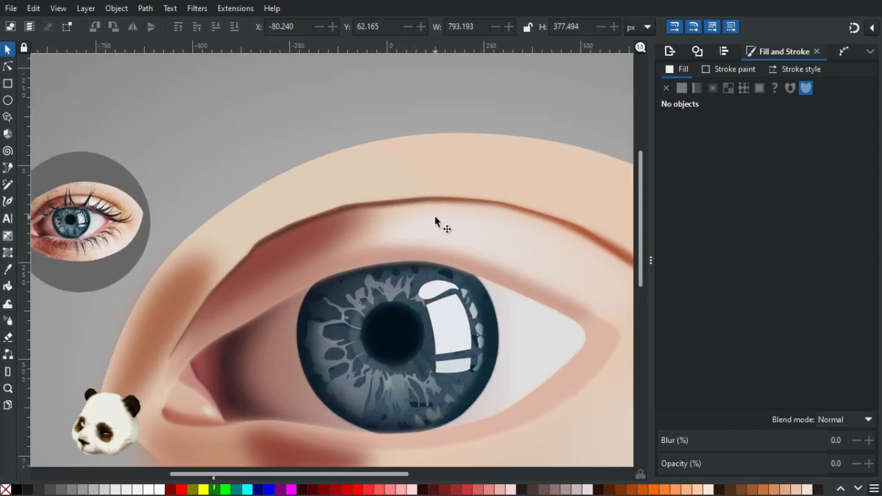
key("b")
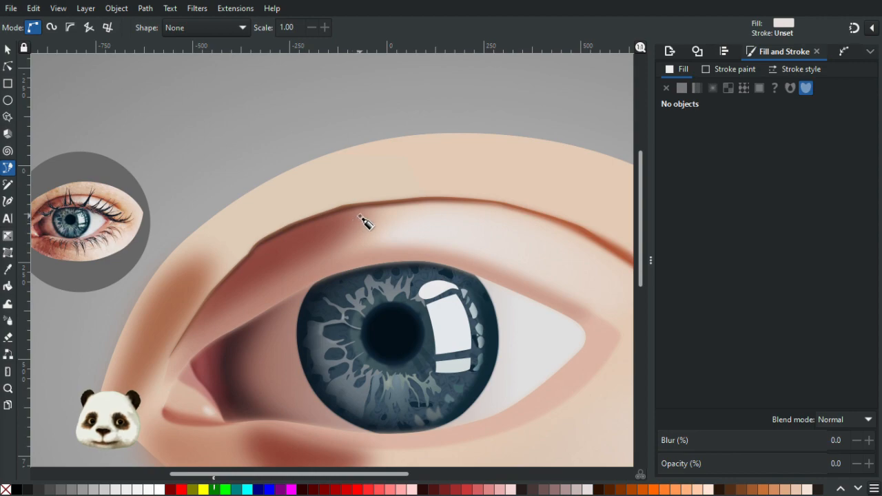
left_click(364, 212)
left_click_drag(419, 208, 437, 205)
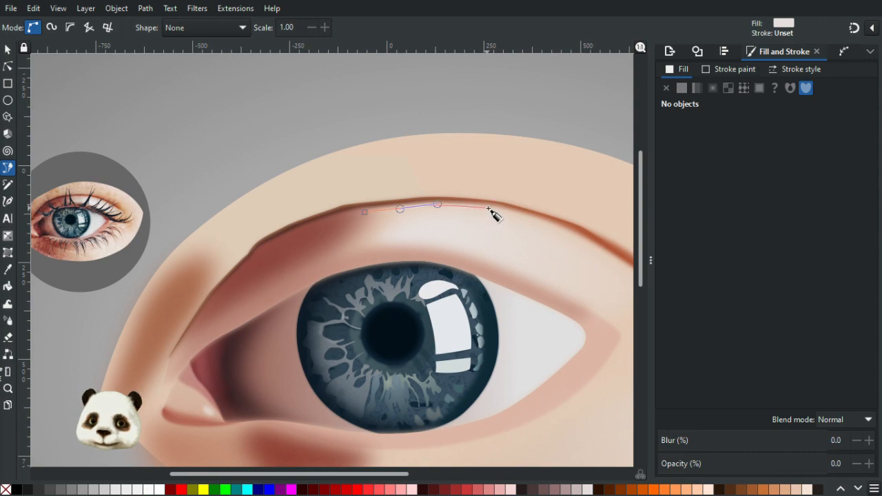
left_click_drag(553, 226, 522, 234)
left_click_drag(591, 267, 594, 268)
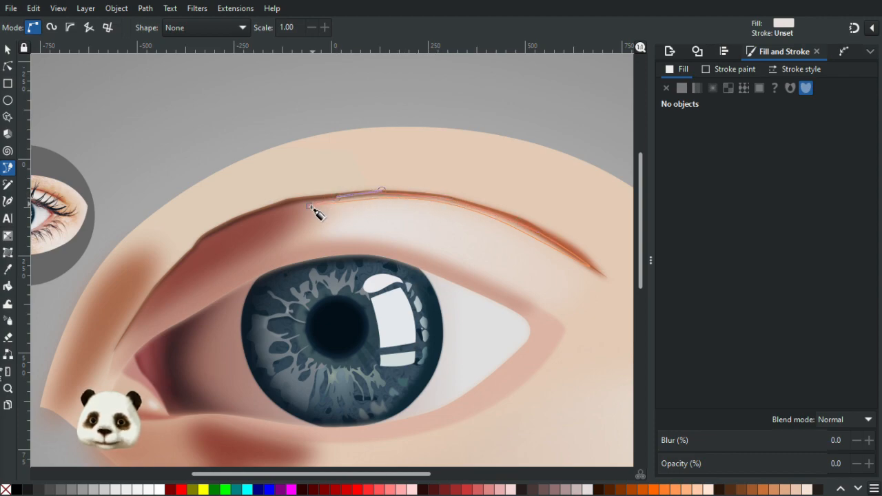
left_click_drag(308, 206, 491, 262)
Step: Fill the thin crease shape with c6917e sampled from the reference photo's eyelid crease and set its blur to 20%
key("d")
scroll(238, 240, "up", 4)
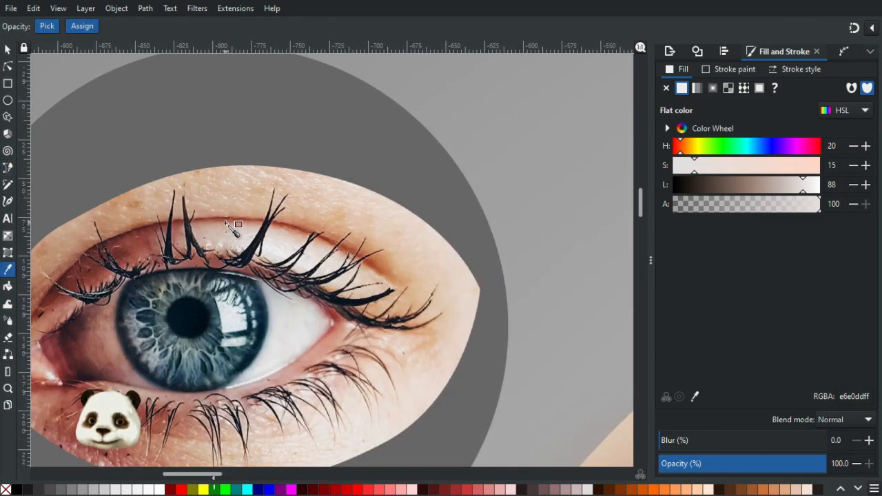
left_click(232, 229)
scroll(404, 262, "down", 4)
left_click_drag(528, 290, 219, 244)
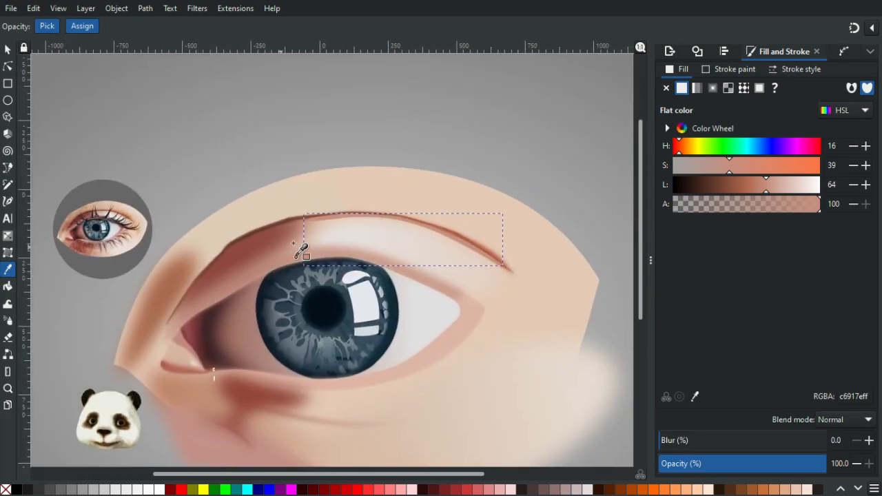
scroll(301, 251, "up", 1)
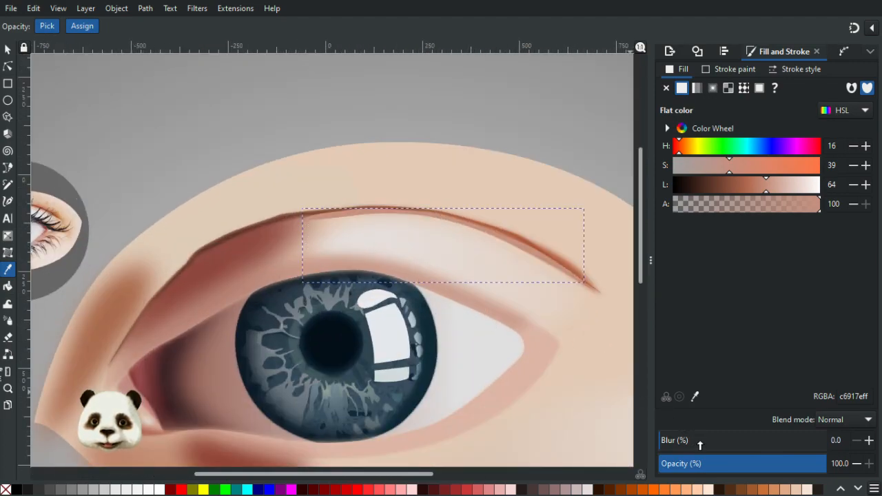
left_click_drag(705, 442, 690, 442)
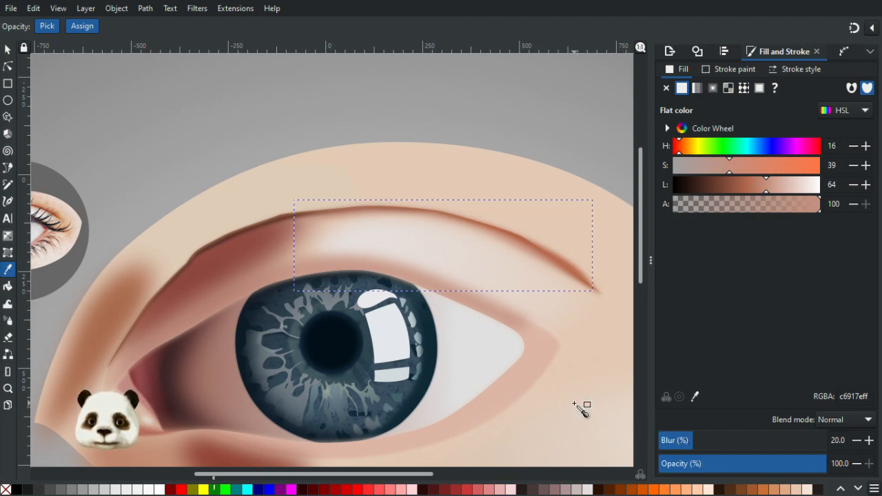
Step: Keep the thin crease shape's blur at 20% and shift its upper-edge node slightly down, away from the crease line's bend
left_click(728, 446)
left_click_drag(699, 440, 694, 440)
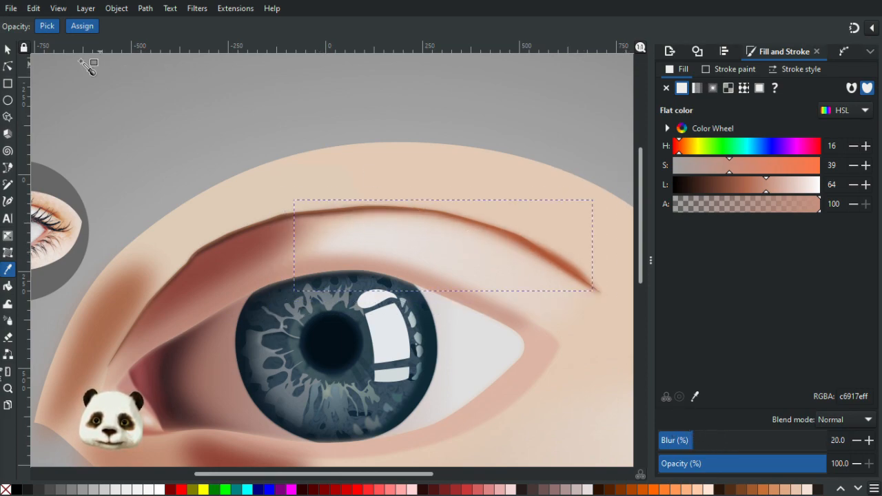
left_click(8, 67)
left_click(402, 255)
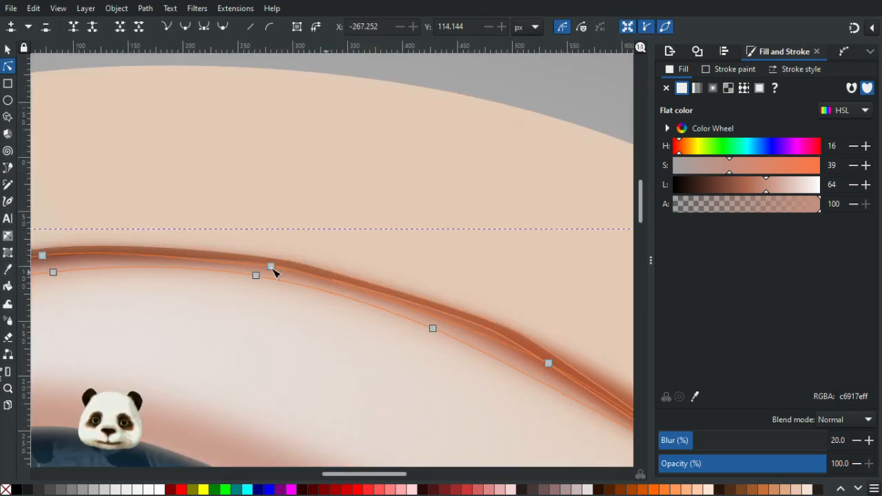
left_click(271, 268)
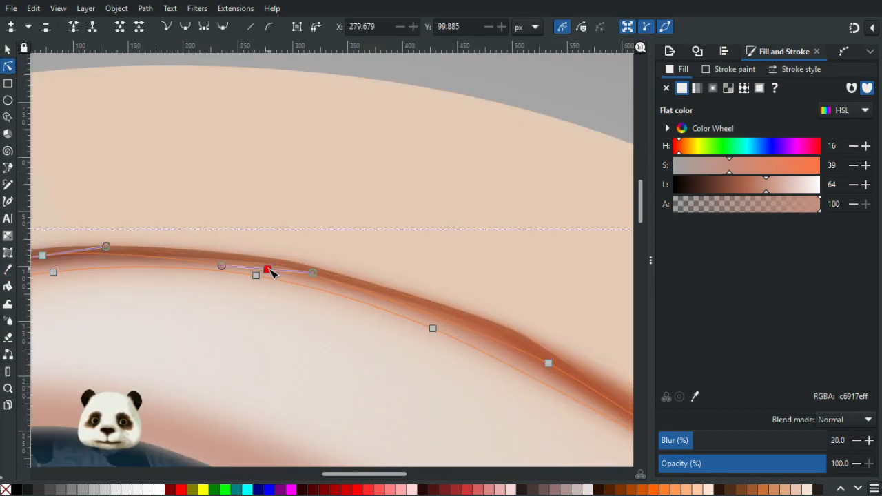
scroll(285, 281, "up", 2)
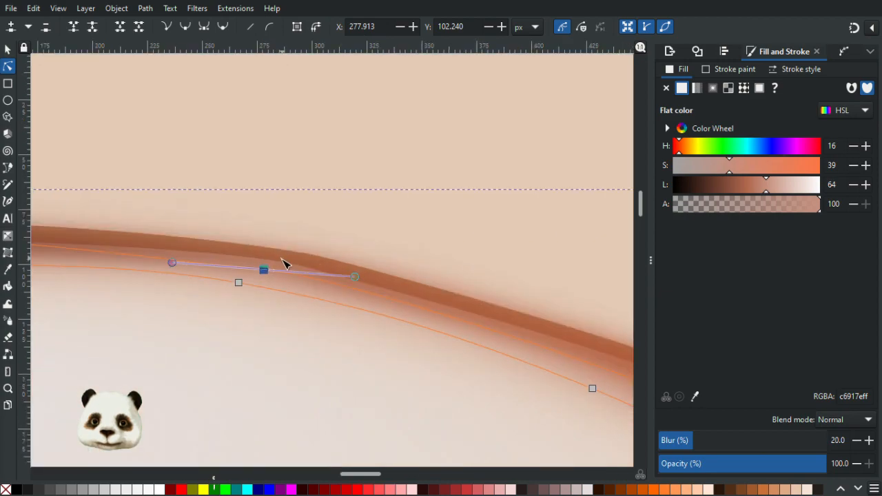
Step: Move the brown crease line's lower node at the bend slightly inward to smooth its underside, and deselect it
left_click(290, 260)
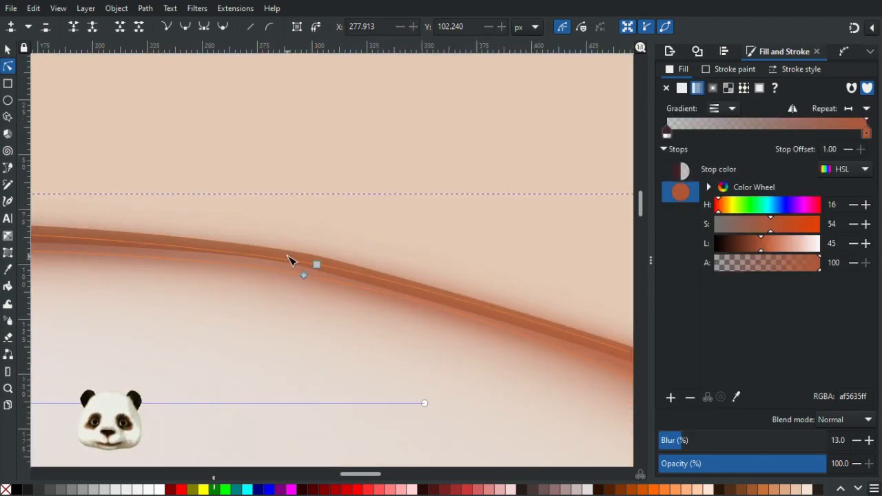
left_click(295, 261)
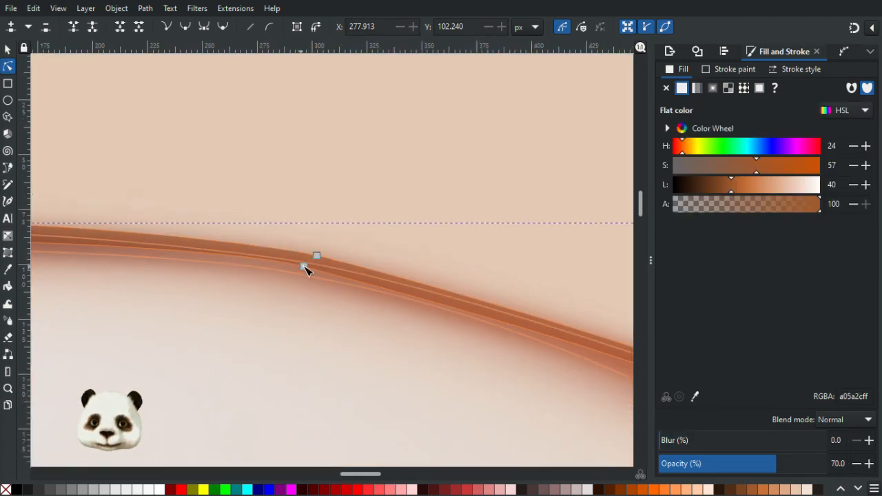
left_click(293, 270)
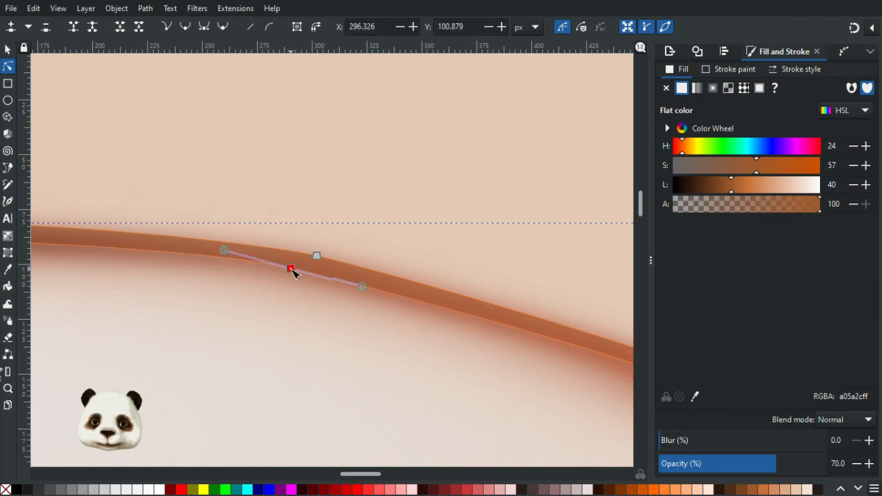
key("5")
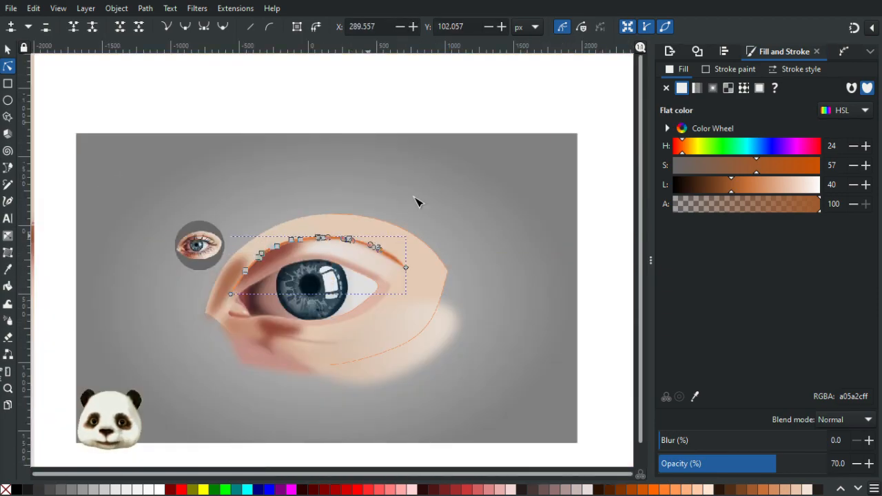
left_click(505, 131)
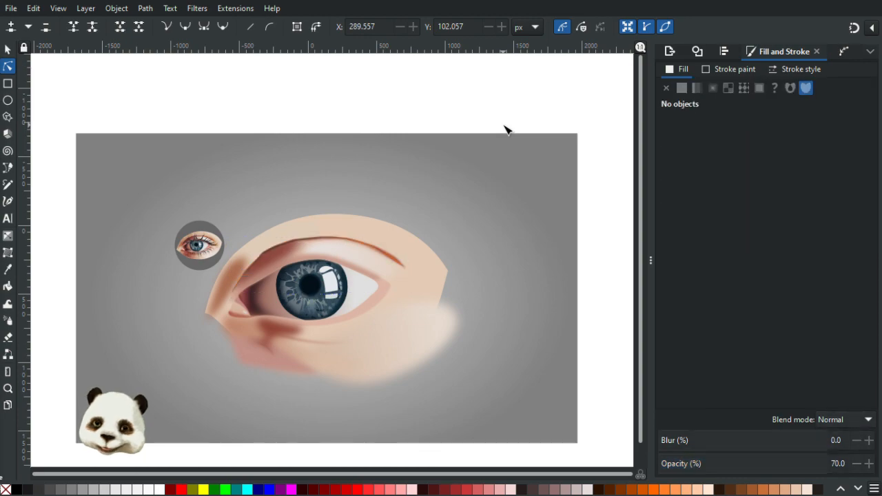
Step: Compare the skin shading around the painted eye's upper lid and inner corner with the reference photo
scroll(490, 173, "down", 1)
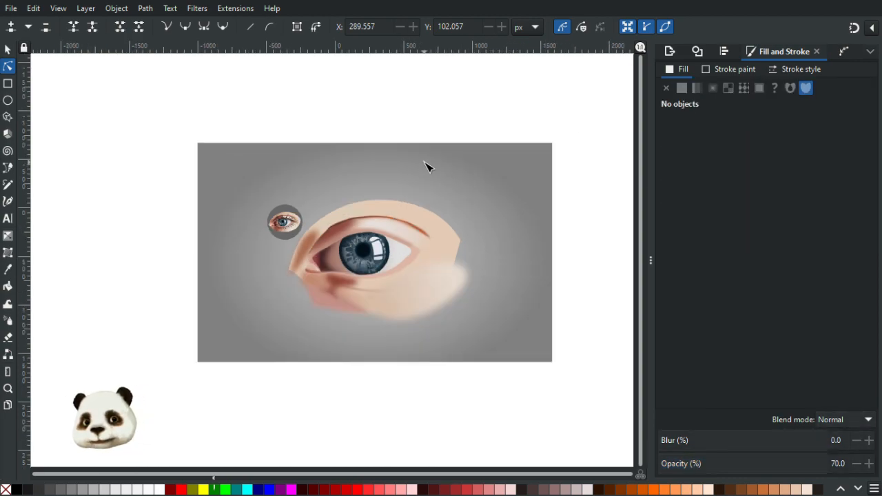
scroll(427, 163, "up", 1)
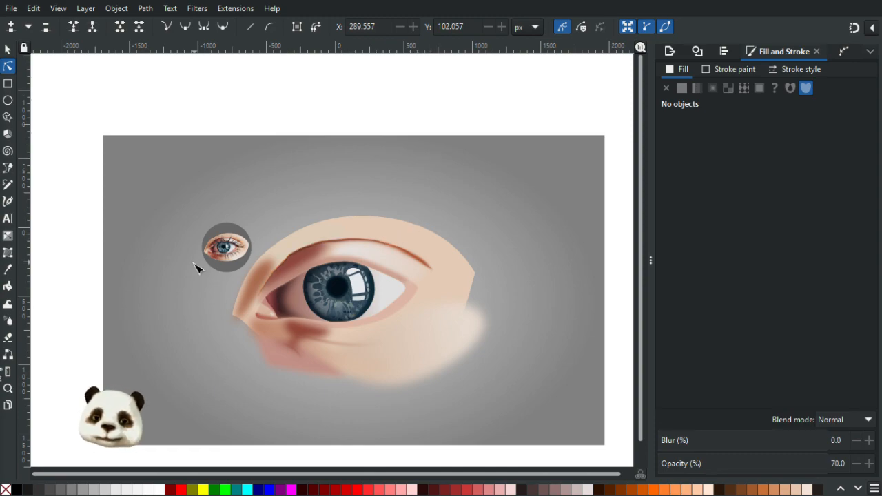
scroll(194, 263, "up", 2)
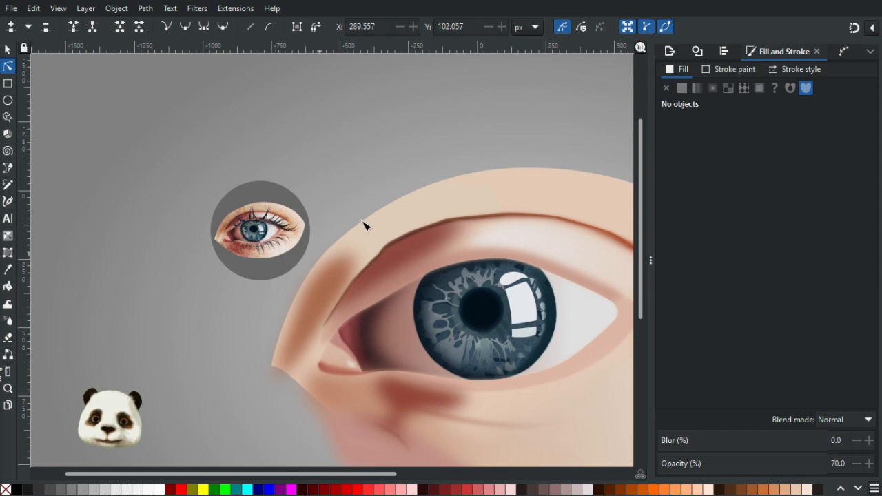
mouse_move(372, 177)
left_mouse_down()
mouse_move(219, 165)
mouse_move(244, 155)
mouse_move(238, 138)
mouse_move(248, 160)
left_mouse_up()
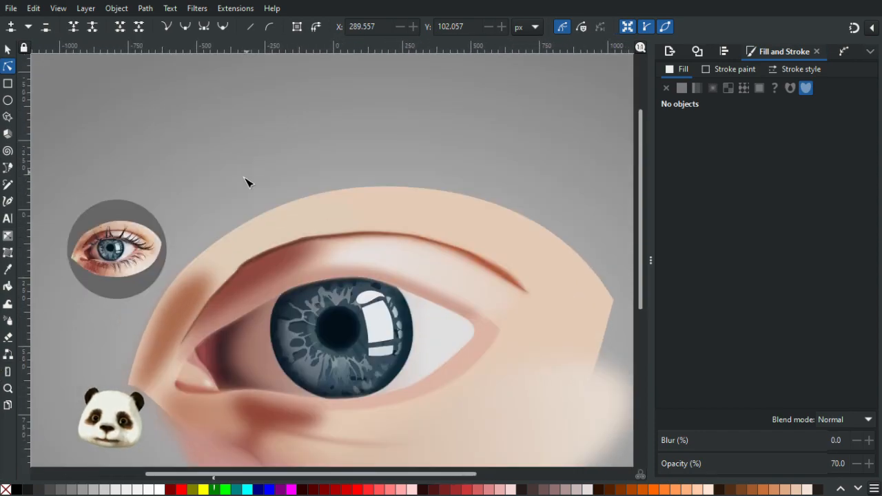
scroll(352, 345, "up", 1)
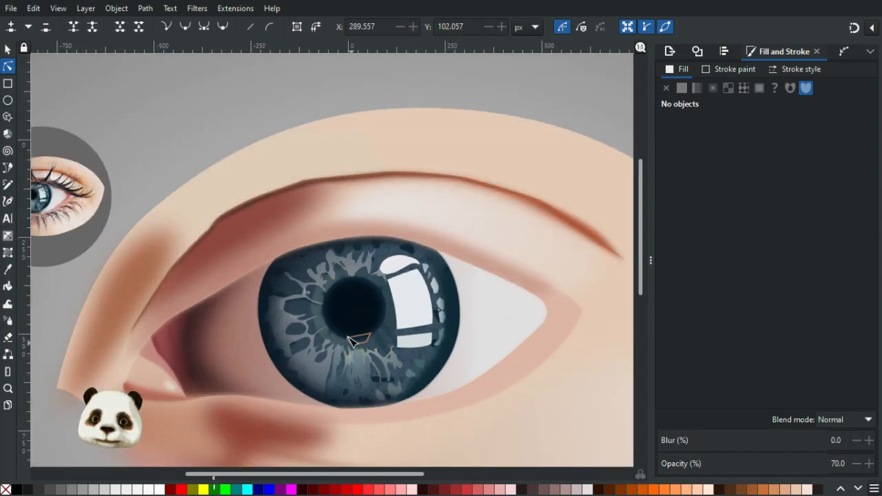
scroll(207, 238, "left", 4)
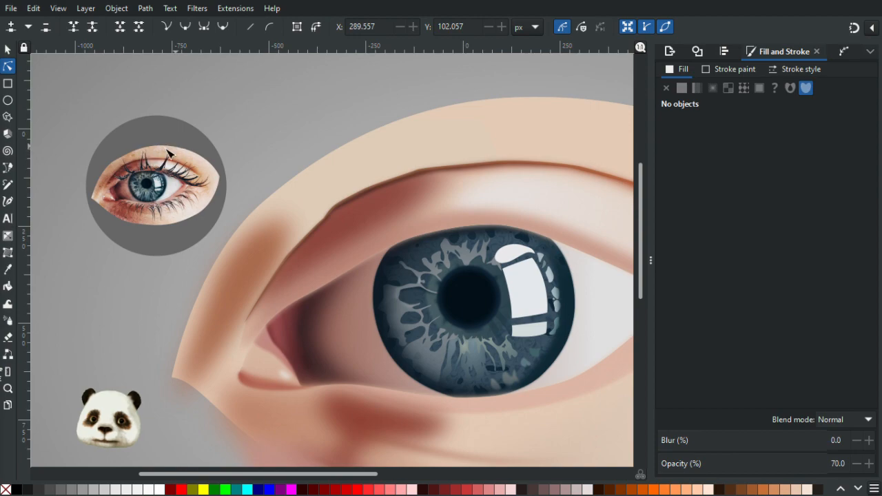
scroll(268, 198, "down", 1)
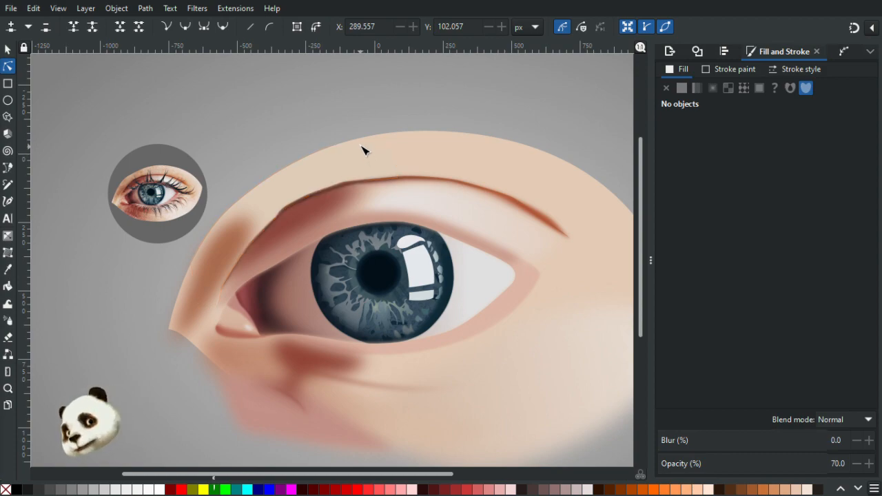
Step: Apply a linear gradient to the large base skin shape, fading to transparent from beyond the outer corner to the inner eye corner
left_click(288, 198)
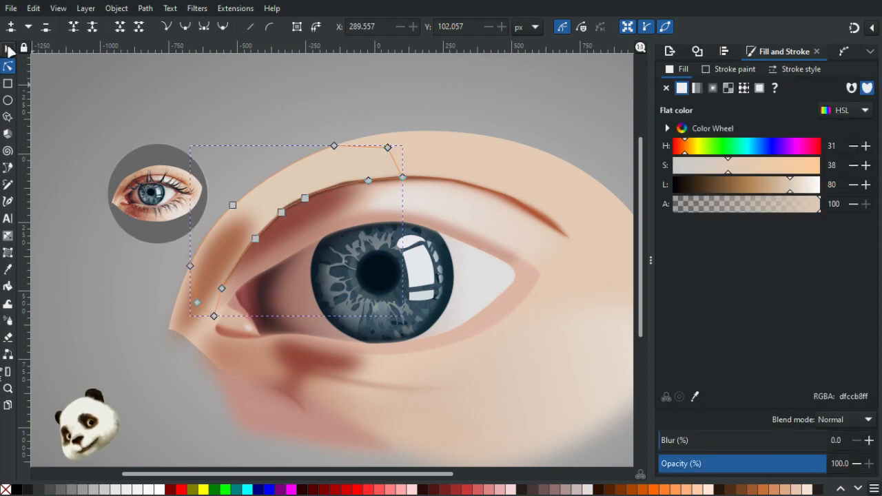
left_click(8, 49)
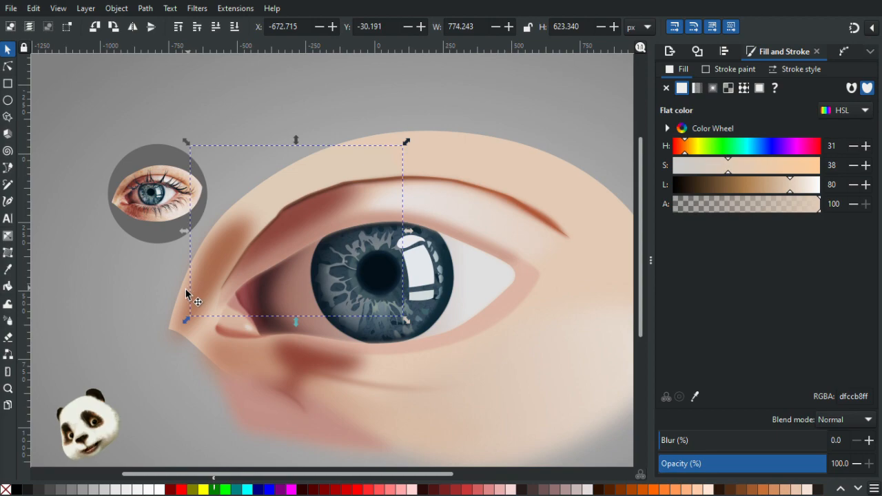
left_click(607, 268)
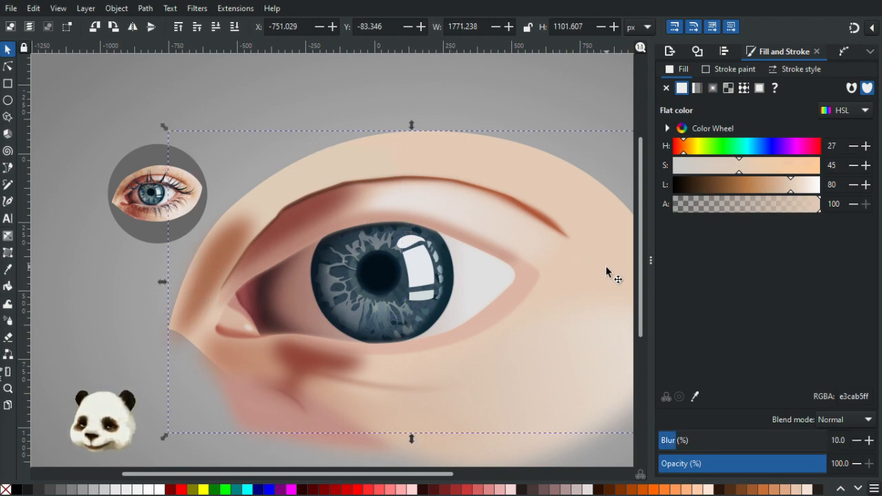
key("g")
left_click_drag(606, 270, 211, 301)
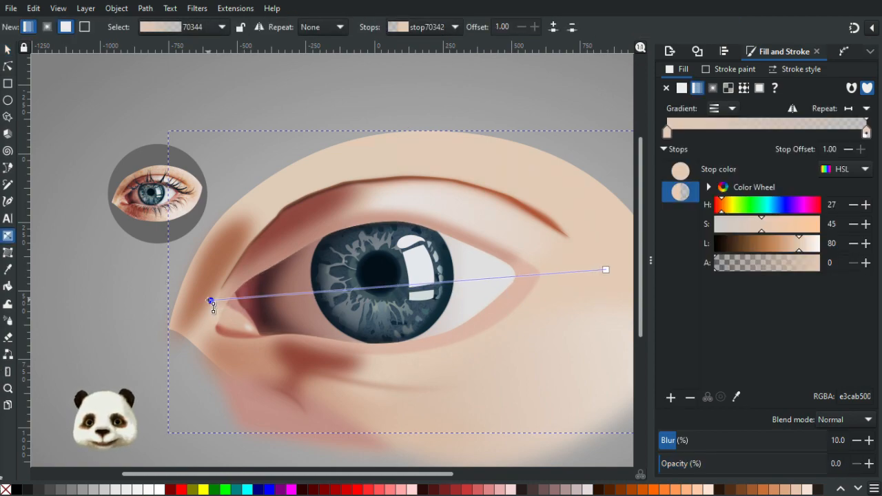
Step: Try recolouring the base skin gradient's end stop with brown b17a5c sampled from the reference photo's inner corner, undo it, and deselect
key("d")
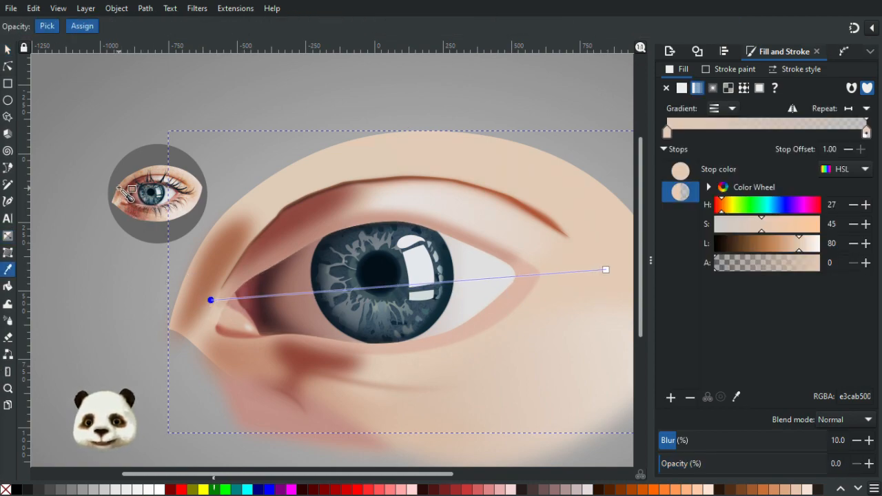
left_click(119, 188)
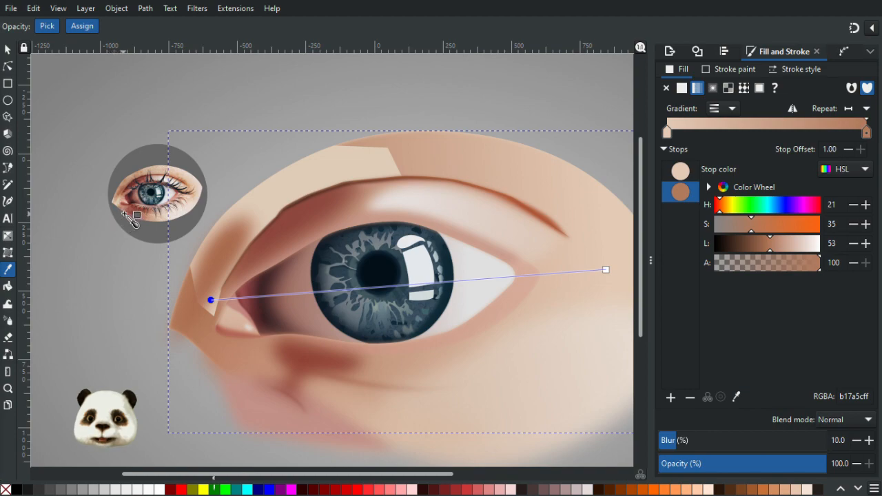
left_click(229, 329)
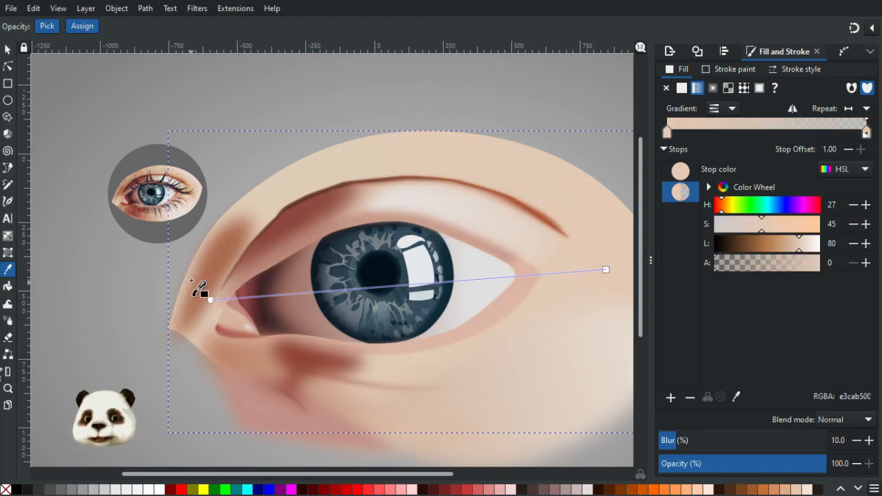
scroll(193, 281, "up", 2)
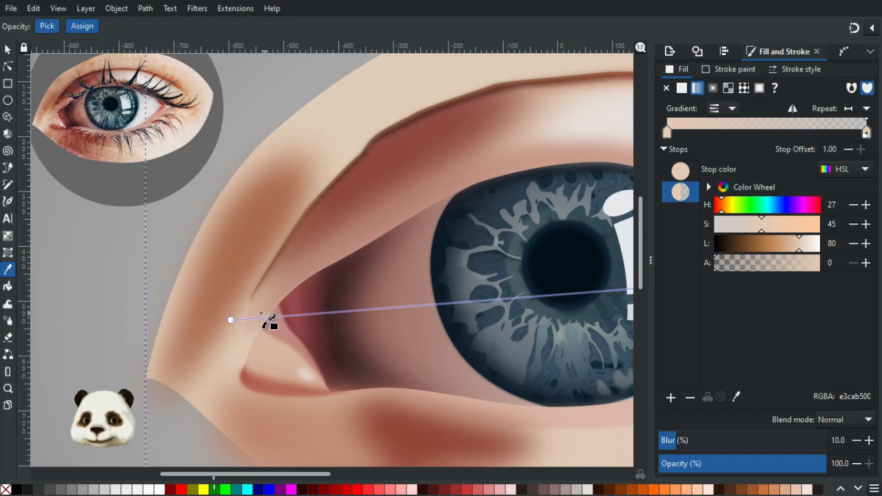
scroll(263, 325, "down", 6)
scroll(328, 343, "up", 3)
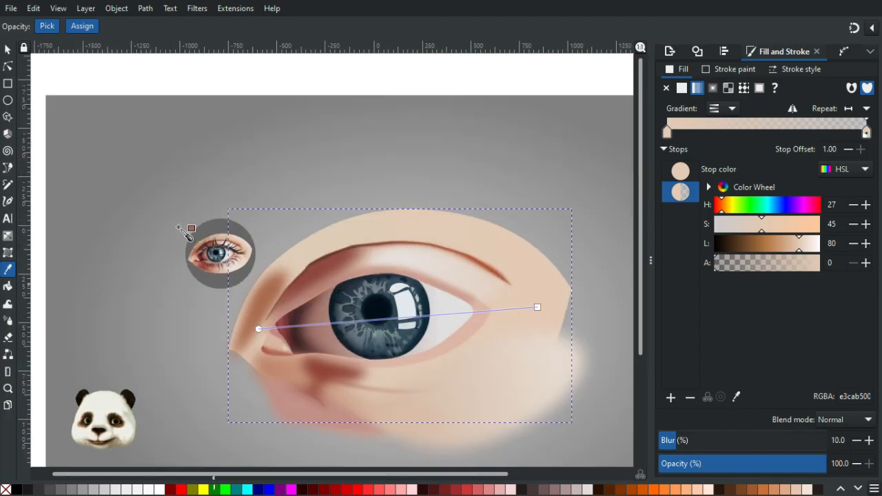
left_click(7, 50)
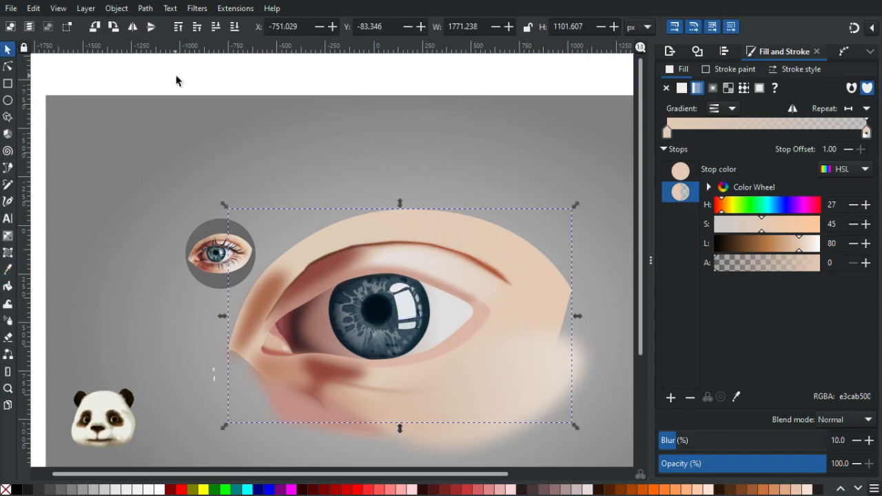
key("Escape")
Step: Set the blur of the pale skin shape above the inner half of the eyelid crease to 11% and deselect it
scroll(267, 351, "up", 3)
scroll(267, 350, "up", 2)
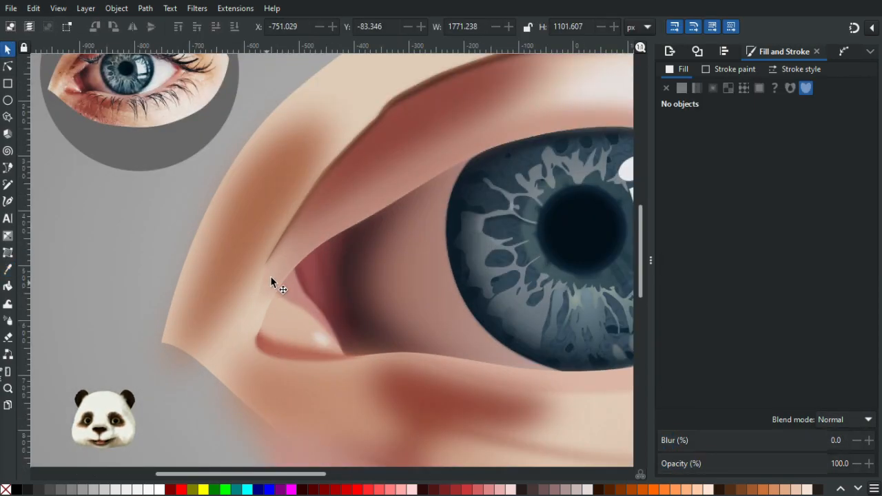
left_click(271, 278)
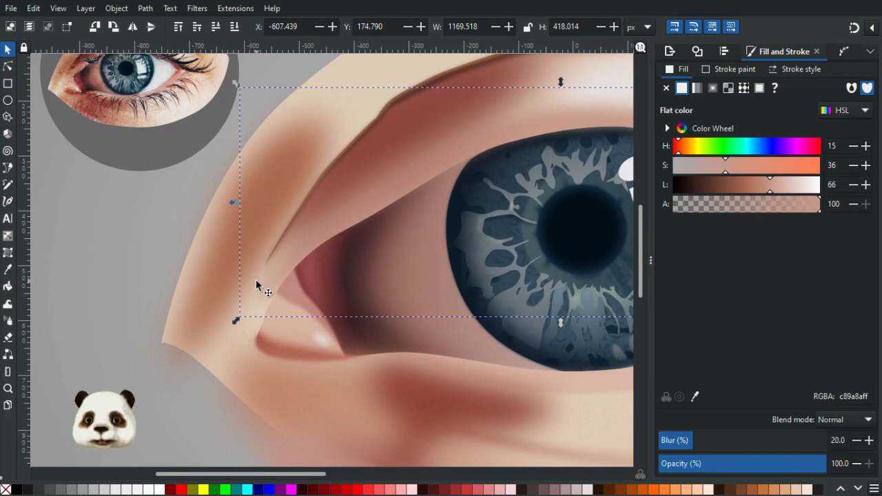
left_click(256, 279)
left_click_drag(385, 103, 333, 220)
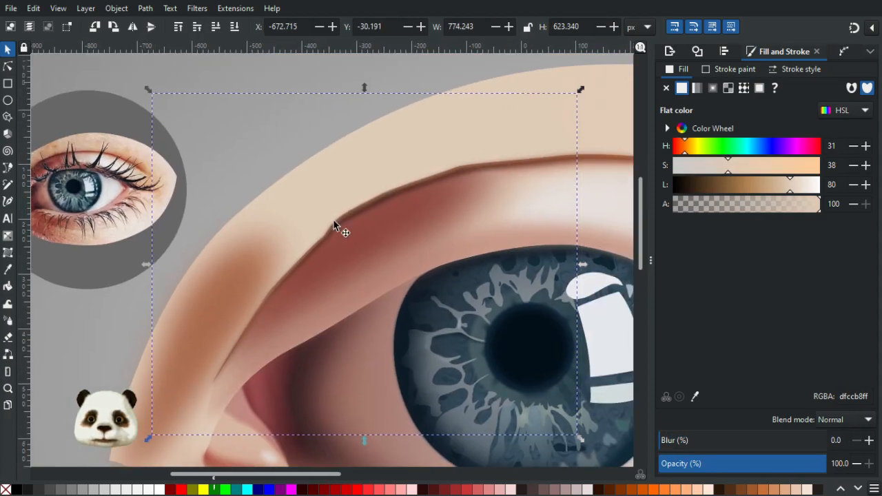
left_click(684, 441)
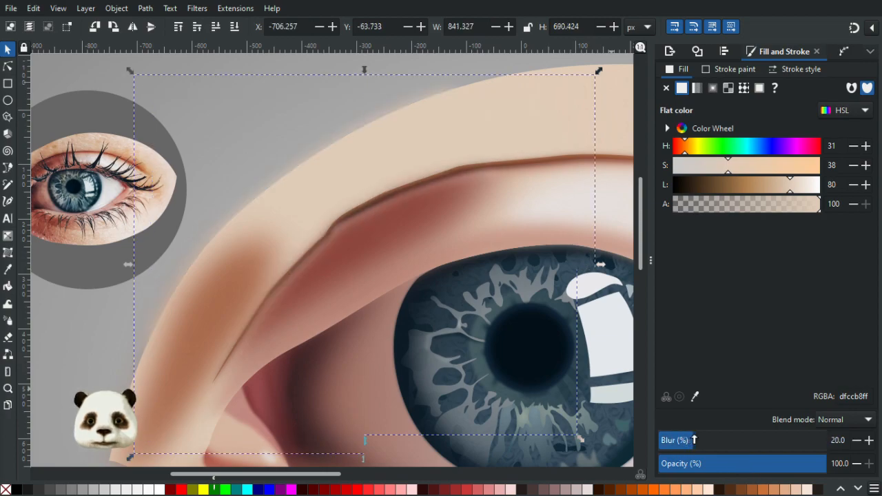
left_click(856, 441)
left_click(856, 441)
left_click(856, 442)
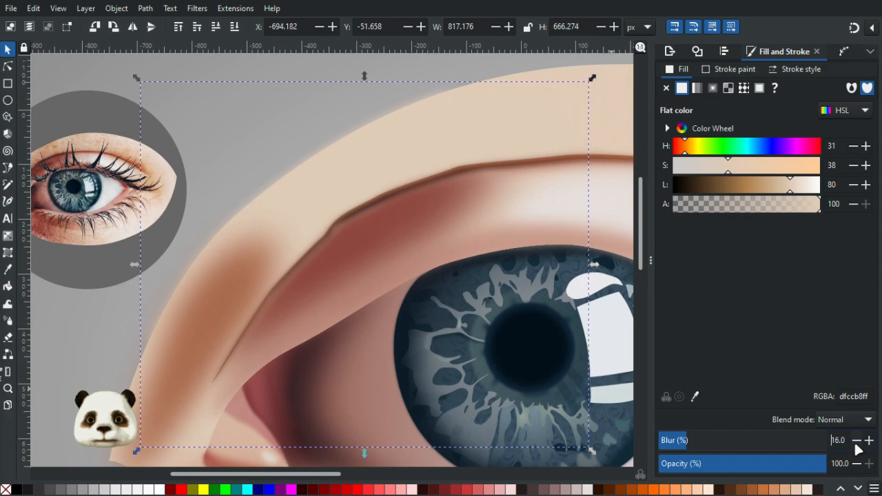
left_click(857, 441)
left_click(857, 442)
left_click(857, 442)
left_click(856, 442)
left_click(856, 441)
left_click(856, 441)
left_click(857, 442)
left_click(856, 442)
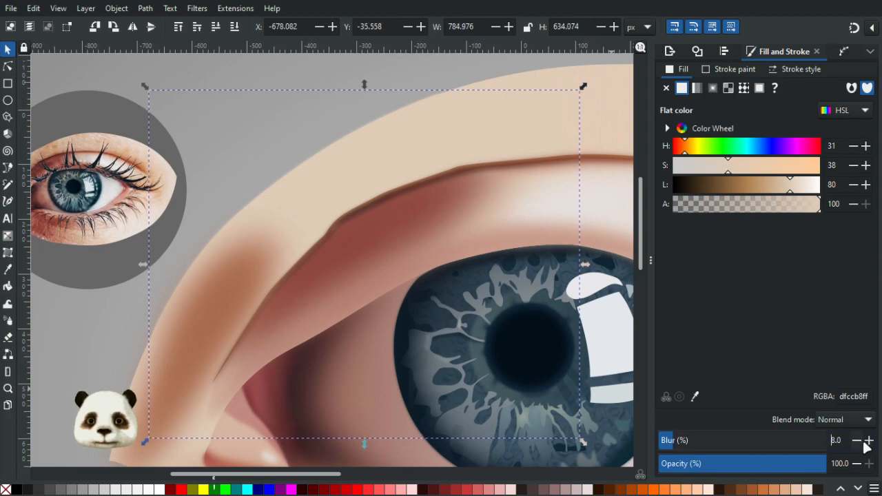
left_click(869, 441)
left_click(868, 441)
left_click(869, 441)
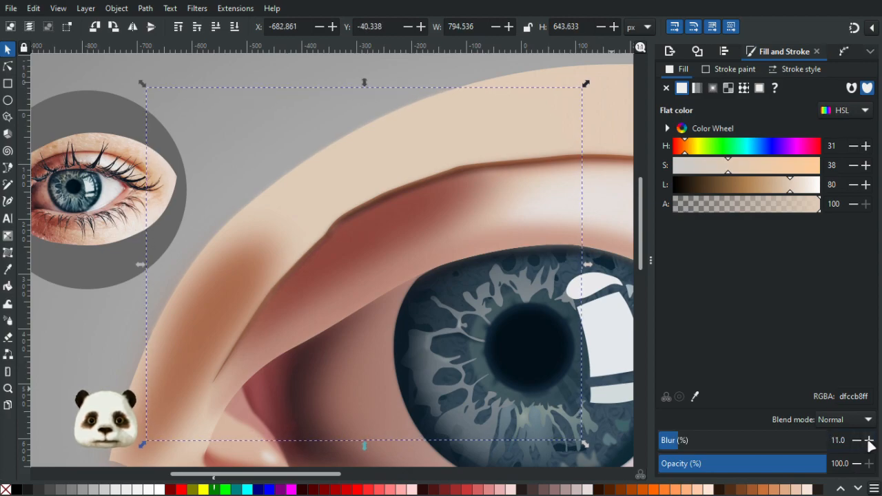
left_click(261, 157)
scroll(275, 184, "down", 3)
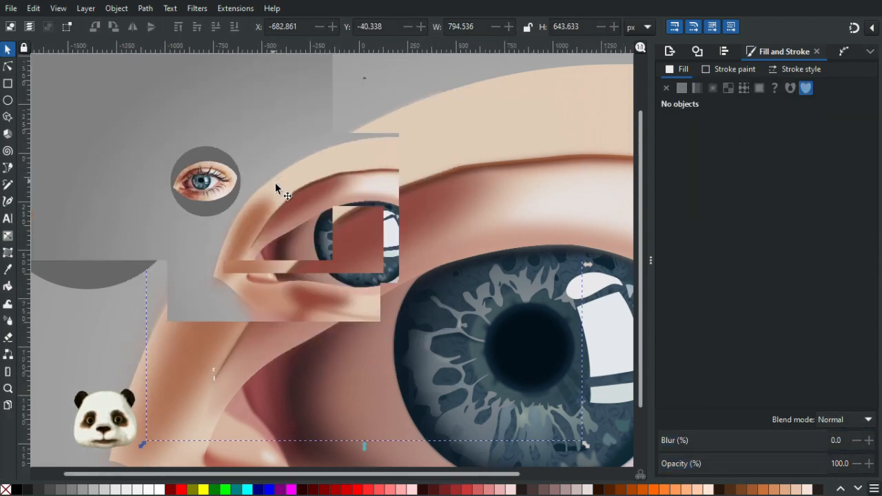
scroll(228, 286, "up", 1)
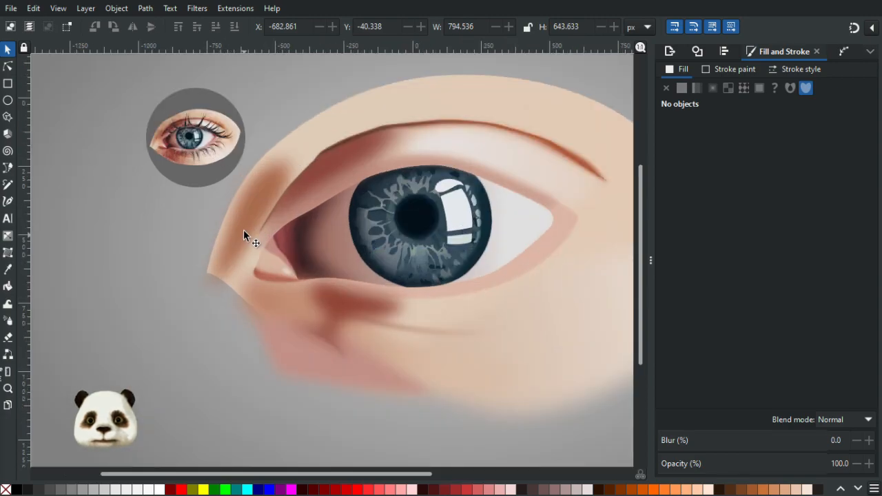
Step: Start a new closed-shape path beside the inner eye corner and curve it up along the inner half of the upper eyelid crease
scroll(246, 231, "up", 3)
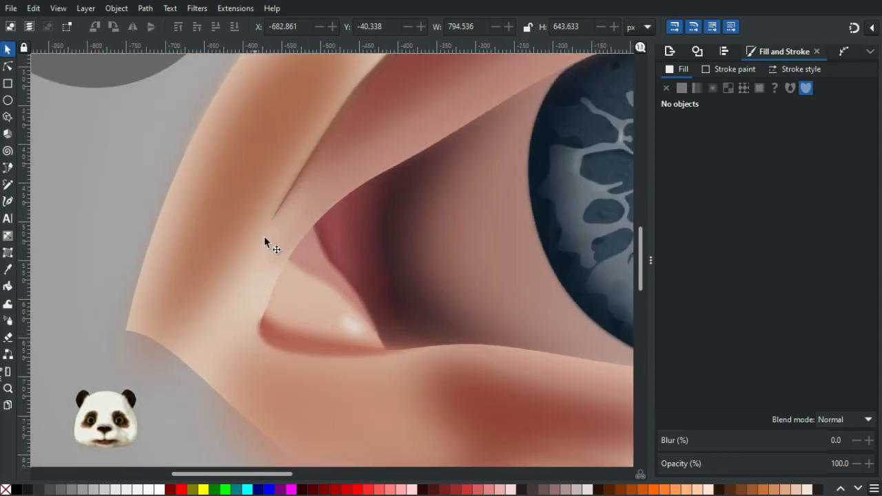
scroll(252, 264, "down", 3)
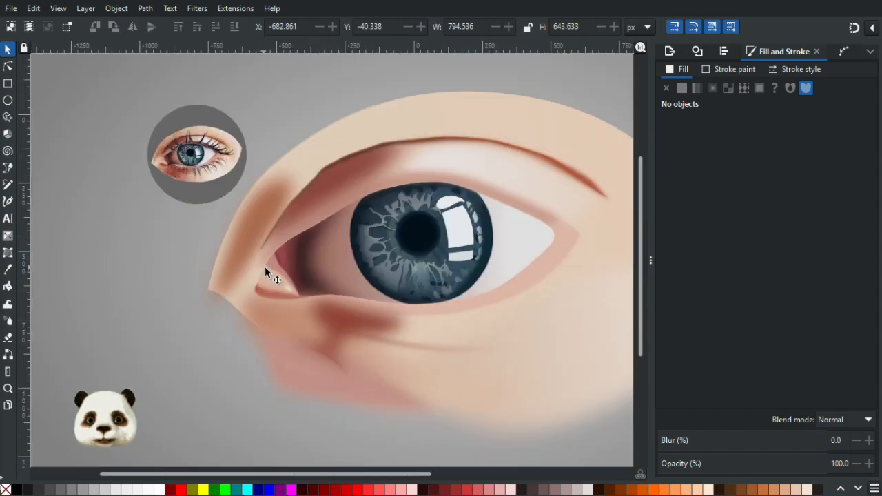
left_click_drag(263, 238, 148, 309)
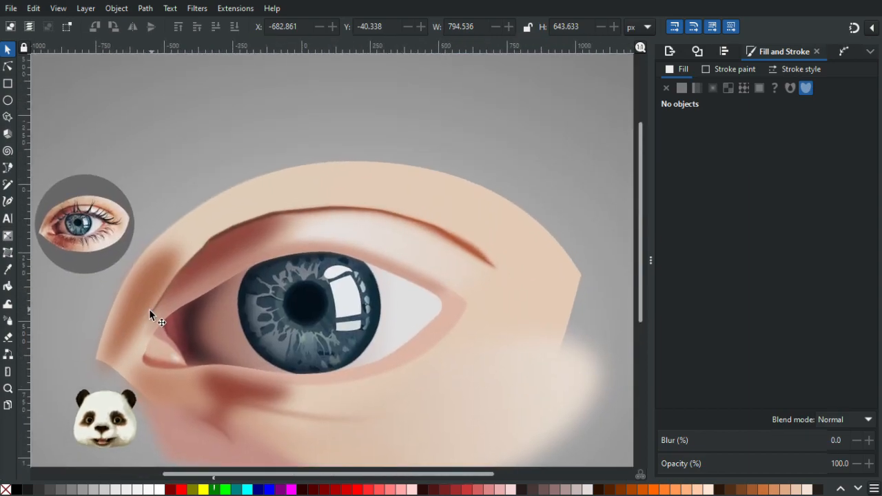
scroll(83, 305, "up", 1)
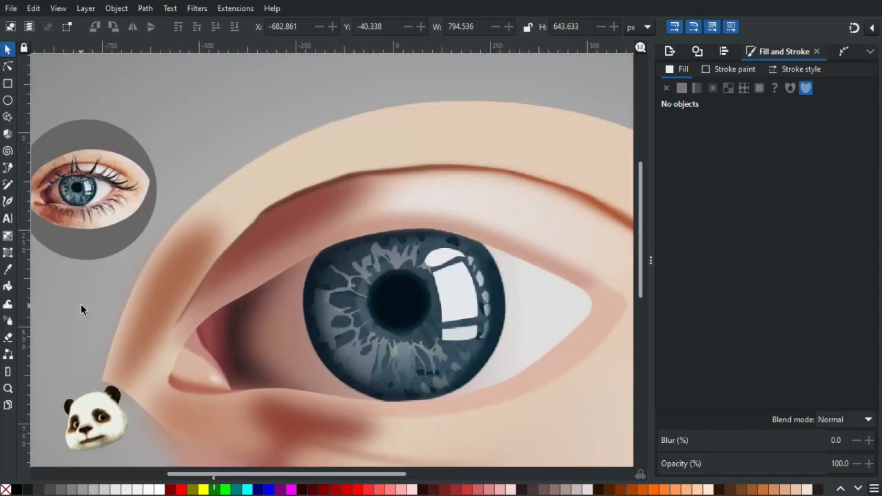
left_click_drag(157, 299, 182, 309)
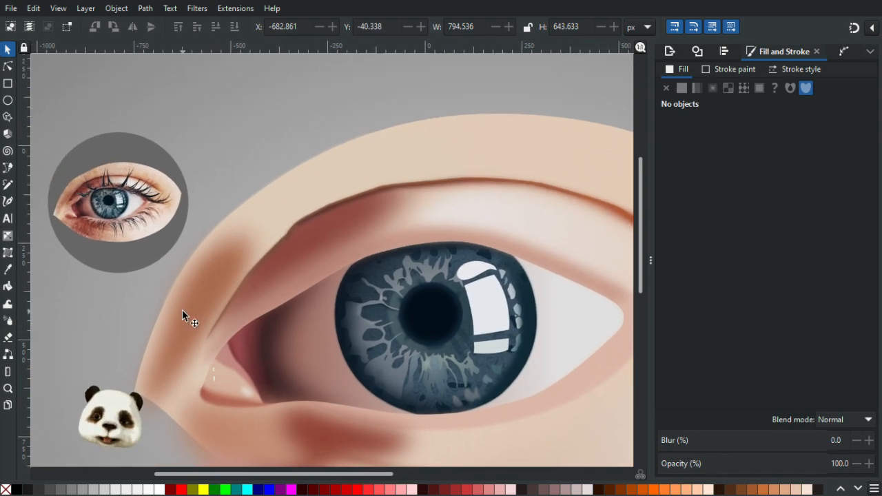
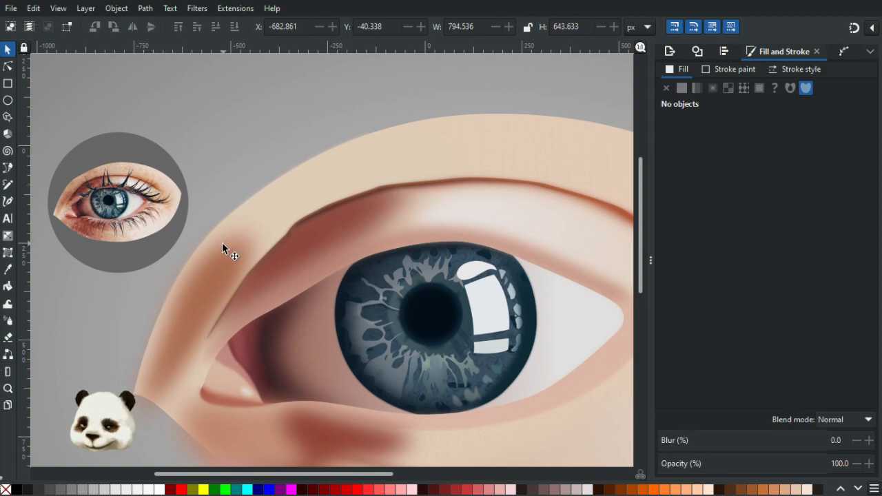
key("b")
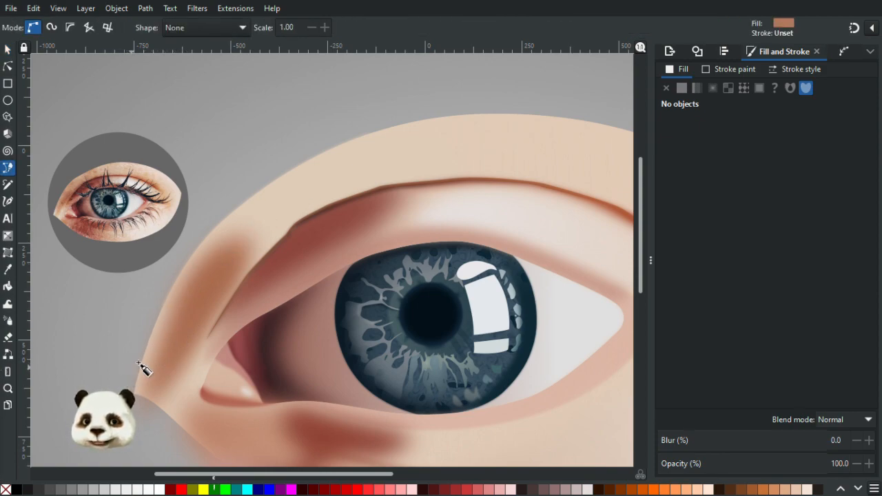
left_click(129, 378)
left_click_drag(181, 306, 210, 262)
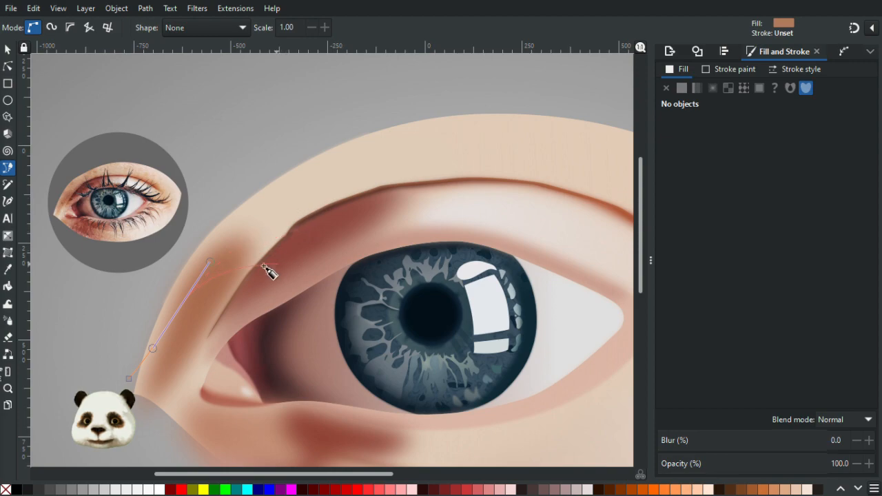
left_click_drag(222, 280, 311, 209)
left_click_drag(397, 176, 452, 170)
key("BackSpace")
left_click_drag(364, 190, 398, 183)
Step: Continue the path with smooth curves along the top of the eyelid crease to its outer end
scroll(404, 187, "right", 5)
scroll(287, 205, "up", 1)
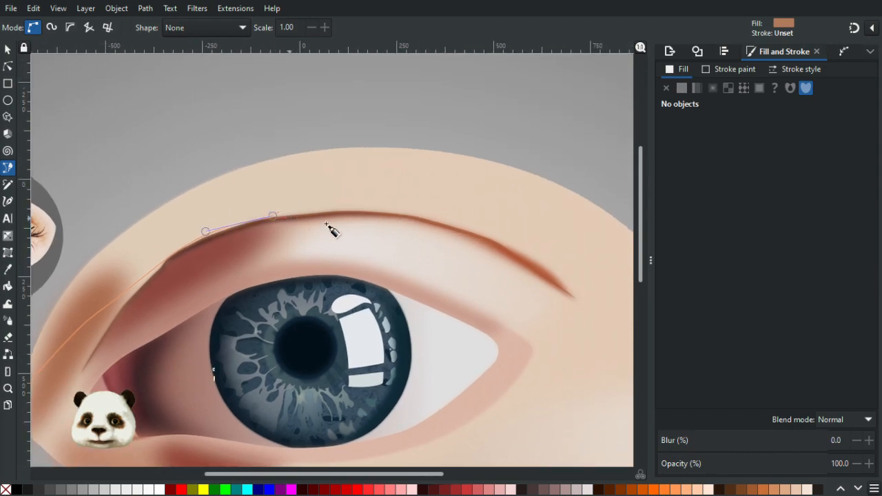
scroll(332, 209, "down", 1)
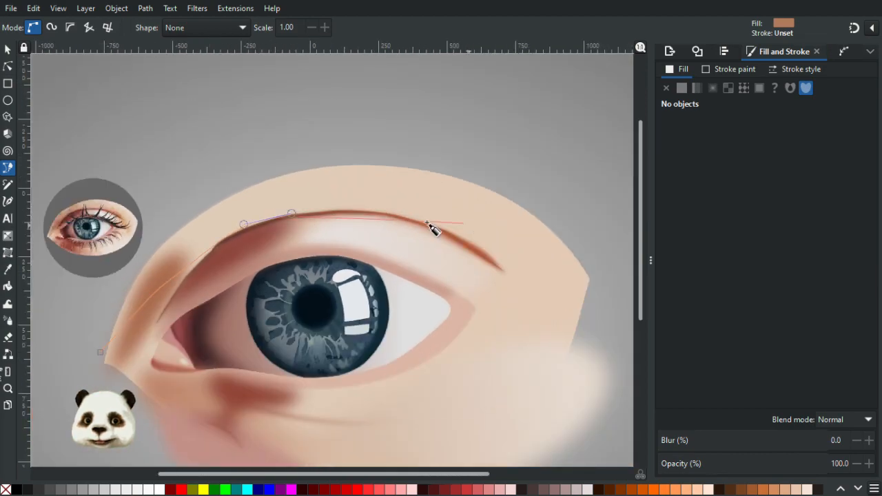
left_click_drag(331, 207, 356, 206)
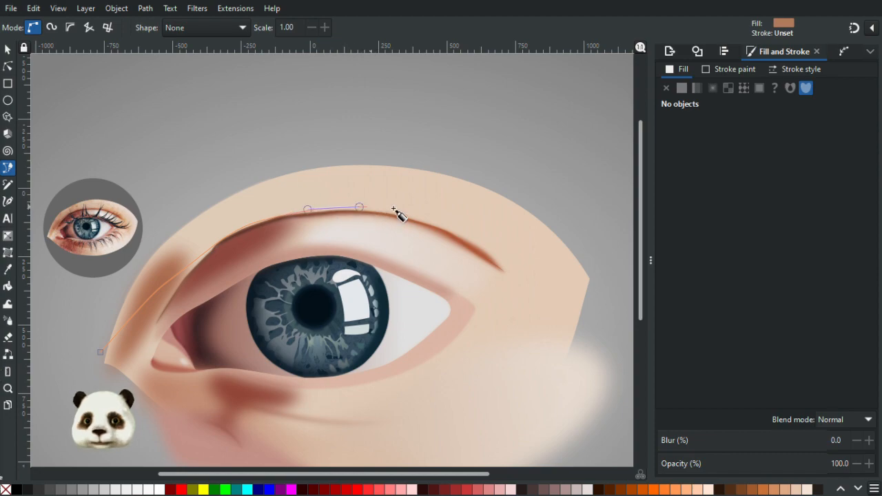
left_click_drag(423, 219, 441, 224)
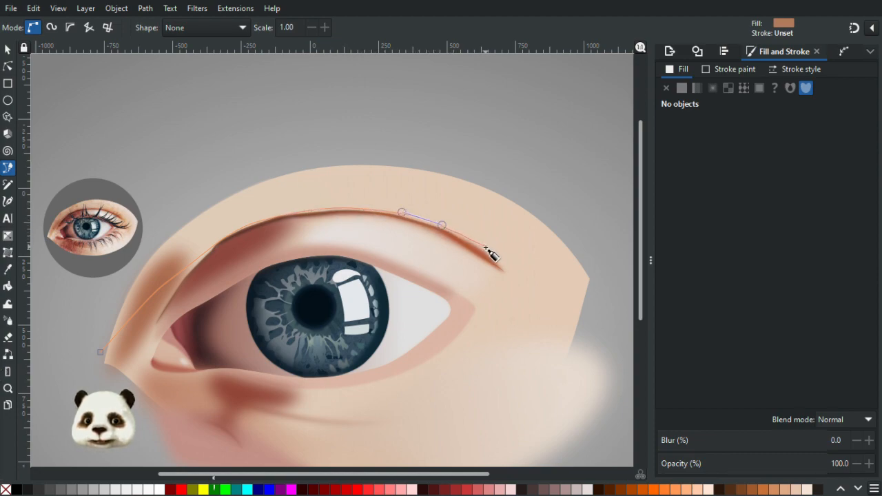
left_click_drag(488, 253, 513, 262)
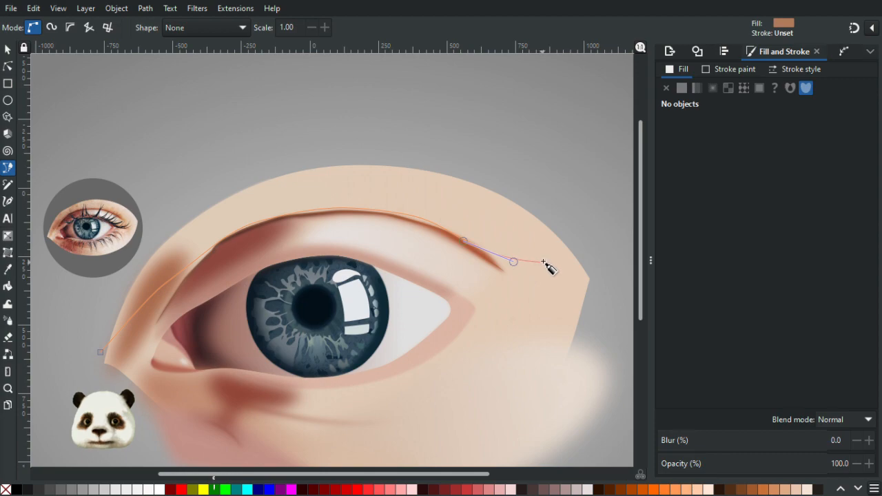
Step: Route the path past the outer brow area and back above the skin's upper edge, closing it at the starting point
left_click_drag(603, 238, 607, 227)
left_click_drag(521, 142, 492, 132)
left_click_drag(345, 89, 309, 93)
left_click_drag(176, 176, 164, 186)
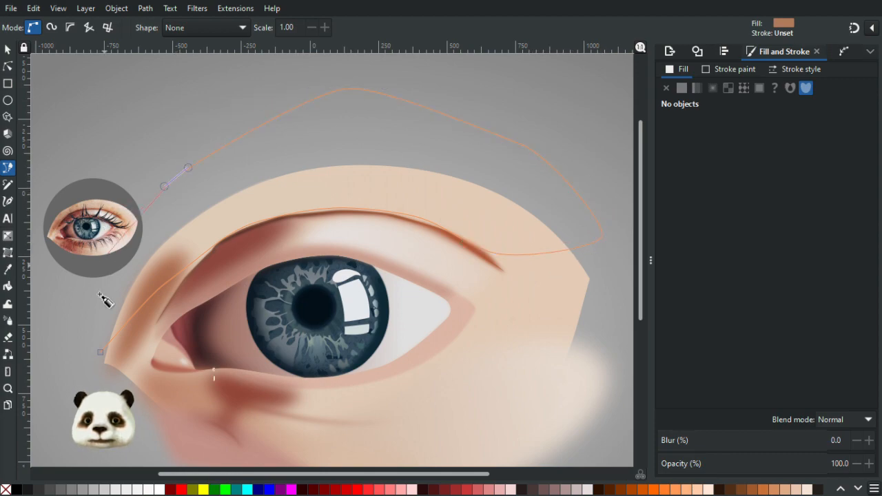
left_click(101, 352)
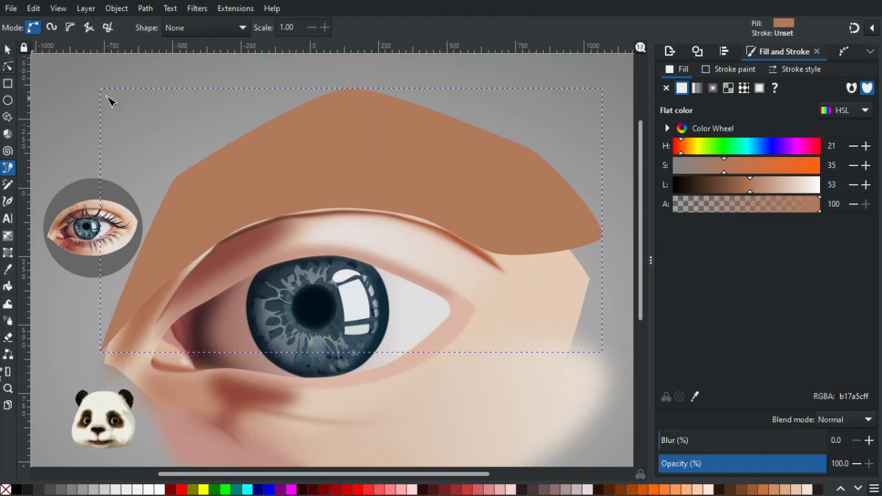
Step: Lower the three nodes along the upper edge of the new brow-area shape so it sits closer to the skin's outline
key("n")
left_click_drag(348, 89, 342, 132)
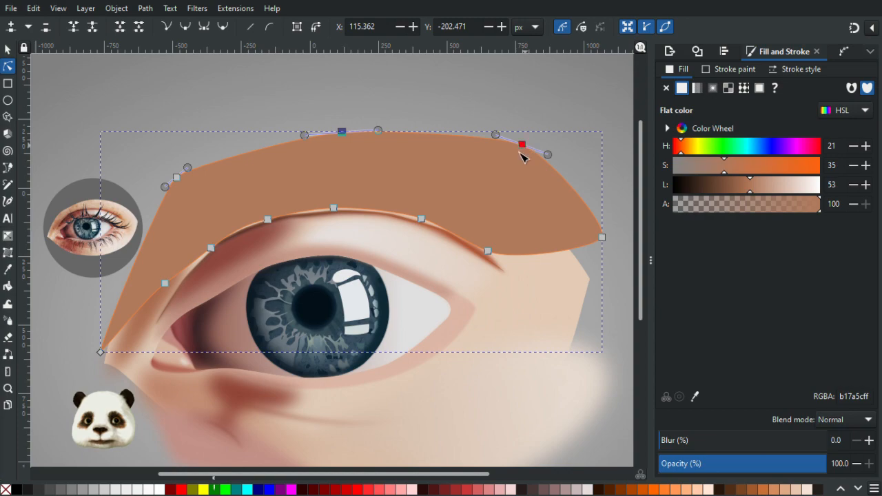
left_click_drag(521, 146, 506, 168)
left_click_drag(178, 179, 173, 211)
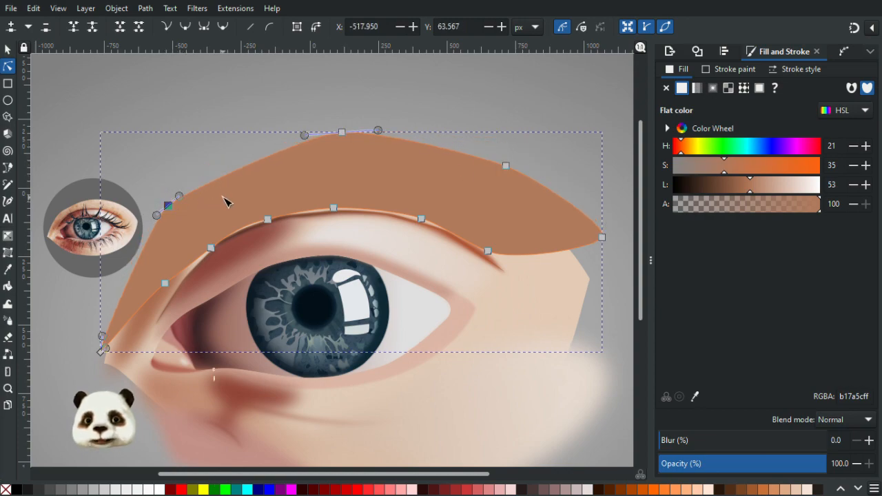
Step: Recolour the brow-area shape with the brown be8e75 sampled from the inner corner of the reference photo
key("d")
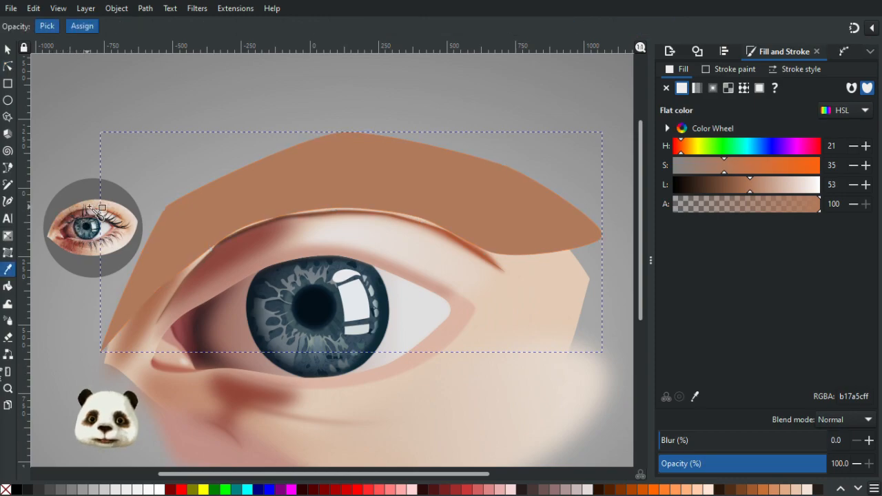
left_click(53, 225)
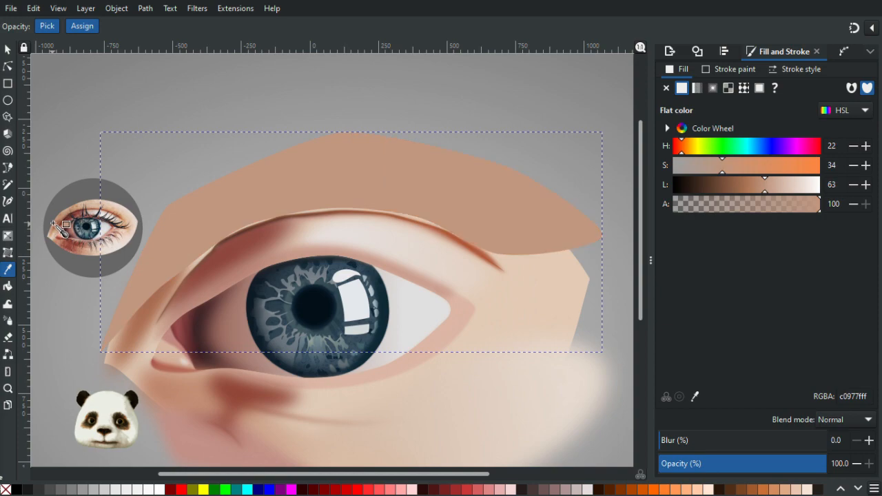
left_click(55, 226)
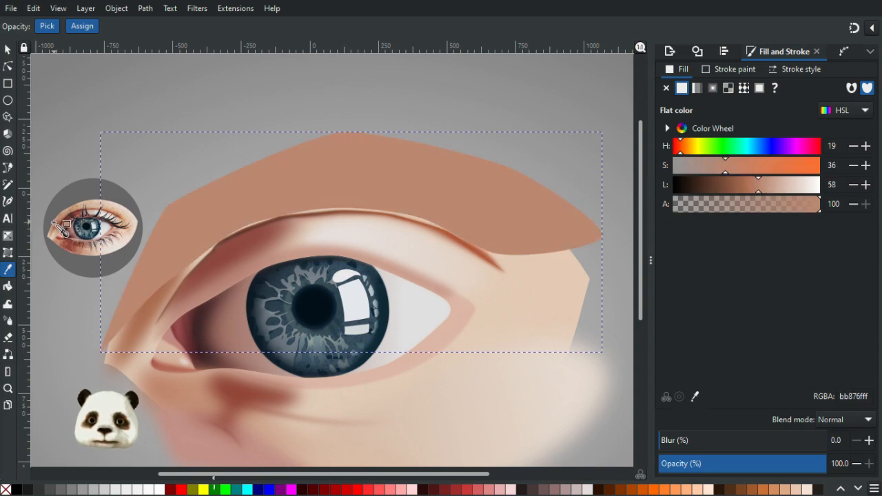
left_click(55, 225)
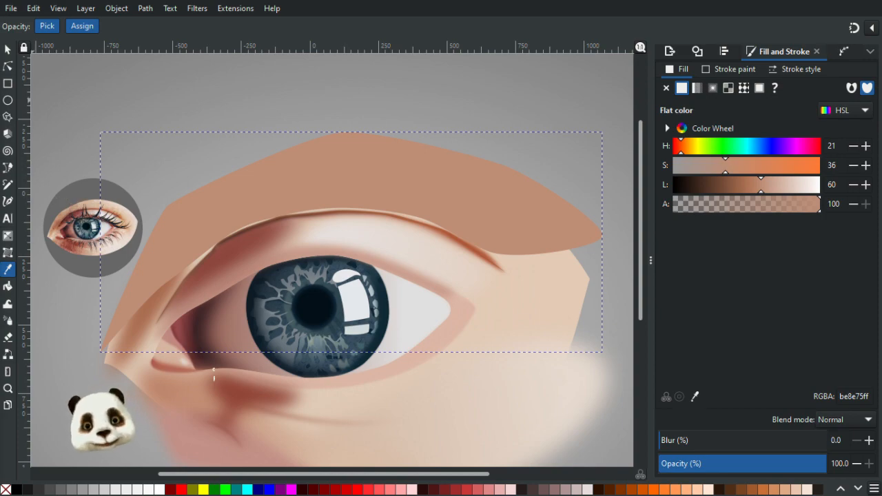
left_click(9, 50)
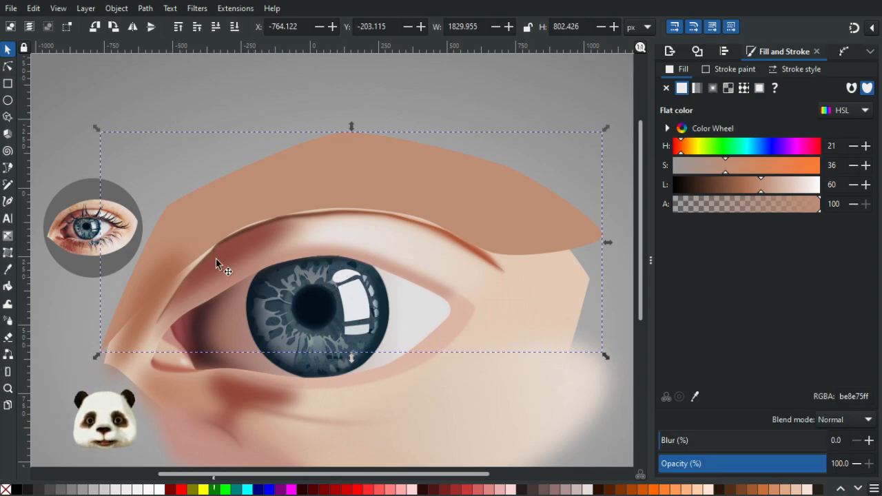
Step: Apply a linear gradient from the shape's inner end to its outer end, with the end stop in sampled e3c6af at 0 alpha
key("g")
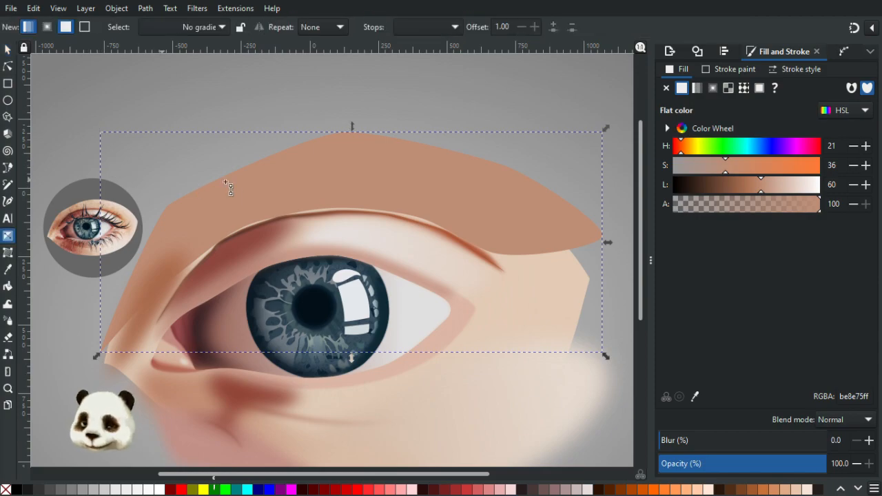
left_click_drag(180, 221, 547, 197)
key("d")
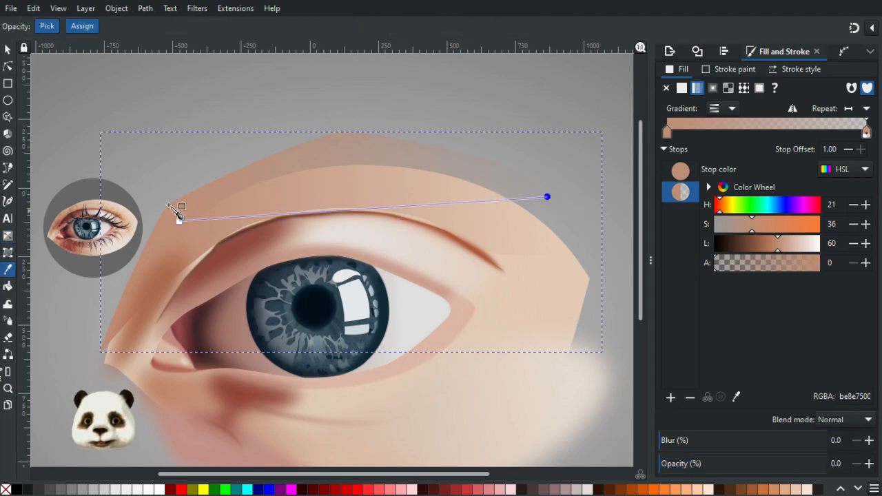
left_click(121, 210)
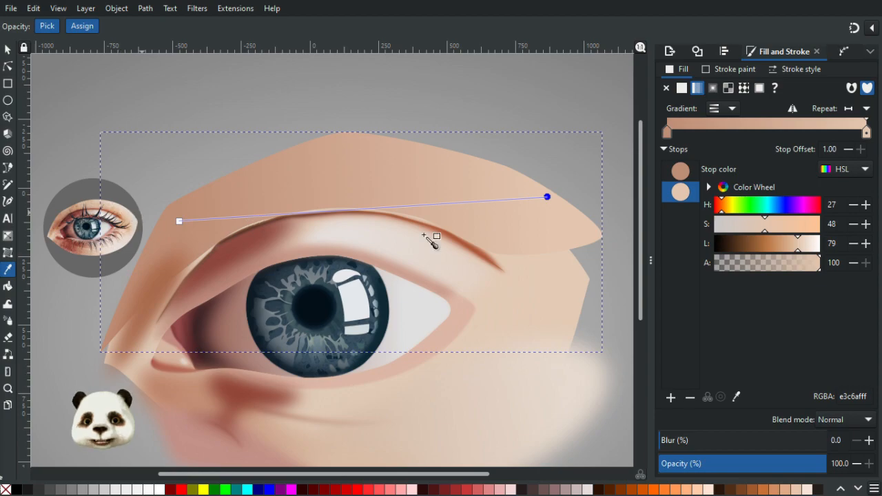
left_click_drag(811, 274, 715, 268)
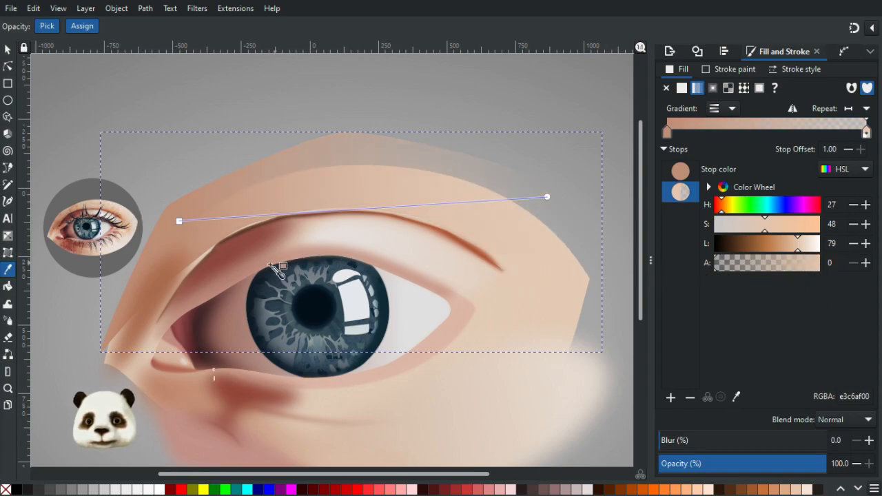
Step: Set the blur of the gradient-filled brow-area shape to 20%
left_click_drag(678, 442, 700, 446)
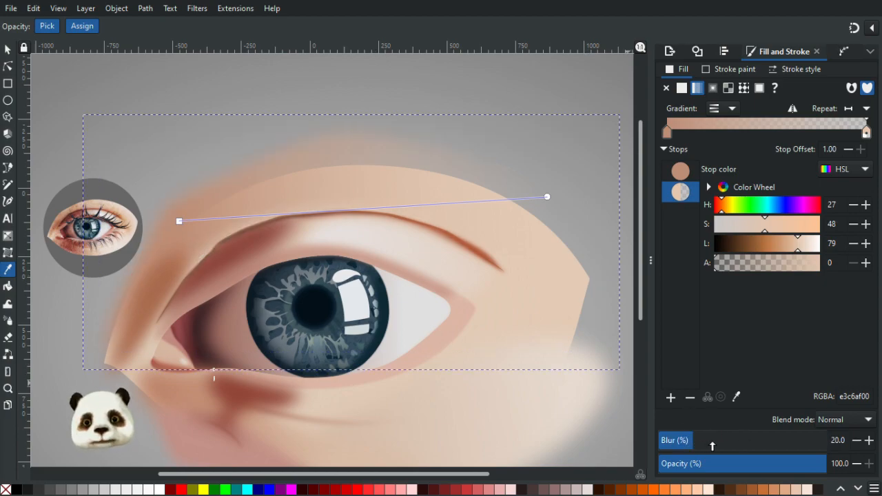
left_click(712, 446)
left_click(685, 441)
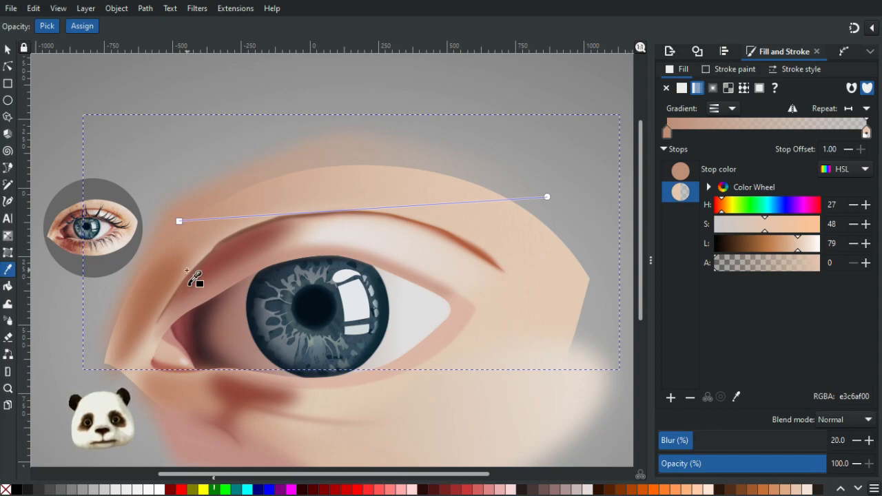
Step: Reshape the inner part of the brow-area shape's lower edge by adjusting its curve handles along the eyelid crease
scroll(198, 277, "up", 1)
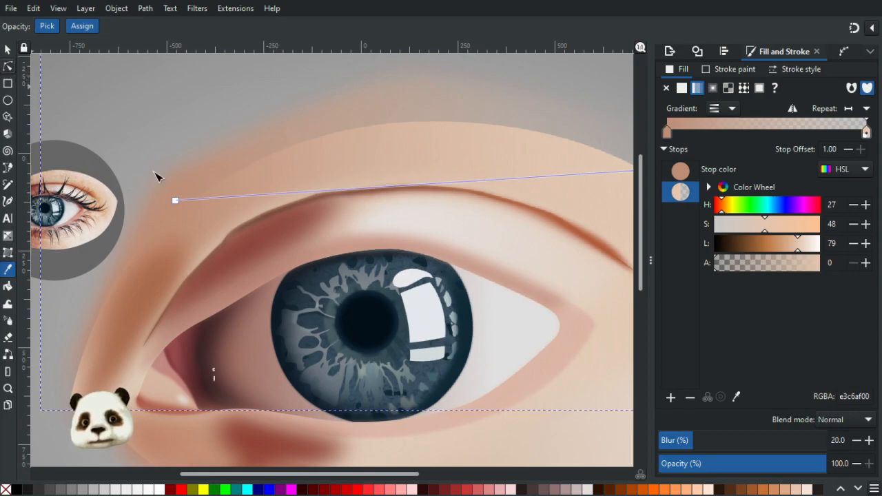
left_click(223, 242)
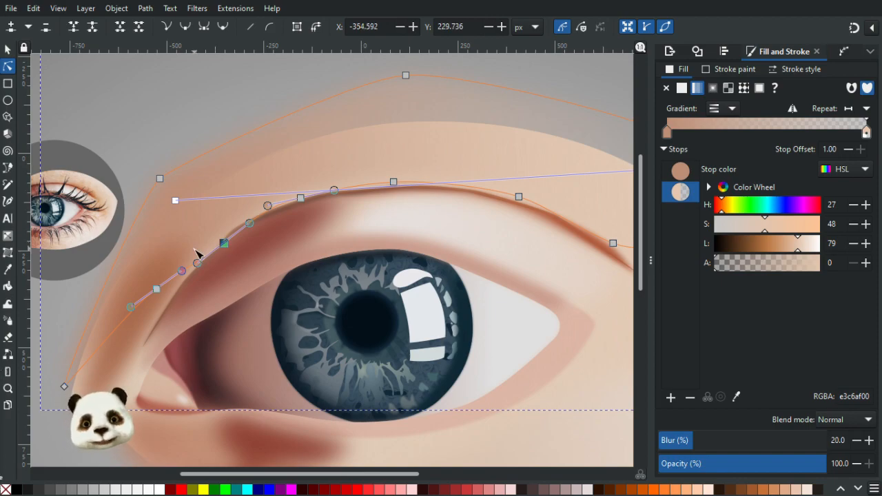
scroll(165, 261, "up", 2, "ctrl")
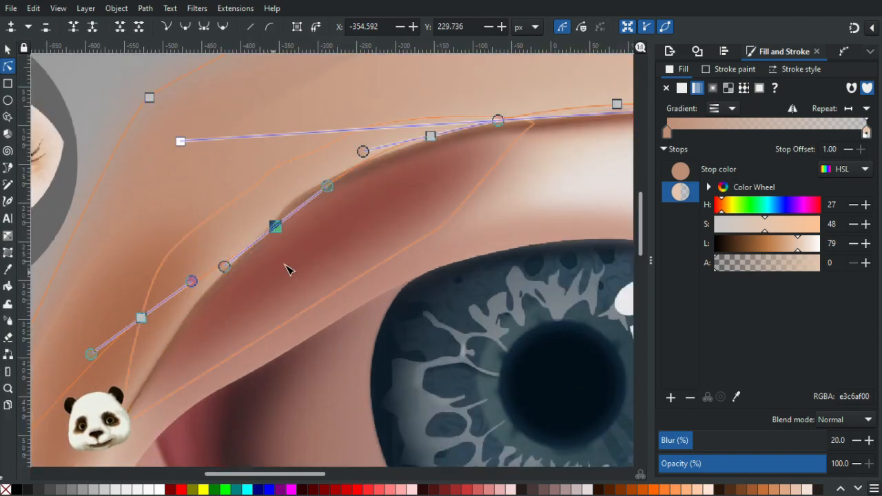
left_click_drag(224, 269, 143, 338)
scroll(191, 297, "down", 3, "ctrl")
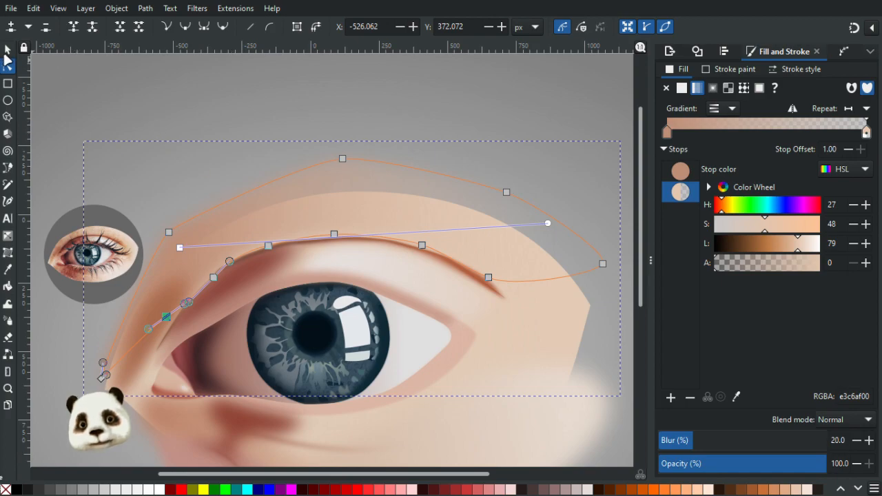
left_click(7, 49)
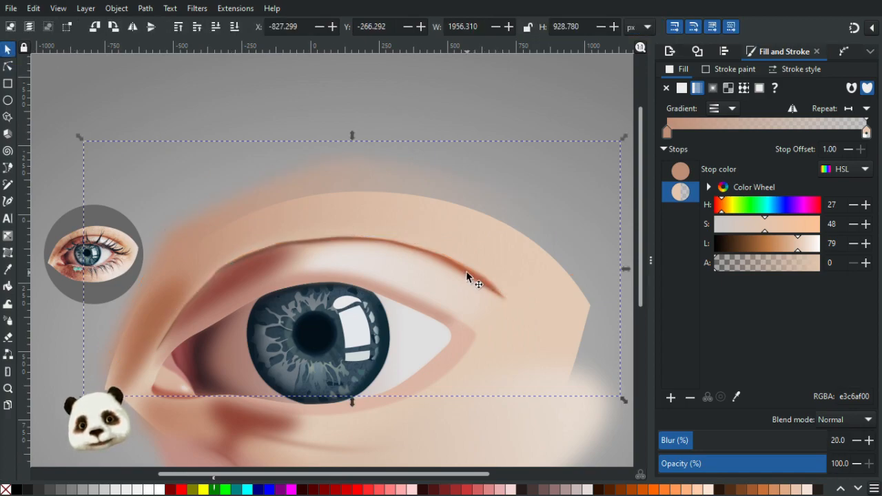
Step: Try moving the blurred brow-area shape above the eyelid crease and undo the move
left_click(466, 270)
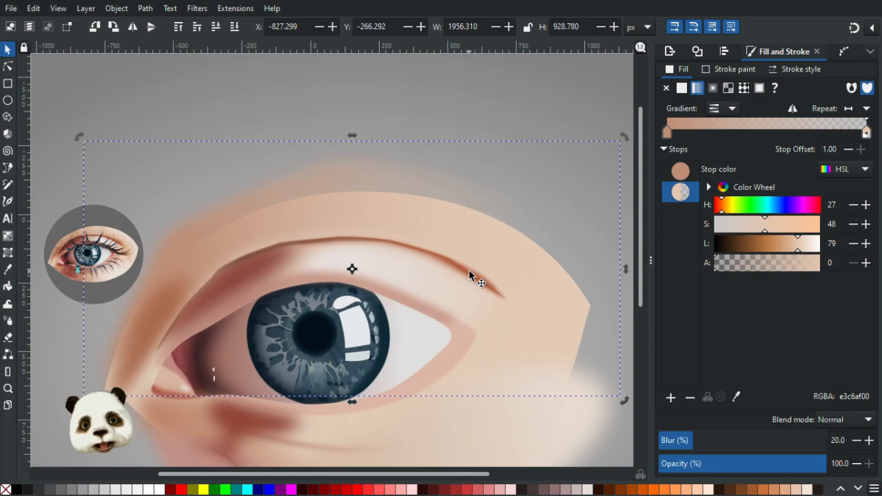
left_click_drag(469, 270, 448, 235)
key("ctrl+z")
scroll(478, 277, "up", 1)
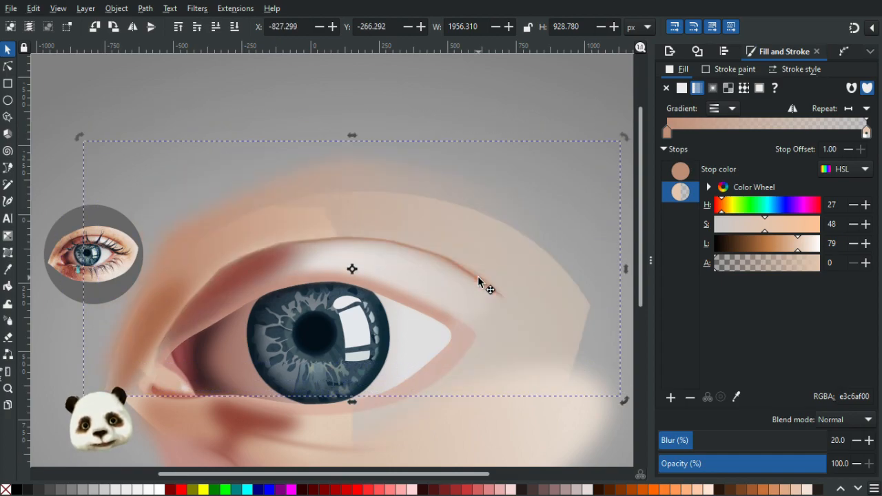
Step: Bring the eyelid crease line in front of the blurred brow-area shape
scroll(478, 277, "up", 1)
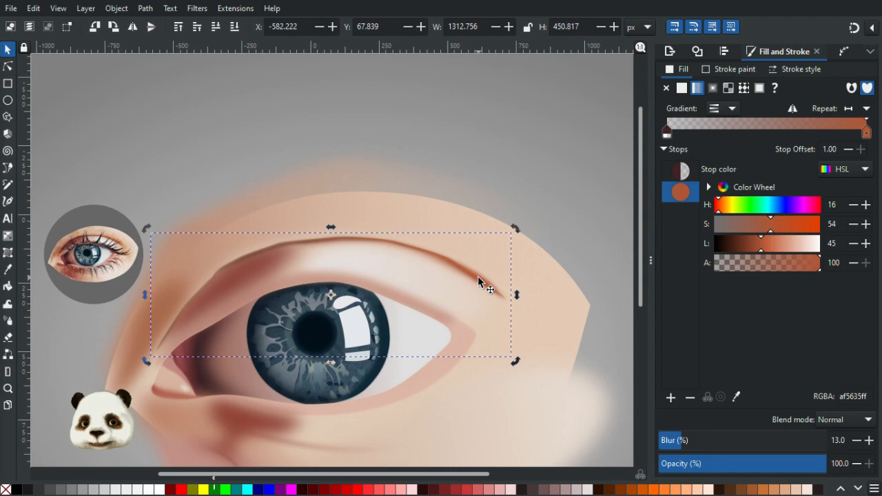
key("Escape")
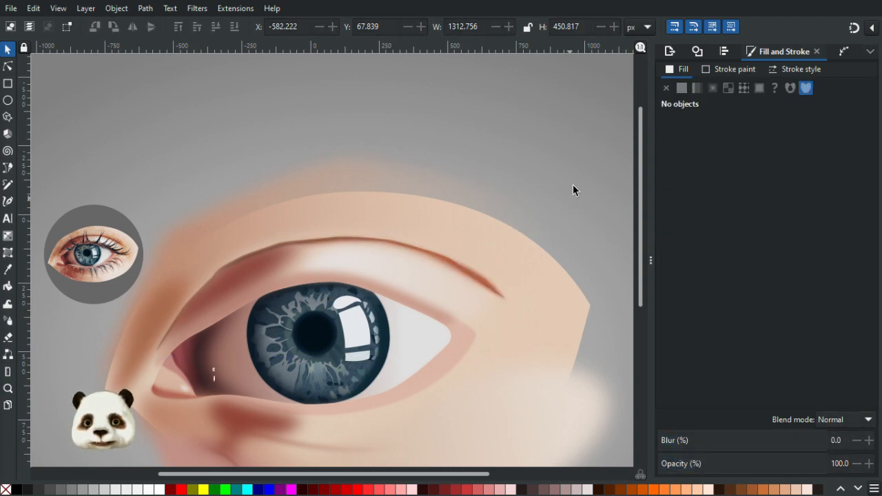
left_click(487, 284)
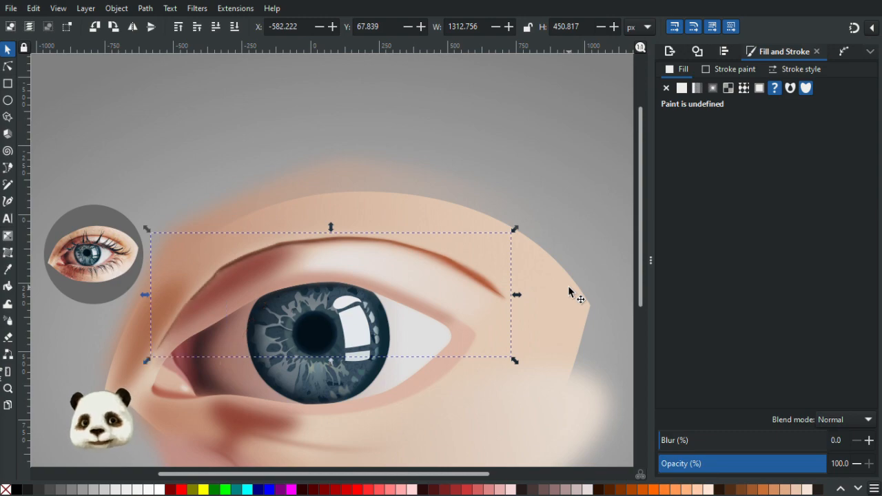
Step: Set the blur of the brow-area shape to 10%
scroll(220, 292, "up", 1)
scroll(296, 282, "up", 2)
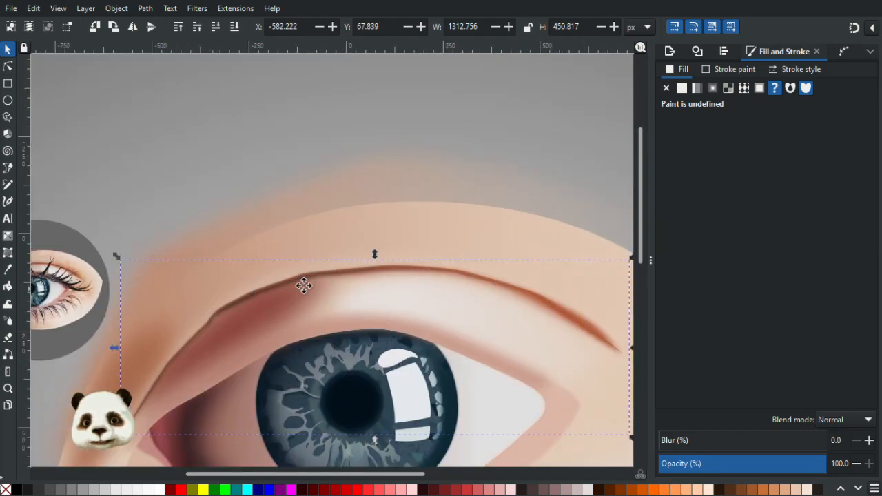
scroll(311, 283, "left", 5)
left_click(303, 304)
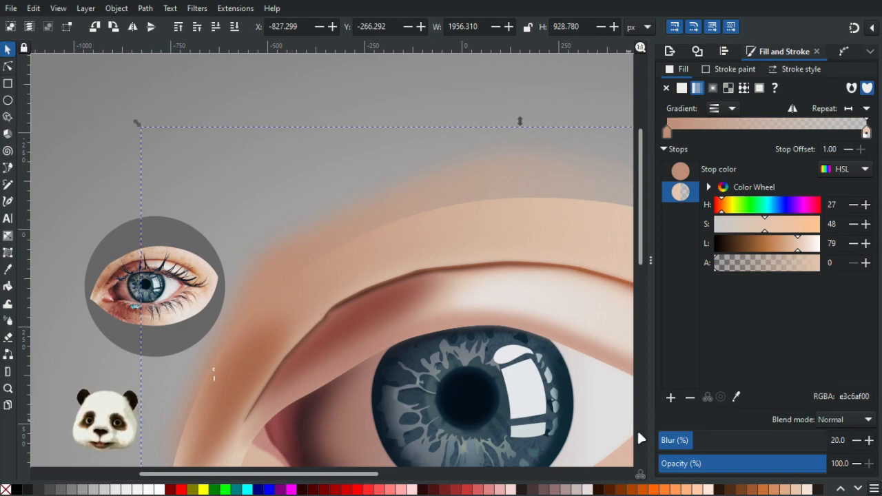
scroll(681, 442, "down", 1)
scroll(691, 442, "up", 1)
scroll(686, 442, "down", 1)
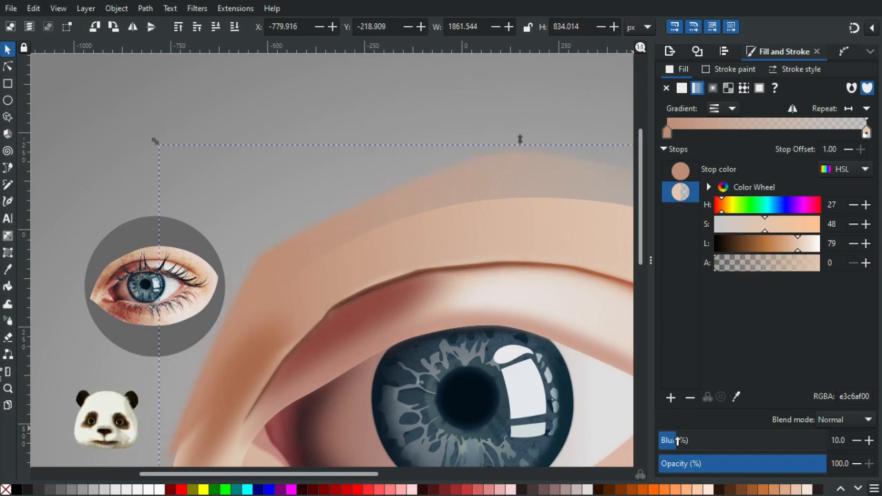
Step: Add a node on the brow-area shape's inner lower edge, place it on the crease line and delete the stray node beside it
scroll(476, 257, "down", 3)
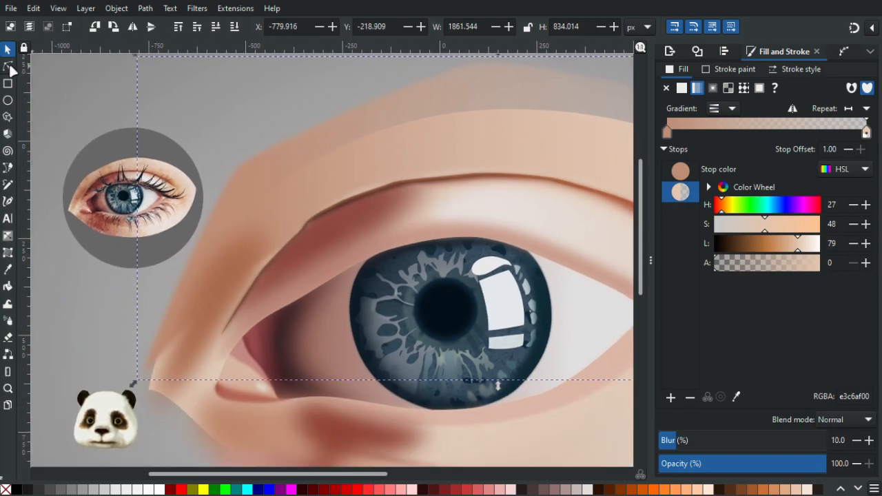
left_click(8, 67)
scroll(274, 306, "up", 2)
double_click(288, 292)
left_click_drag(288, 293, 279, 346)
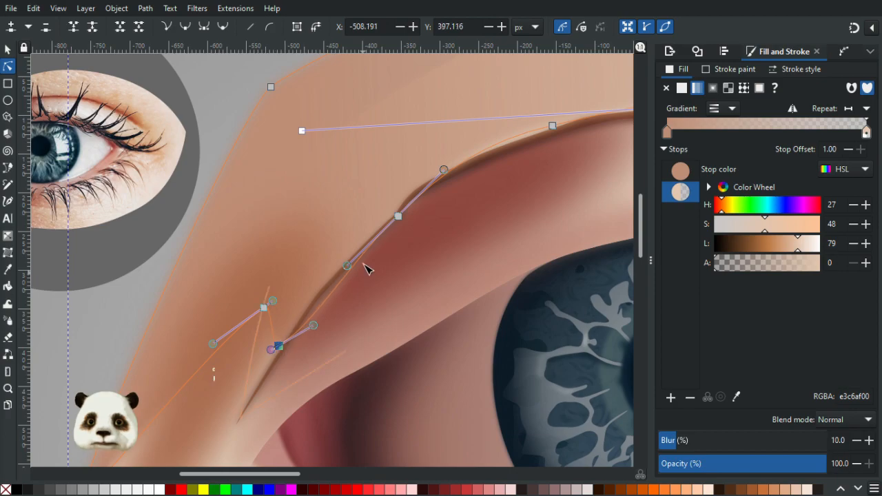
left_click_drag(348, 266, 297, 296)
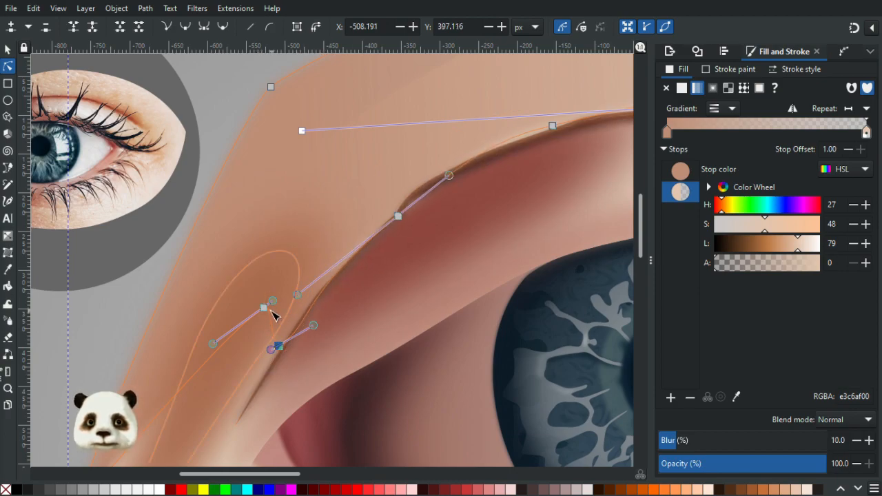
left_click(266, 308)
key("Delete")
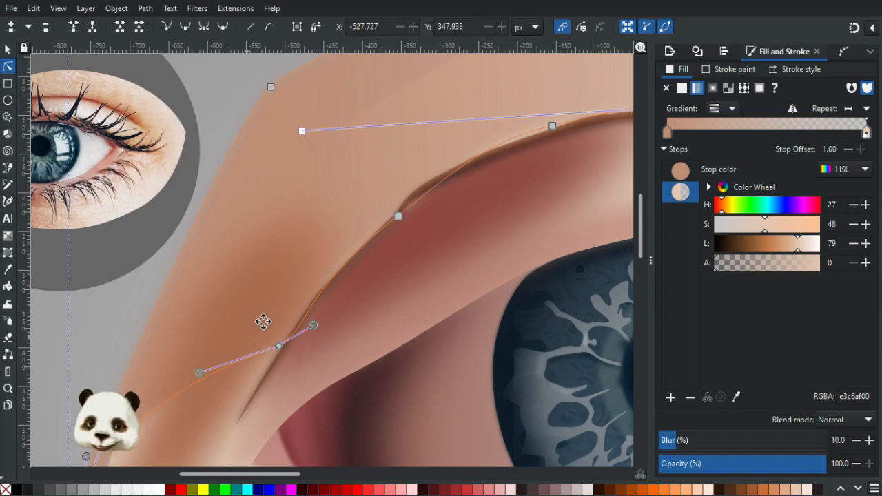
Step: Add another node between the crease and the shape's inner tip, lower it and adjust the adjacent handle to curve the edge
left_click_drag(263, 322, 321, 263)
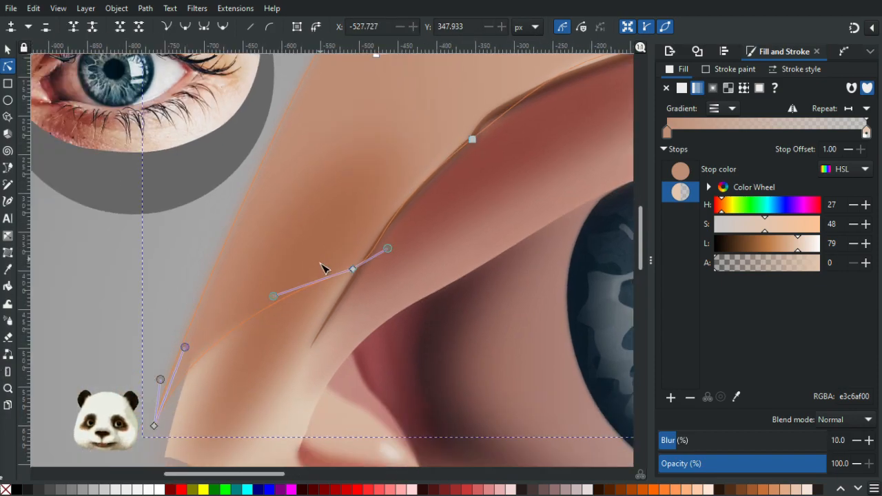
left_click(247, 327)
double_click(245, 324)
left_click_drag(246, 324, 243, 379)
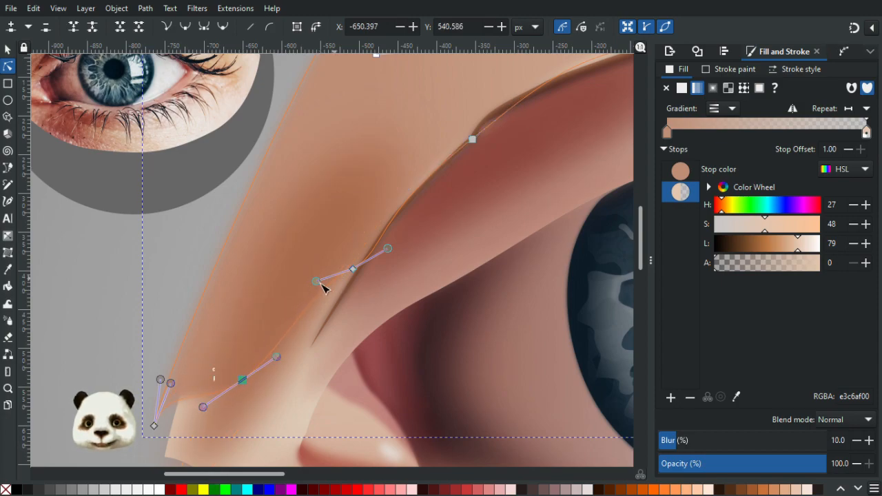
left_click_drag(316, 281, 333, 316)
left_click_drag(356, 267, 356, 273)
left_click(82, 311)
left_click(97, 315)
scroll(97, 315, "down", 3)
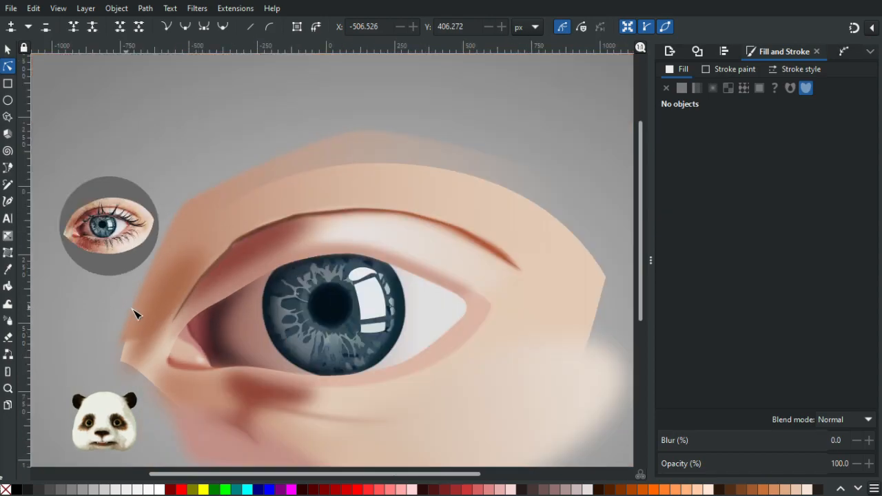
Step: Fit the brow-area shape's lower edge to the crease above the red shadow by adjusting its nodes and handles
scroll(313, 228, "up", 4)
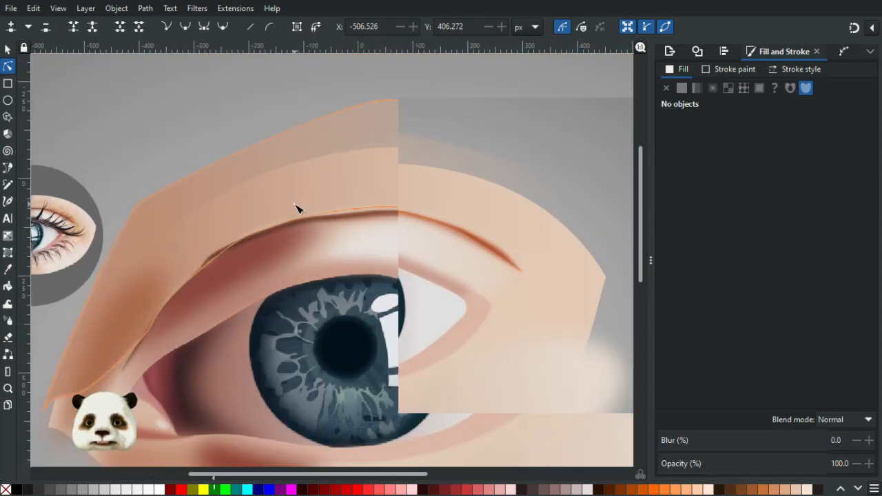
left_click(256, 246)
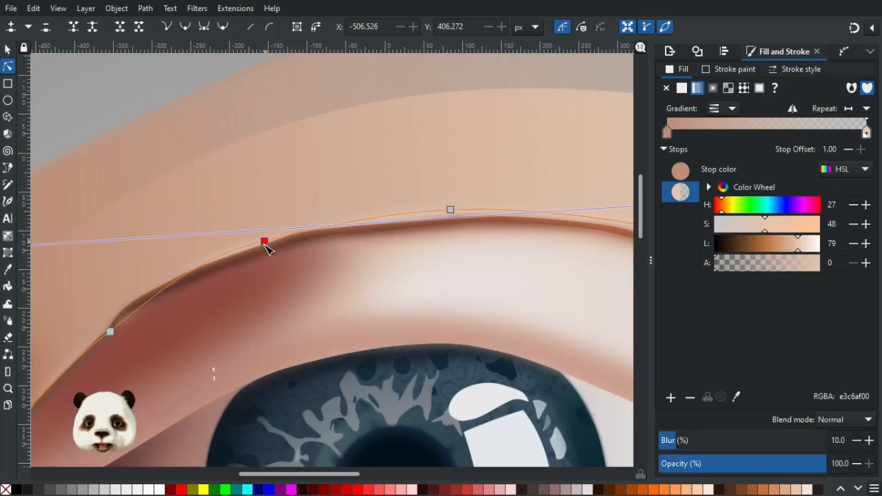
left_click(263, 246)
left_click(111, 332)
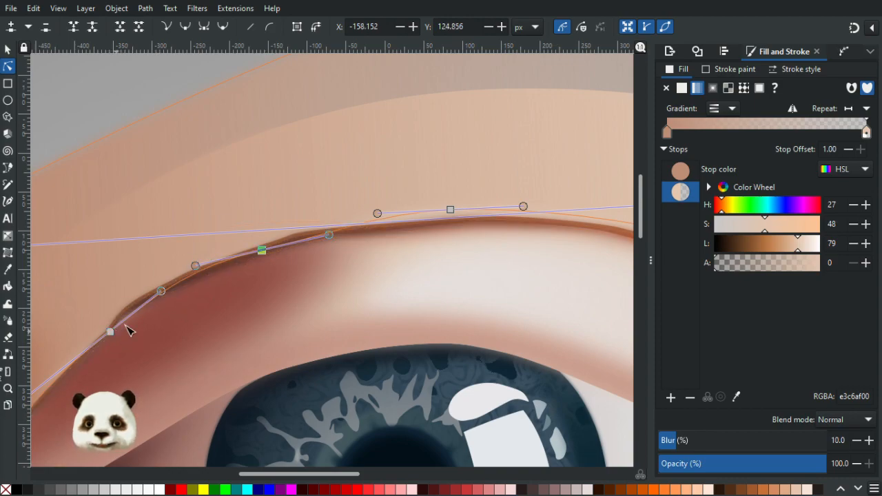
left_click_drag(160, 291, 138, 295)
left_click(111, 333, "ctrl")
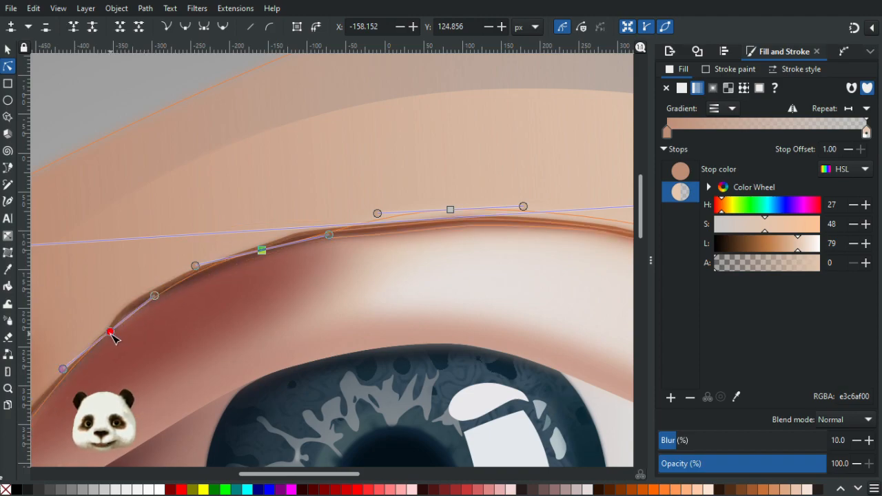
left_click(111, 332, "ctrl")
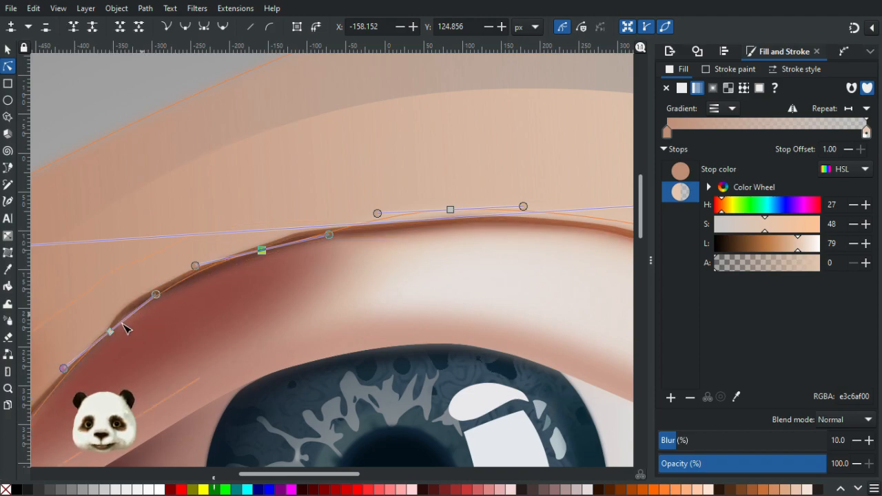
left_click_drag(156, 295, 129, 302)
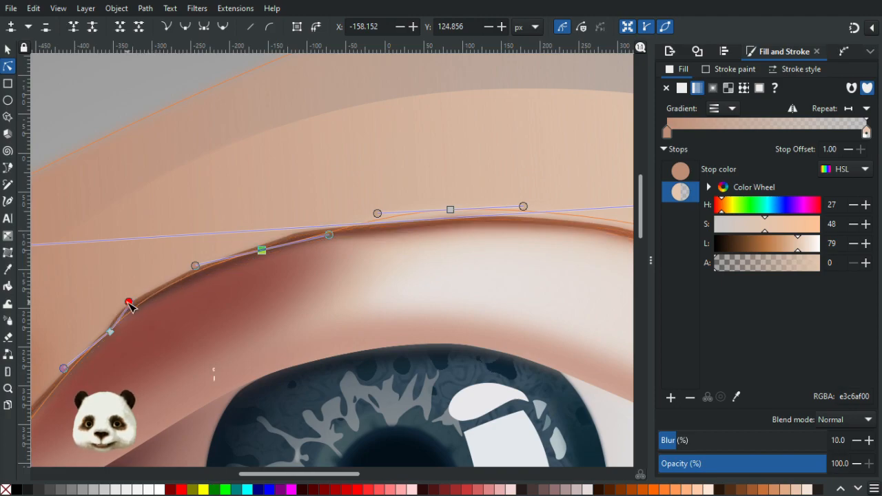
left_click_drag(274, 276, 626, 129)
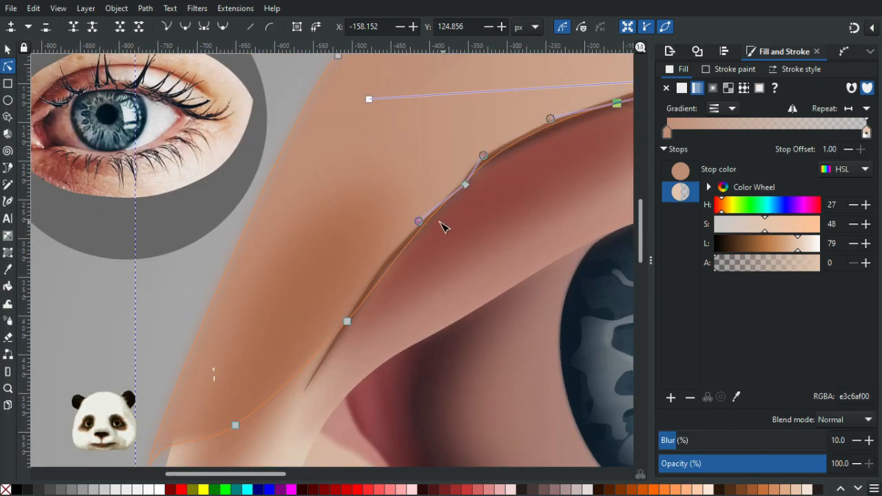
left_click_drag(418, 221, 395, 234)
left_click(131, 313)
Step: Examine how the brow-area shape's lower edge follows the eyelid crease
scroll(131, 312, "down", 5)
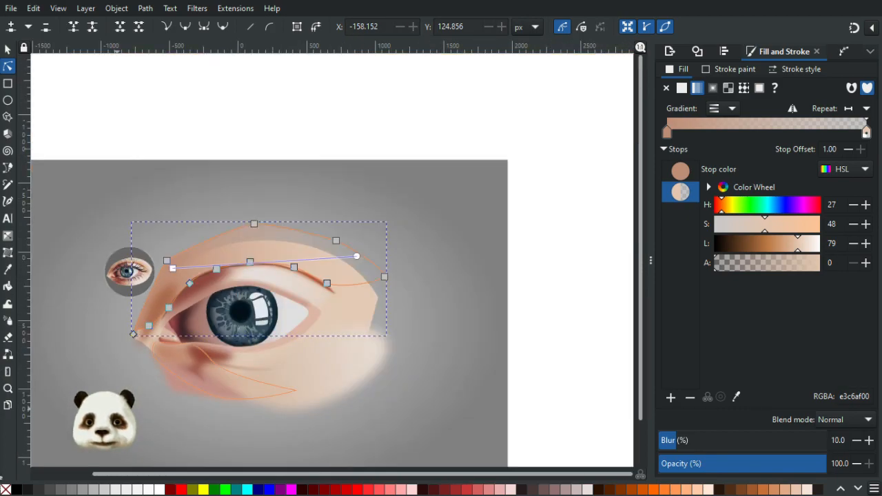
key("Escape")
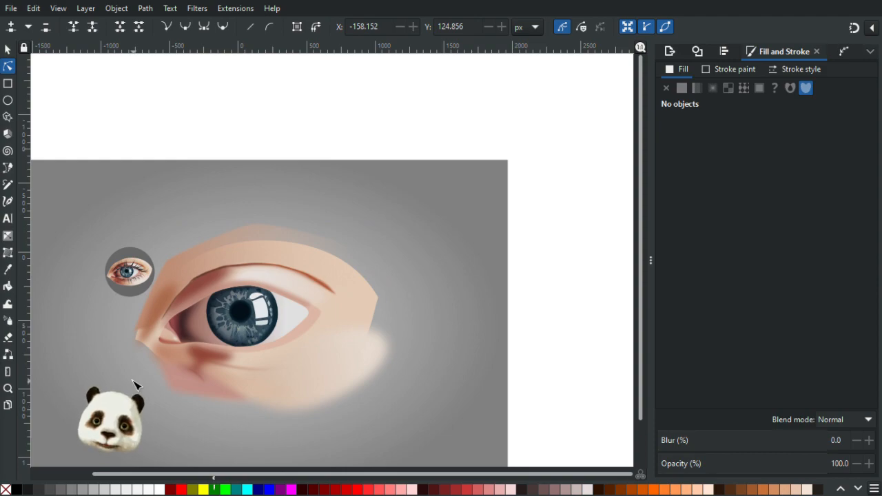
scroll(118, 314, "up", 3)
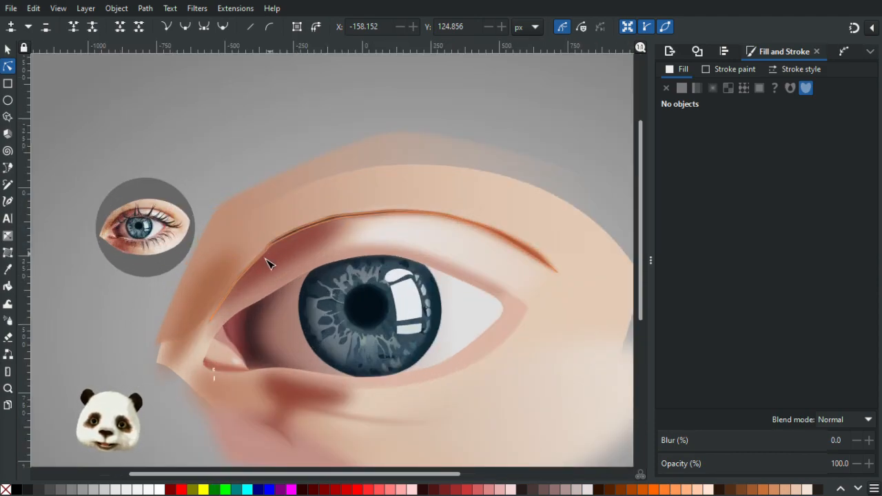
scroll(234, 230, "up", 1)
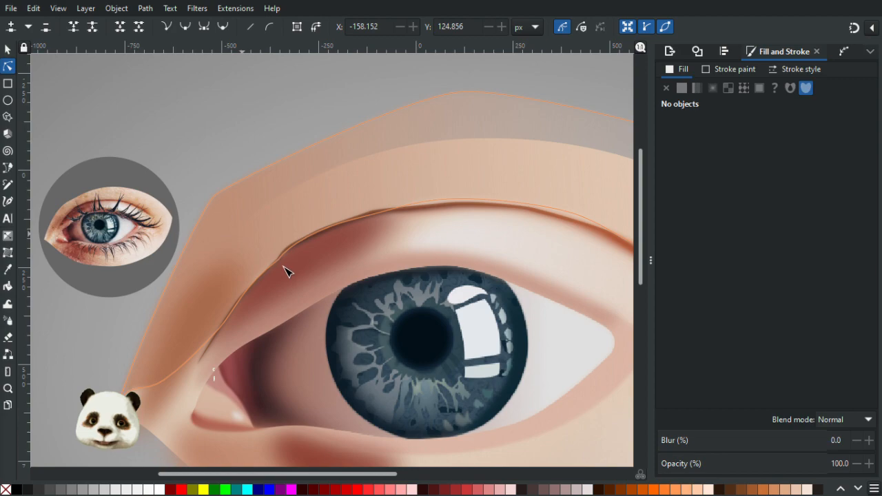
scroll(262, 279, "up", 2)
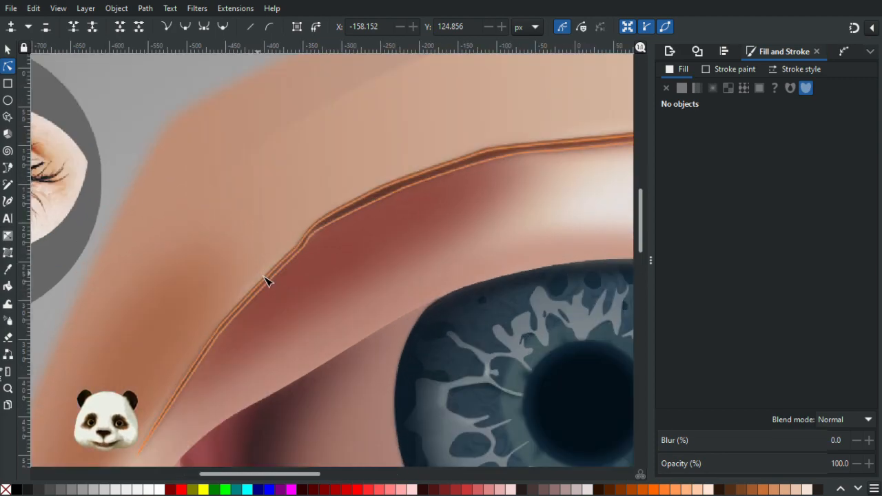
left_click(268, 266)
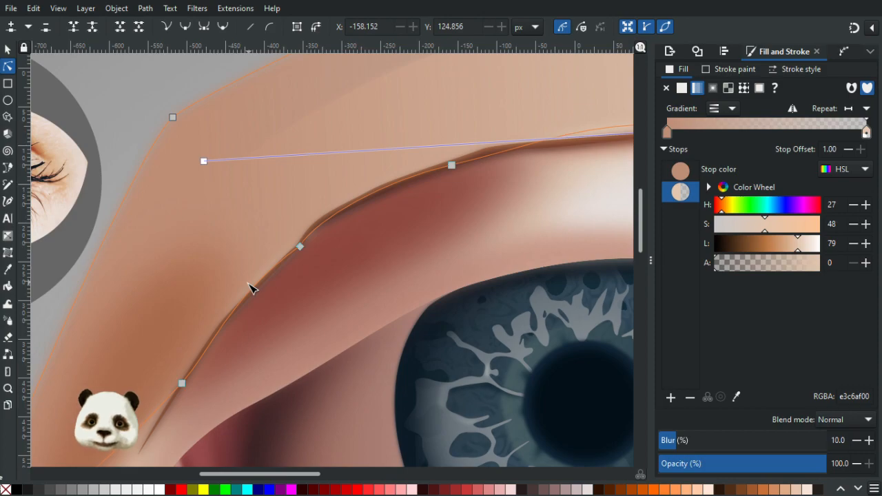
scroll(252, 288, "down", 2)
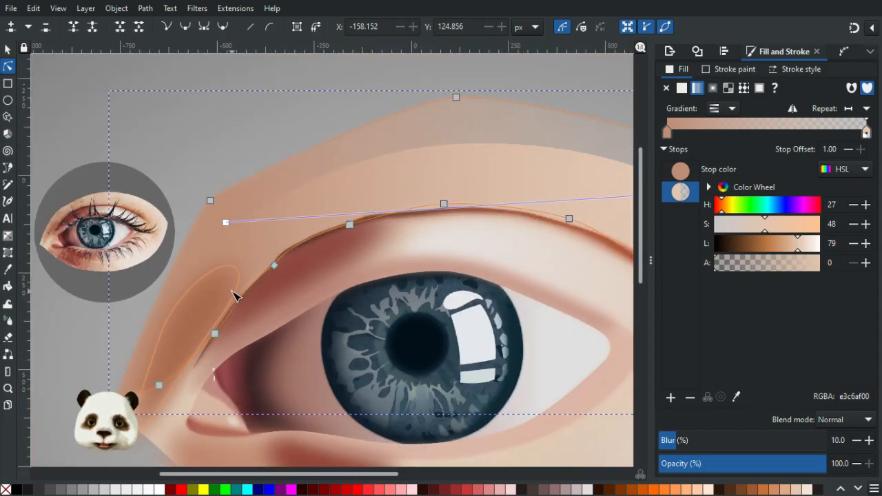
scroll(255, 295, "down", 2)
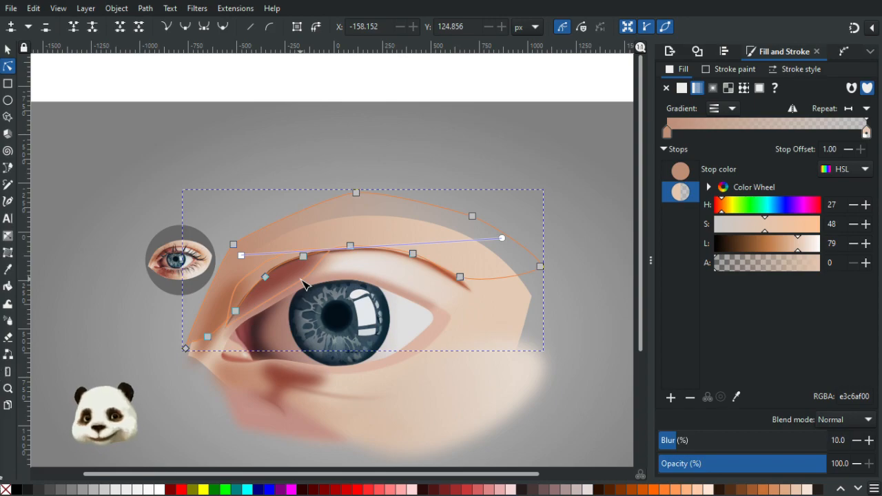
Step: Set the dark red shadow under the inner eye to 80% opacity and 50% blur
left_click(7, 49)
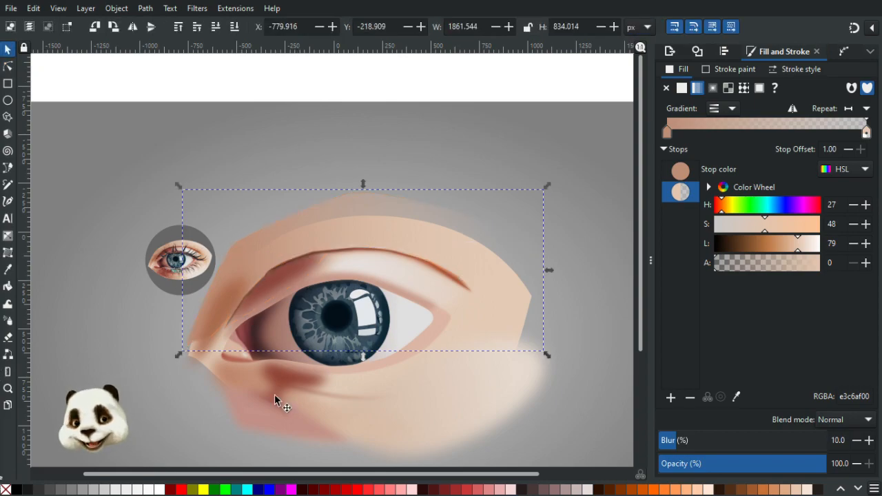
left_click(290, 378)
left_click_drag(813, 469, 799, 473)
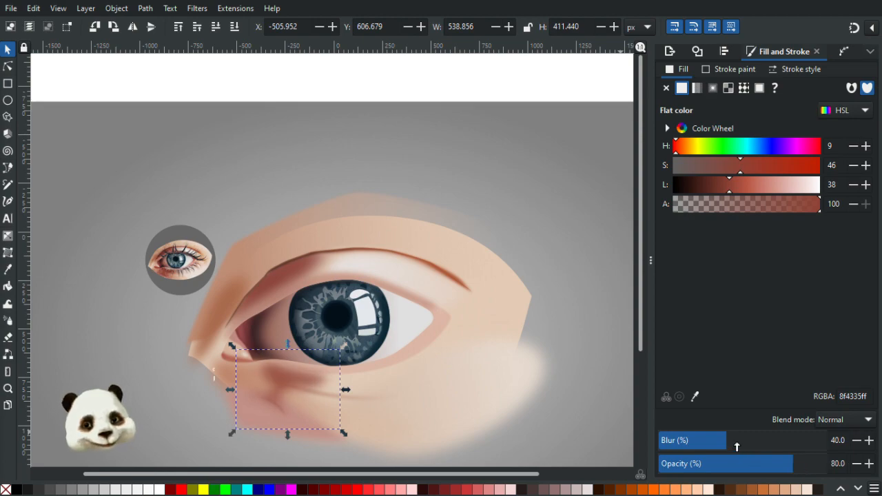
left_click_drag(732, 443, 733, 445)
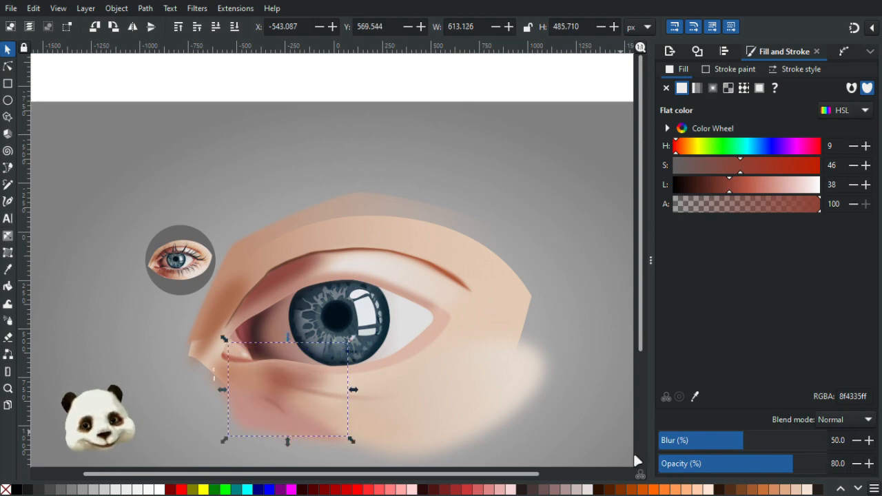
Step: Set the opacity of the gradient-filled fold line under the lower eyelid to 60%
left_click(322, 395)
left_click(775, 466)
left_click_drag(776, 466, 761, 465)
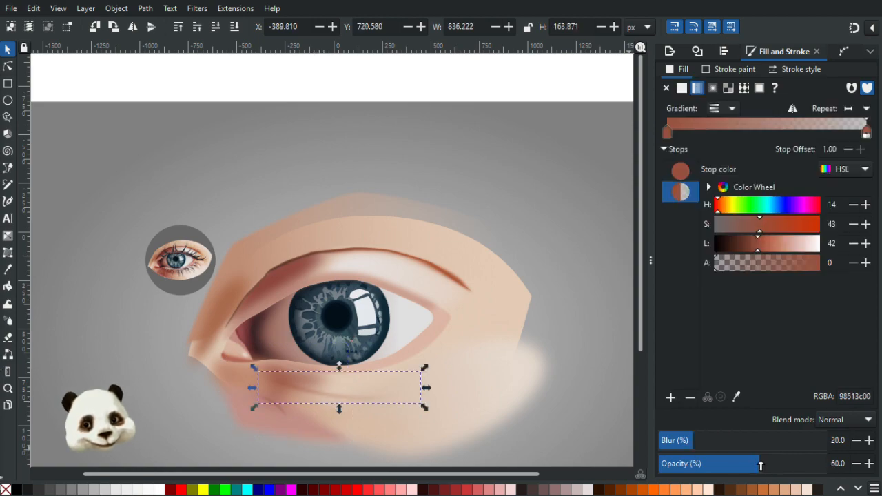
Step: Set the opacity of the small dark red shadow below the inner end of the fold line to 60%
left_click(282, 414)
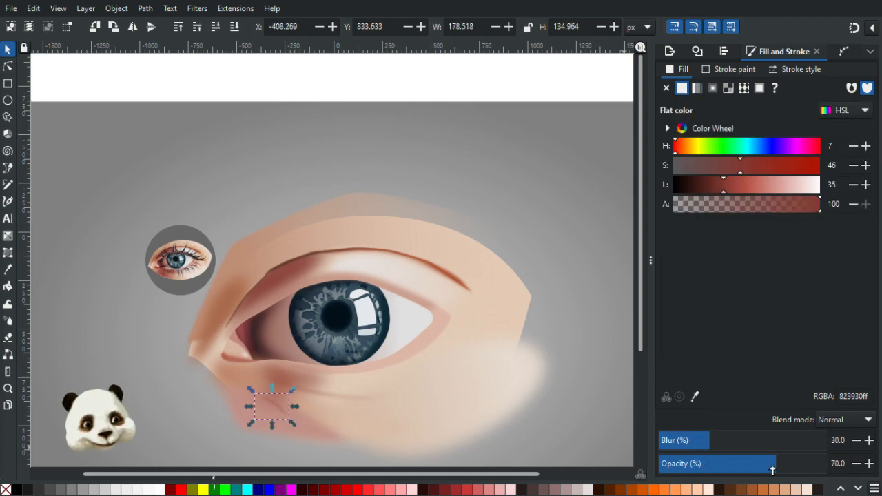
left_click_drag(763, 470, 746, 471)
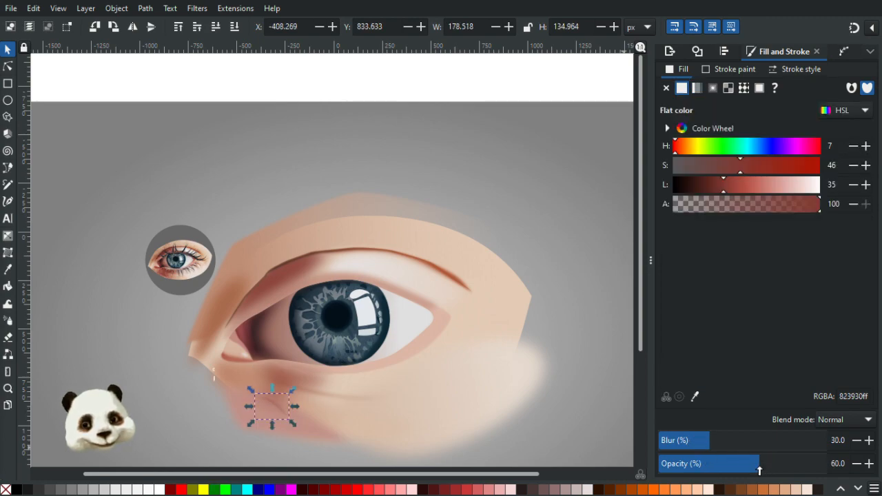
left_click(97, 325)
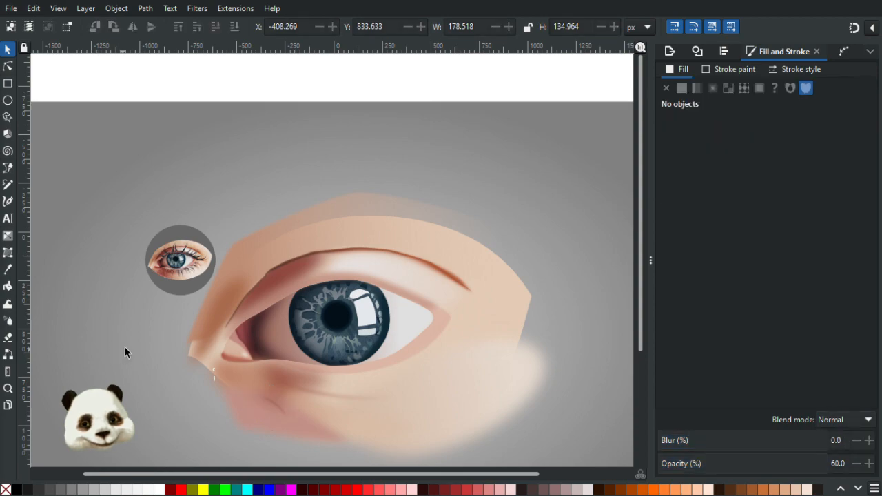
Step: Delete the surplus nodes at the brow-area shape's lower inner tip and retract the remaining outer node's lower handle
left_click_drag(124, 348, 142, 313)
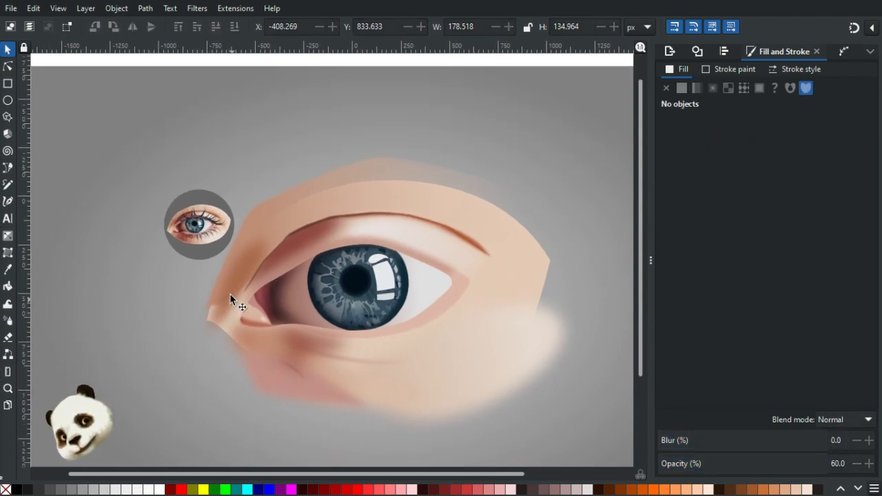
left_click(221, 316)
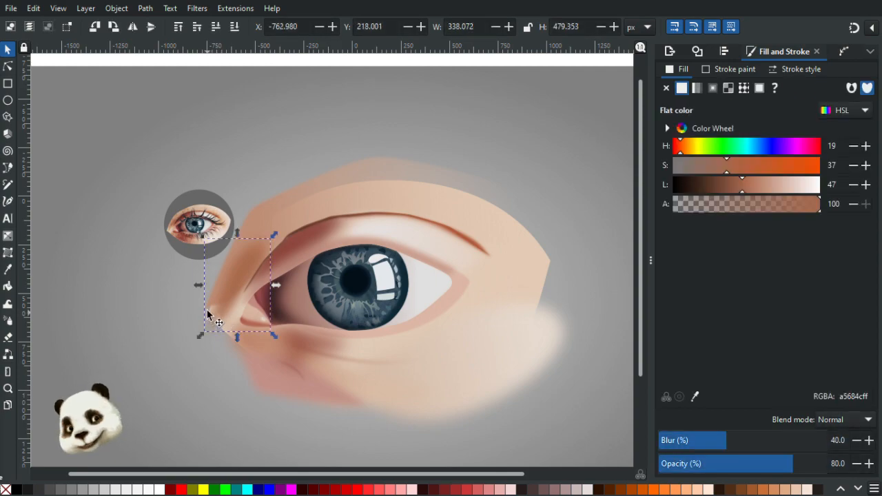
scroll(207, 314, "up", 2, "ctrl")
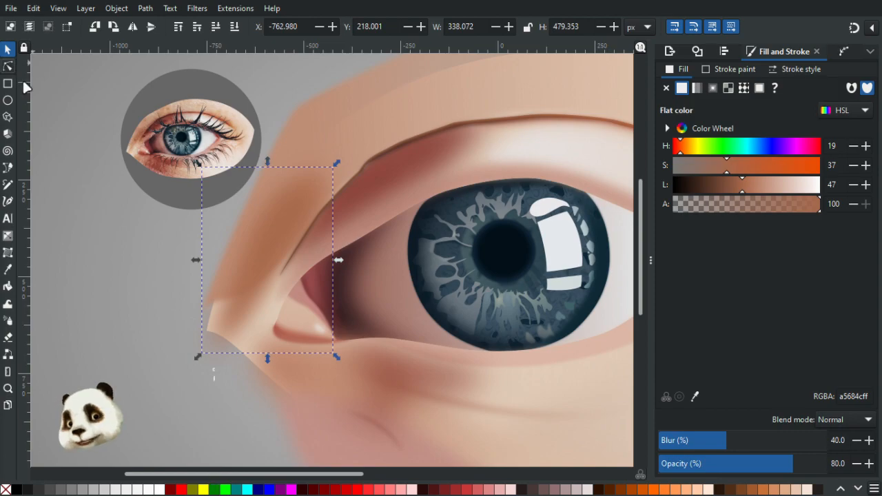
left_click(9, 68)
left_click(216, 295)
left_click(219, 270)
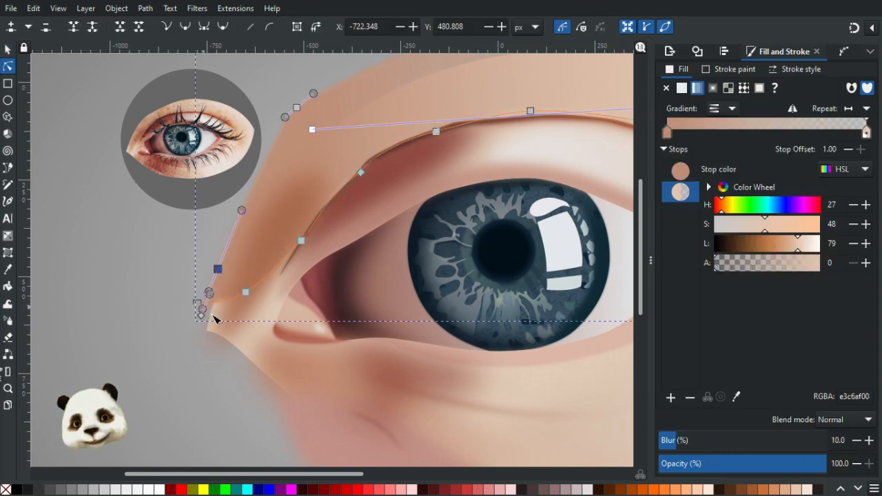
left_click_drag(216, 318, 217, 318)
key("Delete")
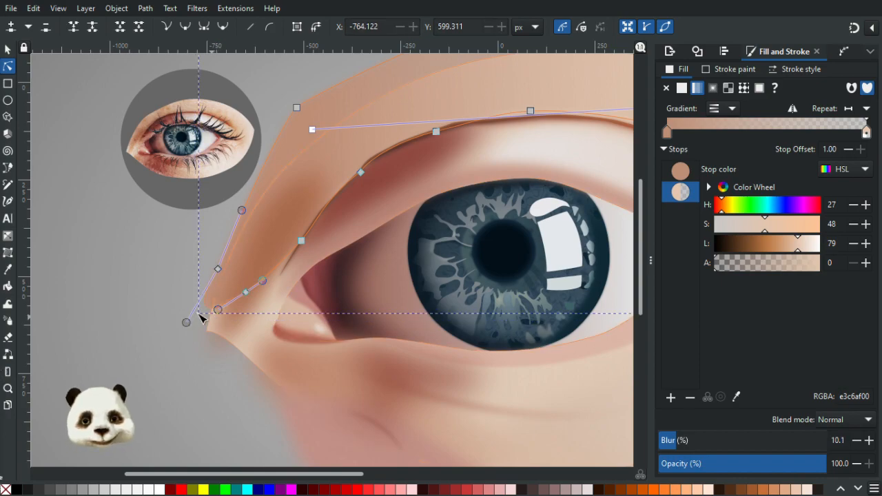
left_click(186, 322, "ctrl")
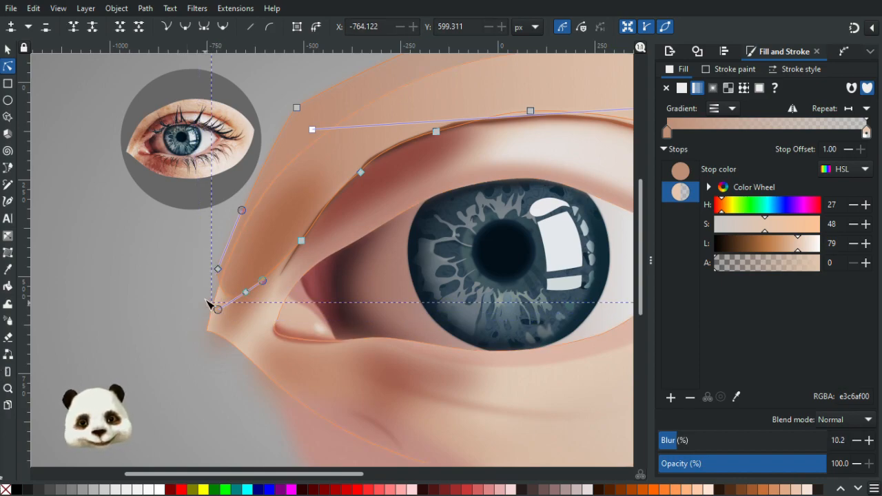
scroll(209, 300, "up", 2)
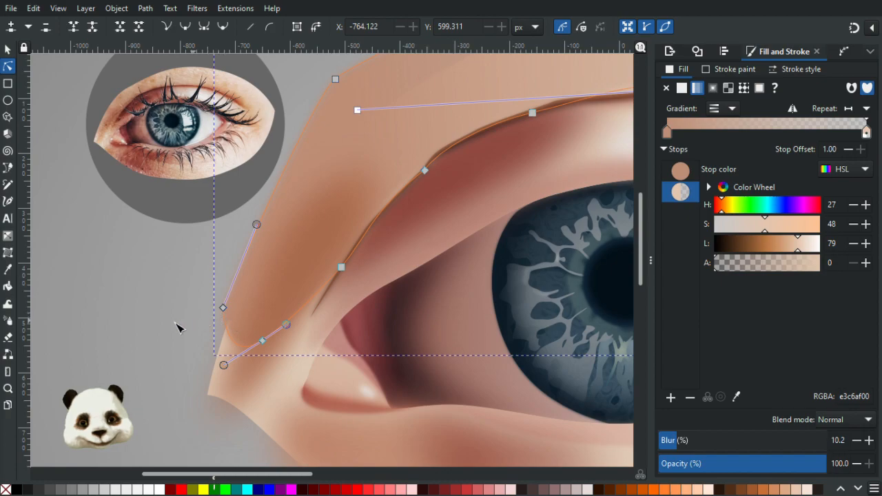
key("Escape")
Step: Set the brow-area shape's blur to 17%
scroll(162, 331, "down", 3)
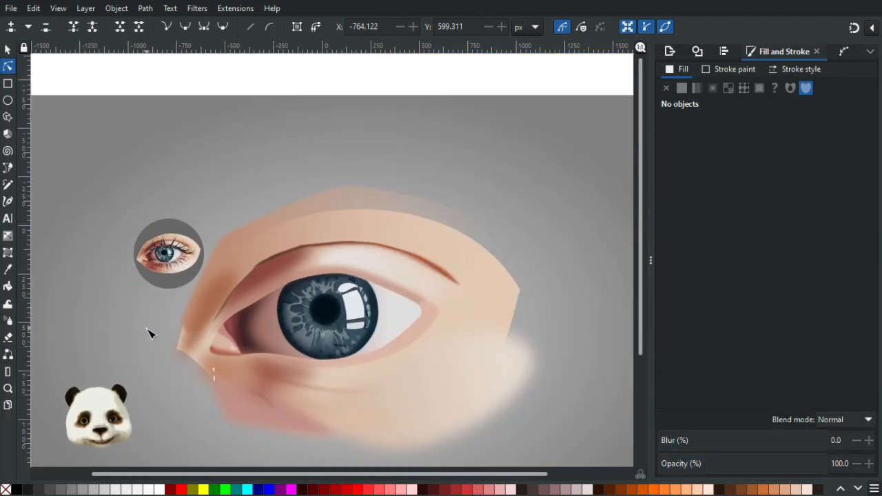
scroll(150, 336, "up", 3)
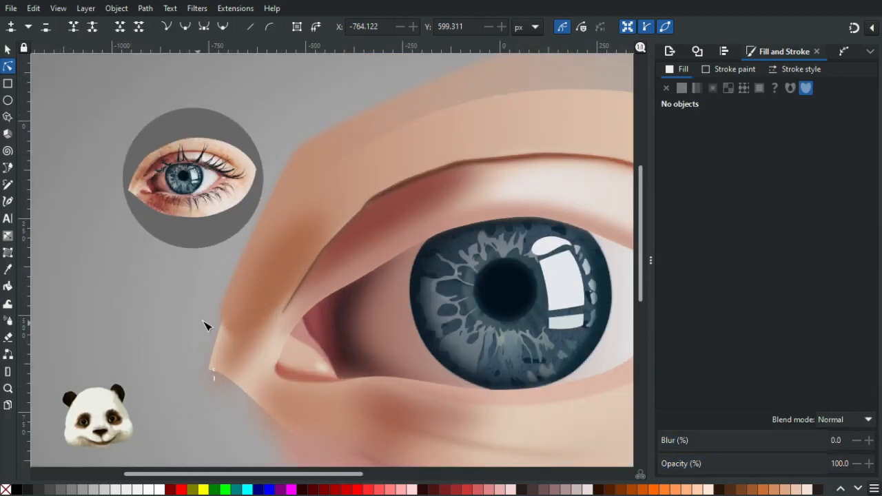
scroll(206, 326, "down", 3)
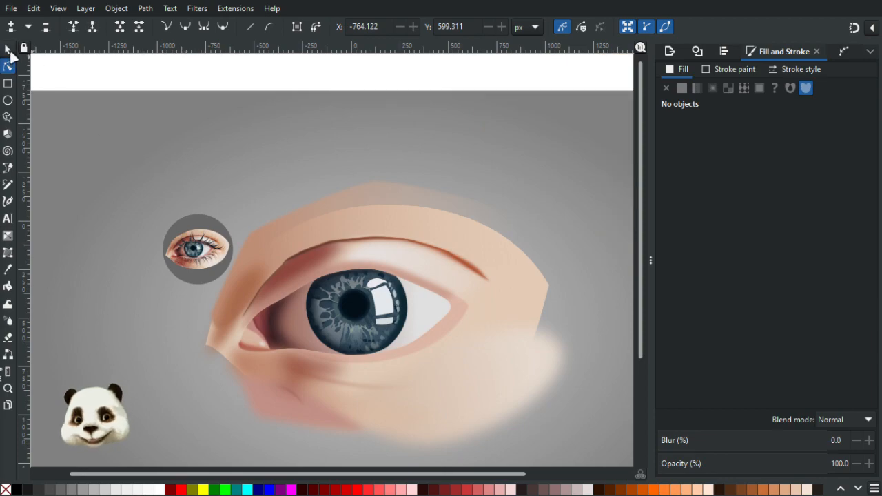
left_click(9, 50)
left_click(394, 209)
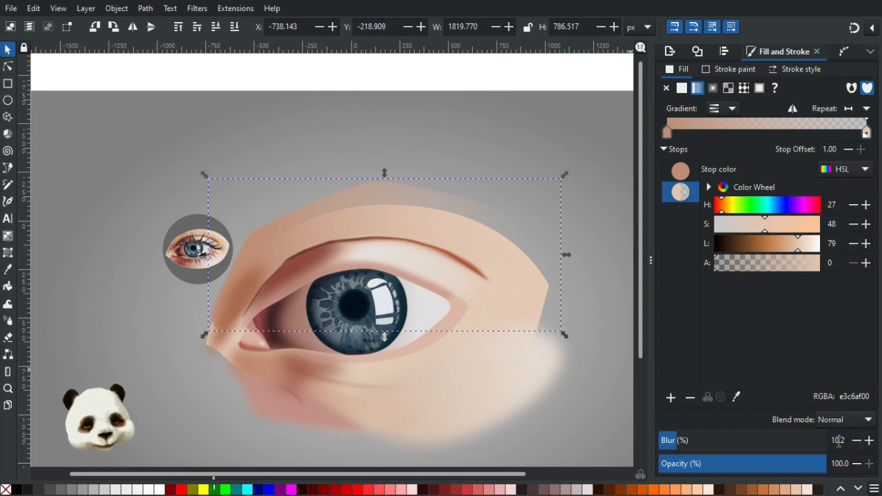
type("1")
key("Return")
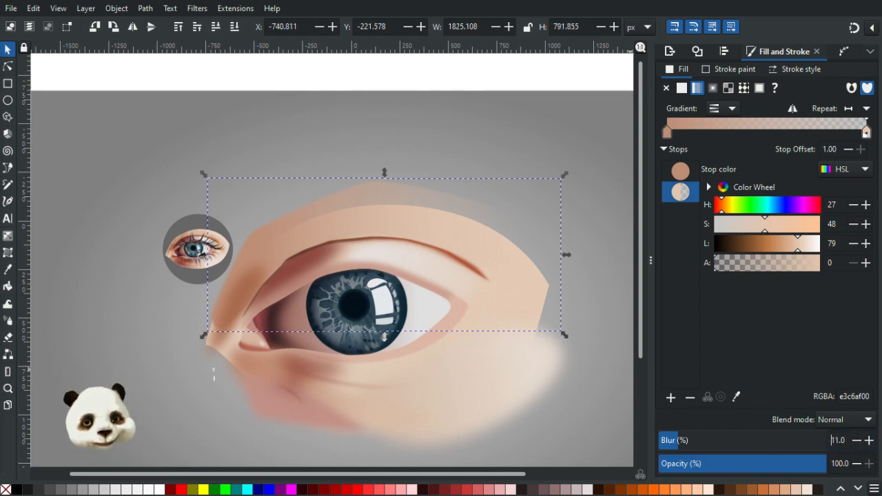
left_click(869, 440)
left_click(869, 441)
left_click(869, 441)
left_click(869, 440)
left_click(869, 441)
left_click(869, 440)
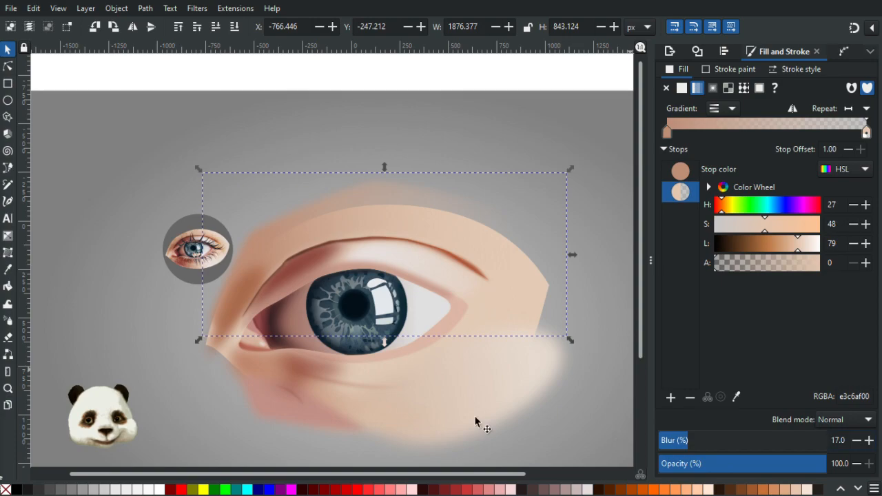
Step: Nudge the node at the inner bend of the brow-area shape's lower edge slightly down to the eyelid crease
scroll(270, 317, "up", 1, "ctrl")
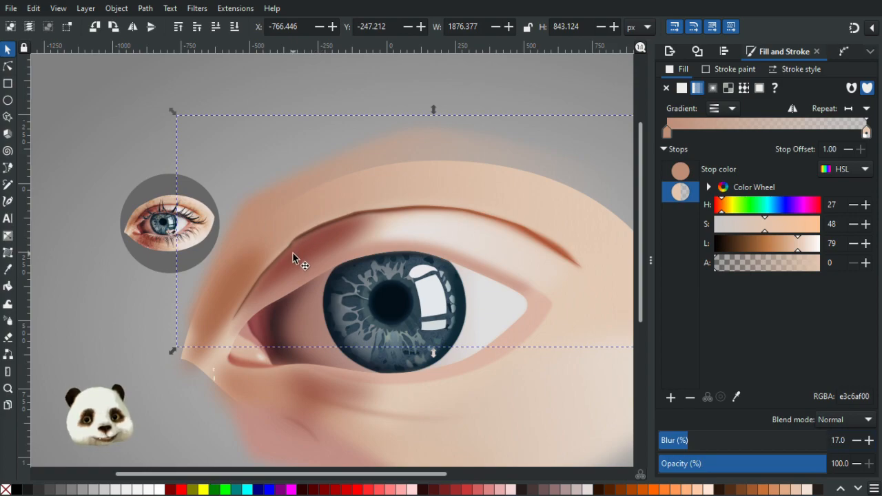
left_click(8, 67)
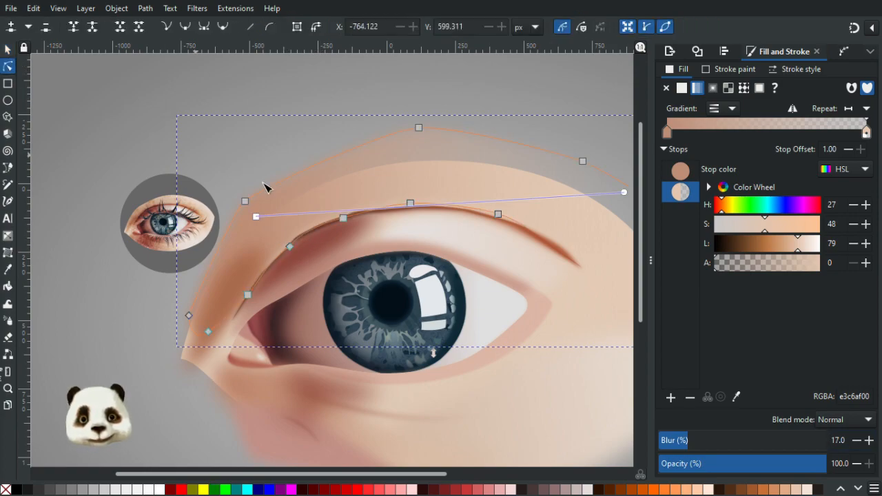
left_click(292, 251)
left_click_drag(296, 254, 290, 249)
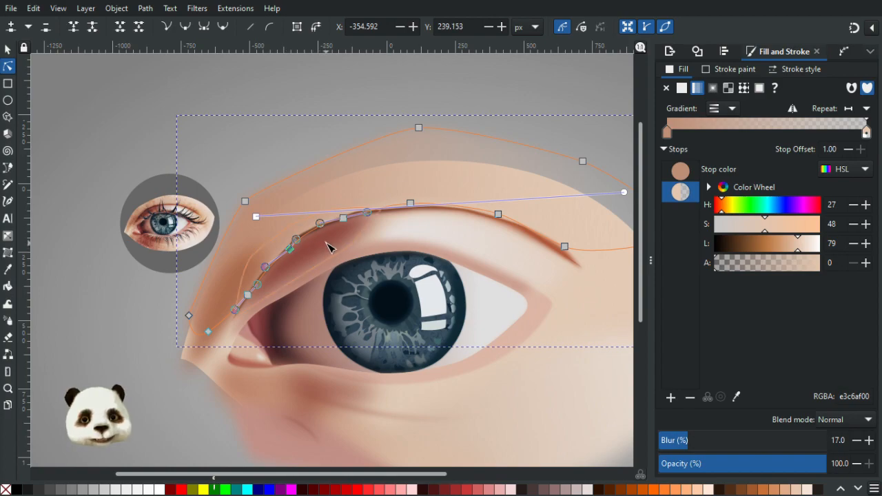
left_click(129, 149)
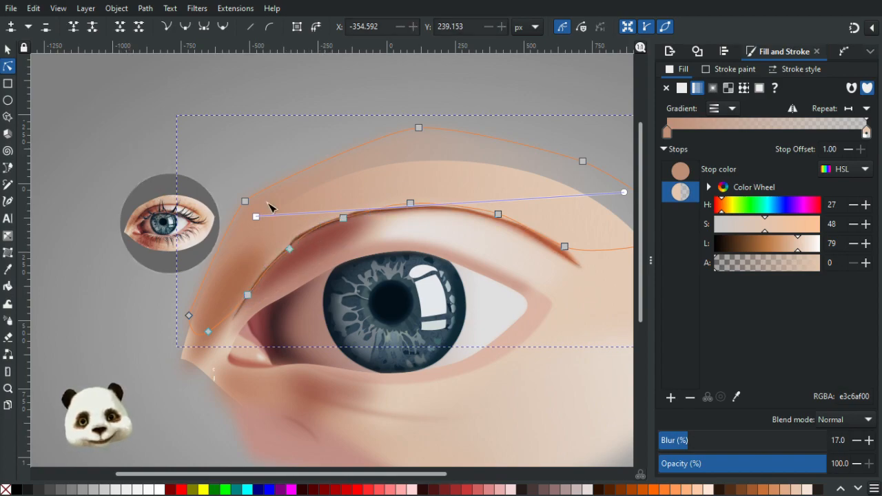
left_click(116, 175)
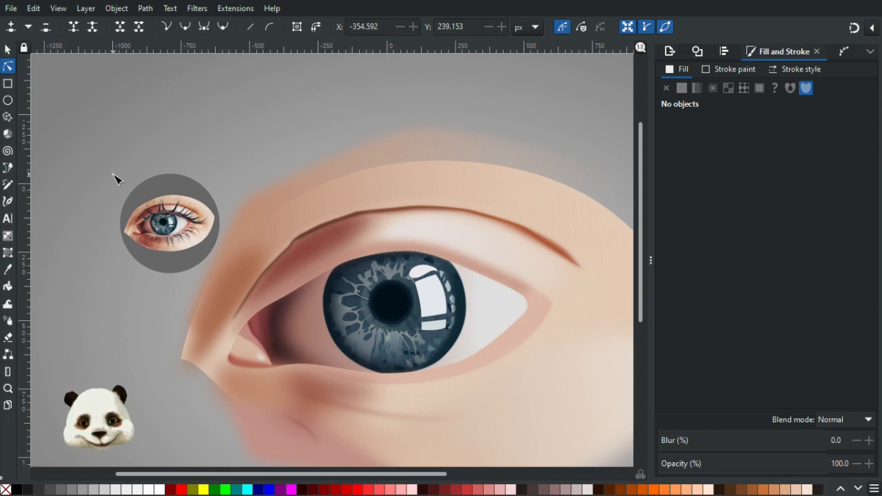
Step: Duplicate the gradient-filled brow-area shape in place
scroll(214, 185, "up", 1, "ctrl")
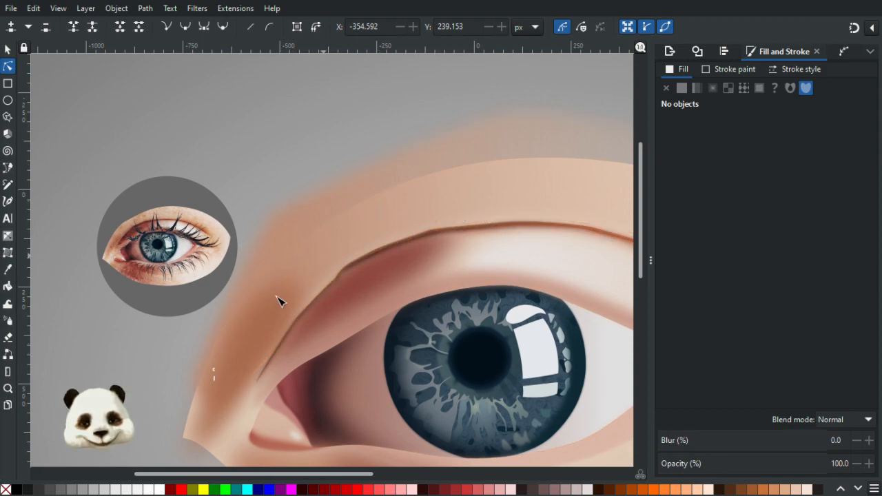
scroll(215, 357, "down", 3, "ctrl")
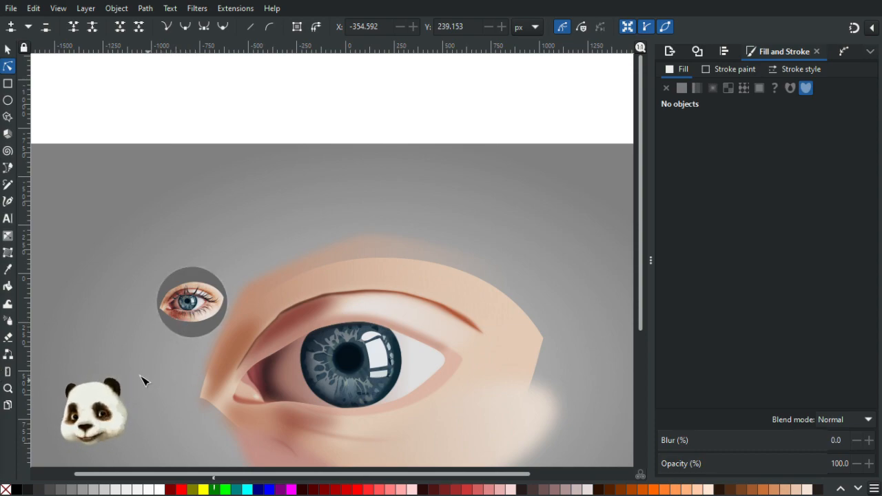
left_click_drag(140, 376, 140, 320)
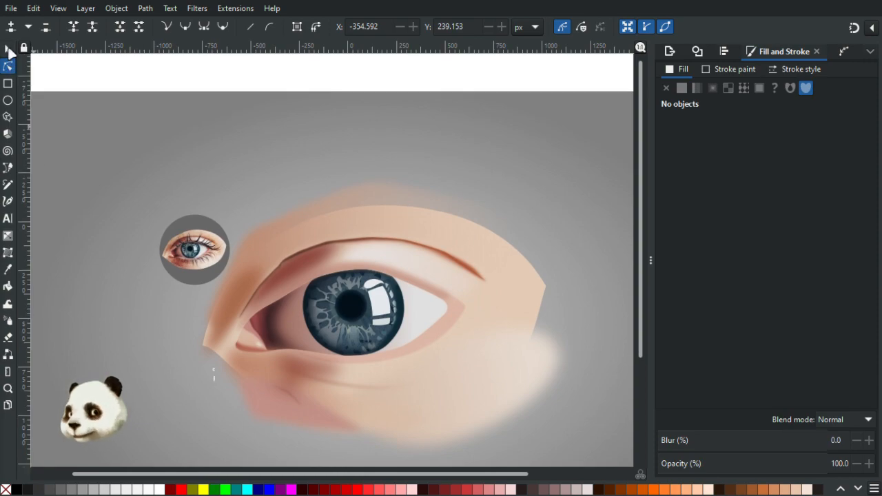
left_click(8, 49)
left_click(295, 230)
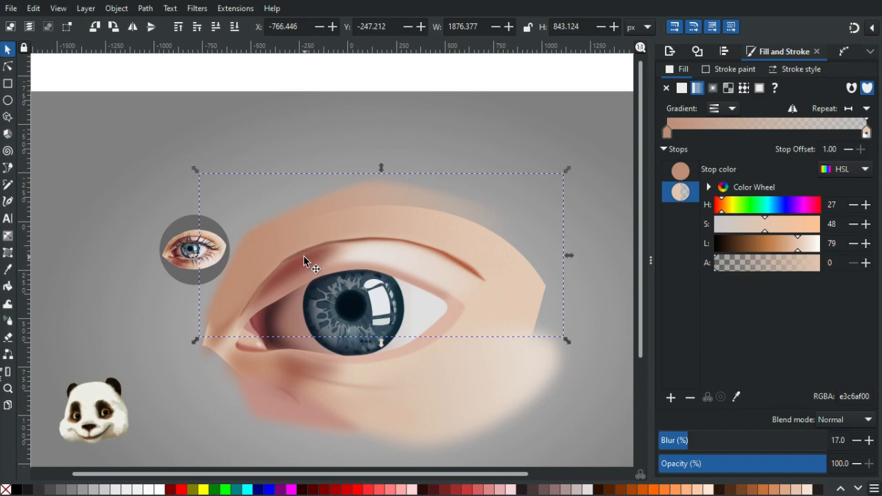
Step: Draw a closed curved shape along the inner half of the upper eyelid crease, starting near the inner corner
key("b")
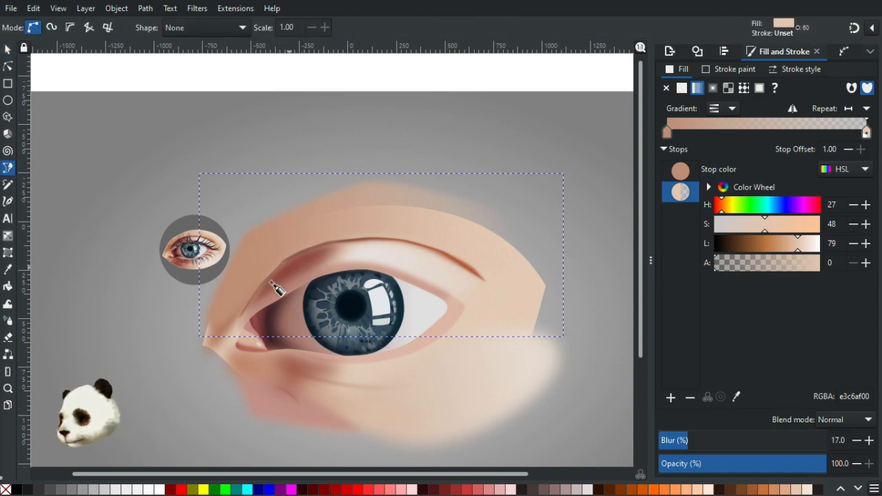
left_click(218, 339)
left_click_drag(244, 276, 279, 253)
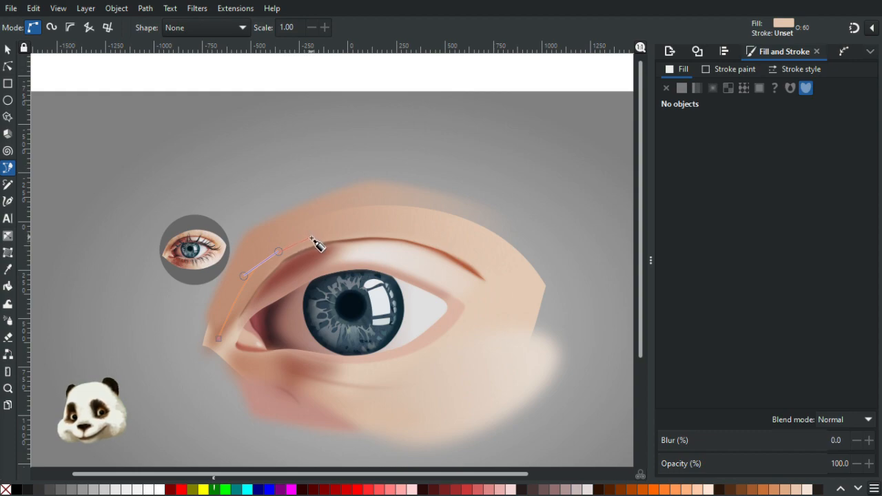
key("BackSpace")
left_click_drag(252, 285, 350, 240)
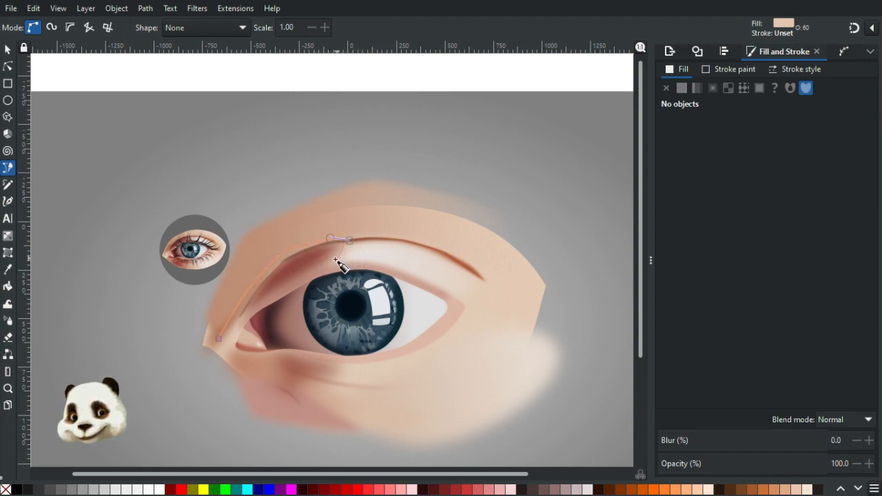
left_click_drag(262, 290, 207, 339)
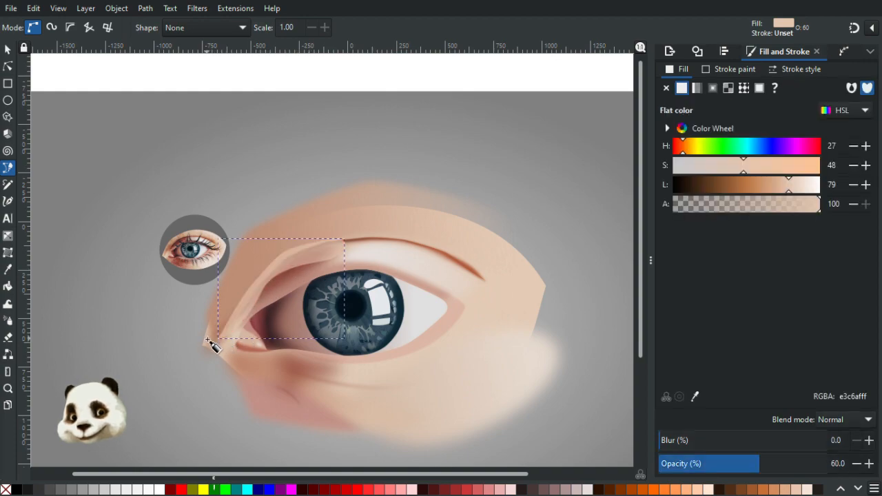
Step: Fill the new crease shape with black and set it to 30% blur and 30% opacity
left_click(20, 490)
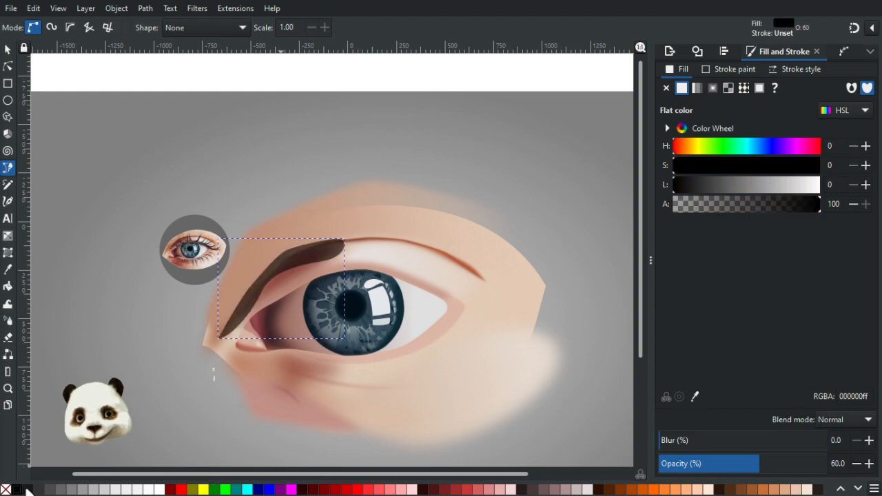
left_click_drag(822, 458, 831, 459)
left_click_drag(677, 447, 718, 441)
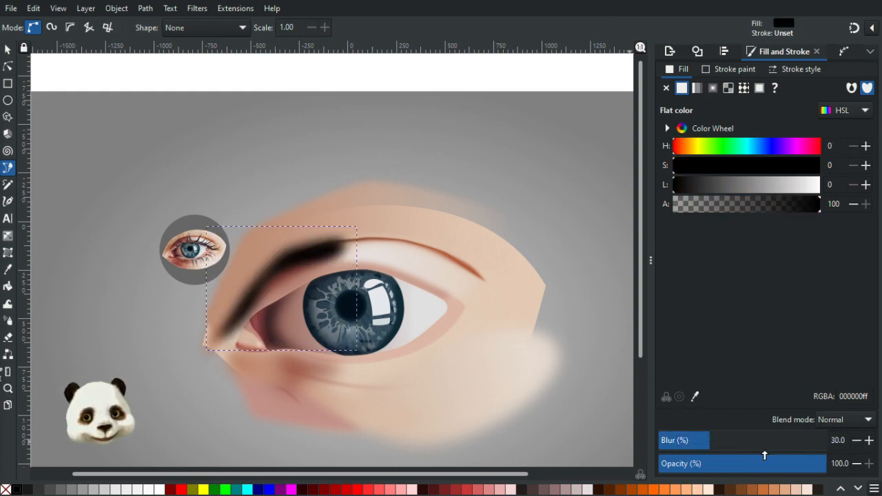
left_click_drag(755, 470, 707, 478)
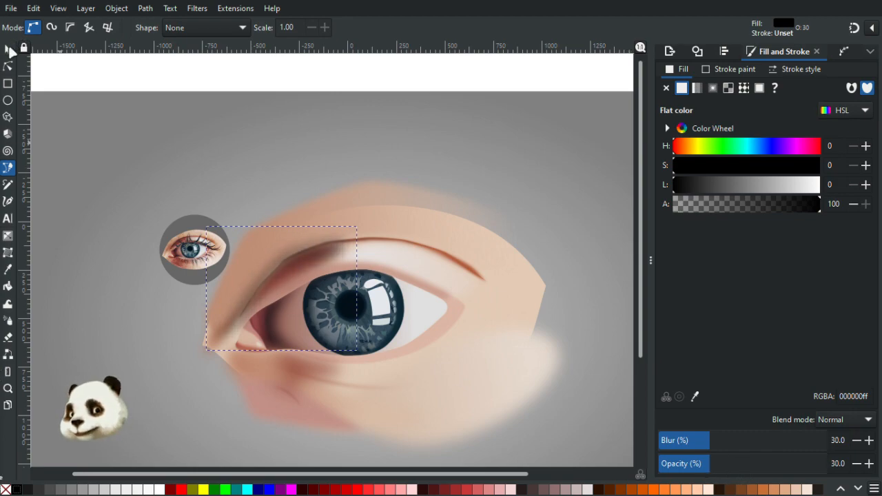
left_click(8, 49)
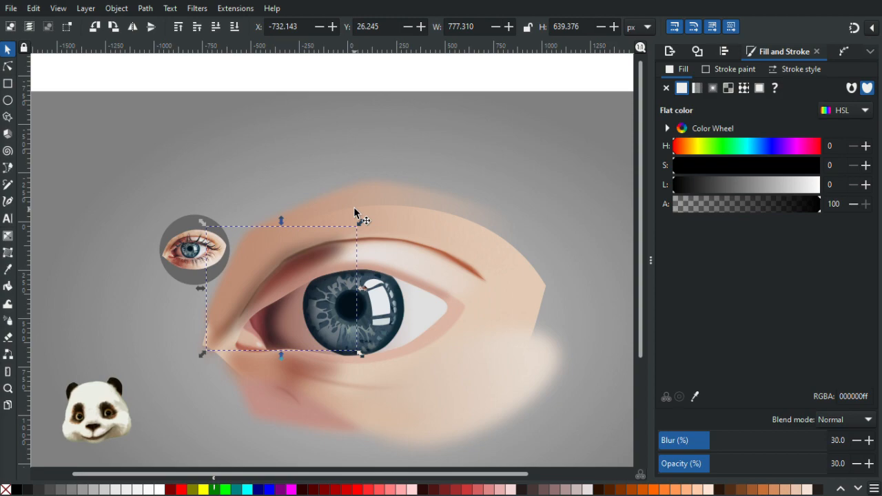
left_click(333, 213, "shift")
left_click(267, 161)
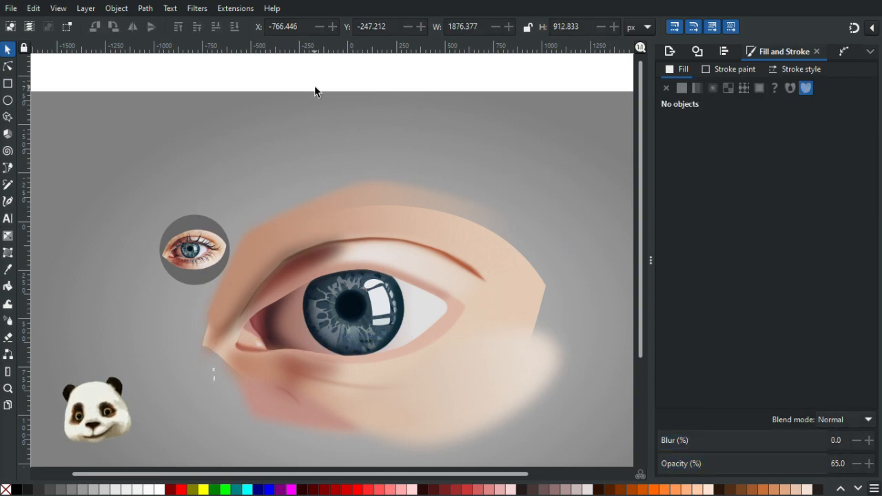
Step: Clip the brown shadow at the inner eye corner to the duplicated brow-area shape
left_click(357, 226)
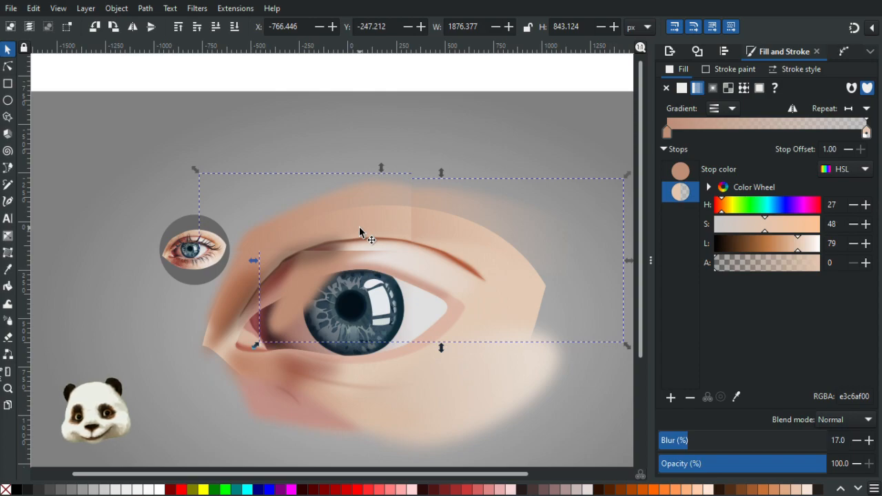
left_click(359, 227, "alt")
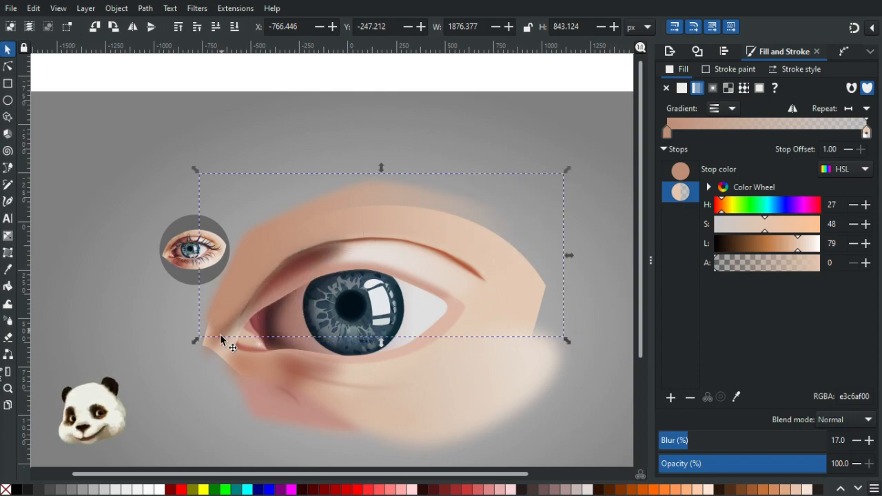
left_click(216, 352, "shift")
right_click(217, 351)
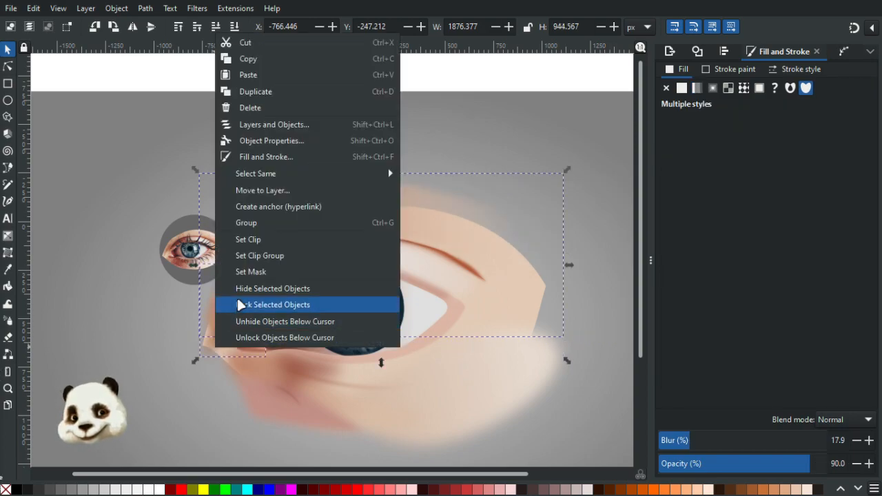
left_click(263, 241)
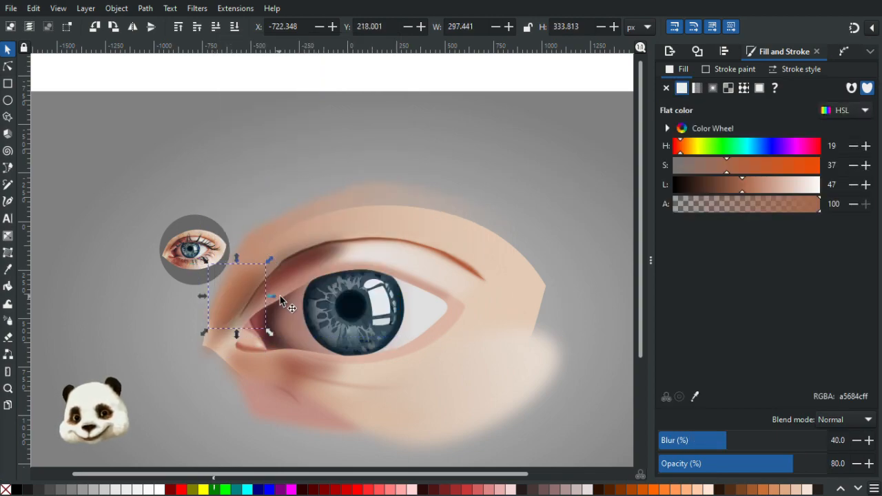
scroll(280, 296, "up", 1, "ctrl")
scroll(280, 296, "up", 1, "ctrl")
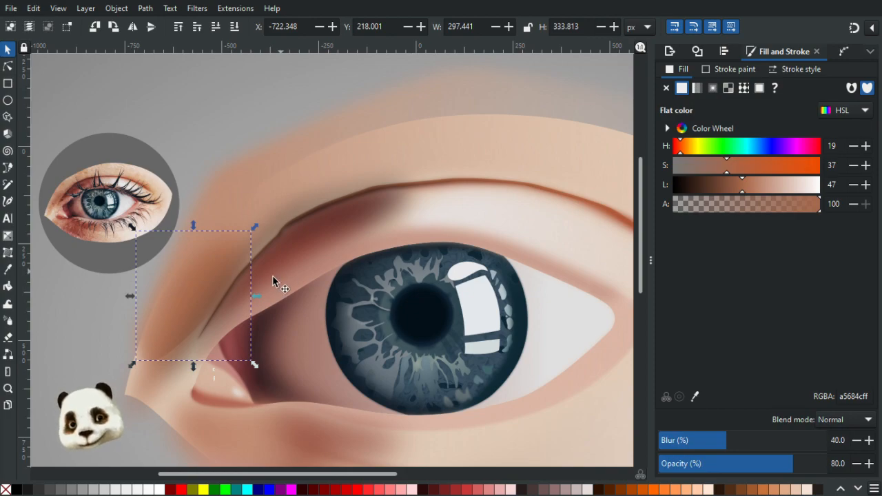
left_click_drag(193, 303, 275, 290)
left_click_drag(215, 351, 97, 375)
key("ctrl+z")
key("ctrl+z")
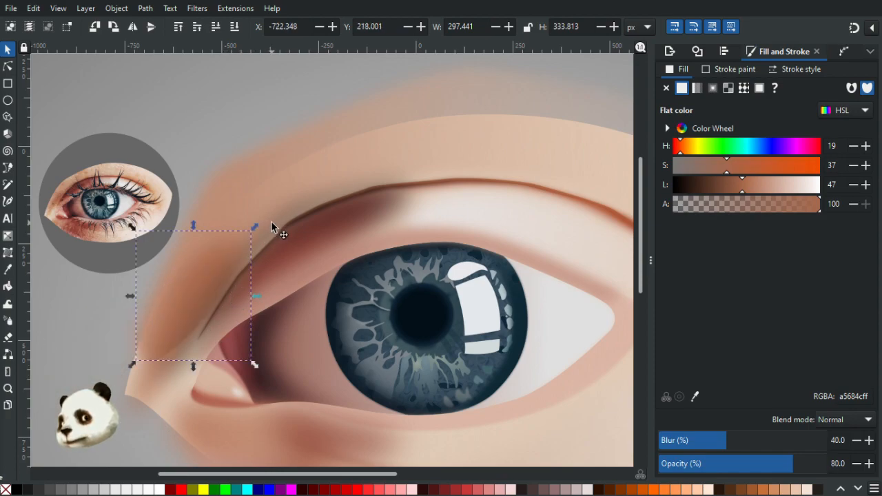
Step: Delete the blurred black shape along the inner half of the upper eyelid crease
left_click(271, 222)
left_click_drag(275, 214, 286, 169)
key("ctrl+z")
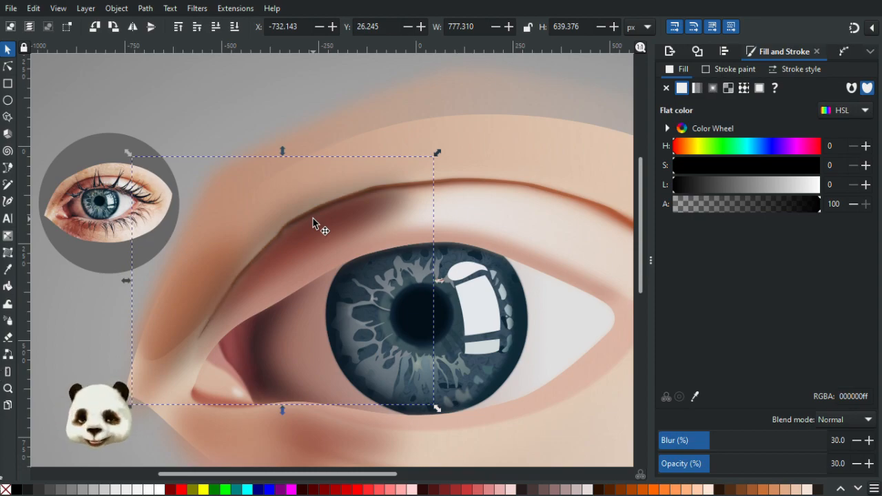
key("Delete")
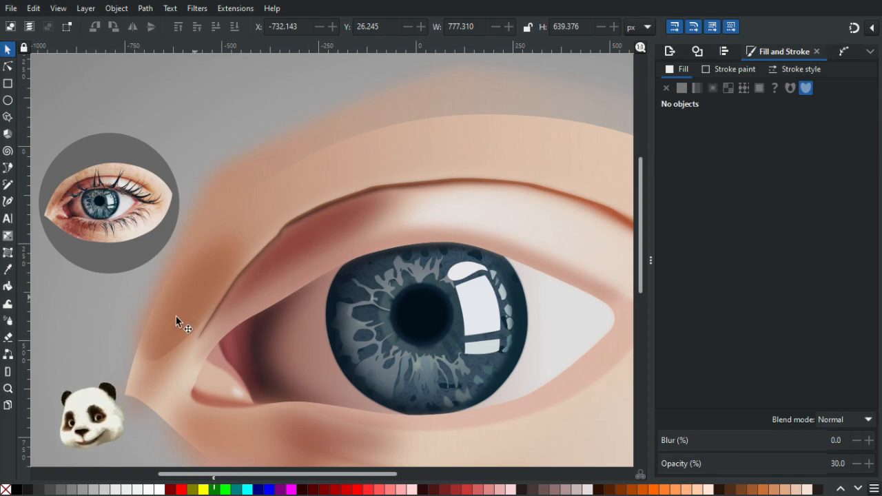
Step: Try a 30% blur on the brown shadow at the inner eye corner, and return it to 40%
left_click(168, 344)
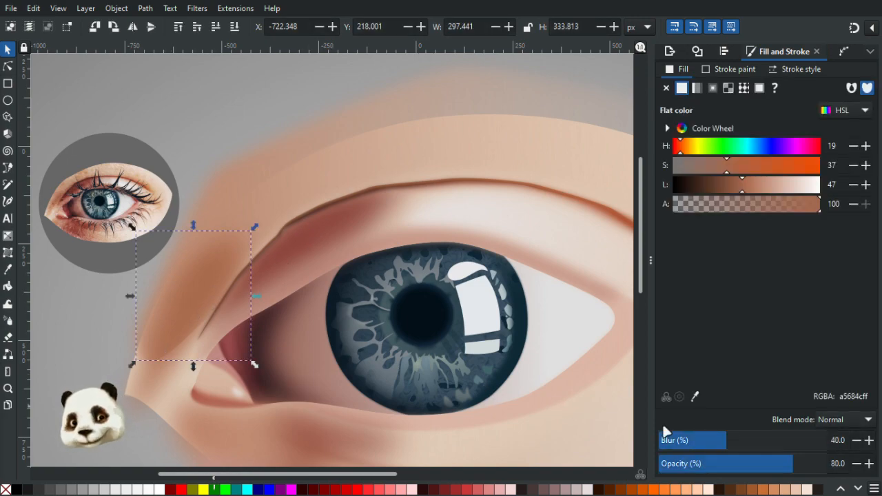
left_click_drag(744, 441, 750, 441)
left_click(710, 442)
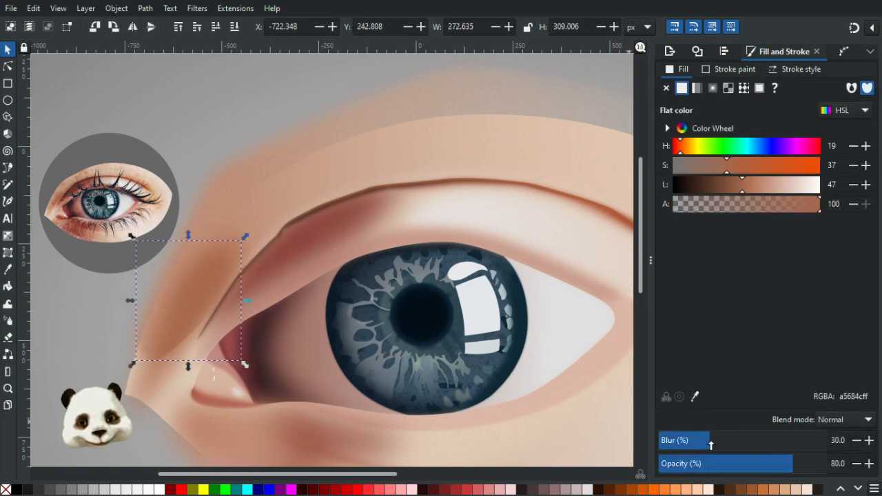
left_click(731, 441)
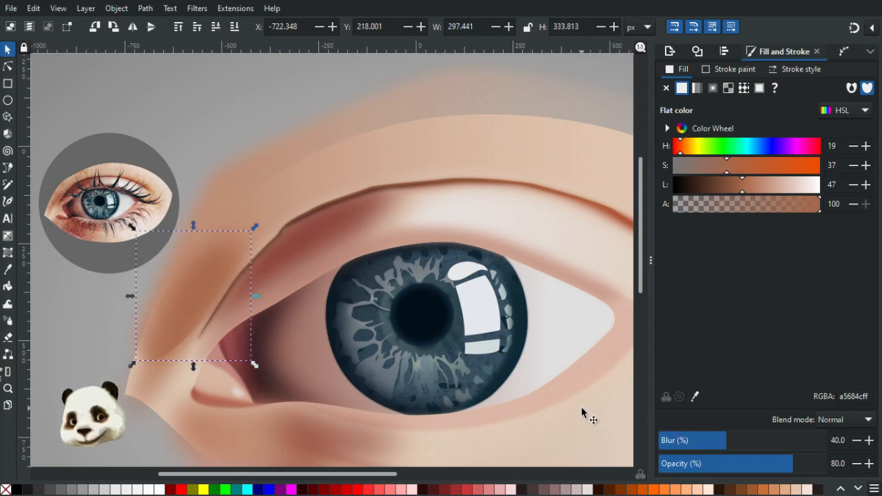
left_click(245, 201)
left_click_drag(310, 202, 299, 123)
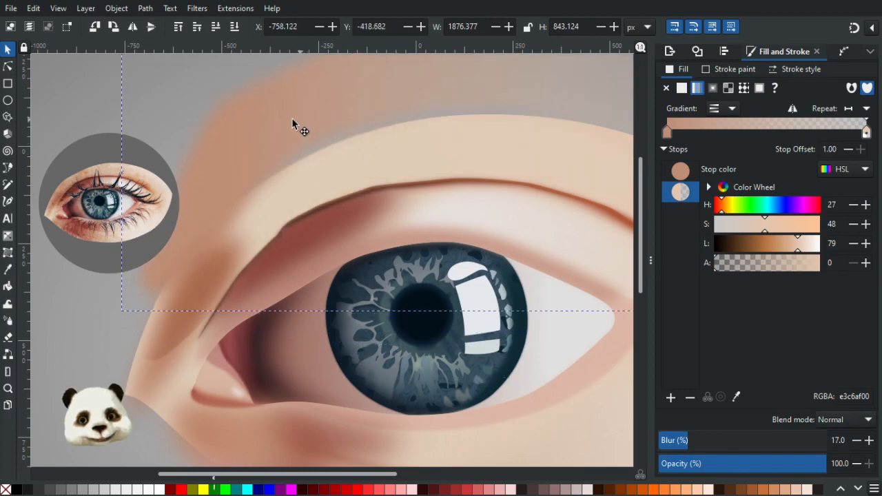
key("ctrl+z")
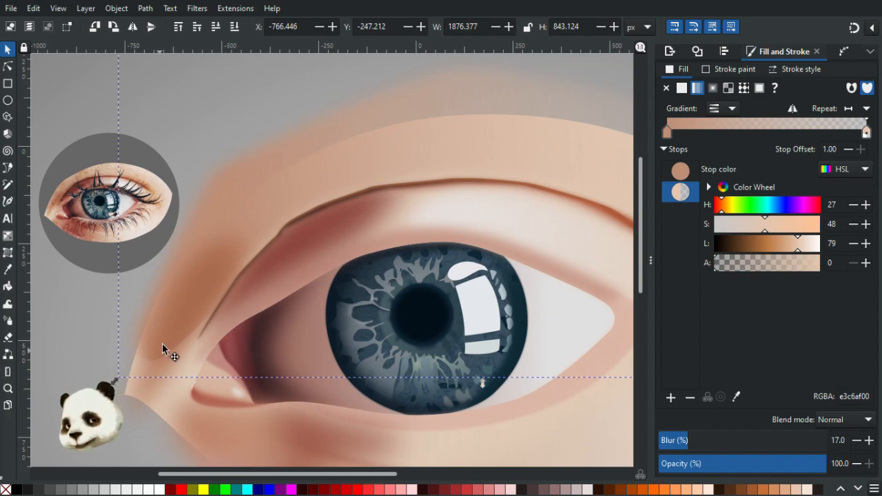
Step: Try 30% blur and 20% opacity on the brown shadow at the inner eye corner
left_click(217, 280)
left_click_drag(216, 280, 164, 338)
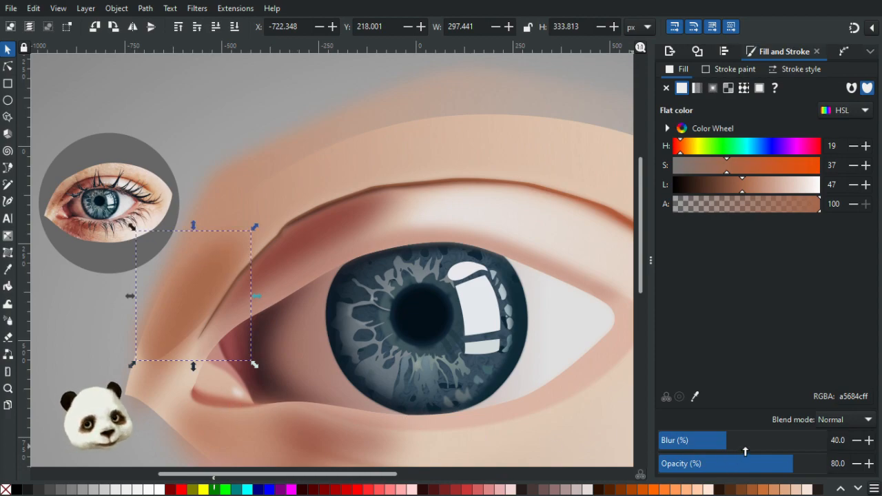
left_click_drag(749, 440, 714, 442)
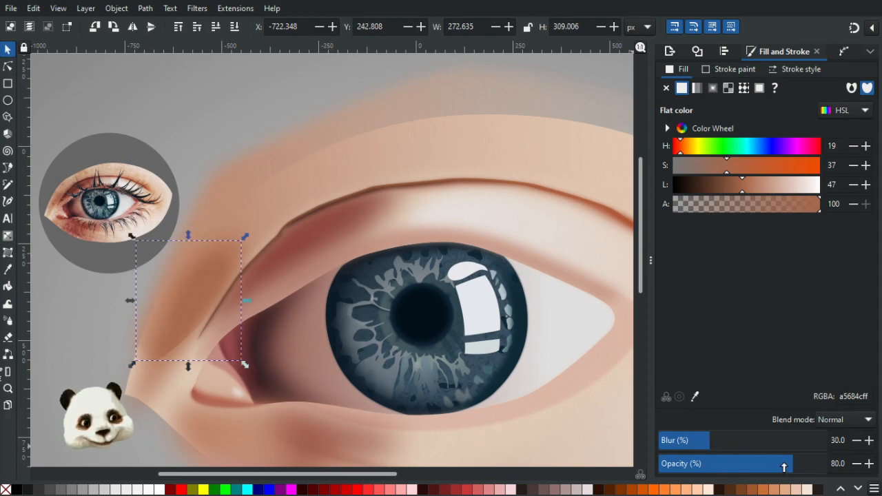
left_click_drag(780, 466, 692, 472)
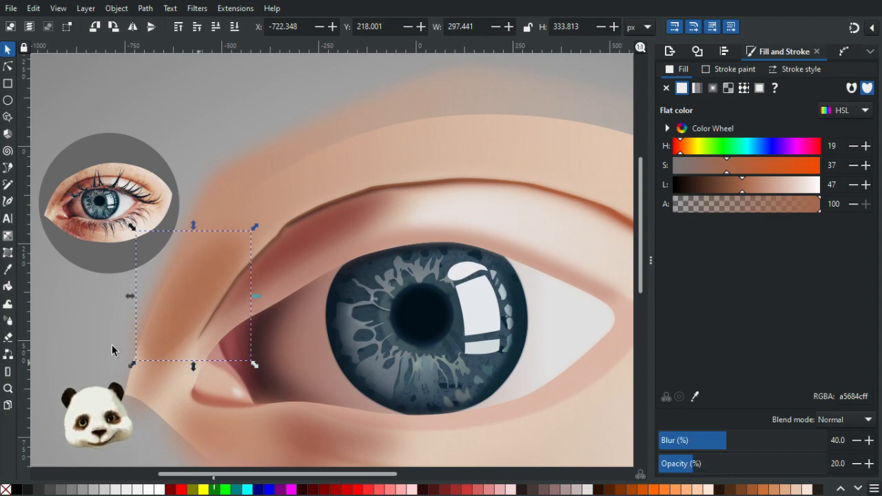
key("Escape")
scroll(88, 349, "down", 3)
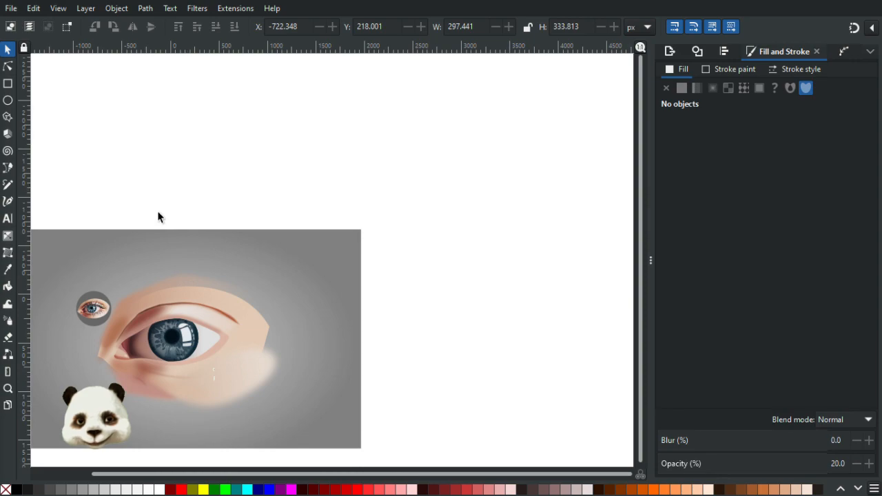
scroll(112, 252, "up", 2)
left_click_drag(279, 95, 312, 68)
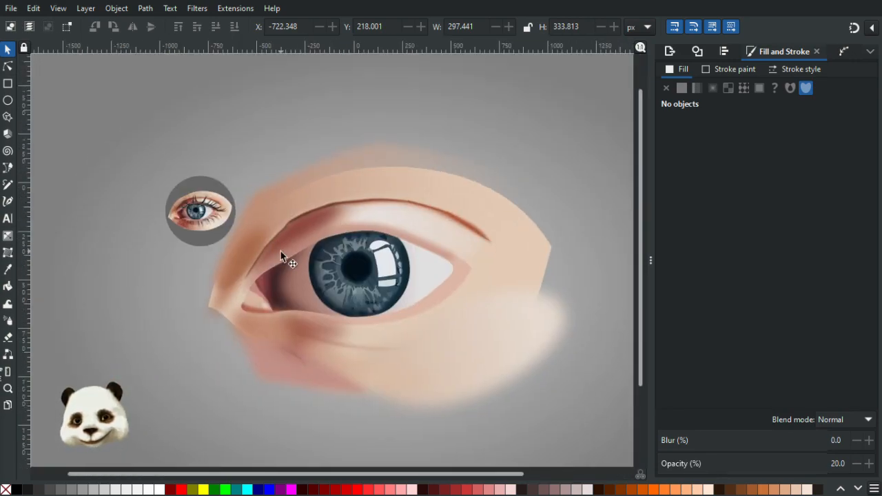
left_click_drag(228, 278, 229, 372)
left_click(229, 372)
key("ctrl+z")
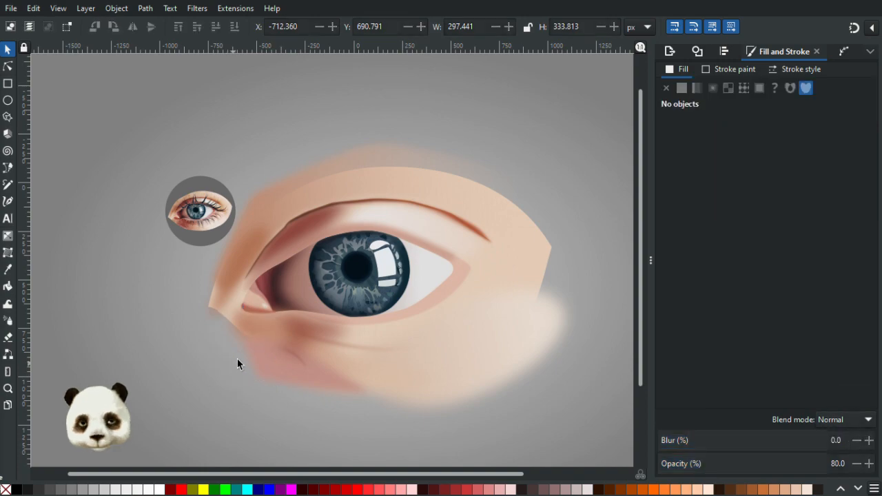
left_click_drag(235, 271, 152, 303)
key("ctrl+z")
left_click(156, 284)
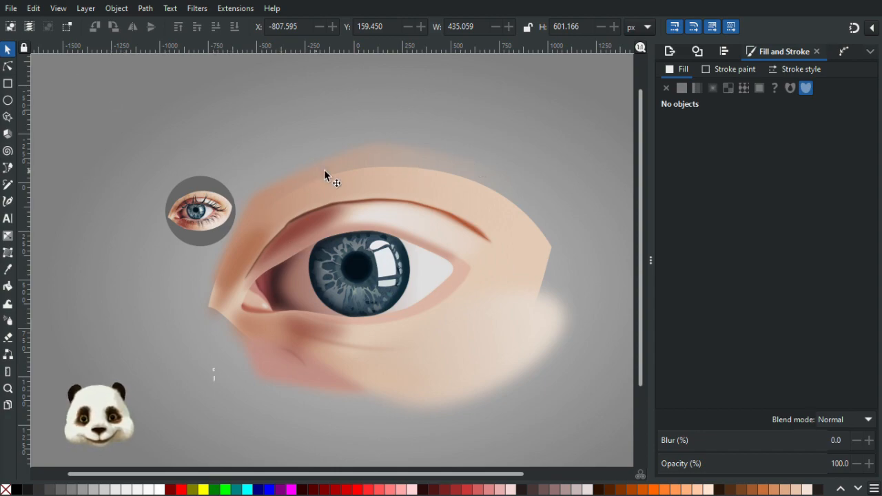
Step: Try moving the brow-area and under-eye shading shapes away from the eye together, and undo the move
left_click(342, 178)
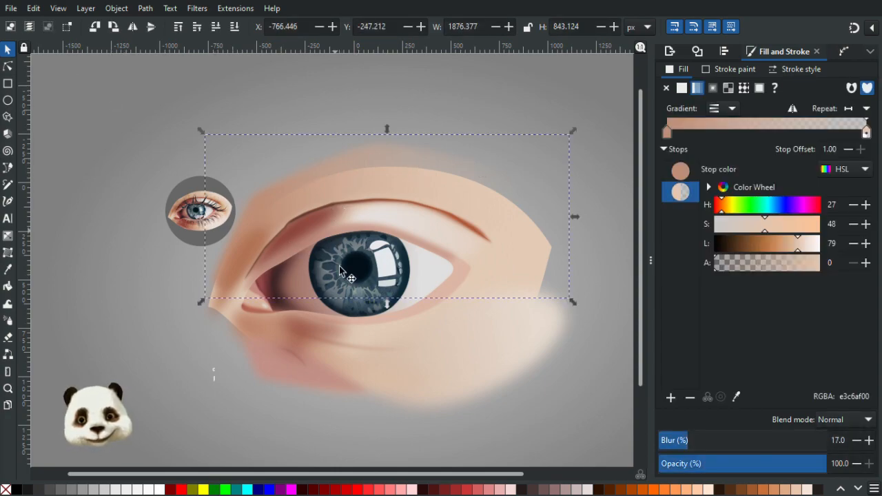
left_click(293, 369)
left_click(412, 384)
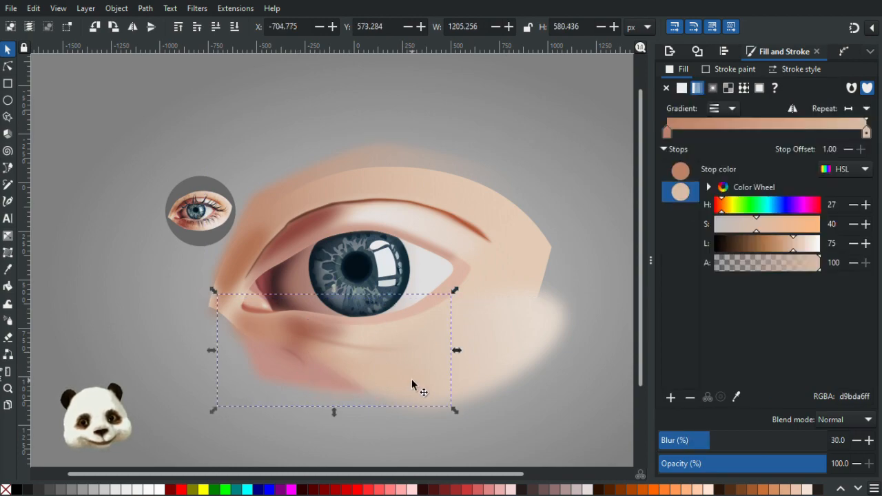
left_click(321, 335)
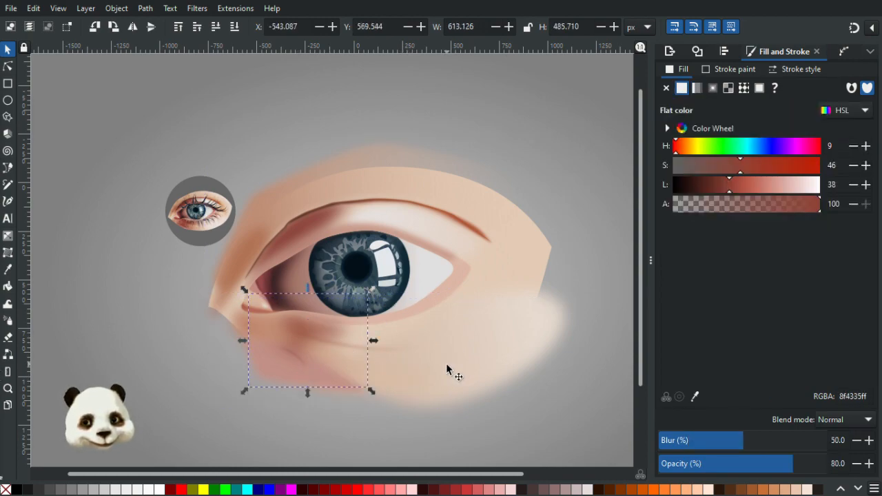
left_click(446, 371, "shift")
left_click(299, 384, "shift")
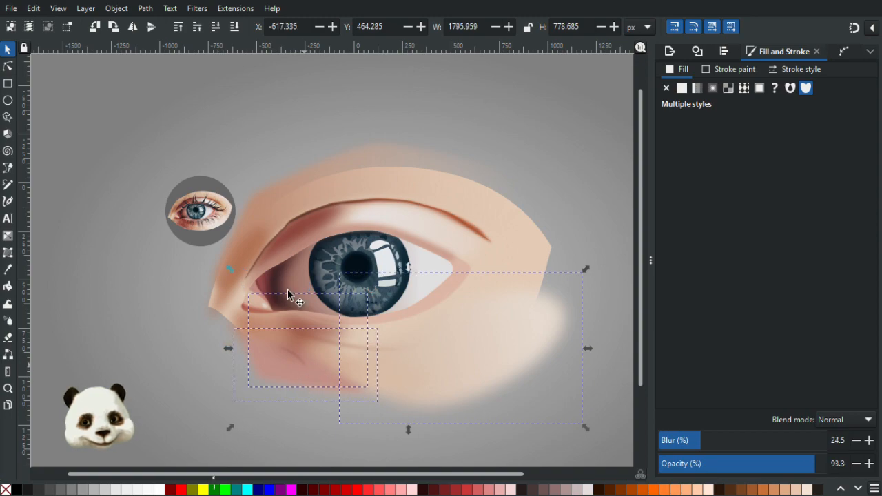
left_click(255, 215, "shift")
left_click_drag(283, 209, 492, 130)
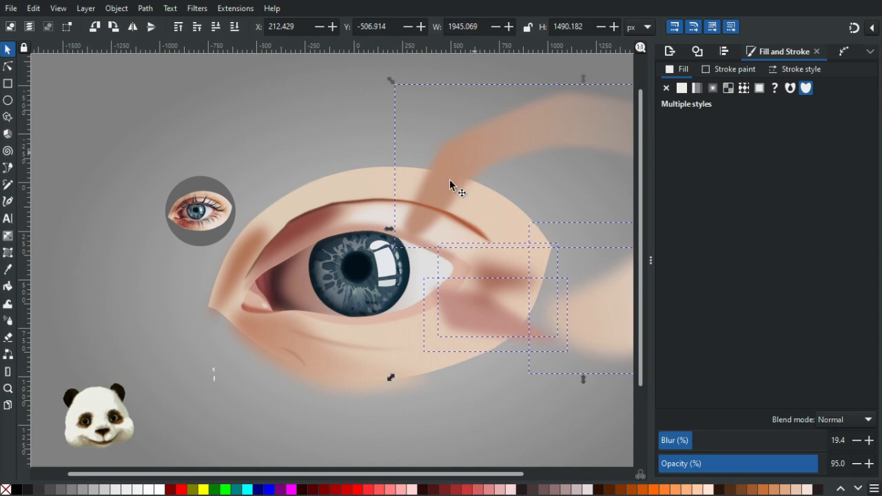
left_click_drag(509, 309, 319, 361)
left_click(291, 324, "shift")
left_click_drag(257, 230, 507, 155)
key("ctrl+z")
Step: Group the blurred brow-area shape with the gradient, pink and reddish shading shapes below the inner half of the eye
left_click(343, 179)
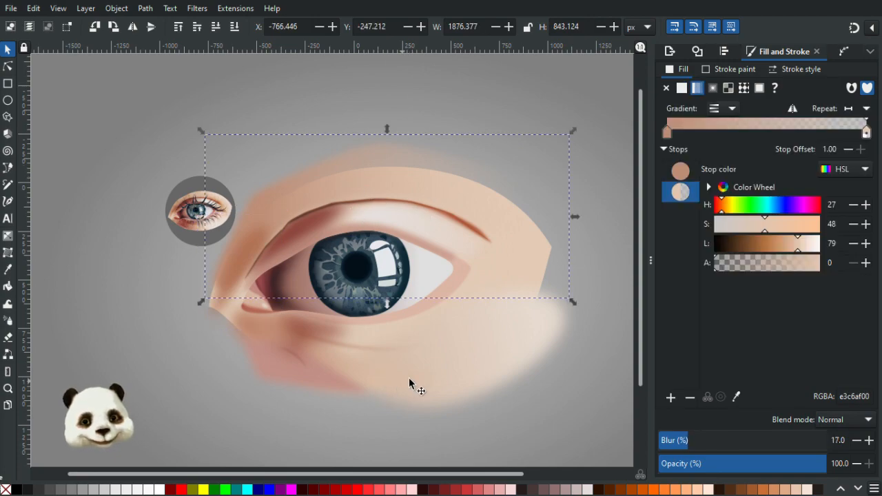
left_click(384, 379, "shift")
left_click(297, 348, "shift")
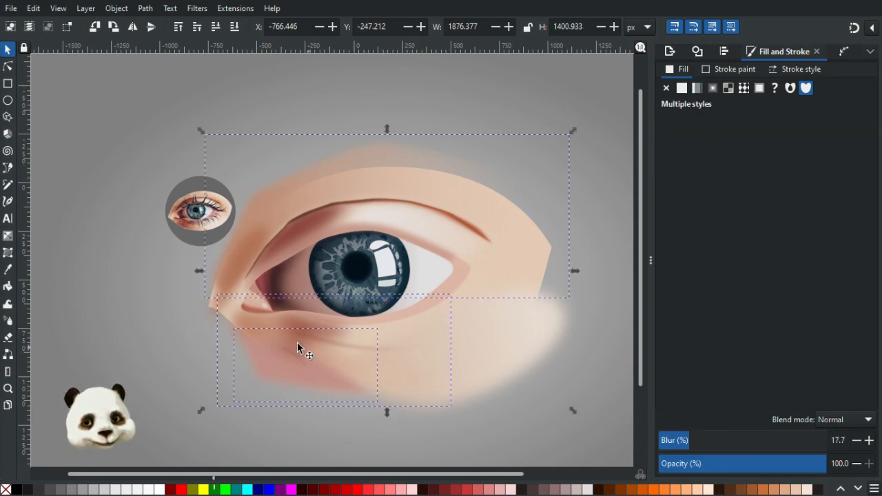
left_click(256, 323, "shift")
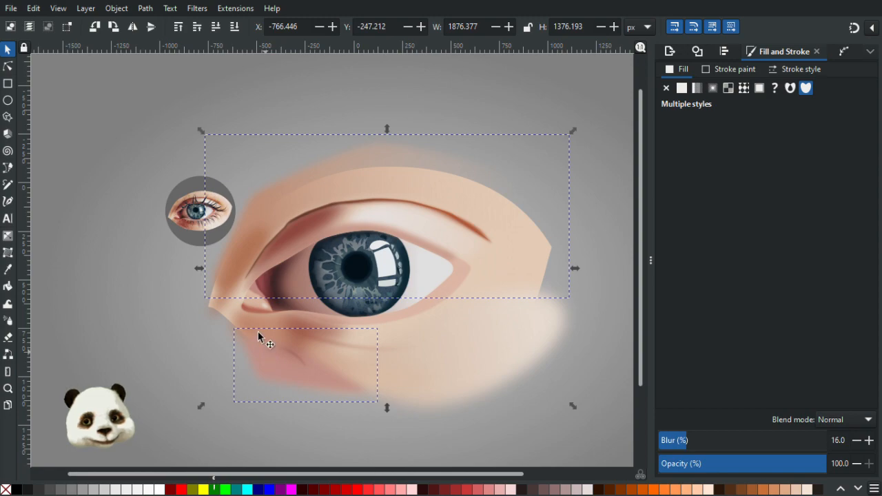
left_click(251, 324, "shift")
left_click(265, 350, "shift")
left_click(317, 331, "shift")
left_click(264, 371, "shift")
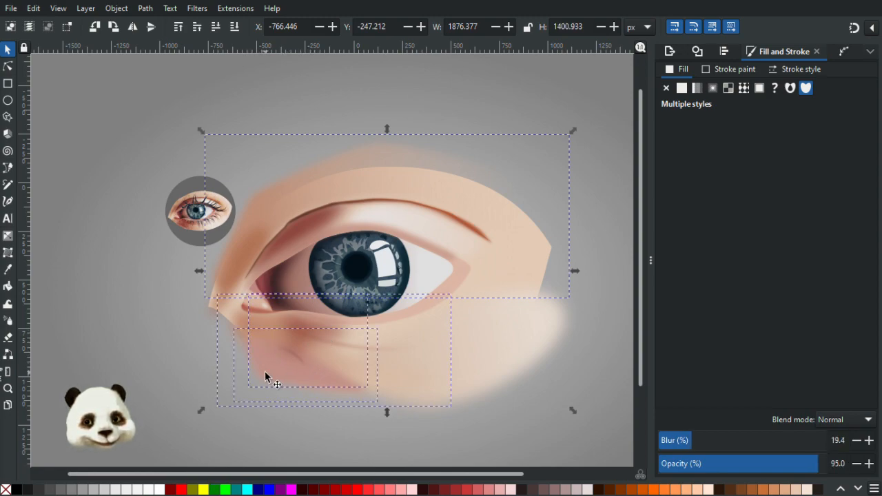
left_click_drag(266, 372, 467, 404)
key("ctrl+z")
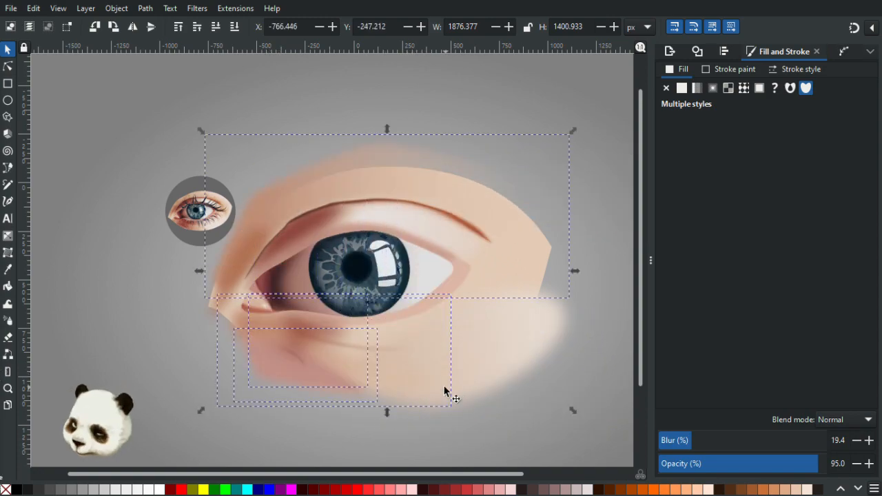
left_click(445, 391)
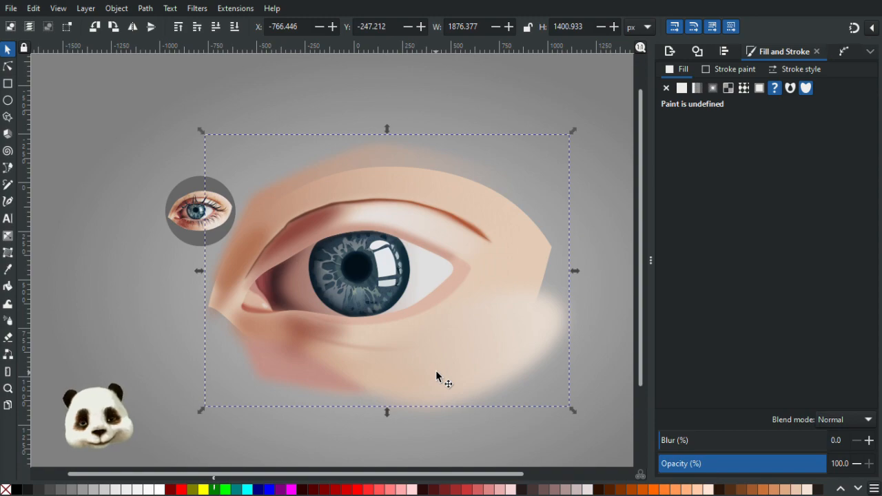
Step: Examine the individual shading shapes stacked below the inner half of the eye
left_click(338, 342, "ctrl")
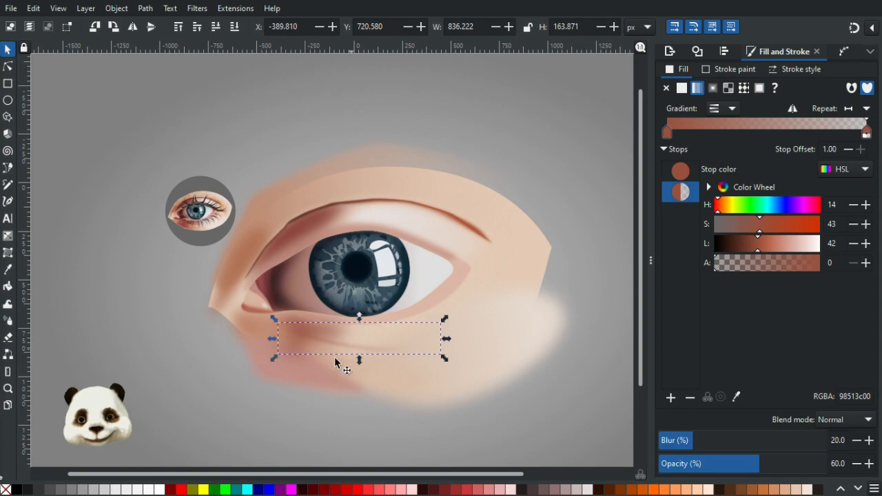
scroll(299, 359, "up", 1)
left_click(299, 361, "alt")
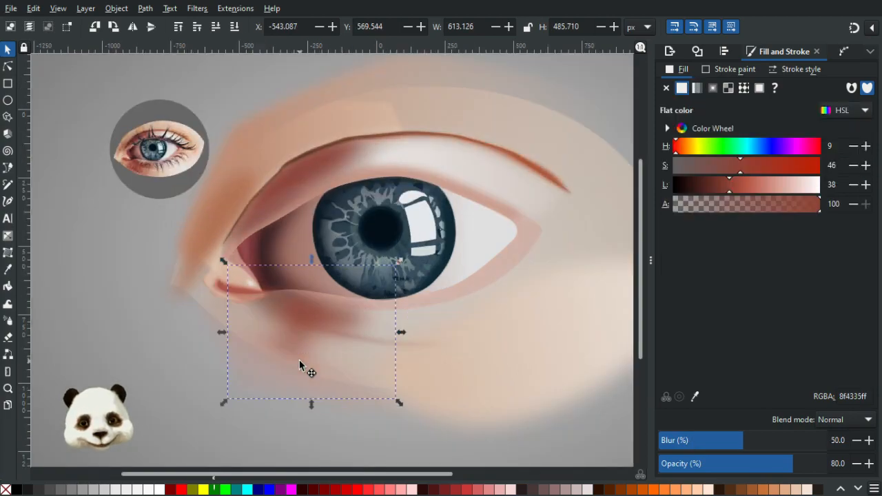
left_click(299, 361, "alt")
left_click(299, 361, "alt")
left_click(300, 360, "alt")
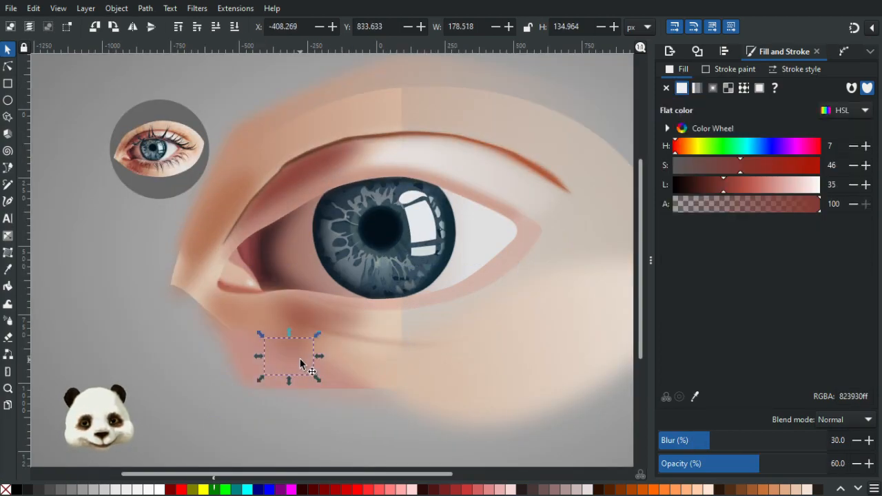
left_click(194, 357)
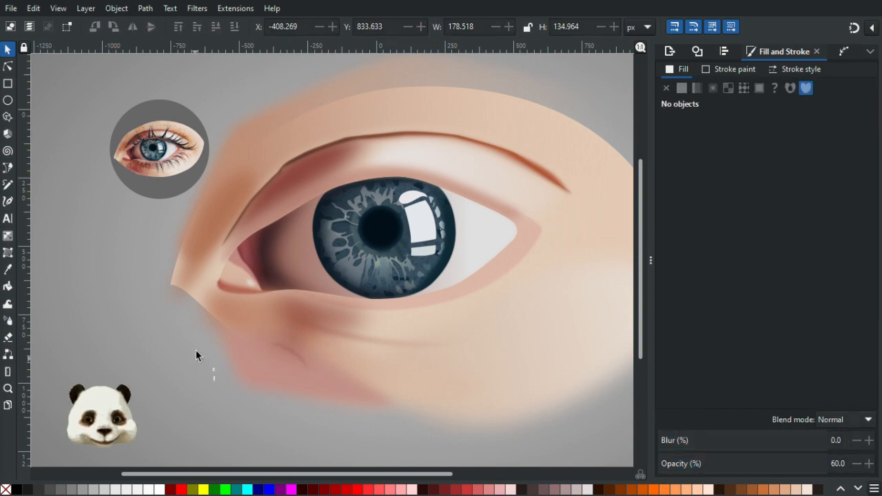
Step: Duplicate the flat beige skin base shape around the eye in place and fill the copy with magenta (ff00ff)
scroll(462, 338, "down", 1)
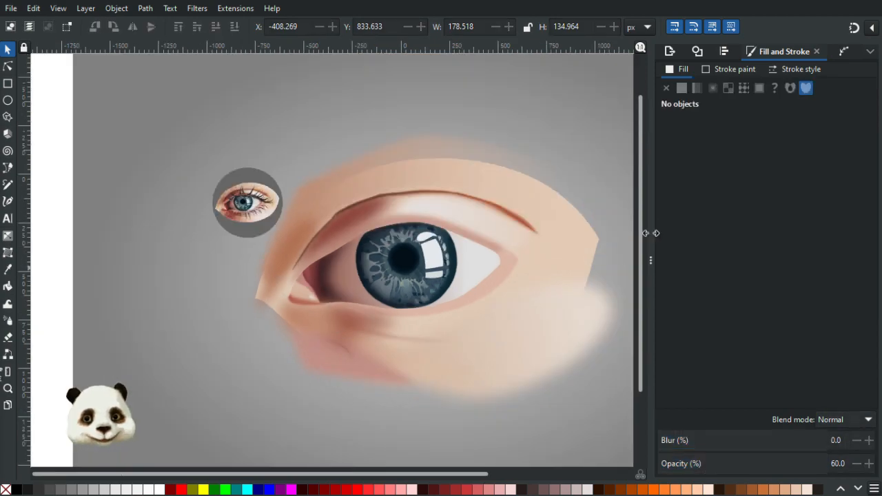
left_click(589, 232)
mouse_move(590, 235)
left_mouse_down()
mouse_move(559, 291)
mouse_move(598, 320)
left_mouse_up()
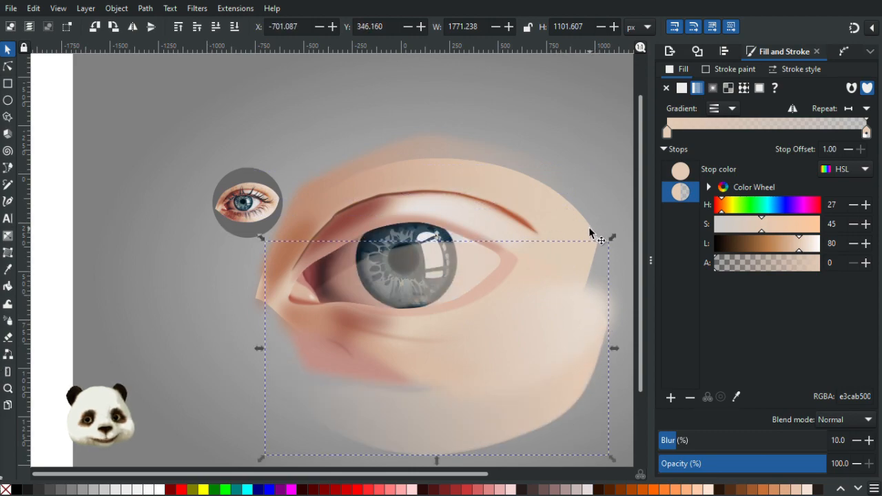
left_click(588, 227)
key("ctrl+z")
key("ctrl+d")
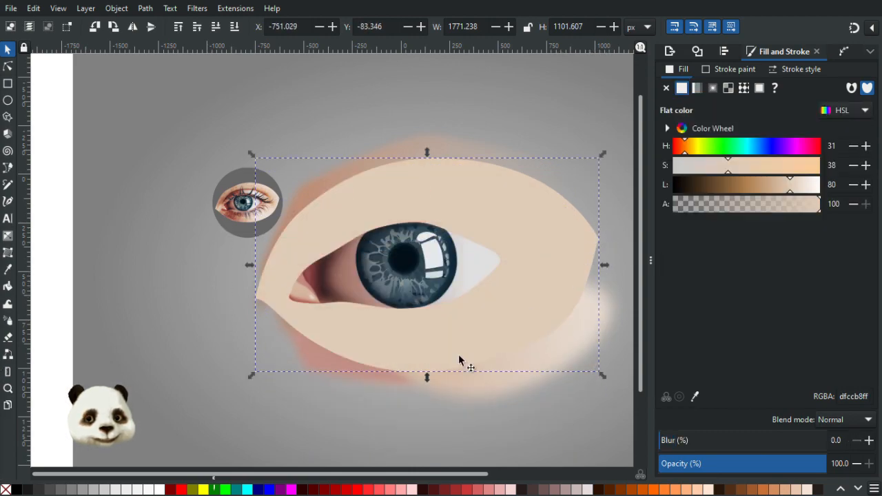
left_click(291, 490)
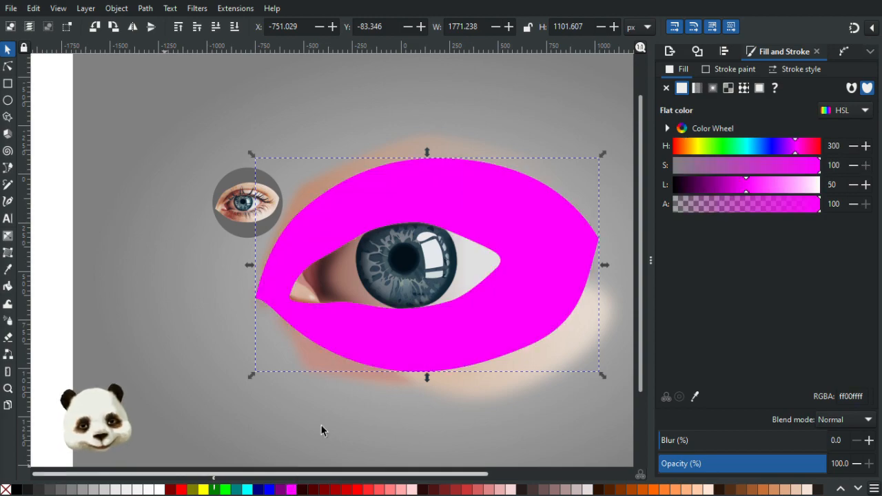
Step: Try clipping the grouped brow and under-eye shading to the magenta skin-shaped copy, and undo the clip
left_click(317, 363, "shift")
right_click(316, 355)
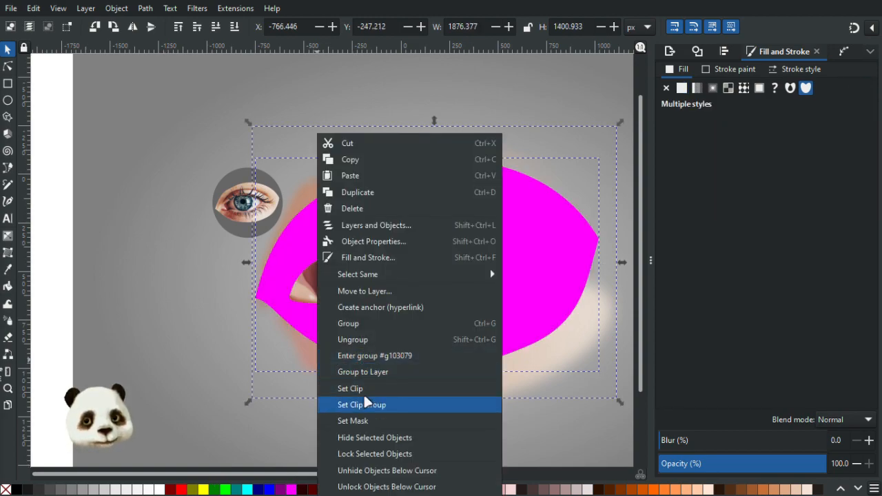
left_click(364, 402)
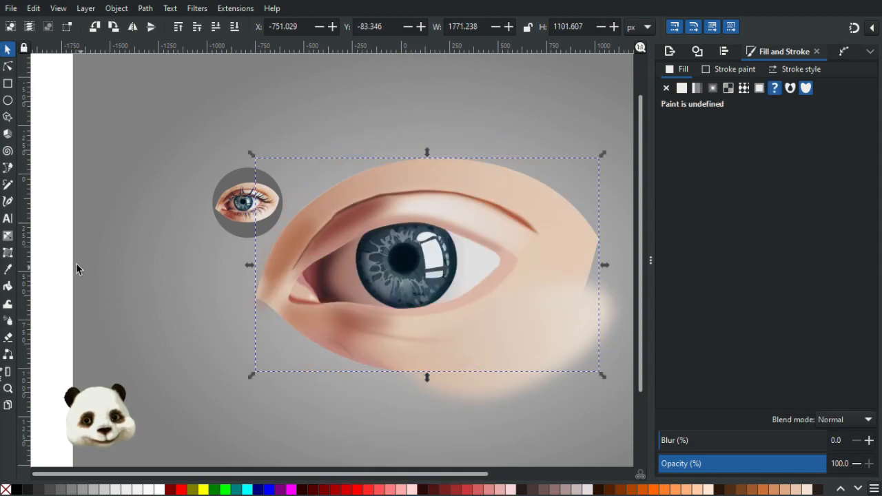
left_click(188, 245)
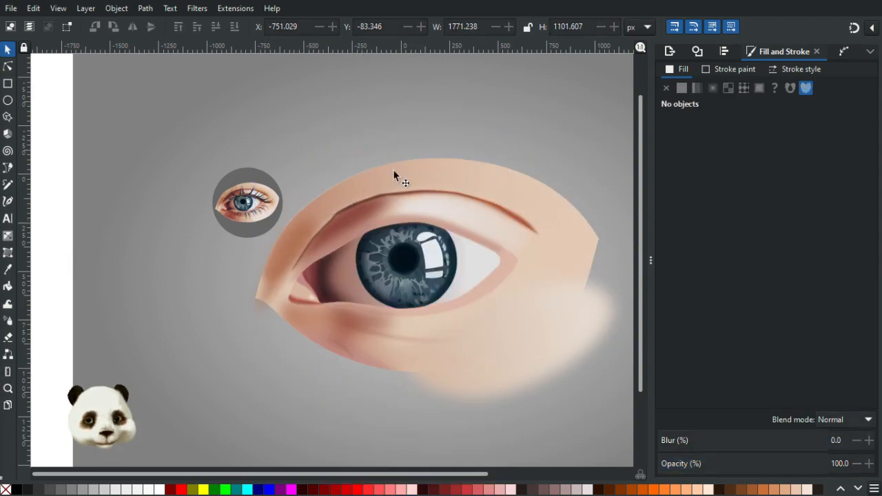
scroll(326, 259, "down", 2)
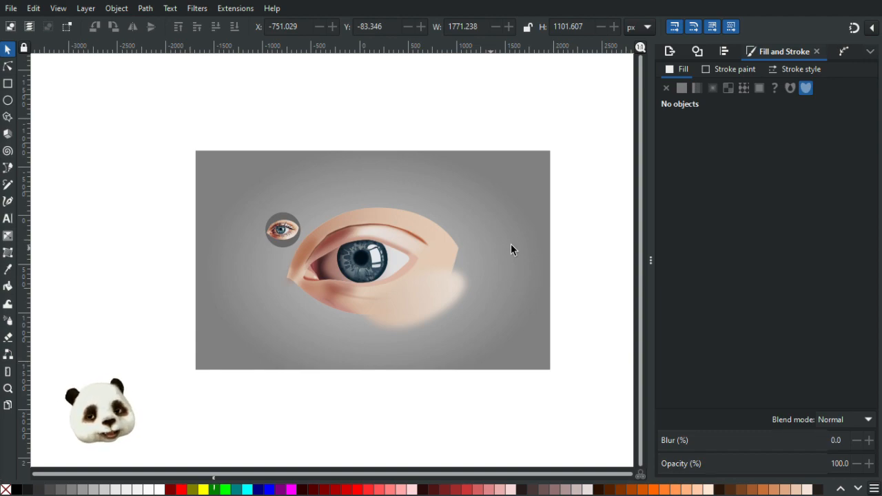
scroll(448, 319, "up", 3)
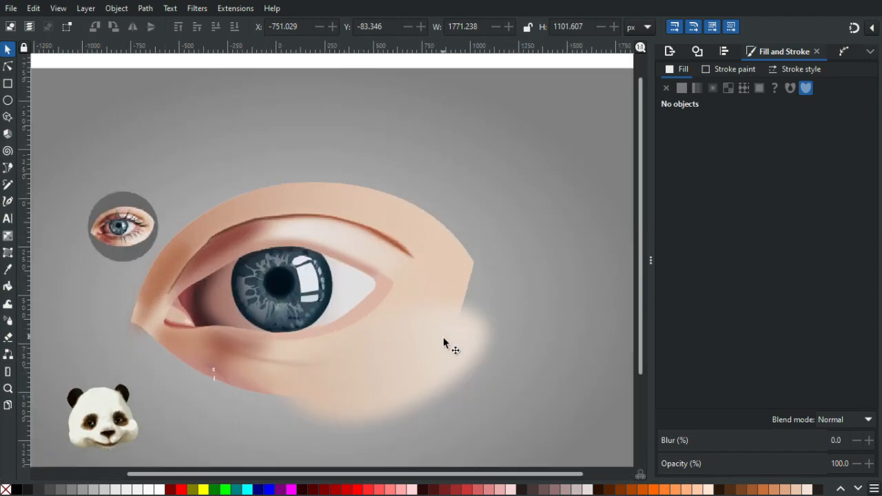
key("ctrl+z")
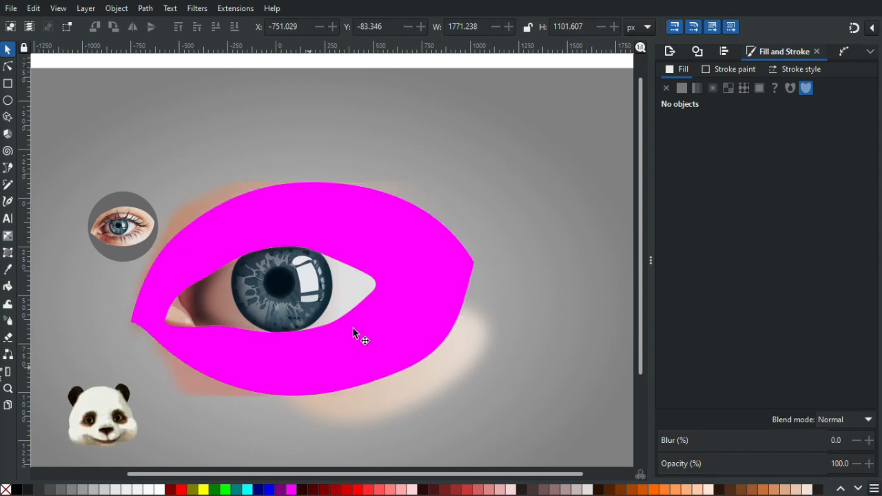
Step: Ungroup the brow and under-eye shading and regroup its shapes together with the pale blurred shape below the outer eye corner
left_click(206, 390)
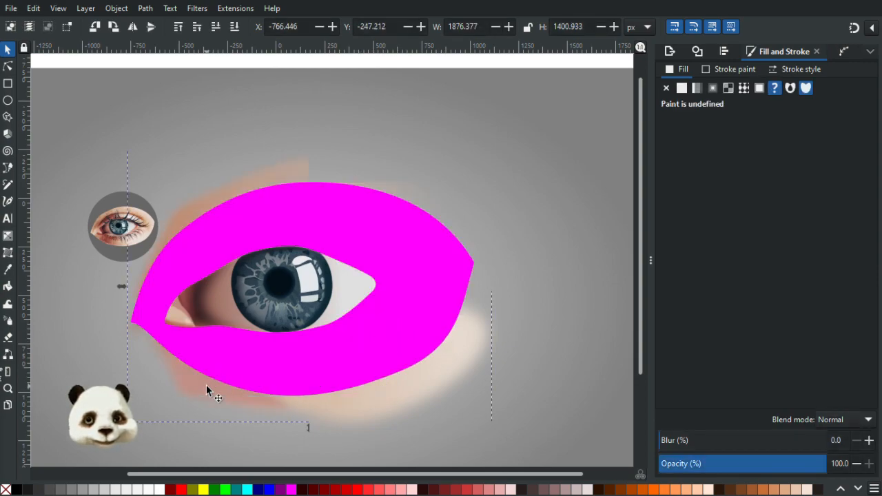
left_click_drag(206, 388, 188, 444)
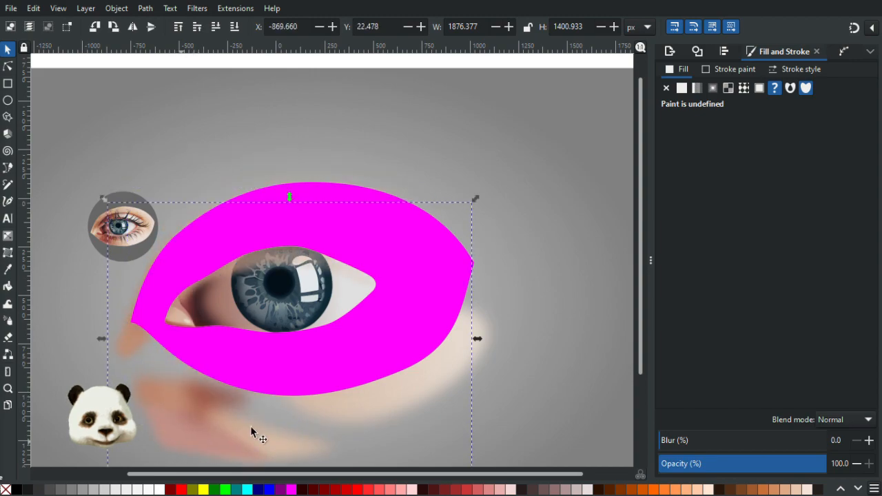
key("ctrl+z")
key("ctrl+shift+g")
left_click(453, 365, "shift")
key("ctrl+g")
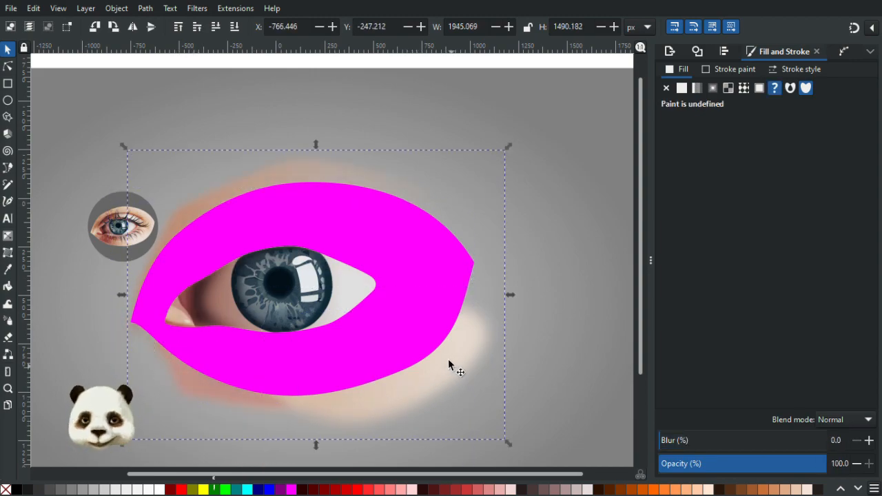
Step: Clip the combined shading group to the magenta copy of the skin base
left_click(437, 274, "shift")
right_click(434, 270)
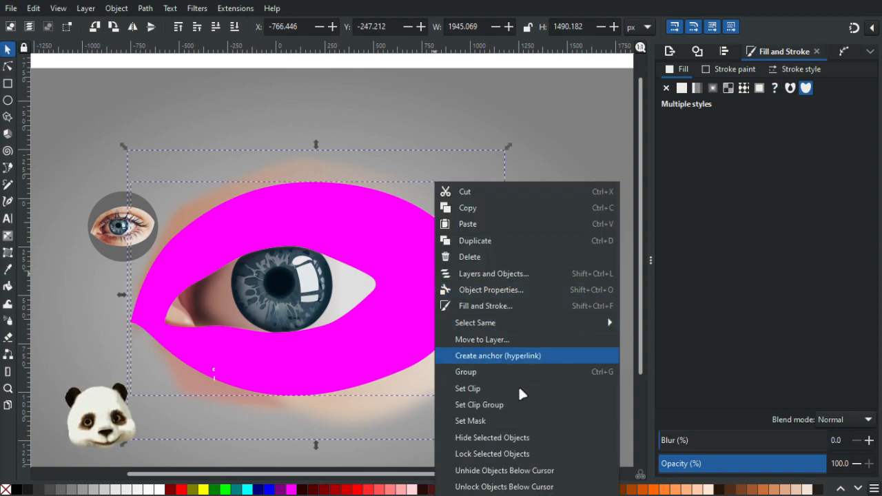
left_click(472, 389)
key("Escape")
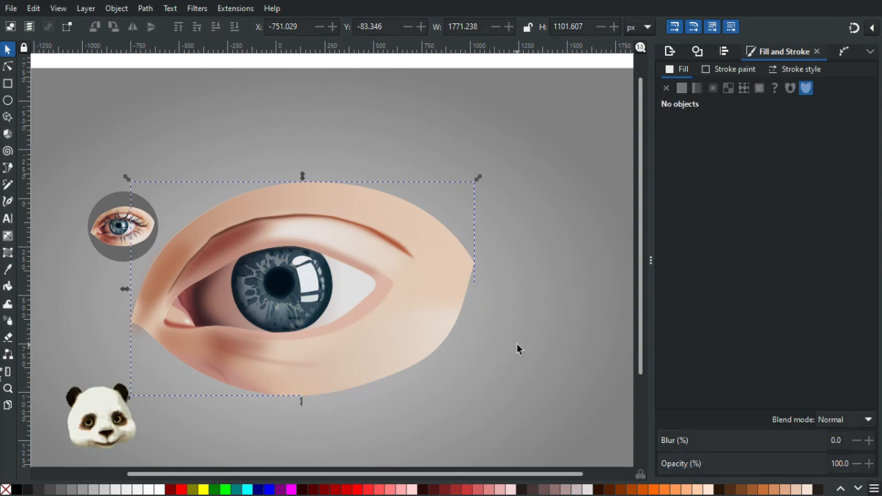
scroll(516, 344, "down", 2)
scroll(455, 345, "up", 1)
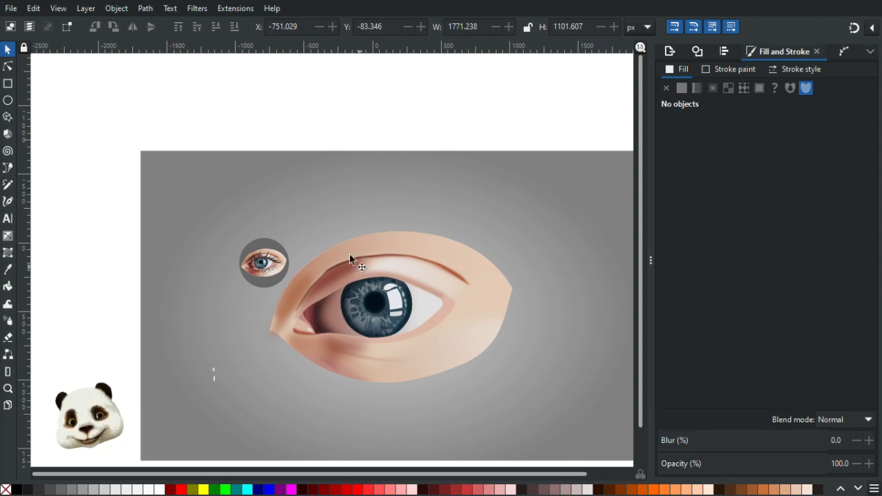
Step: Try moving the blurred skin shape's outline node above the inner eye corner outward to about X -533, Y 168 px
scroll(331, 240, "up", 3)
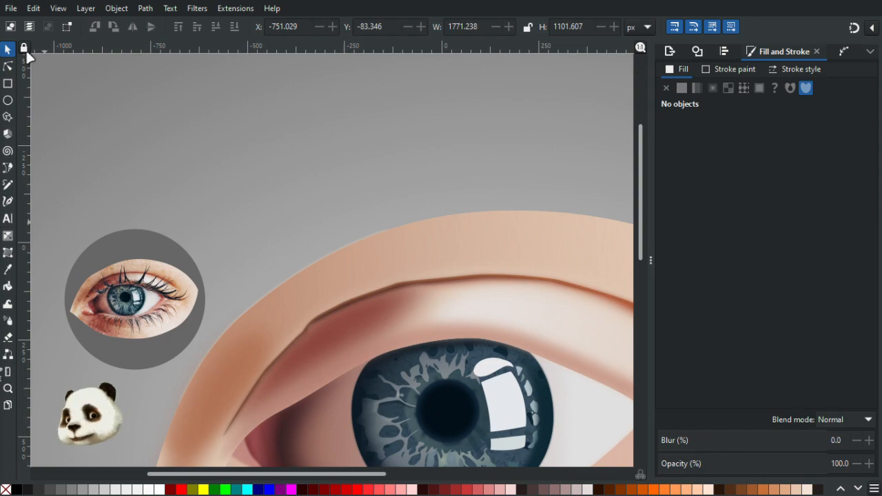
left_click(8, 66)
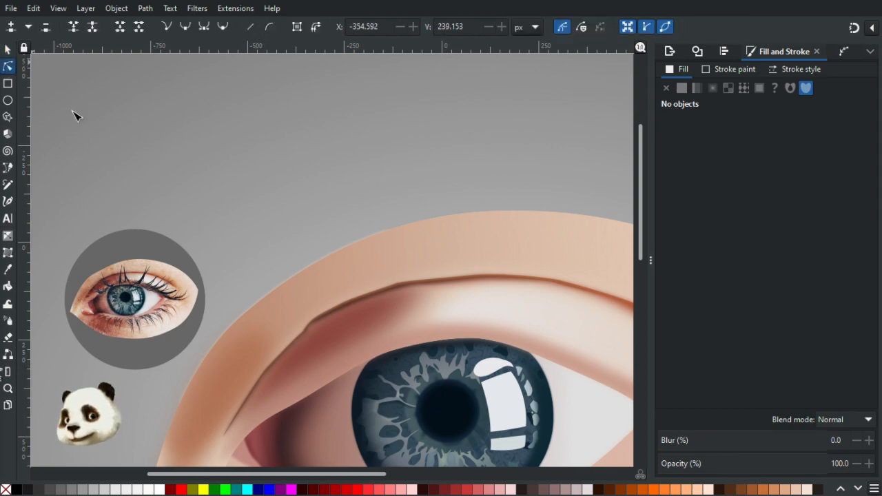
left_click(275, 308)
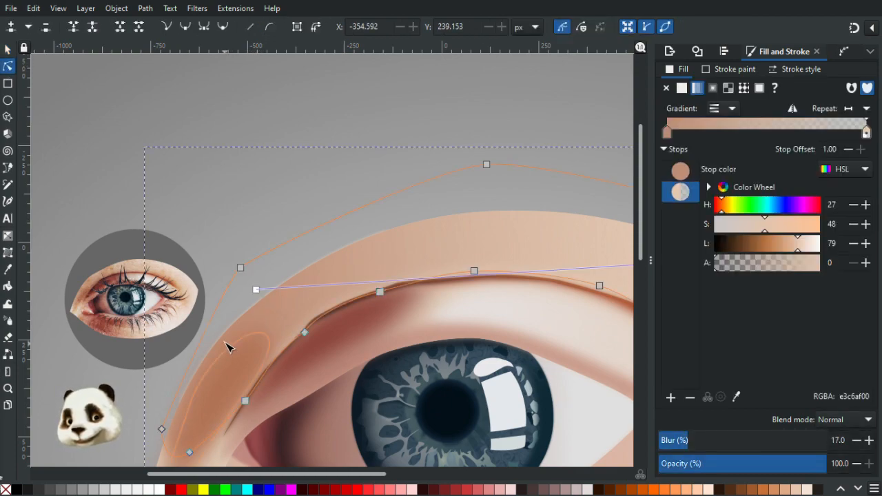
scroll(276, 329, "up", 1)
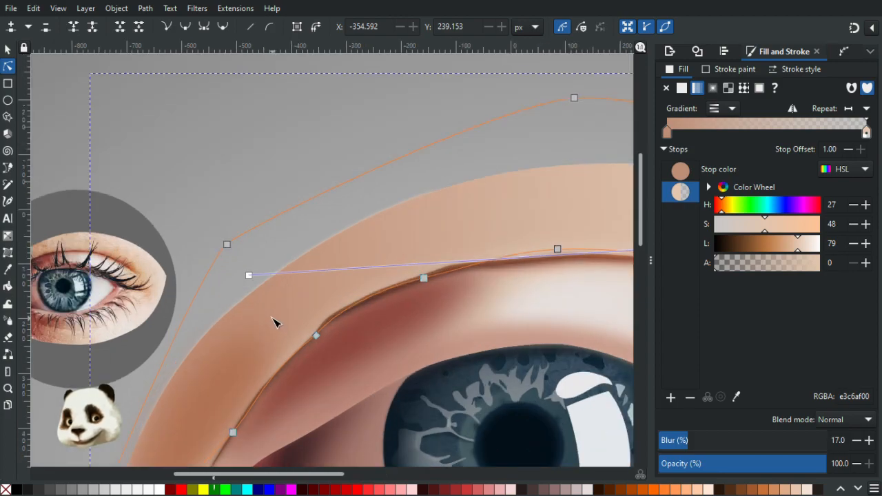
scroll(276, 312, "down", 3)
scroll(276, 312, "left", 1)
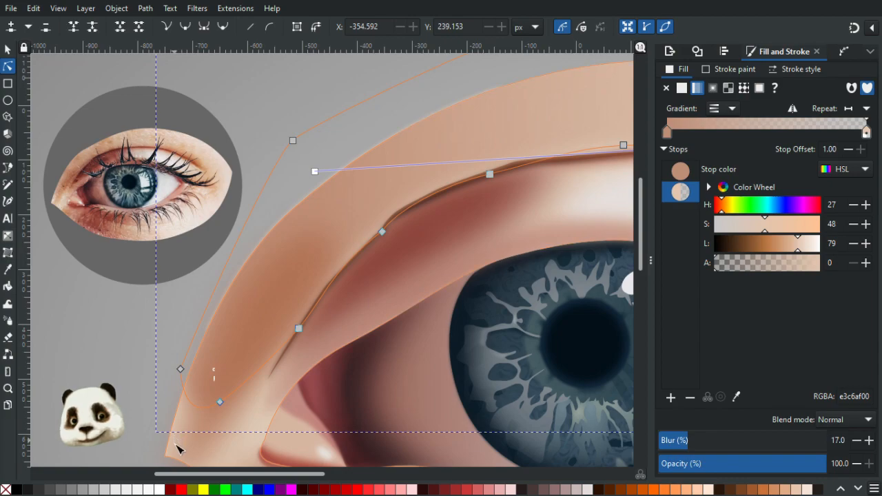
left_click(181, 444)
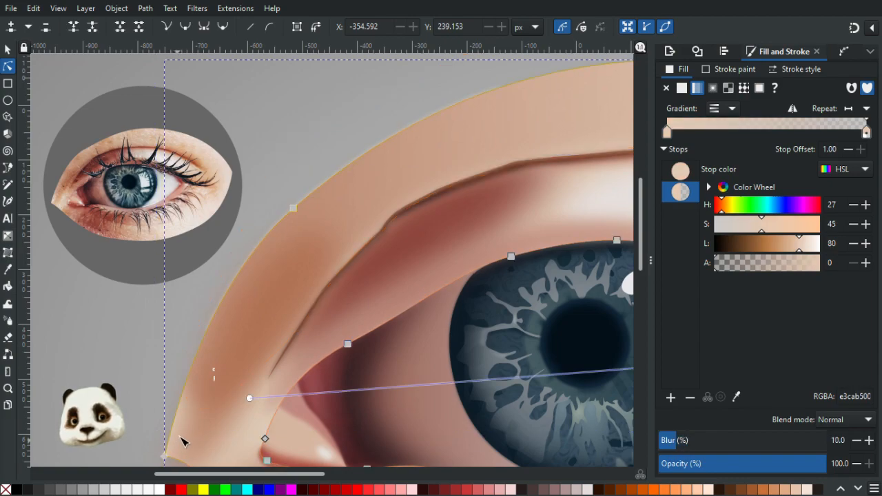
left_click(293, 206)
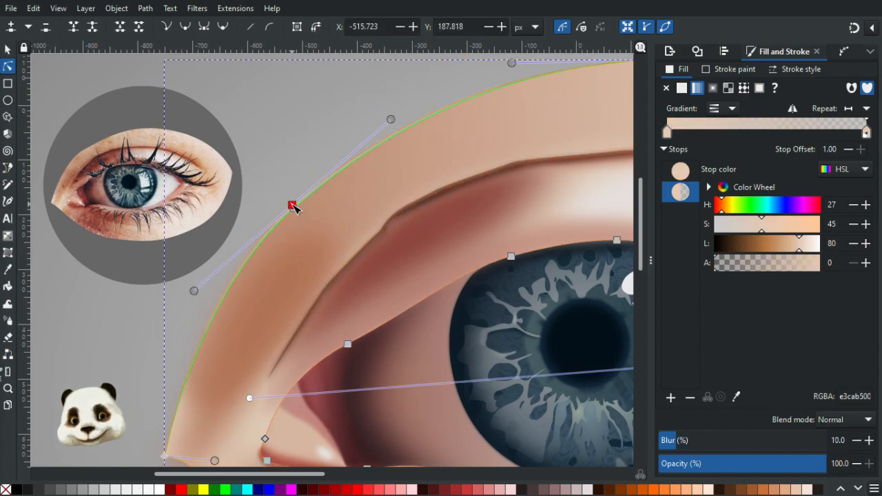
left_click_drag(293, 207, 283, 197)
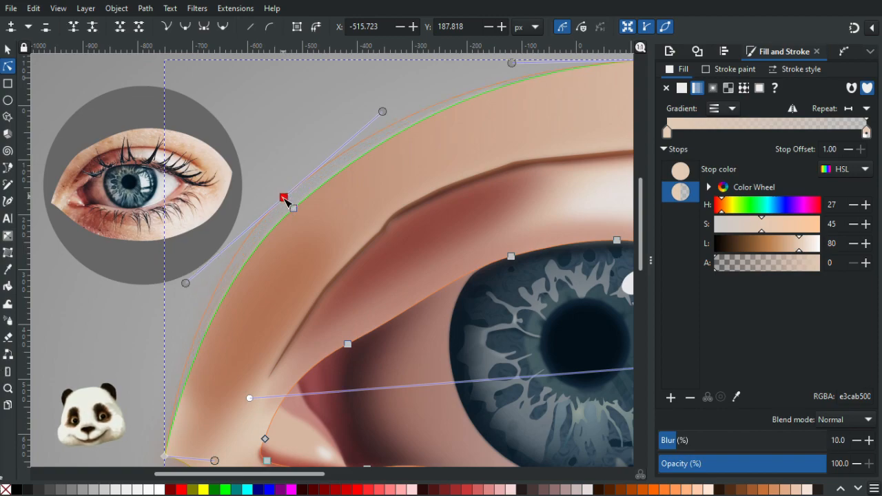
left_click(297, 211)
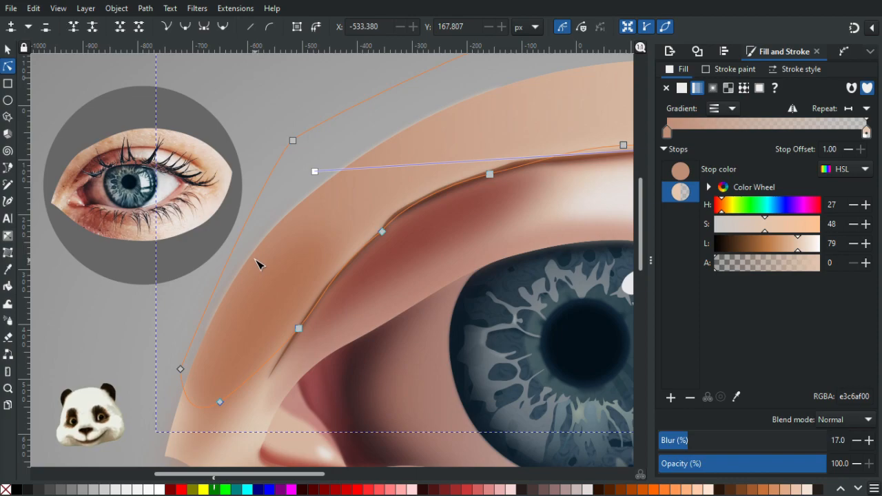
Step: Try moving the same outline node of the blurred skin shape to about X -539, Y 174 px, and undo the move
left_click(180, 433)
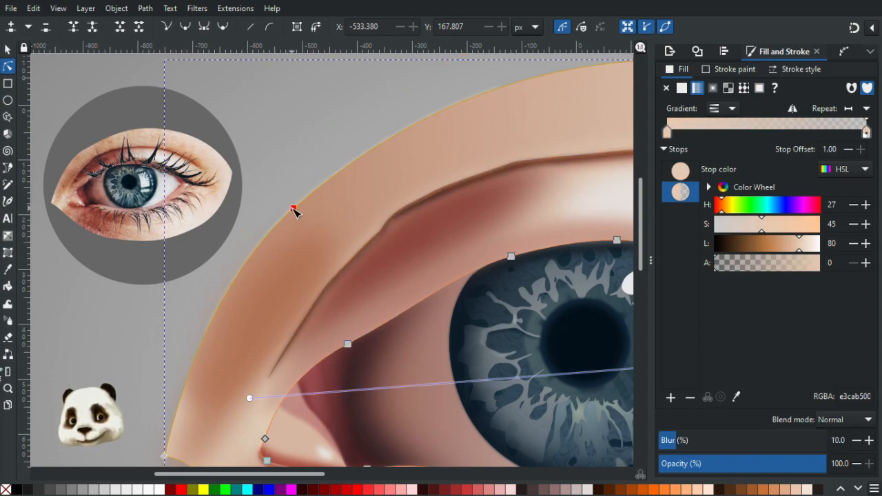
left_click(290, 208)
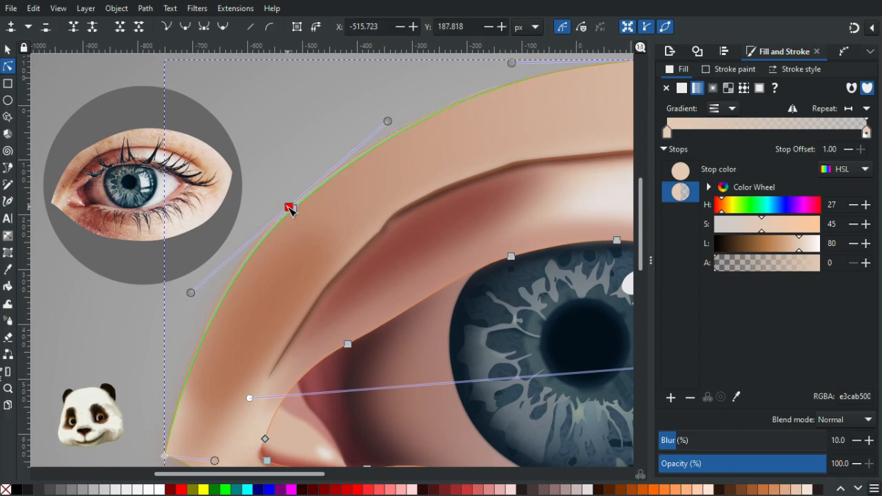
scroll(317, 206, "up", 3)
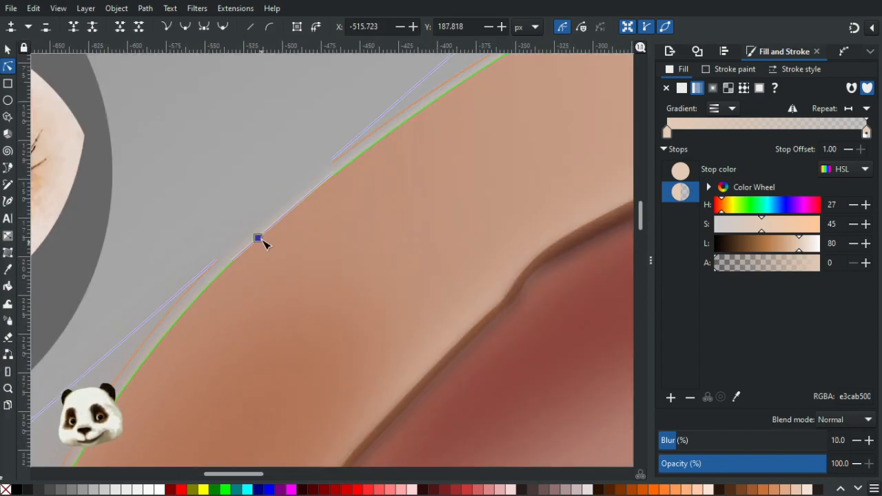
left_click_drag(260, 242, 223, 219)
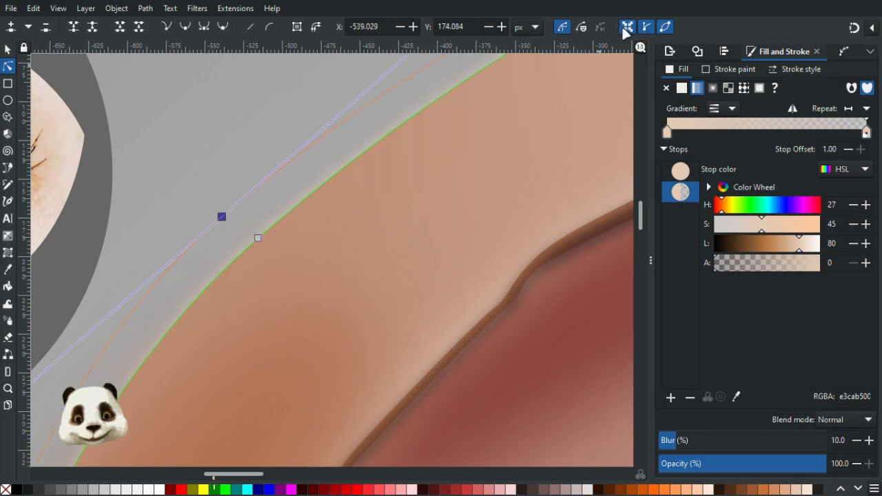
left_click(663, 25)
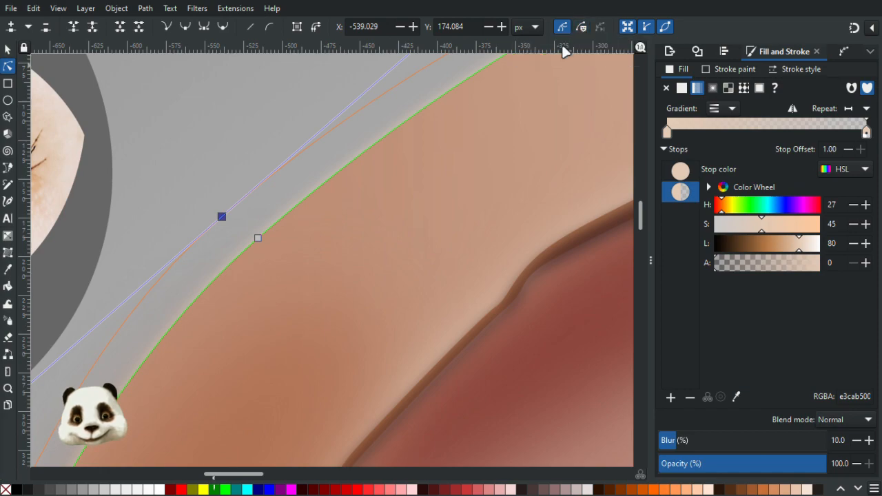
key("ctrl+z")
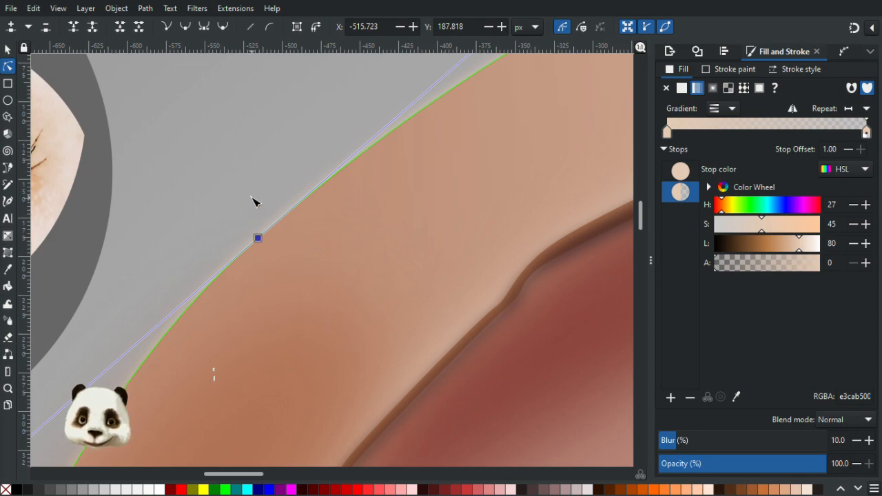
Step: Move the blurred skin shape's outline node above the inner eye corner slightly outward to about X -517, Y 185 px
left_click_drag(232, 224, 257, 236)
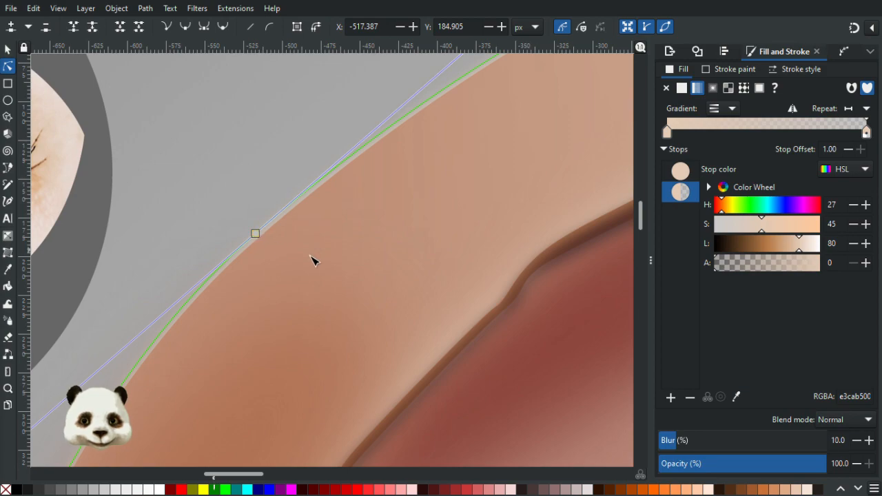
scroll(309, 258, "down", 1)
left_click(237, 204)
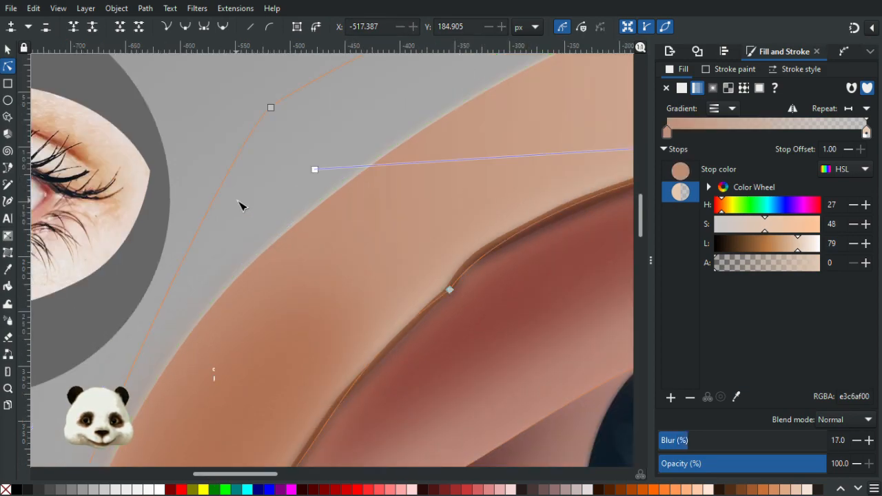
Step: Examine the clipped shading shapes and the overall look of the skin around the eye
scroll(255, 210, "down", 4)
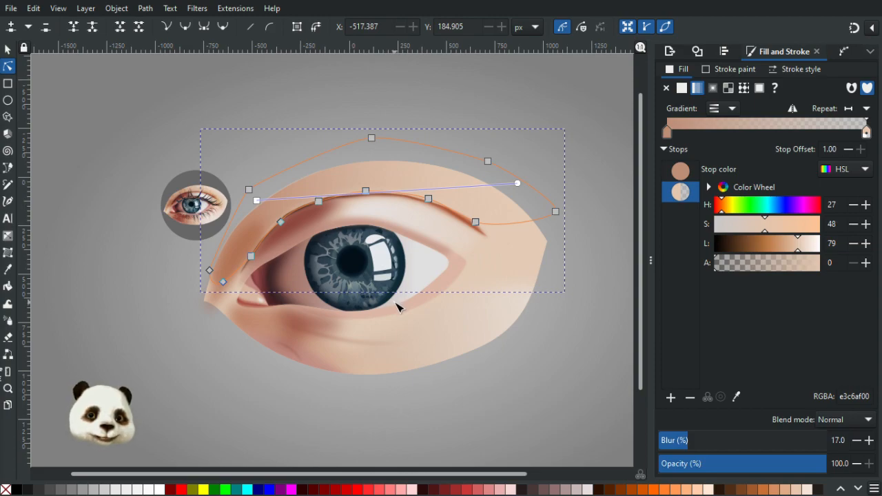
left_click(529, 387)
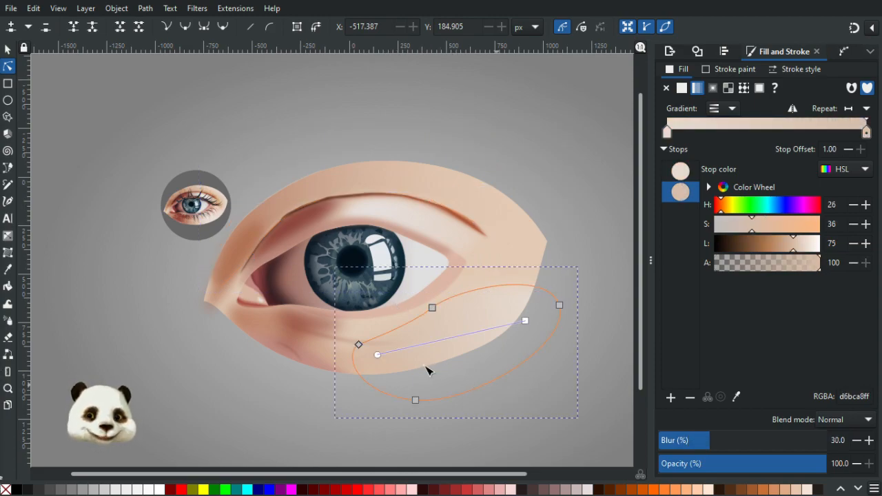
left_click(8, 49)
left_click(116, 358)
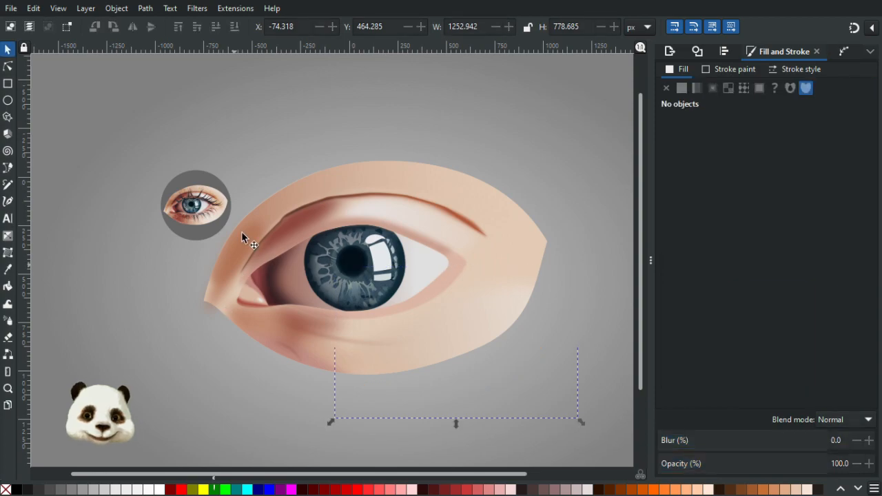
scroll(226, 261, "up", 1)
scroll(221, 268, "down", 5)
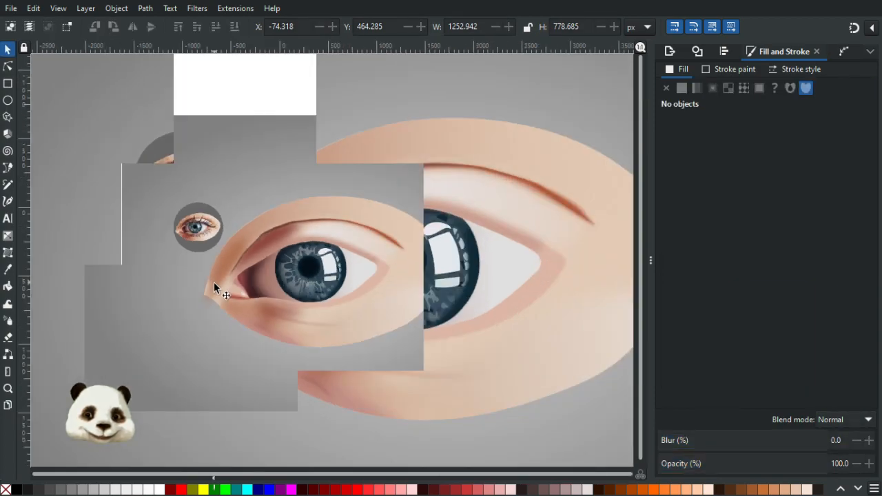
scroll(290, 275, "up", 2)
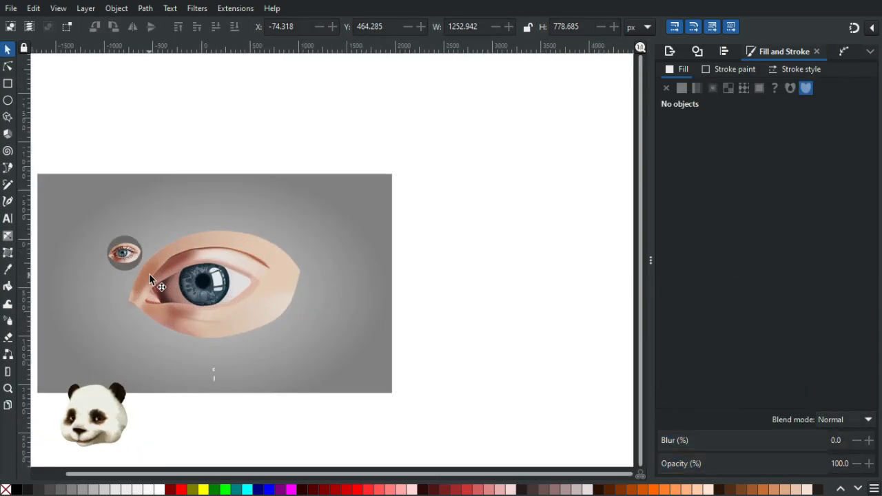
scroll(137, 267, "up", 1)
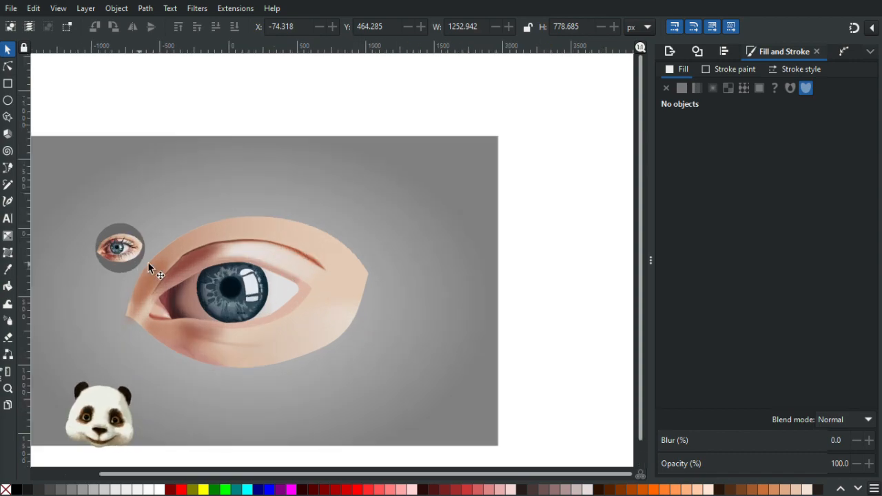
Step: Examine the red blurred shading above the inner eye corner and compare the upper-lid crease with the reference photo
scroll(155, 283, "up", 1)
scroll(155, 278, "up", 1)
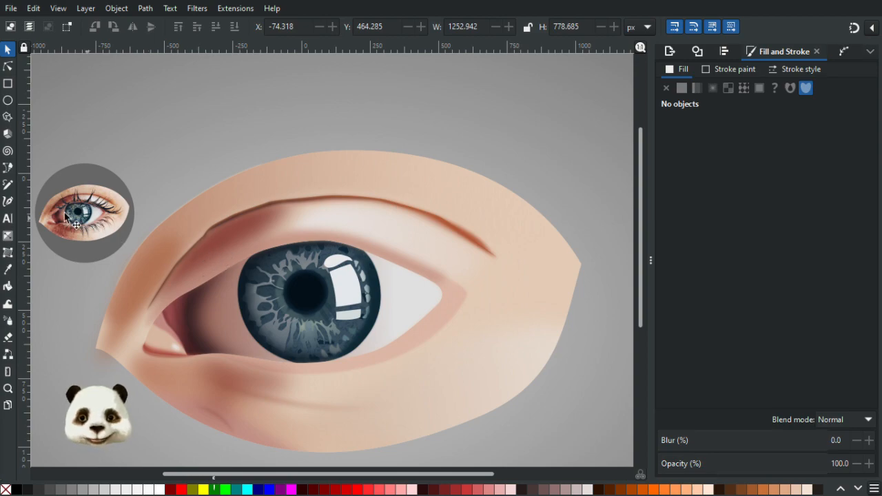
left_click(223, 233)
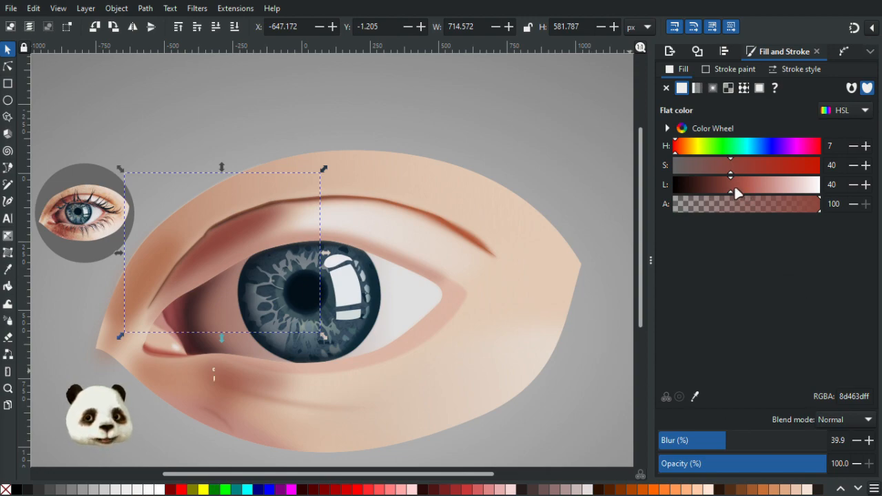
mouse_move(736, 190)
left_mouse_down()
mouse_move(743, 188)
mouse_move(731, 189)
left_mouse_up()
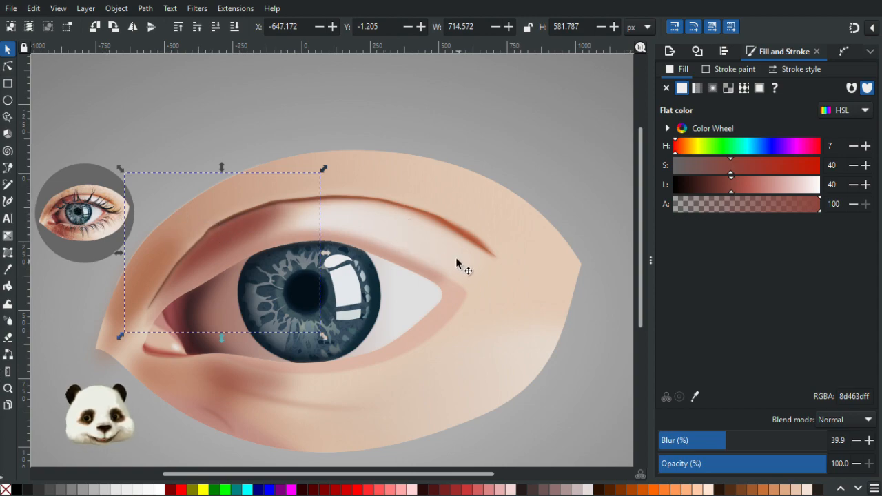
scroll(457, 255, "down", 2, "ctrl")
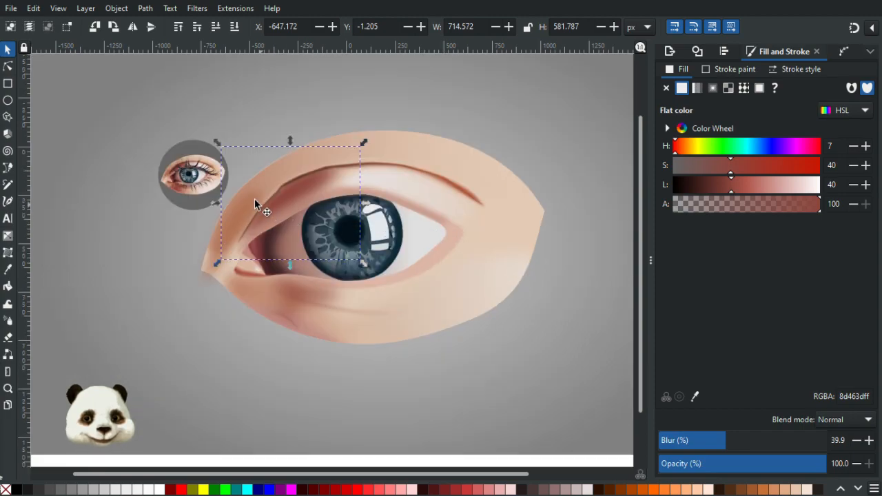
scroll(253, 197, "up", 2, "ctrl")
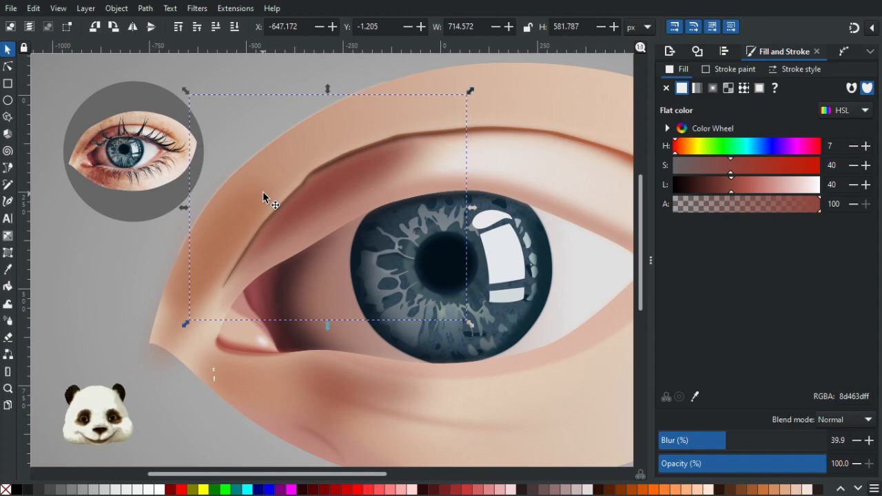
left_click_drag(515, 161, 388, 180)
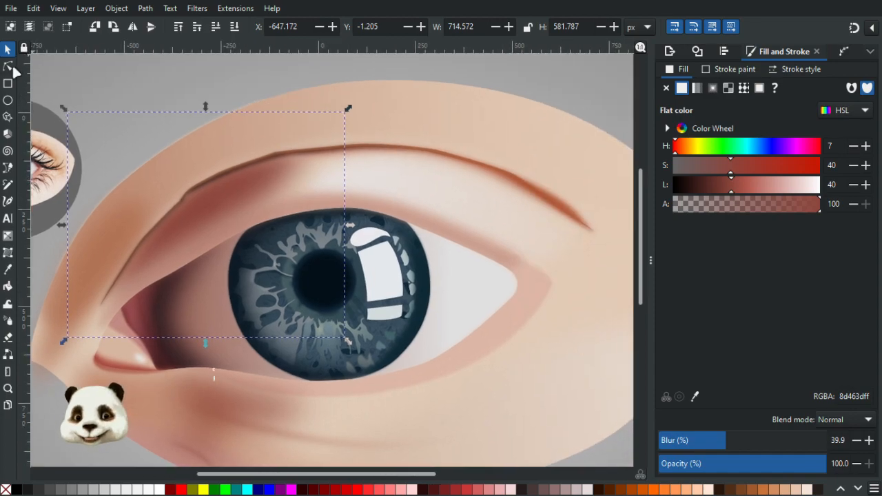
left_click(7, 66)
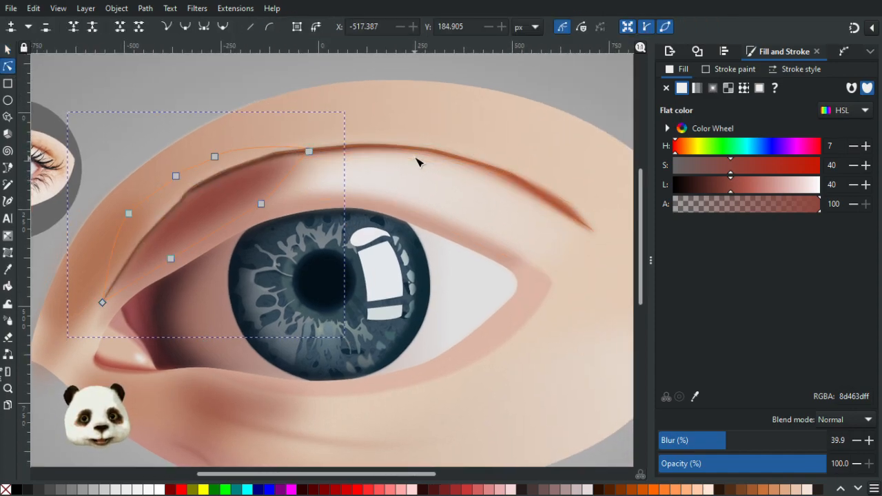
Step: Try extending the inner end of the blurred upper-lid crease shape along the crease to about X -193, Y 142 px, and undo it
left_click(417, 160)
scroll(255, 162, "up", 2, "ctrl")
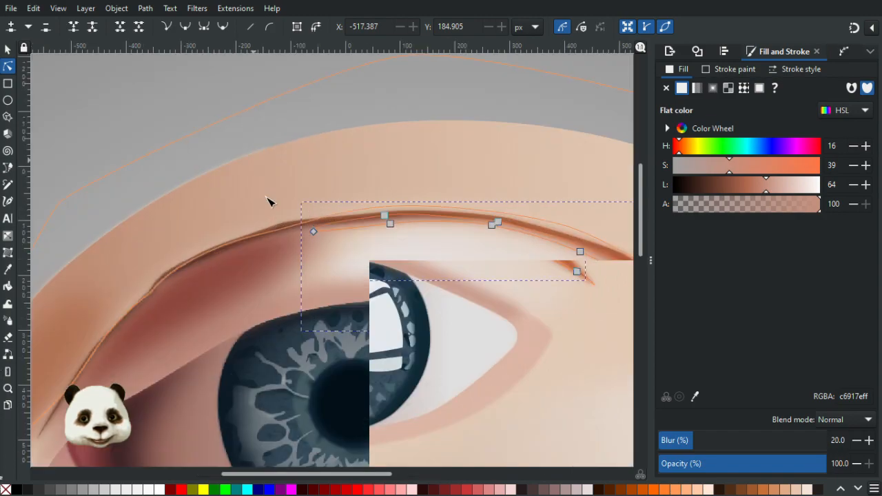
left_click_drag(379, 228, 452, 195)
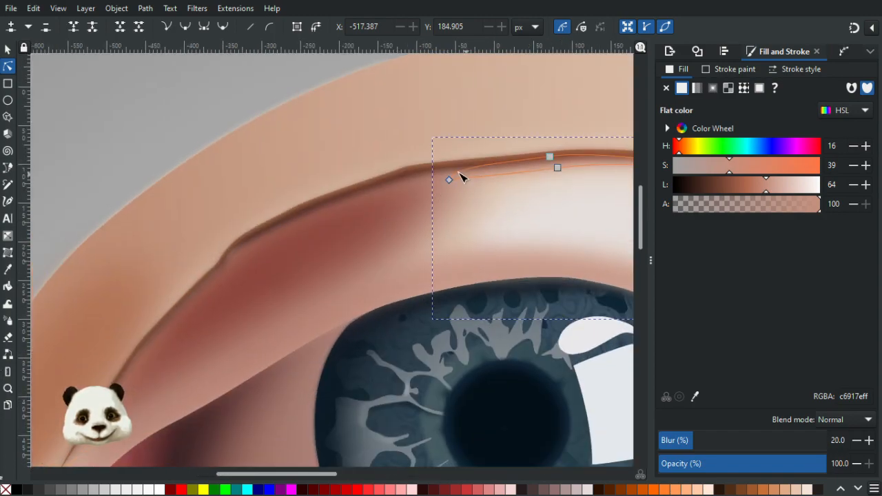
left_click(461, 176)
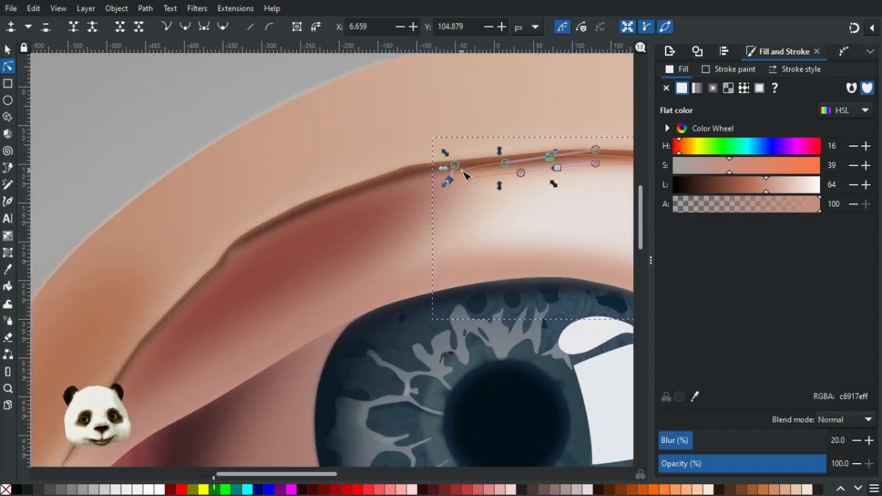
left_click_drag(456, 167, 346, 198)
double_click(423, 179)
left_click_drag(419, 197, 341, 225)
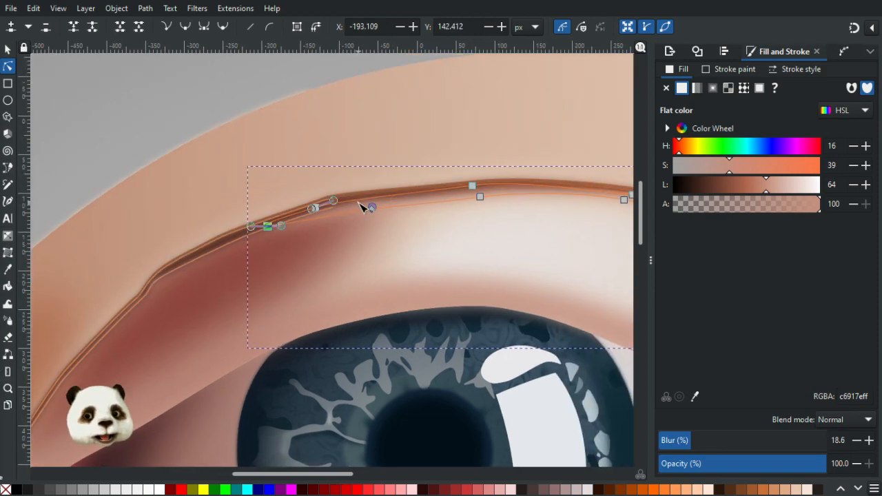
key("Delete")
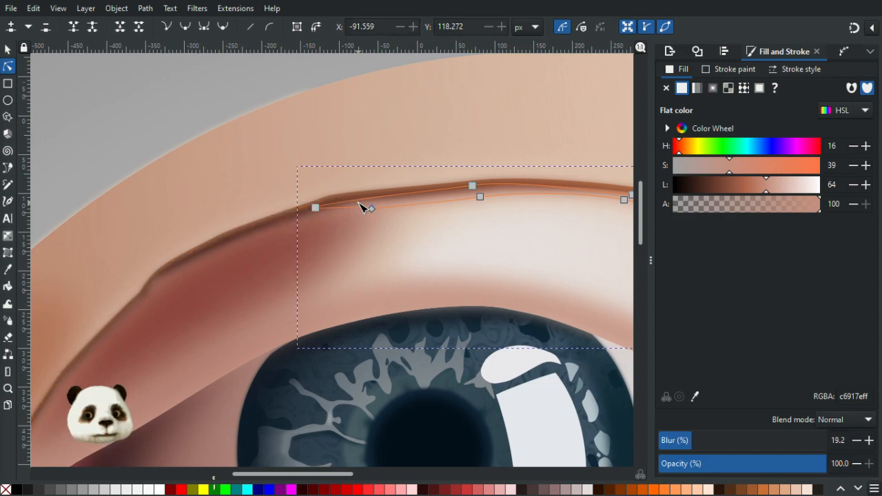
key("Delete")
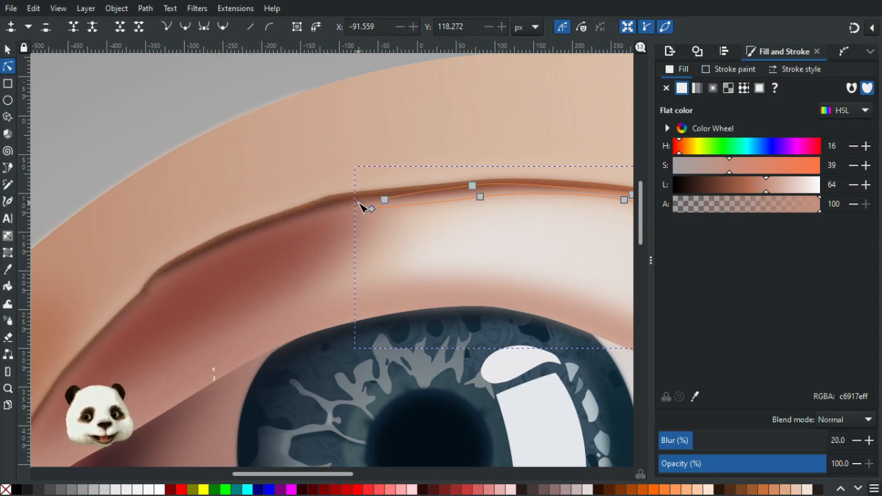
Step: Draw a thin closed Pen shape along the upper-lid crease, from the inner eye corner to above the iris and back
key("b")
left_click_drag(216, 327, 334, 258)
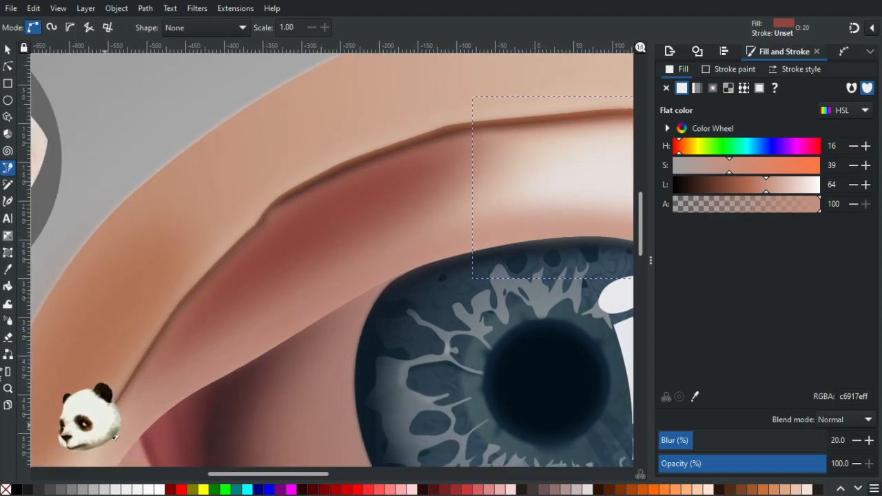
key("Escape")
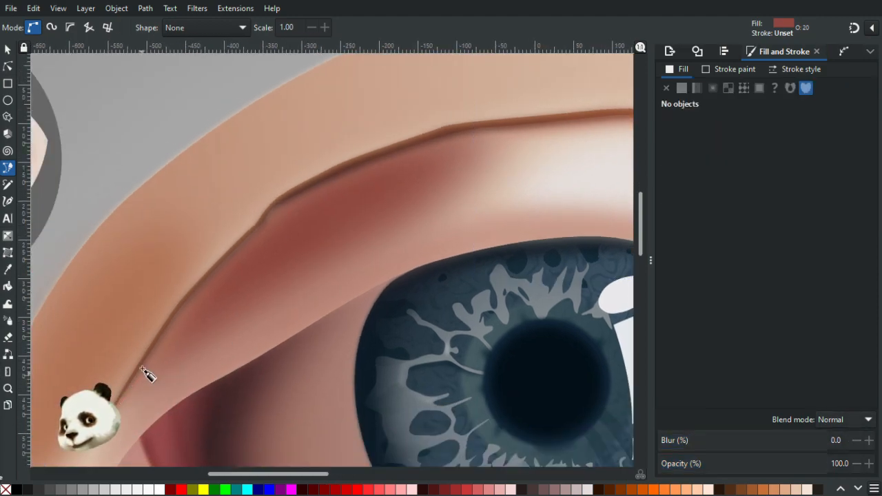
left_click_drag(197, 301, 250, 255)
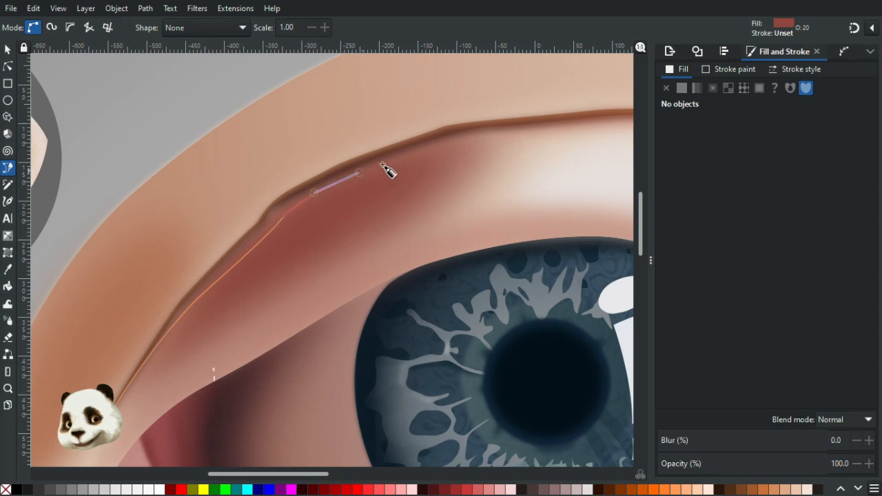
left_click_drag(467, 138, 536, 121)
left_click_drag(391, 138, 329, 164)
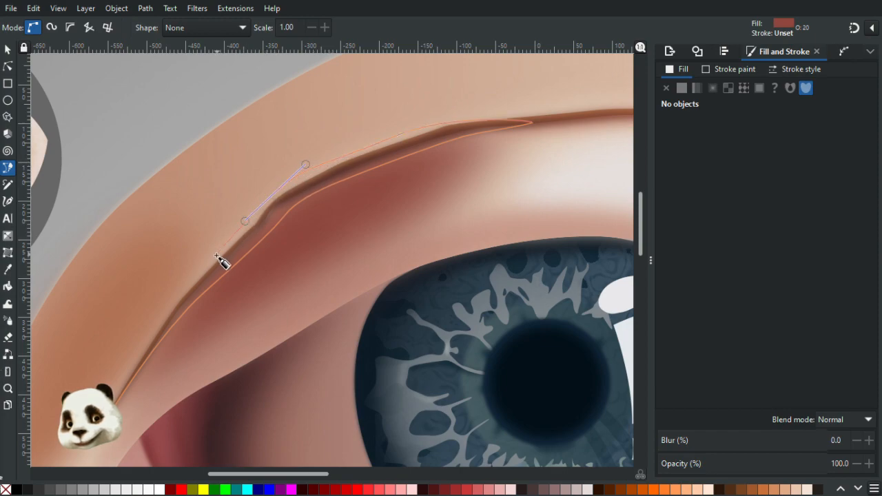
left_click_drag(210, 262, 172, 298)
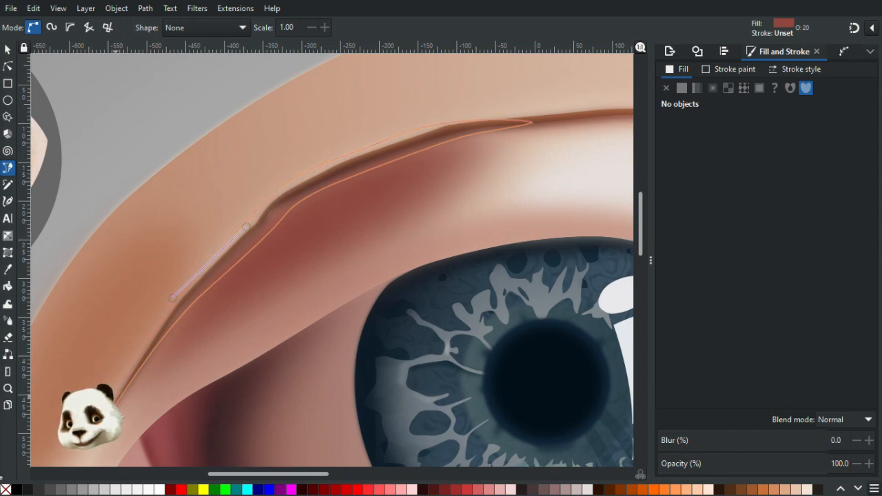
left_click_drag(104, 423, 161, 368)
key("Return")
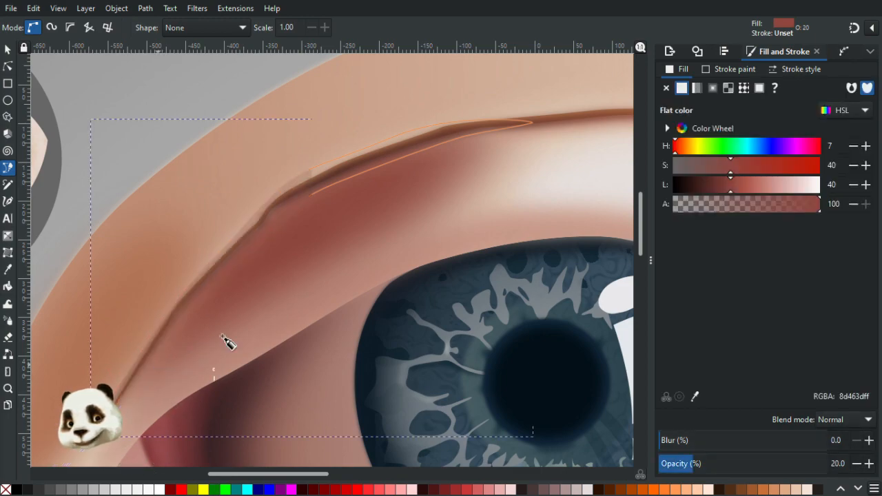
Step: Set the new crease shape's blur to 20%, darken its fill to HSL 6, 39, 21 and set its opacity to 60%
scroll(228, 335, "down", 2)
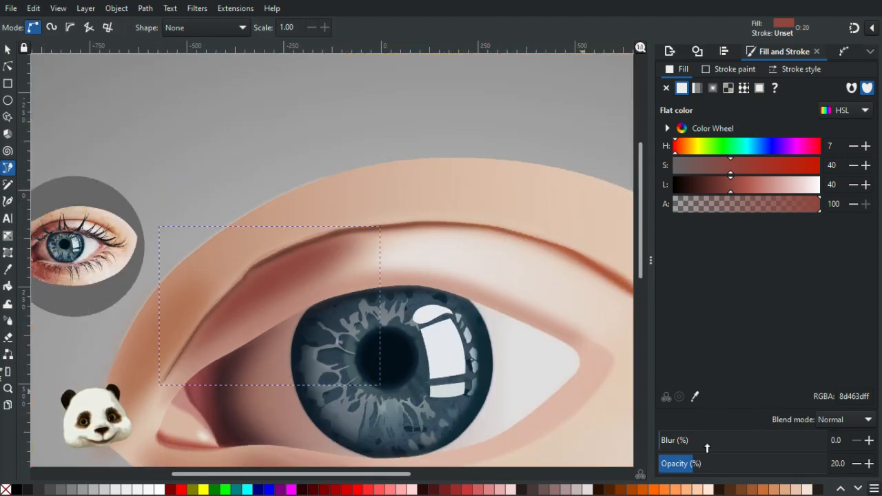
left_click_drag(721, 443, 739, 463)
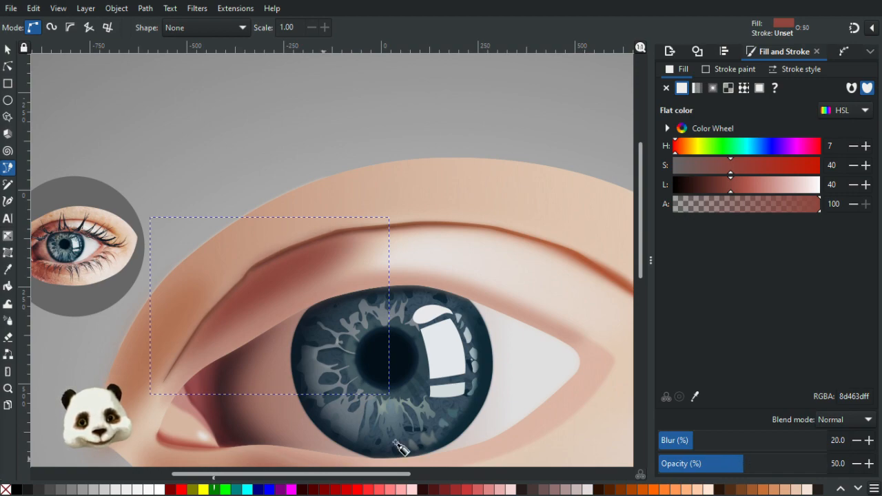
left_click_drag(731, 189, 703, 192)
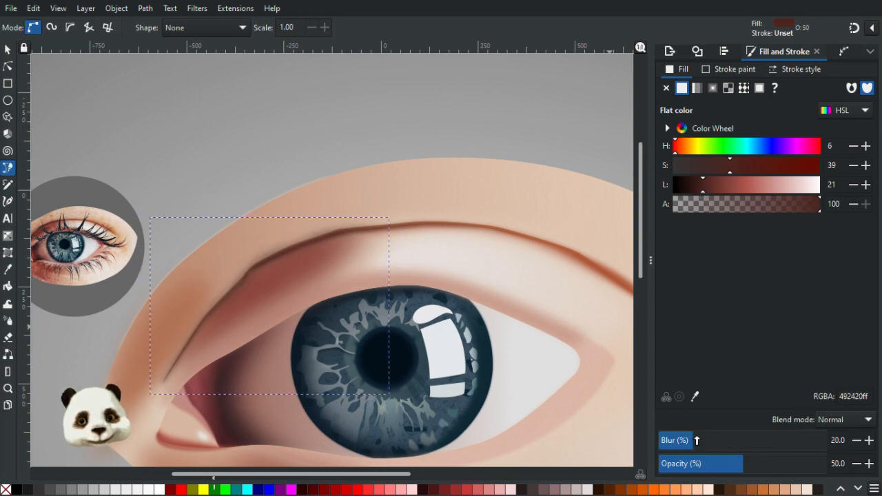
left_click(706, 440)
key("ctrl+z")
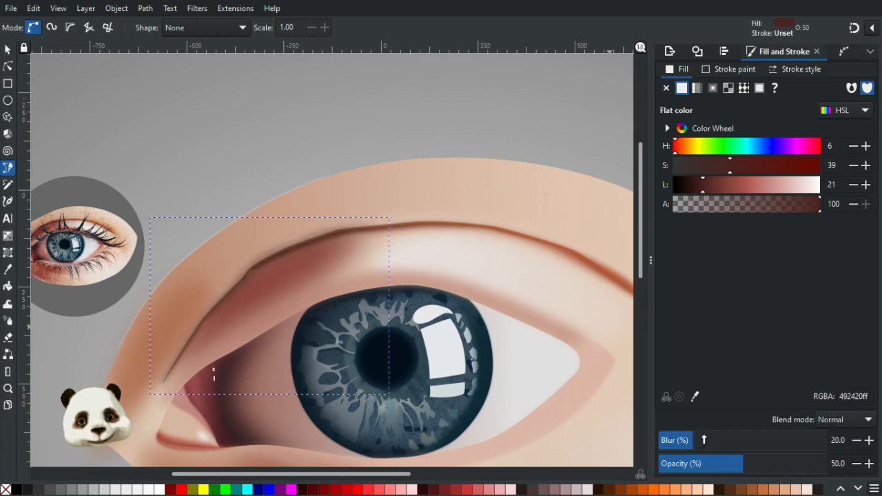
left_click_drag(758, 464, 777, 463)
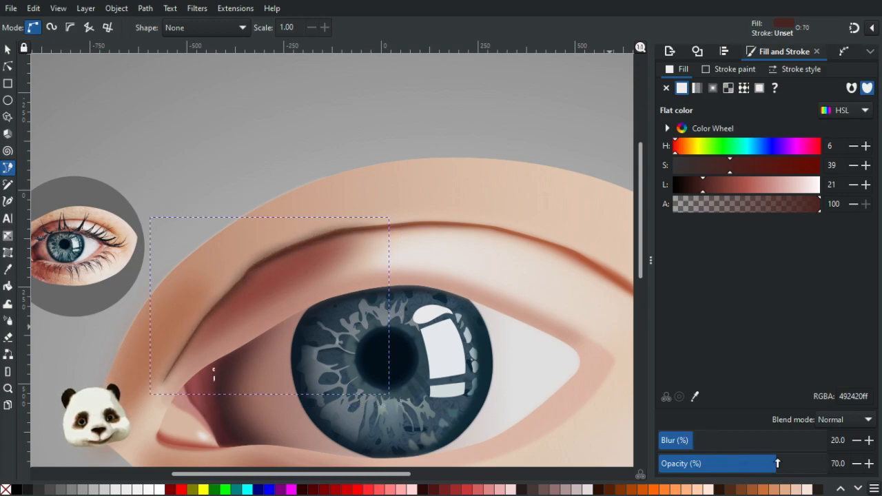
left_click(756, 464)
Step: Deselect the crease shape and examine the darkened upper-lid crease against the whole eye and the reference photo
scroll(419, 311, "down", 3)
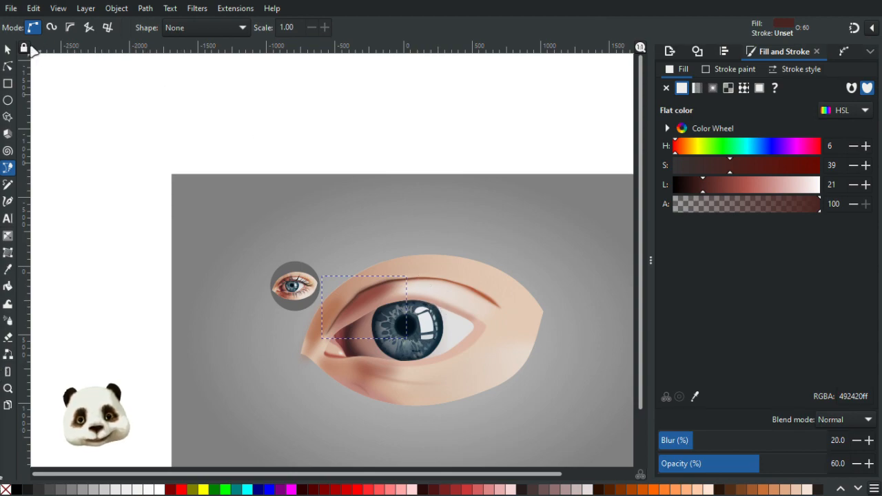
left_click(8, 49)
left_click(160, 121)
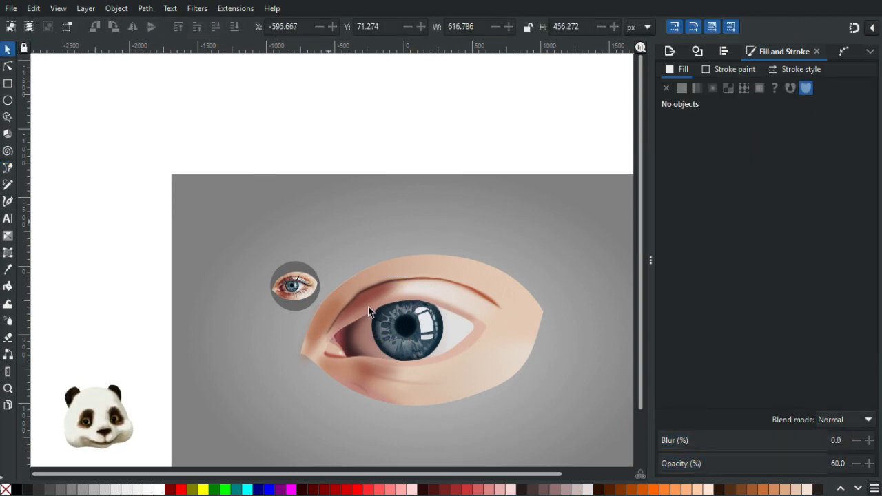
scroll(358, 322, "up", 5)
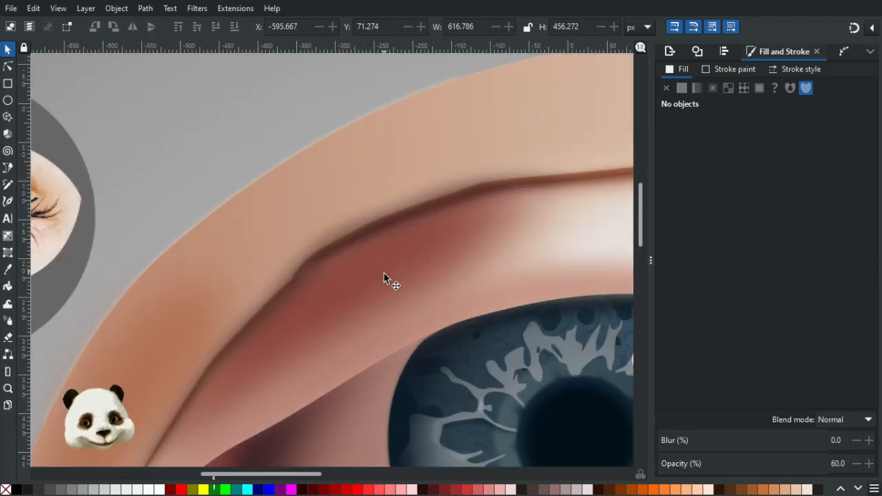
scroll(390, 275, "down", 3)
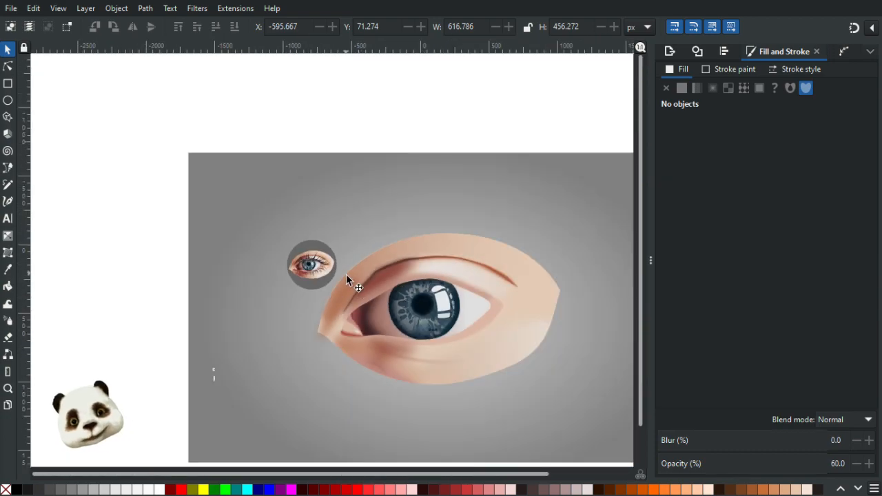
scroll(355, 288, "up", 5)
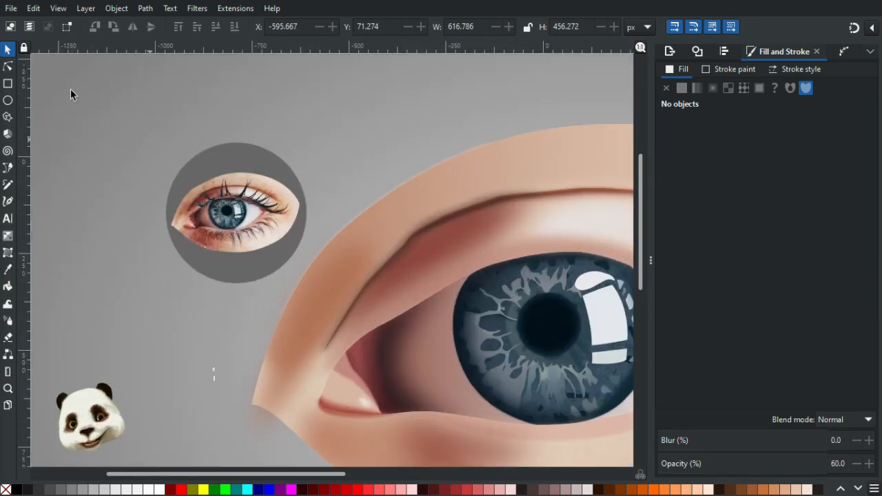
Step: Move the gradient skin shape's node at the crease bend to about X -361, Y 239 px and adjust its lower handle to smooth the curve
left_click(9, 69)
left_click(386, 246)
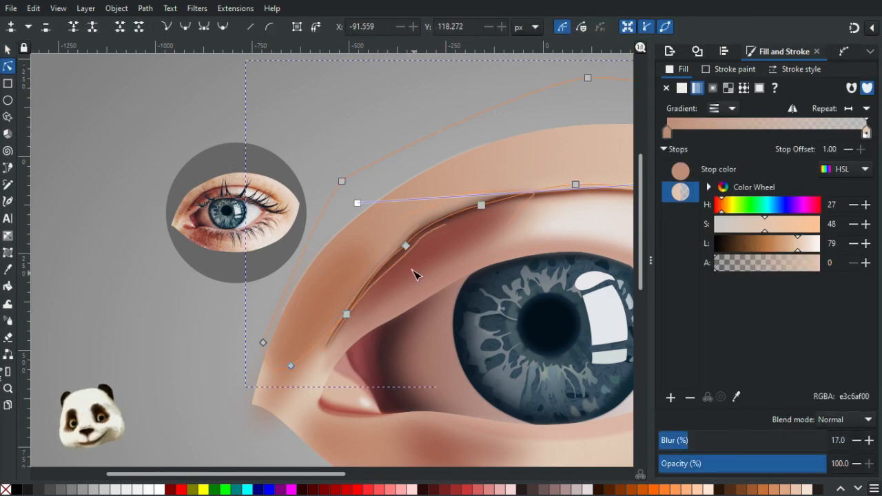
scroll(403, 256, "up", 2)
left_click(399, 223)
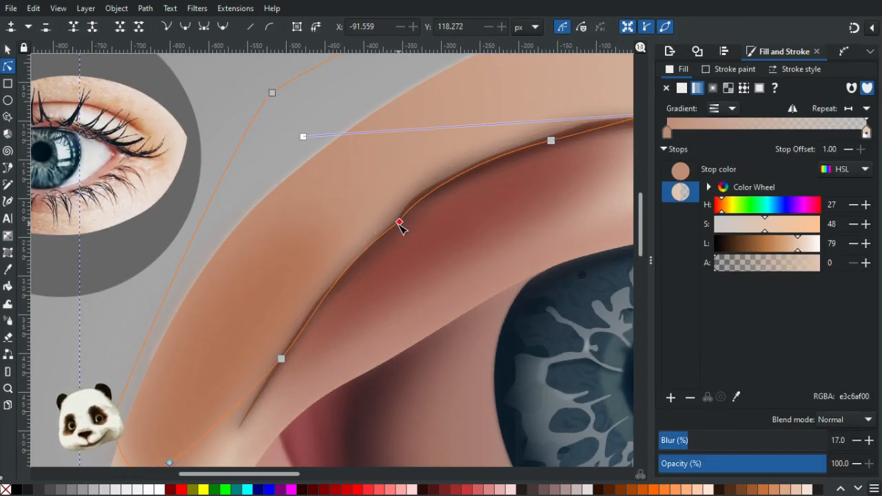
left_click(398, 222)
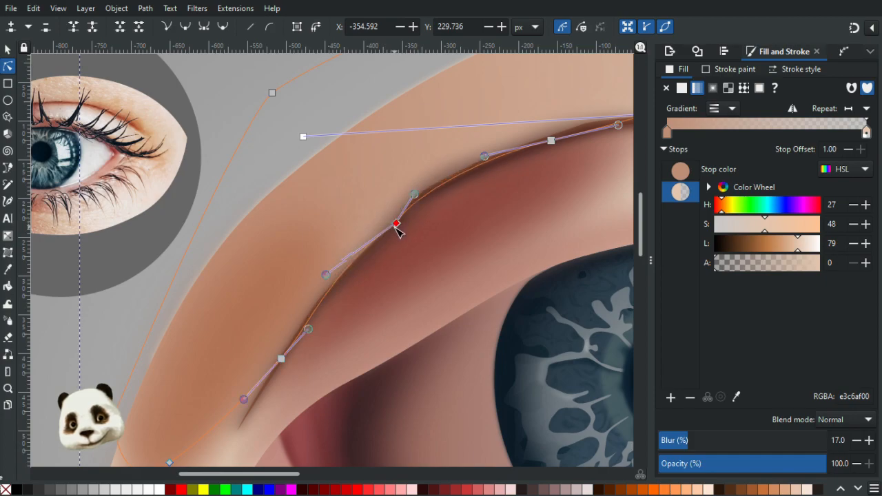
left_click_drag(397, 226, 393, 230)
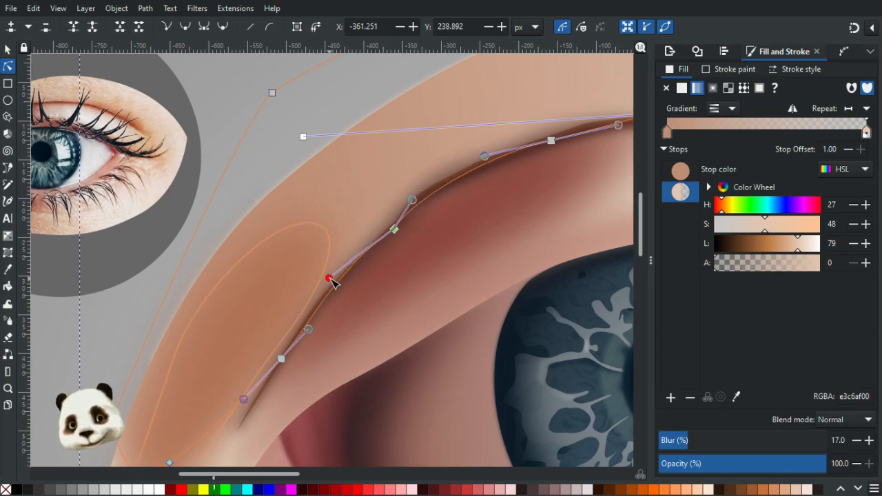
mouse_move(343, 274)
left_mouse_down()
mouse_move(351, 272)
mouse_move(337, 278)
left_mouse_up()
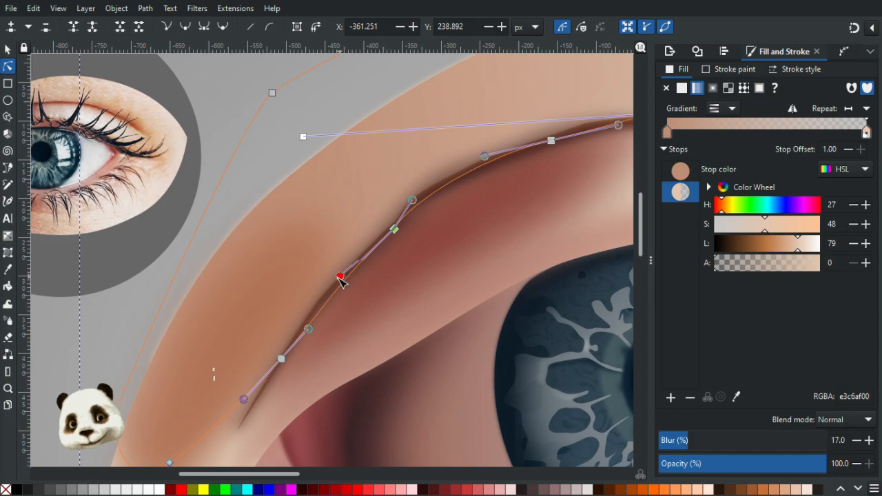
Step: Move the dark crease shape's upper node at the bend to about X -426, Y 280 px, and leave nothing selected
left_click(420, 221)
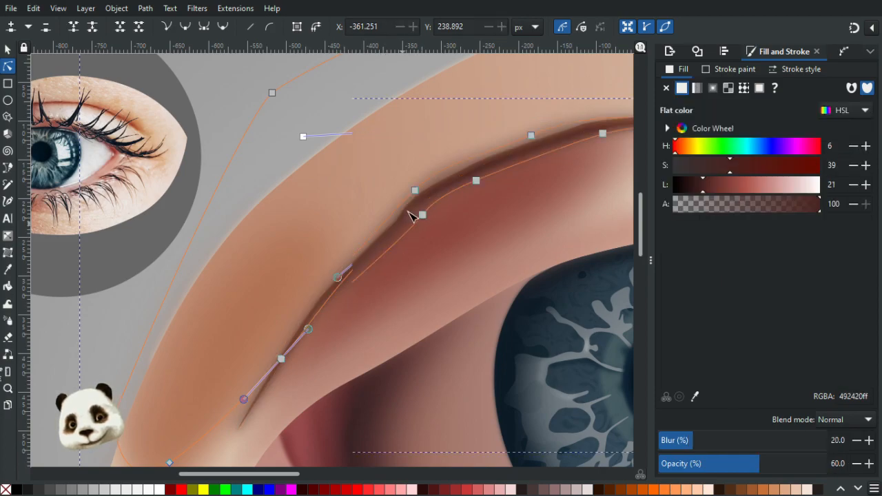
left_click(348, 261)
left_click(288, 133)
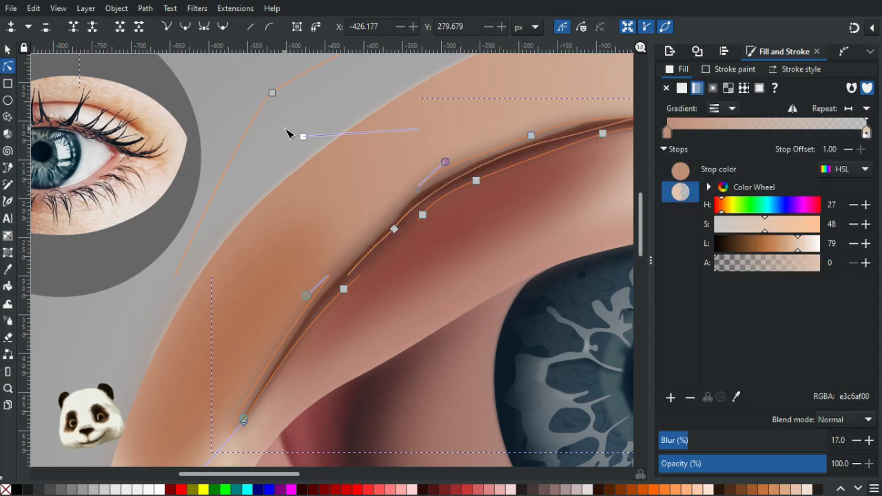
scroll(286, 132, "down", 4)
left_click(156, 299)
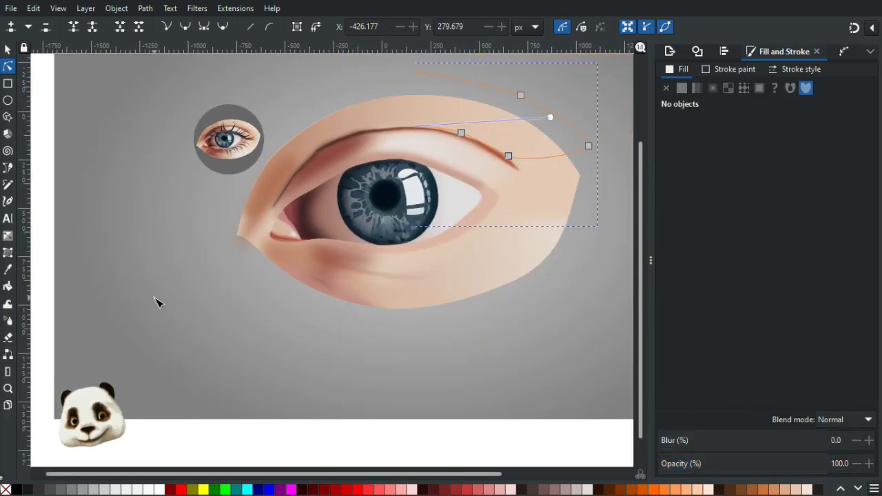
Step: Darken the opaque start stop of the gradient skin shape above the crease to HSL 20, 36, 55
scroll(156, 301, "down", 2)
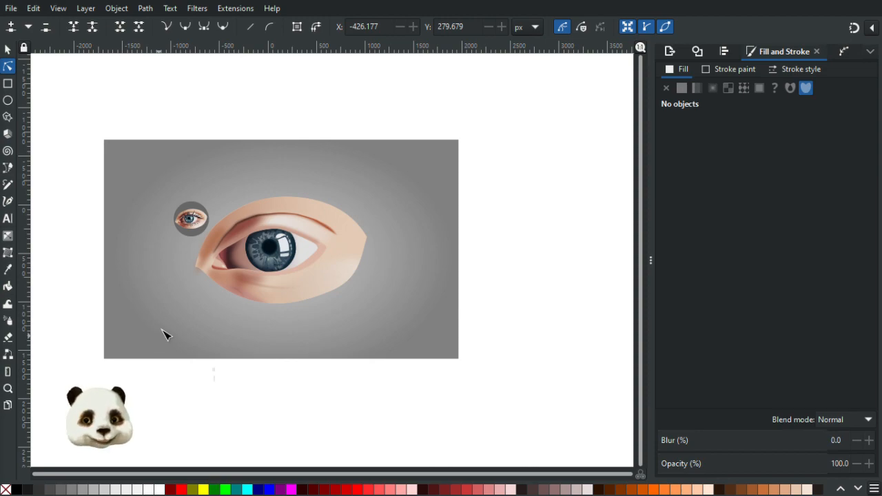
scroll(242, 188, "up", 2)
scroll(182, 214, "up", 1)
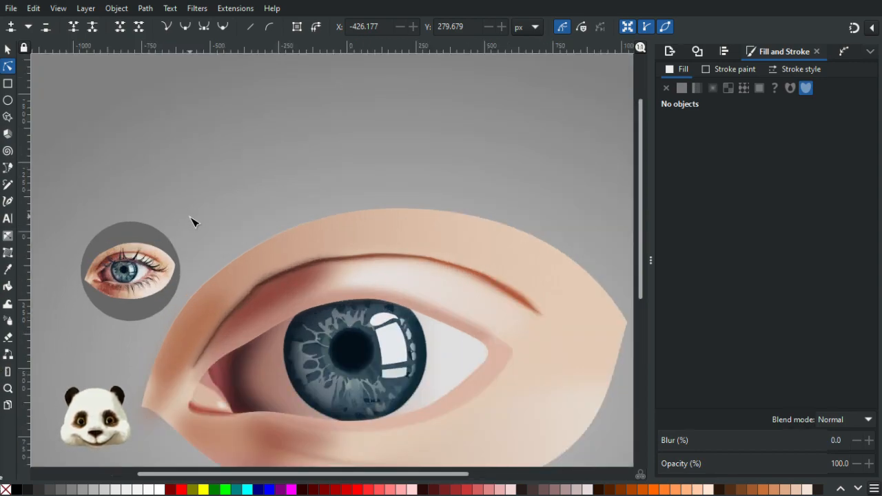
left_click(261, 264)
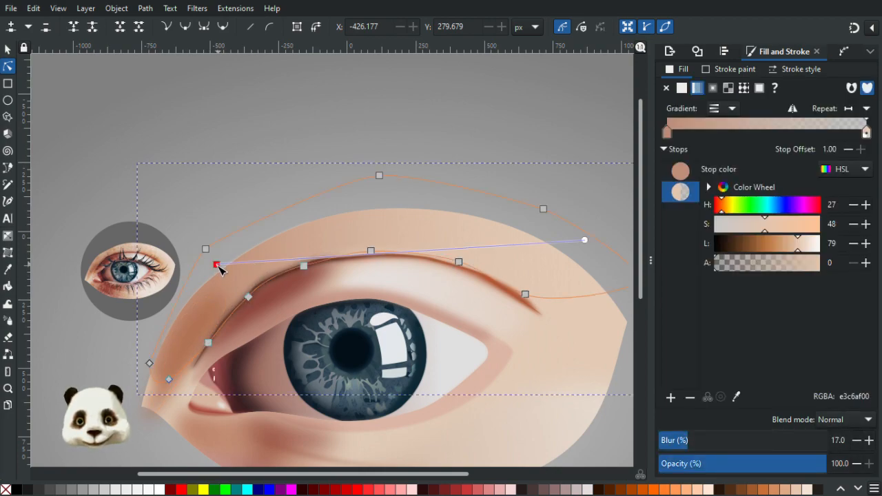
left_click(217, 265)
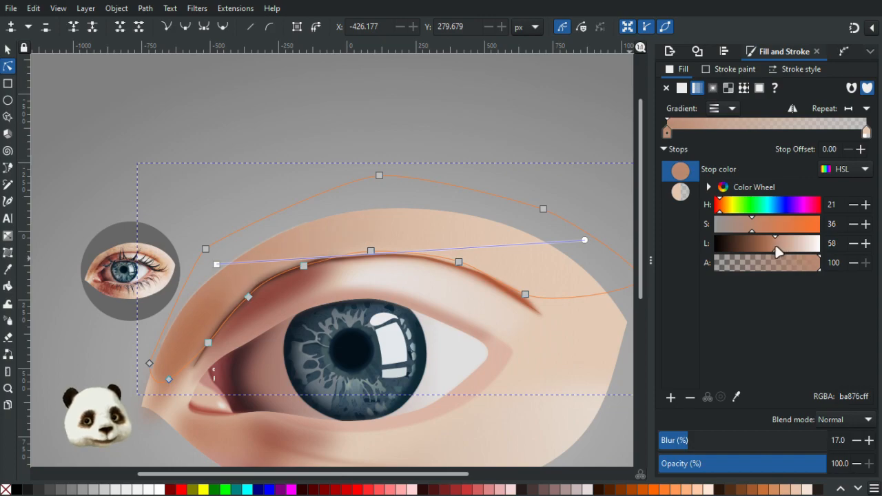
left_click_drag(771, 246, 773, 247)
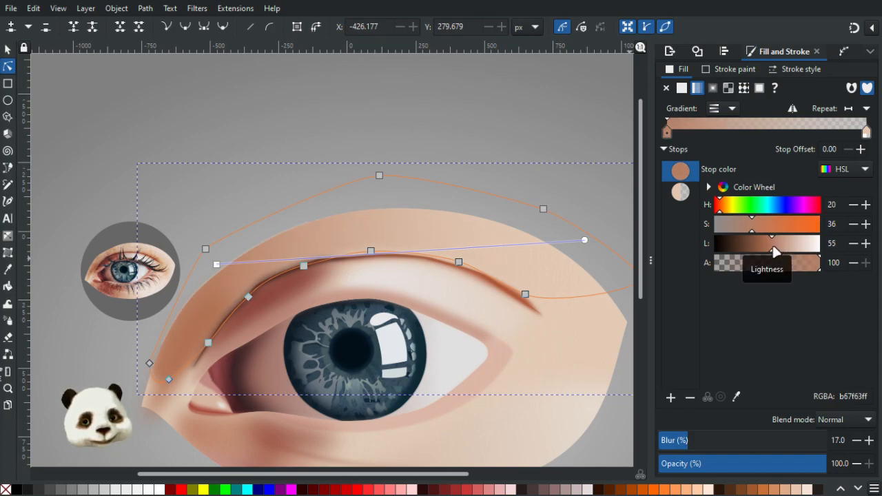
Step: Lengthen the outward handle of the gradient skin shape's node near the inner eye corner, at about X -650, Y 541 px, and deselect the shape
left_click(169, 380)
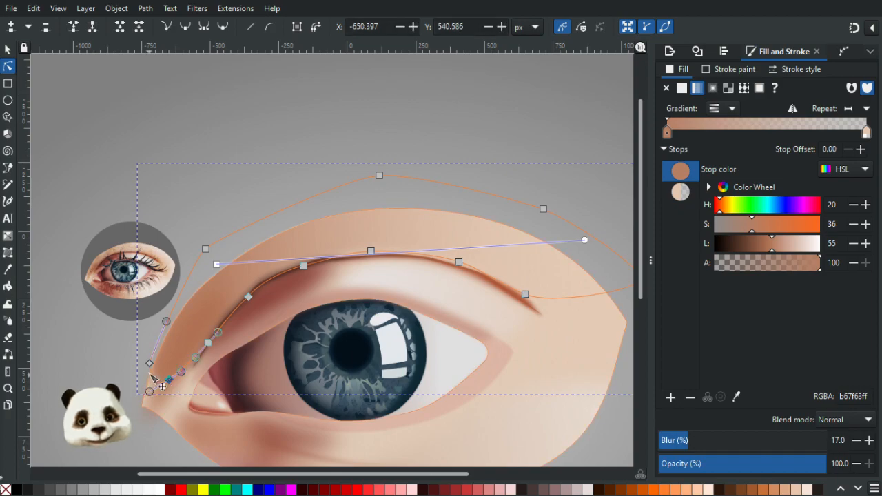
left_click_drag(151, 391, 140, 405)
left_click(113, 374)
left_click(116, 378)
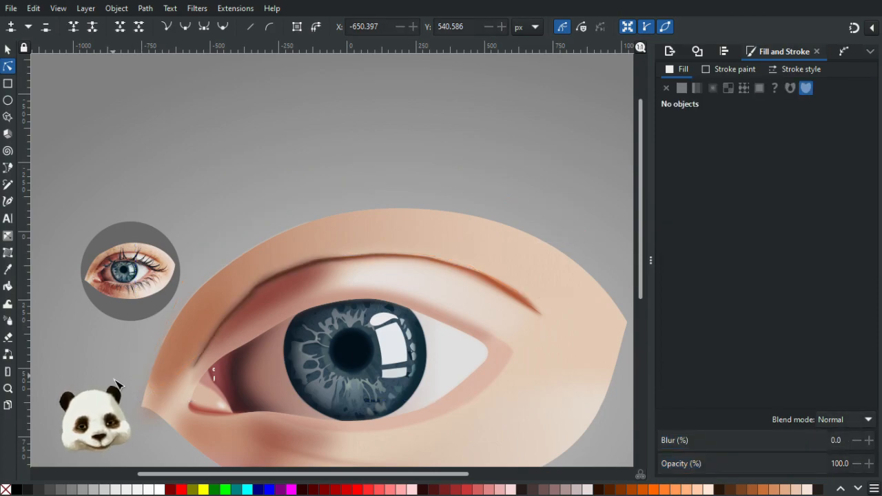
left_click(159, 403)
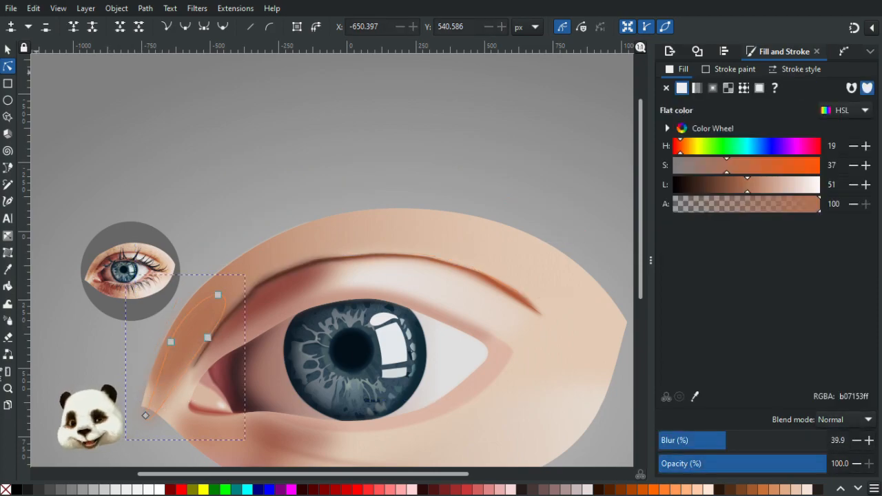
left_click(7, 49)
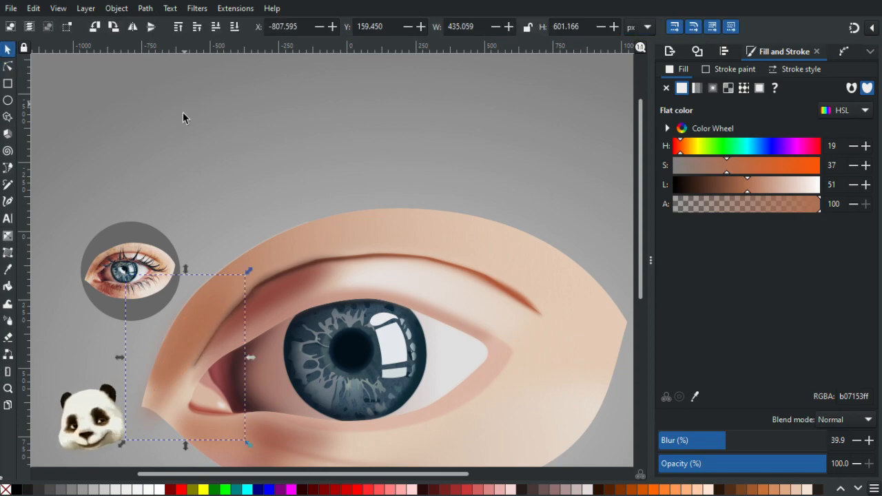
scroll(163, 404, "up", 3)
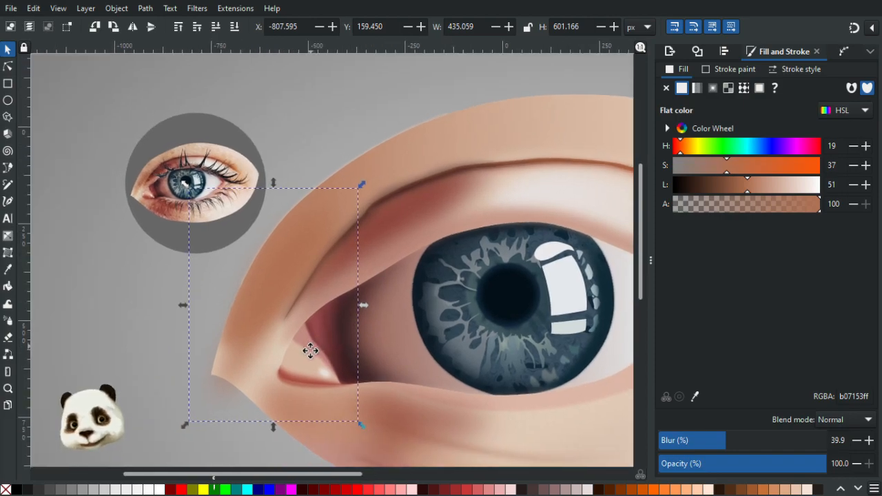
left_click_drag(310, 350, 310, 351)
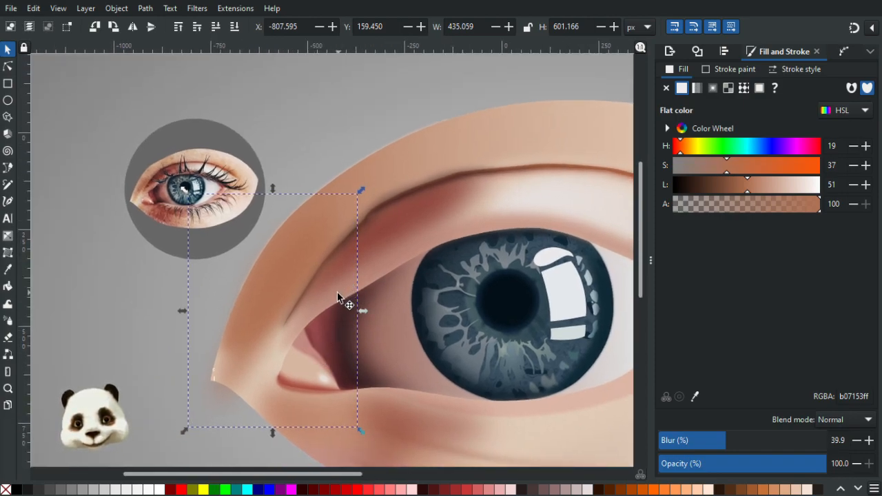
left_click(418, 145)
Step: Recolour the gradient skin shape's opaque start stop with the skin tone sampled from the reference photo's inner corner, c4967d
key("g")
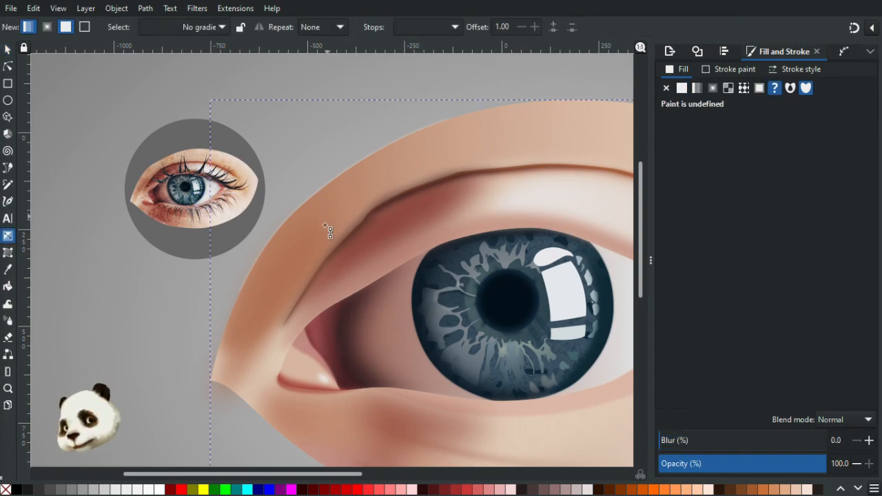
left_click(432, 154)
left_click_drag(417, 171, 315, 179)
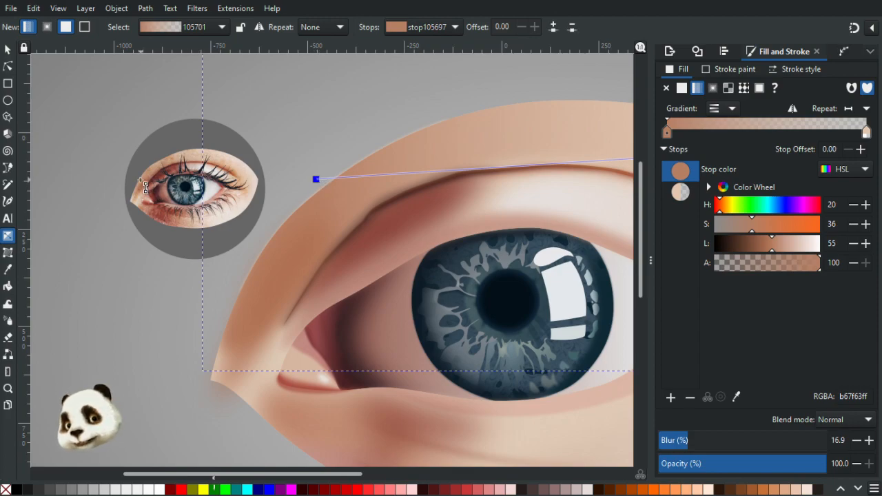
key("d")
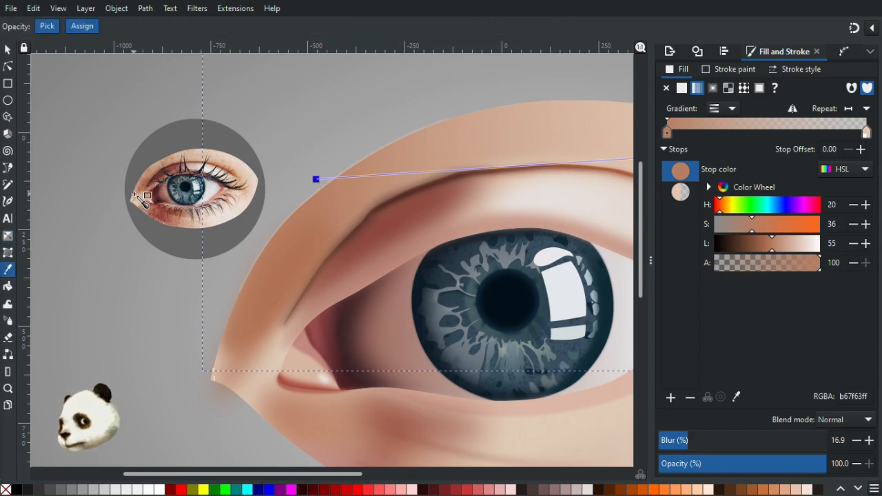
left_click(136, 194)
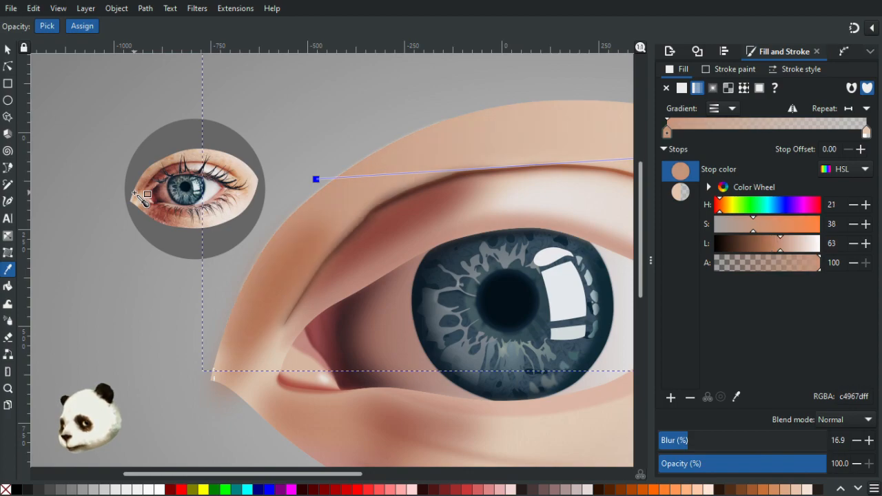
scroll(178, 185, "down", 3)
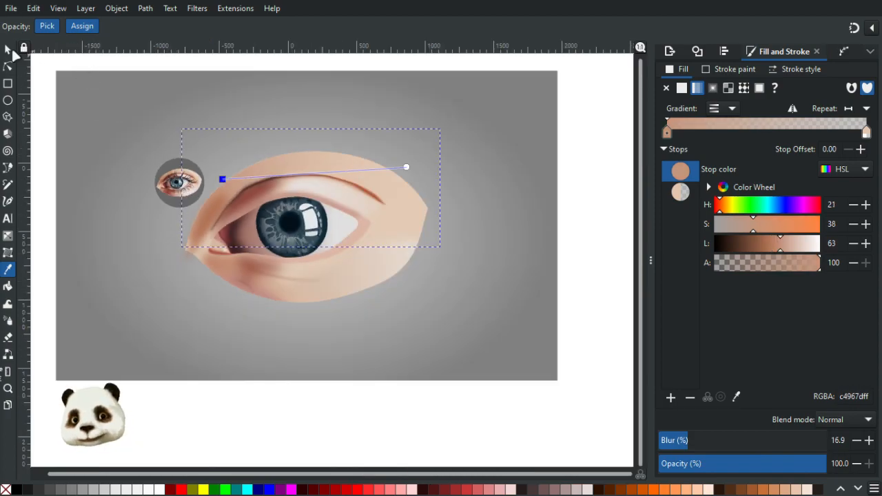
left_click(8, 49)
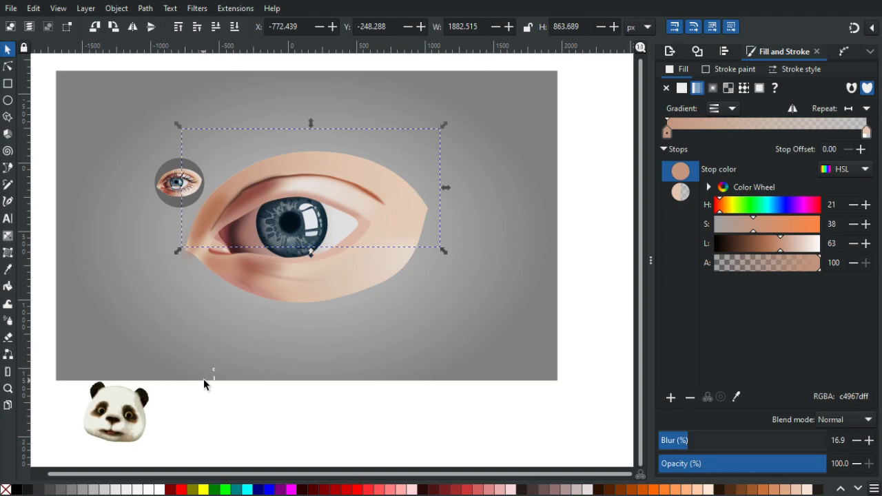
Step: Move the brown blurred shading shape's crease-side node to about X -521, Y 393 px, and deselect the shape
scroll(202, 226, "up", 3)
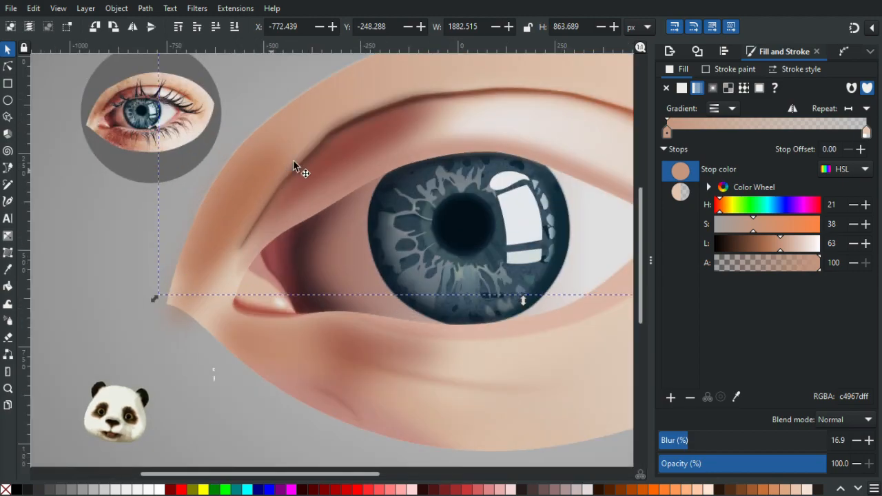
scroll(308, 146, "up", 3)
key("n")
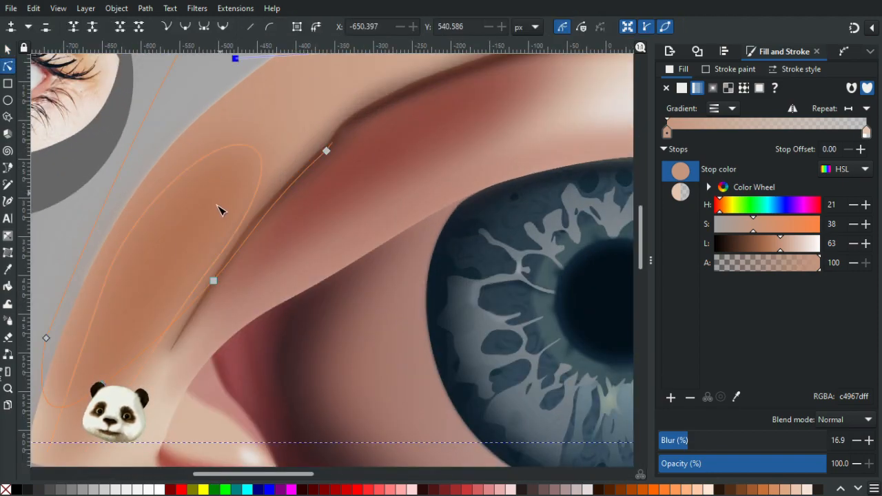
left_click(235, 233)
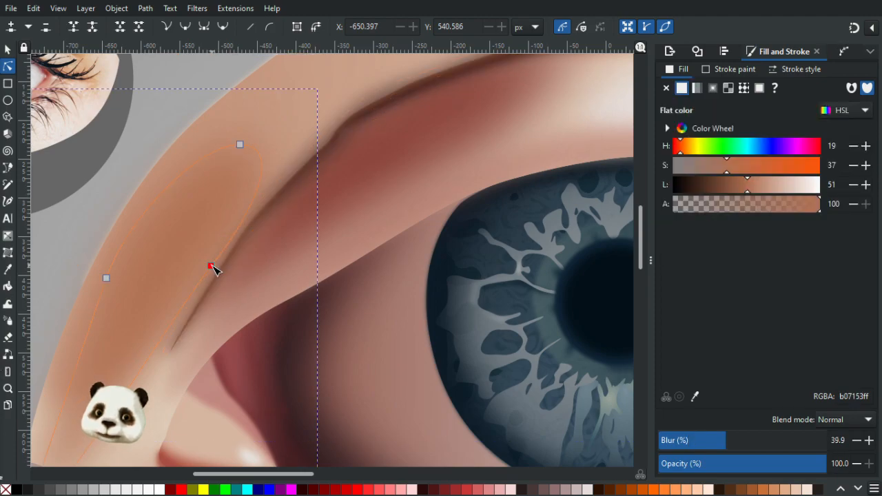
left_click_drag(209, 269, 202, 270)
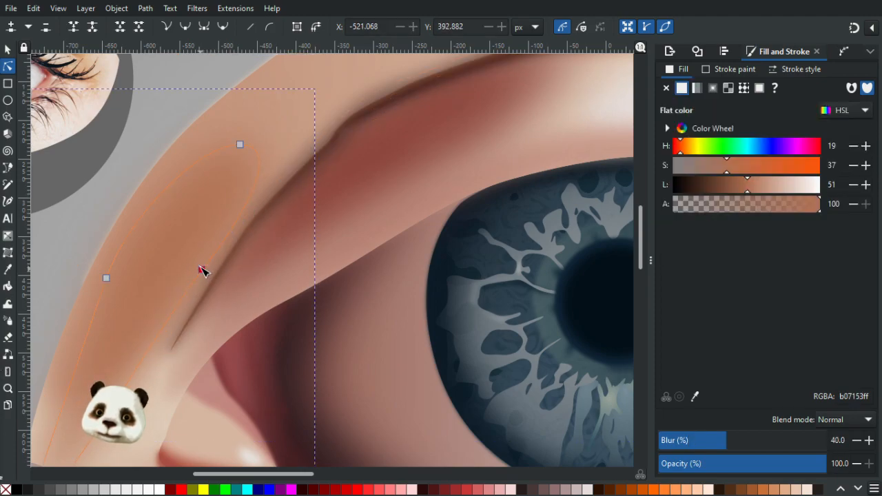
scroll(351, 265, "down", 6)
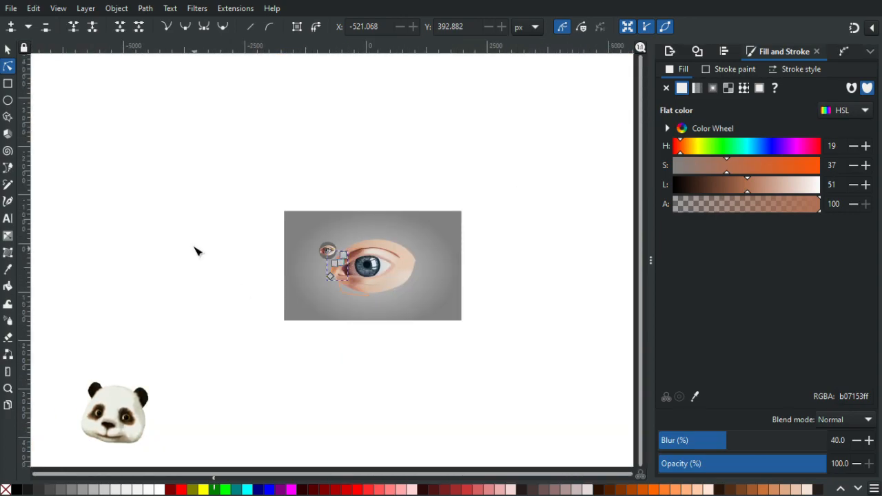
left_click(198, 250)
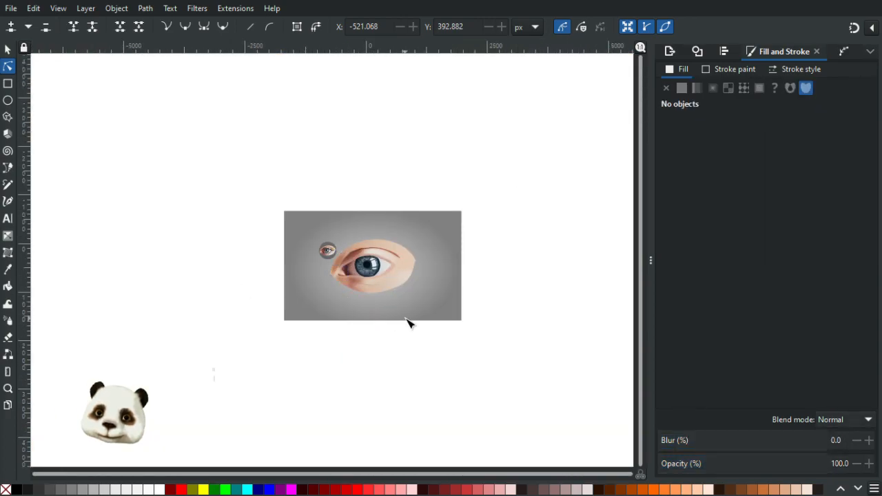
Step: Reposition the brown blurred shading shape's crease-side node to about X -513, Y 398 px, closer to the dark crease
scroll(407, 316, "up", 1)
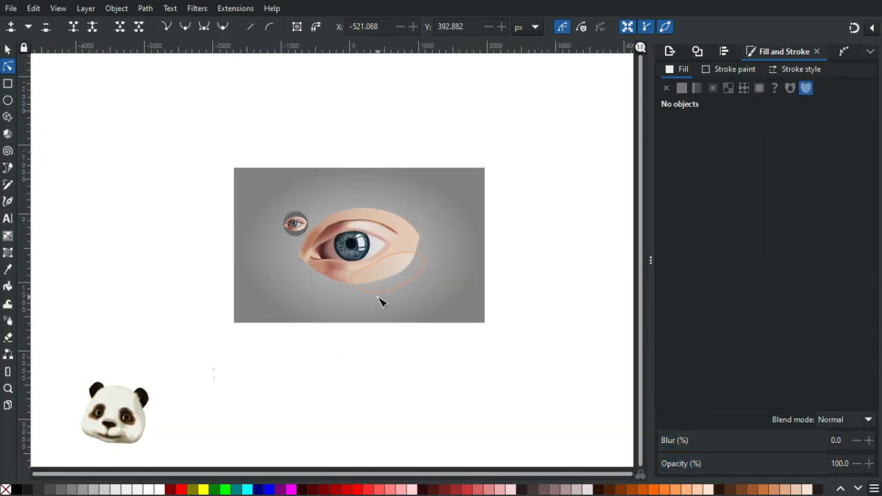
scroll(306, 252, "up", 4)
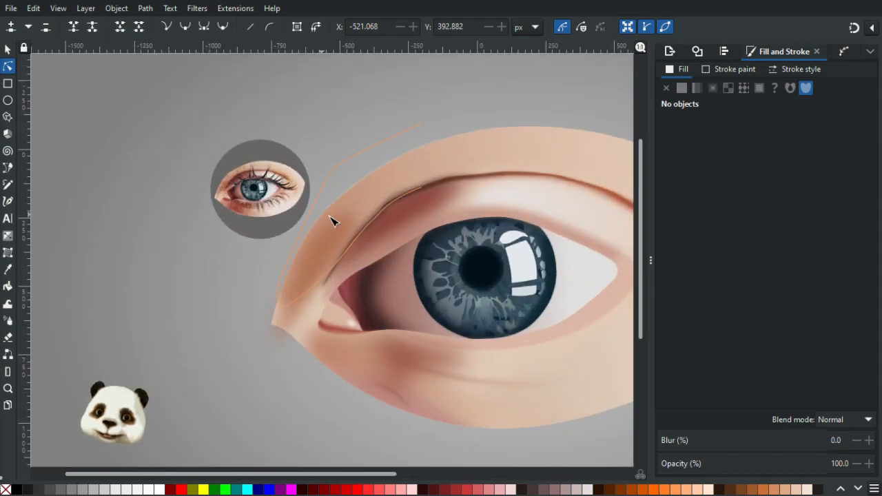
scroll(327, 217, "up", 1)
left_click(357, 246)
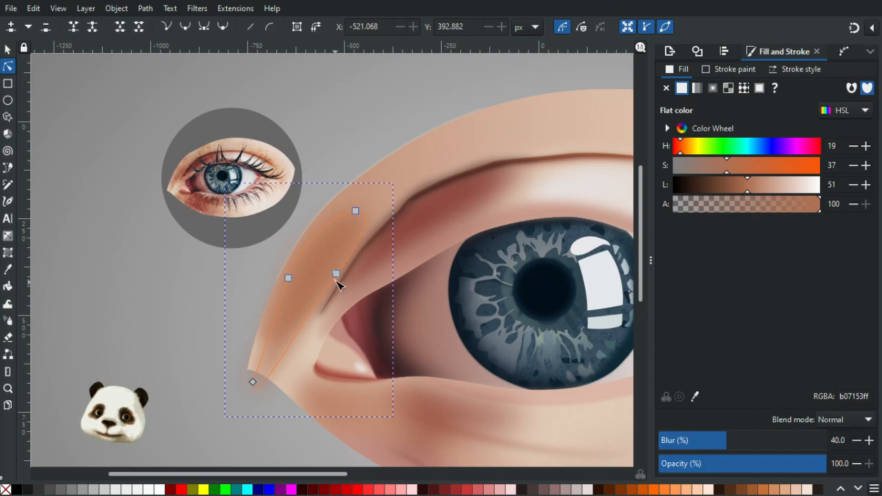
left_click_drag(343, 277, 347, 278)
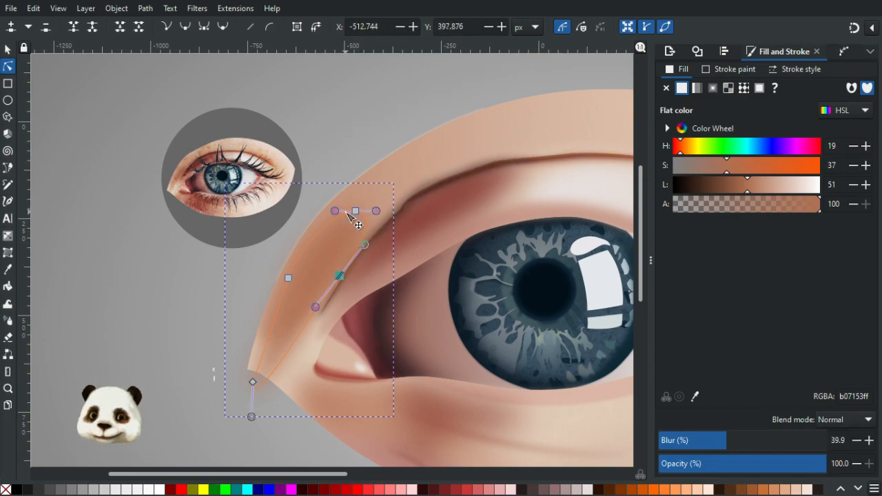
Step: Deselect the brown shading shape and compare the whole eye's inner-corner skin shading and crease with the reference photo
left_click(99, 236)
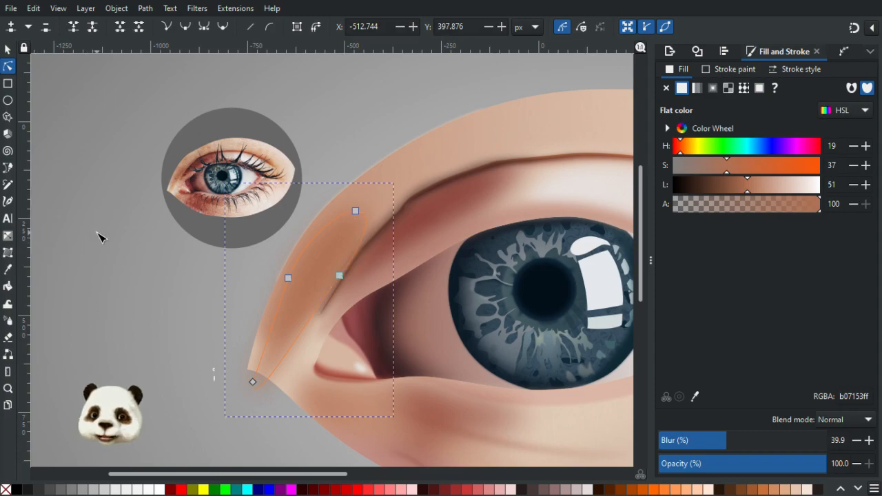
left_click(154, 237)
scroll(155, 242, "down", 6)
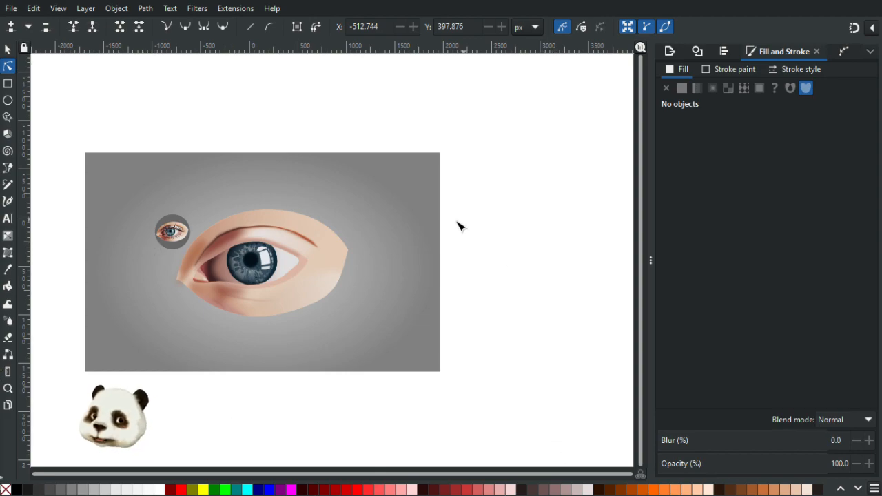
scroll(339, 263, "down", 1)
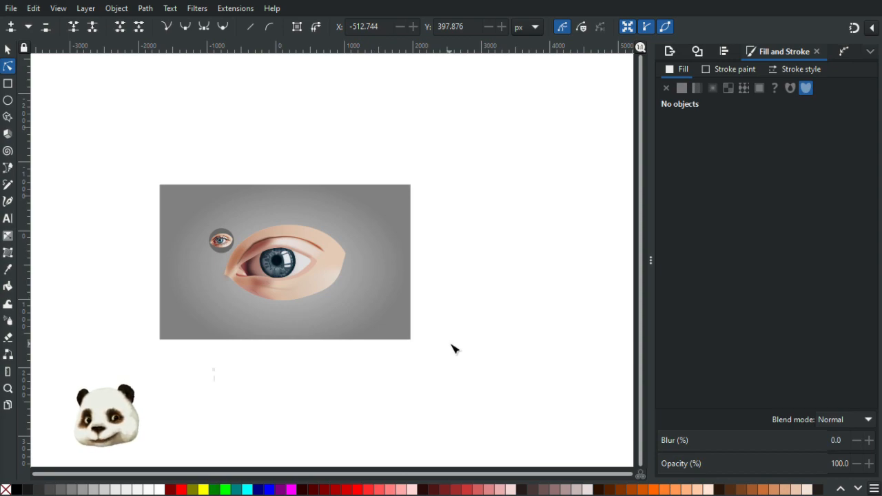
scroll(286, 192, "up", 2)
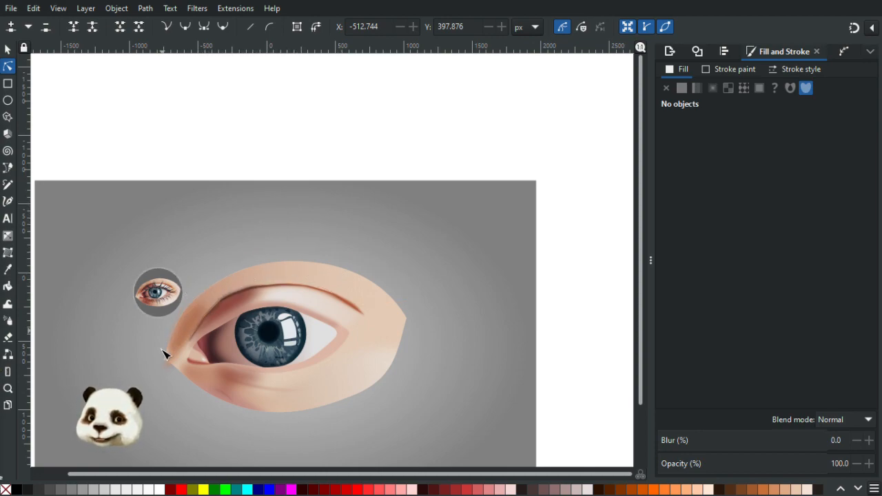
scroll(161, 309, "up", 3)
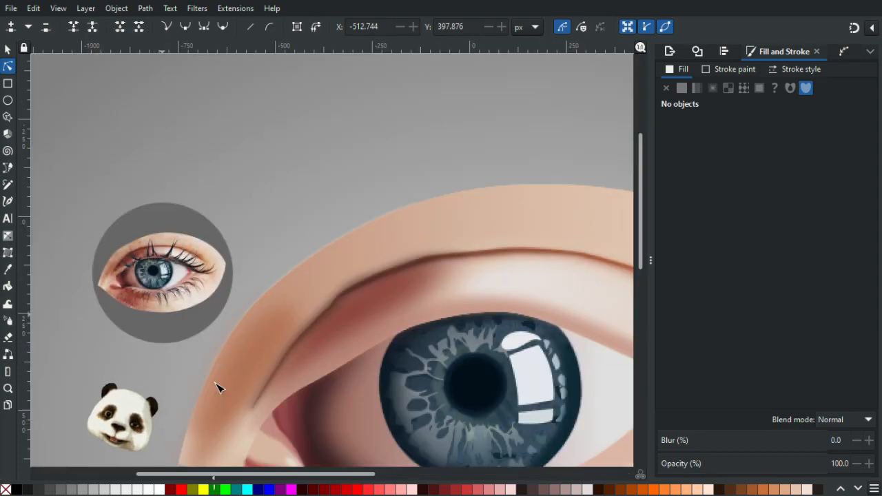
Step: Examine the upper-lid and inner-corner shading at several magnifications against the reference photo
scroll(243, 342, "down", 3)
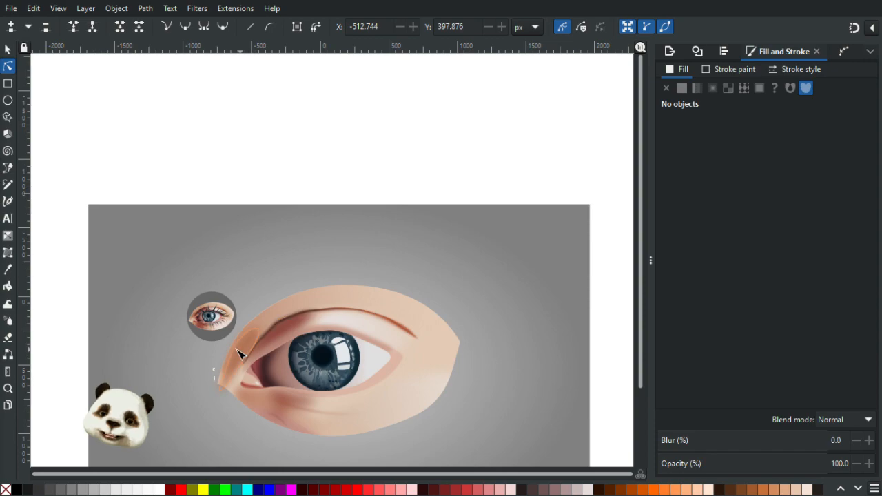
scroll(240, 352, "up", 3)
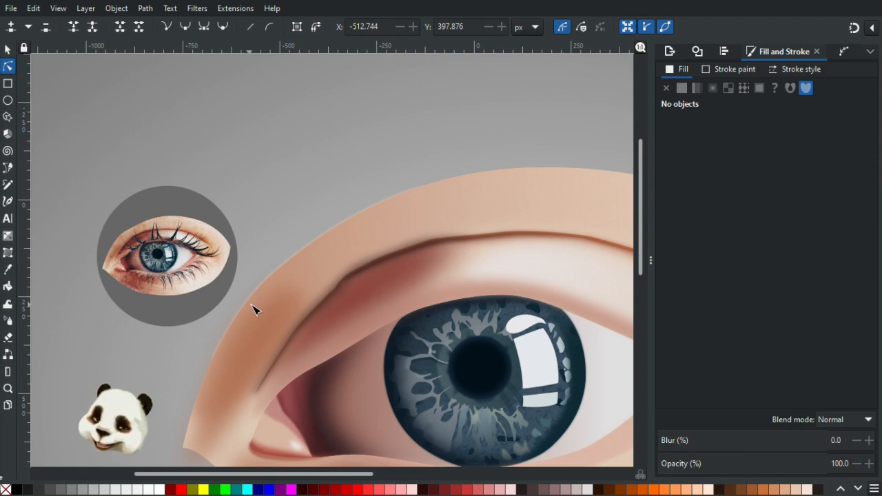
scroll(276, 299, "down", 6, "ctrl")
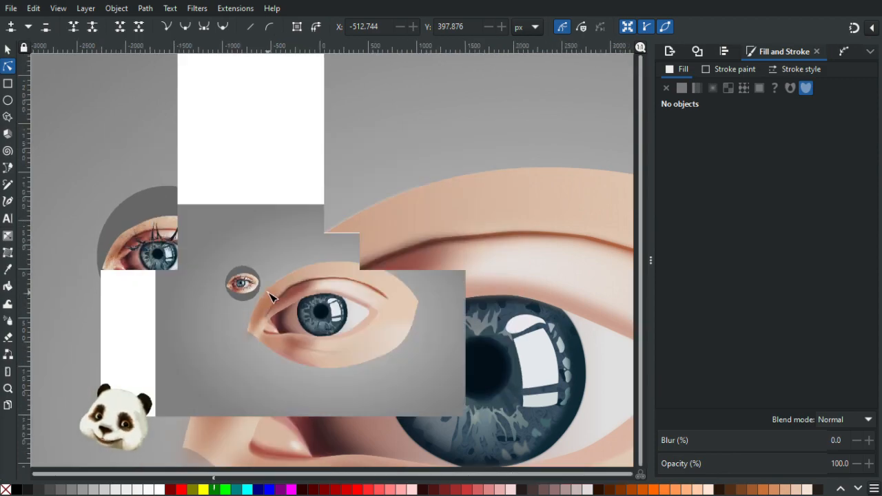
scroll(367, 382, "up", 2, "ctrl")
scroll(380, 392, "down", 4, "ctrl")
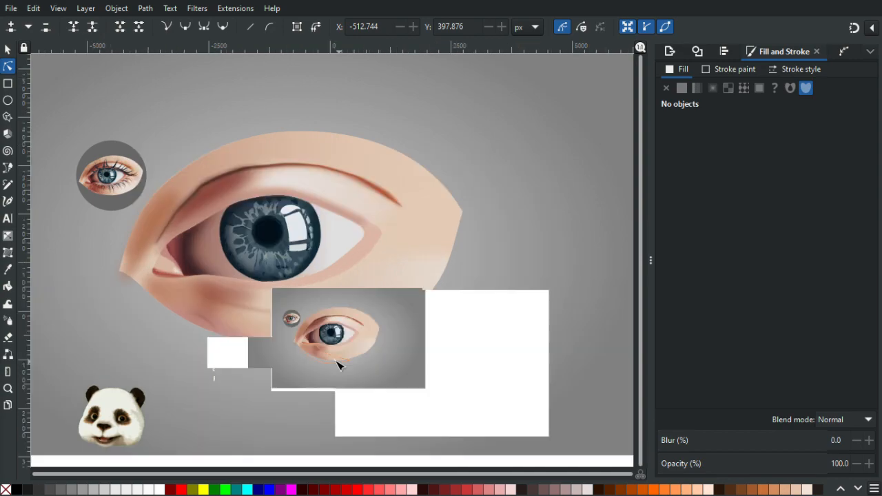
scroll(372, 386, "up", 1, "ctrl")
scroll(355, 364, "up", 1, "ctrl")
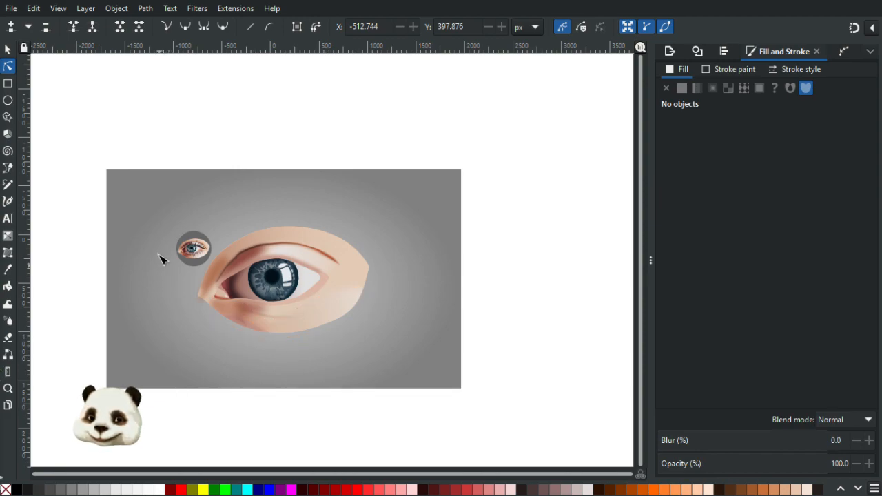
scroll(214, 251, "up", 4, "ctrl")
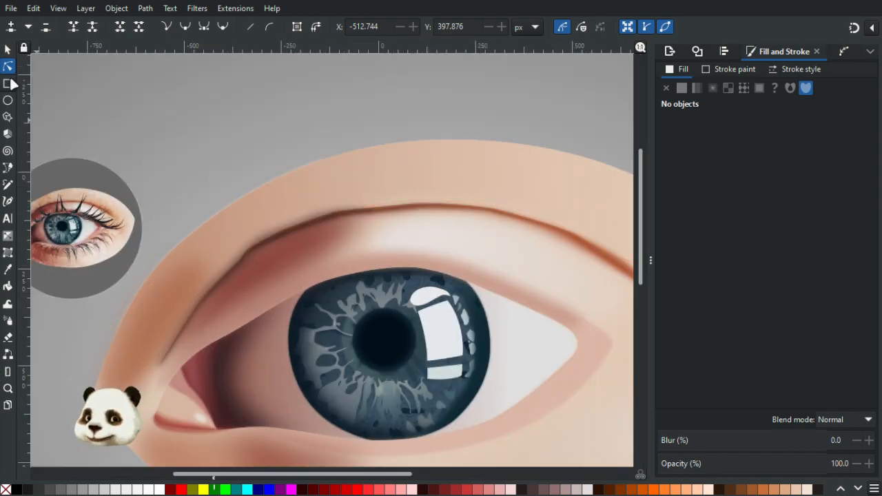
Step: Move the large gradient skin shape's outline node above the inner corner slightly outward to about X -518, Y 187 px, and deselect the shape
left_click(276, 198)
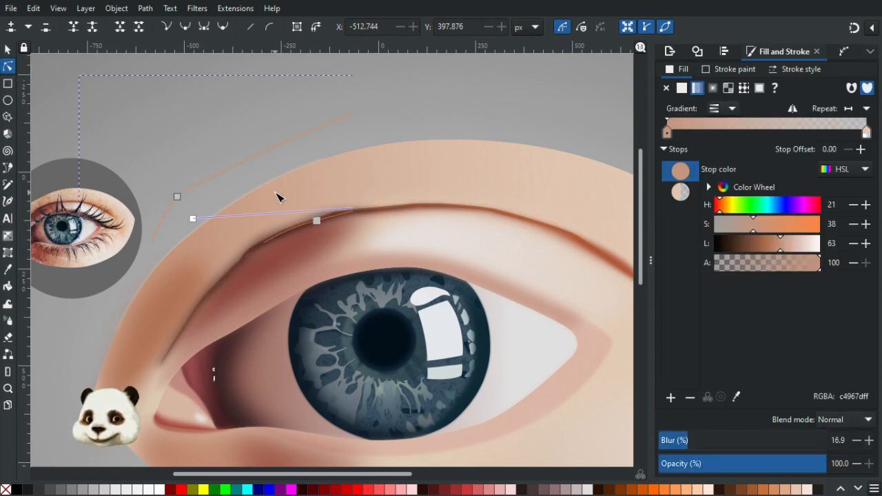
left_click(214, 376)
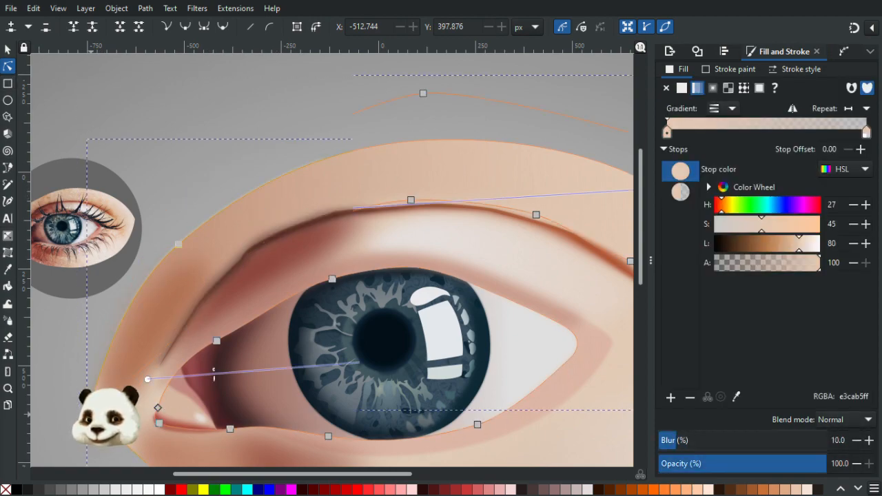
scroll(175, 250, "up", 3, "ctrl")
scroll(227, 266, "up", 3, "ctrl")
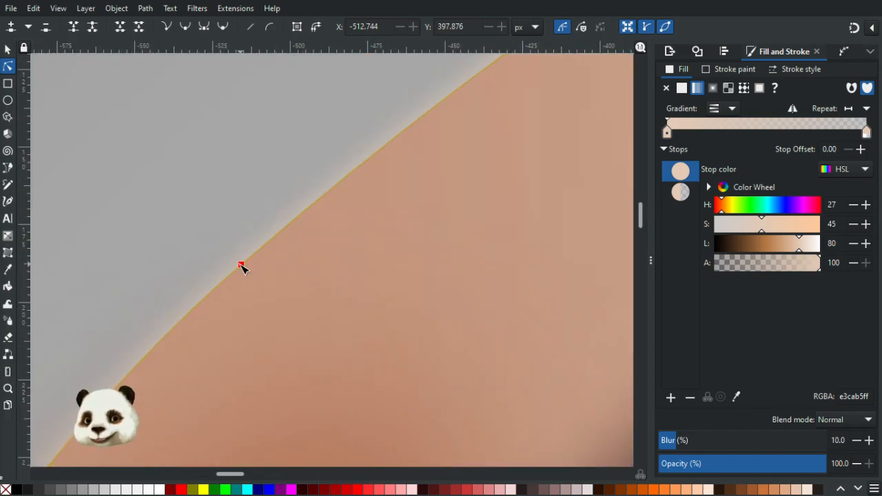
left_click(241, 266)
left_click_drag(241, 262, 237, 261)
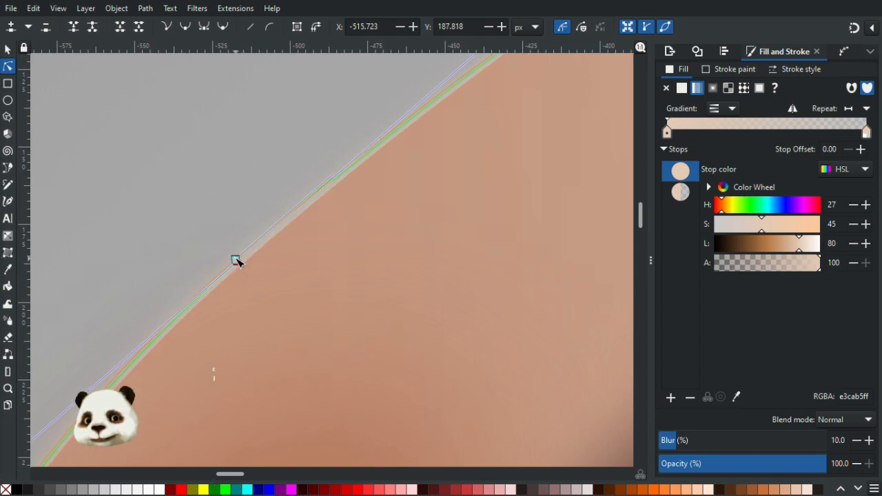
left_click_drag(236, 259, 235, 261)
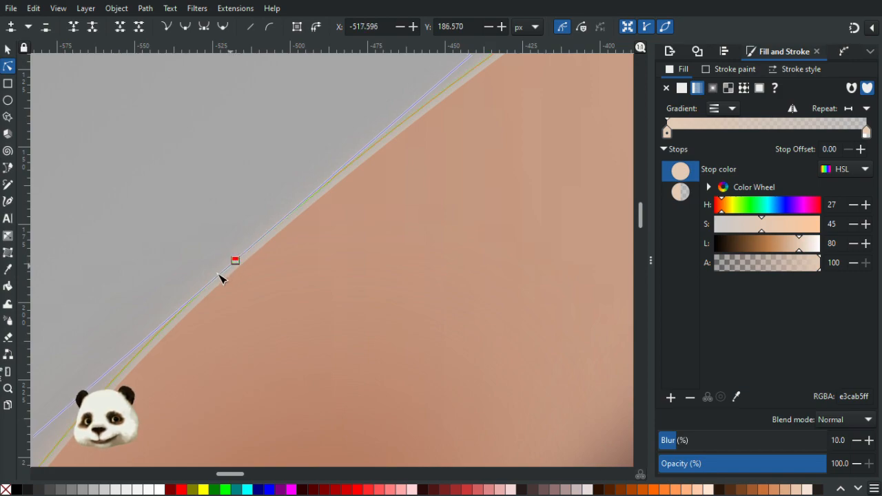
scroll(228, 274, "down", 8)
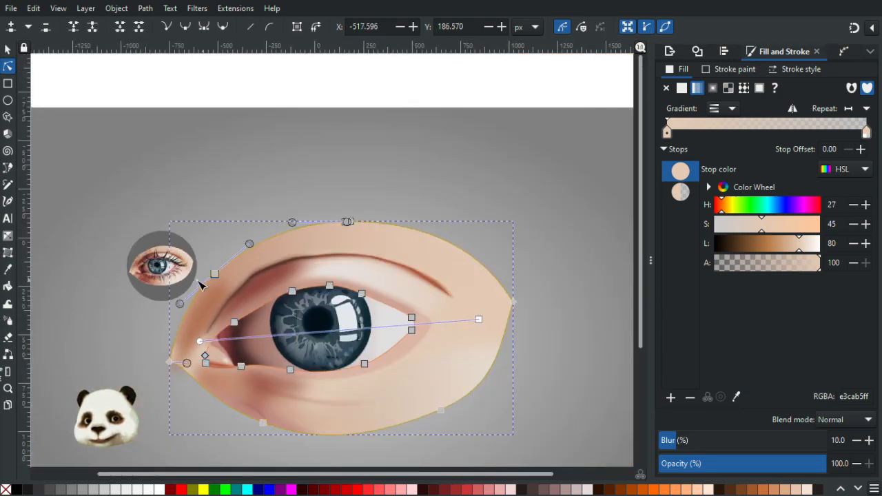
left_click(287, 91)
left_click(287, 91)
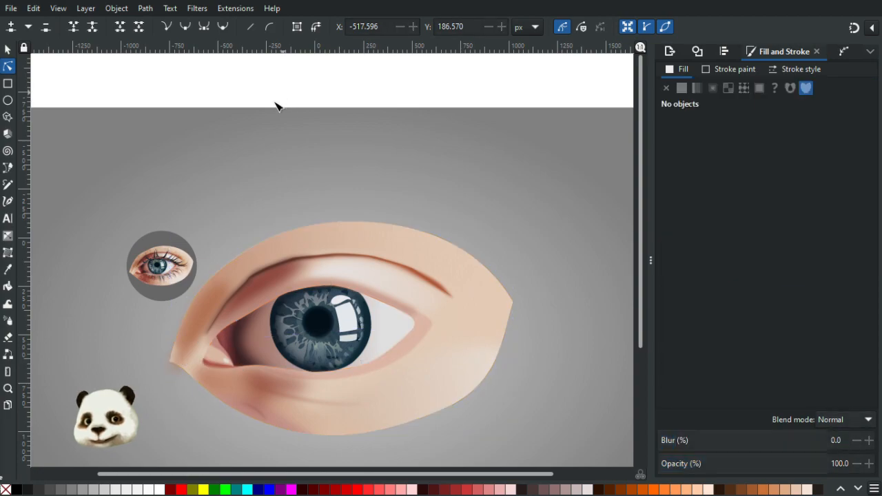
Step: Pull two outer-edge nodes of the flat blurred skin shape above the crease inward, to about X -503, Y 194 px and X -673, Y 407 px
scroll(160, 338, "up", 2)
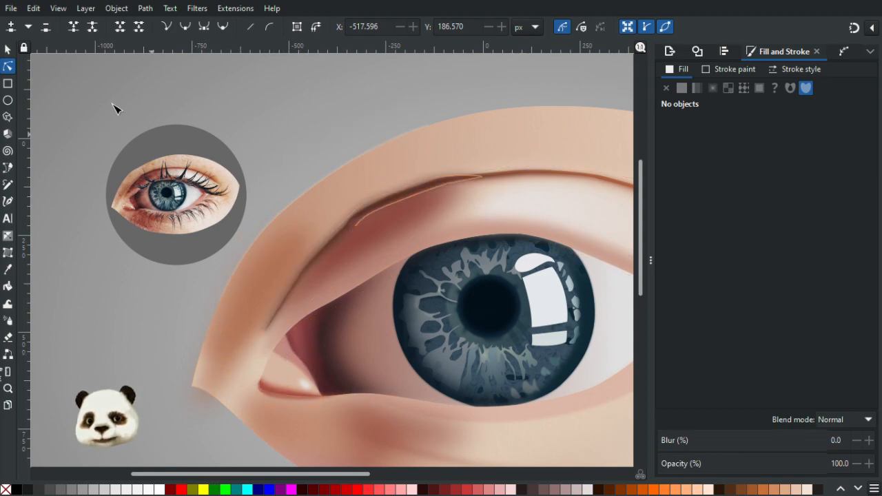
left_click(8, 49)
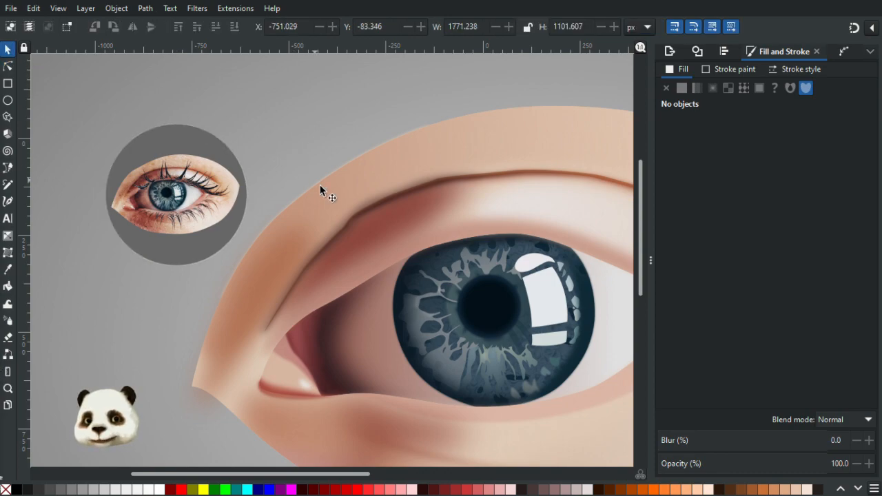
scroll(283, 245, "up", 2, "ctrl")
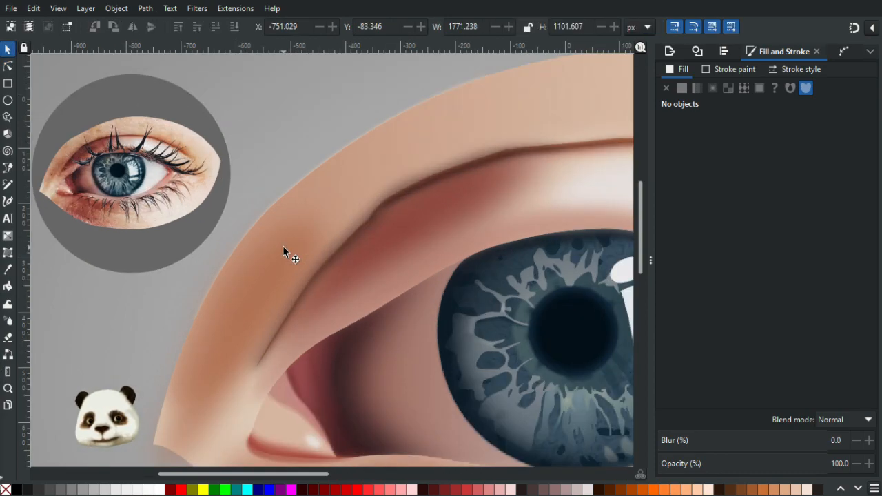
left_click(218, 260)
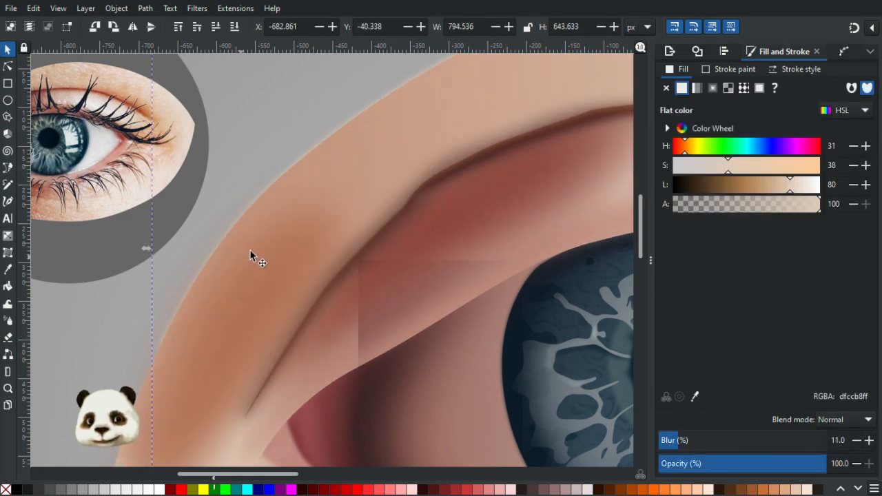
scroll(250, 251, "down", 2, "ctrl")
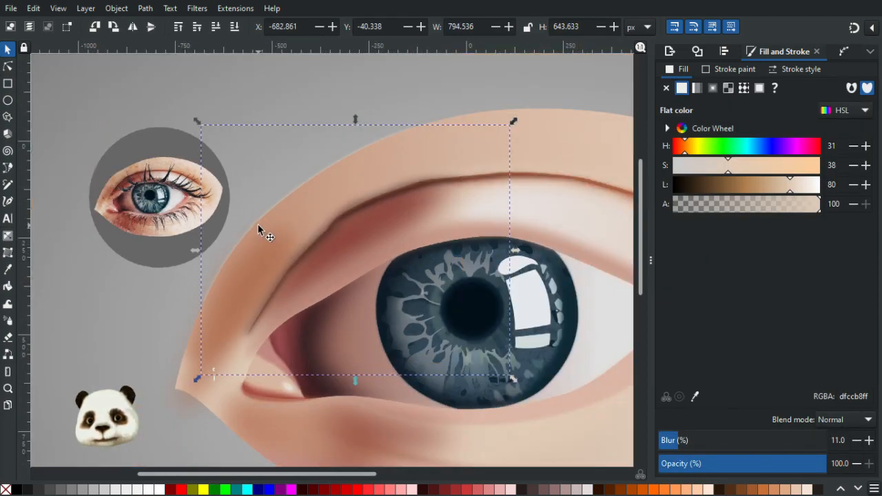
scroll(266, 230, "up", 1, "ctrl")
left_click(8, 67)
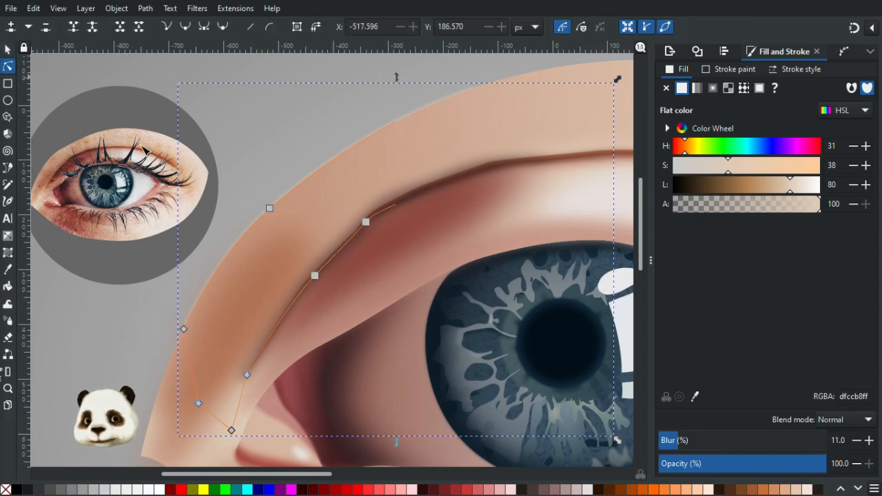
left_click_drag(274, 211, 280, 215)
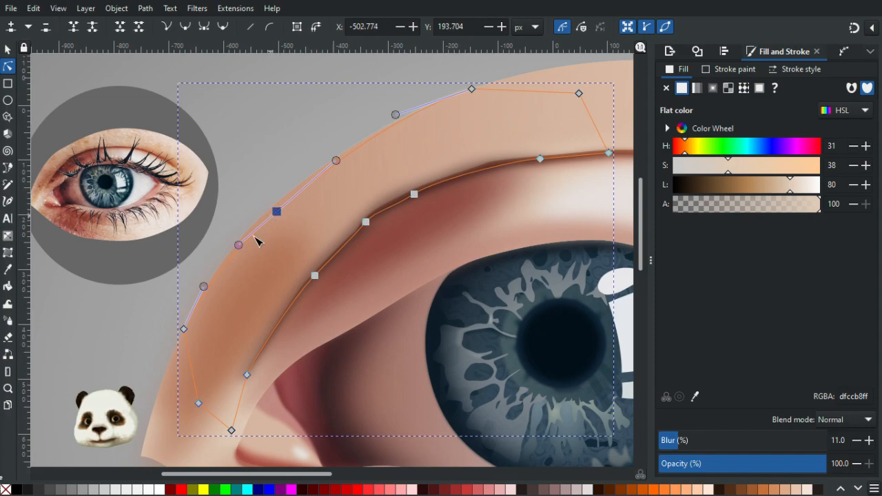
left_click_drag(191, 329, 198, 331)
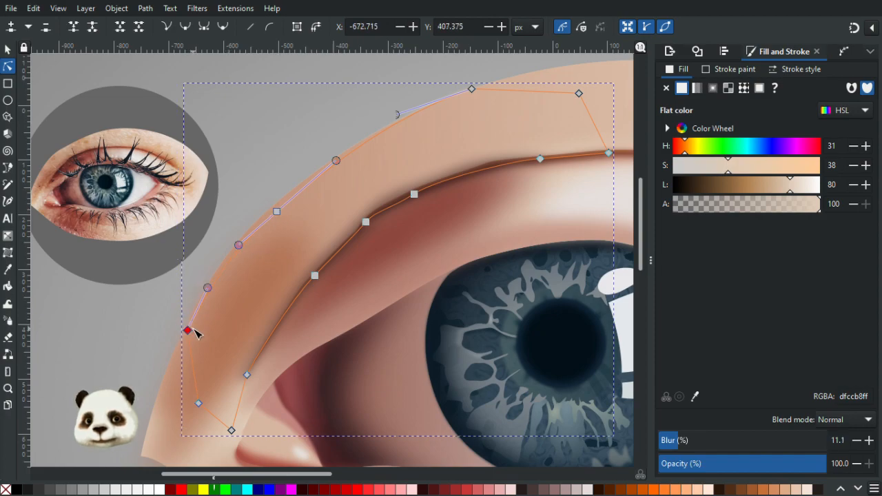
Step: Move the top-edge node of the blurred skin shape above the eyelid crease inward to about X -133, Y -16 px and deselect
left_click_drag(473, 93, 482, 101)
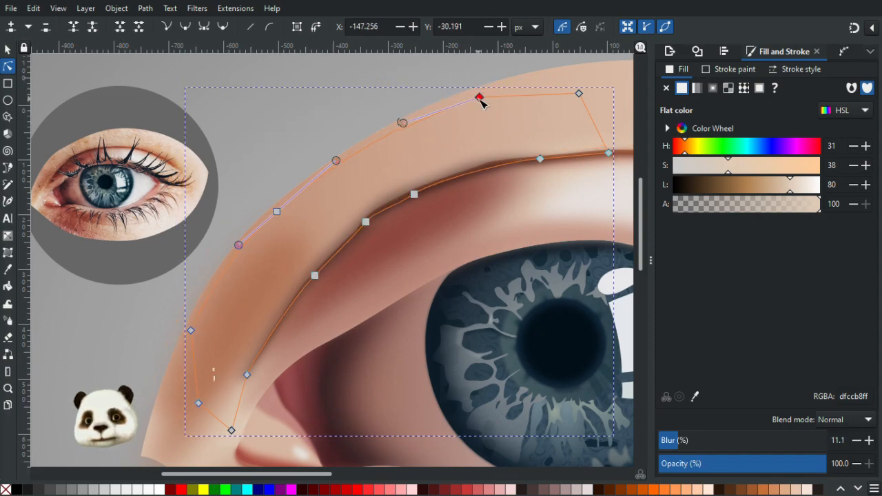
left_click(410, 91)
scroll(410, 91, "down", 3)
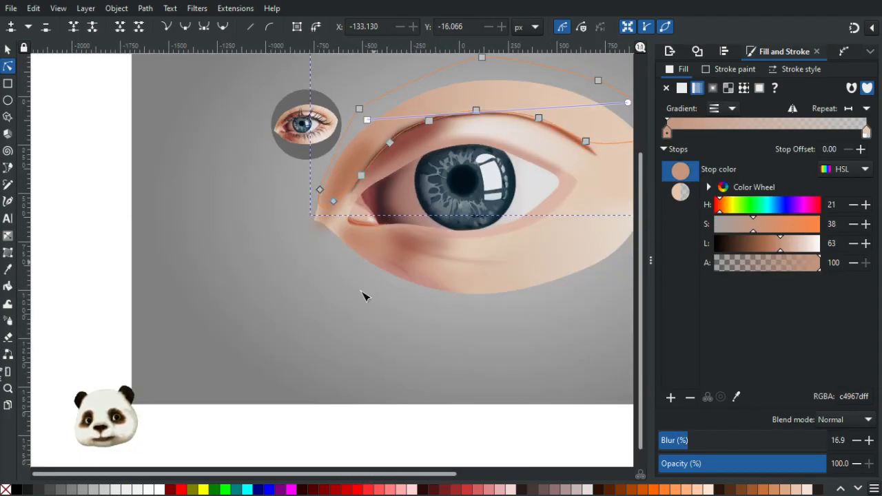
left_click(335, 326)
Step: Examine the shading of the whole eye and surrounding skin at several zoom levels against the reference photo
left_click_drag(331, 261, 236, 327)
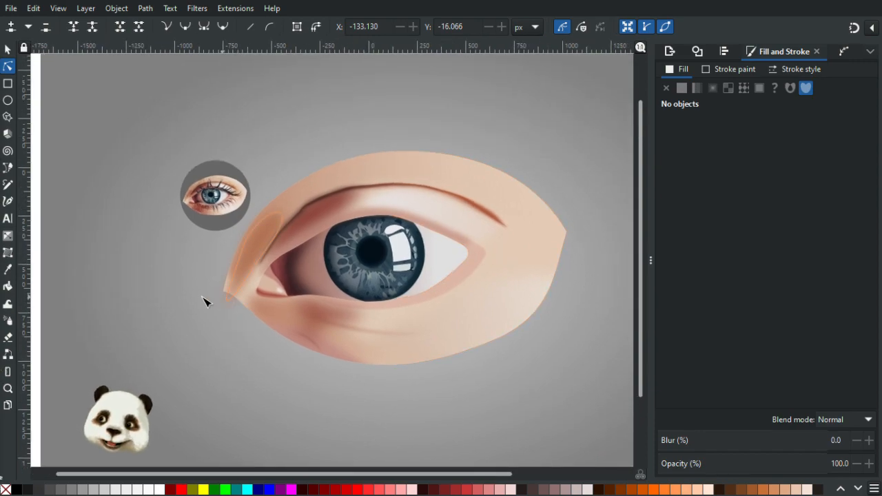
scroll(299, 204, "up", 3)
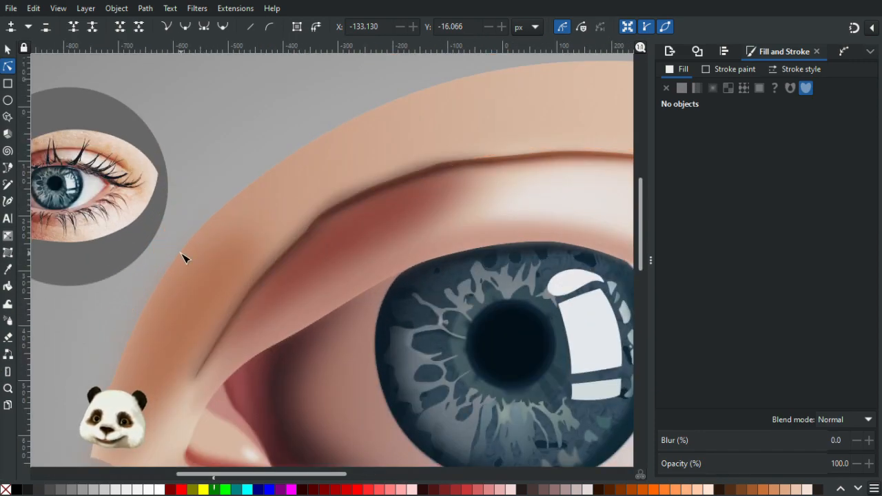
scroll(183, 257, "down", 3)
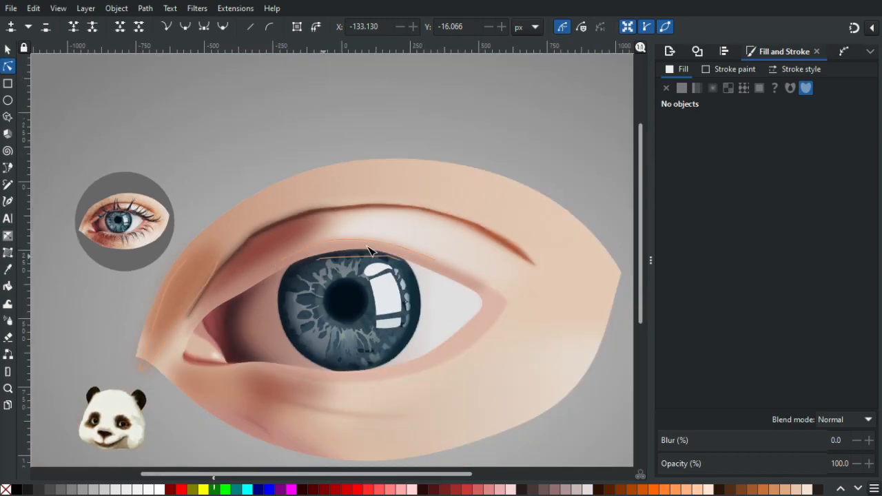
scroll(498, 170, "down", 3)
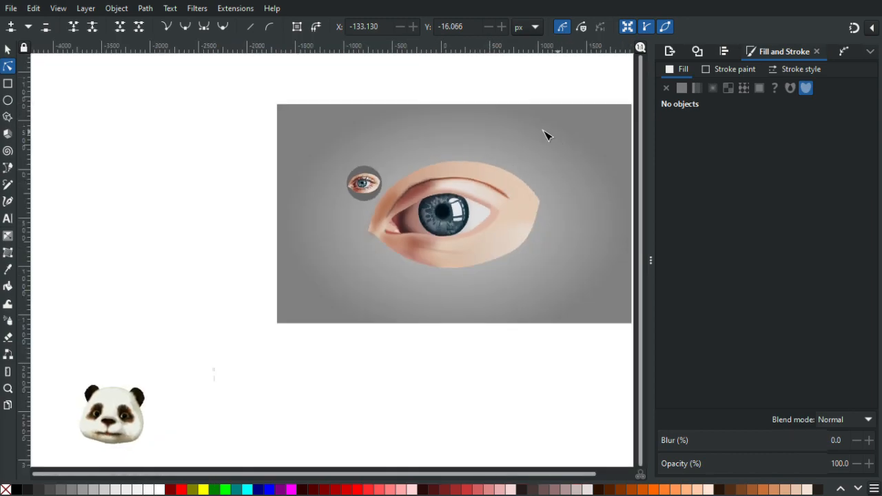
left_click_drag(562, 136, 459, 142)
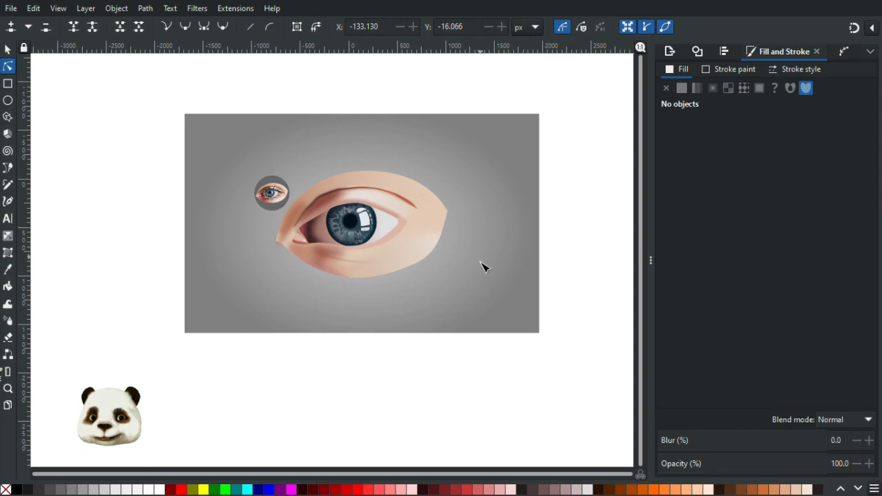
scroll(400, 305, "up", 6)
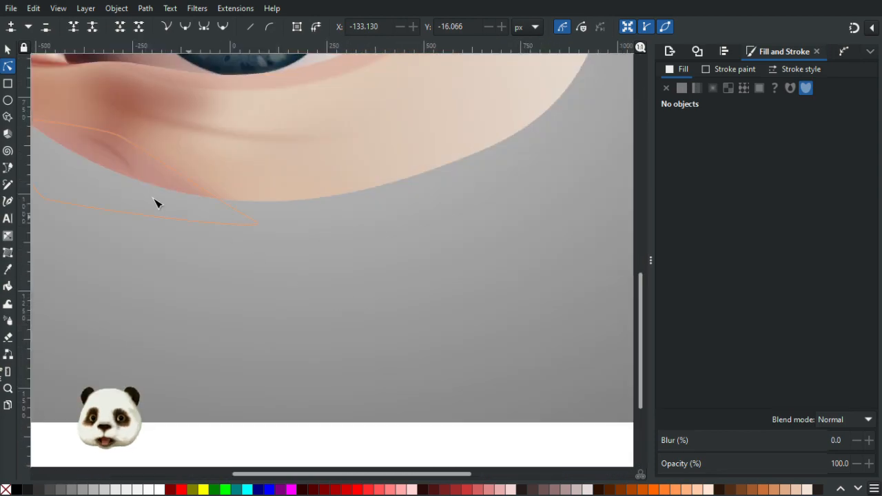
scroll(303, 315, "down", 6)
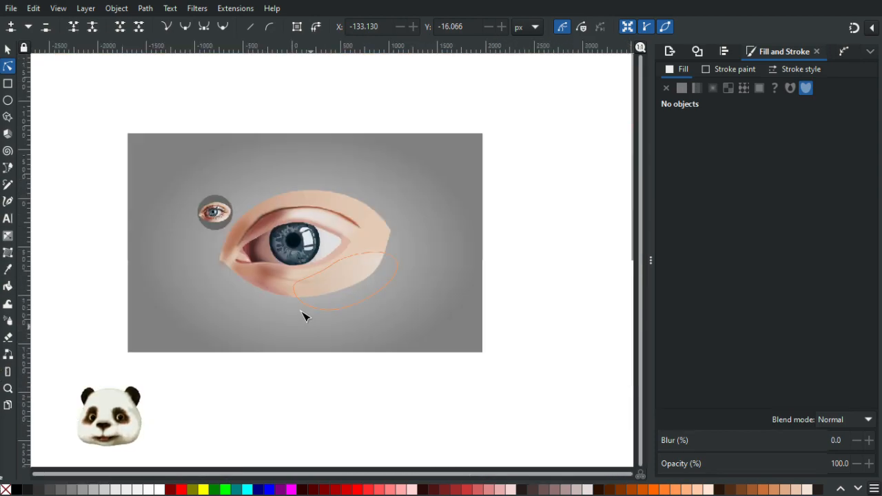
scroll(304, 316, "down", 1)
scroll(390, 258, "up", 1)
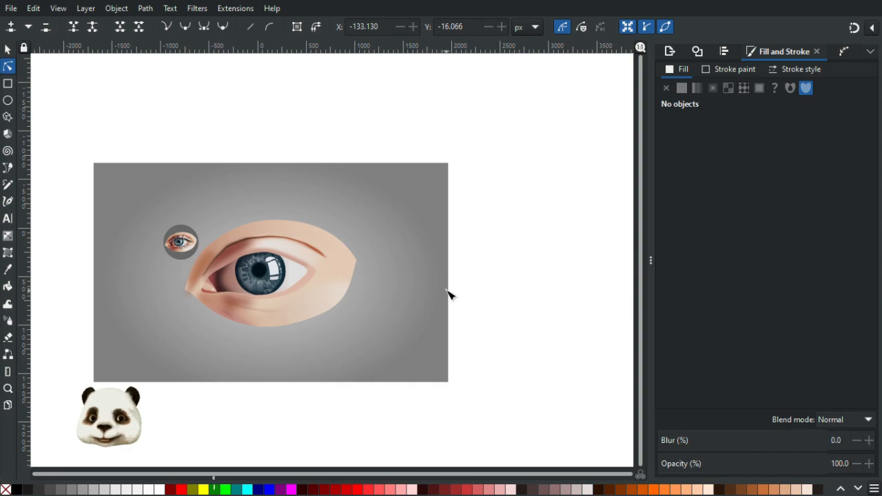
scroll(449, 296, "up", 1)
scroll(413, 284, "left", 2)
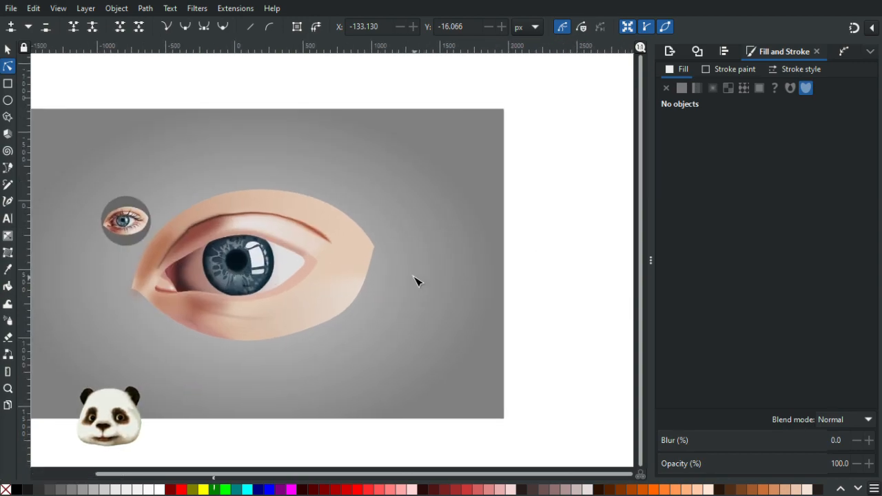
scroll(412, 277, "down", 1)
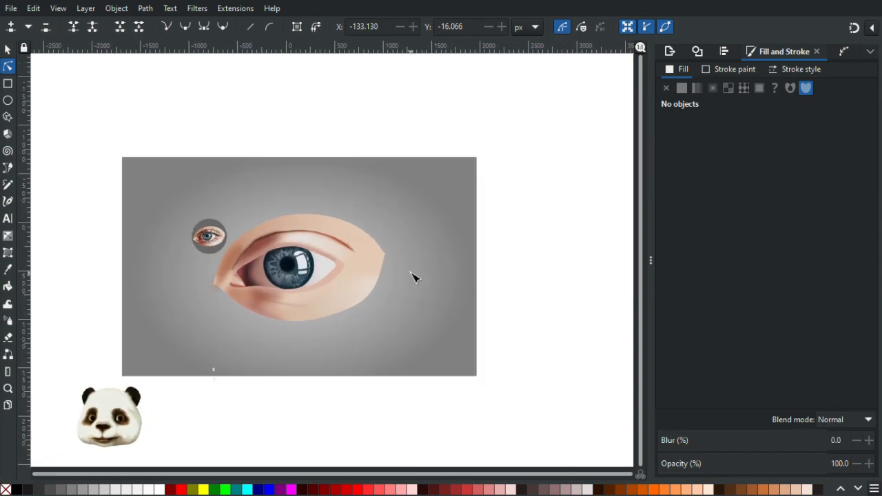
scroll(344, 277, "up", 2)
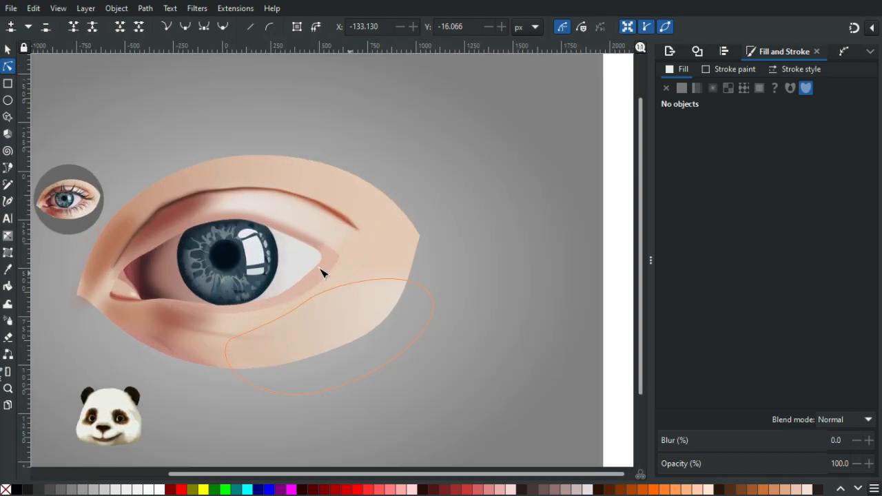
scroll(88, 221, "up", 1)
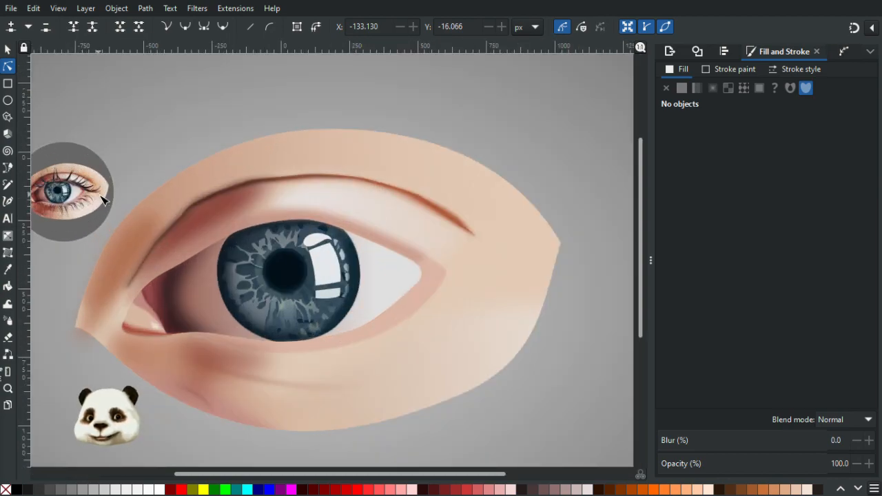
Step: Draw a thin closed curved wrinkle shape running outward from the eye's outer corner and blur it 50%
key("b")
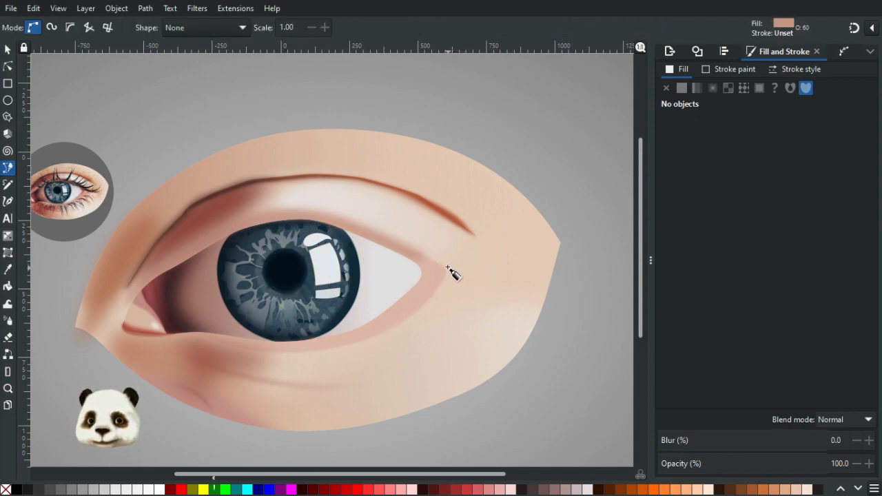
left_click(446, 266)
left_click_drag(499, 271, 525, 287)
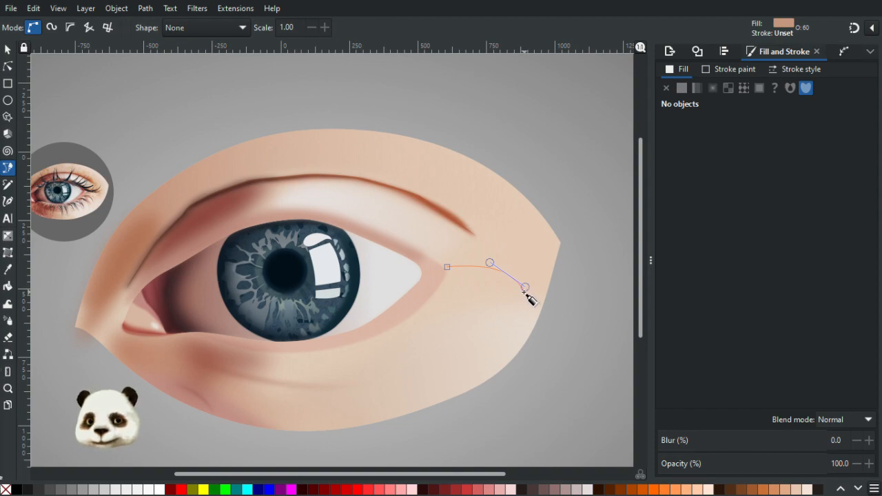
left_click_drag(529, 298, 462, 279)
left_click(448, 267)
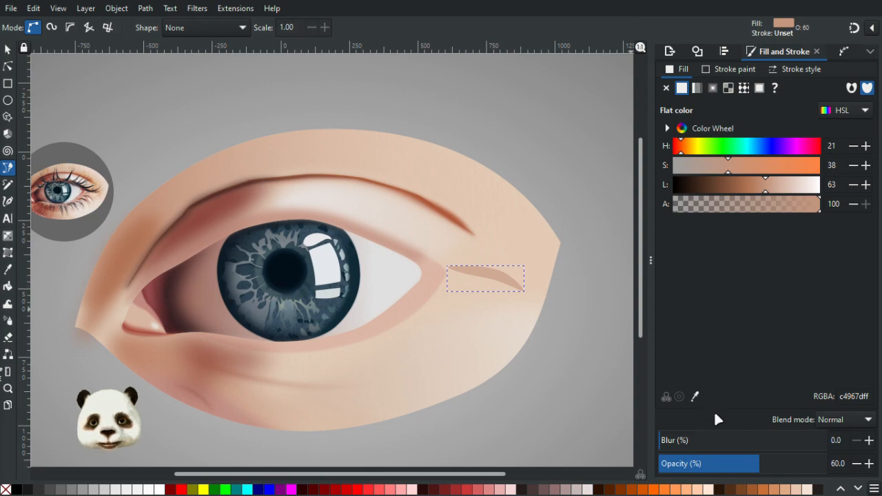
left_click_drag(703, 441, 745, 450)
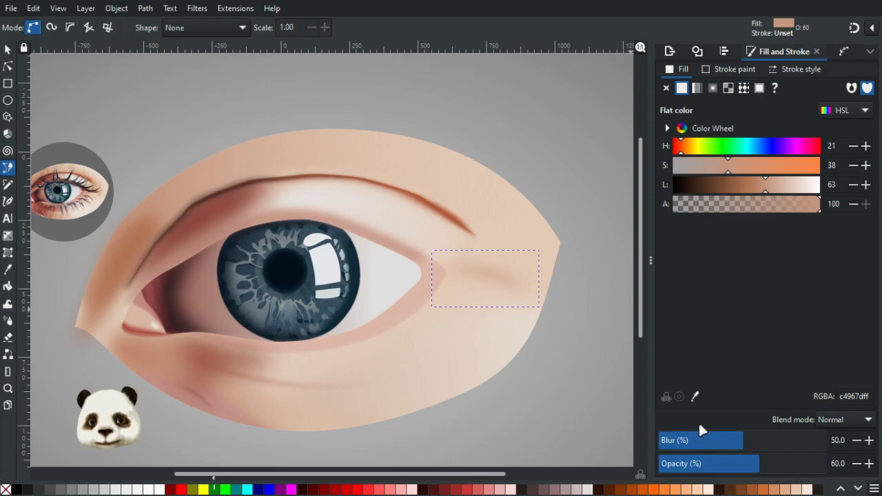
Step: Recolor the wrinkle with the orange skin tone (dbae88) sampled beside the outer eye corner in the reference photo, and deselect it
scroll(575, 331, "down", 2)
scroll(569, 331, "up", 1)
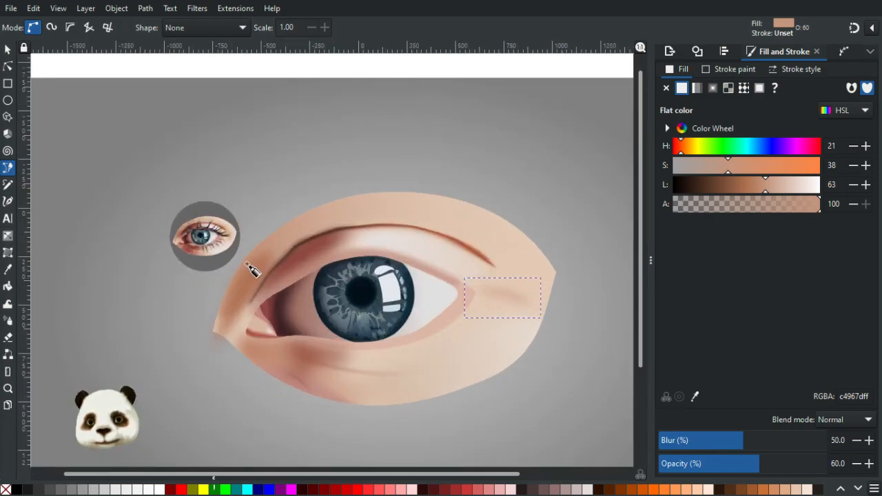
scroll(248, 267, "up", 1)
key("d")
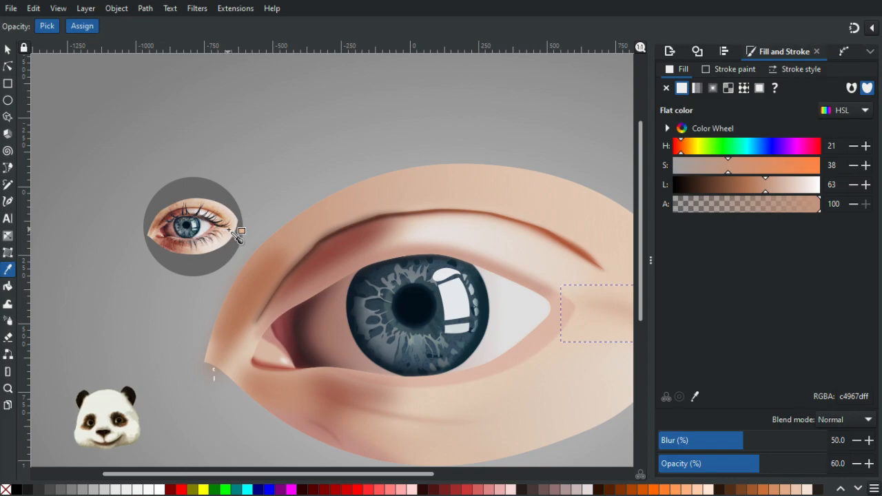
left_click(230, 228)
scroll(229, 226, "up", 4)
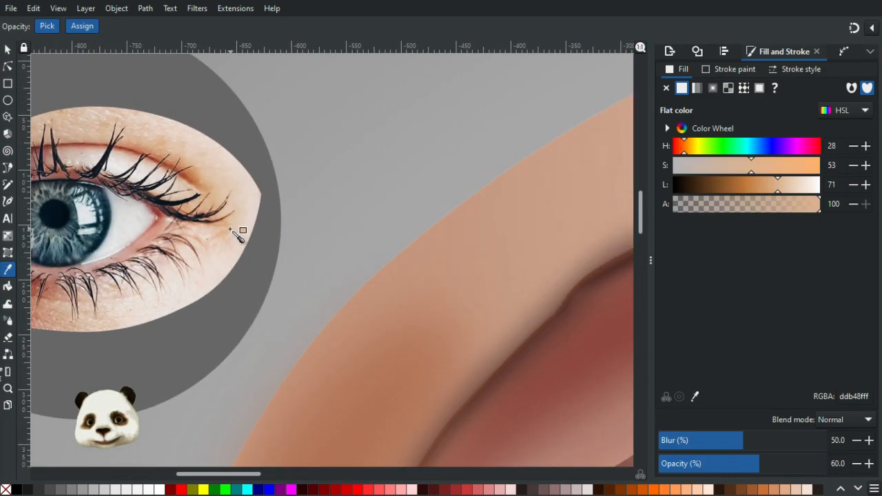
left_click(231, 227)
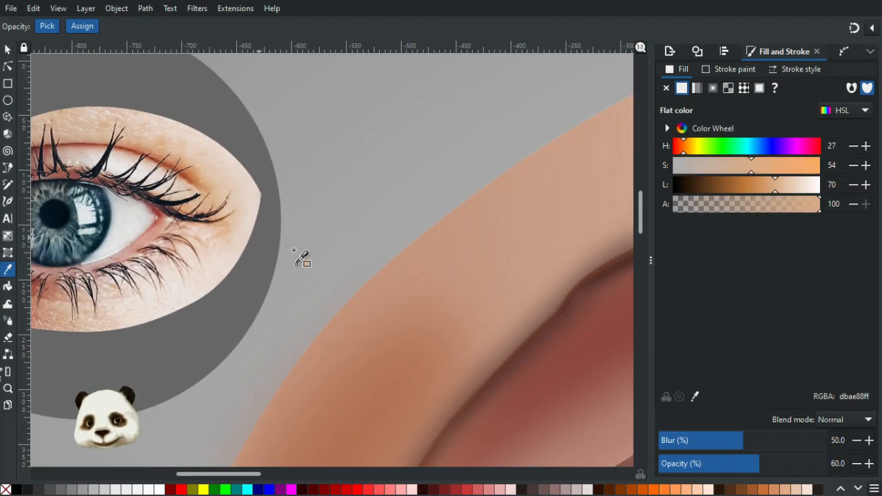
scroll(357, 263, "down", 3)
left_click_drag(395, 268, 130, 142)
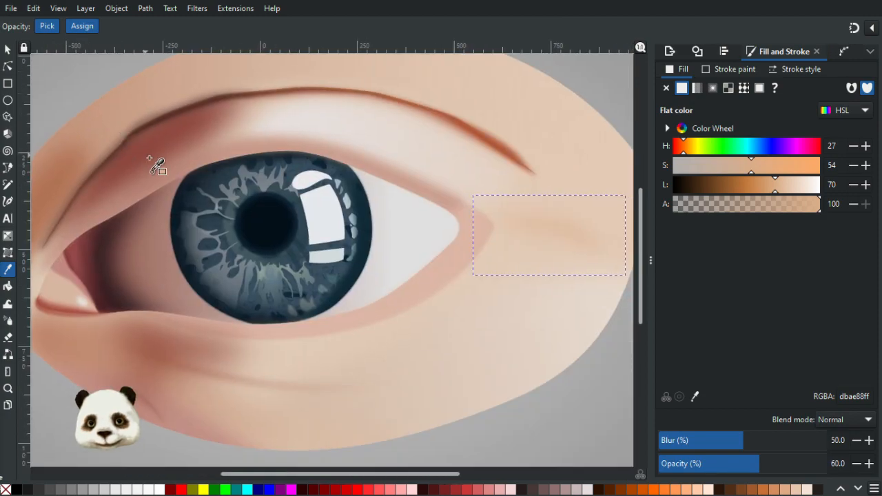
scroll(154, 161, "down", 2)
scroll(188, 175, "down", 3)
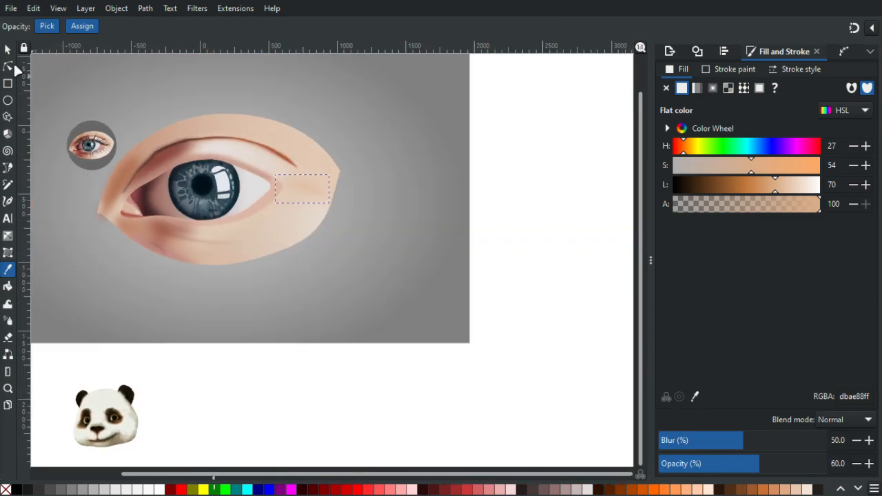
left_click(8, 51)
left_click(435, 222)
Step: Examine the overall eye illustration and the detail around the iris and upper eyelid at several zoom levels
left_click_drag(435, 263, 537, 316)
scroll(483, 308, "down", 2)
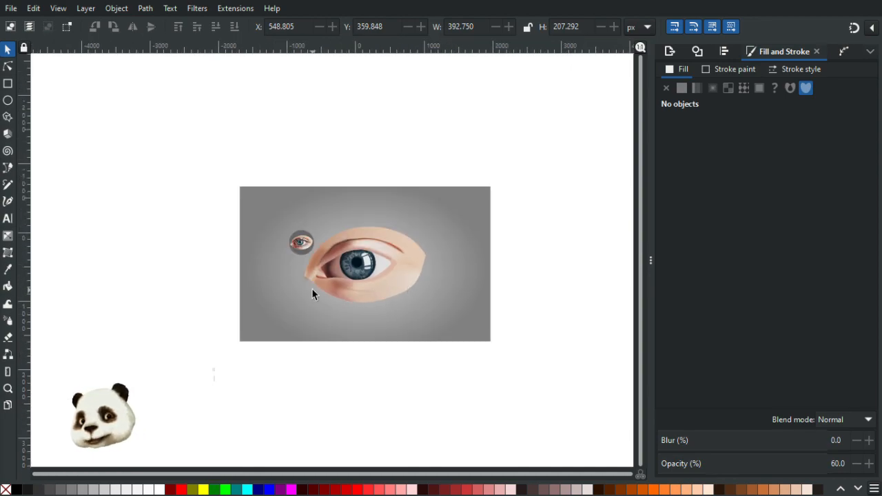
scroll(311, 288, "up", 1)
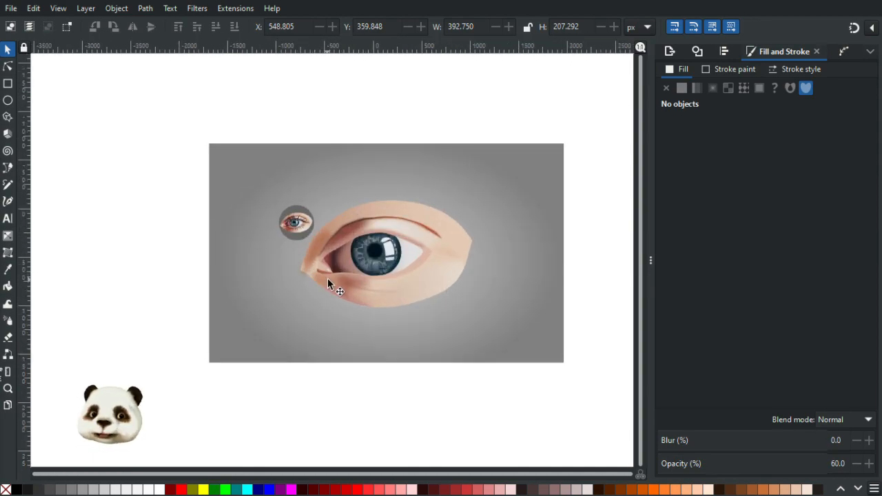
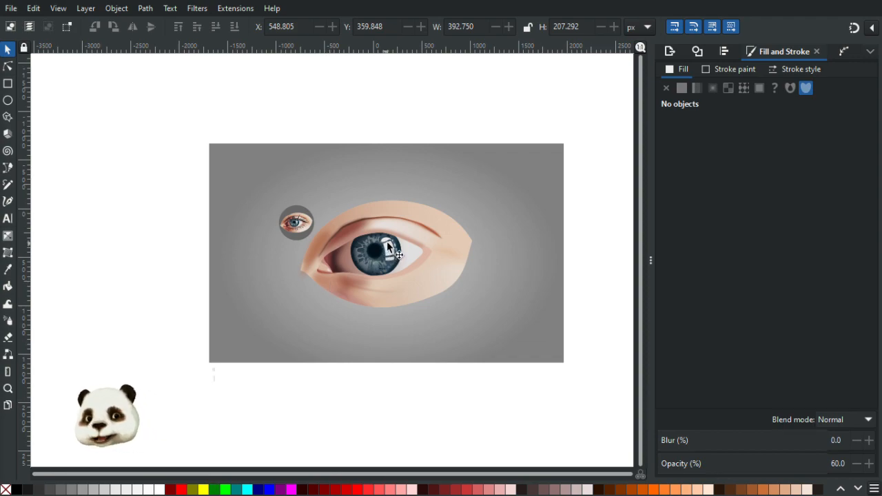
scroll(337, 276, "up", 1, "ctrl")
scroll(413, 200, "up", 1, "ctrl")
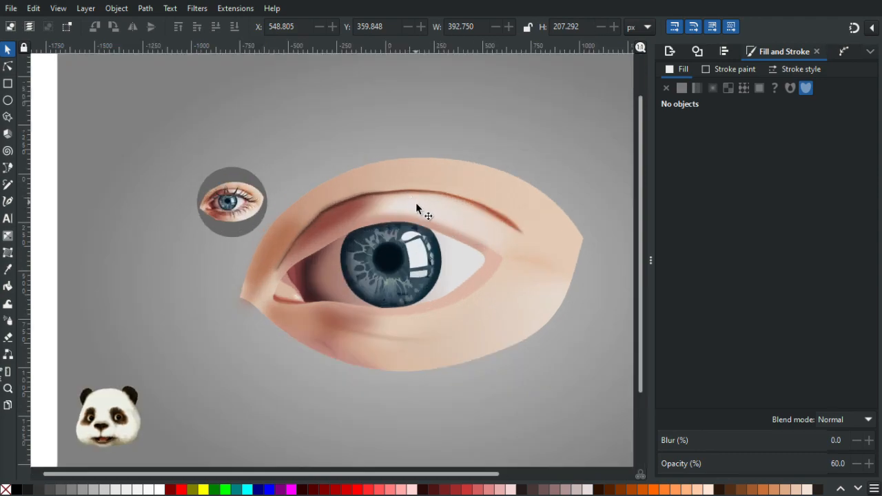
scroll(446, 232, "down", 3, "ctrl")
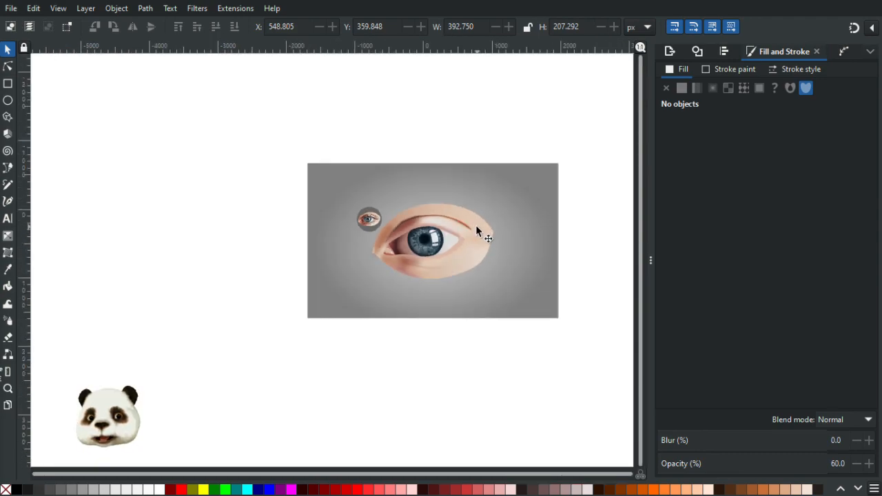
scroll(476, 230, "up", 1, "ctrl")
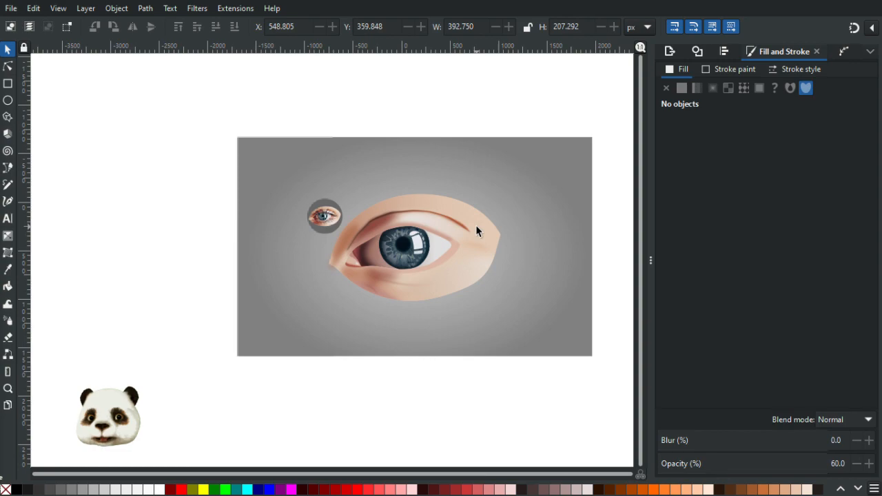
scroll(420, 239, "up", 5, "ctrl")
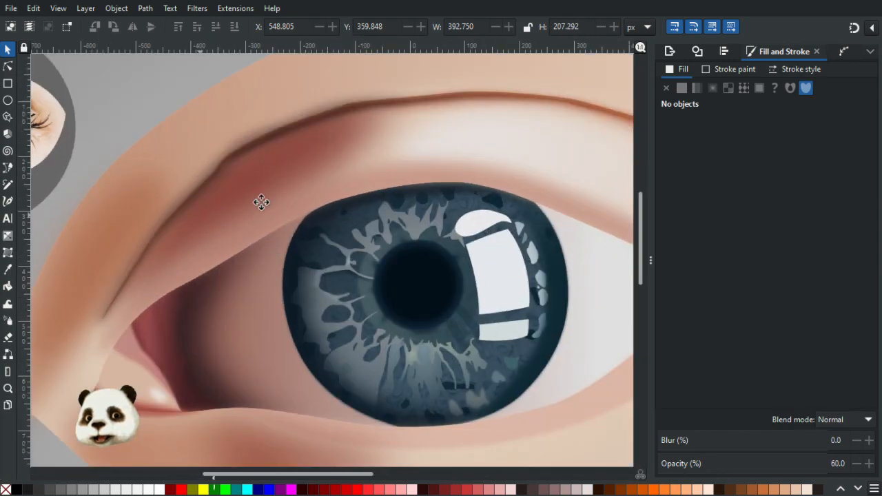
left_click_drag(262, 202, 267, 231)
scroll(268, 231, "down", 1, "ctrl")
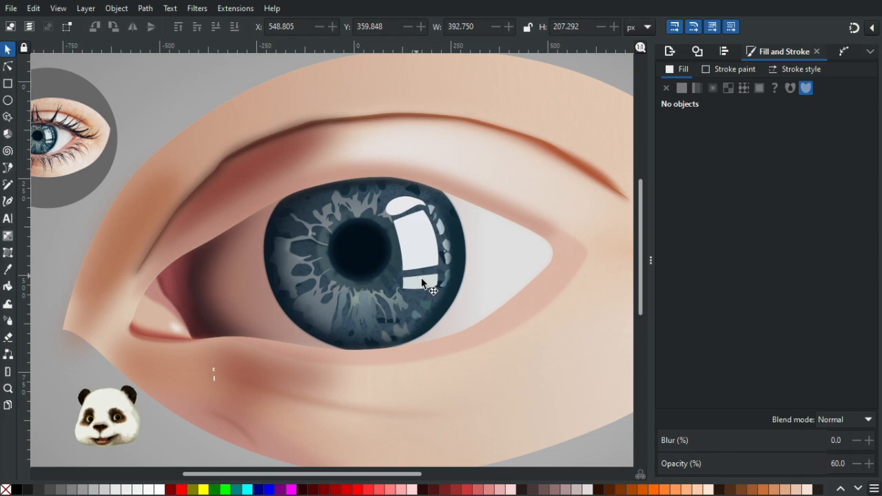
Step: Set the blur of the pink lower eyelid rim shape to 15% and deselect it
left_click(538, 305)
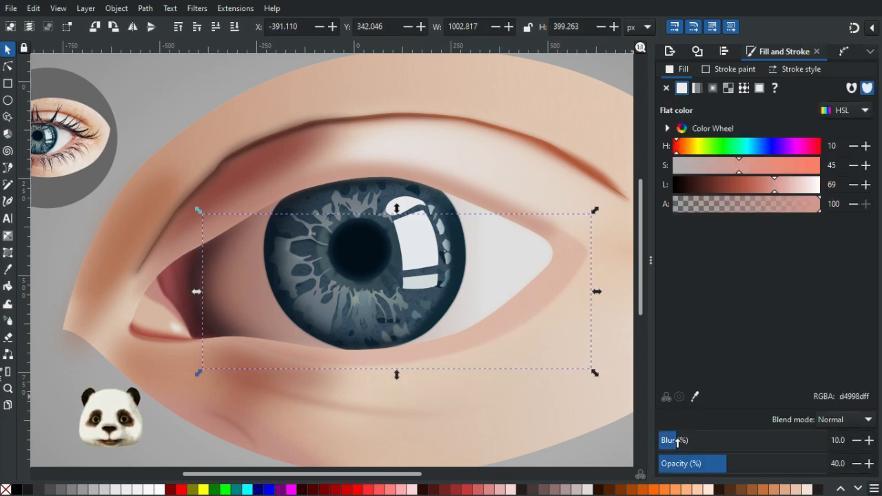
left_click(870, 440)
left_click(871, 441)
left_click(870, 440)
left_click(870, 441)
left_click(871, 440)
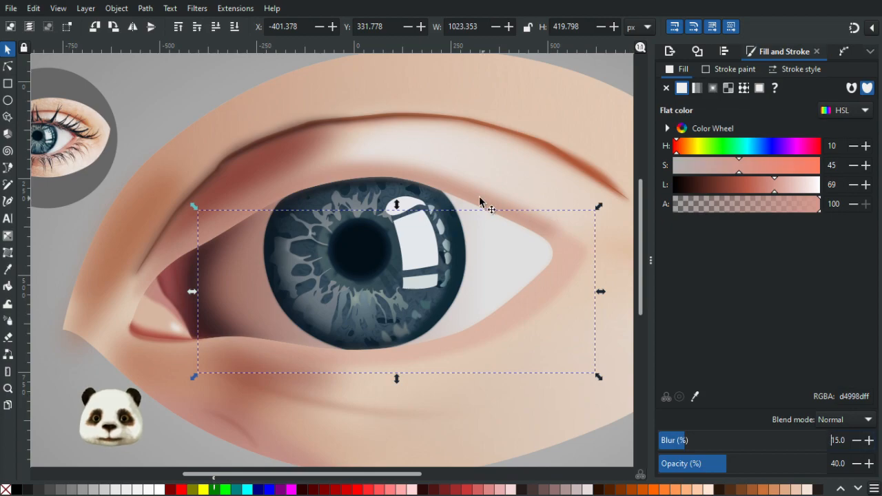
left_click(165, 84)
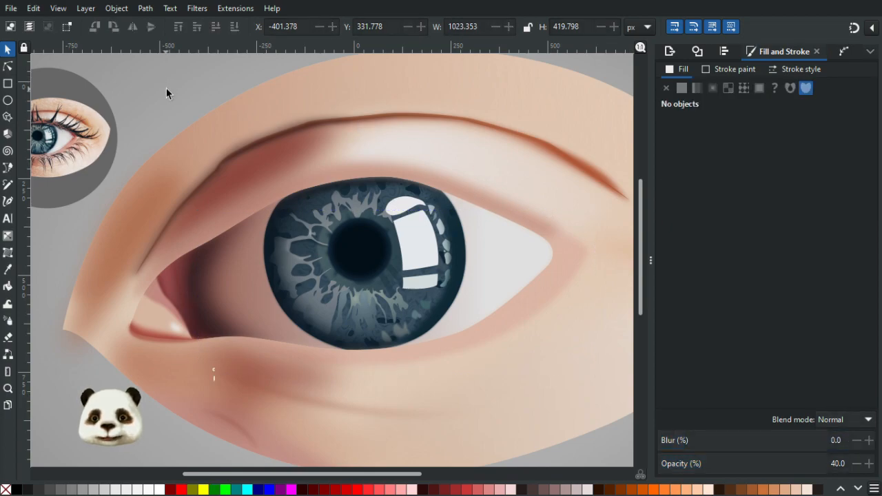
Step: Compare the painted inner eye corner and lower eyelid with the reference photo at several zoom levels
scroll(177, 111, "down", 2)
left_click_drag(134, 124, 304, 190)
scroll(271, 186, "up", 6)
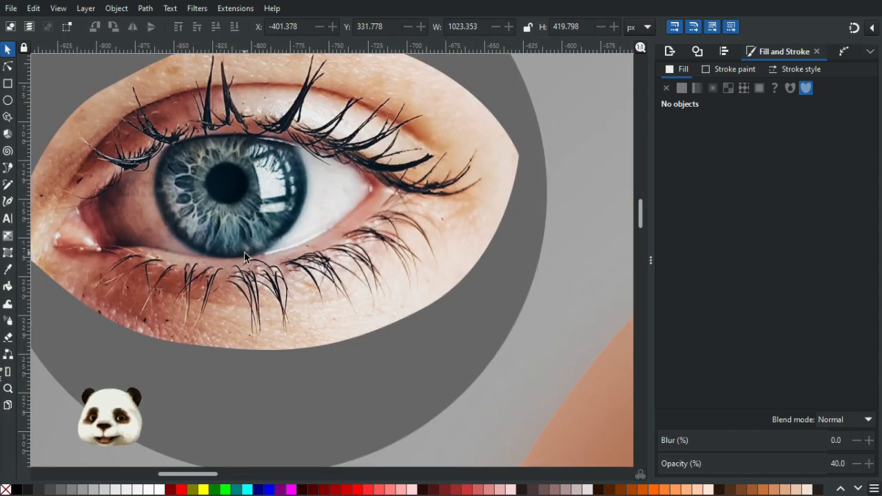
scroll(248, 255, "down", 2)
left_click_drag(344, 299, 275, 196)
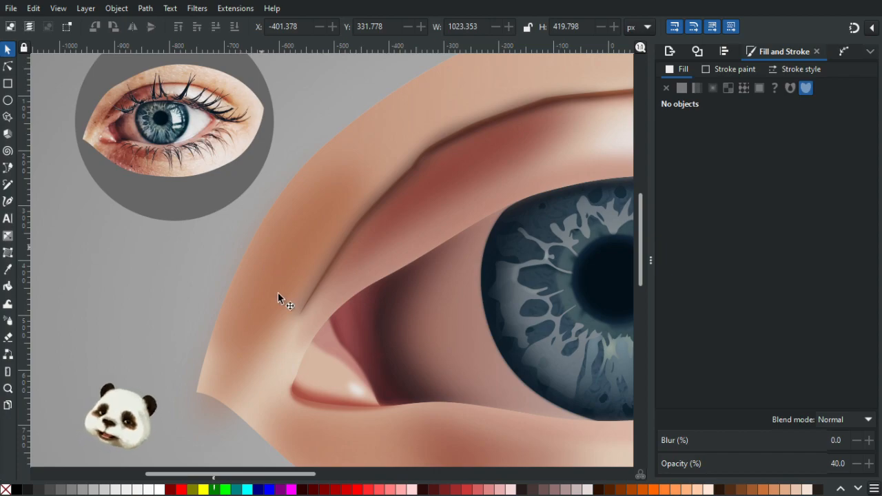
scroll(326, 412, "down", 4)
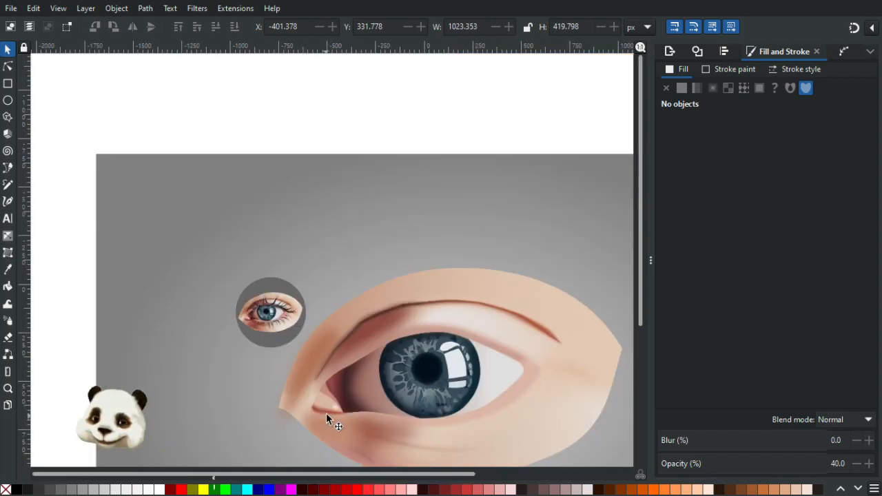
scroll(326, 413, "down", 1)
scroll(281, 423, "up", 6)
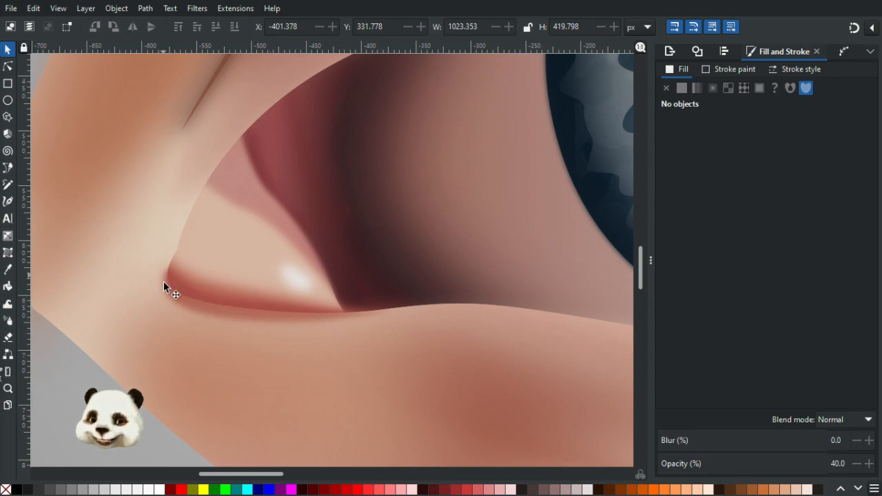
scroll(354, 321, "down", 5)
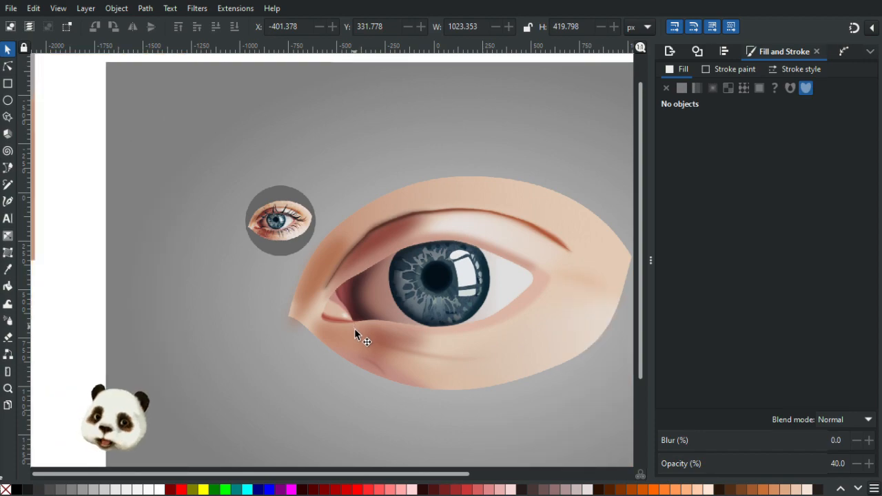
scroll(328, 329, "down", 2)
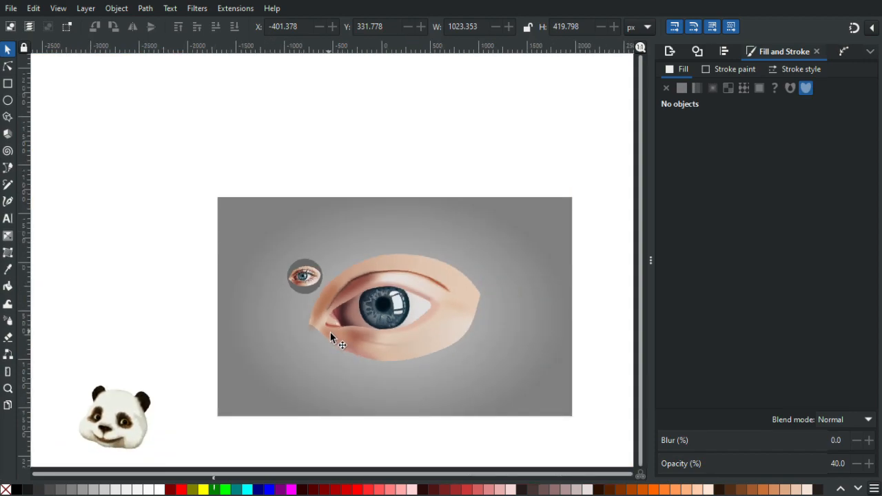
scroll(328, 330, "up", 4)
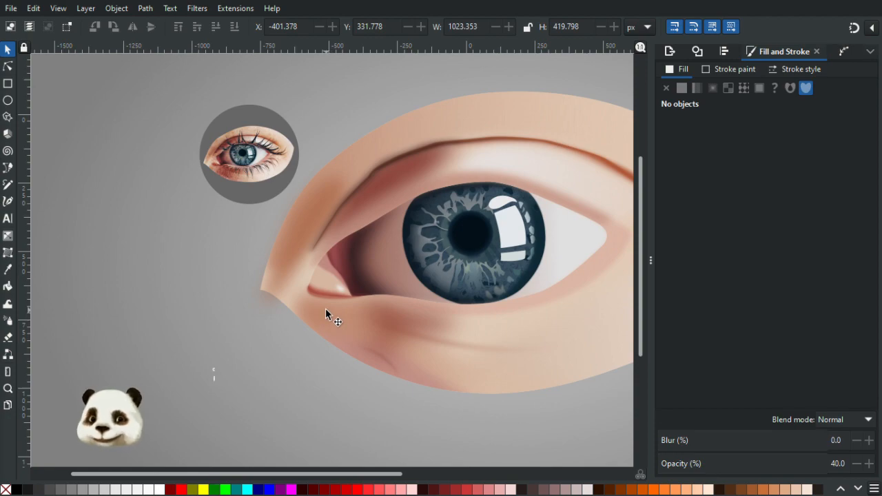
scroll(328, 316, "down", 4)
scroll(330, 311, "up", 3)
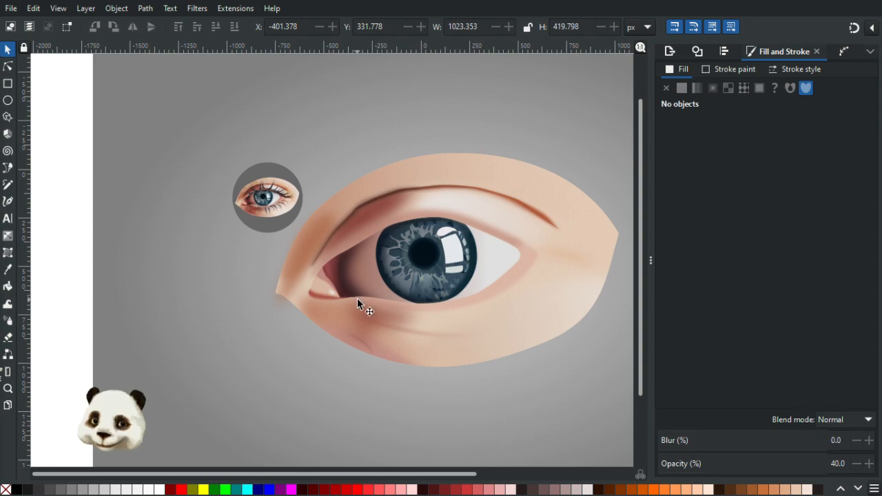
scroll(276, 215, "up", 3)
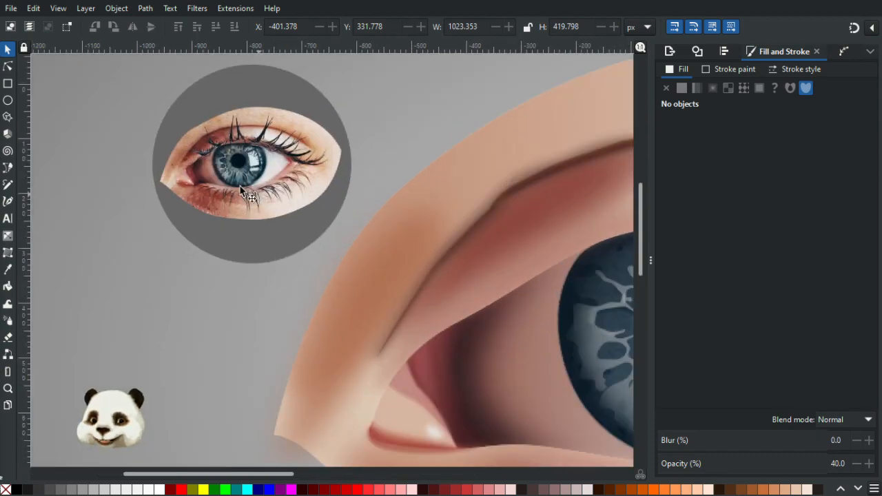
scroll(437, 364, "down", 1)
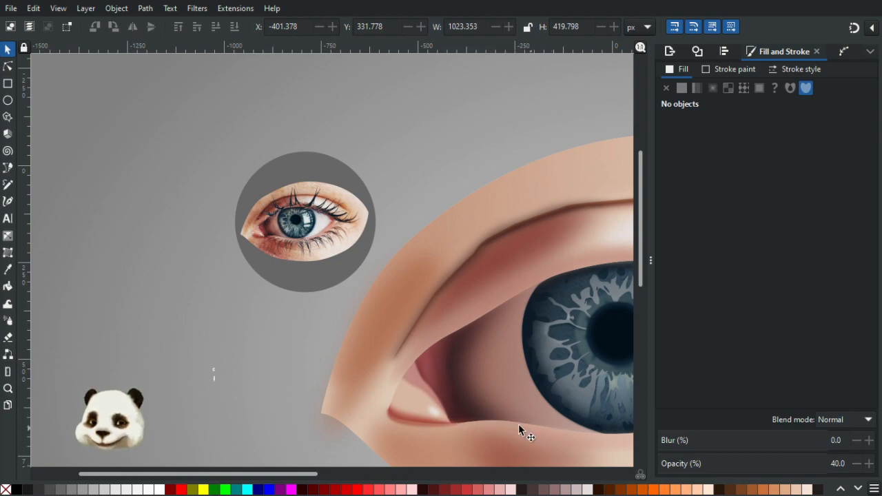
scroll(471, 422, "down", 3)
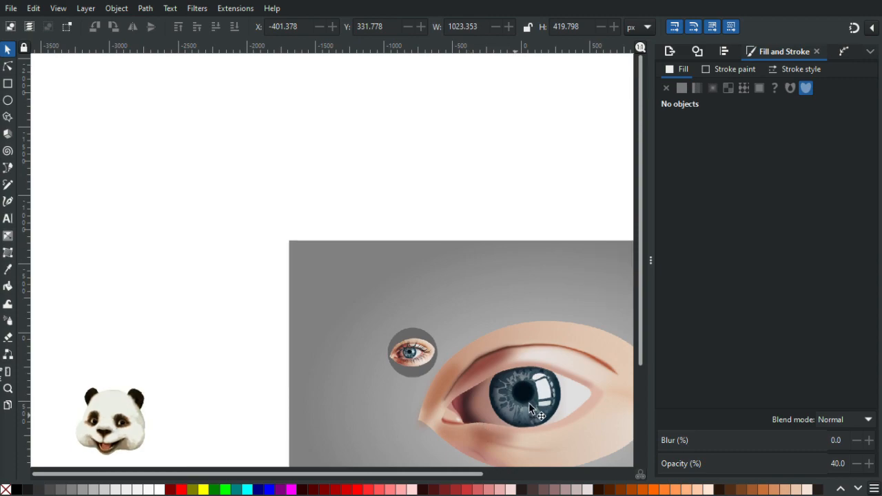
left_click_drag(514, 387, 412, 274)
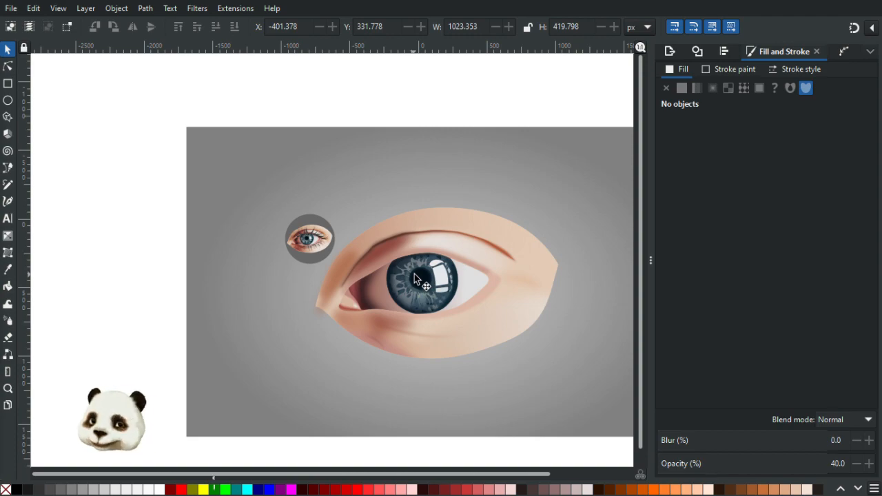
Step: Inspect the nodes of the blurred reddish shadow shape below the inner lower eyelid, and deselect it
left_click(9, 67)
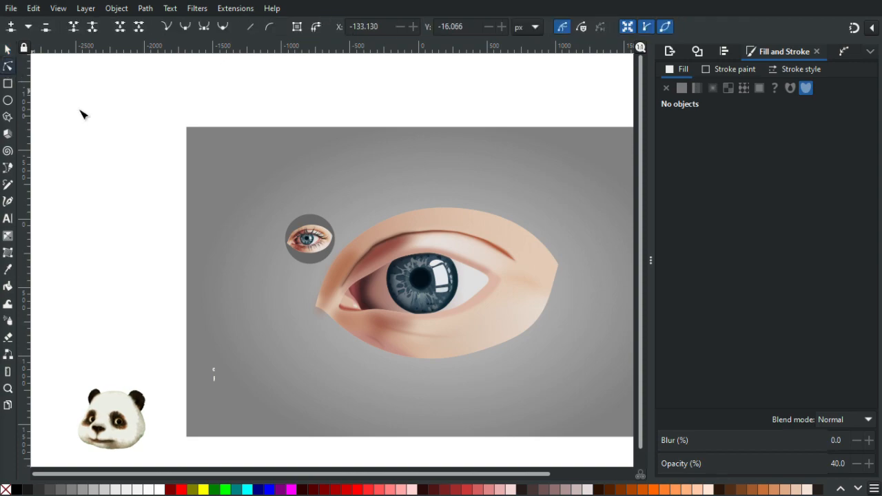
left_click(393, 326)
scroll(420, 384, "up", 3)
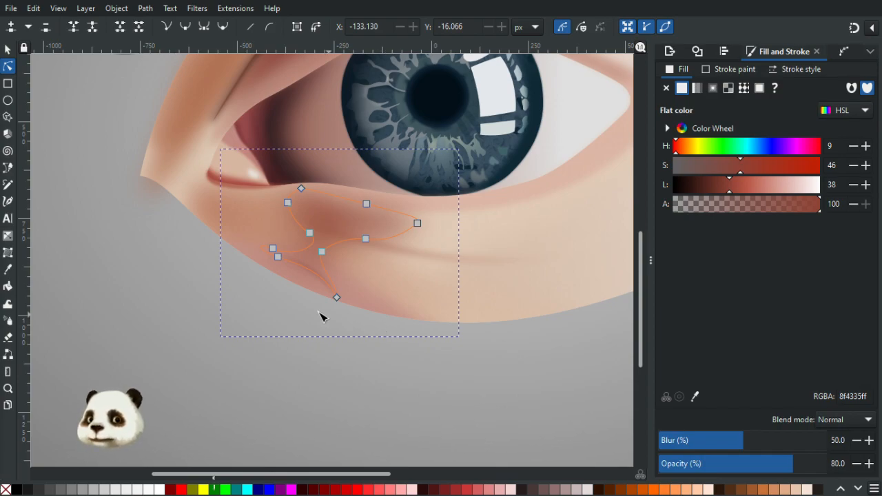
scroll(290, 305, "down", 2)
scroll(266, 288, "up", 2)
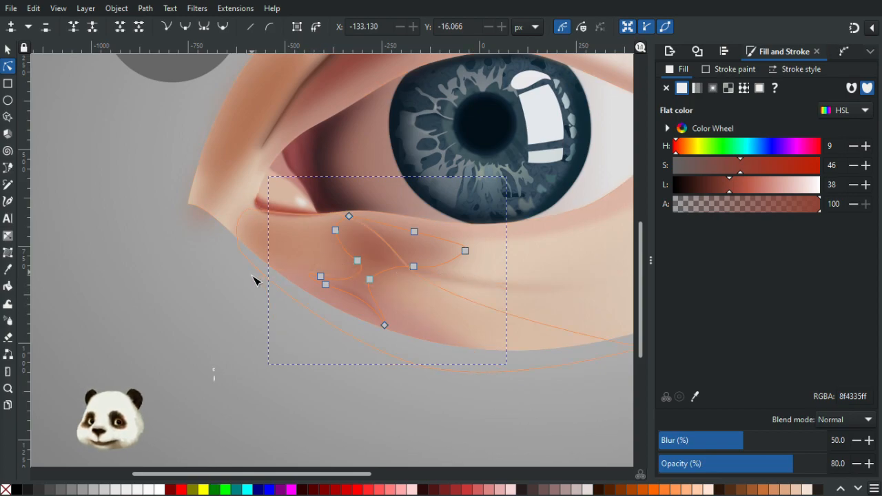
scroll(183, 328, "down", 2)
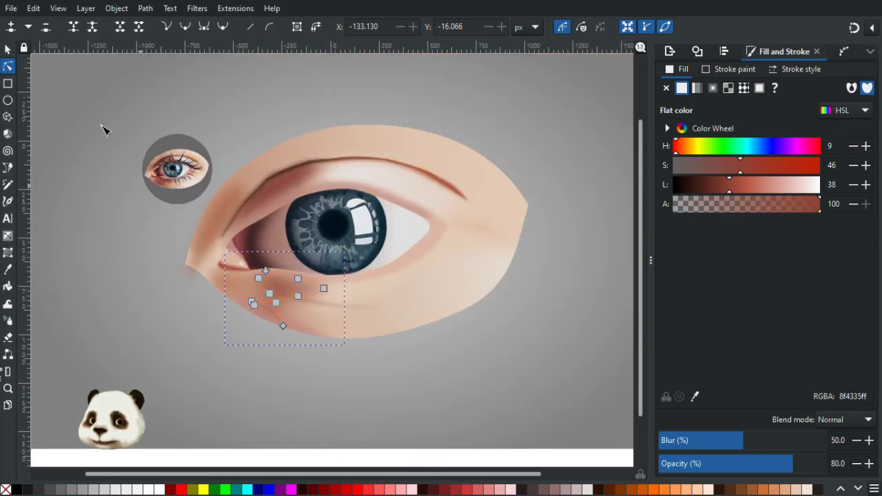
left_click(10, 50)
left_click(71, 122)
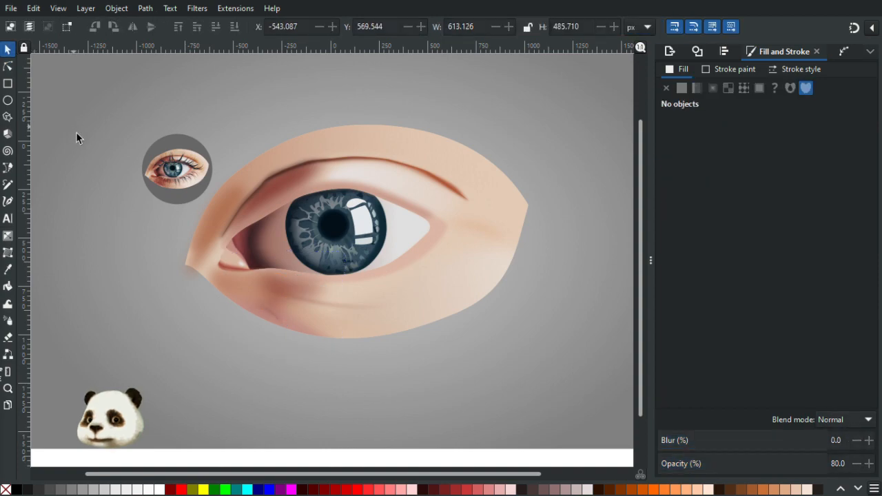
Step: Examine the skin shading of the whole eye illustration against the reference photo, both zoomed out and close up
scroll(115, 173, "down", 2)
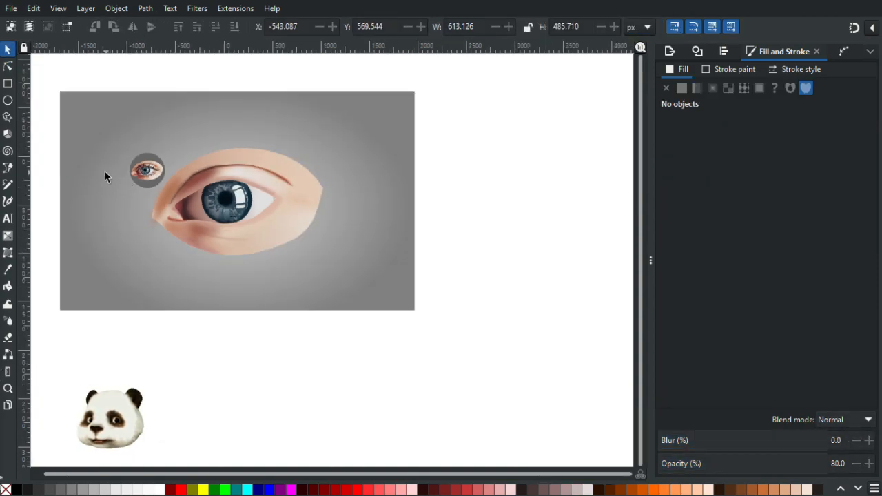
scroll(104, 172, "up", 1)
scroll(105, 171, "up", 1)
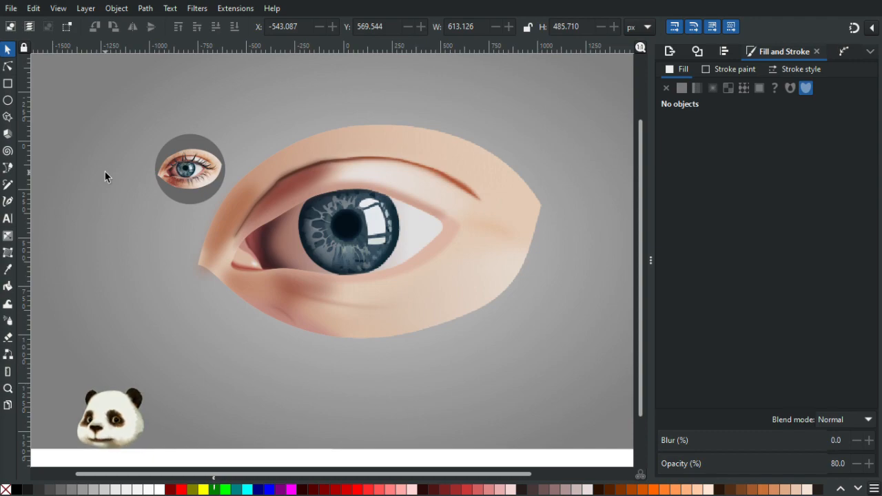
scroll(249, 317, "up", 1)
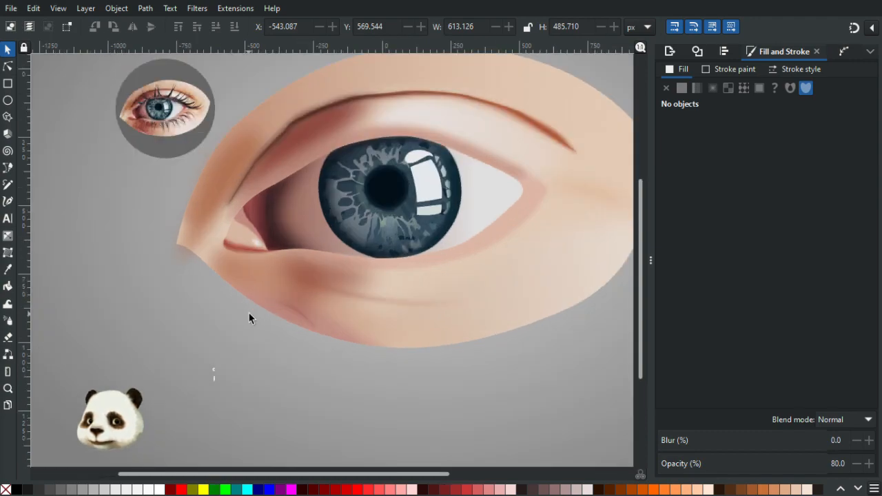
scroll(249, 318, "up", 1)
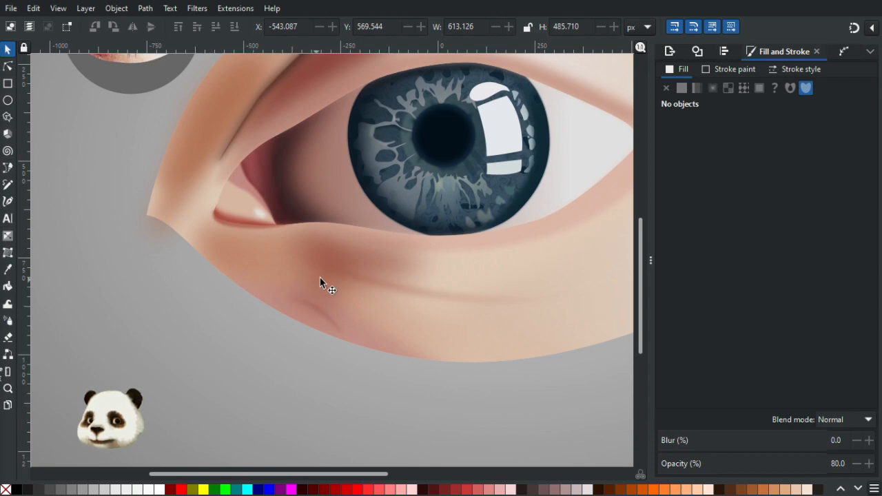
scroll(334, 271, "down", 5)
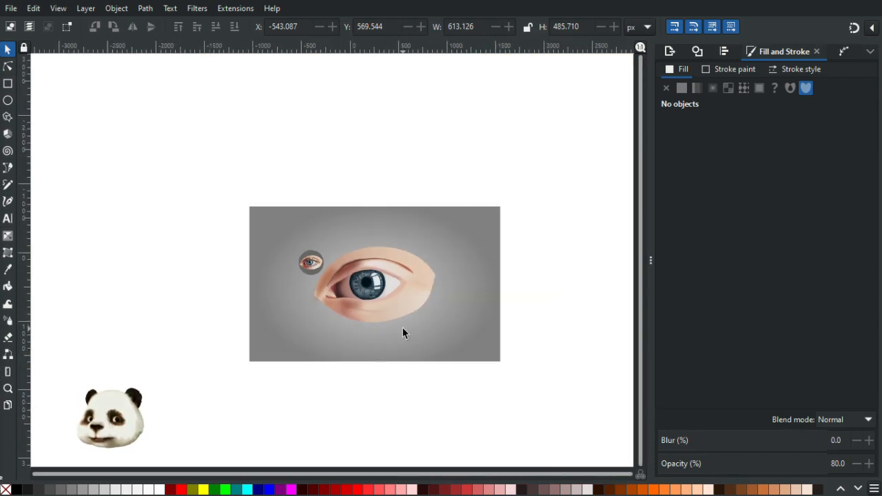
scroll(402, 332, "up", 1)
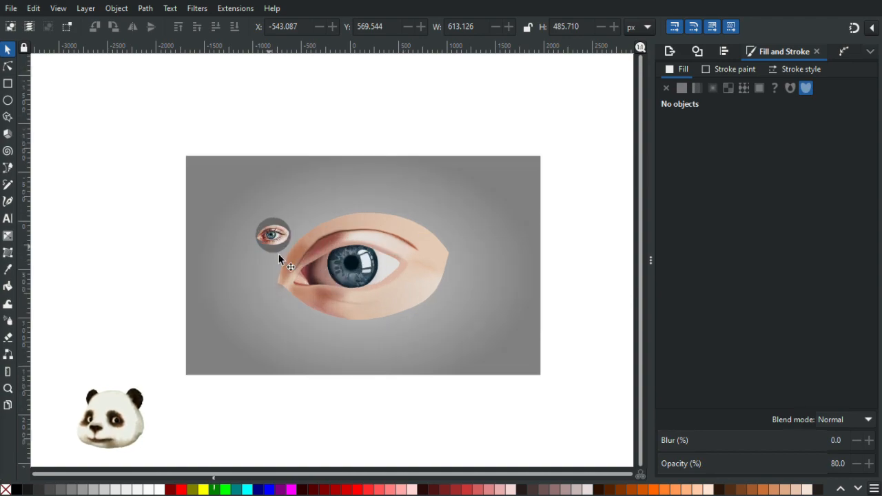
scroll(277, 259, "up", 1)
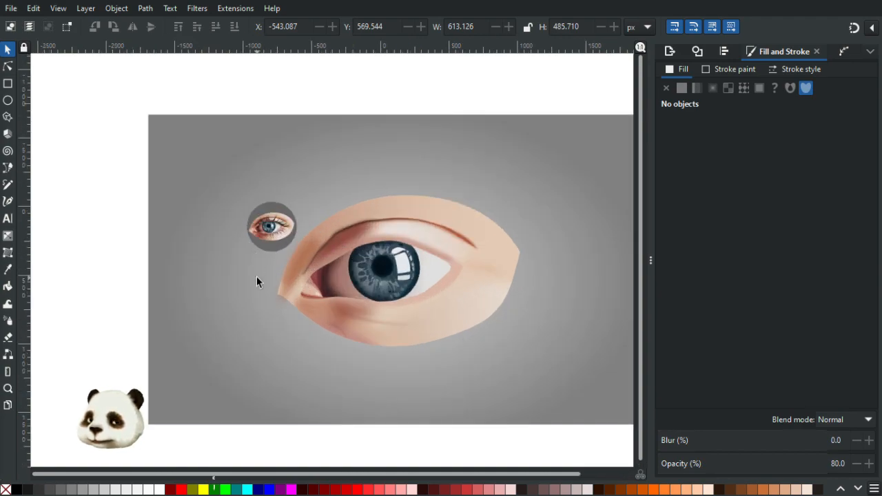
scroll(257, 277, "up", 1)
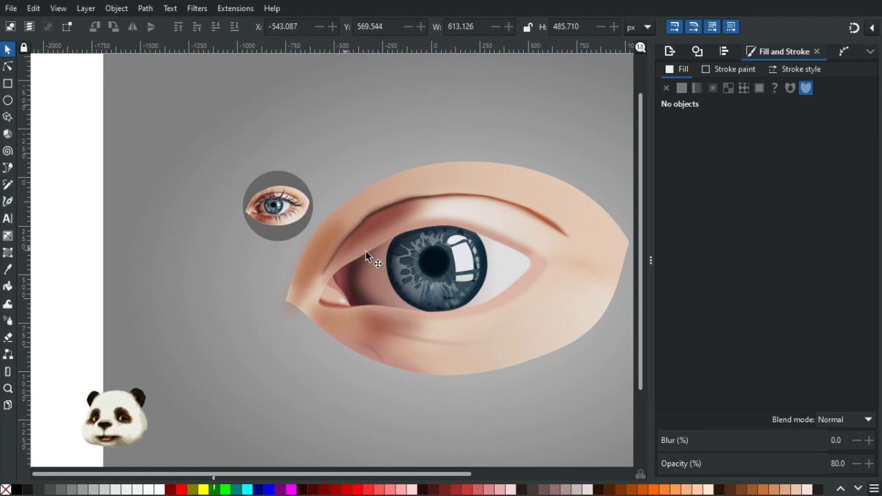
scroll(508, 340, "down", 3)
scroll(560, 351, "up", 1)
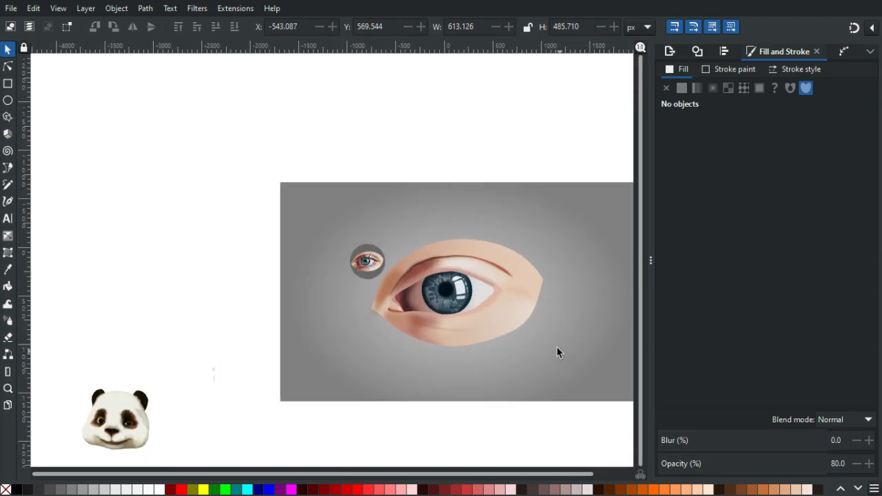
scroll(555, 346, "down", 1)
scroll(571, 348, "up", 3)
scroll(388, 324, "down", 3)
scroll(387, 310, "up", 3)
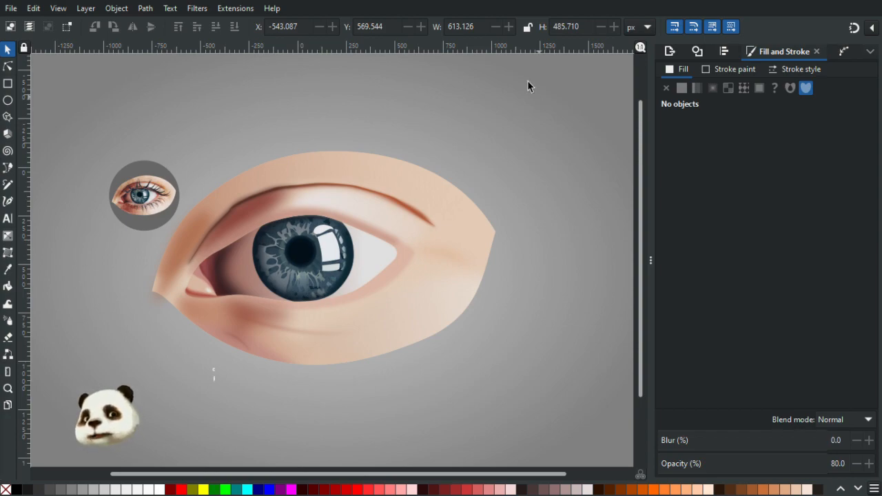
scroll(196, 159, "up", 3)
left_click_drag(187, 234, 290, 166)
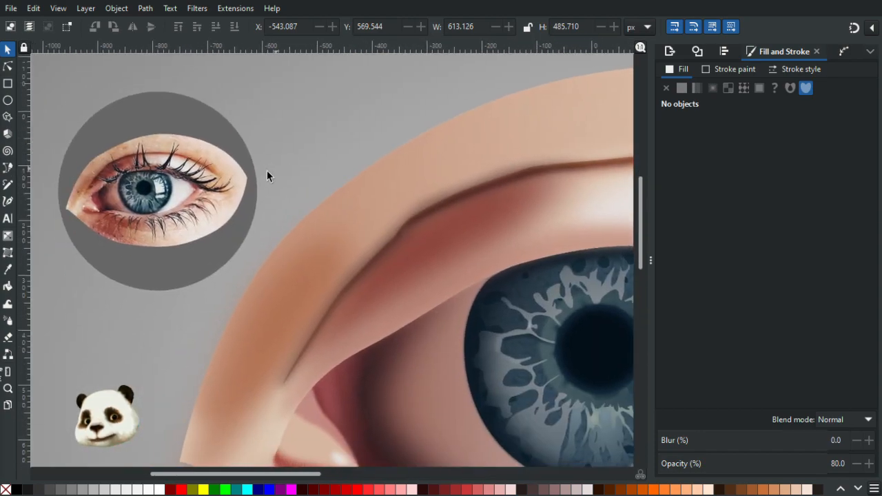
Step: Move the circular reference photo over the skin's upper outer edge, at about X 739, Y -2 px
key("5")
left_click(164, 188)
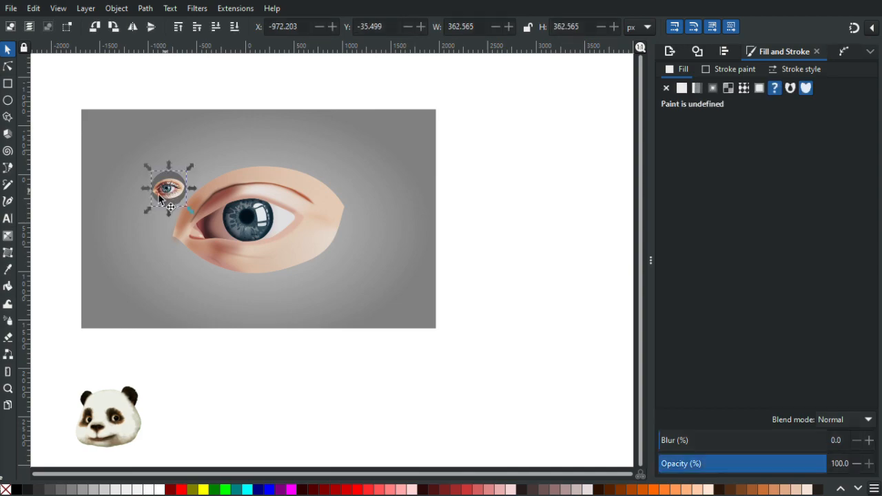
left_click_drag(294, 175, 331, 175)
key("ctrl+z")
left_click_drag(161, 194, 316, 199)
scroll(356, 179, "up", 3)
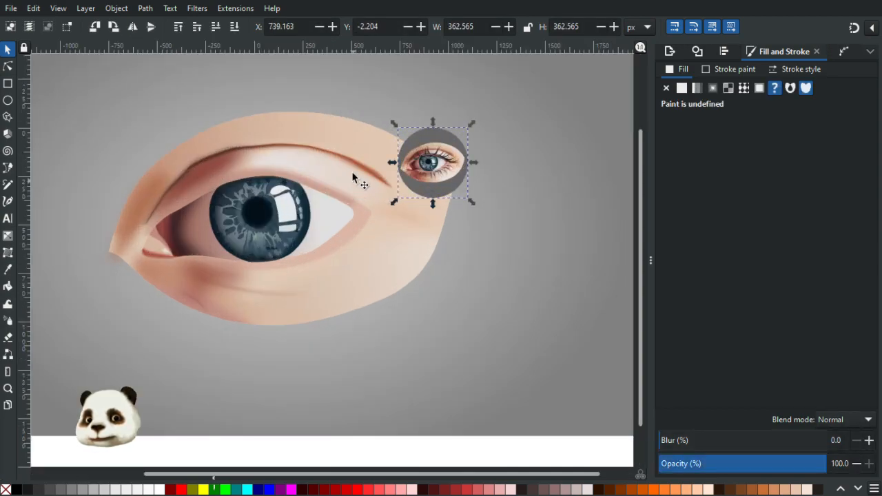
Step: Compare the upper eyelid crease and outer eye corner with the relocated reference photo
scroll(348, 146, "up", 1)
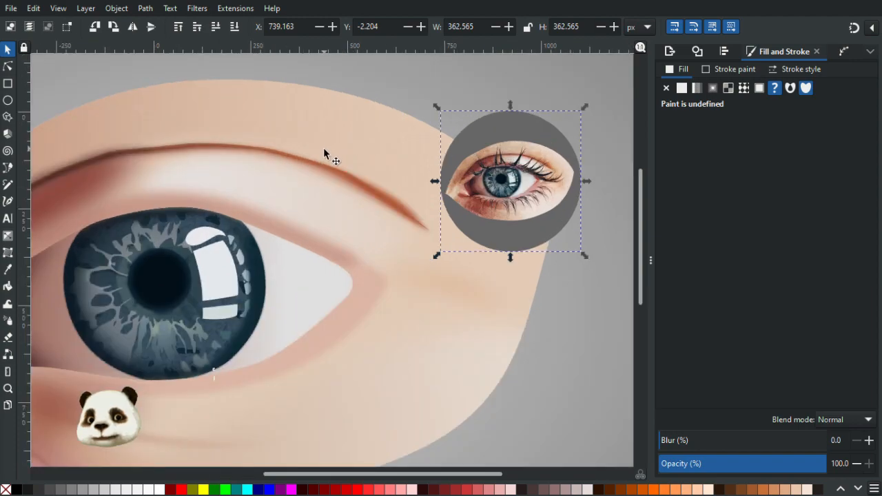
left_click_drag(302, 159, 406, 124)
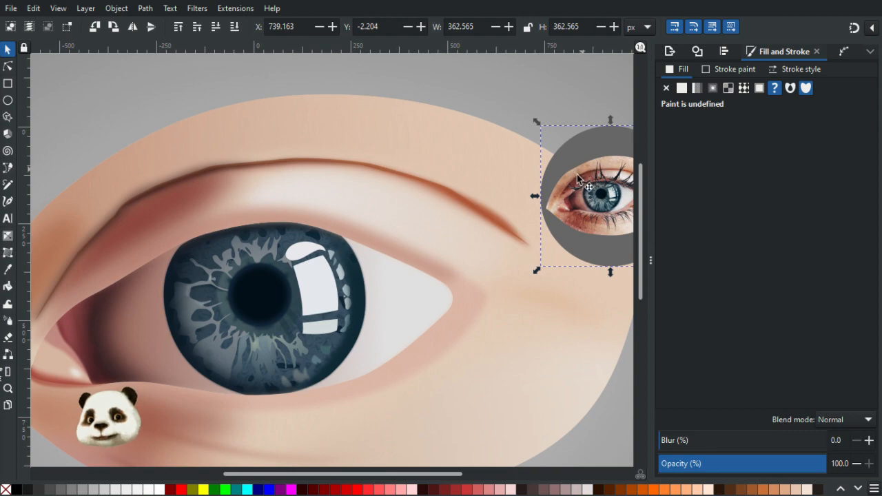
scroll(404, 229, "down", 4, "ctrl")
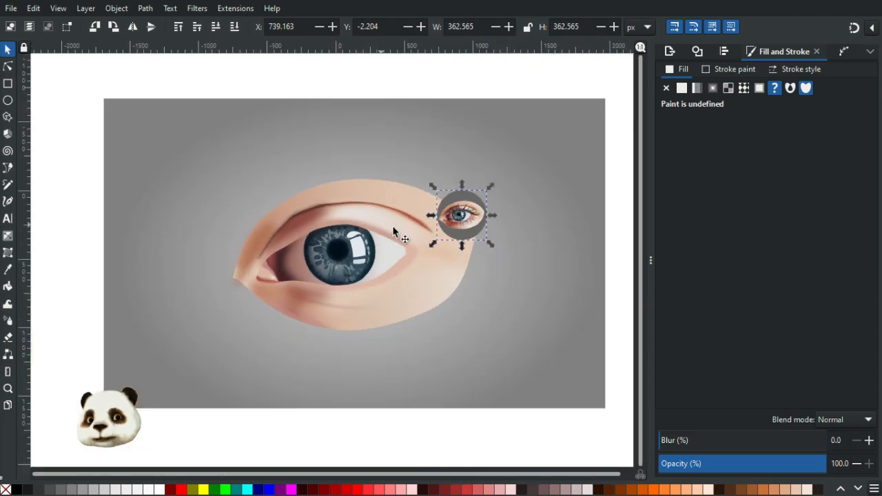
scroll(386, 220, "up", 2, "ctrl")
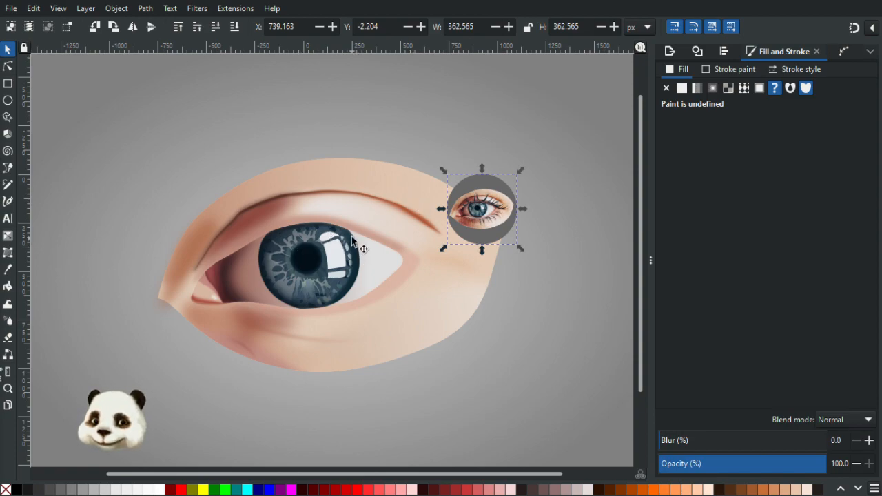
scroll(355, 240, "up", 1)
scroll(494, 245, "up", 2)
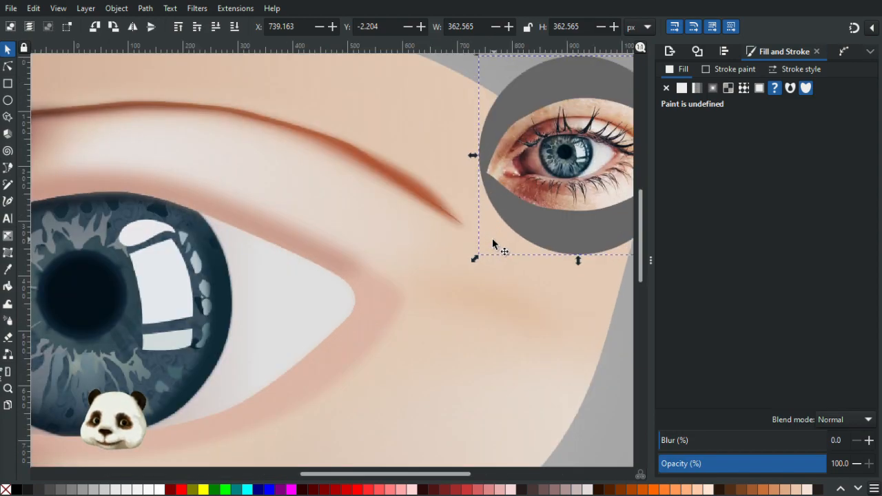
Step: Move the circular reference photo over the upper eyelid above the iris, to about X 92, Y -5 px
scroll(469, 232, "down", 1)
key("b")
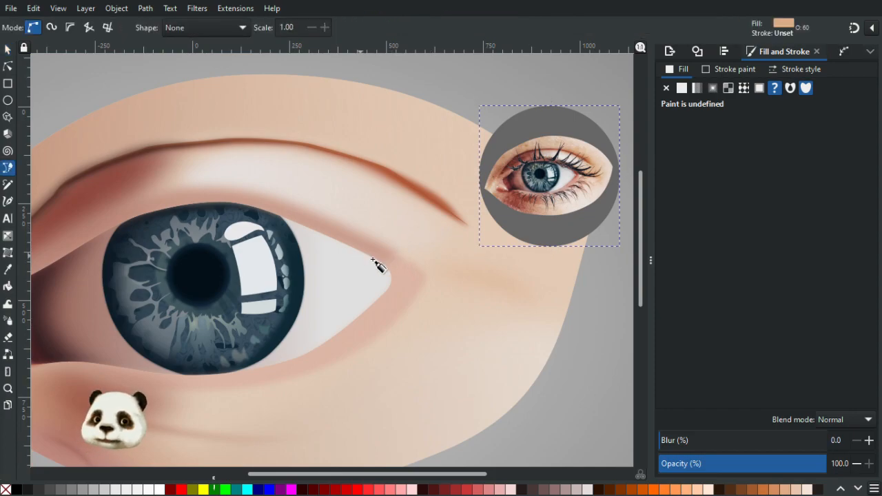
scroll(560, 185, "up", 1)
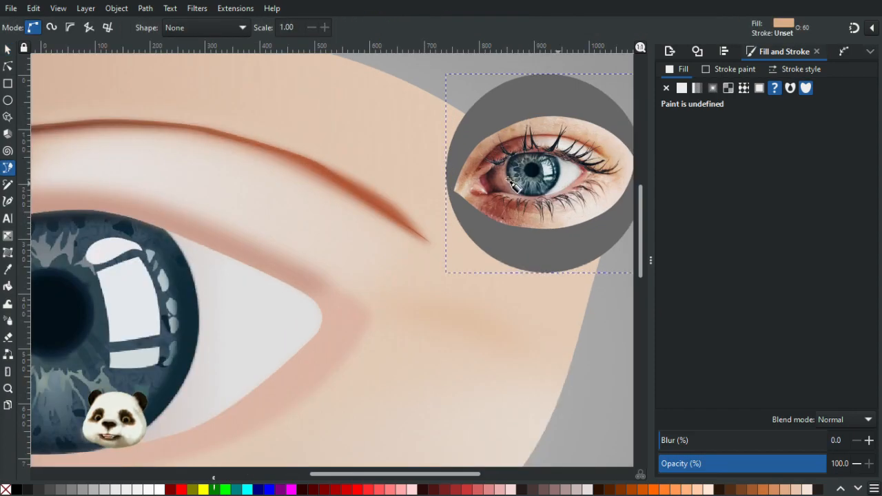
left_click(7, 50)
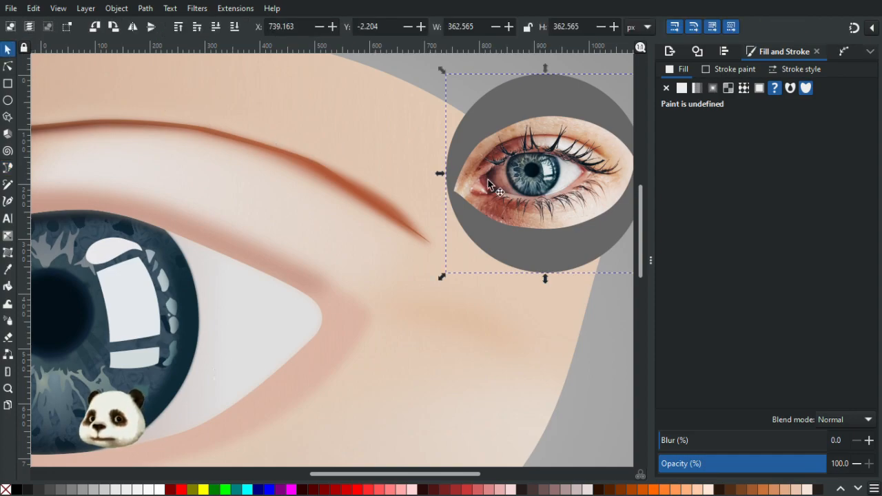
left_click_drag(565, 215, 217, 213)
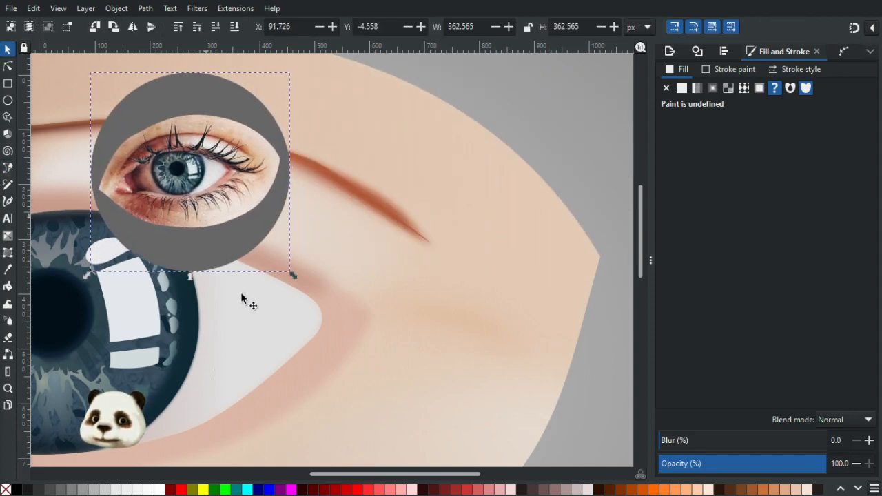
Step: Trace the inner edge of a new shape just inside the eye white, around the outer corner and along the lower lid
scroll(255, 300, "up", 1)
scroll(310, 338, "up", 2)
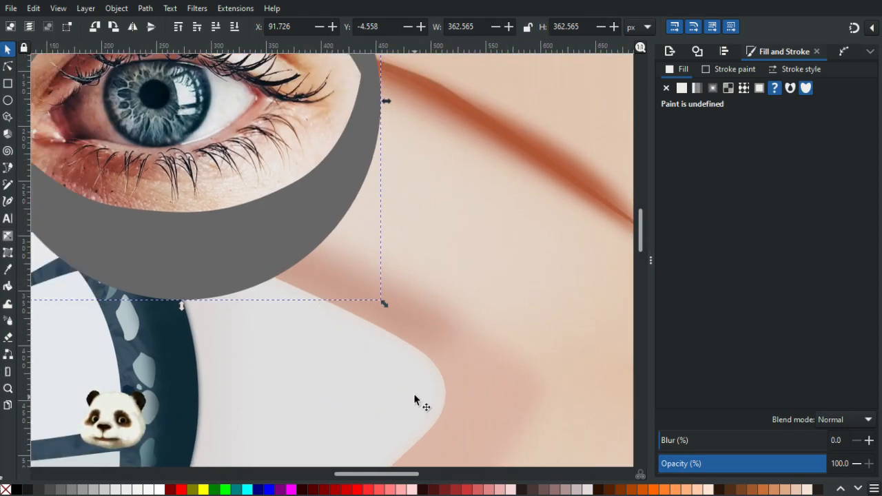
key("b")
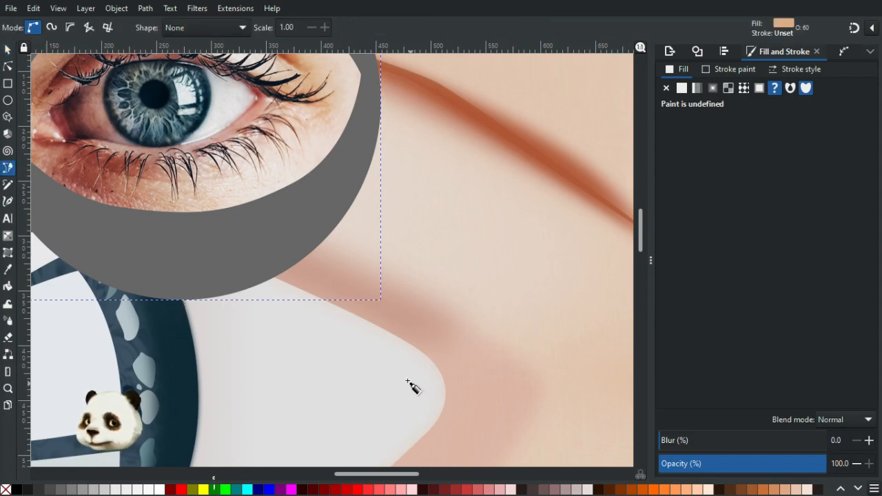
left_click(301, 289)
left_click_drag(434, 379, 439, 406)
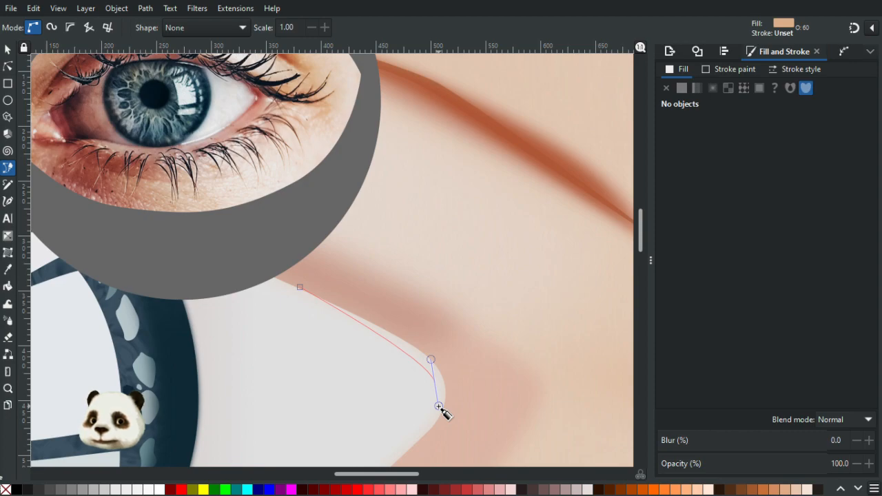
left_click_drag(439, 407, 437, 404)
key("BackSpace")
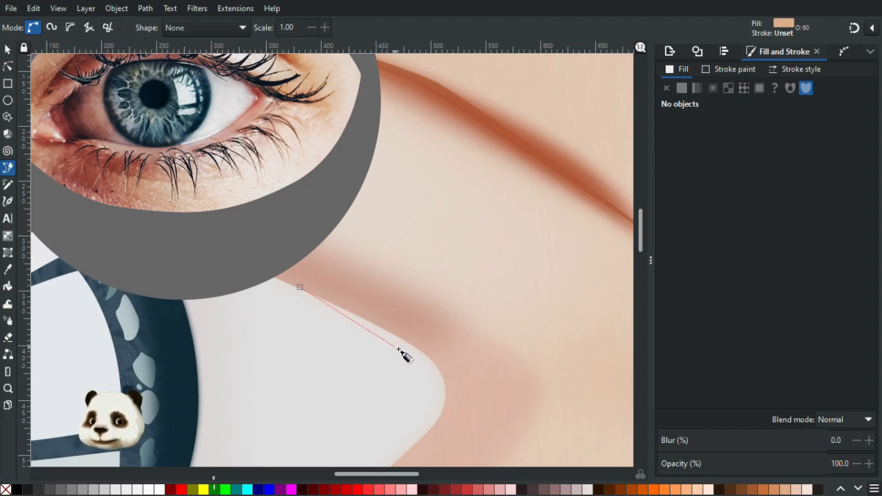
left_click_drag(404, 352, 419, 357)
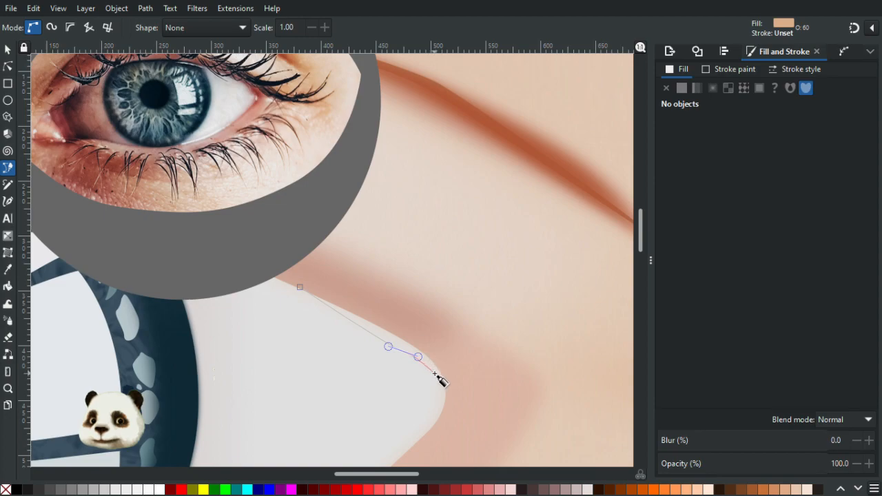
left_click_drag(438, 384, 599, 207)
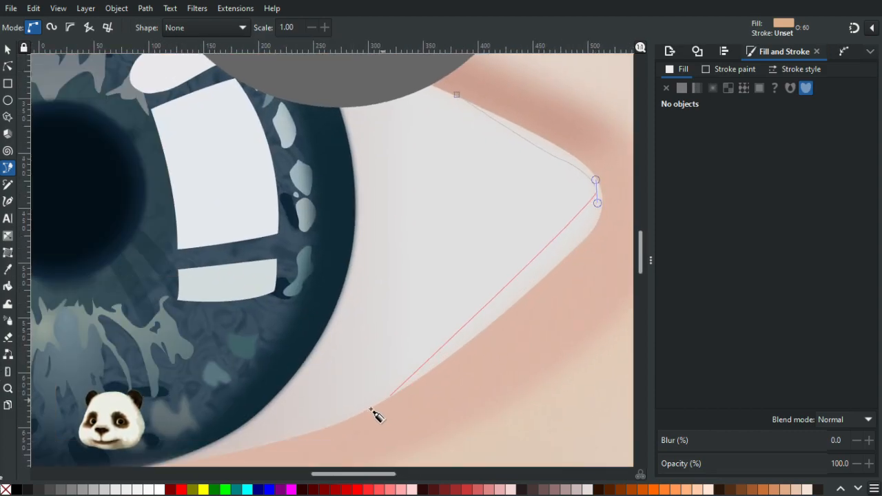
left_click_drag(322, 437, 180, 495)
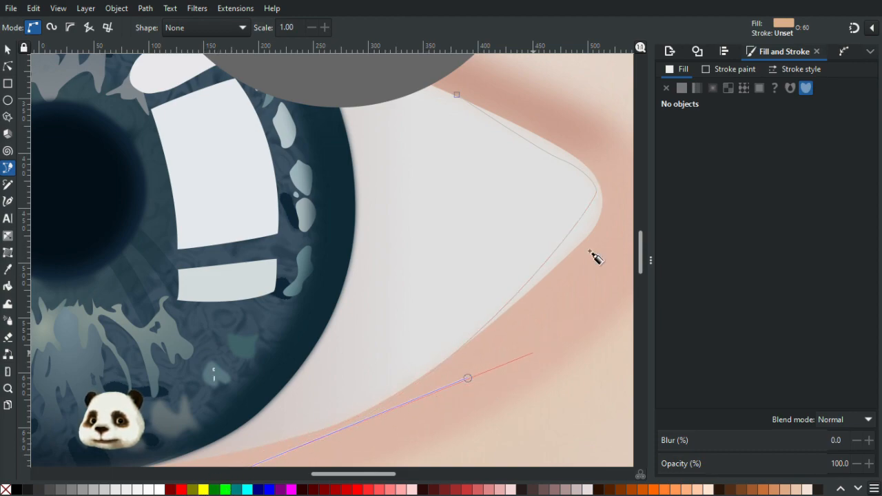
Step: Close the path over the skin outside the outer eye corner, making a shape about 325 px tall
left_click(619, 209)
left_click(579, 130)
left_click_drag(549, 111, 467, 266)
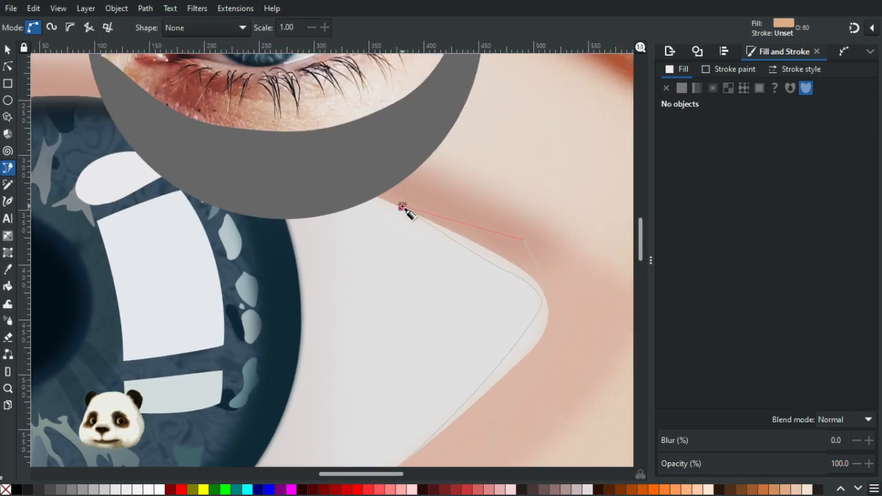
left_click(402, 207)
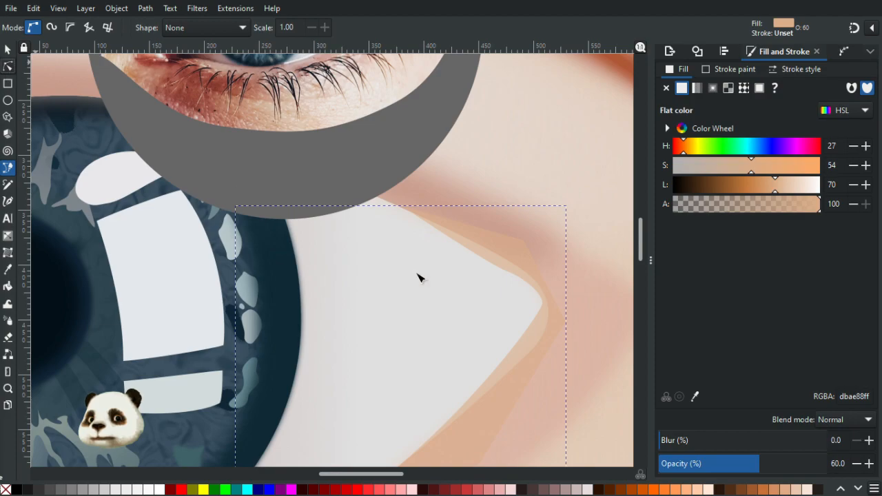
Step: Bend the new shape's outermost segment outward into a rounded curve over the skin beside the eye corner
key("n")
left_click(547, 283)
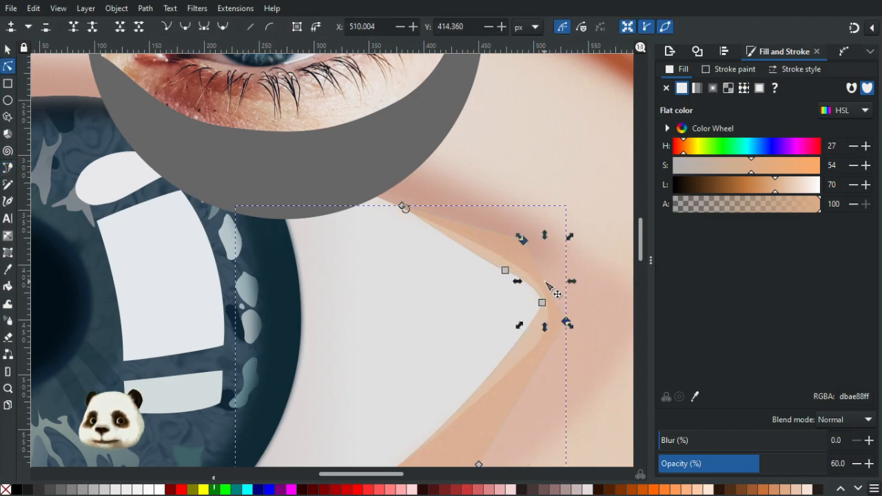
left_click_drag(547, 283, 585, 288)
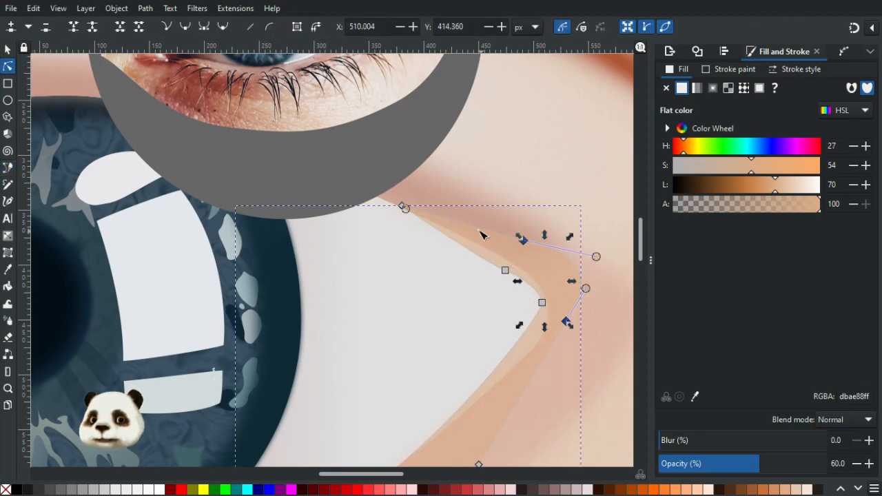
Step: Recolour the corner shape with a red sampled from the photo's outer eye corner and a lighter ad685e sampled from the shape
scroll(481, 235, "up", 4)
key("d")
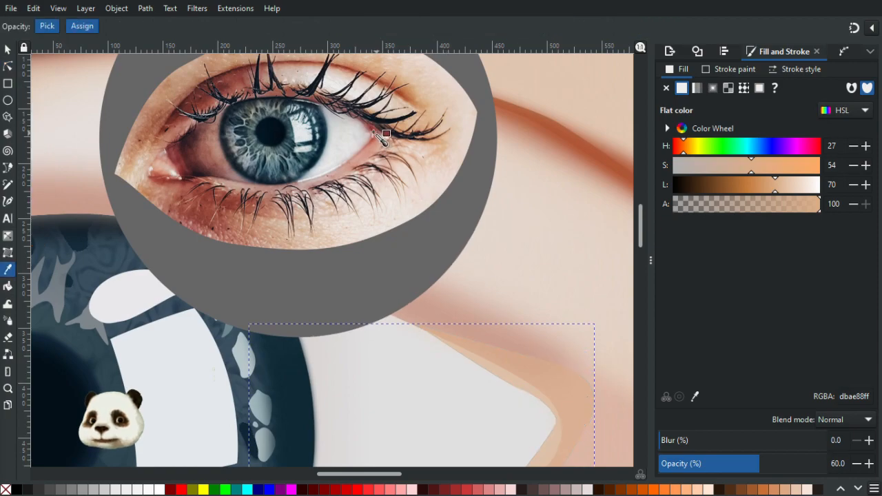
left_click(379, 136)
scroll(488, 248, "down", 3)
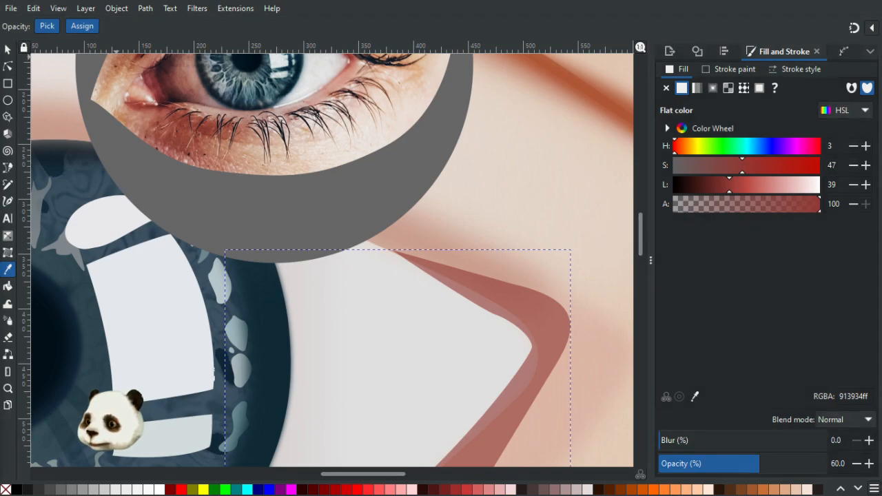
left_click(127, 237)
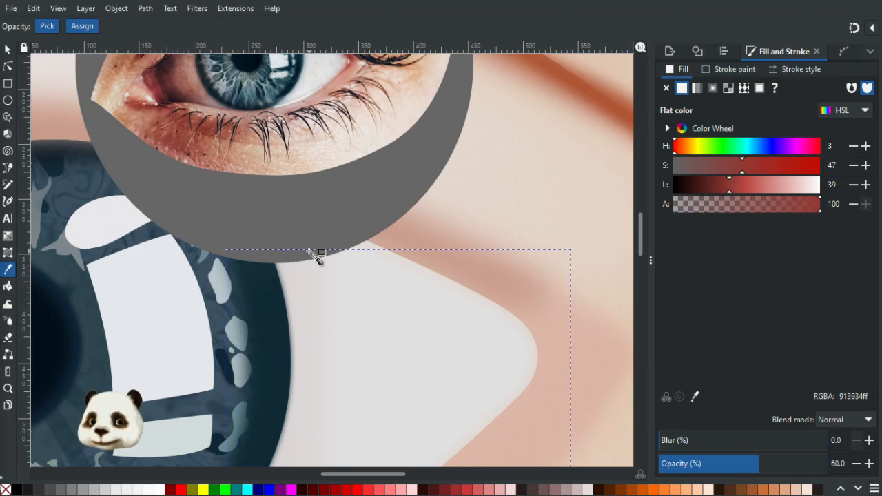
key("ctrl+z")
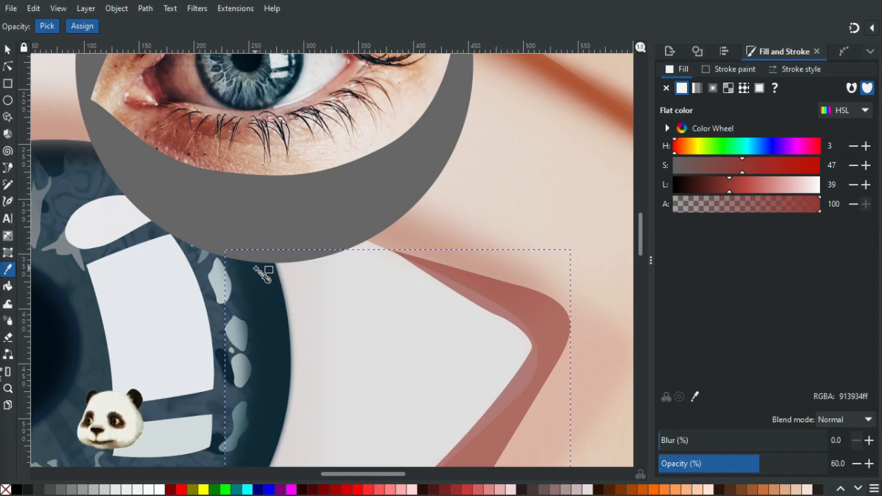
left_click(524, 315)
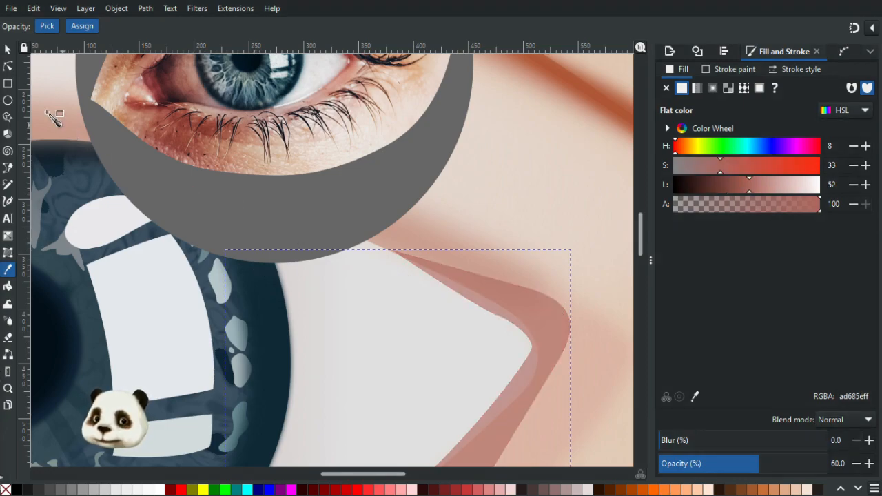
Step: Lower the corner shape in the stacking order so it lies behind the eyelid skin but above the eye white
left_click(8, 50)
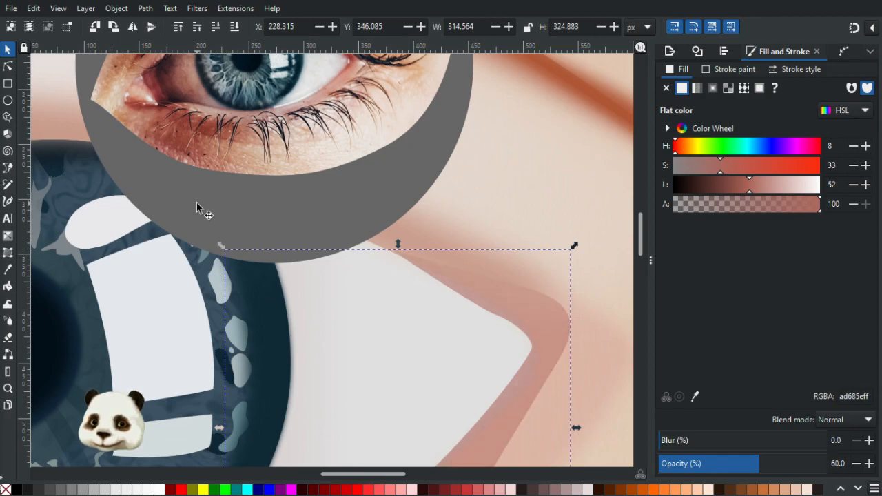
scroll(346, 293, "down", 3)
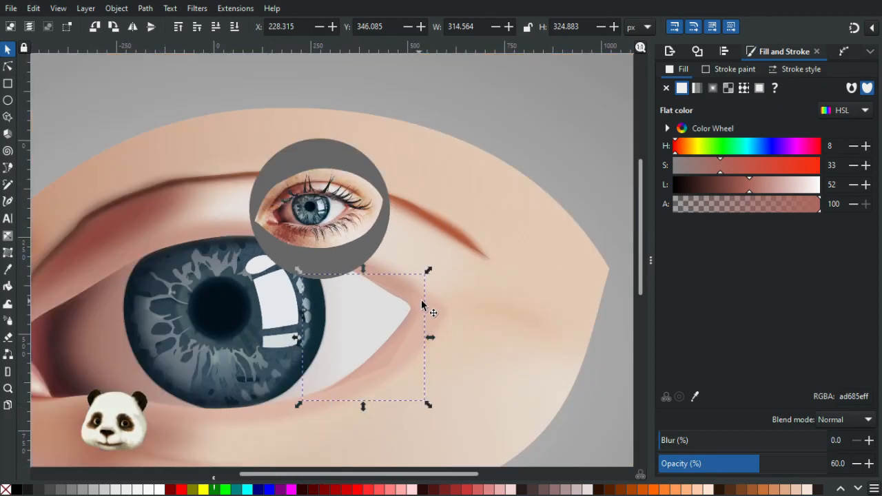
scroll(422, 305, "up", 2)
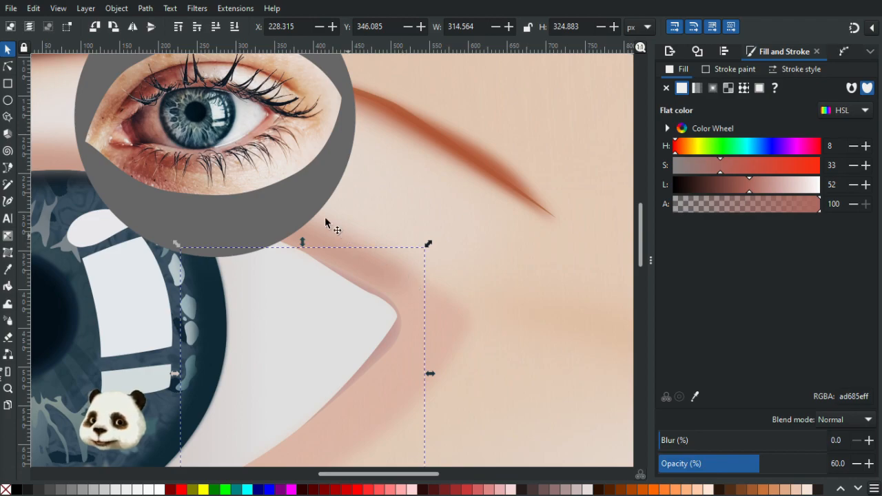
Step: Fill the corner shape with red 9a483f sampled from the photo's outer eye corner, at 100% opacity and 10% blur
key("d")
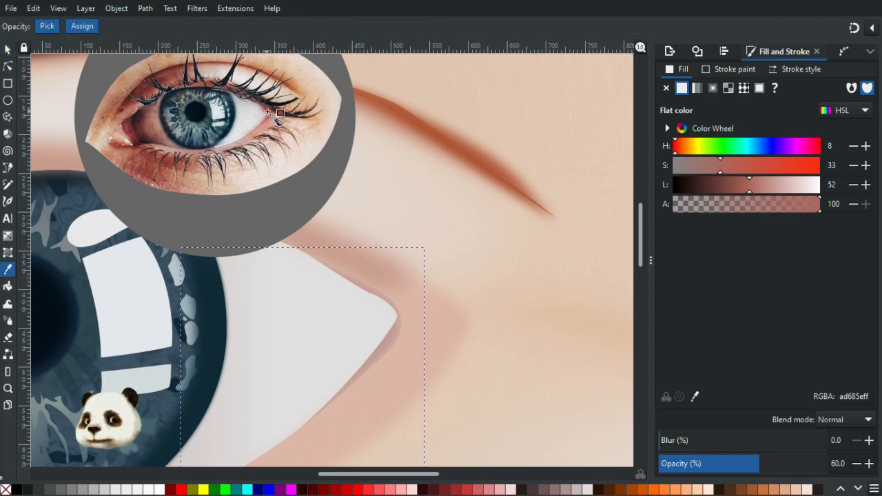
left_click(269, 111)
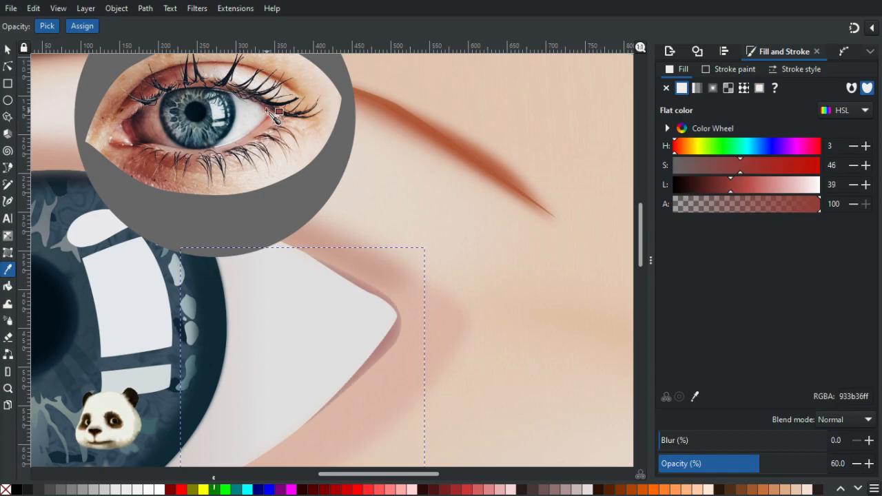
left_click_drag(781, 463, 830, 465)
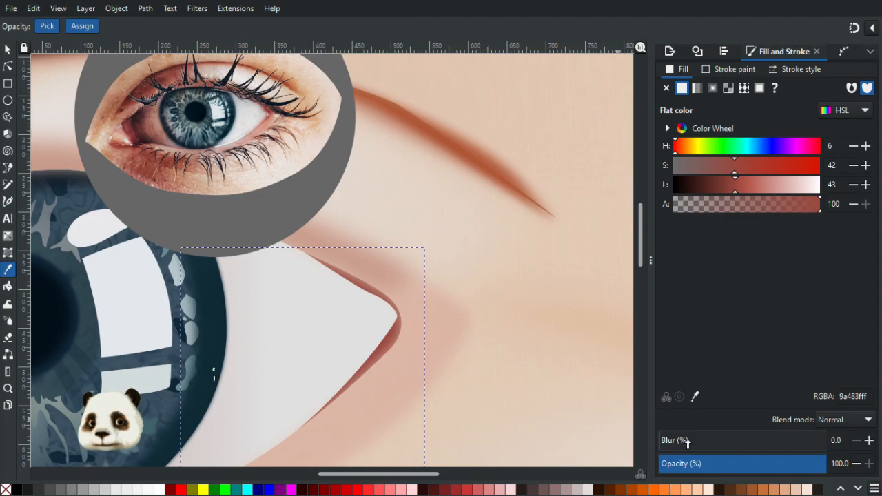
left_click_drag(687, 443, 701, 443)
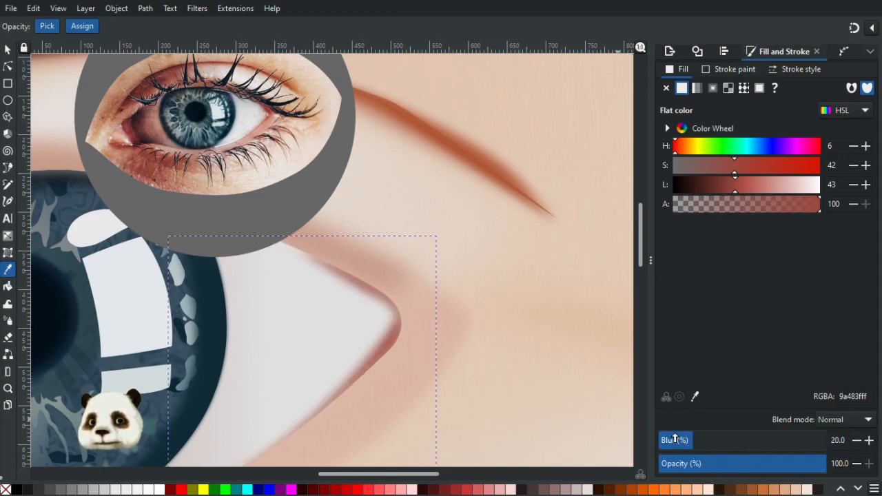
left_click(676, 440)
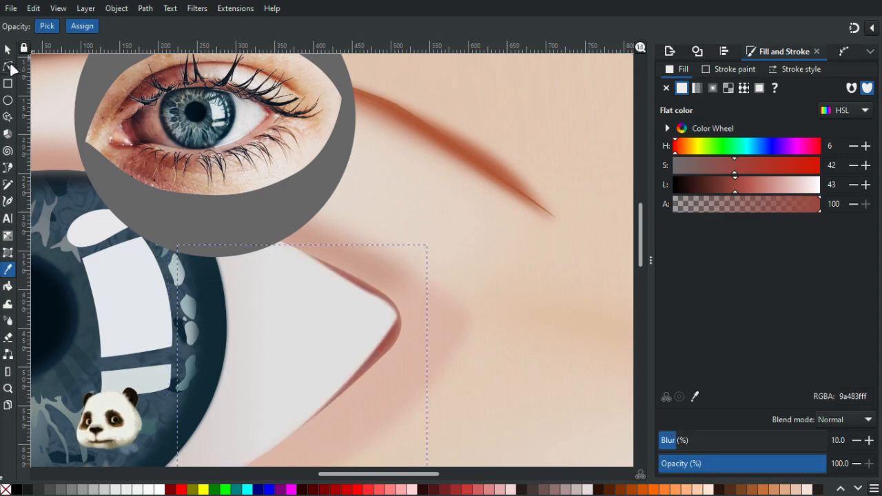
Step: Move the shape's inner node at the eye corner to about X 510, Y 442 px and reshape the adjoining lower edge
left_click(8, 66)
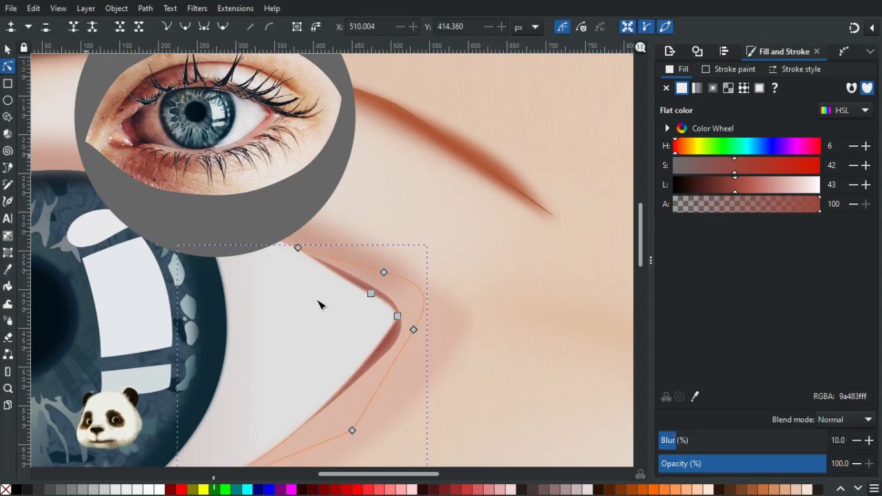
left_click(398, 317)
left_click_drag(399, 322, 399, 323)
left_click_drag(336, 378, 390, 339)
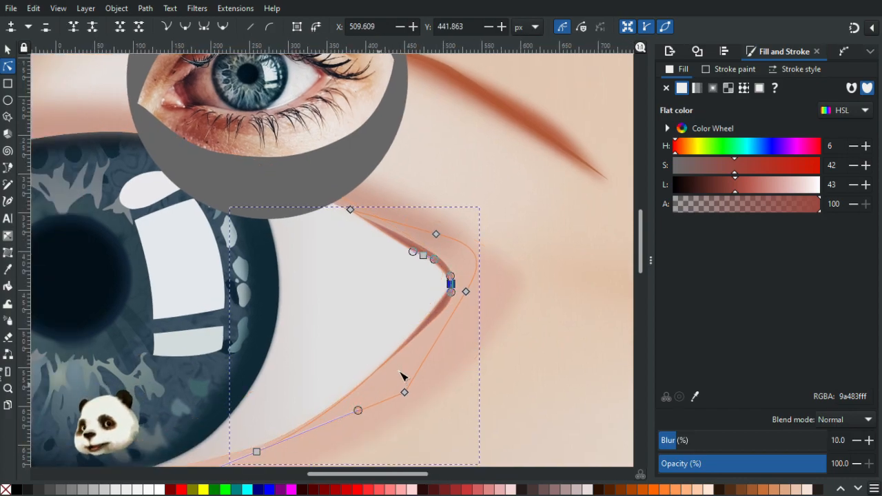
mouse_move(394, 357)
left_mouse_down()
mouse_move(378, 369)
mouse_move(404, 347)
left_mouse_up()
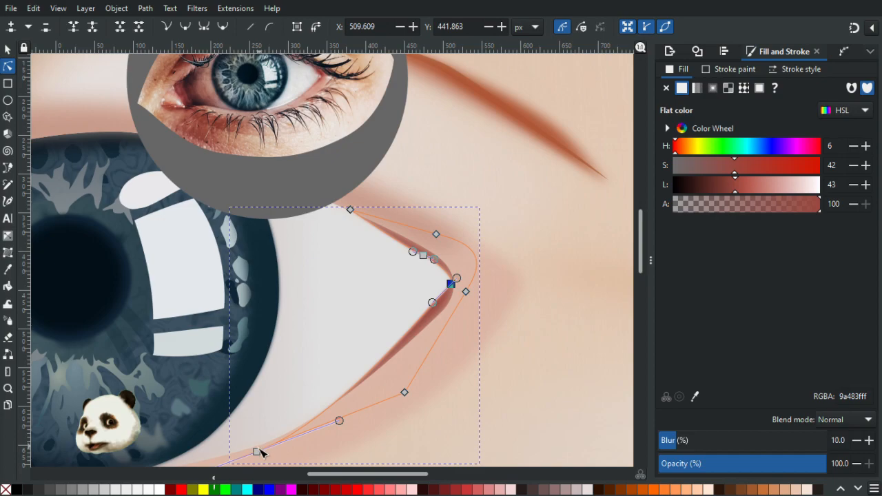
Step: Adjust the handles of the shape's lower-end node so the thin red edge follows the lower eyelid into the outer corner
left_click_drag(288, 441, 417, 325)
scroll(387, 338, "up", 1)
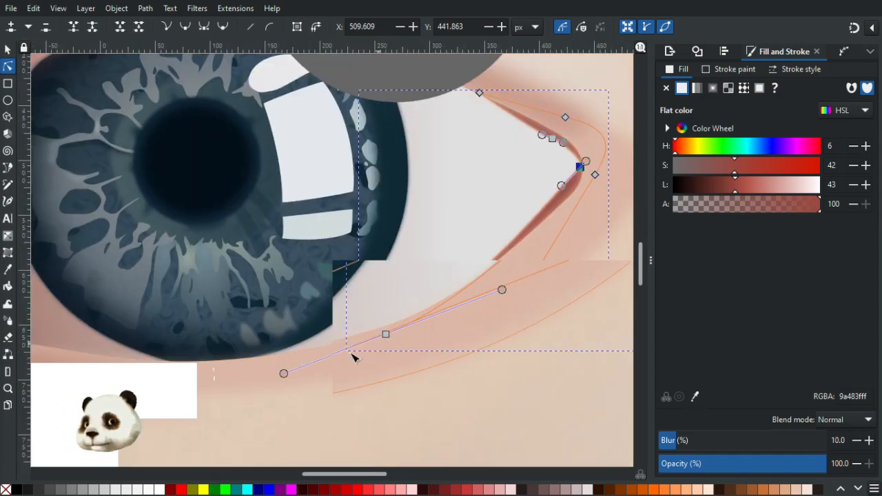
left_click(386, 336, "ctrl")
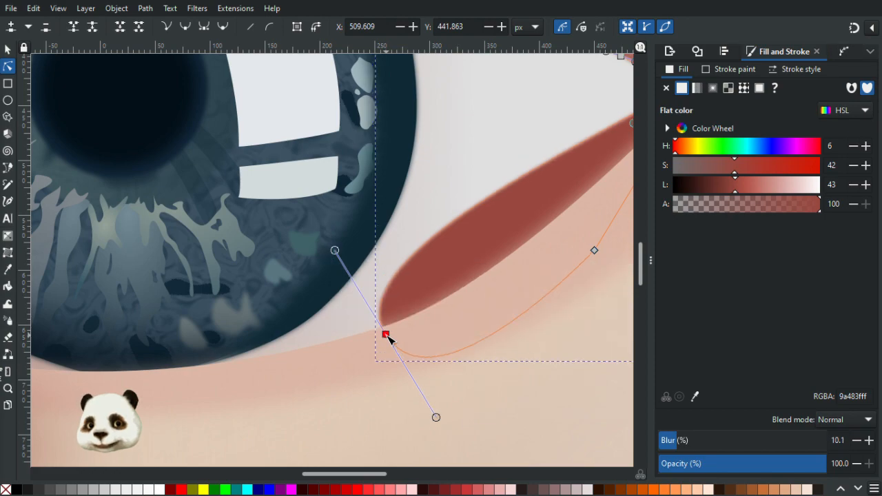
mouse_move(335, 251)
left_mouse_down()
mouse_move(480, 253)
mouse_move(577, 197)
mouse_move(608, 194)
mouse_move(608, 205)
left_mouse_up()
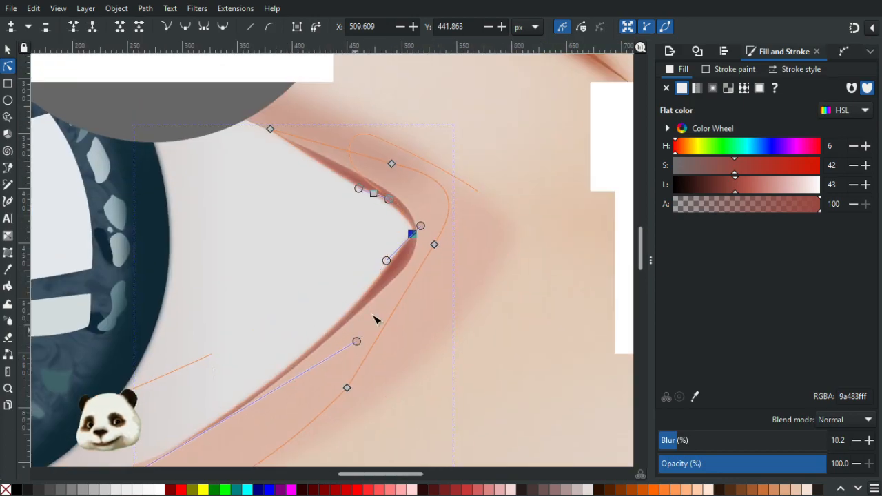
mouse_move(374, 319)
left_mouse_down()
mouse_move(404, 257)
mouse_move(390, 262)
mouse_move(415, 269)
mouse_move(414, 253)
mouse_move(479, 344)
left_mouse_up()
Step: Make the corner shape's red richer and darker by setting its saturation to 56 and lightness to 39
left_click_drag(744, 173, 758, 173)
left_click(732, 192)
scroll(418, 264, "up", 4)
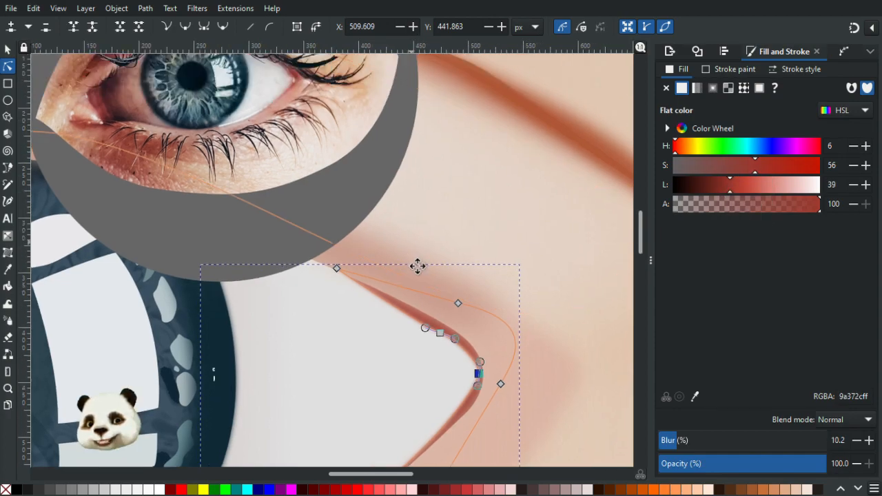
Step: Soften the red corner shape by setting its blur to 15%, and deselect it
scroll(417, 271, "down", 4, "ctrl")
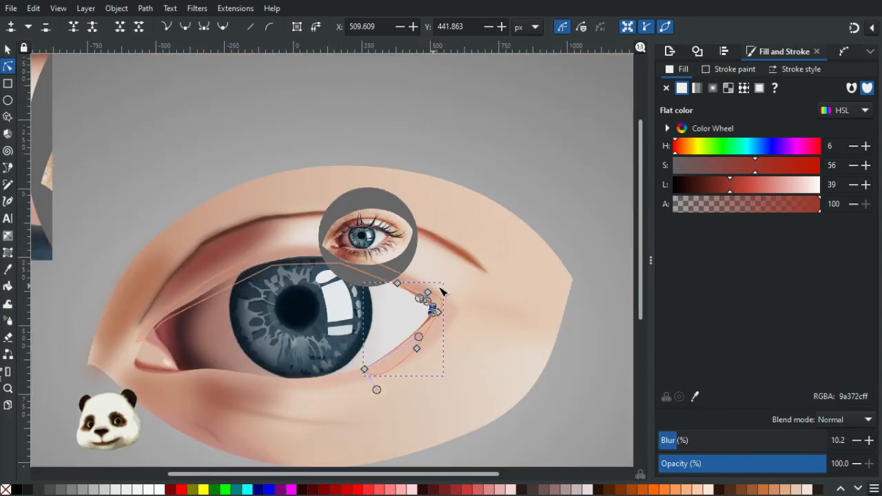
left_click(871, 441)
left_click(871, 441)
left_click(871, 441)
left_click_drag(849, 439, 808, 436)
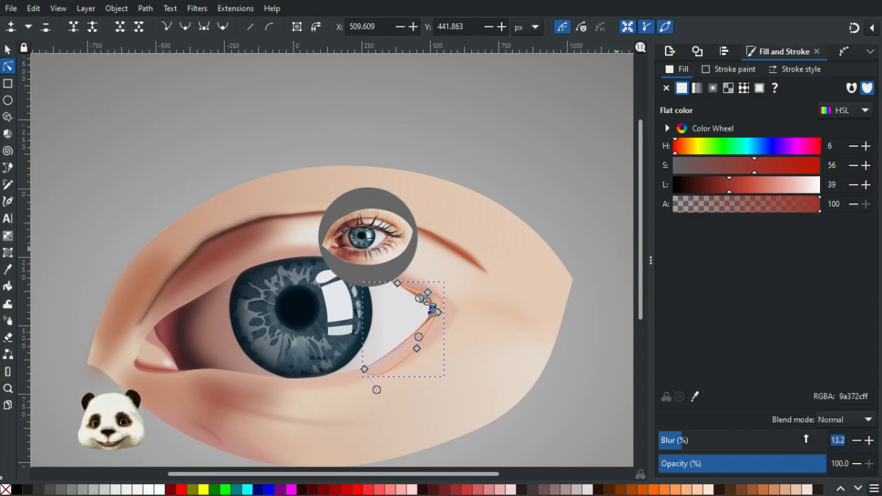
type("15")
key("Return")
left_click(8, 50)
left_click(180, 149)
Step: Move the red corner shape's inner node at the eye corner to about X 506, Y 443 px
scroll(380, 194, "down", 3)
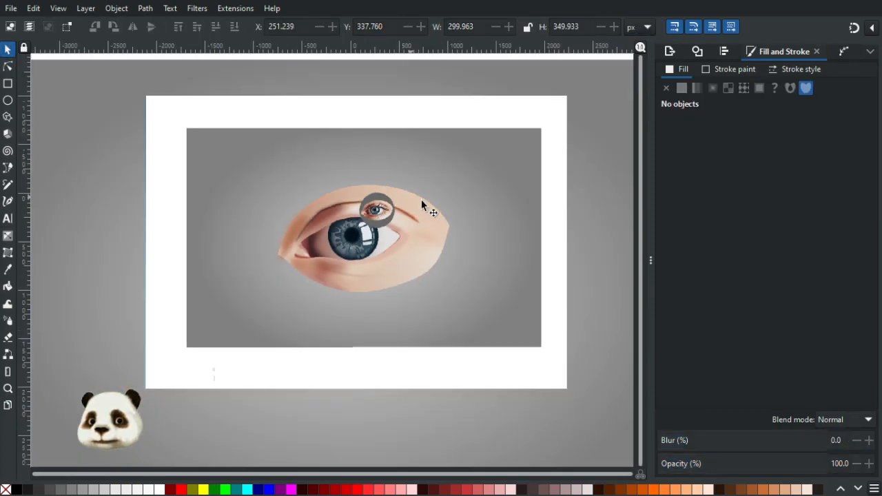
scroll(354, 194, "up", 3)
scroll(486, 246, "up", 3)
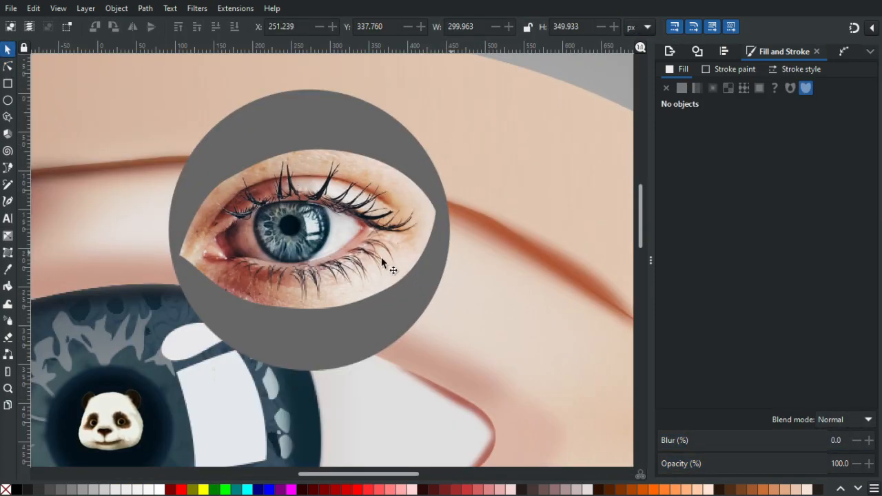
scroll(457, 251, "down", 1)
scroll(457, 252, "down", 4)
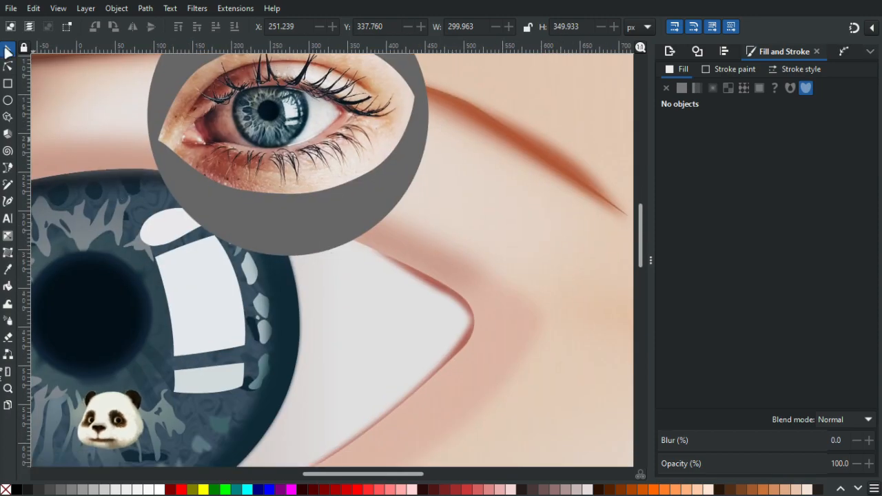
left_click(8, 66)
scroll(493, 296, "up", 5)
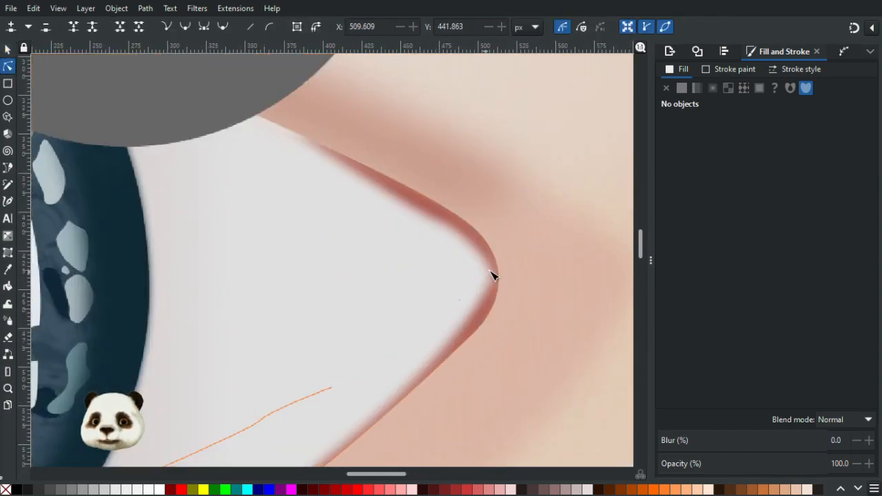
left_click(493, 277)
left_click(490, 278)
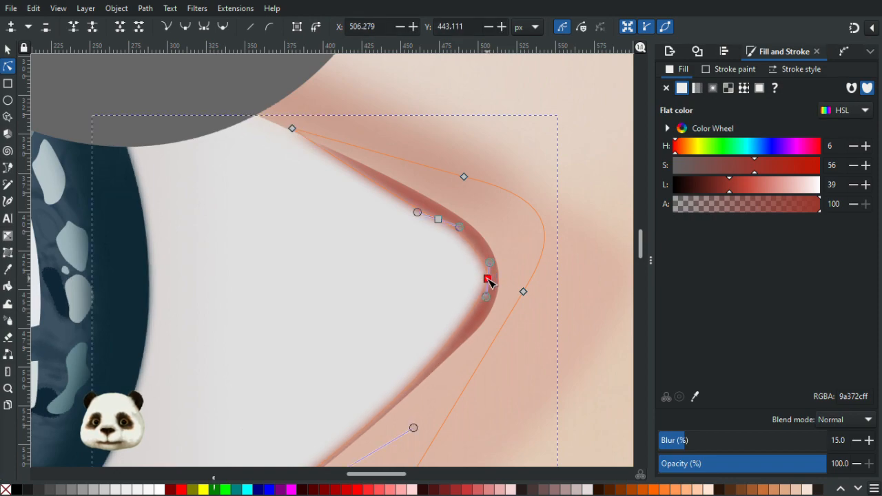
Step: Draw a small oval highlight on the red edge at the tip of the outer eye corner, filled white with 60% blur
scroll(522, 286, "down", 2)
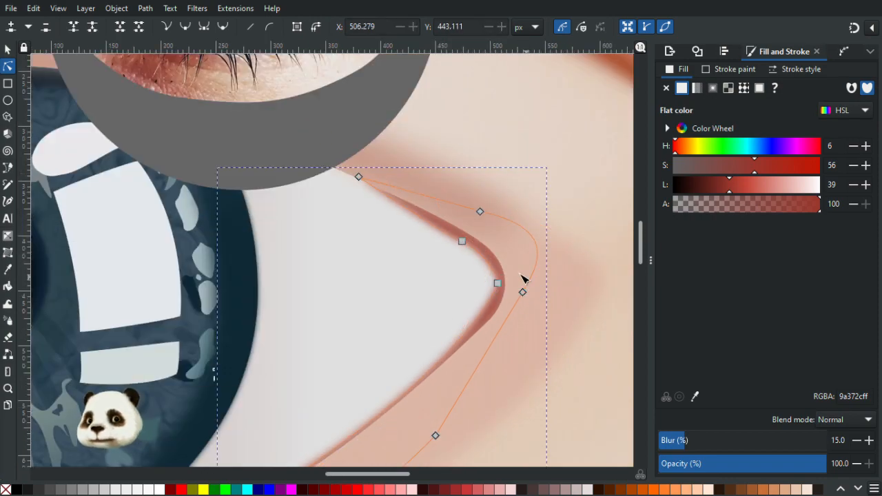
left_click(582, 261)
scroll(574, 275, "down", 3)
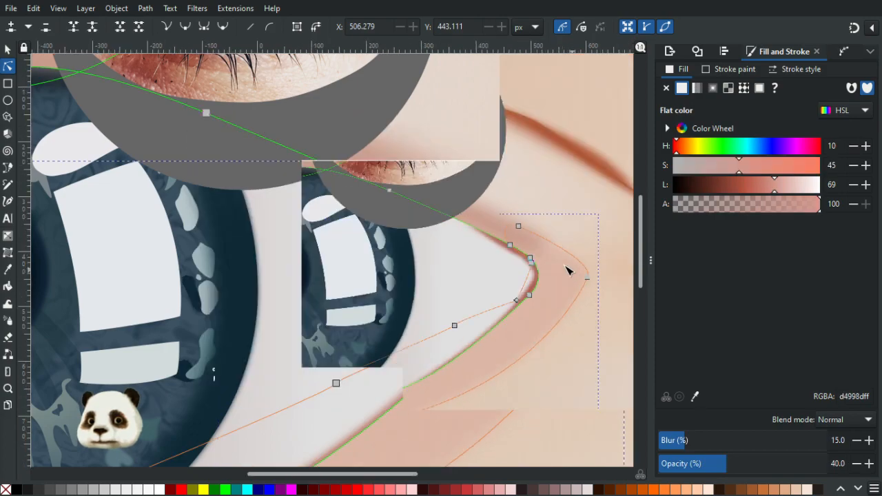
scroll(462, 207, "up", 3)
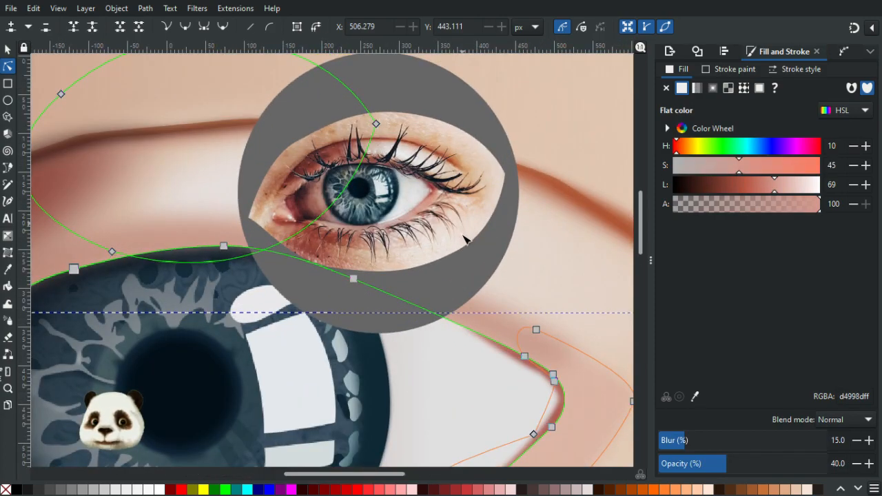
scroll(532, 384, "up", 3)
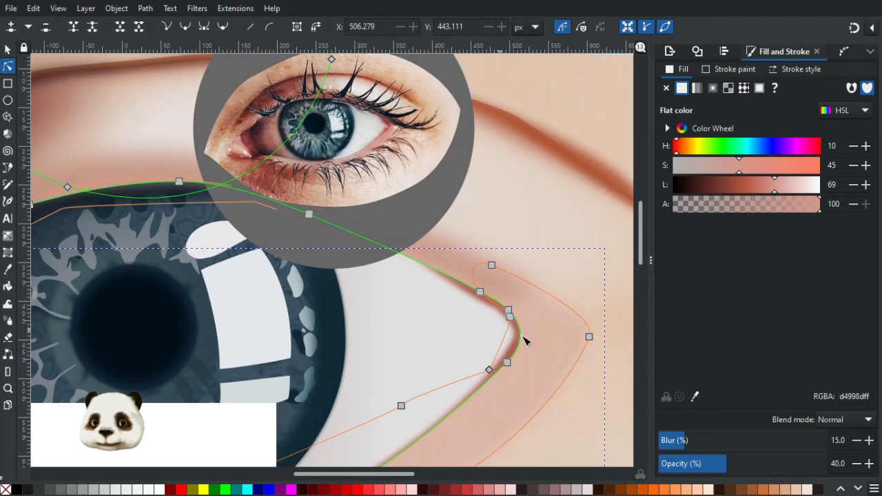
key("b")
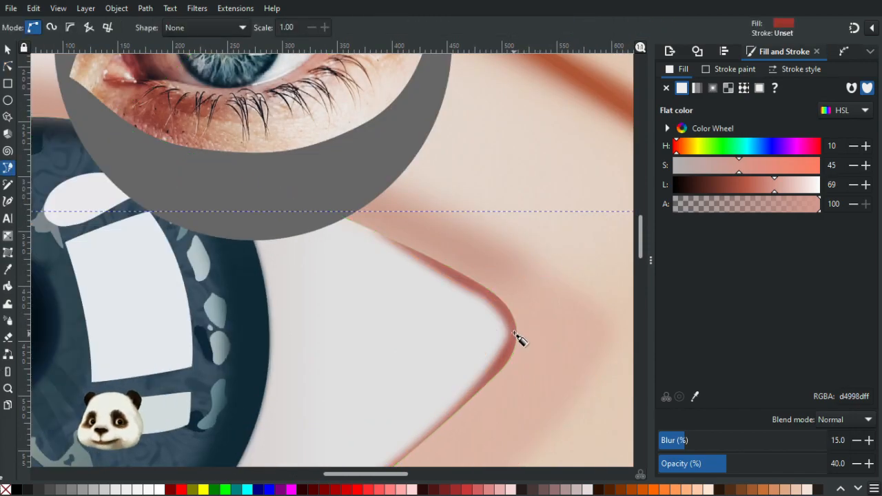
key("Escape")
left_click_drag(508, 345, 516, 341)
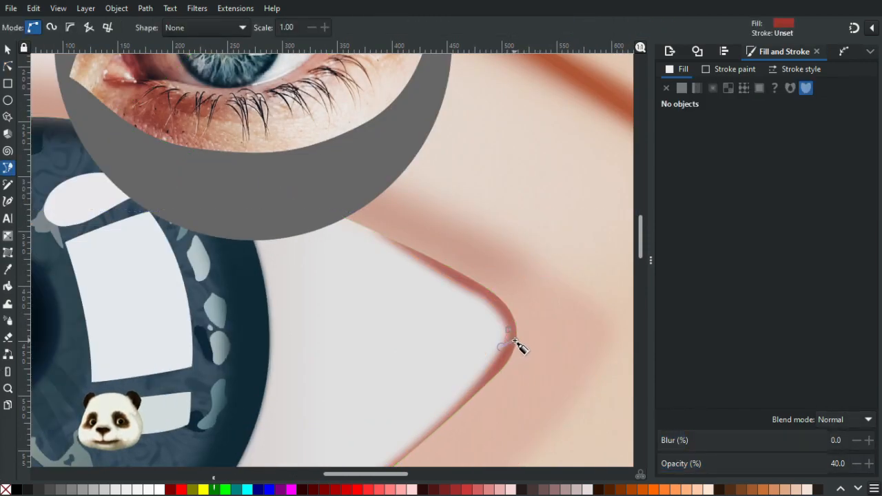
left_click(508, 337)
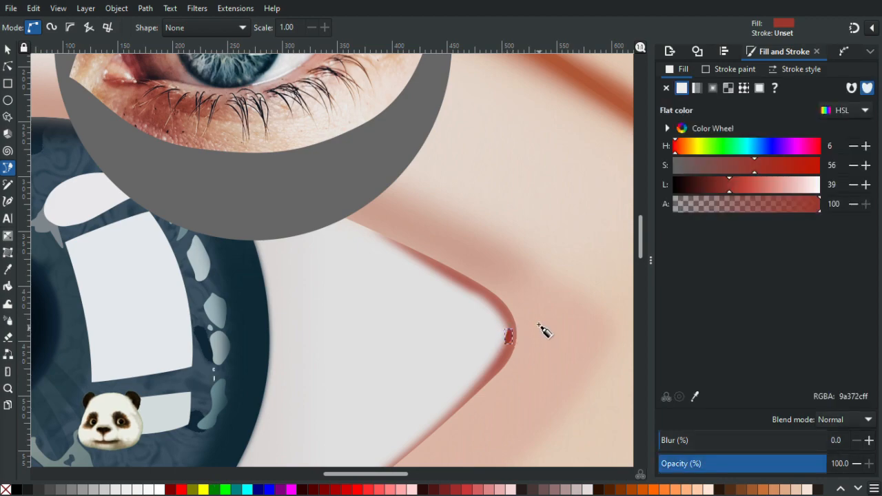
left_click(158, 488)
left_click_drag(713, 441, 763, 440)
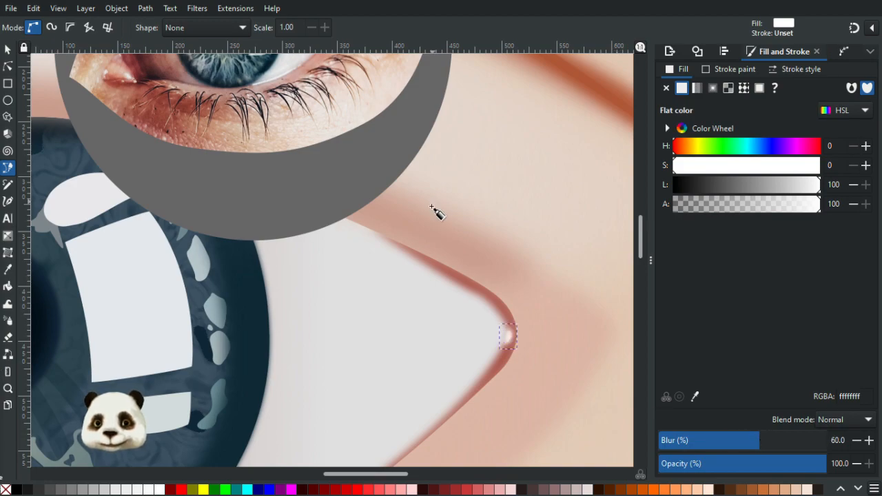
Step: Recolour the corner highlight with pale pink dcc6c1 sampled from the photo's outer eye corner
left_click_drag(434, 209, 454, 368)
key("d")
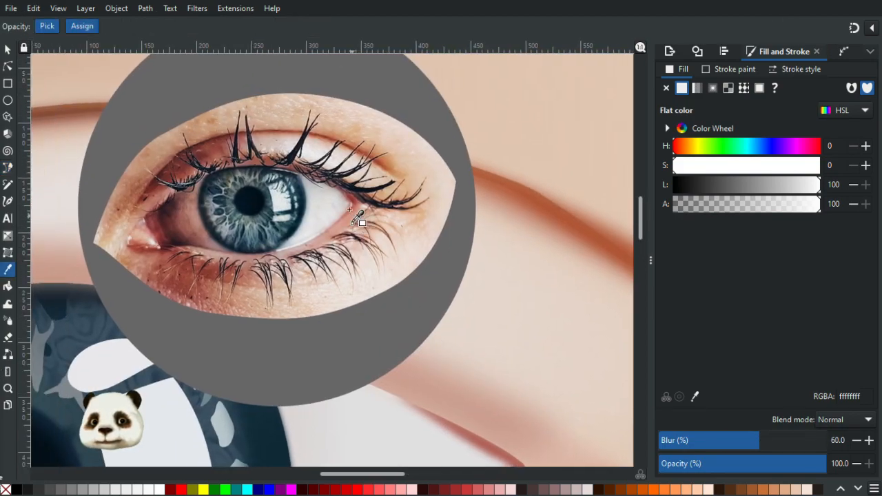
scroll(359, 210, "up", 4)
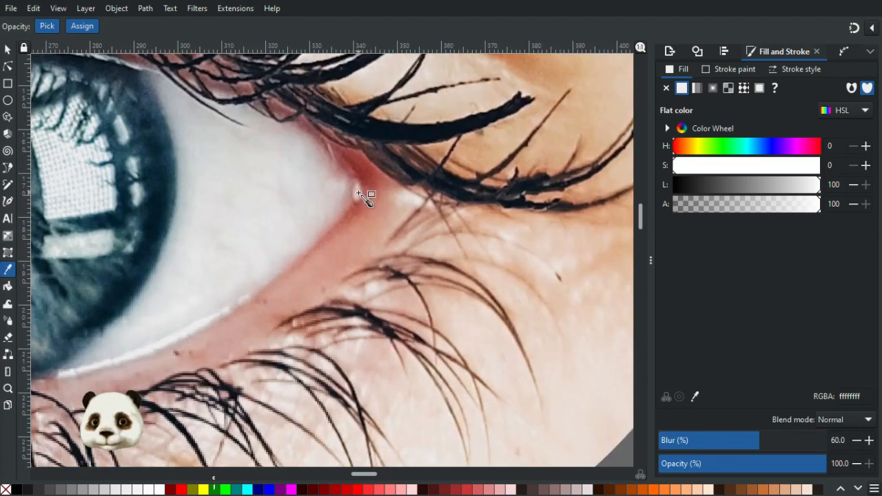
left_click(358, 194)
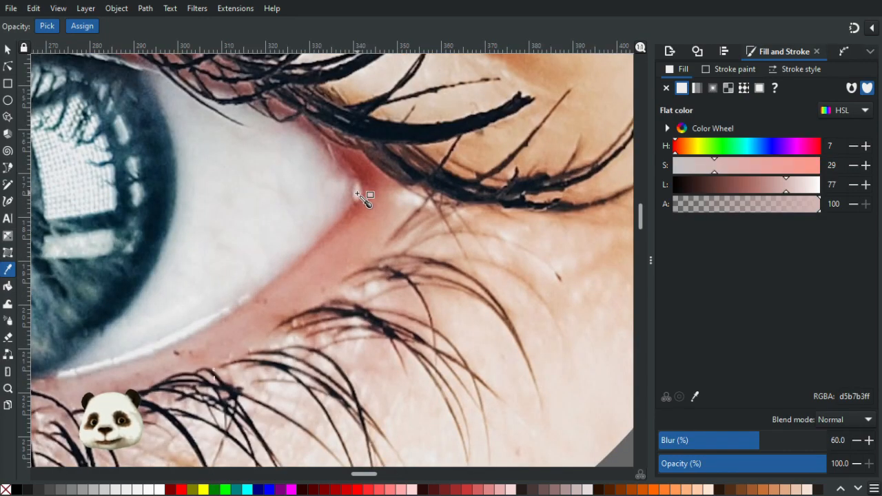
left_click(357, 194)
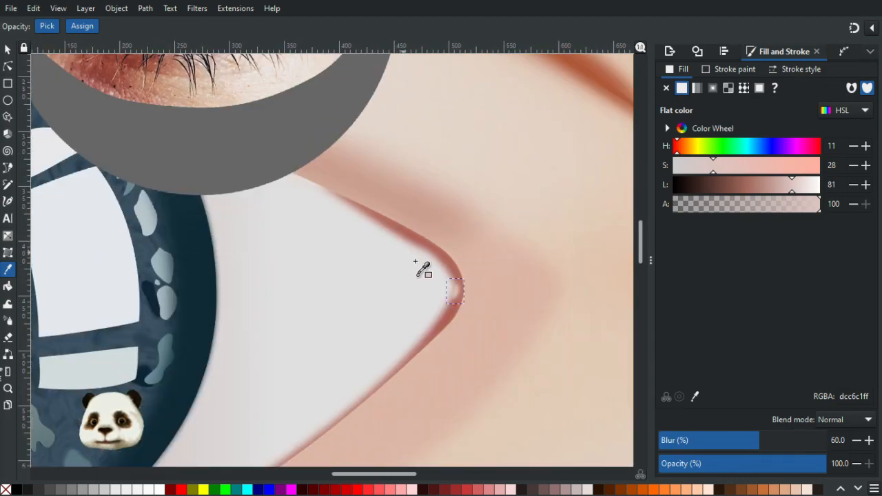
Step: Compare 40% and 60% blur on the corner highlight and settle on 40%
left_click(725, 439)
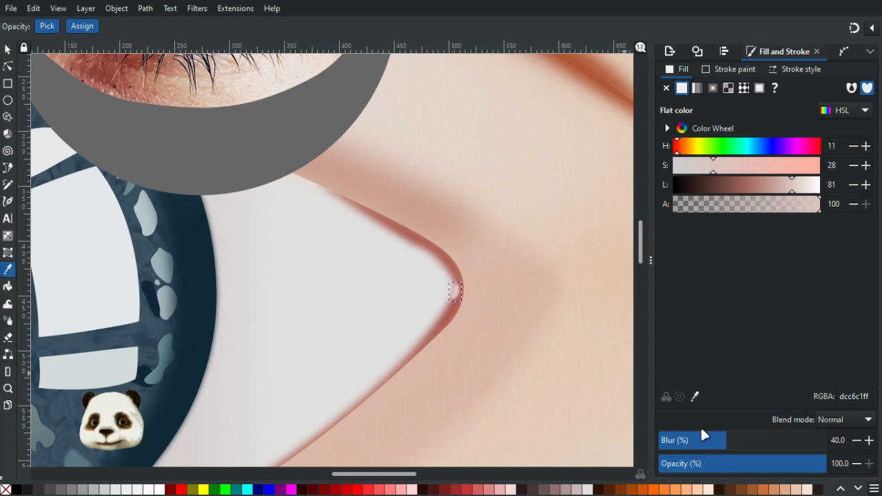
left_click(760, 439)
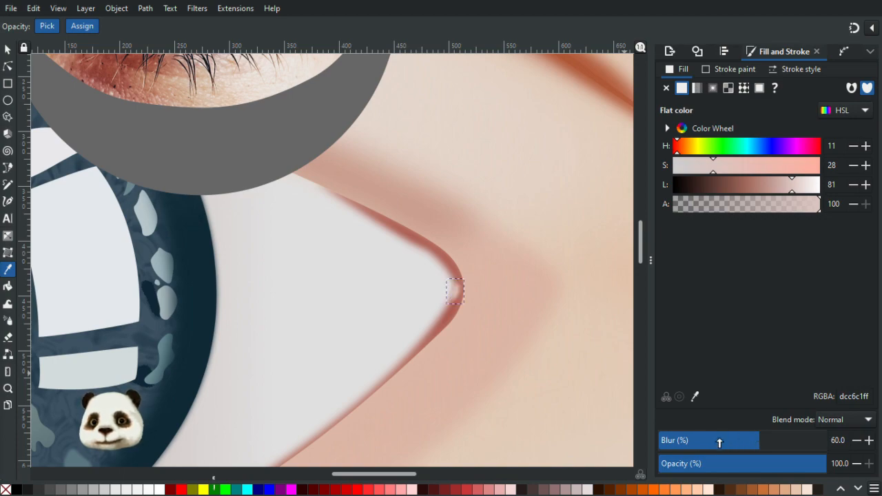
left_click(727, 443)
scroll(430, 355, "down", 4)
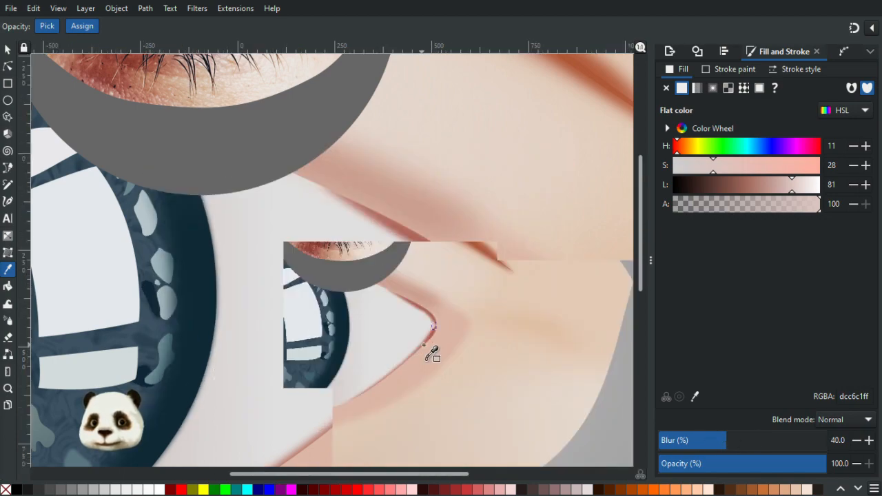
scroll(441, 358, "up", 2)
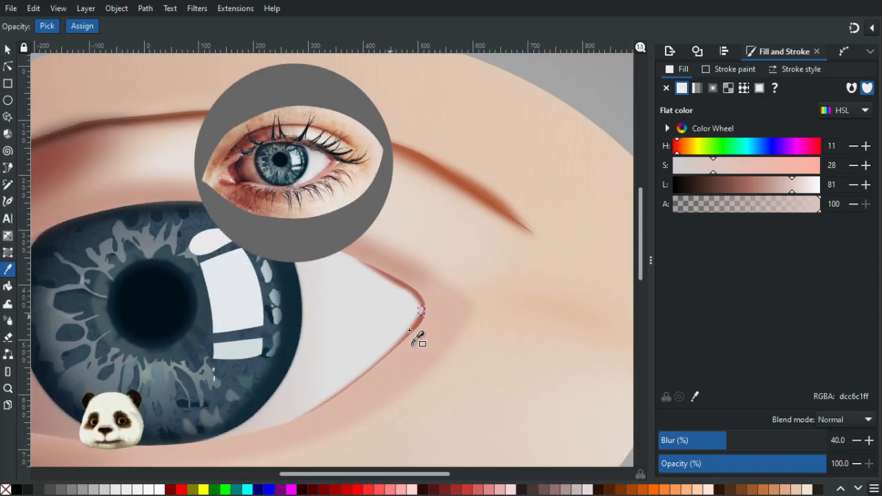
scroll(417, 338, "up", 3)
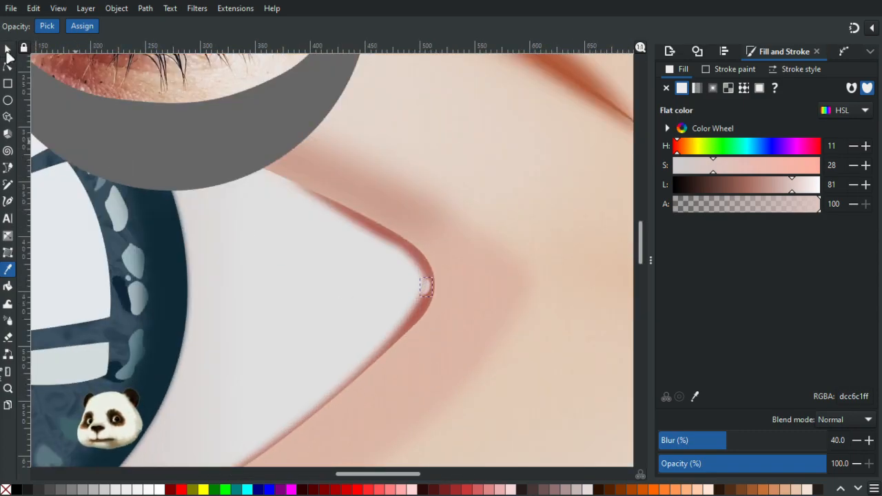
Step: Enlarge the corner highlight to about 23 by 37 px and nudge it to about X 495, Y 428 px
left_click(7, 52)
left_click_drag(434, 275, 440, 259)
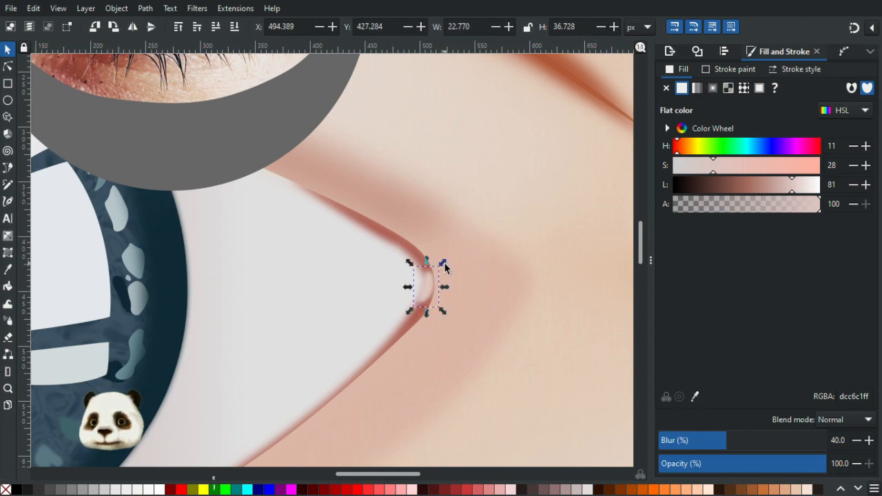
scroll(379, 274, "up", 6)
scroll(379, 274, "left", 4)
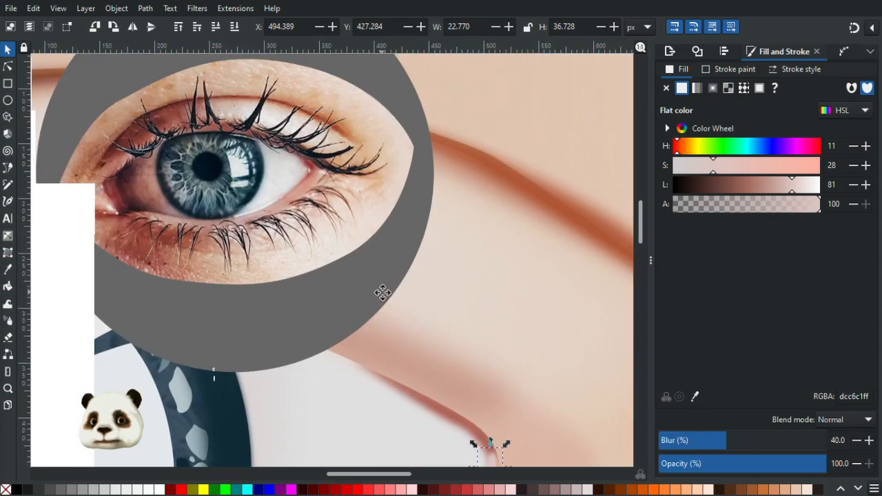
scroll(384, 291, "down", 2)
scroll(384, 292, "right", 2)
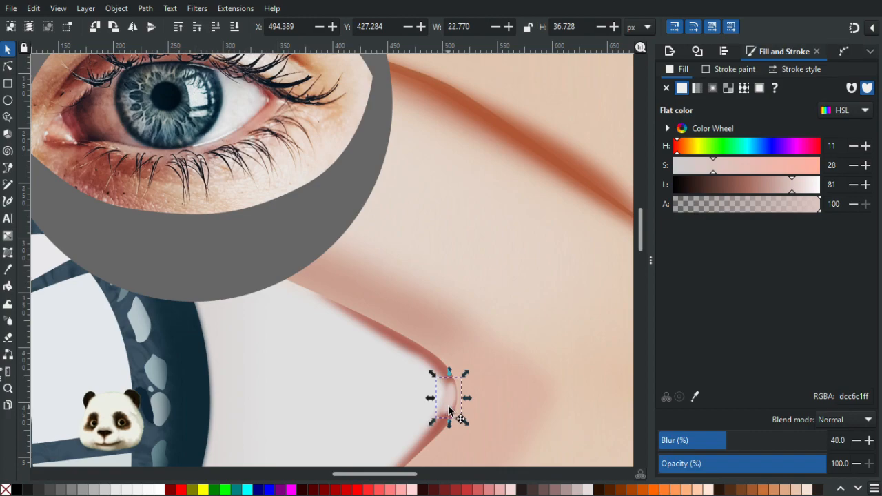
left_click_drag(450, 410, 449, 409)
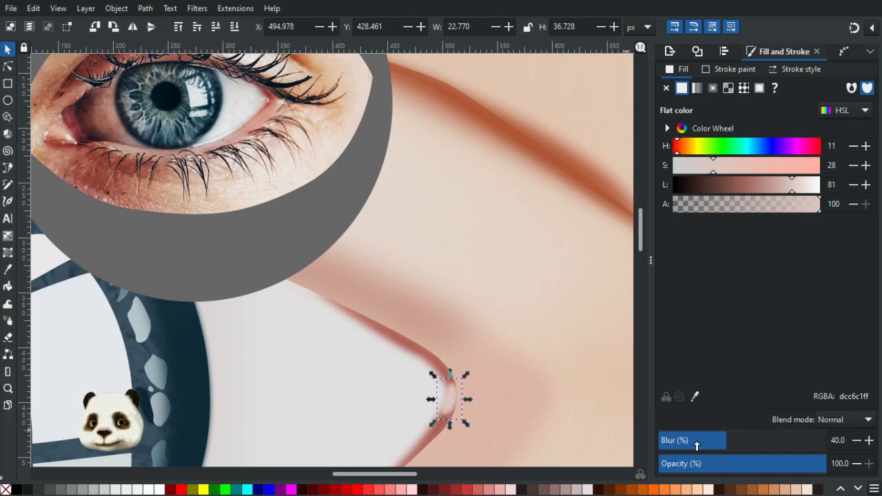
Step: Sharpen the corner highlight by setting its blur to 30%
left_click(710, 443)
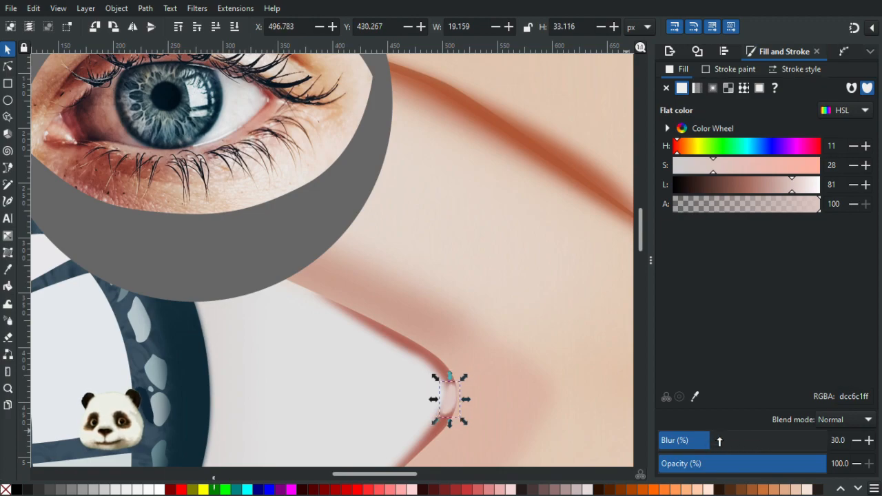
left_click(729, 442)
left_click(742, 443)
left_click(717, 442)
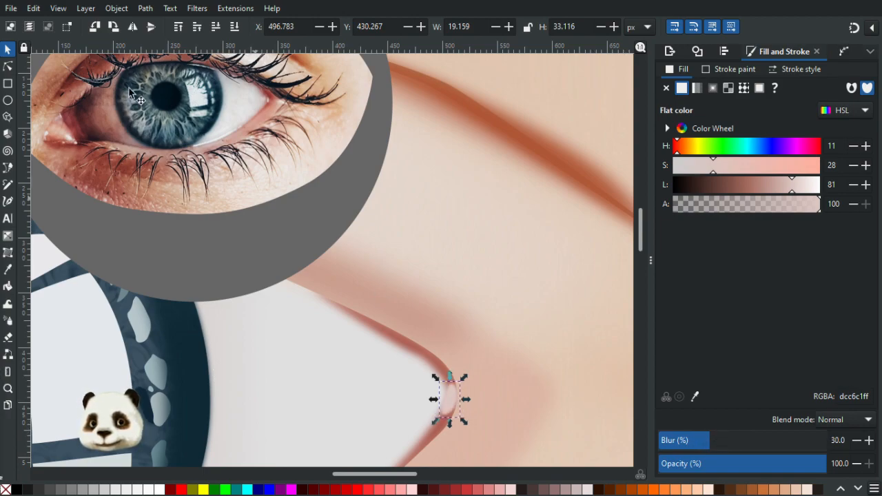
Step: Examine the outer corner against the whole eye and the reference photo, and reselect the small highlight
left_click(552, 269)
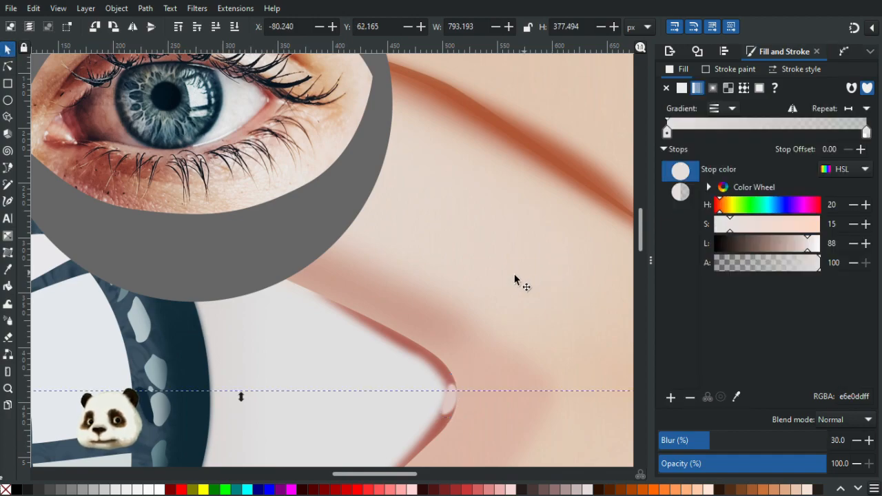
scroll(514, 276, "down", 3)
left_click(559, 119)
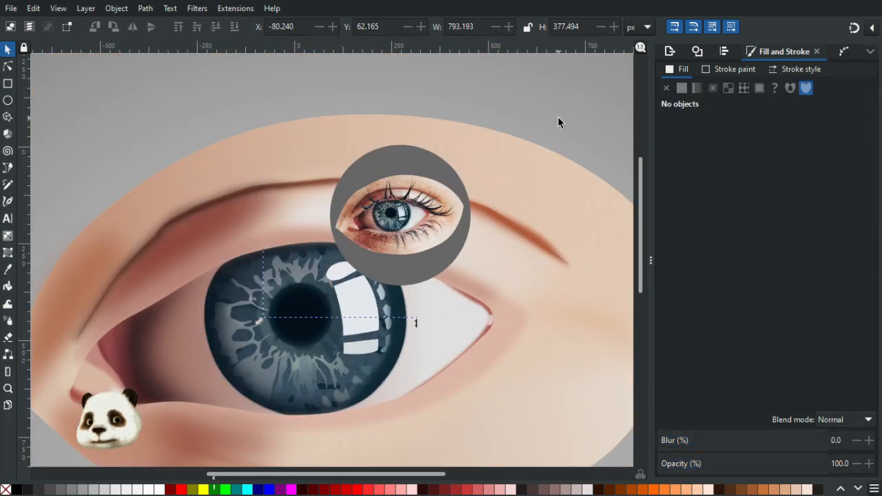
scroll(564, 135, "down", 2)
scroll(566, 152, "up", 1)
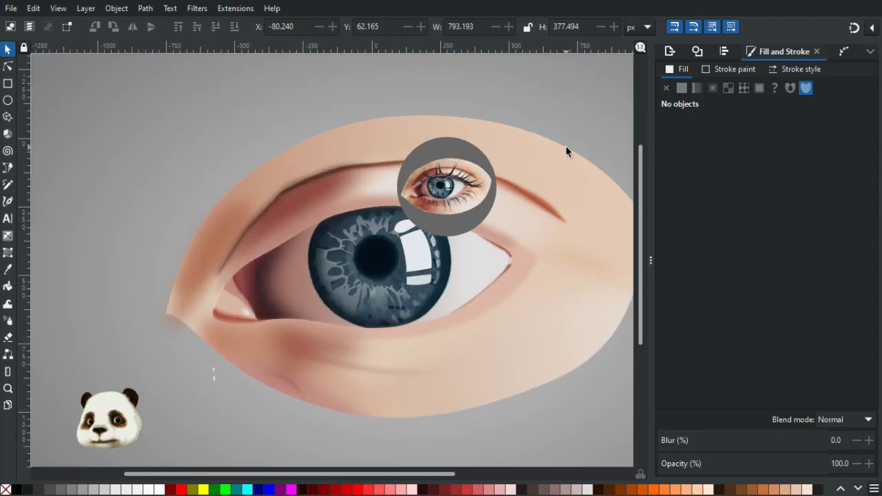
scroll(567, 150, "up", 3)
left_click_drag(508, 290, 554, 151)
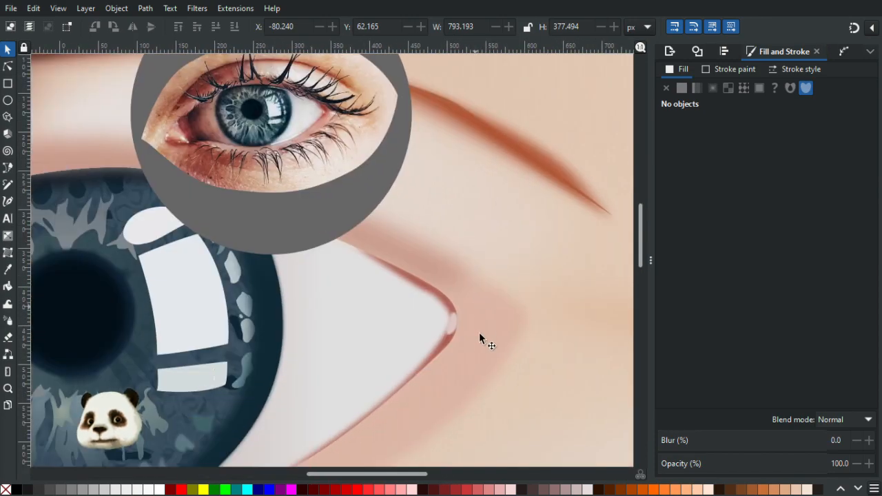
scroll(480, 333, "up", 1)
scroll(481, 333, "up", 1)
left_click(429, 317)
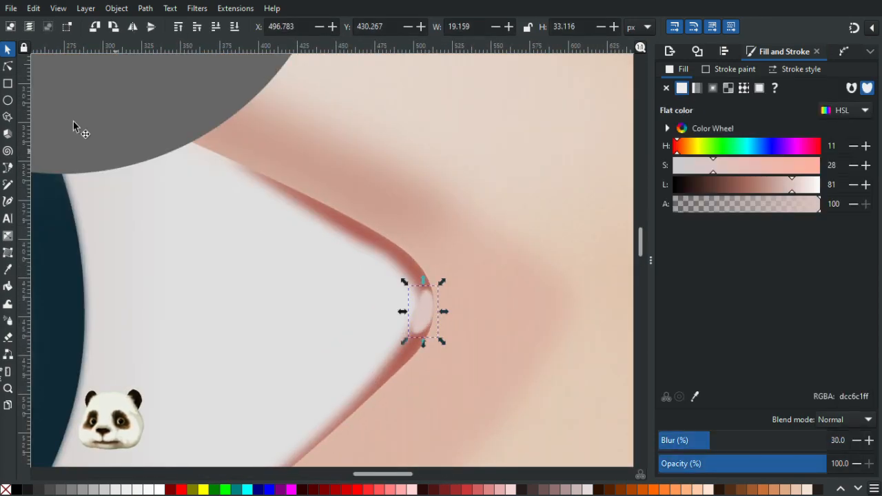
Step: Shorten the corner highlight by moving its top node to about X 505.6, Y 439 px and its bottom node to about X 506.8, Y 458 px
left_click(7, 66)
left_click_drag(423, 290, 422, 299)
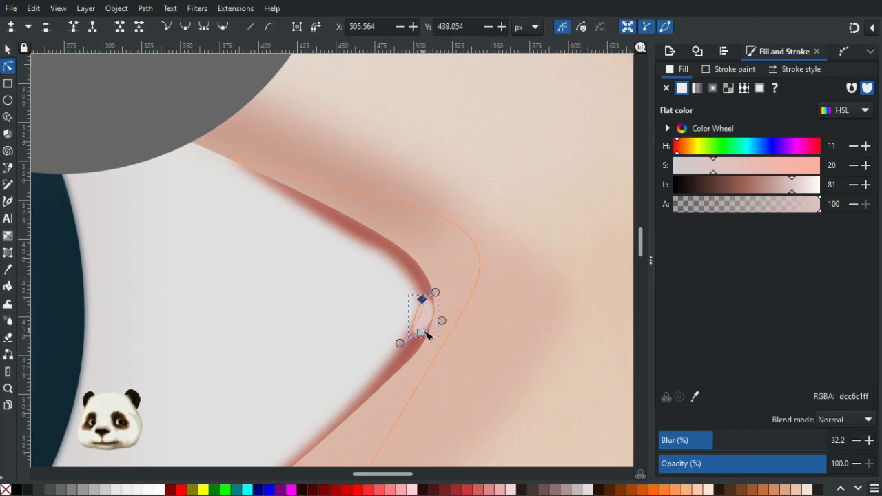
left_click_drag(422, 334, 424, 316)
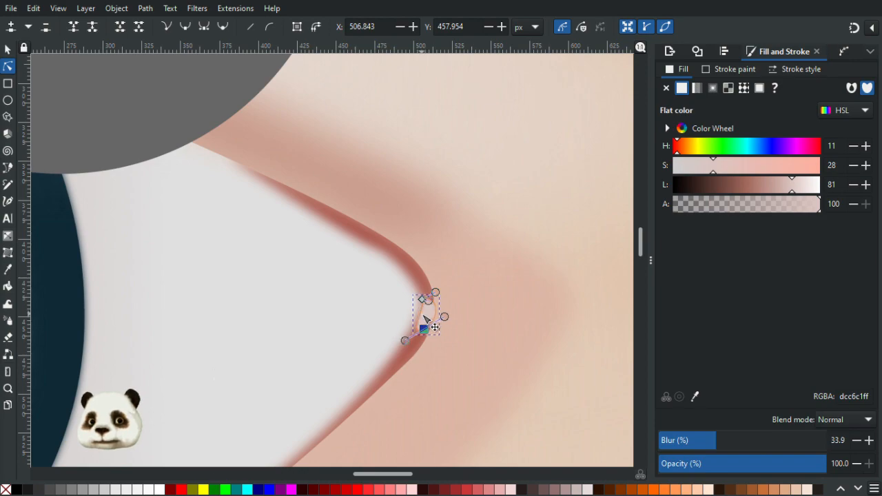
Step: Examine the reshaped corner highlight and the red edge against the whole eye and the reference photo
scroll(427, 320, "down", 3)
left_click(542, 266)
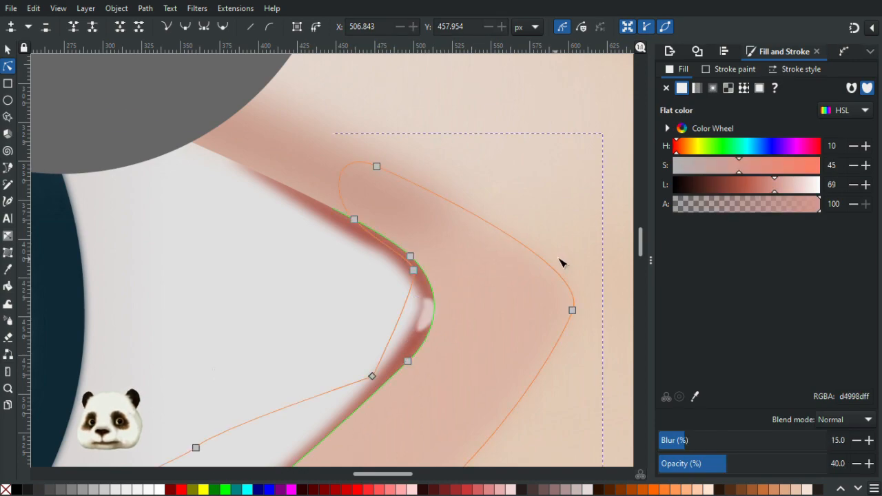
scroll(561, 262, "down", 3)
left_click(572, 161)
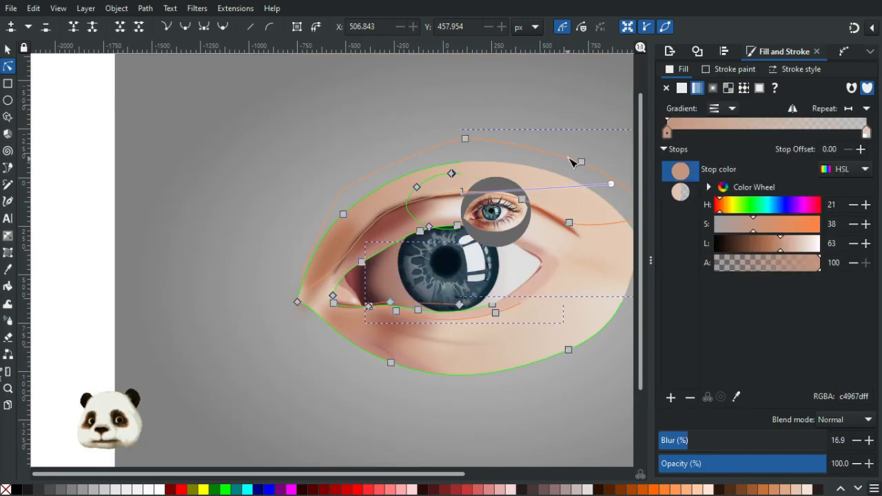
key("Escape")
scroll(596, 162, "up", 4)
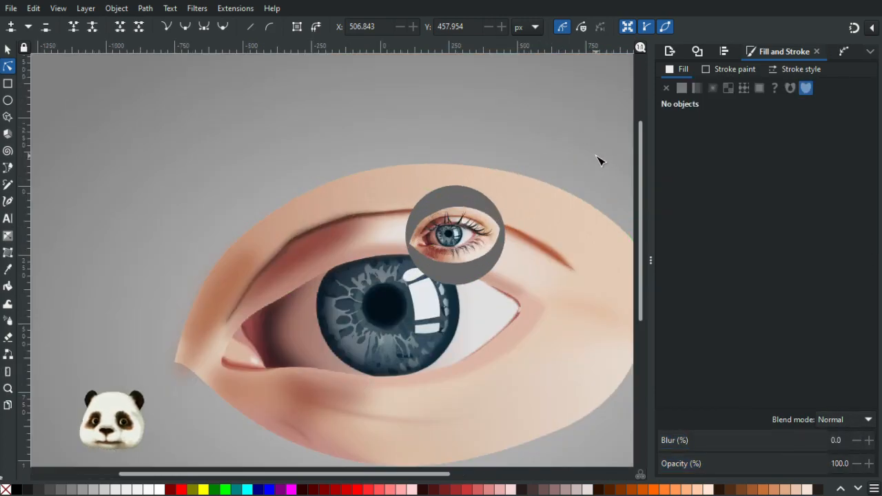
scroll(558, 386, "up", 2)
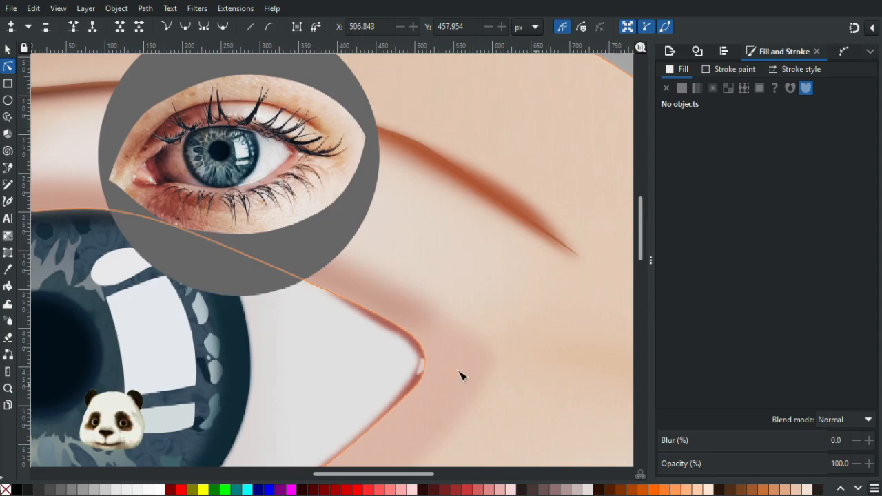
left_click(420, 358)
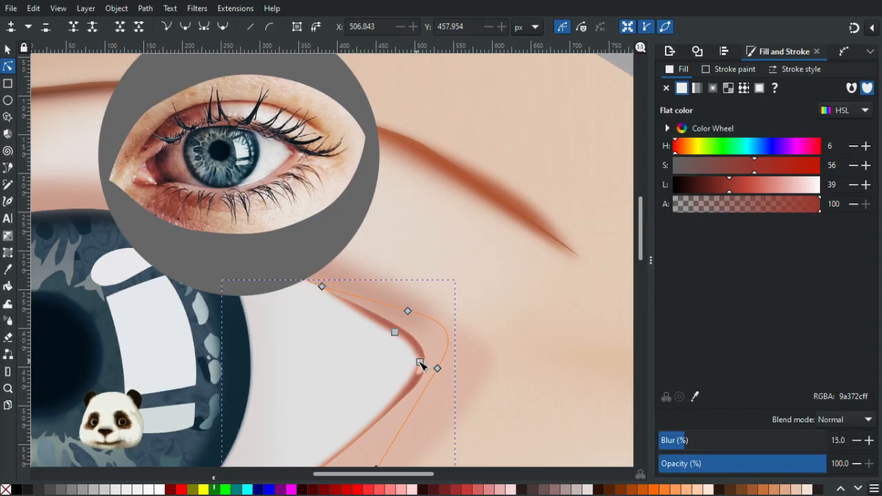
left_click(418, 363)
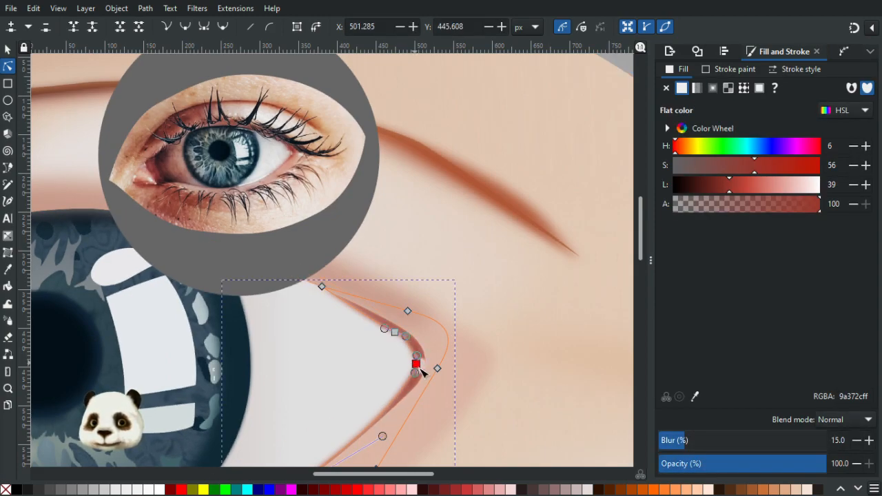
key("s")
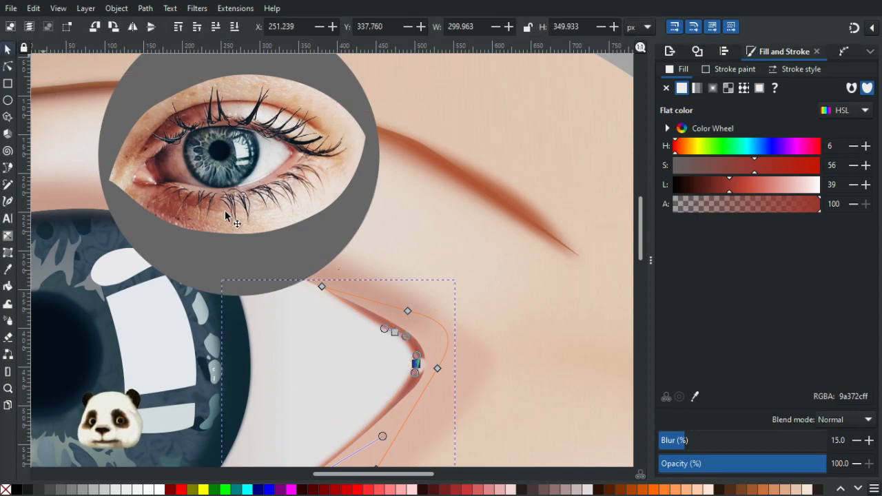
left_click(421, 365)
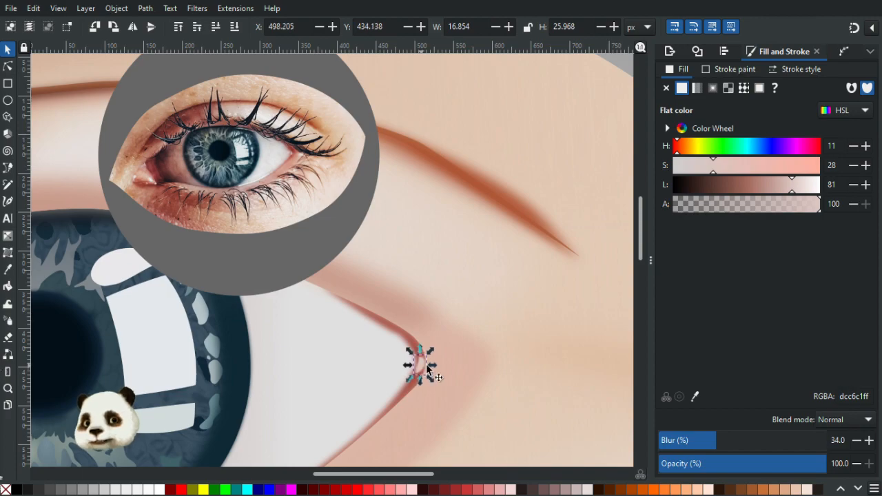
left_click(458, 318)
scroll(453, 348, "down", 4)
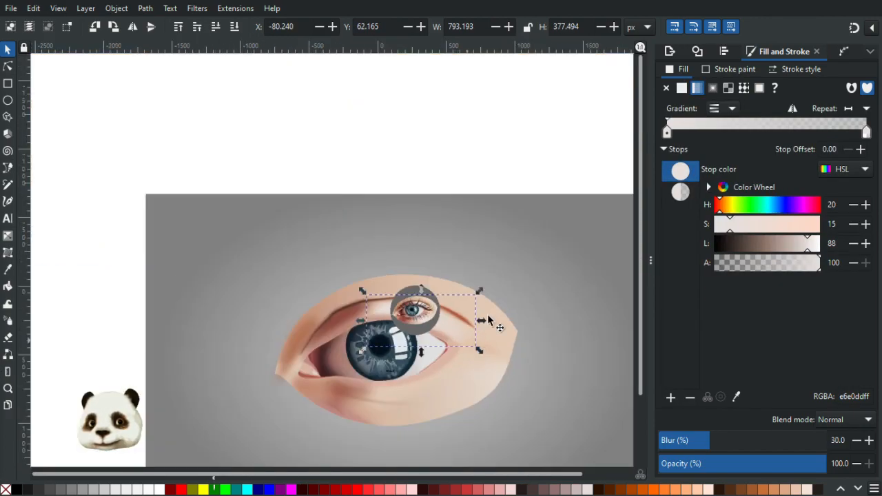
left_click(527, 157)
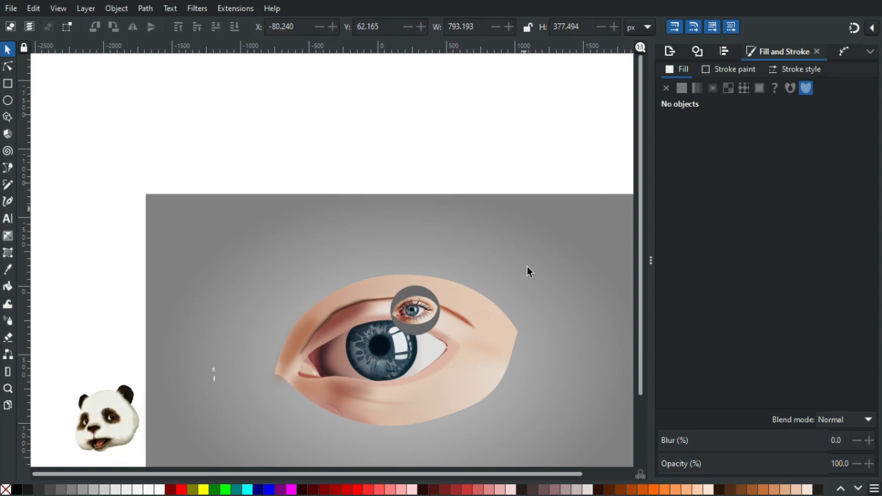
scroll(510, 414, "up", 1)
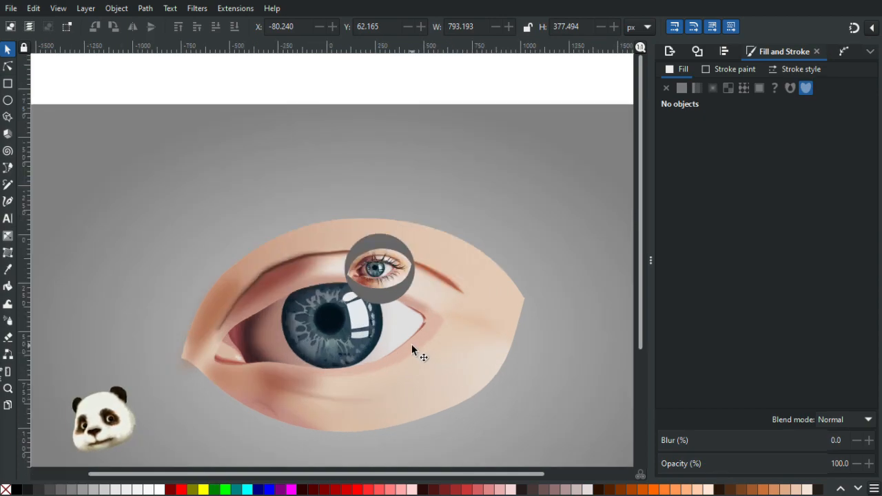
scroll(412, 350, "up", 1)
scroll(431, 343, "up", 2)
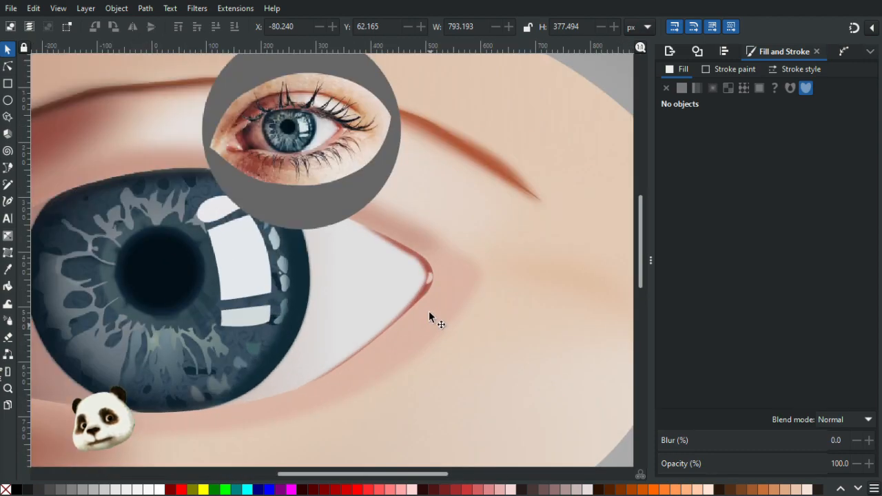
scroll(429, 306, "up", 1)
scroll(406, 304, "up", 1)
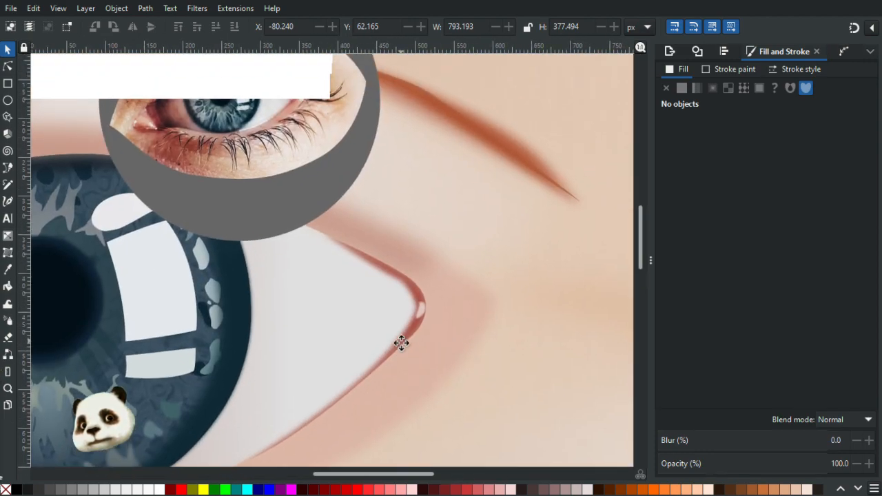
Step: Lighten the red edge shape at the outer eye corner by setting its fill lightness to 45
left_click(413, 292)
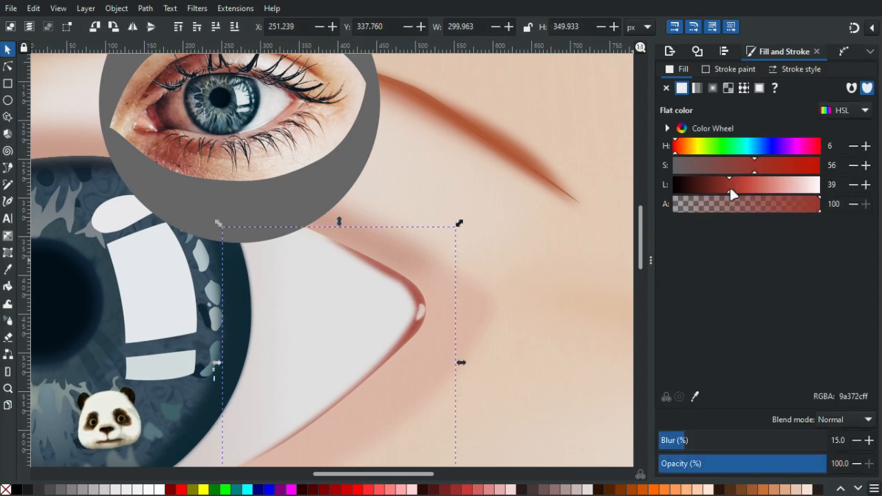
left_click_drag(730, 189, 740, 190)
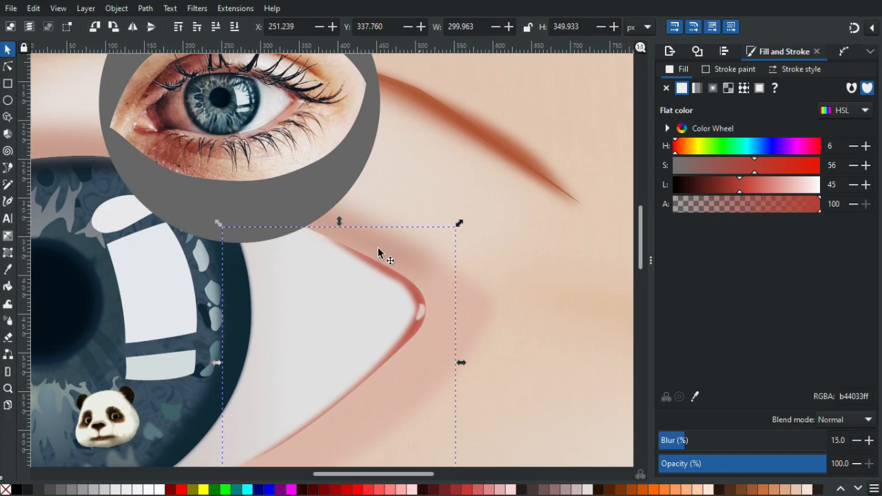
scroll(496, 260, "left", 8)
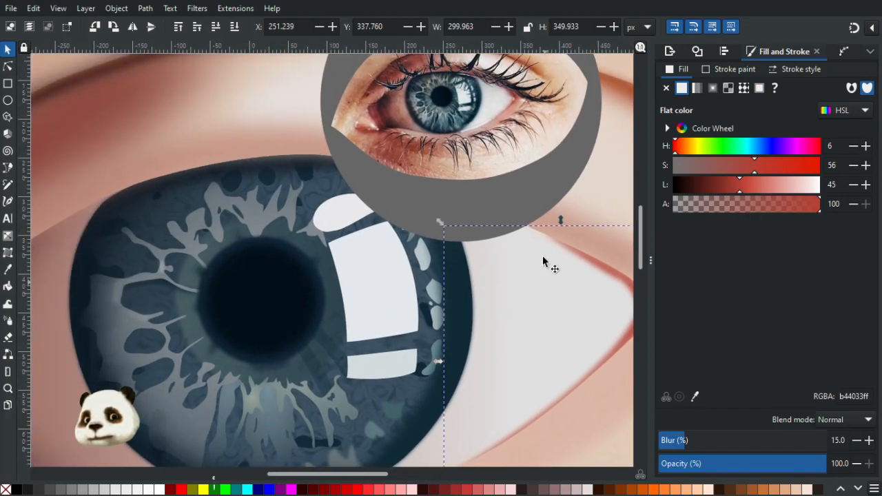
Step: Move the red edge's starting node on the upper lid line to about X 379.4, Y 343.6 px
left_click(538, 307)
scroll(528, 272, "up", 1)
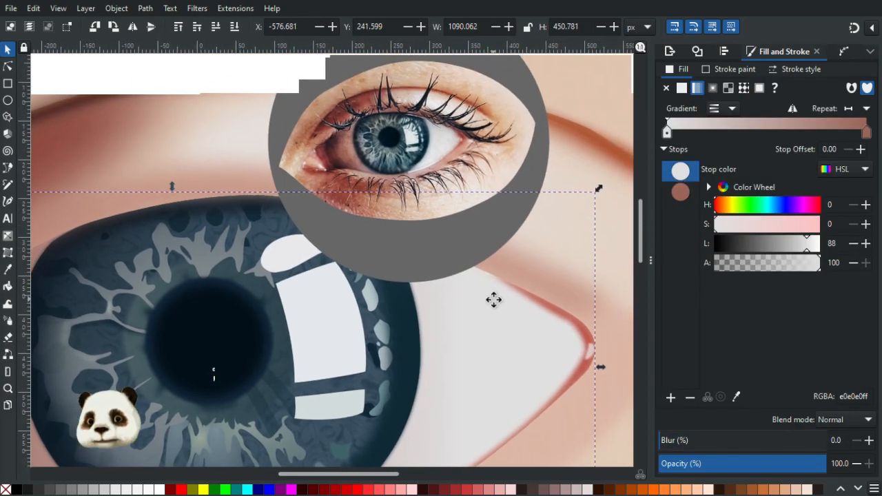
scroll(518, 290, "up", 2)
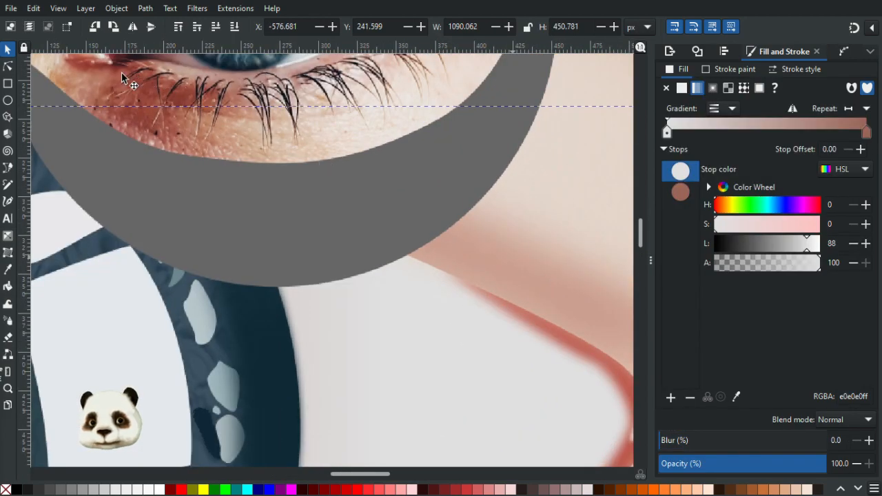
left_click(8, 68)
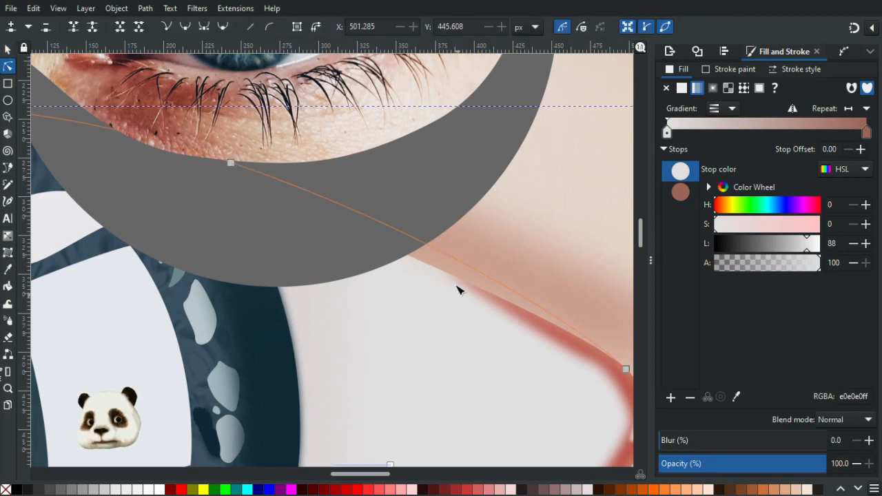
left_click(544, 339)
left_click(567, 351)
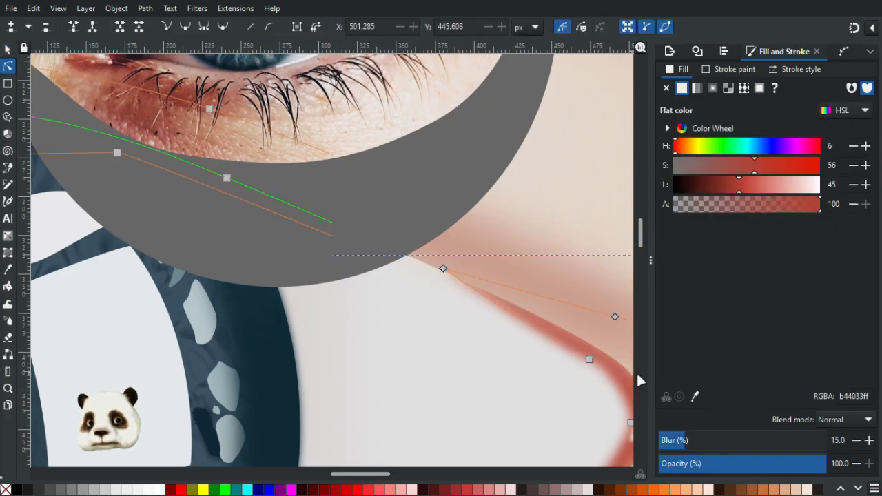
left_click_drag(444, 269, 443, 265)
Step: Examine the outer corner and lower lid rim in the reference photo and compare them with the painted eye
scroll(402, 335, "up", 5)
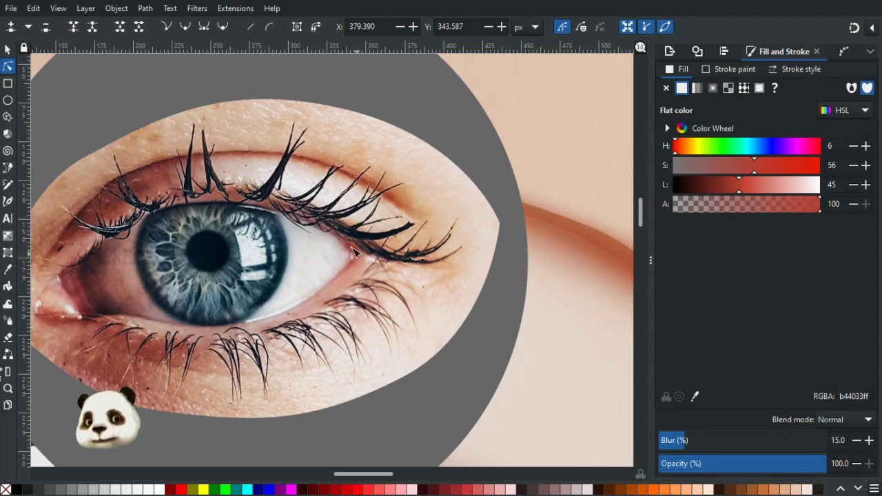
scroll(372, 297, "down", 2)
scroll(385, 304, "down", 2)
left_click_drag(593, 404, 501, 257)
left_click(572, 358)
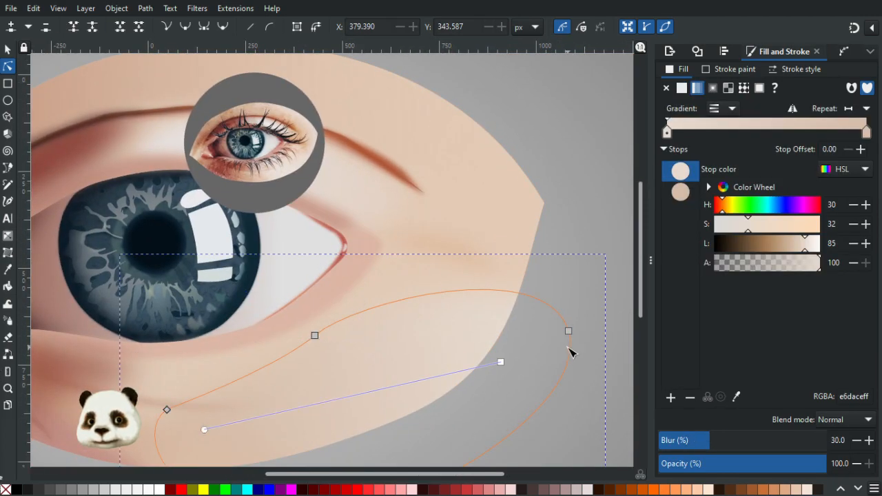
scroll(571, 344, "down", 5)
key("Escape")
scroll(531, 181, "up", 1)
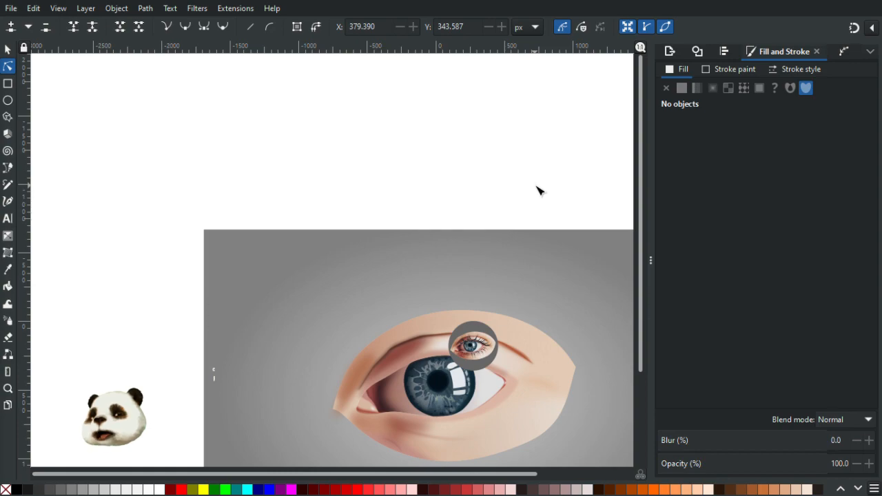
scroll(543, 376, "up", 2)
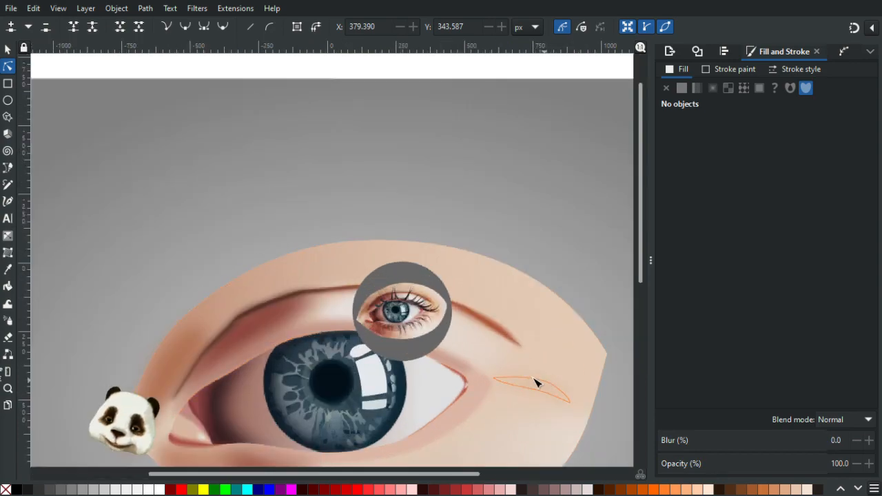
scroll(482, 415, "up", 1)
scroll(480, 408, "up", 1)
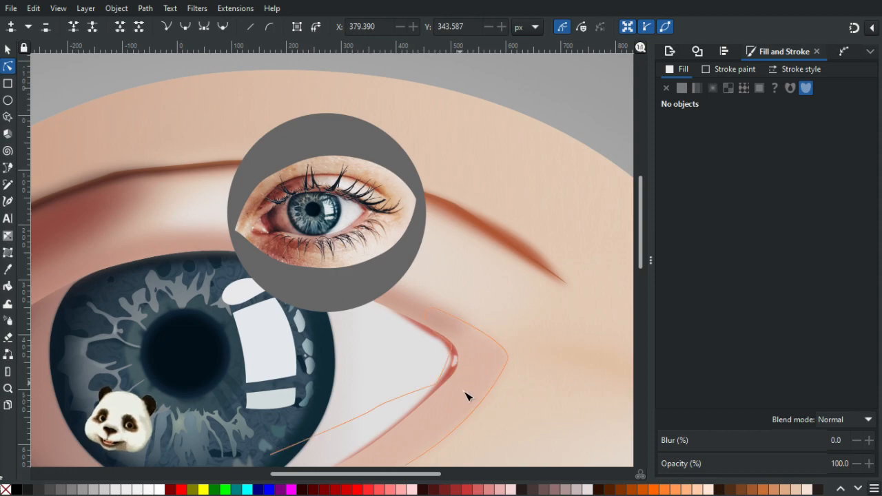
left_click_drag(466, 395, 537, 295)
scroll(528, 299, "down", 3)
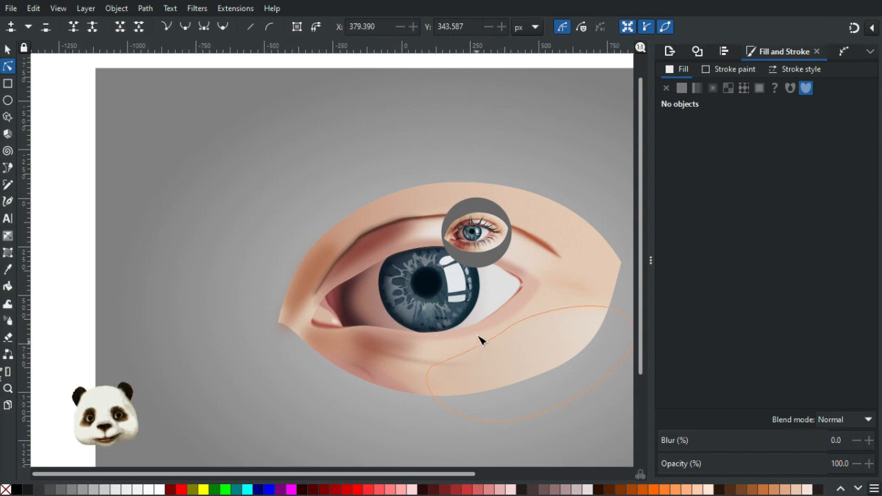
scroll(480, 338, "up", 3)
left_click_drag(478, 221, 448, 248)
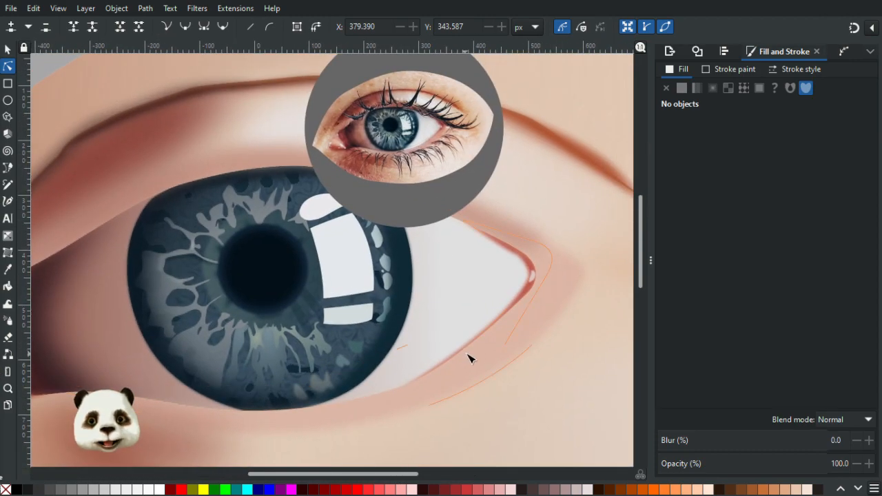
scroll(469, 357, "up", 1)
mouse_move(470, 355)
left_mouse_down()
mouse_move(454, 380)
mouse_move(472, 340)
left_mouse_up()
scroll(455, 379, "down", 1)
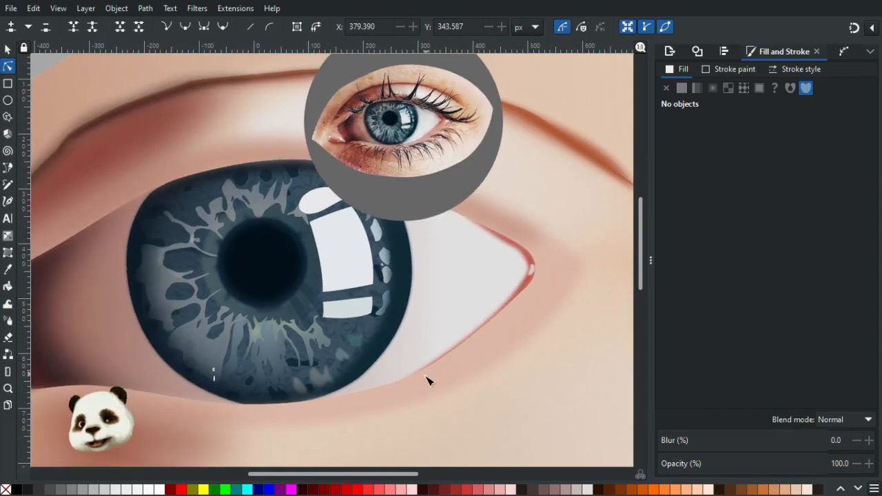
Step: Draw a thin closed sliver about 280 px wide along the lower lid rim, from the iris's lower edge to the outer red edge
key("w")
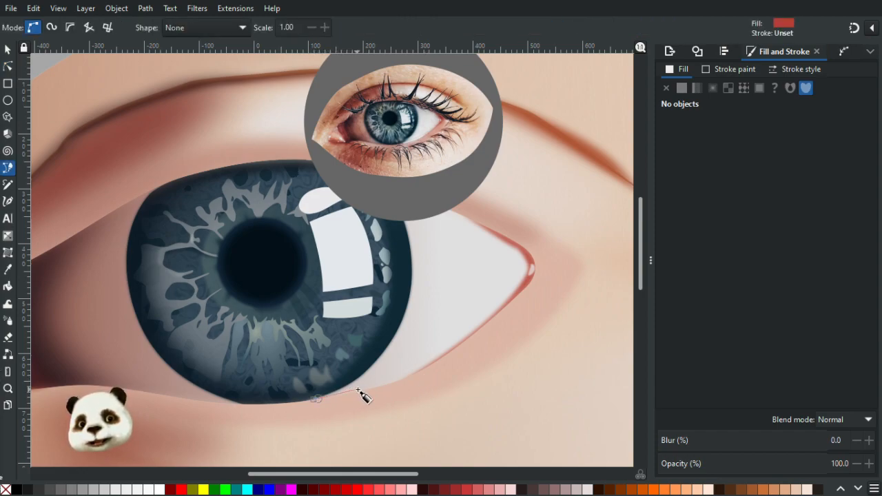
left_click_drag(359, 391, 373, 387)
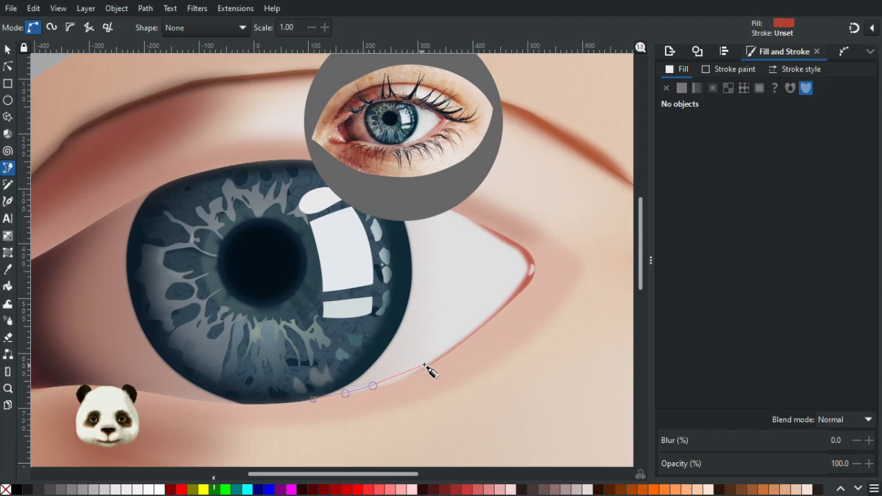
left_click_drag(426, 363, 453, 346)
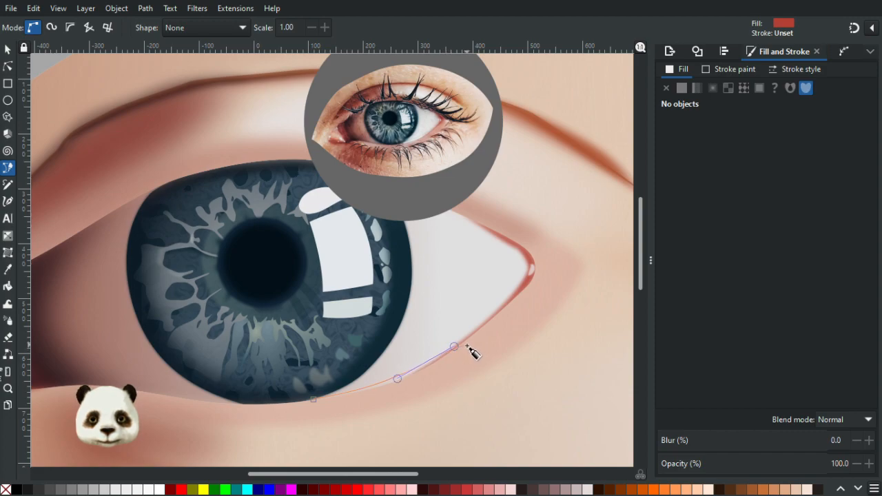
left_click(462, 348)
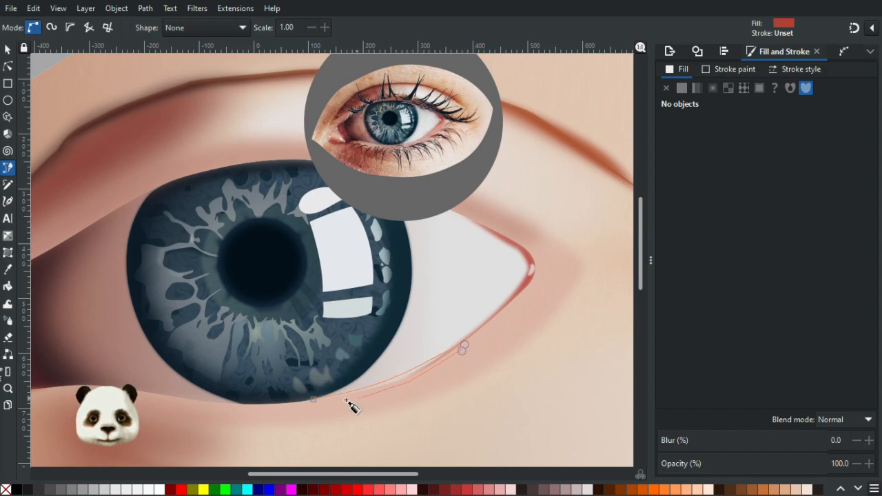
left_click_drag(331, 403, 315, 398)
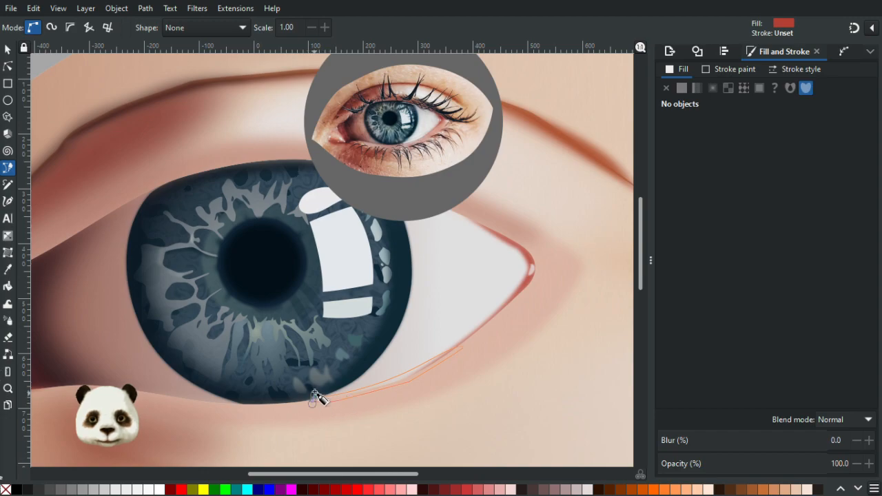
left_click(315, 399)
Step: Fill the lower rim sliver with the light grey sampled from the reference photo's eye white and set its blur to 12%
key("d")
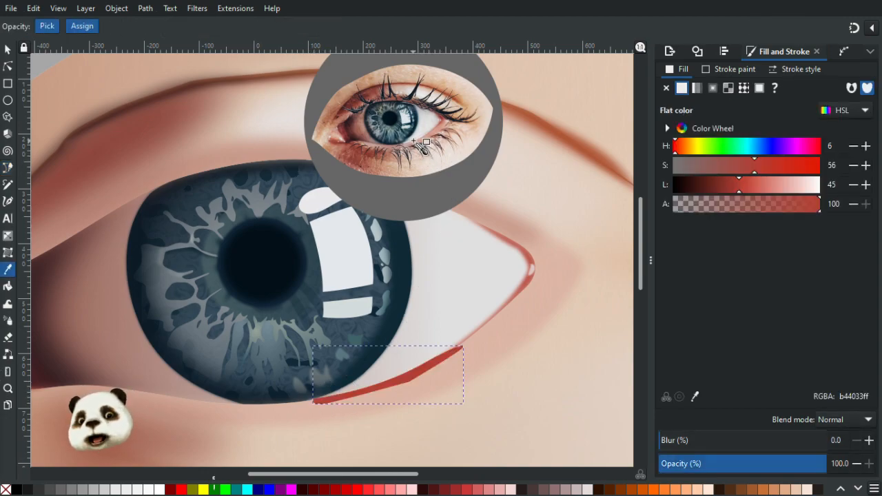
left_click(415, 141)
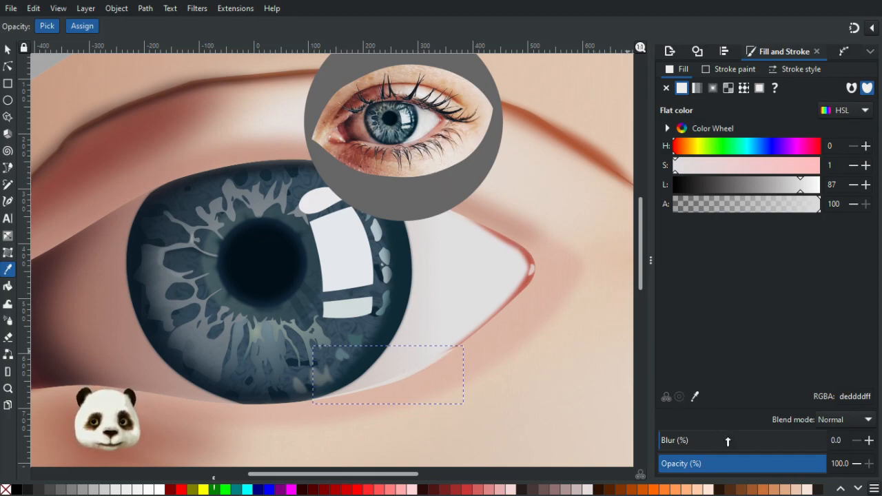
double_click(869, 441)
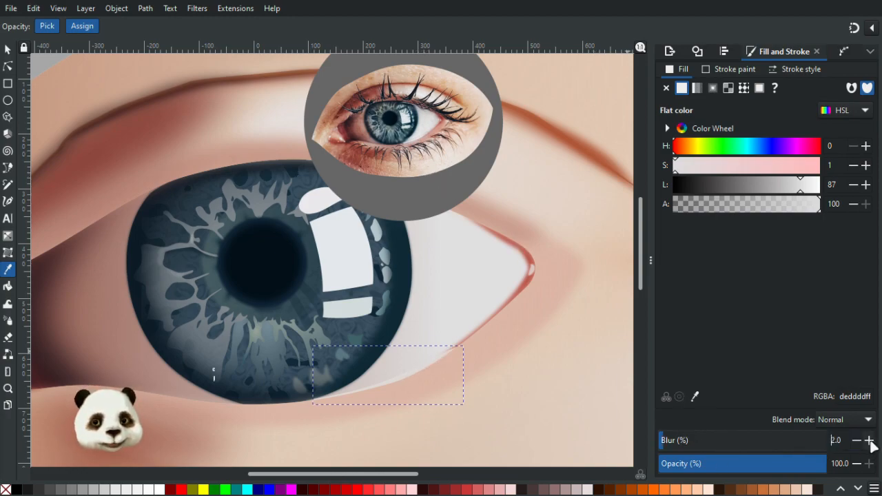
double_click(869, 441)
double_click(869, 441)
double_click(869, 441)
double_click(868, 441)
double_click(869, 441)
left_click(869, 441)
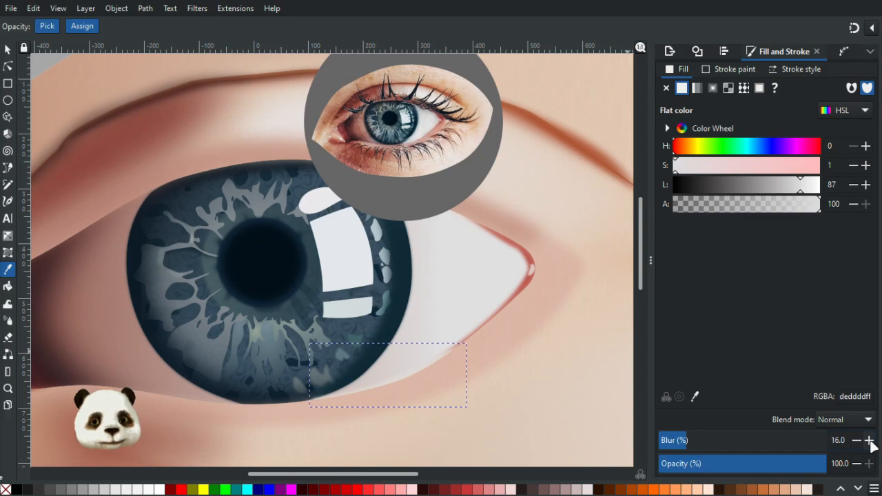
double_click(858, 441)
left_click(857, 441)
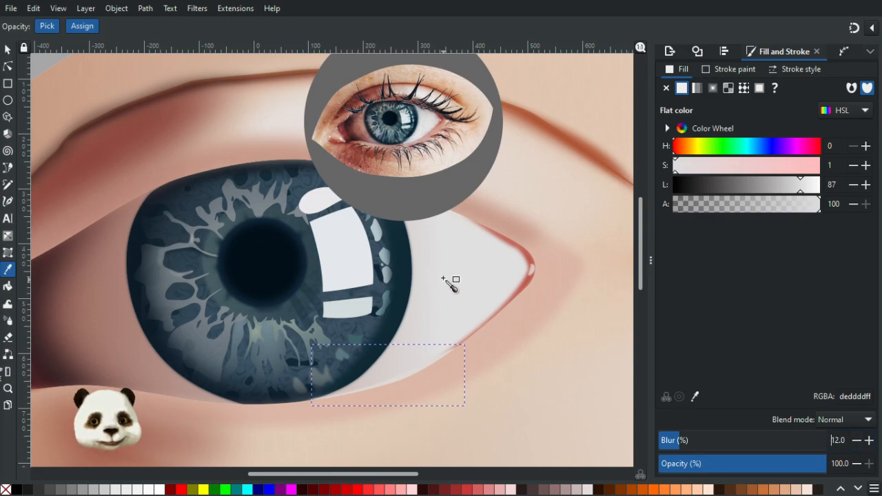
Step: Give the lower rim sliver a blue (#0000FF) stroke after checking it against the reference photo
left_click(7, 49)
scroll(483, 296, "down", 2, "ctrl")
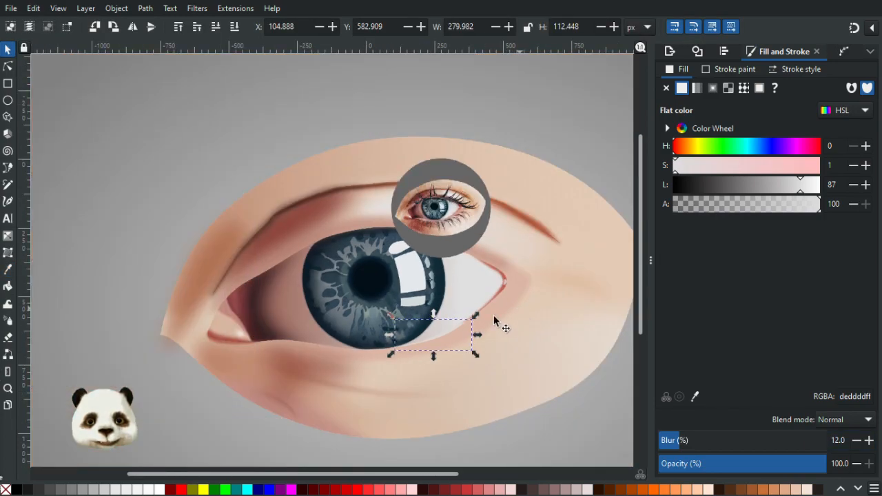
scroll(458, 319, "up", 4, "ctrl")
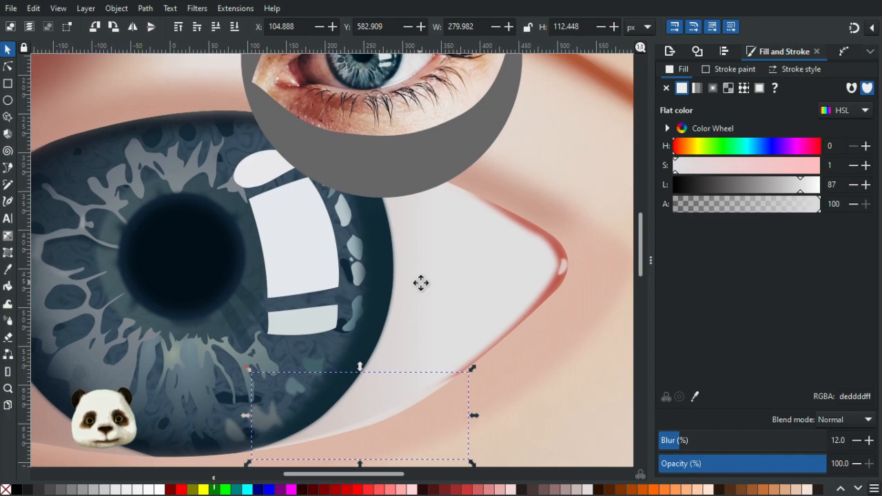
scroll(420, 281, "down", 1)
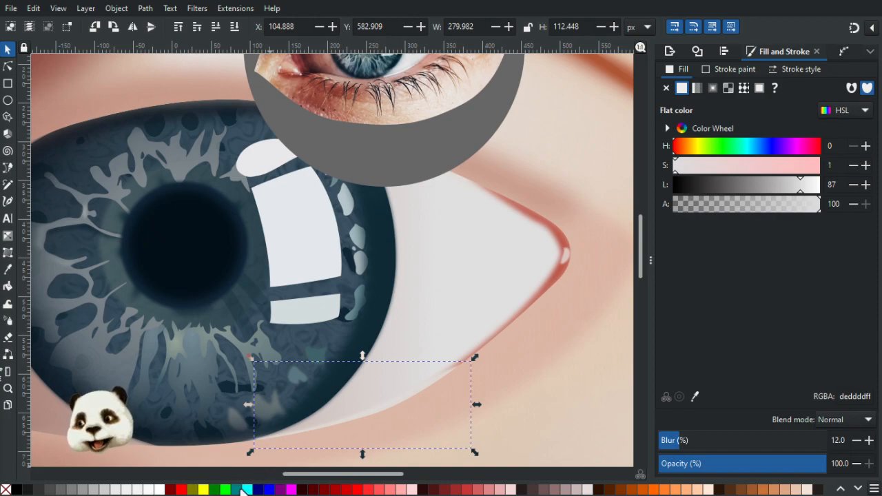
left_click(269, 489, "shift")
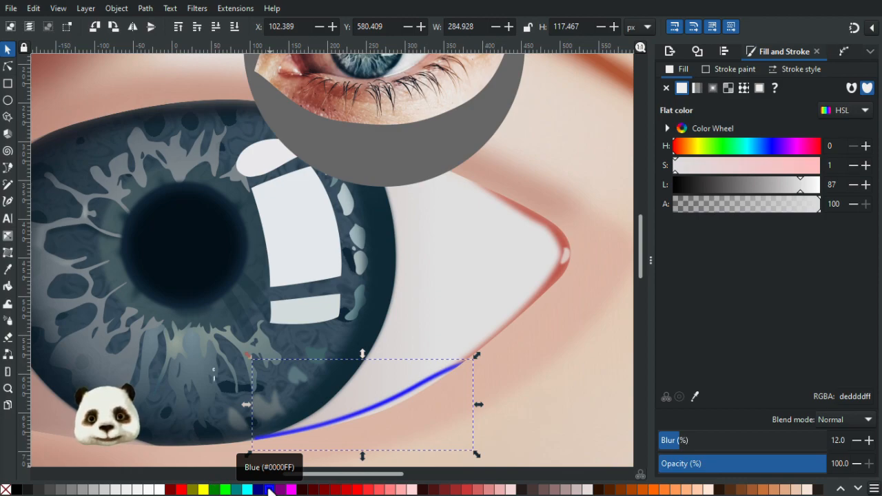
key("ctrl+z")
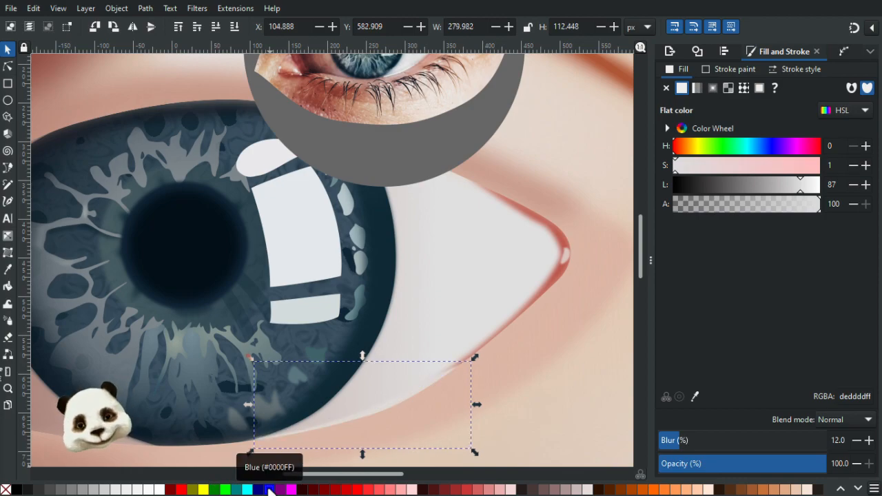
scroll(419, 368, "up", 3)
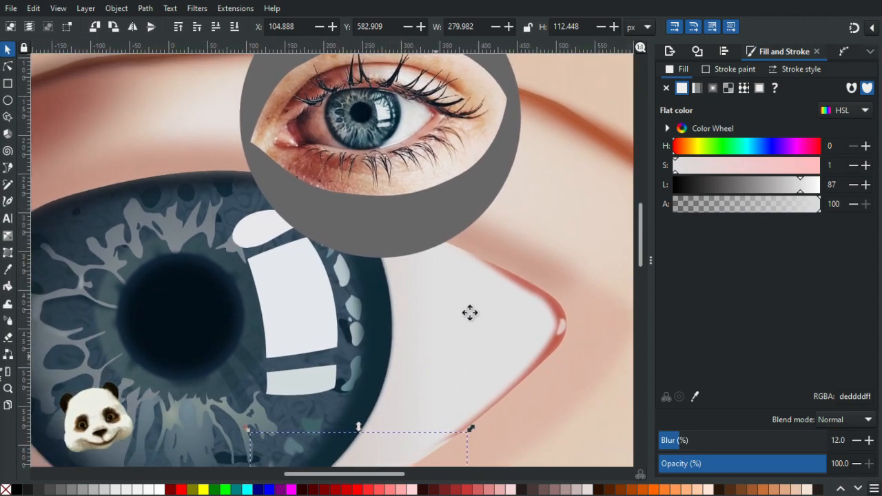
scroll(523, 204, "down", 6)
scroll(524, 205, "left", 4)
key("ctrl+shift+z")
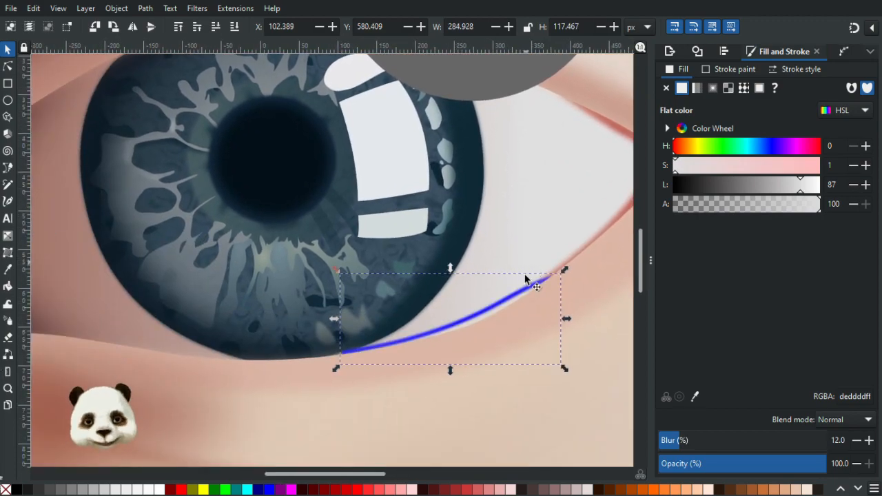
Step: Set the sliver's stroke width to 1 px and recolour the stroke with a tone sampled from the reference photo's lower rim
left_click(801, 71)
type("1")
key("Return")
left_click_drag(472, 162, 372, 274)
key("d")
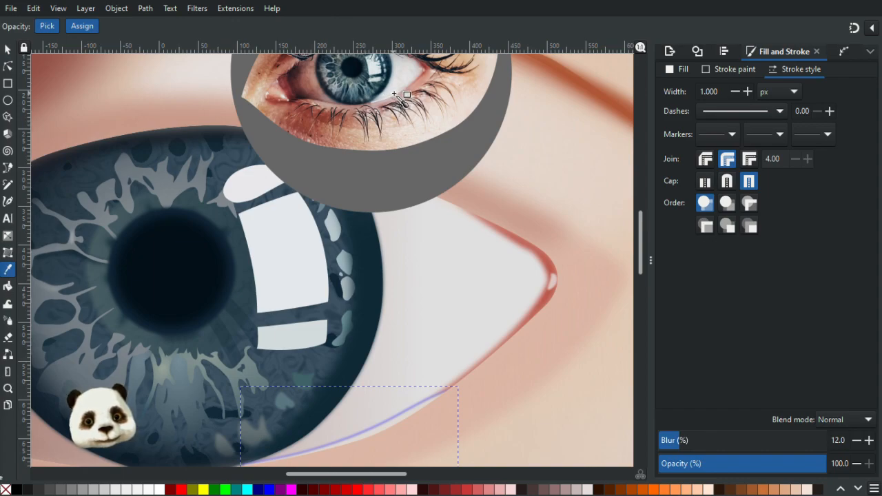
left_click(394, 93, "shift")
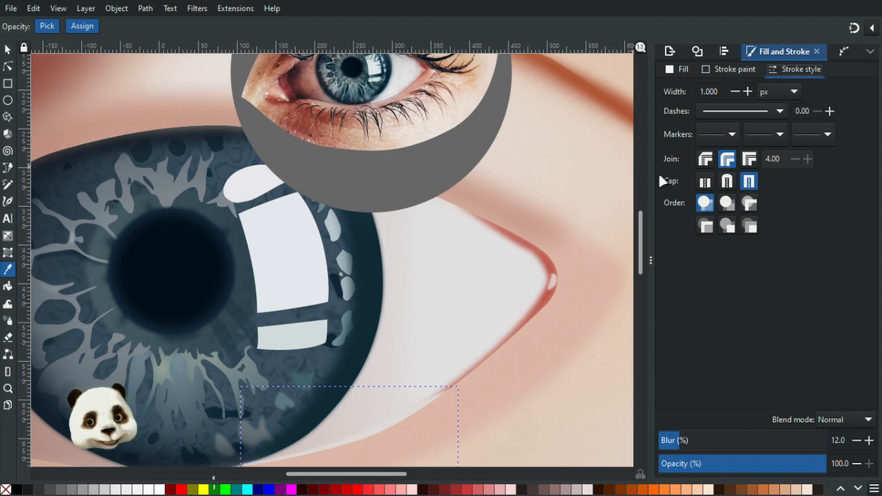
Step: Set the sliver's fill saturation to 5 and its stroke colour to hue 230, saturation 20 and lightness 72
left_click(679, 69)
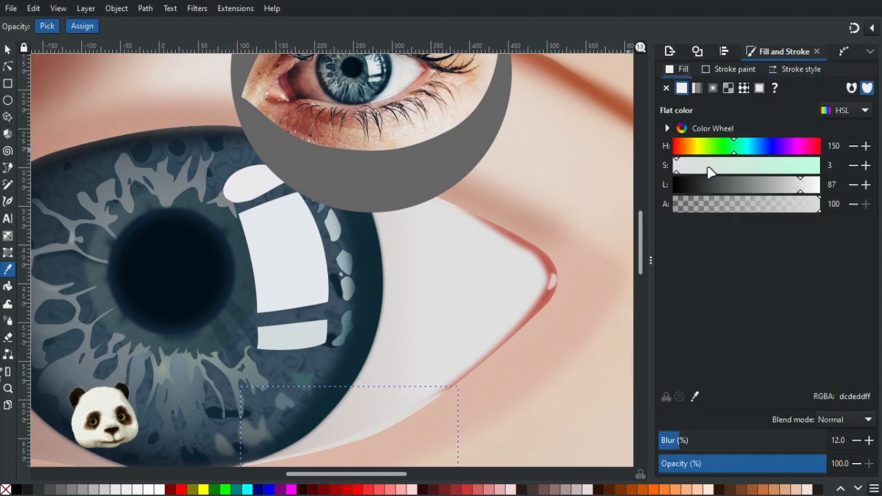
left_click(681, 170)
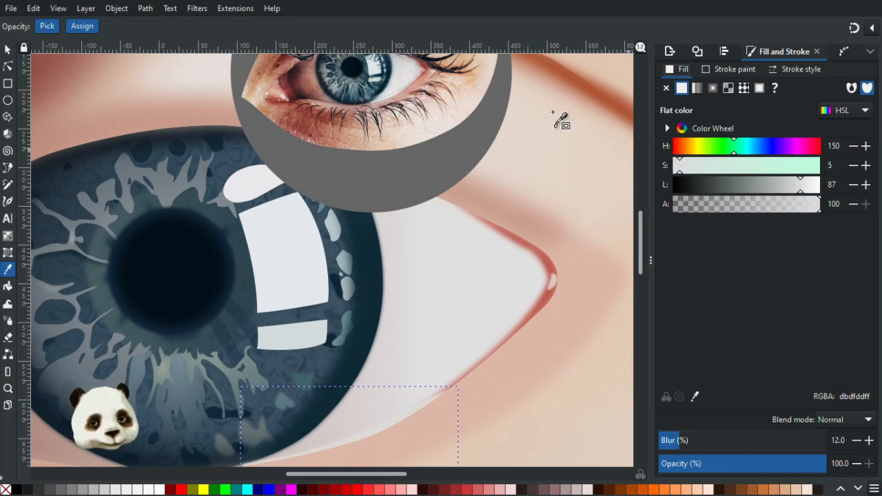
left_click(727, 69)
left_click_drag(682, 175, 703, 172)
left_click_drag(793, 189, 783, 193)
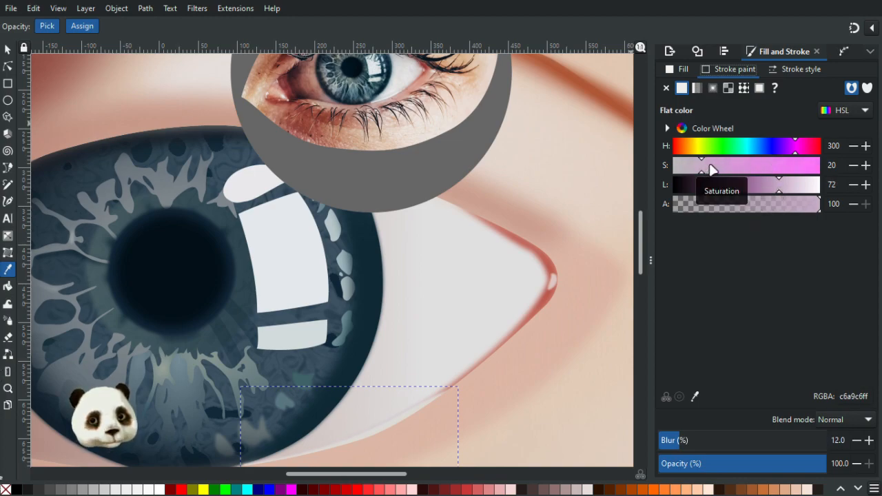
left_click_drag(785, 146, 769, 158)
left_click(768, 153)
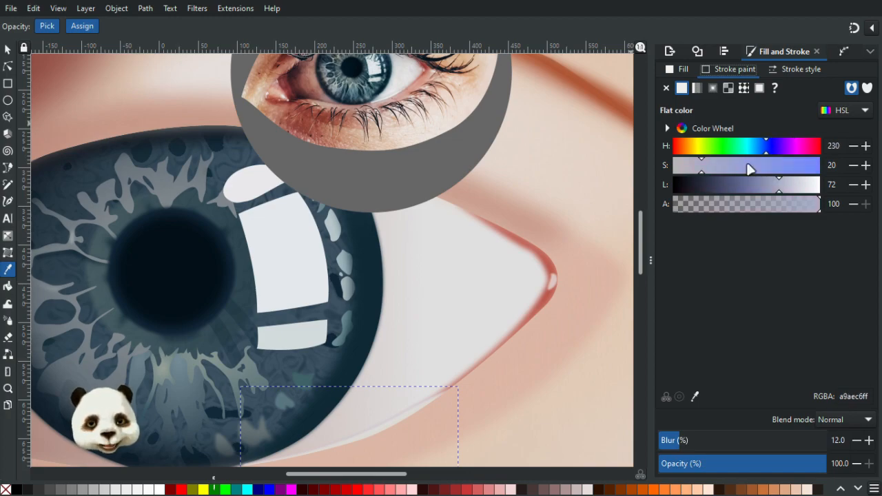
Step: Examine the lower rim sliver within the whole eye and compare it with the reference photo
left_click_drag(480, 184, 502, 155)
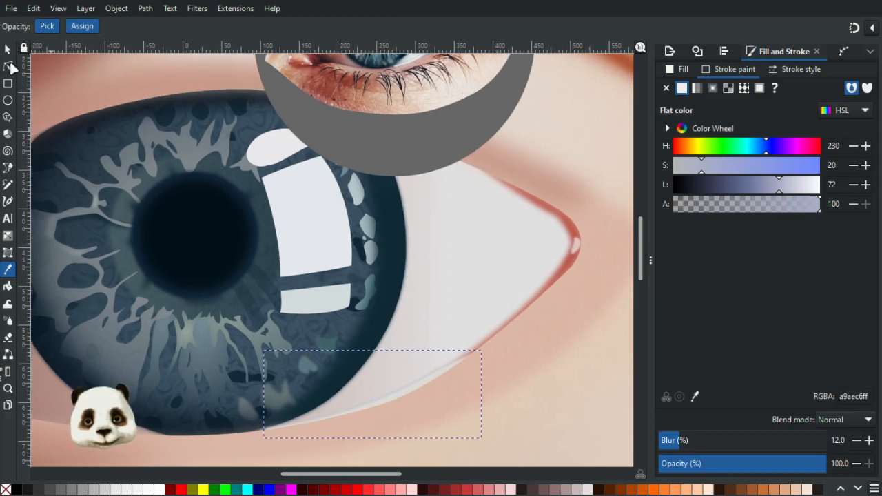
left_click(8, 51)
scroll(493, 207, "down", 5)
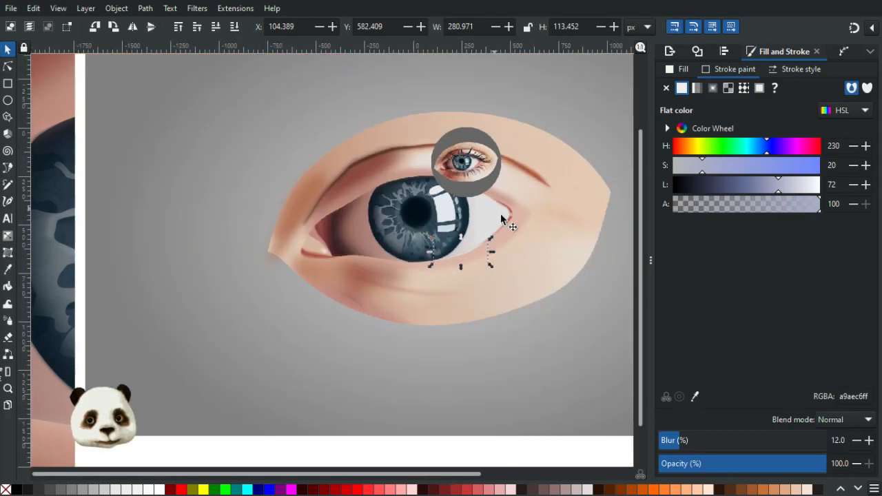
left_click(512, 336)
scroll(512, 335, "down", 1)
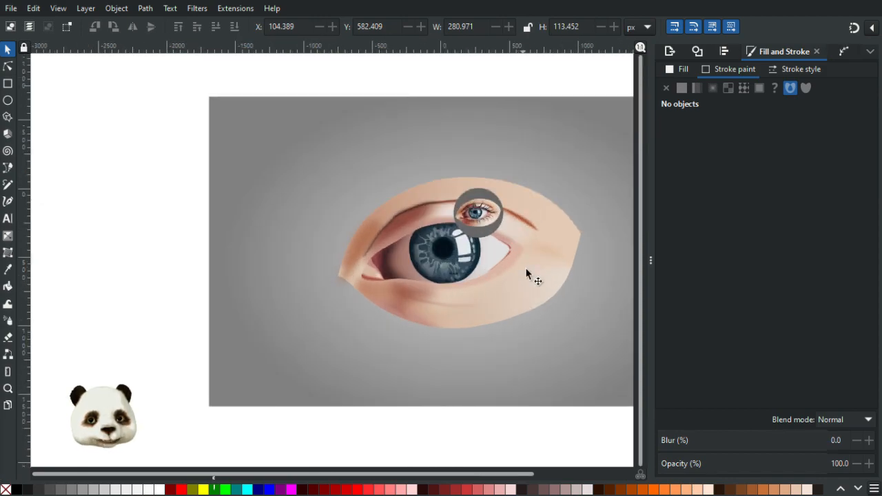
scroll(520, 260, "up", 2)
scroll(514, 258, "up", 3)
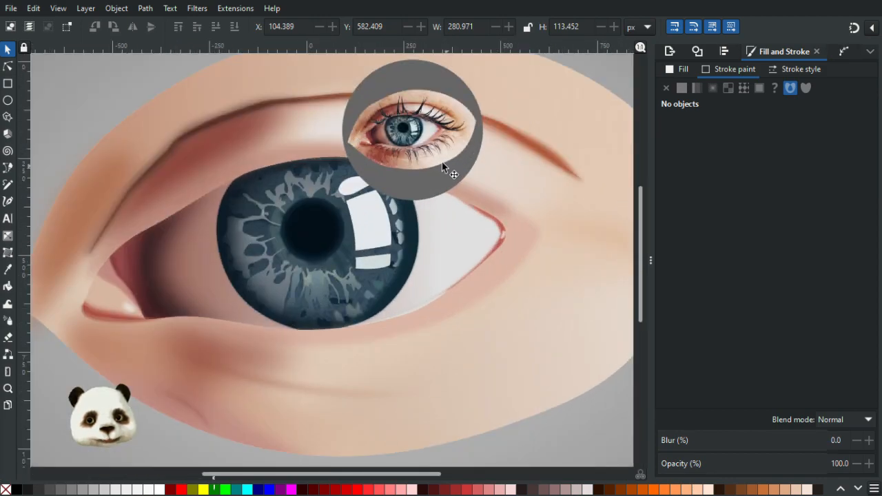
scroll(455, 255, "down", 3)
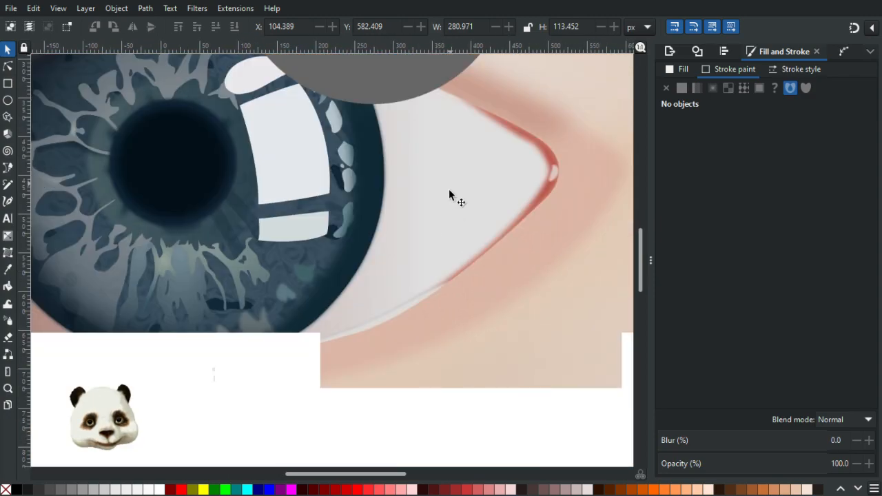
Step: Move the sliver's outer end node to about X 376.8, Y 583.6 px and bend its upper curve up towards the red edge
scroll(404, 276, "up", 3)
left_click(9, 67)
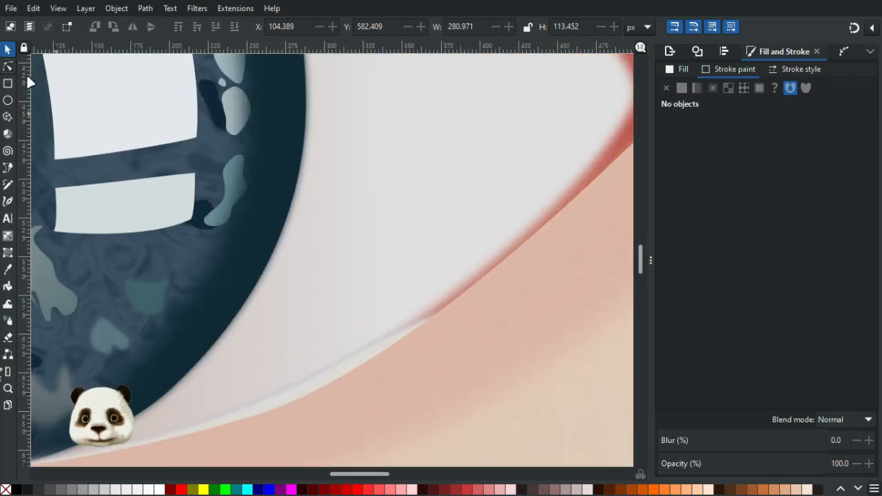
left_click(410, 332)
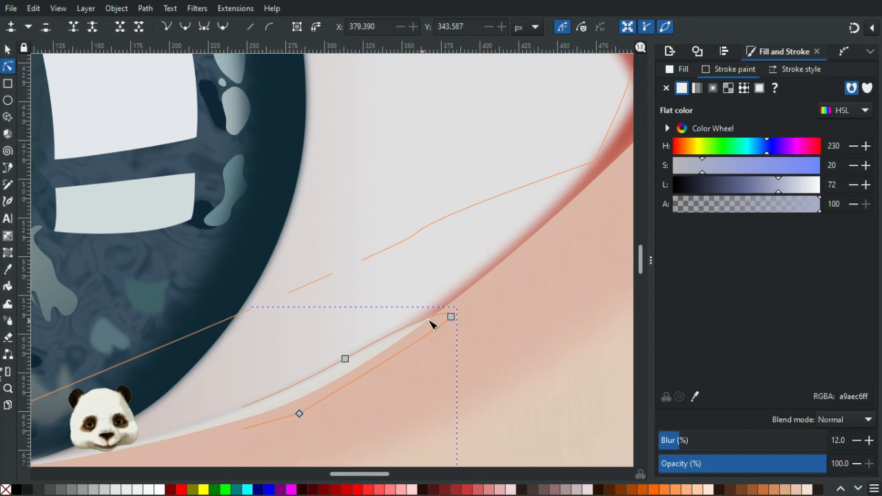
left_click(450, 317)
left_click_drag(450, 317, 430, 305)
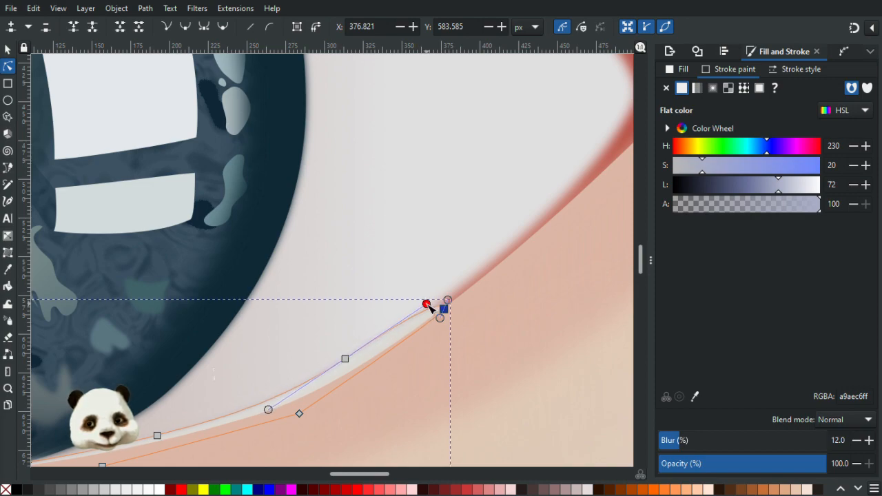
left_click(479, 265)
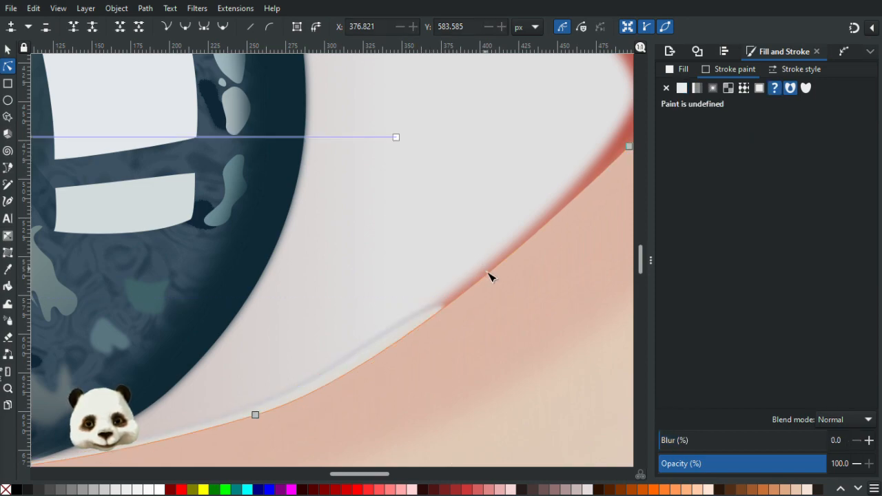
scroll(491, 276, "down", 4)
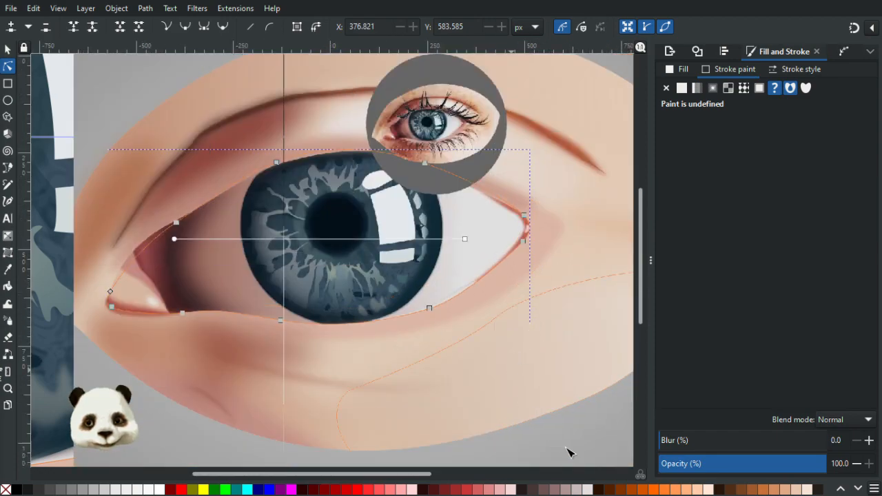
left_click(571, 453)
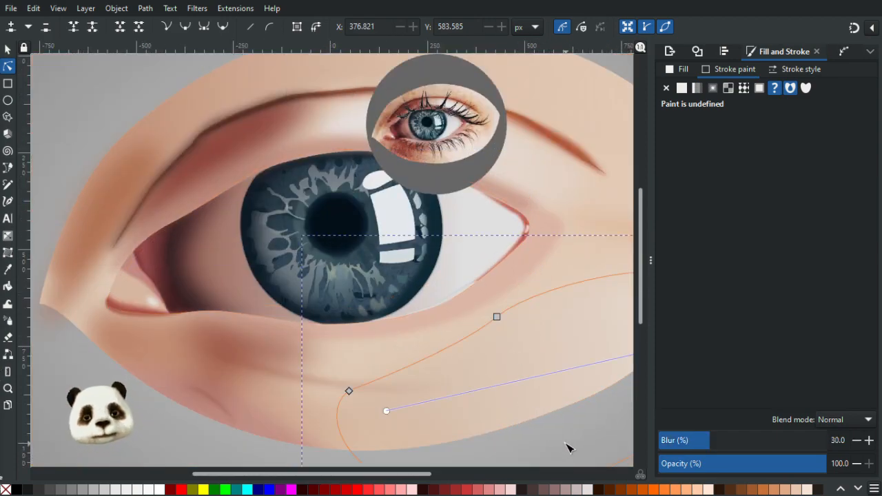
scroll(569, 448, "down", 3)
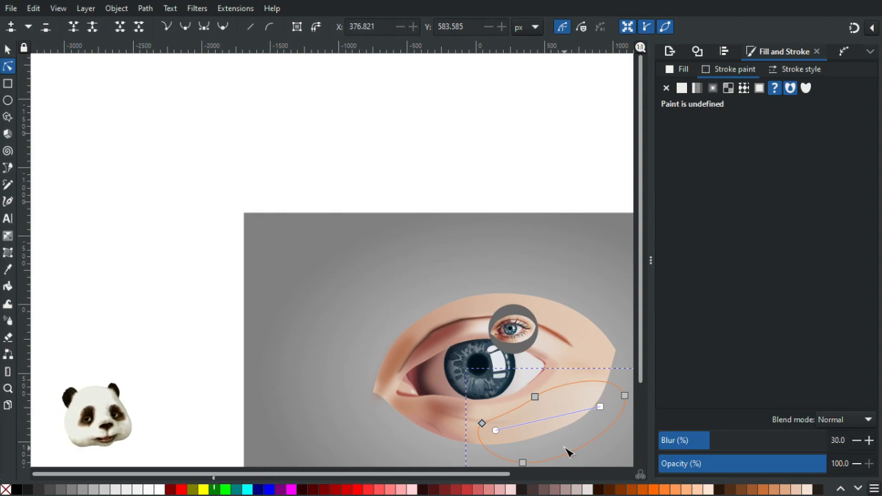
Step: Examine the lower rim and the outer corner up close and compare them with the reference photo
scroll(567, 452, "up", 1)
scroll(566, 440, "up", 1)
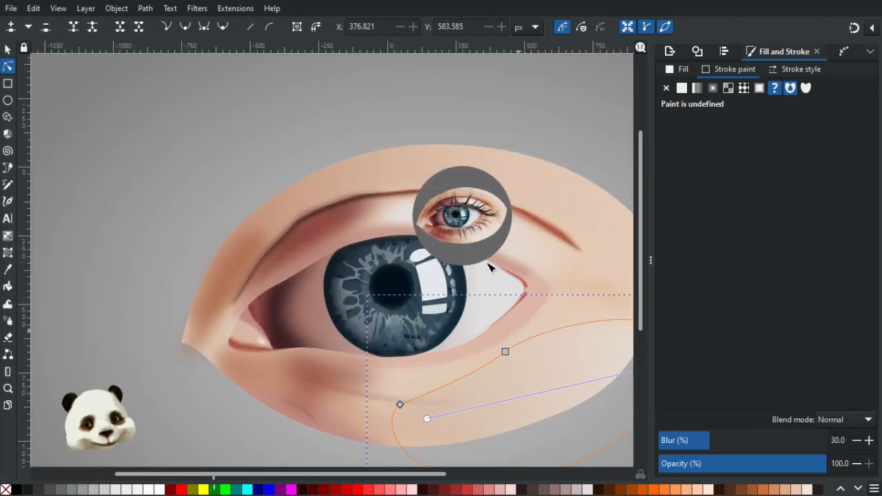
scroll(478, 241, "up", 3)
scroll(473, 232, "up", 1)
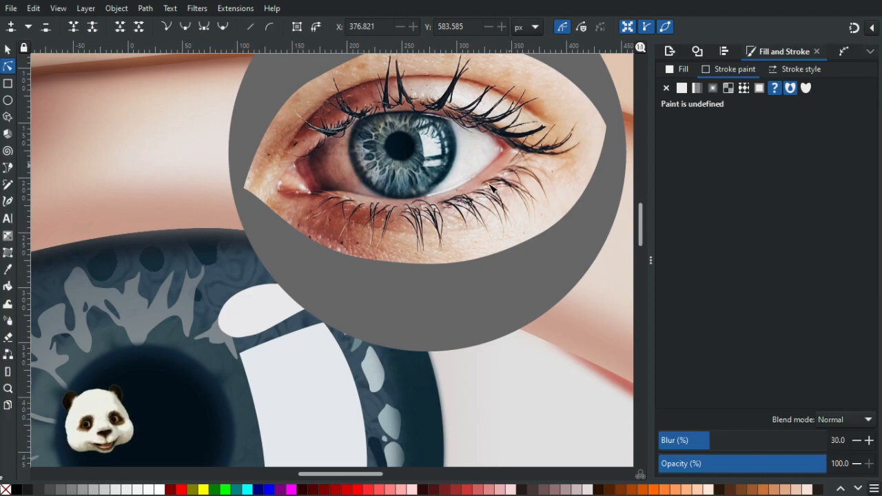
left_click_drag(486, 421, 404, 176)
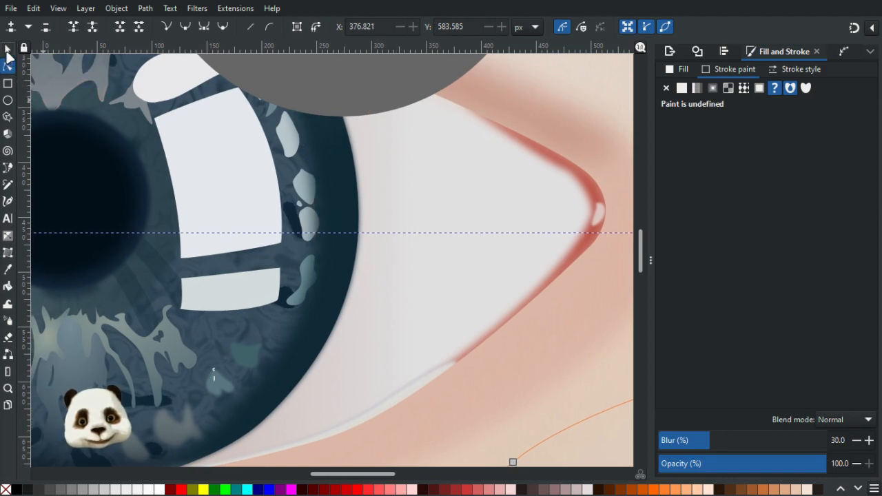
left_click(8, 50)
left_click(396, 398)
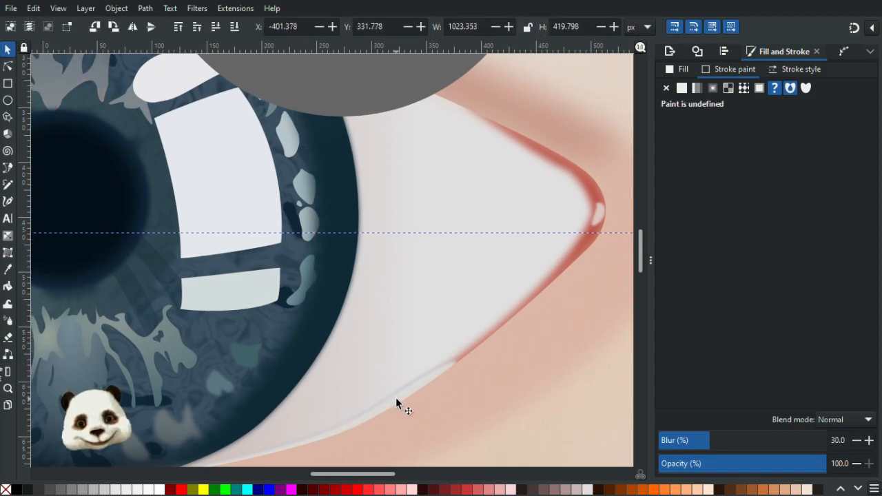
left_click_drag(410, 324, 435, 260)
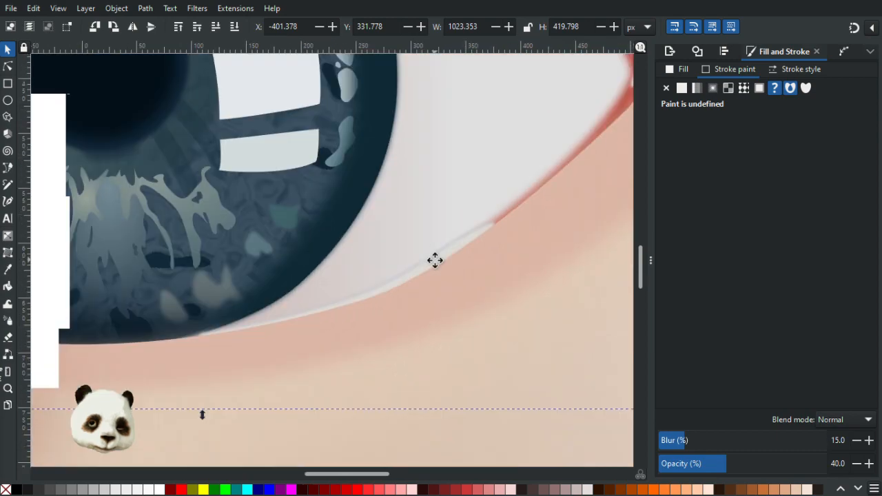
left_click(468, 236)
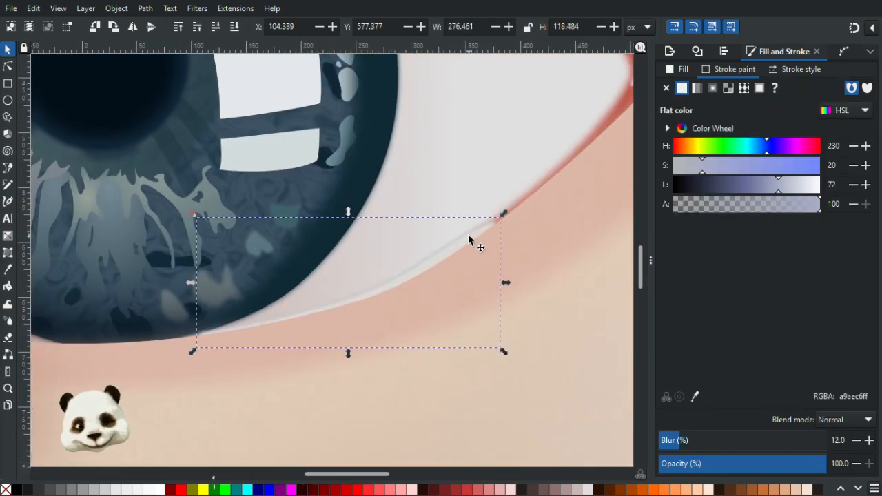
left_click_drag(494, 209, 338, 289)
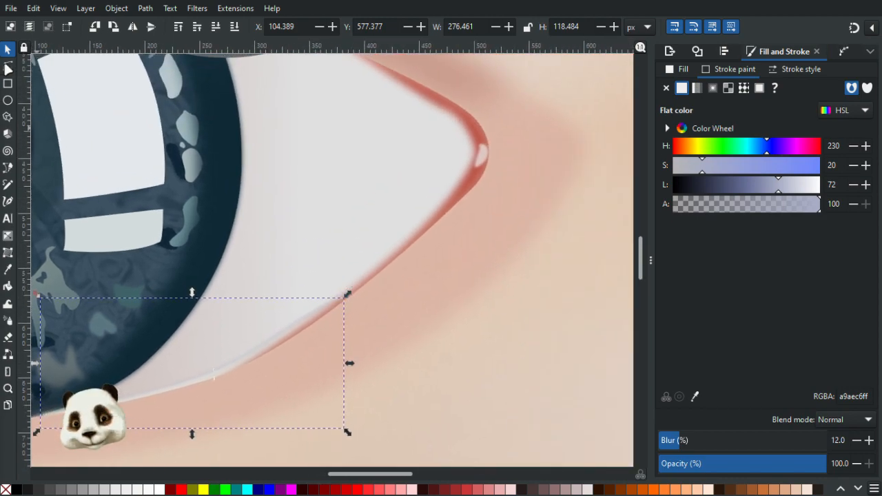
Step: Bend the lower curve of the red outer-corner shape by pulling its lower end node's handle slightly outward
left_click(8, 67)
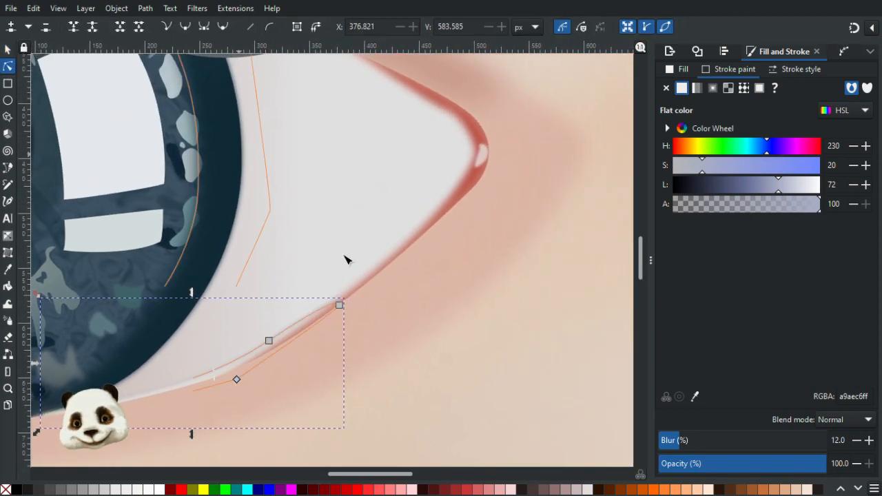
left_click(470, 184)
left_click(211, 387)
left_click(476, 155)
left_click_drag(428, 258, 443, 253)
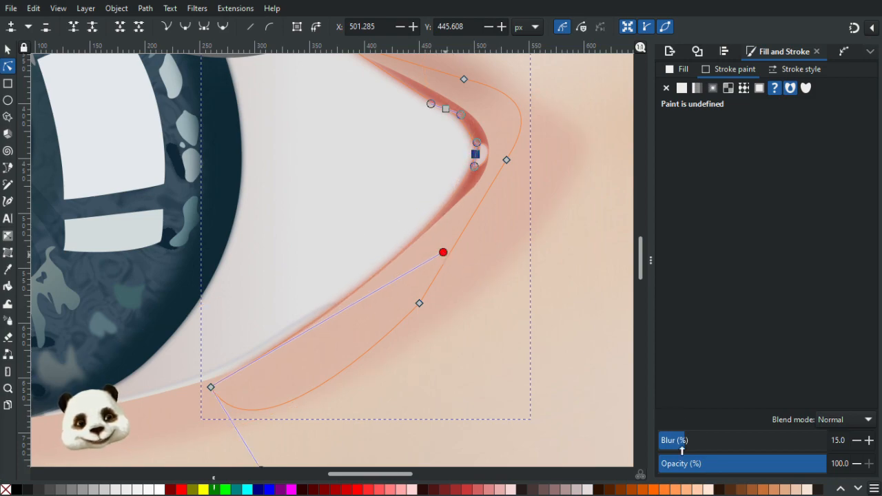
Step: Set the red outer-corner shape's blur to 11% and check it against the whole eye
left_click(860, 439)
left_click(860, 440)
left_click(860, 439)
left_click(860, 440)
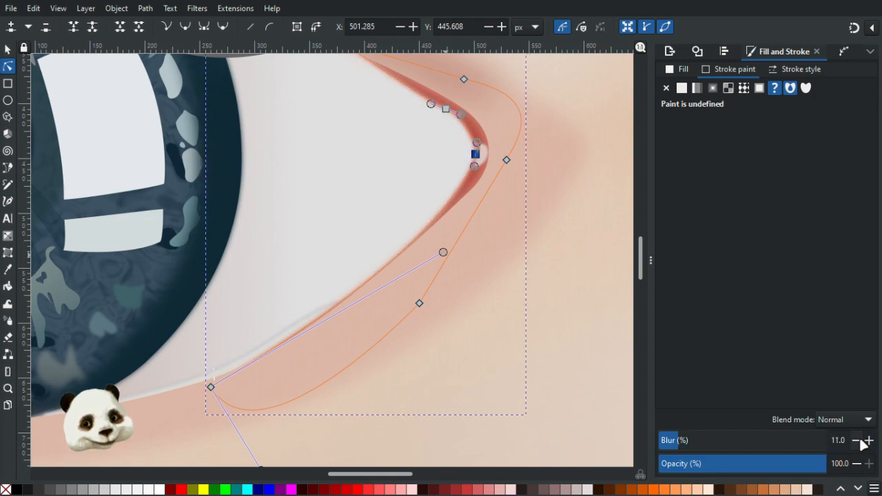
scroll(441, 332, "down", 2)
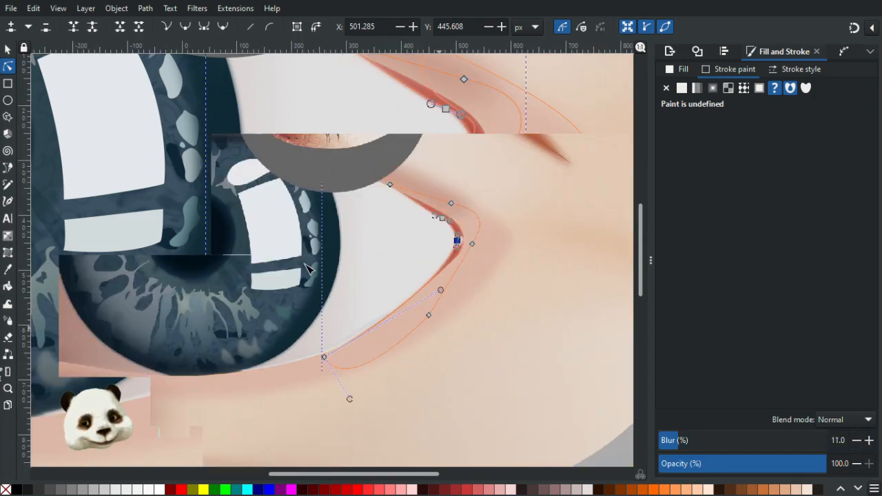
key("s")
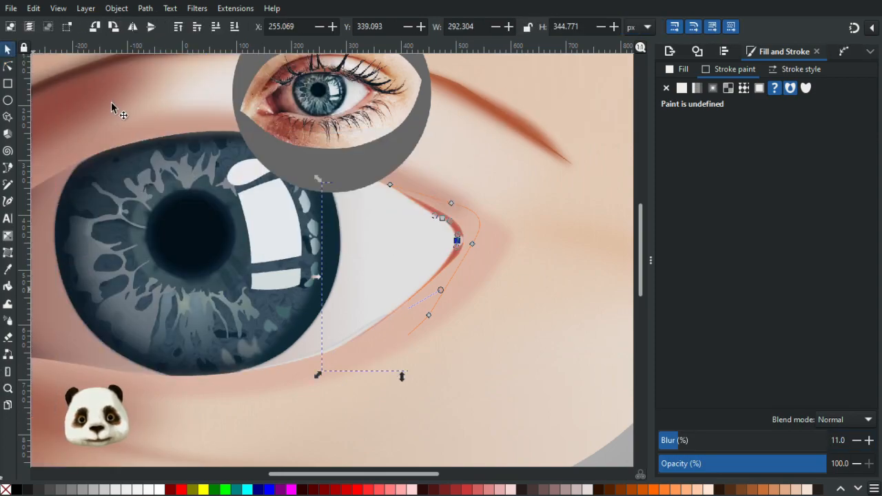
scroll(506, 317, "down", 2)
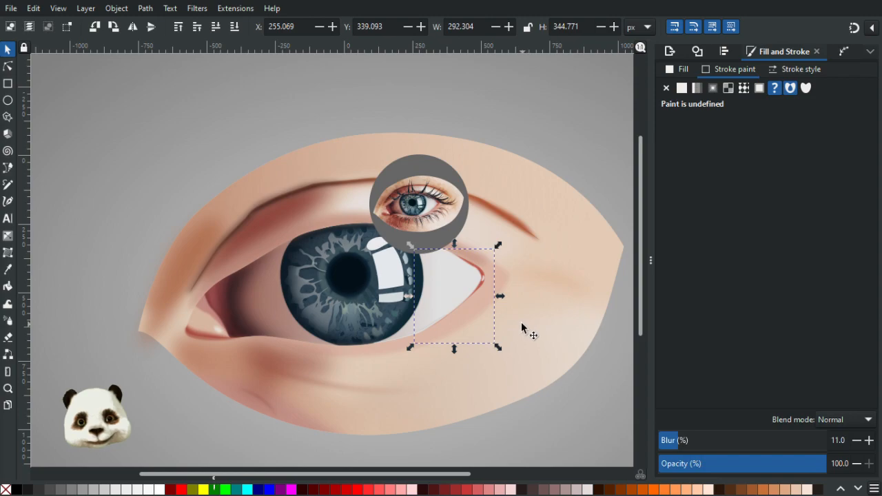
Step: Recolour the red outer-corner shape's fill with a tone sampled from the reference photo's outer corner and set its saturation to 35
scroll(514, 304, "up", 3)
left_click(429, 190)
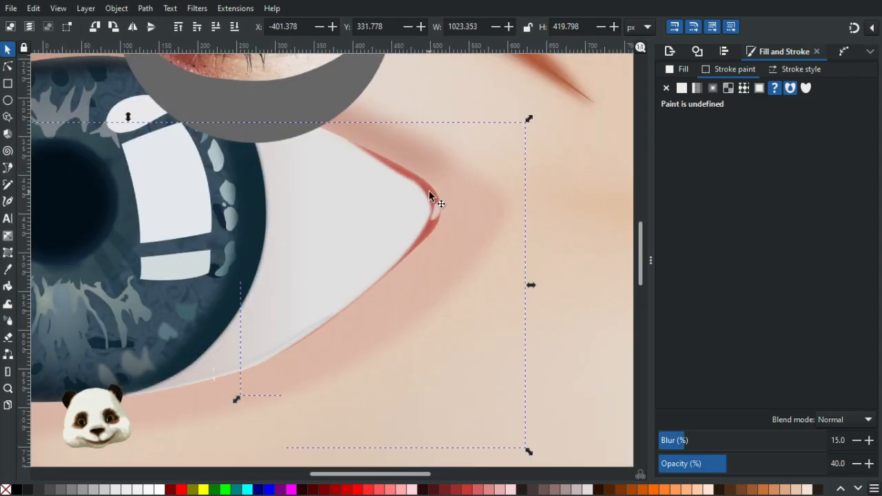
left_click_drag(426, 198, 447, 324)
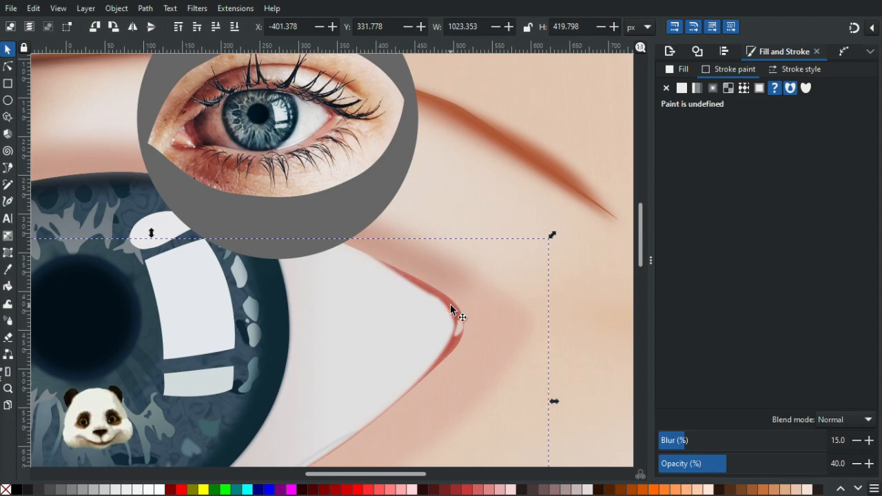
left_click(454, 313)
left_click(679, 69)
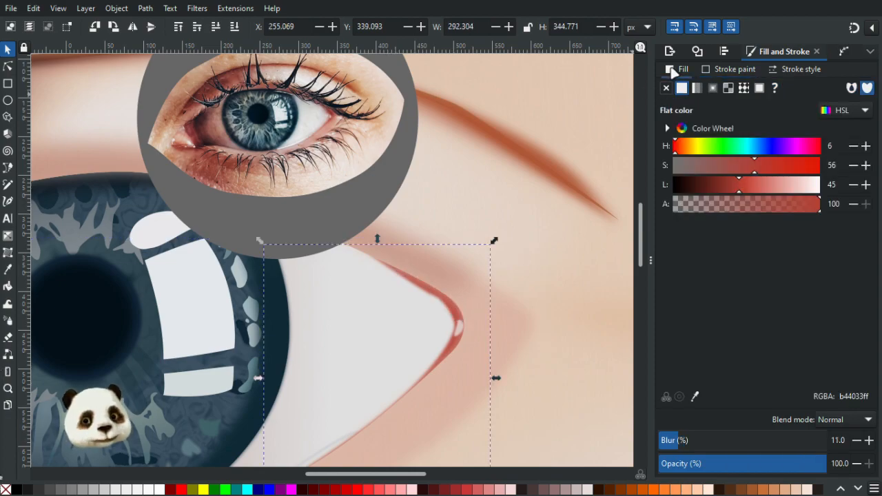
key("d")
left_click(330, 111)
scroll(459, 223, "down", 1)
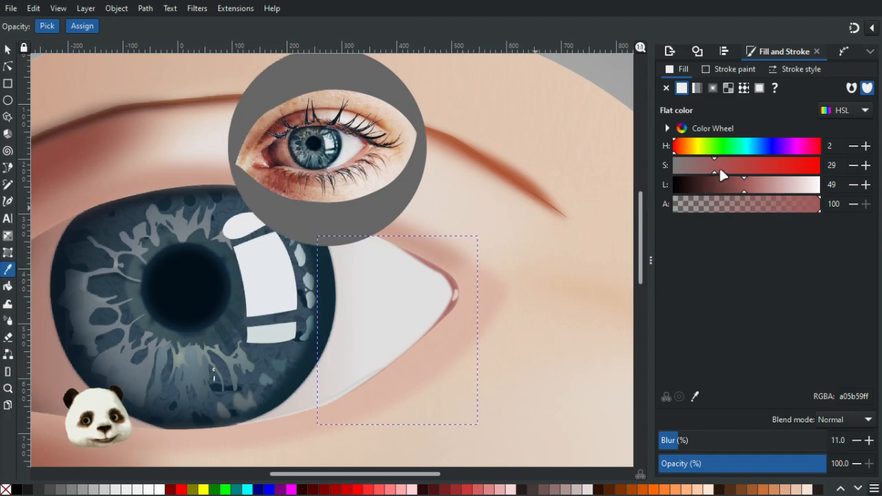
left_click_drag(720, 173, 743, 186)
Step: Examine the recoloured outer corner within the whole eye and compare it with the reference photo
scroll(576, 214, "down", 3)
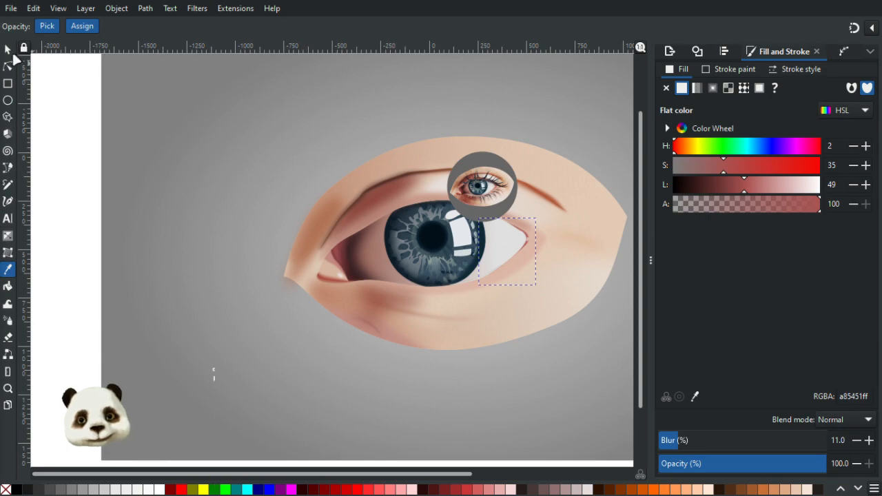
scroll(535, 201, "up", 3)
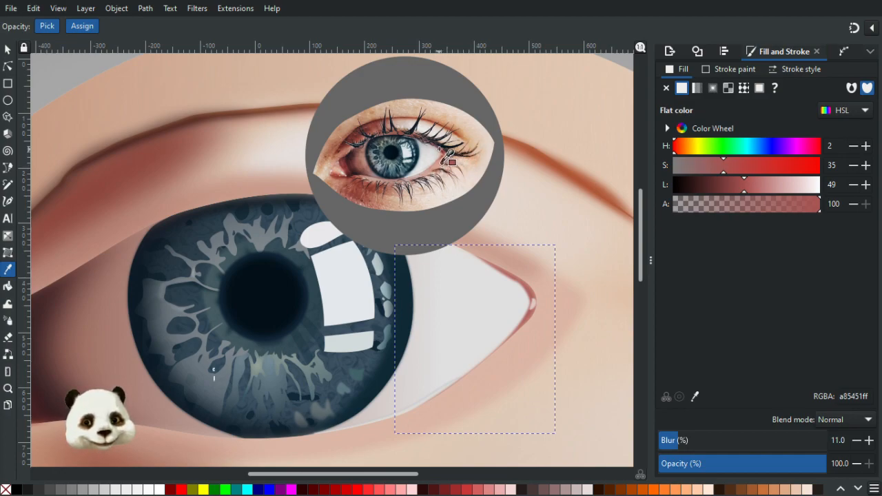
scroll(517, 289, "down", 4)
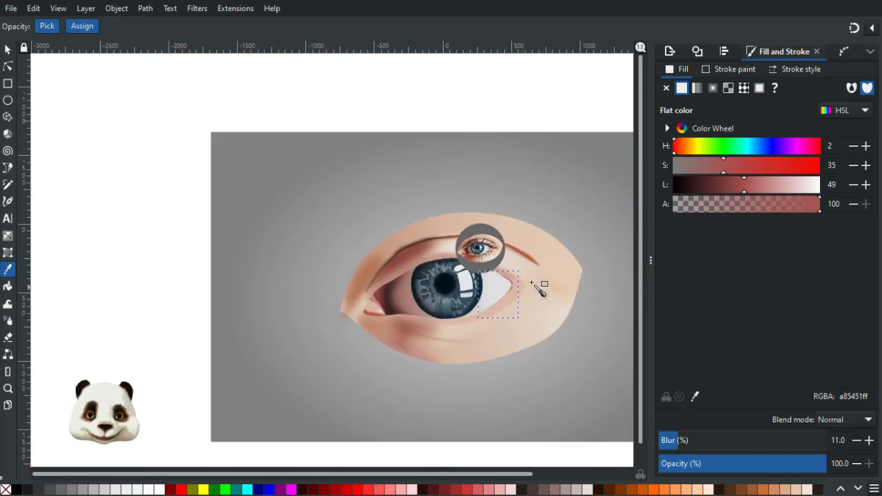
scroll(483, 249, "up", 3)
scroll(500, 283, "up", 2)
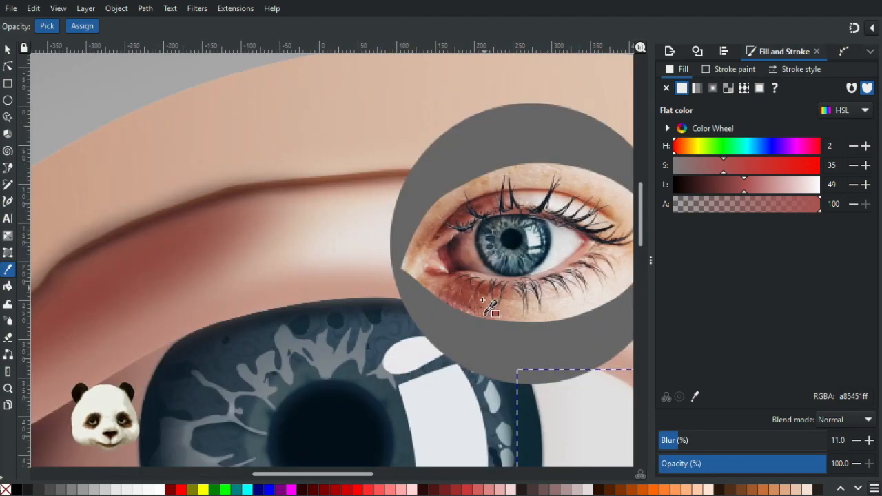
scroll(496, 295, "up", 1)
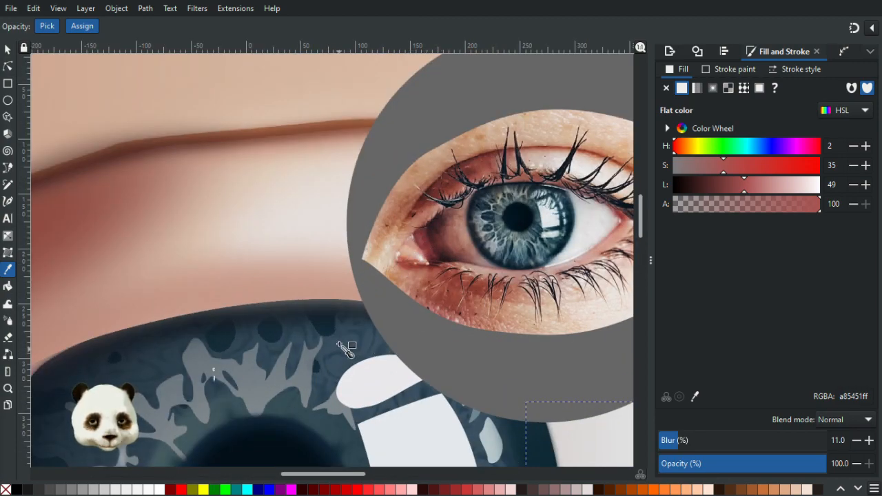
scroll(369, 332, "down", 1)
scroll(368, 333, "down", 4)
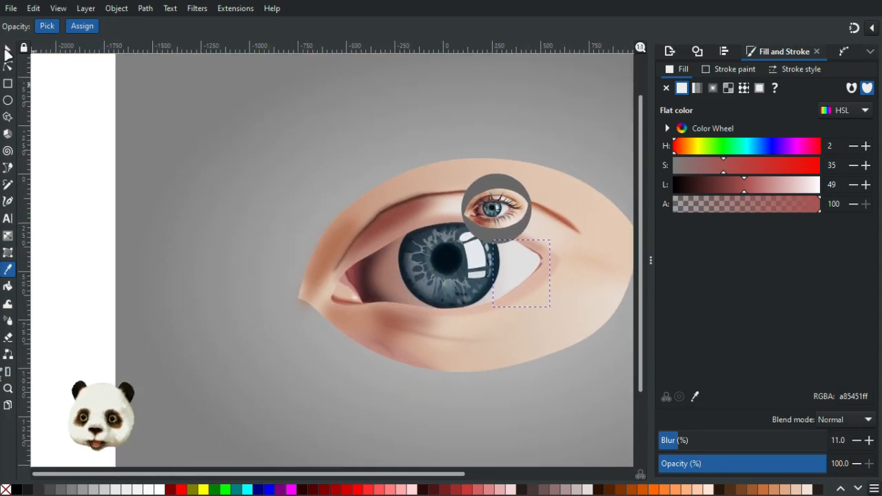
Step: Move the reference photo circle beside the eye's inner corner, to about X -897, Y 195 px
left_click(7, 51)
left_click_drag(510, 230, 313, 270)
scroll(338, 297, "up", 2)
scroll(338, 297, "up", 2)
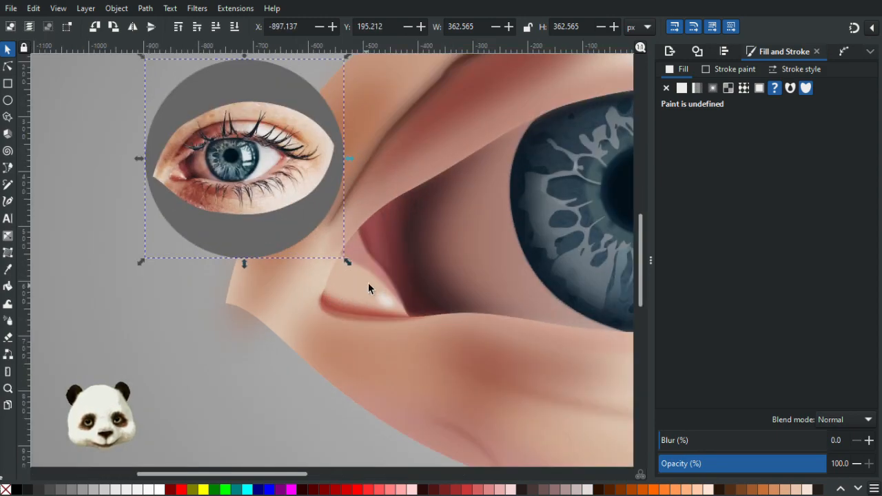
scroll(403, 326, "up", 1)
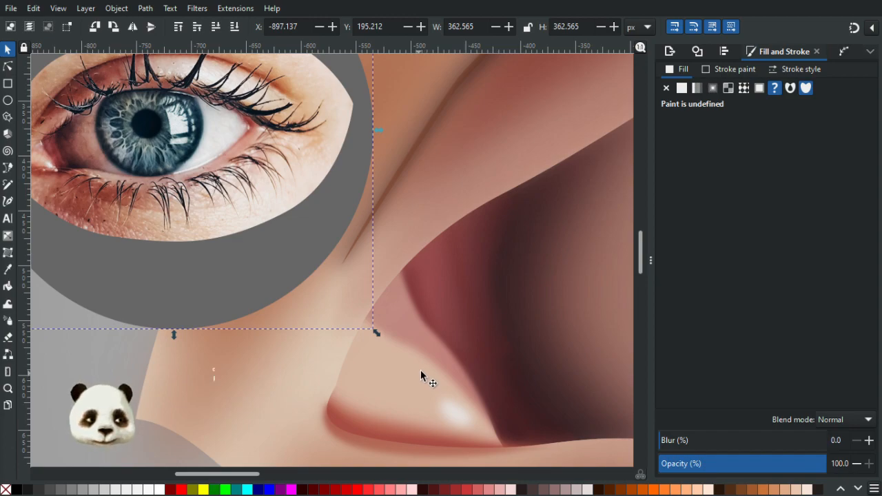
Step: Draw a small narrow sliver at the upper tip of the pink inner corner tissue and remove its stroke
key("b")
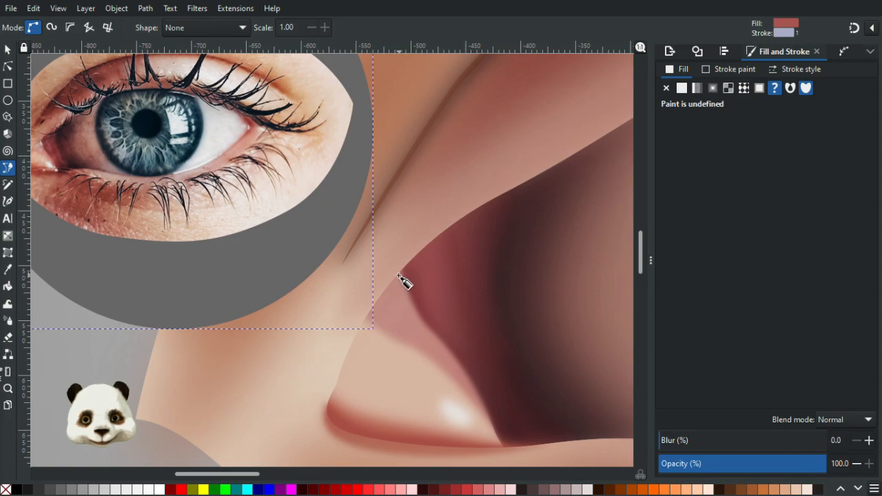
left_click(401, 276)
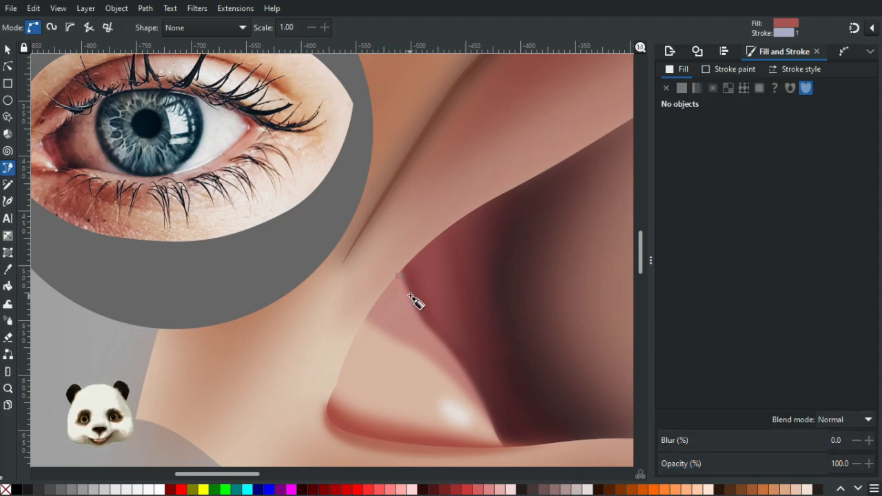
left_click(406, 299)
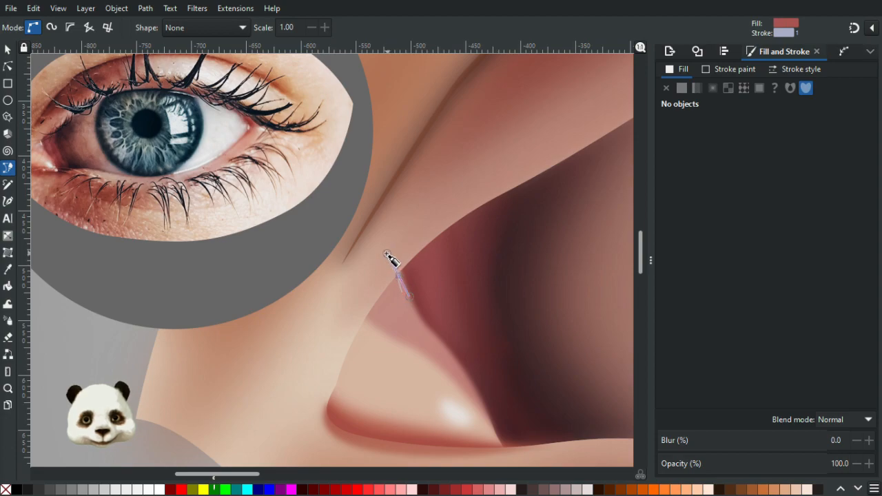
left_click_drag(383, 253, 384, 253)
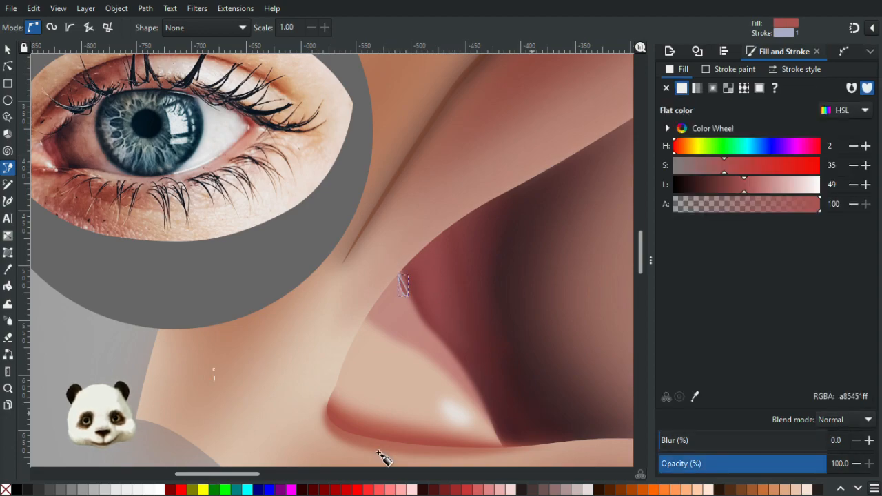
left_click(7, 490, "shift")
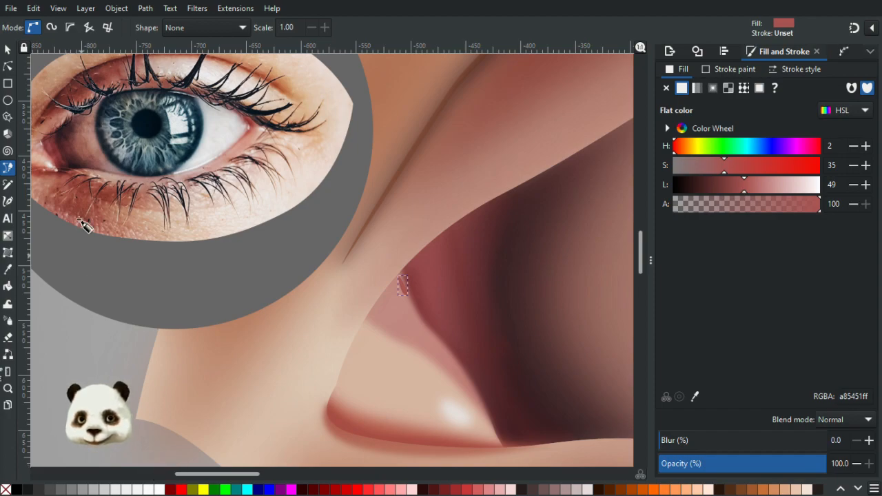
Step: Fill the small sliver with a pale pink sampled from the reference photo's inner corner and set its blur to 27%
key("d")
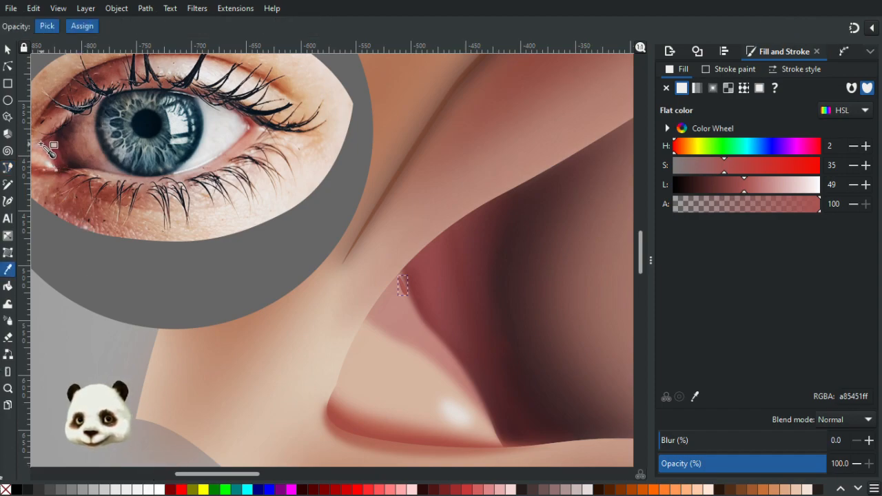
left_click(41, 146)
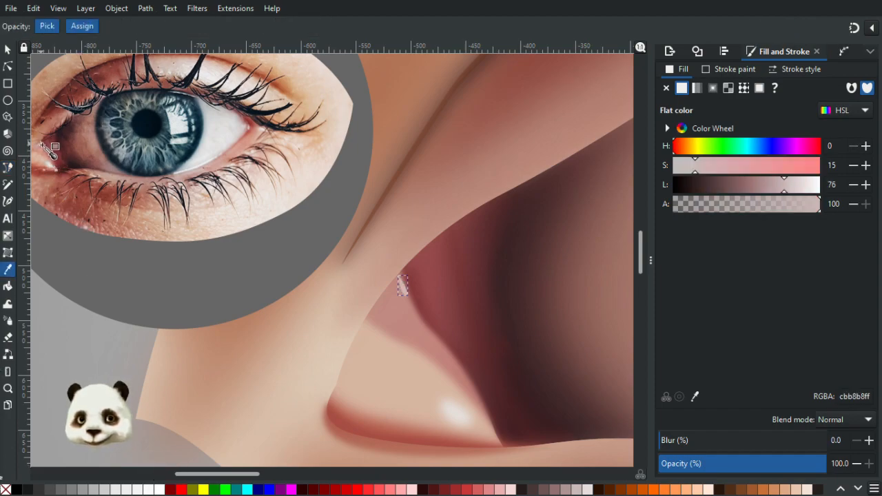
left_click(869, 440)
left_click(869, 440)
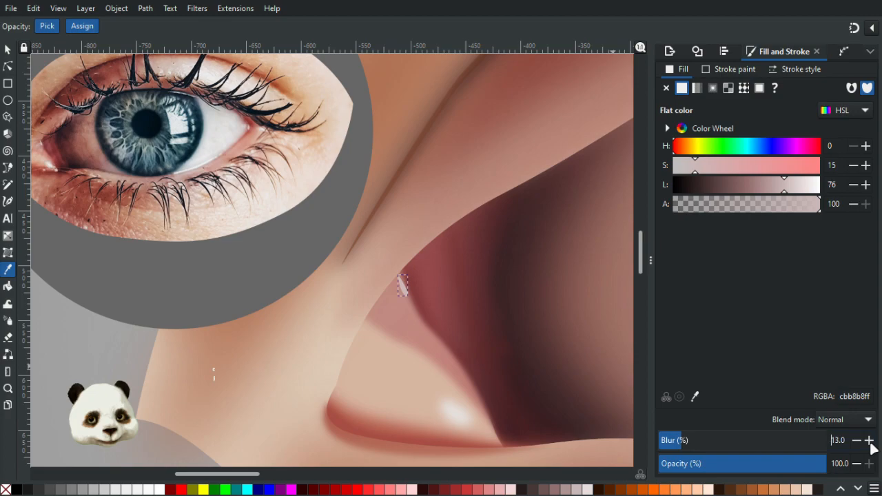
left_click(870, 442)
left_click(869, 441)
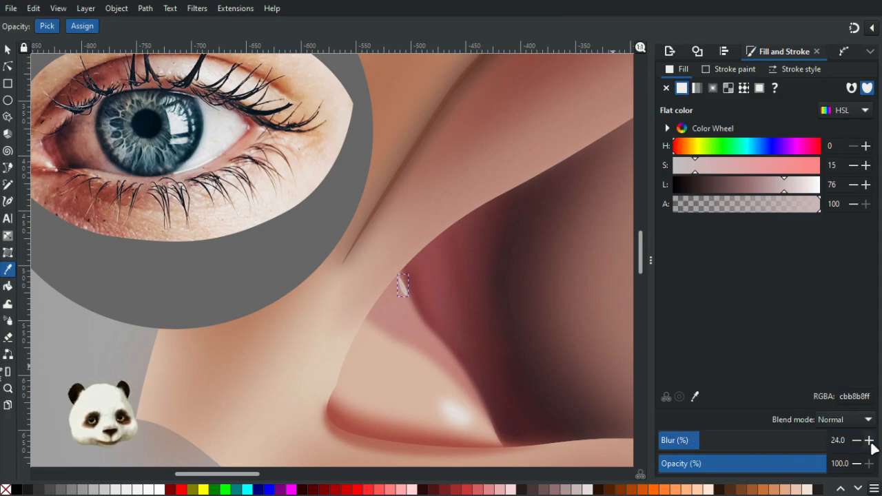
left_click(869, 441)
scroll(471, 379, "down", 2)
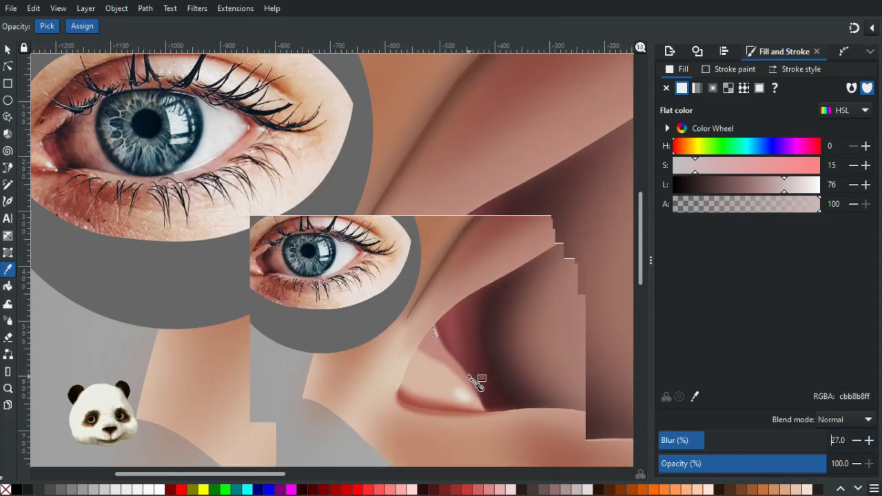
Step: Draw a small narrow crescent over the innermost end of the red fold beneath the inner corner tissue
scroll(470, 379, "up", 2)
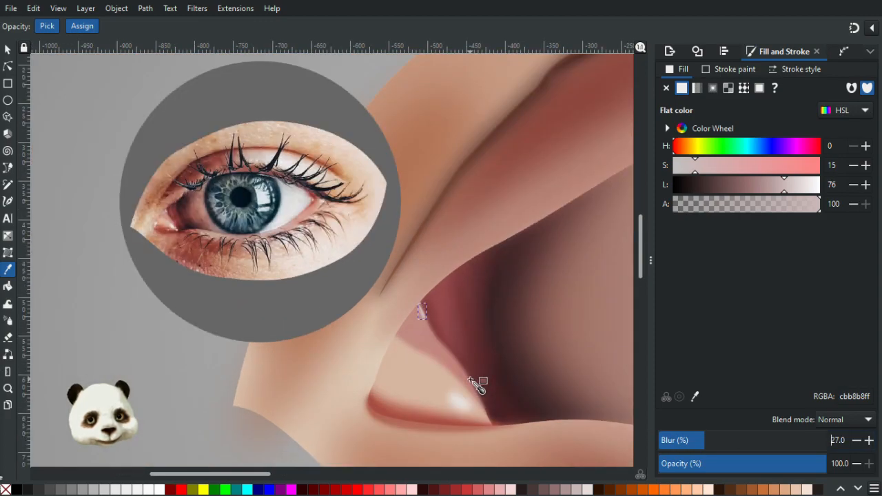
scroll(470, 379, "up", 1)
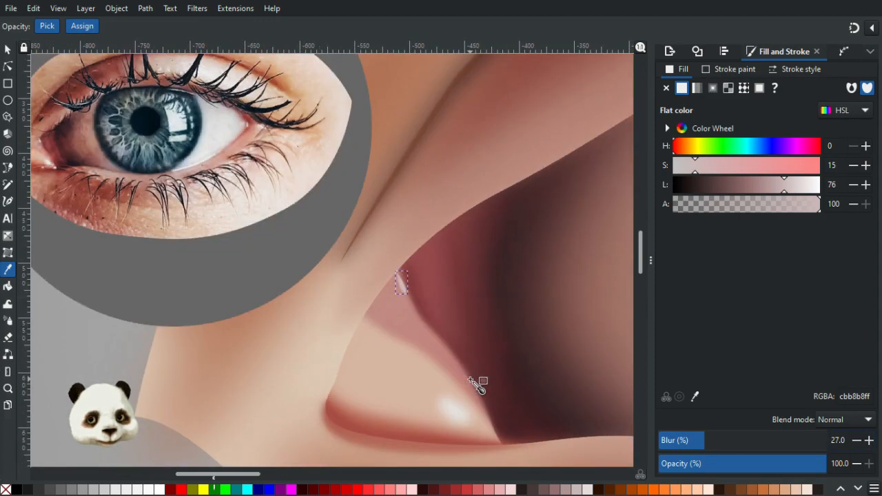
left_click_drag(474, 293, 505, 304)
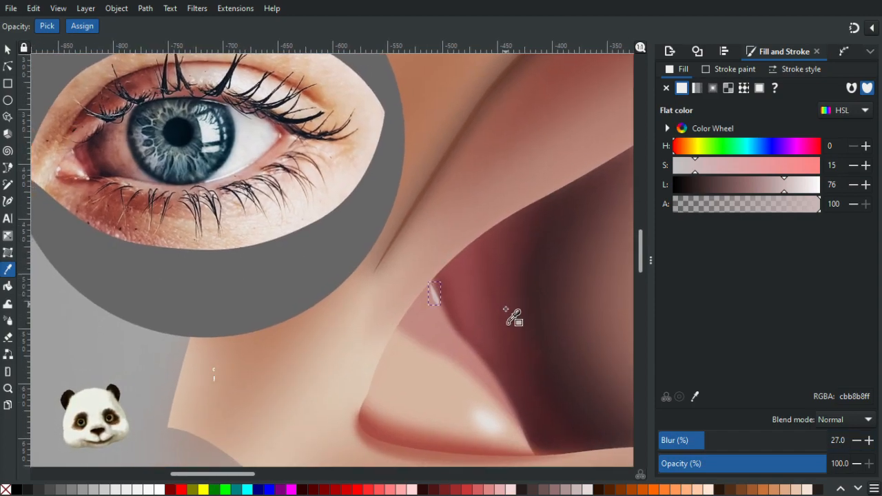
scroll(514, 324, "down", 1)
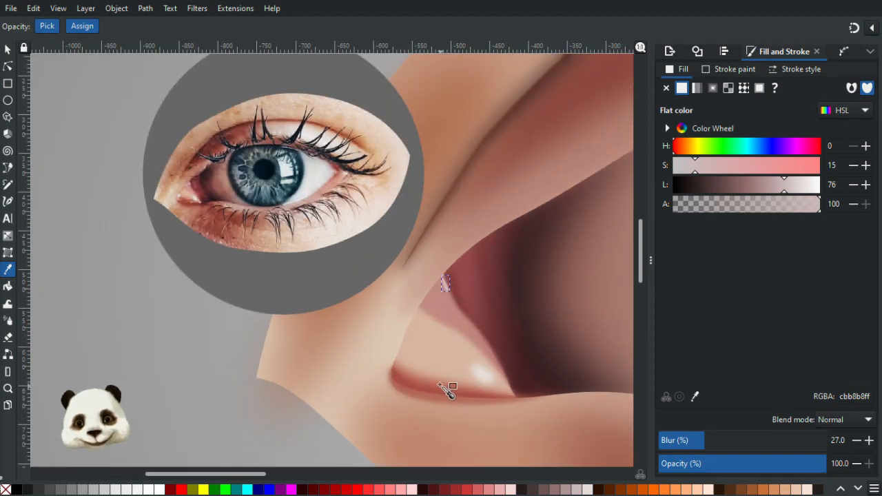
key("b")
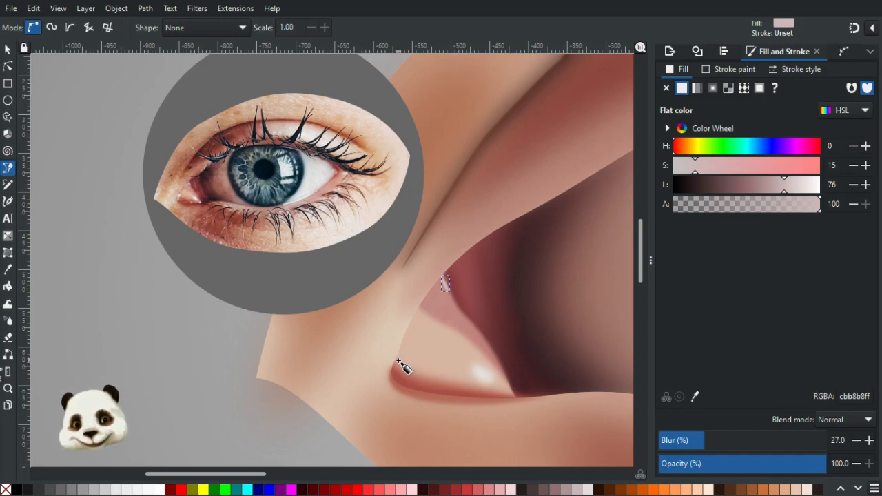
left_click(398, 359)
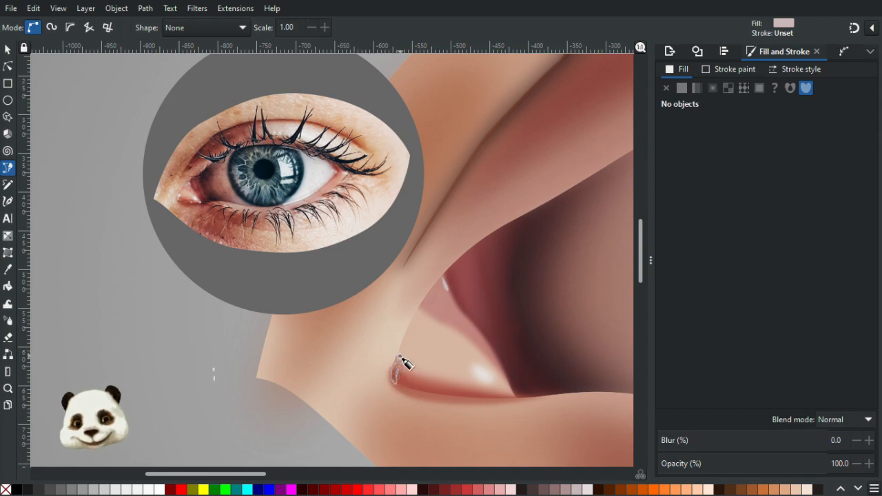
left_click_drag(398, 359, 390, 360)
scroll(424, 386, "up", 2)
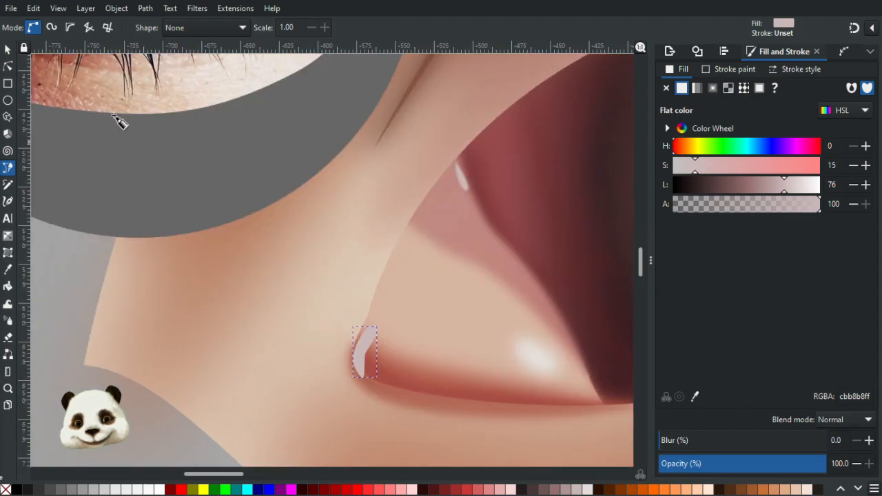
Step: Round and widen the crescent's upper end by adjusting its nodes, making the shape about 21 by 33 px
left_click(7, 65)
left_click(365, 356)
left_click_drag(393, 331, 368, 328)
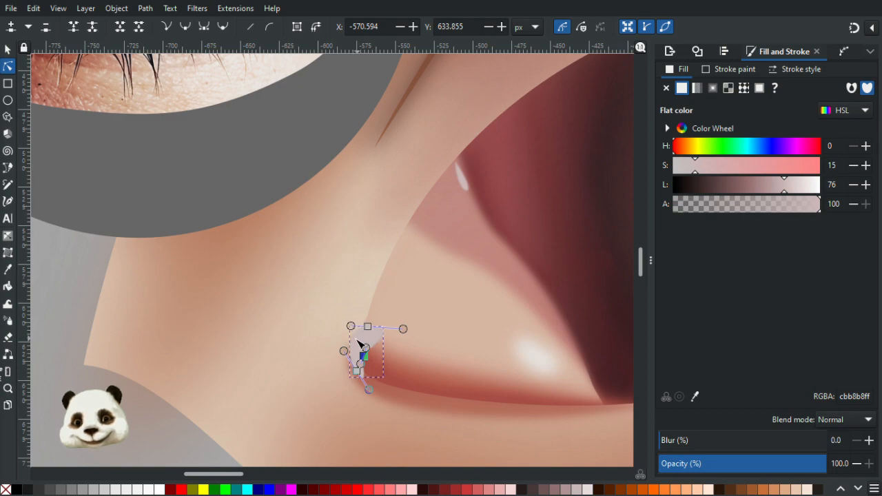
left_click(128, 405)
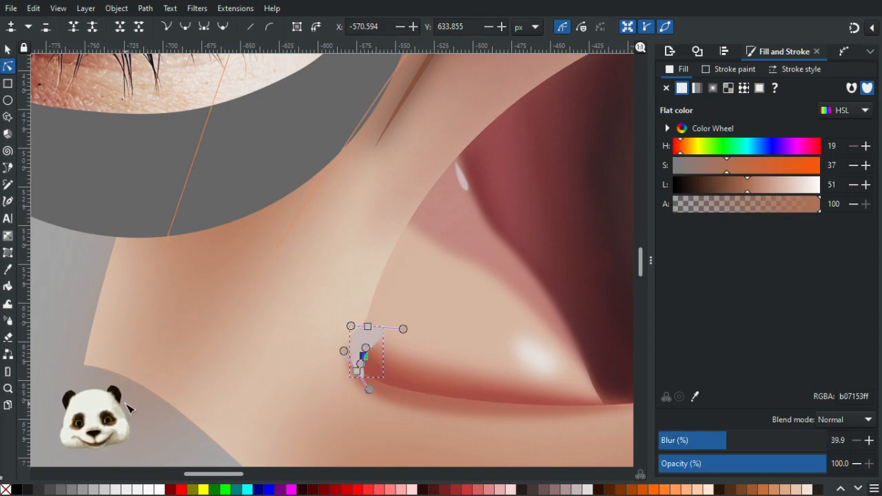
Step: Select only the pale crescent at the end of the red fold and lower it one level in the stacking order
left_click(8, 49)
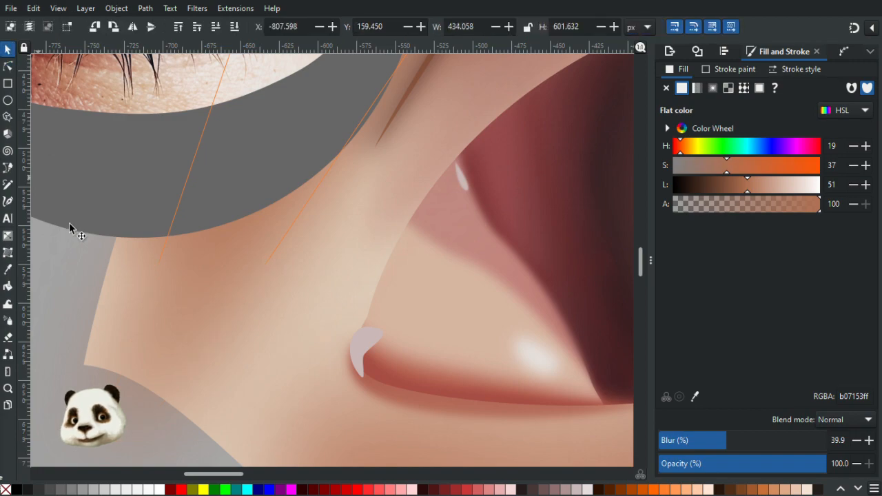
left_click(368, 346)
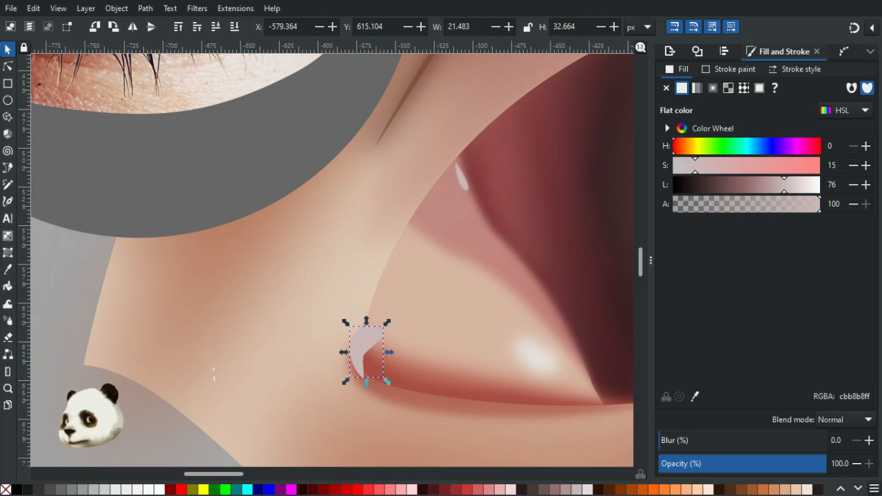
left_click(462, 175, "shift")
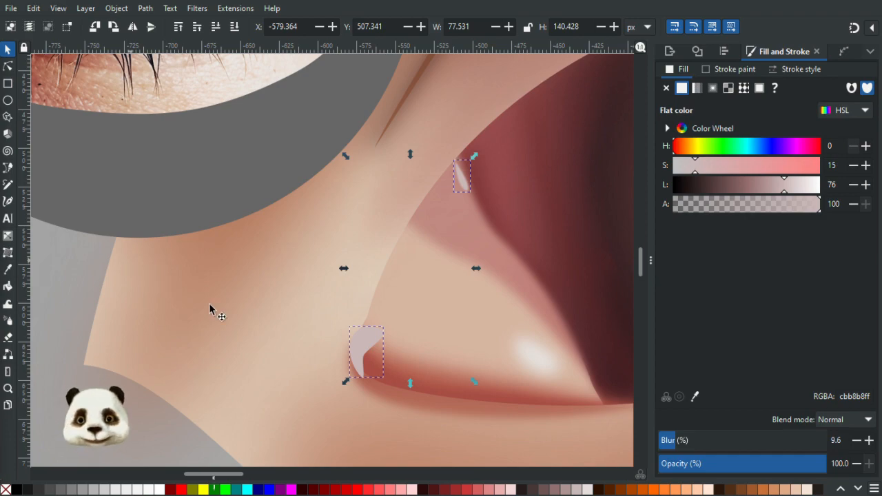
left_click(362, 346)
key("Escape")
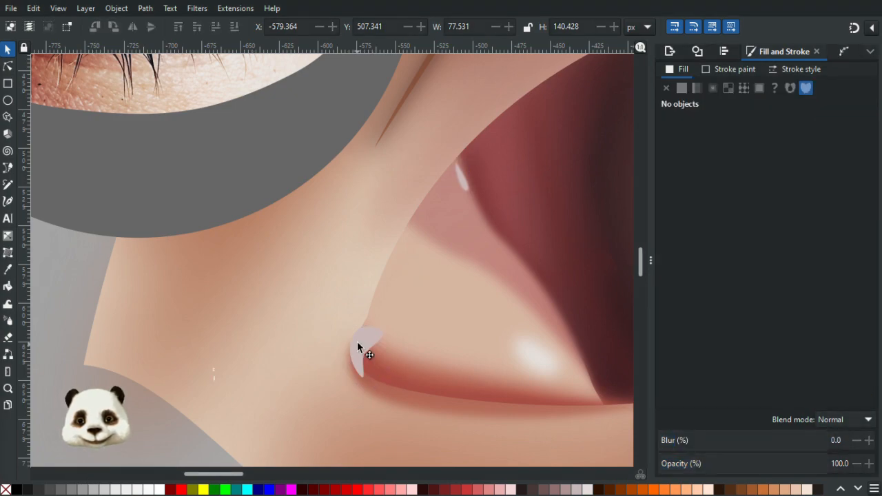
left_click(358, 346)
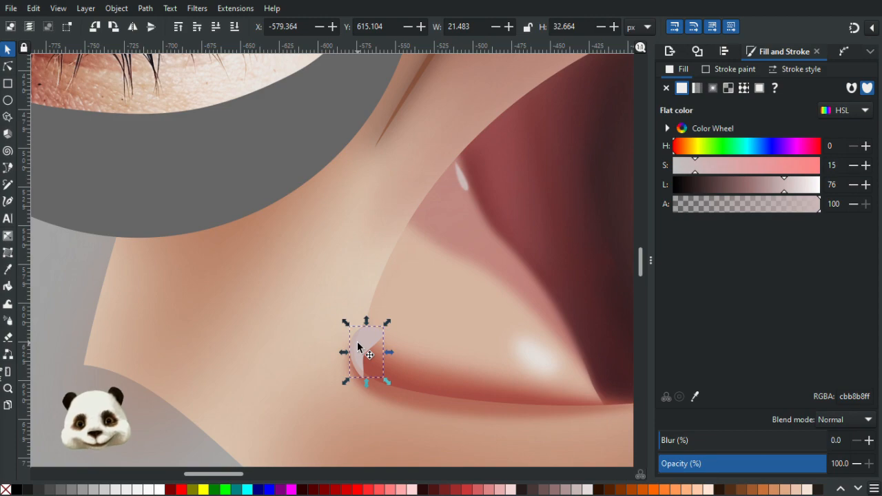
key("Page_Down")
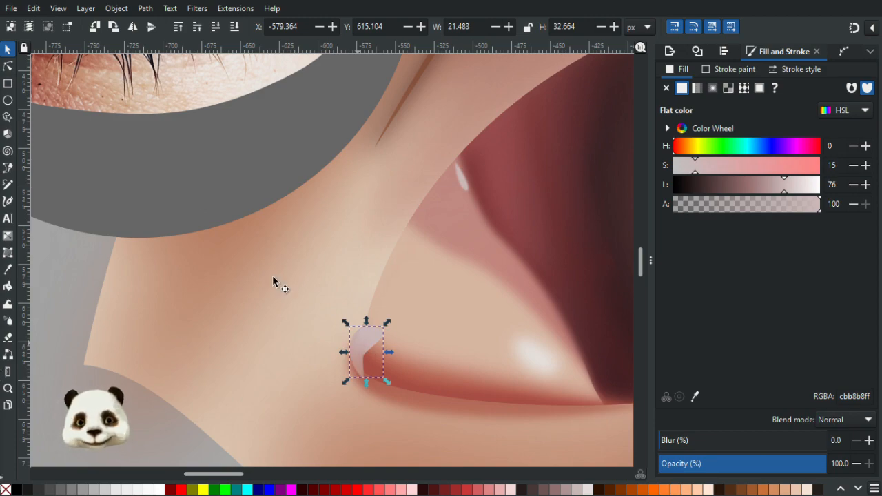
Step: Refine the crescent's outline by shifting its lower tip and inner bend inward and tightening the outer curve
left_click(8, 66)
scroll(390, 392, "up", 2, "ctrl")
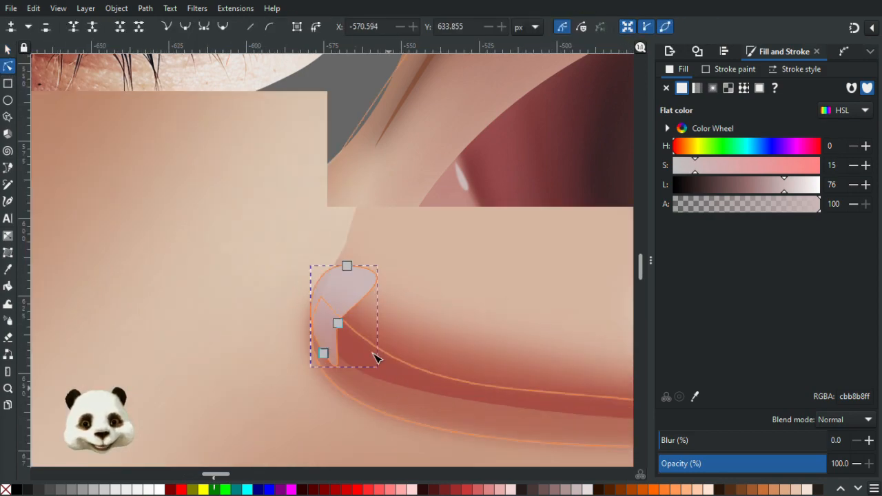
left_click_drag(333, 351, 329, 347)
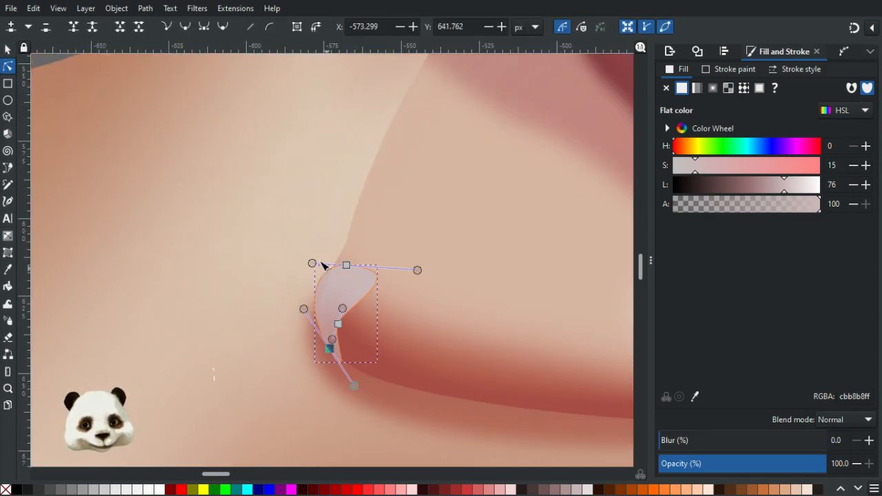
mouse_move(316, 265)
left_mouse_down()
mouse_move(336, 269)
mouse_move(327, 266)
left_mouse_up()
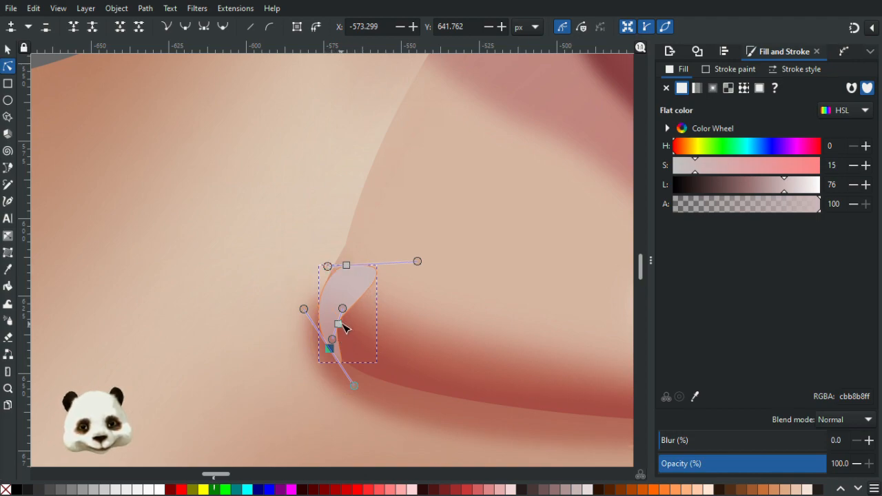
left_click(345, 320)
left_click(336, 324)
left_click_drag(337, 324, 343, 323)
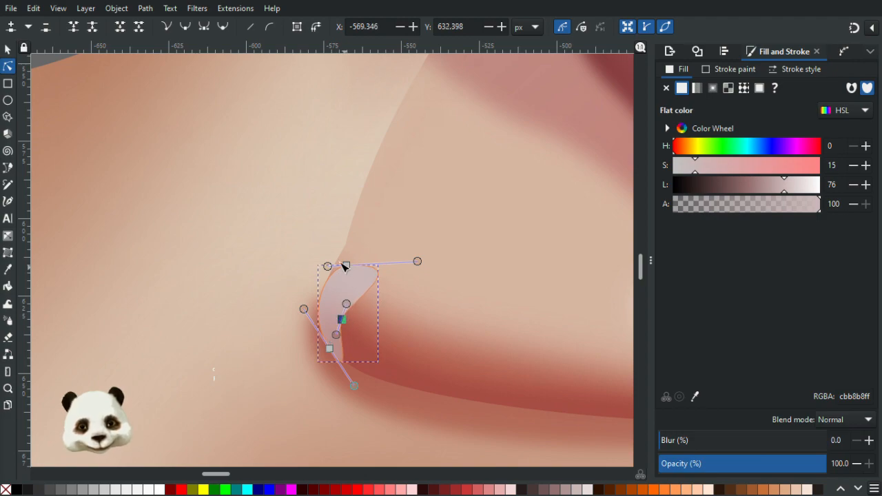
mouse_move(346, 264)
left_mouse_down()
mouse_move(318, 265)
mouse_move(348, 266)
left_mouse_up()
left_click_drag(304, 309, 310, 313)
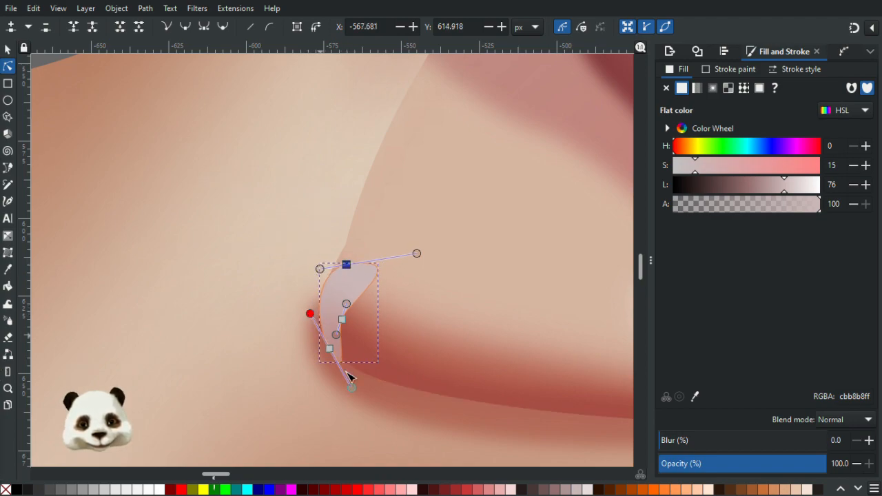
left_click_drag(353, 386, 348, 373)
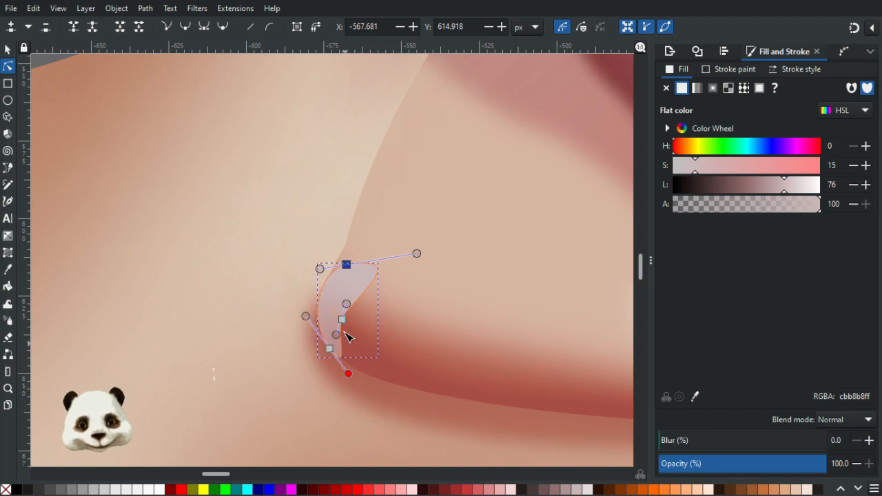
Step: Narrow the crescent's upper end and nudge its inner bend so it follows the eye corner's edge
left_click(159, 327)
scroll(177, 340, "down", 5)
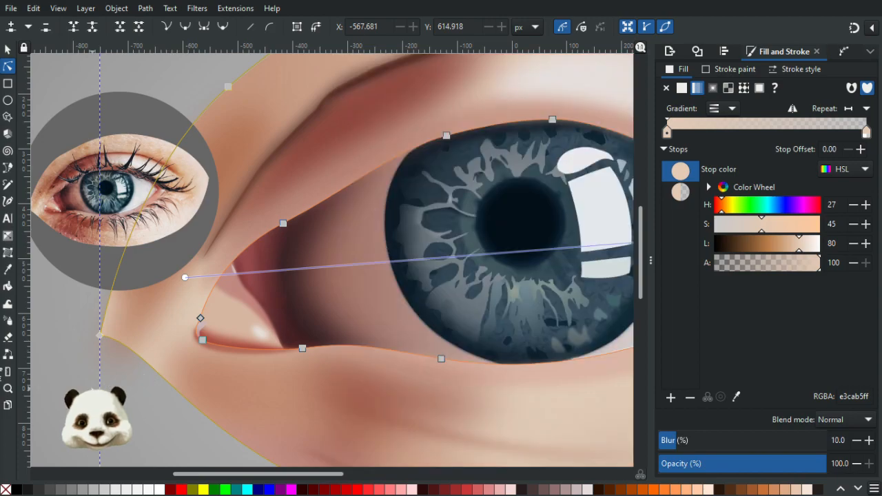
key("Escape")
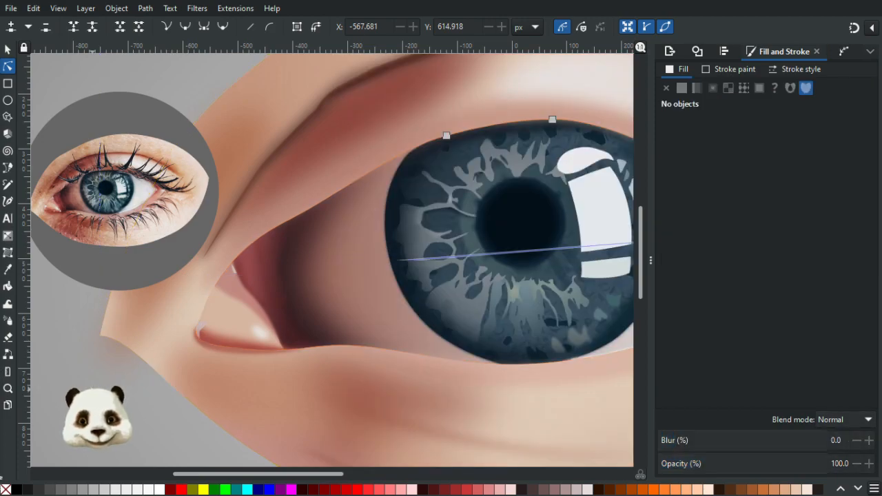
scroll(234, 315, "up", 3)
left_click(250, 311)
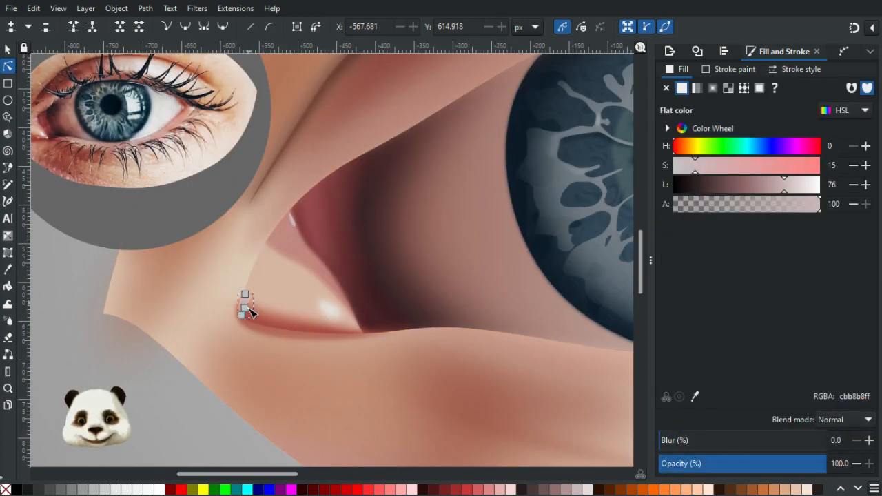
scroll(249, 311, "up", 3)
left_click(249, 310)
left_click_drag(234, 303, 235, 302)
left_click_drag(287, 266, 273, 289)
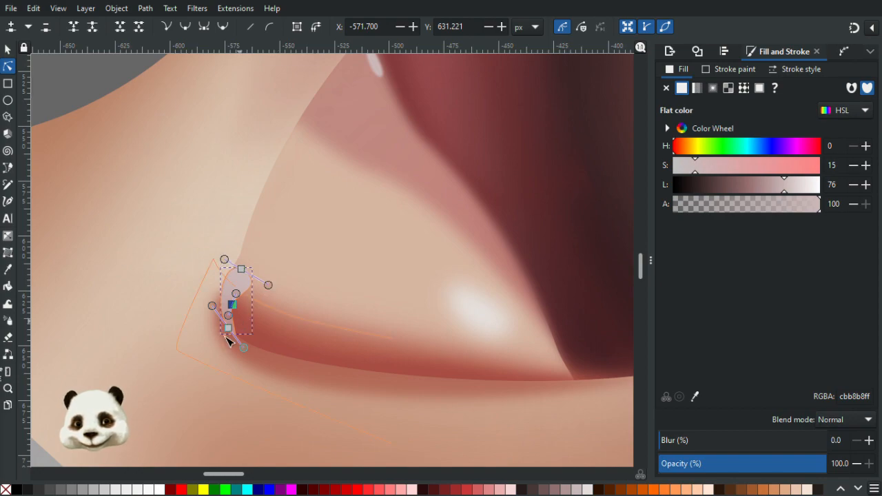
Step: Fill the crescent with the very pale pink e0d8d6 sampled from the reference photo's inner corner and set its blur to 30%
scroll(204, 352, "down", 4)
scroll(97, 249, "left", 2)
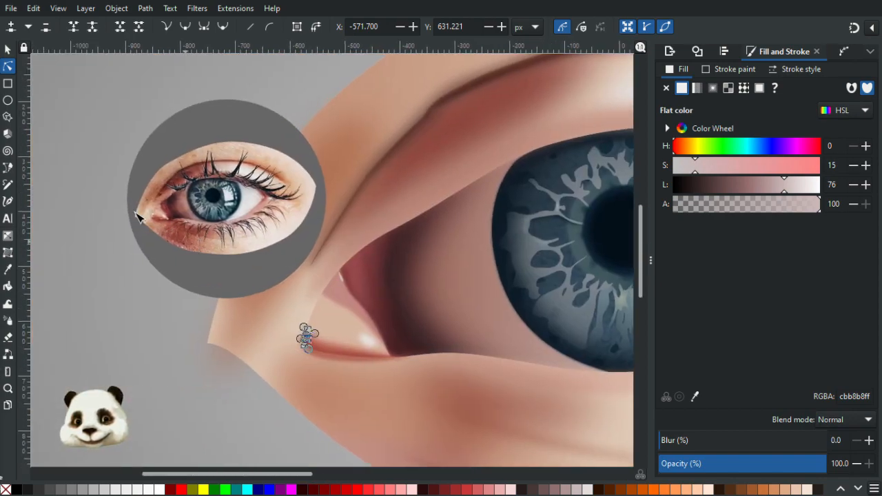
scroll(161, 236, "up", 4)
key("d")
left_click(187, 218)
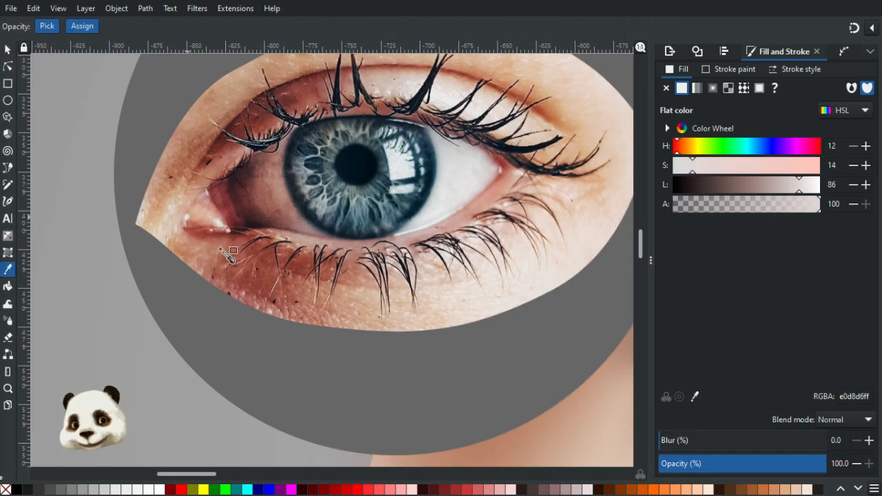
left_click_drag(366, 342, 233, 212)
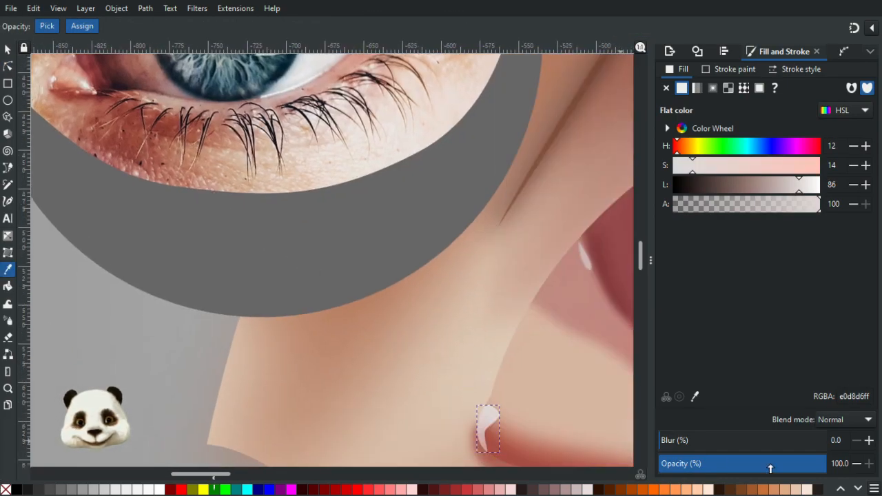
left_click_drag(686, 442, 706, 442)
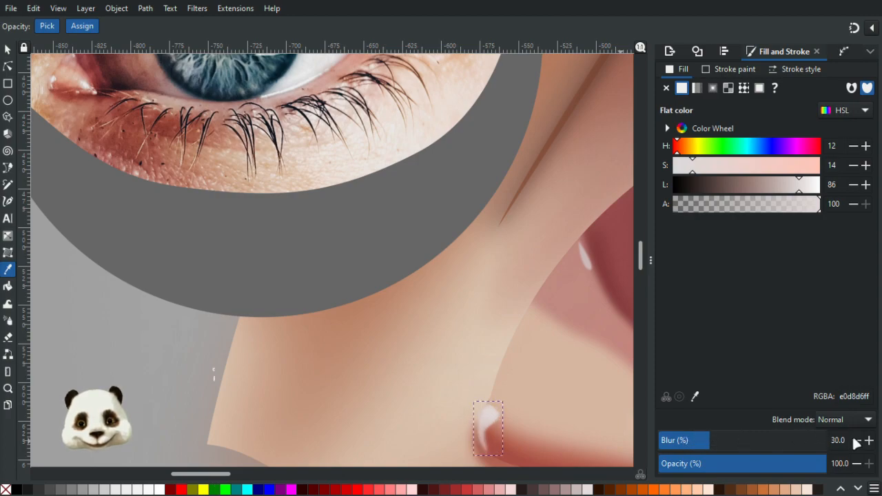
Step: Examine the inner corner highlights within the whole eye and up close against the reference photo
scroll(558, 398, "down", 4)
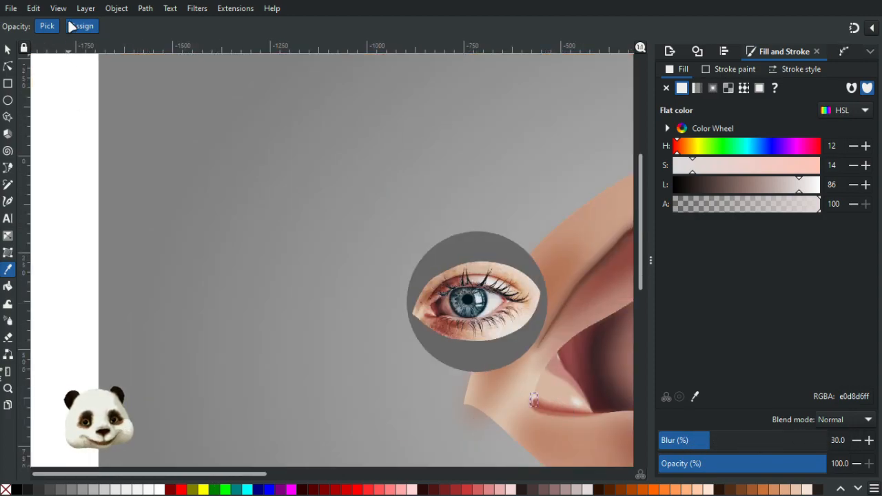
left_click(8, 50)
left_click(172, 148)
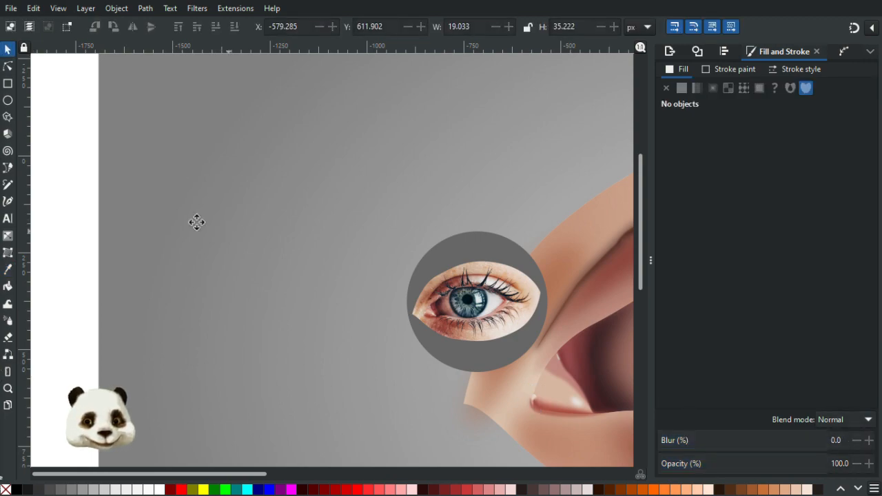
scroll(224, 229, "right", 6)
scroll(58, 233, "down", 1)
scroll(74, 273, "down", 1)
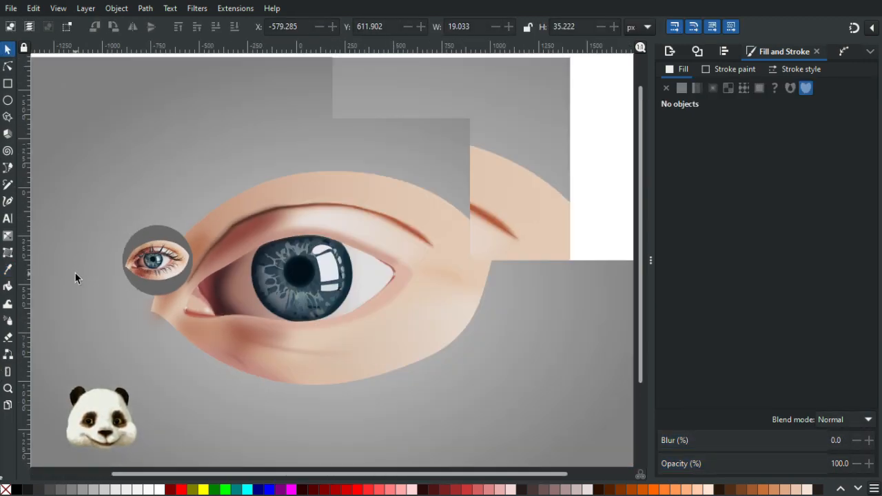
scroll(71, 279, "up", 1)
scroll(186, 324, "up", 1)
scroll(207, 321, "up", 1)
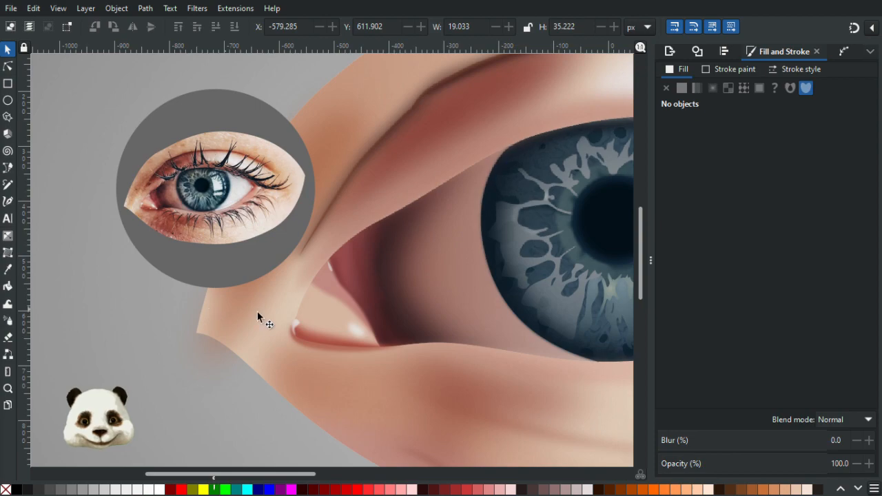
scroll(311, 326, "up", 1)
scroll(303, 331, "up", 1)
scroll(271, 318, "up", 1)
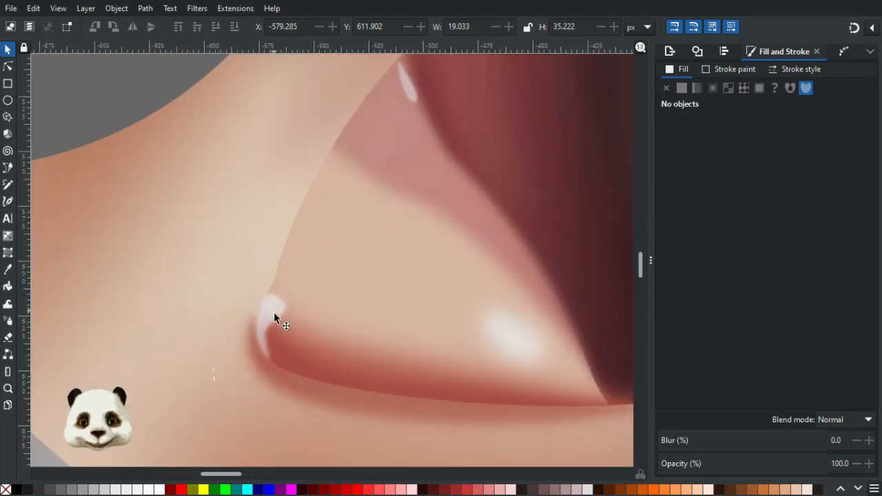
Step: Fade the pale crescent highlight to transparent toward its lower tip with a linear gradient, and simplify its path twice
left_click(271, 305)
key("g")
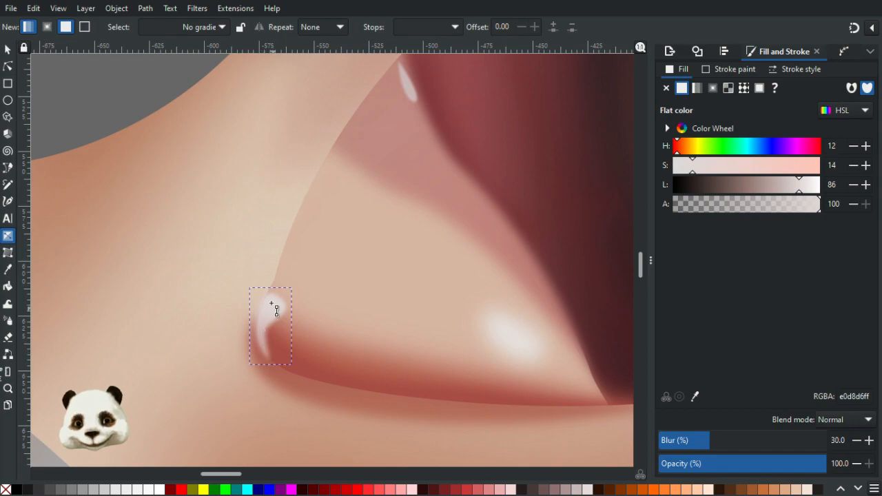
left_click_drag(273, 309, 265, 370)
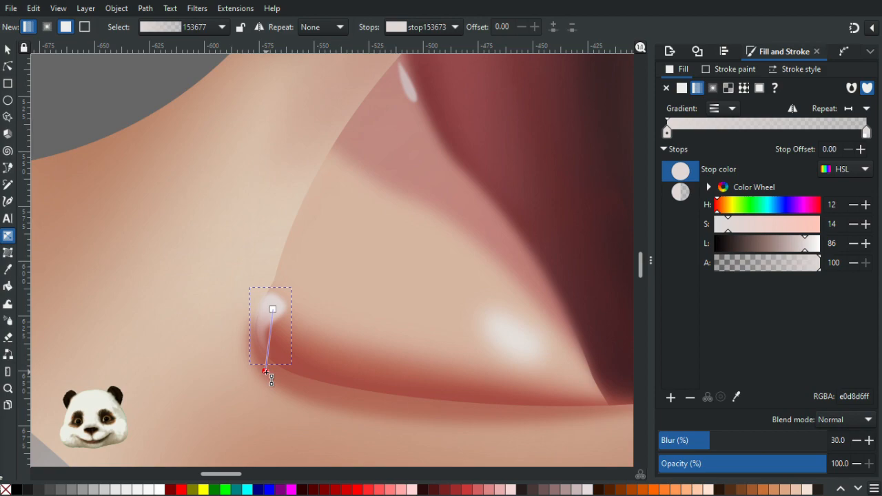
left_click(266, 371)
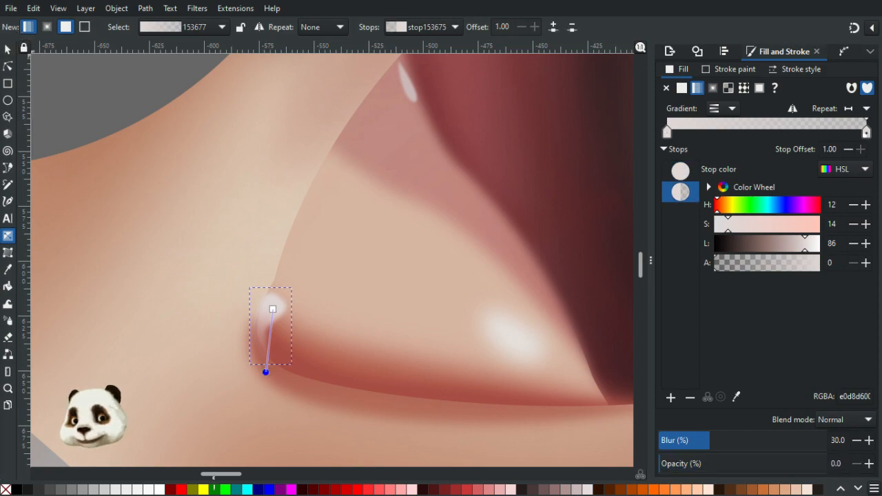
left_click(8, 52)
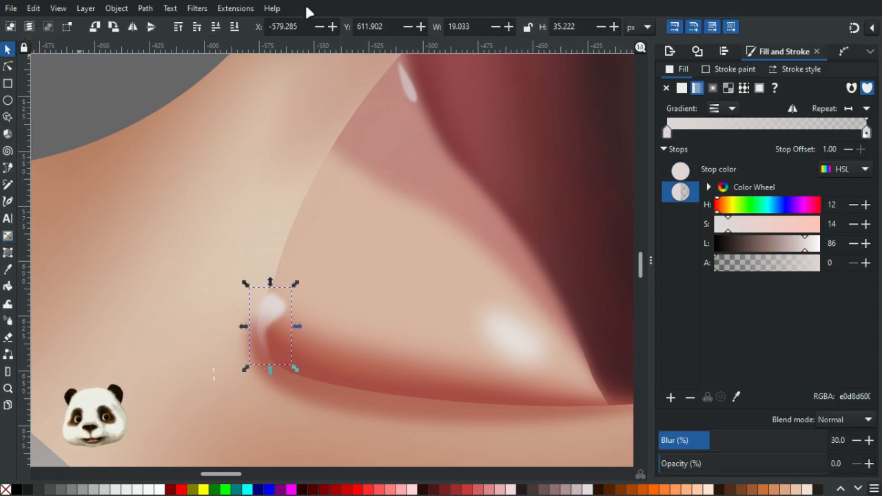
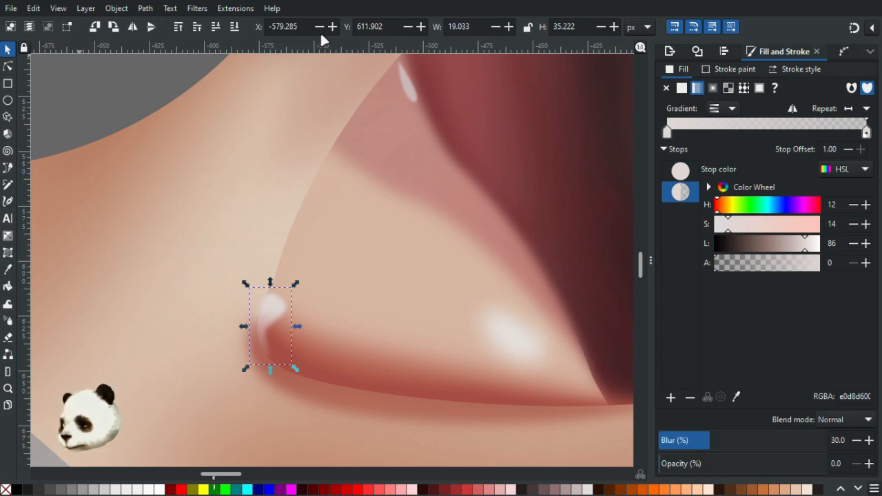
key("ctrl+l")
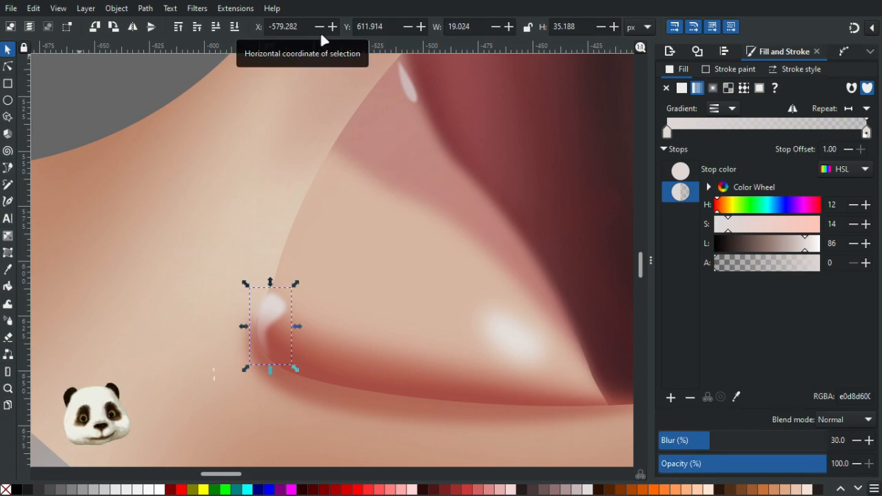
key("ctrl+l")
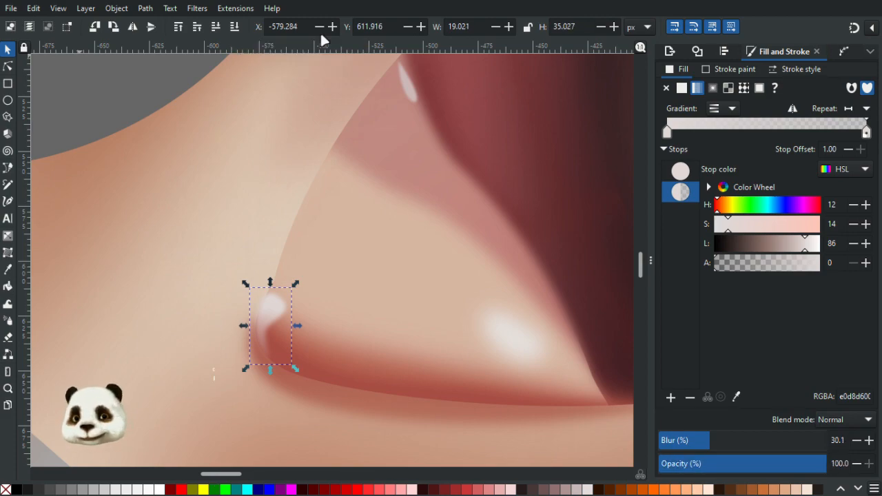
key("ctrl+o")
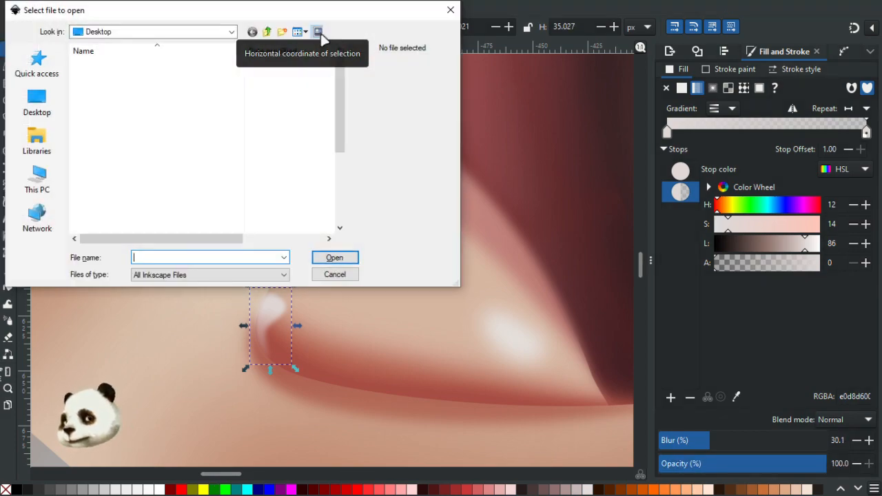
key("Escape")
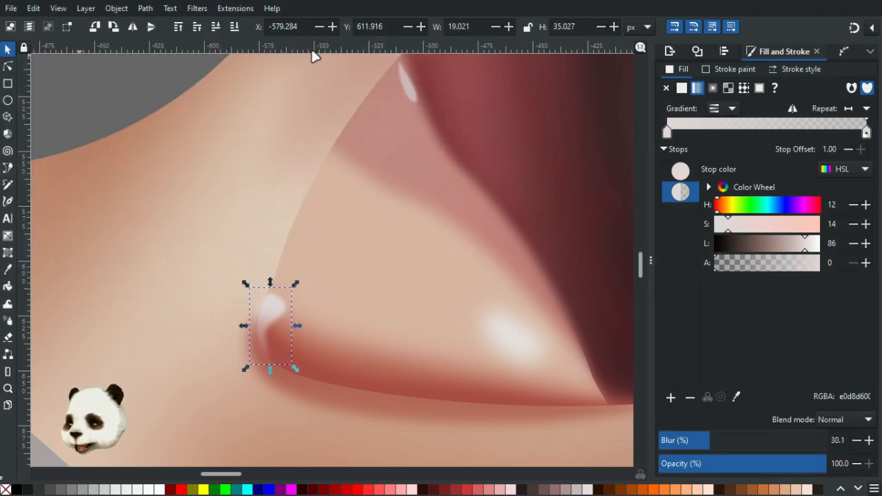
key("ctrl+shift+o")
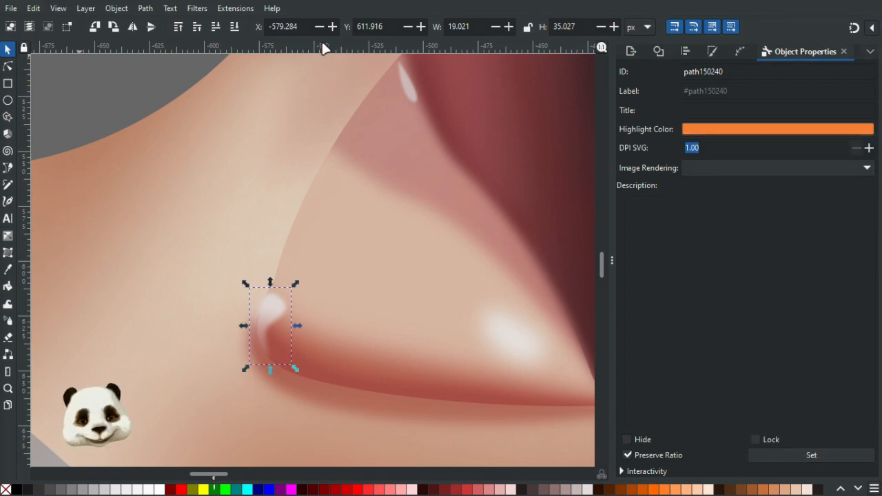
left_click(843, 51)
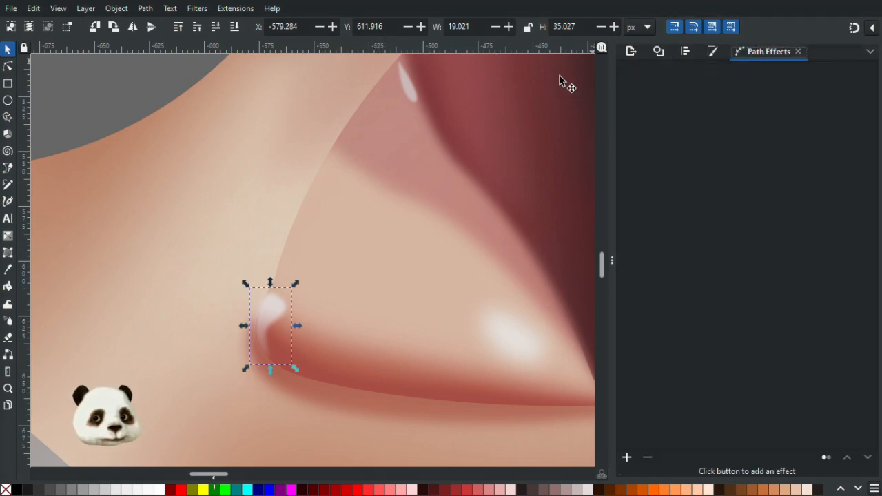
Step: Reshape the red fold of the inner corner by moving its outer upper node up and inward and slightly raising its upper edge
scroll(407, 321, "down", 5)
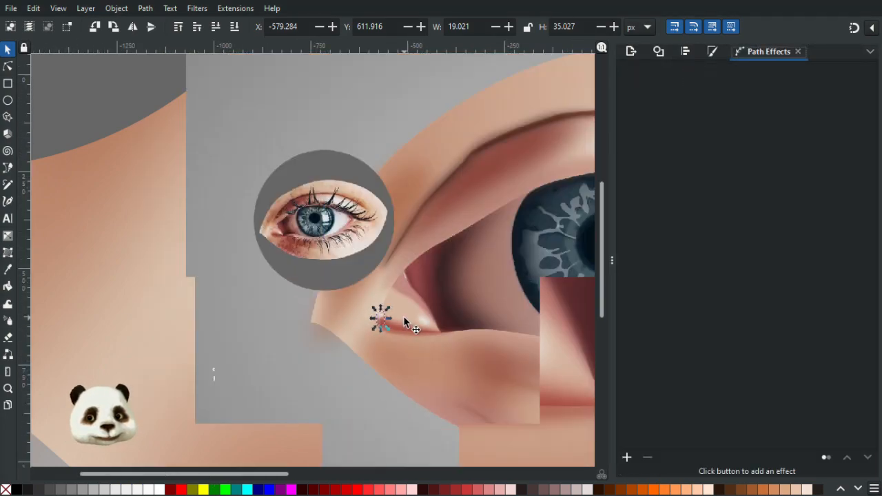
left_click(183, 156)
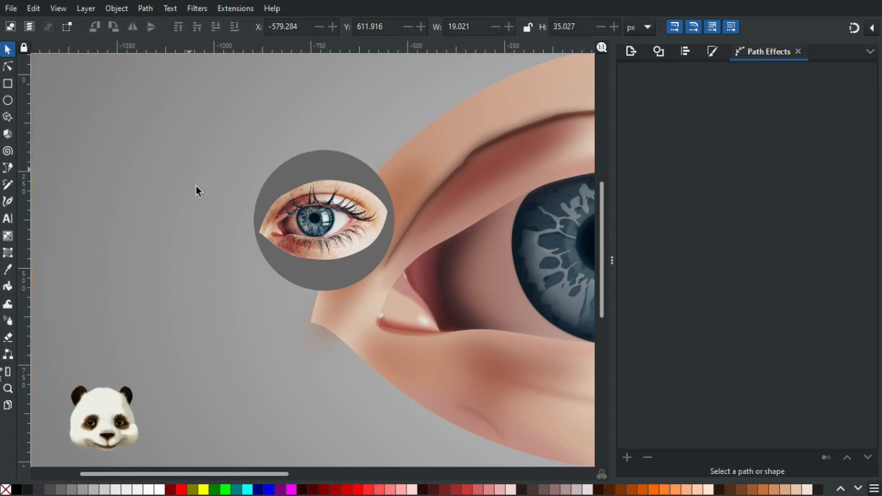
scroll(193, 210, "down", 2)
scroll(285, 269, "up", 2)
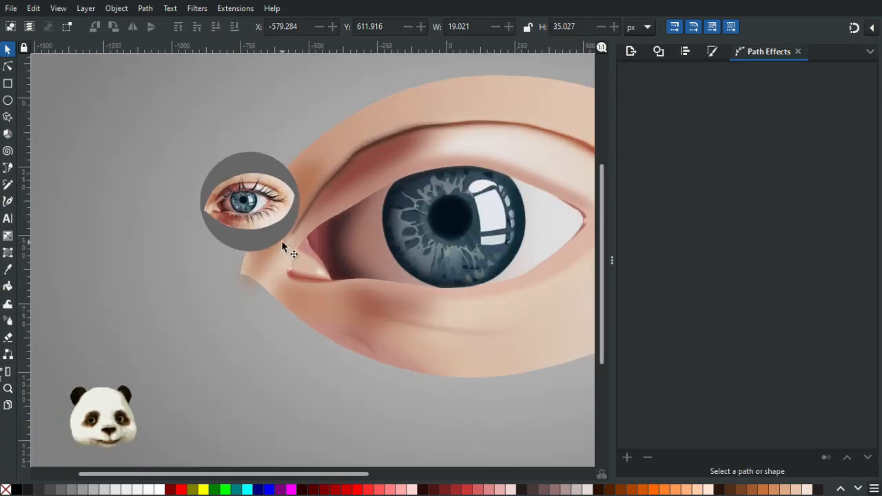
scroll(325, 291, "up", 1)
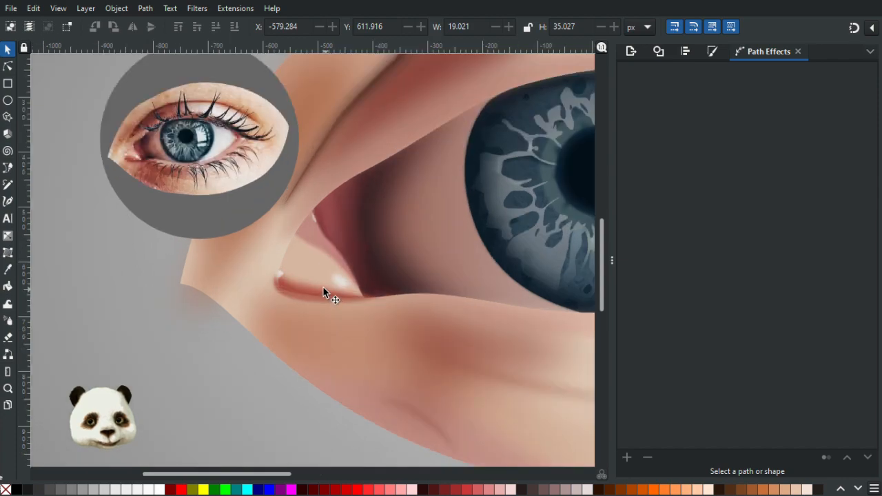
left_click(7, 66)
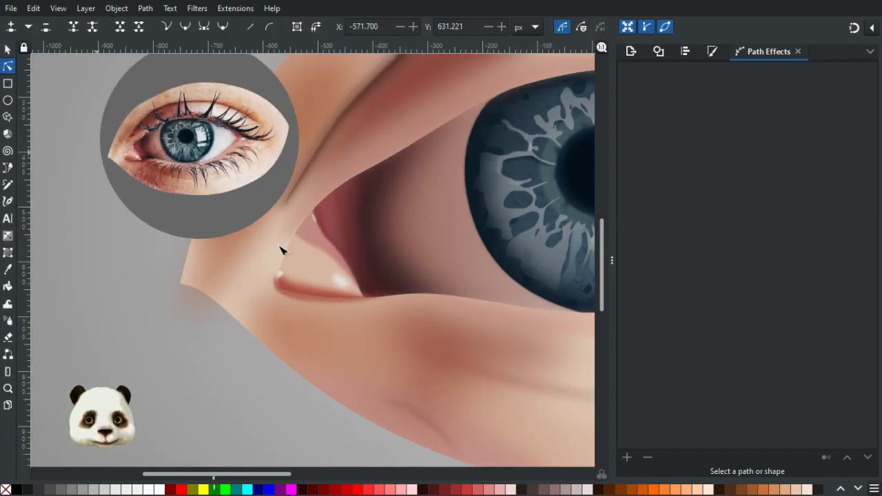
scroll(279, 259, "up", 2)
left_click(274, 281)
left_click(268, 276)
left_click_drag(269, 277, 276, 265)
left_click(324, 308)
left_click_drag(326, 308, 326, 303)
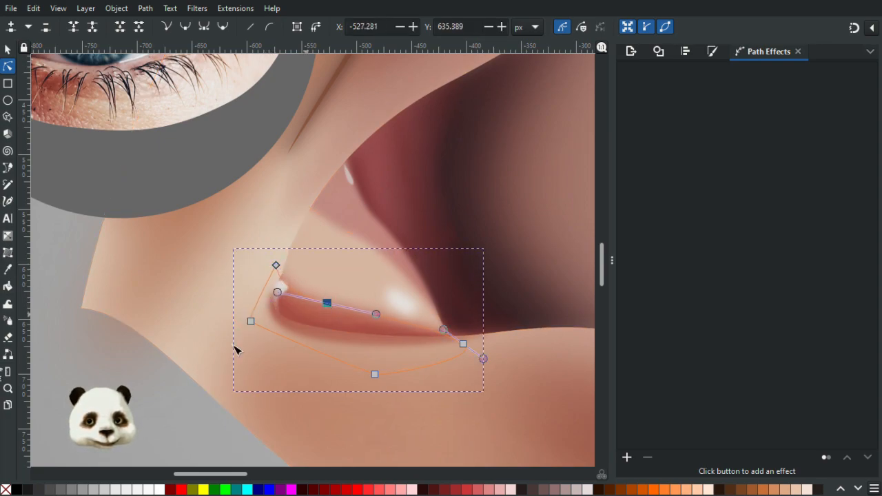
key("Escape")
key("Escape")
Step: Set the opacity of the pale crescent highlight at the end of the red fold to 80%
scroll(155, 382, "down", 5, "ctrl")
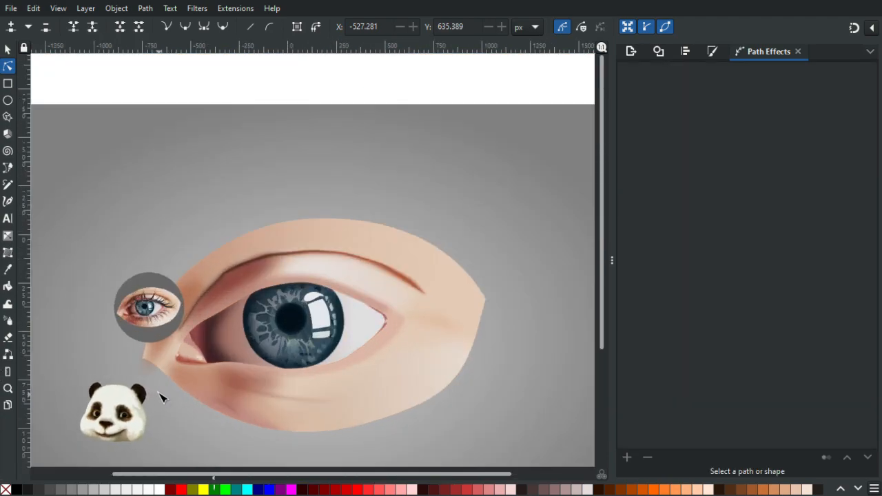
scroll(159, 396, "up", 1, "ctrl")
scroll(159, 390, "up", 3, "ctrl")
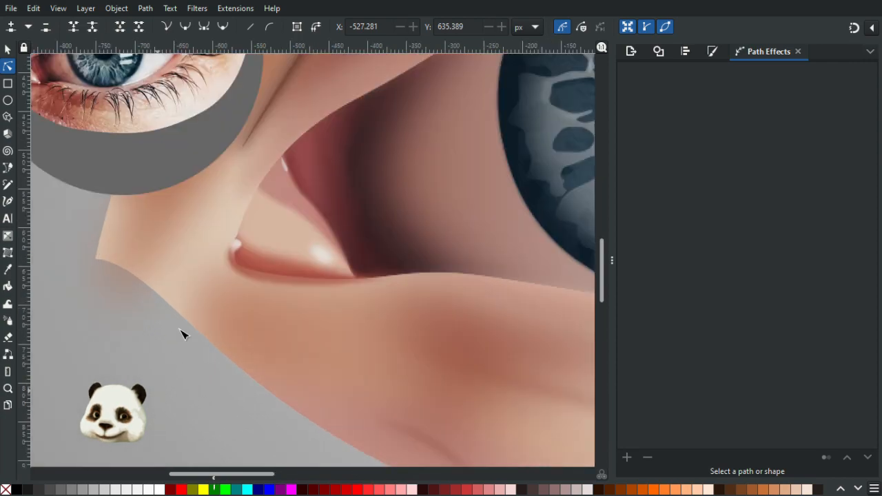
left_click(238, 252)
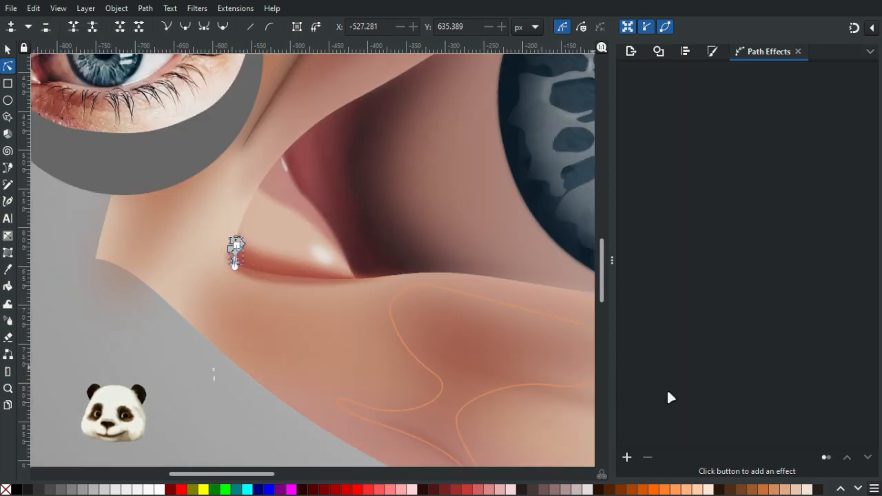
key("ctrl+shift+f")
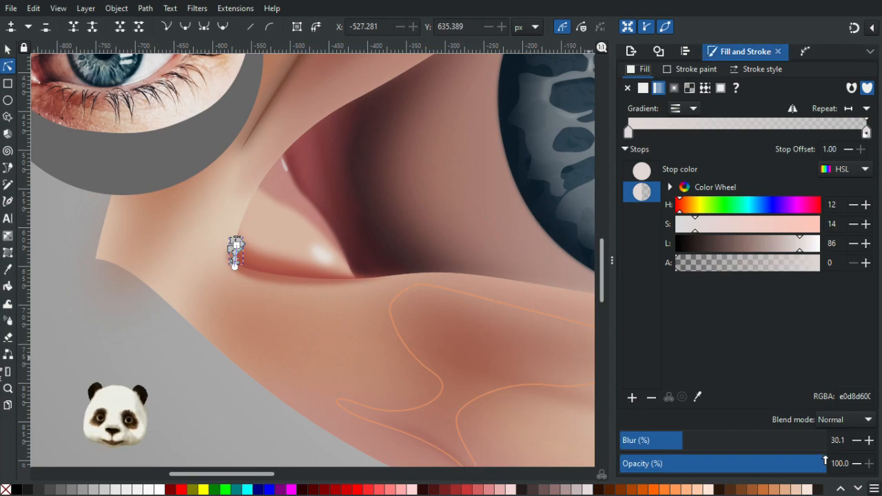
left_click(786, 463)
key("Escape")
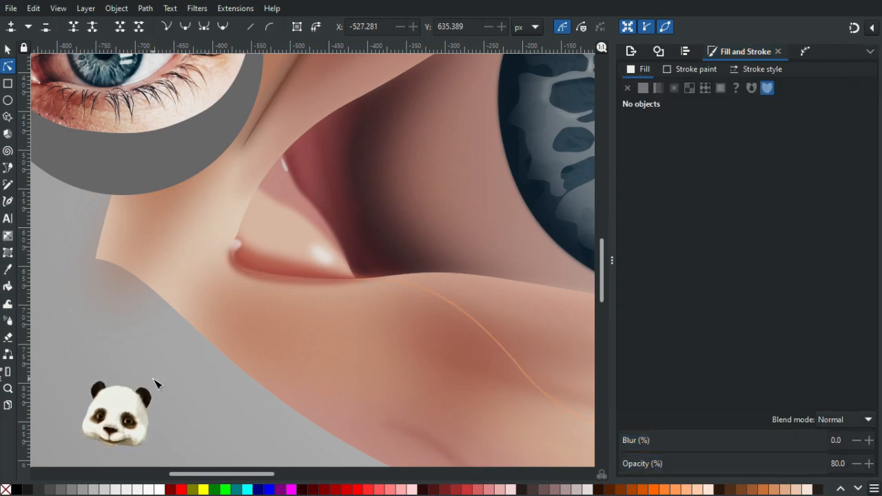
Step: Compare the inner corner and the lower lid's shading with the reference photo, both up close and in the whole eye
scroll(152, 381, "down", 4)
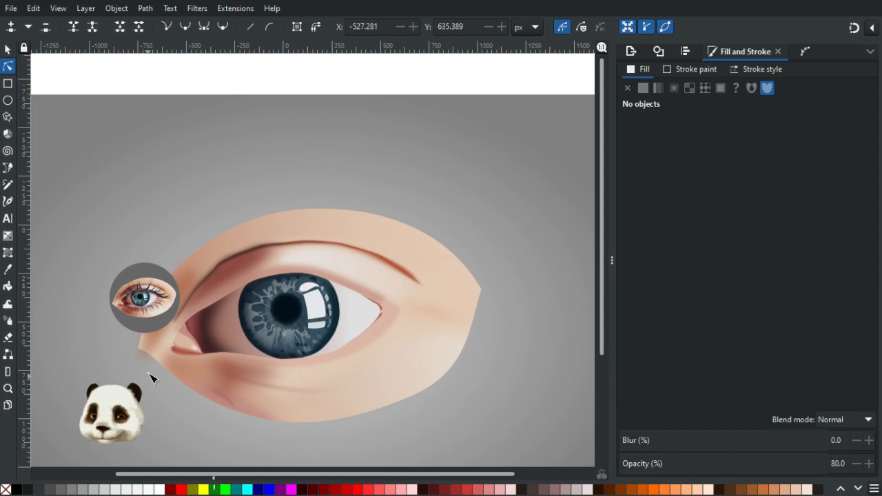
scroll(119, 344, "up", 4)
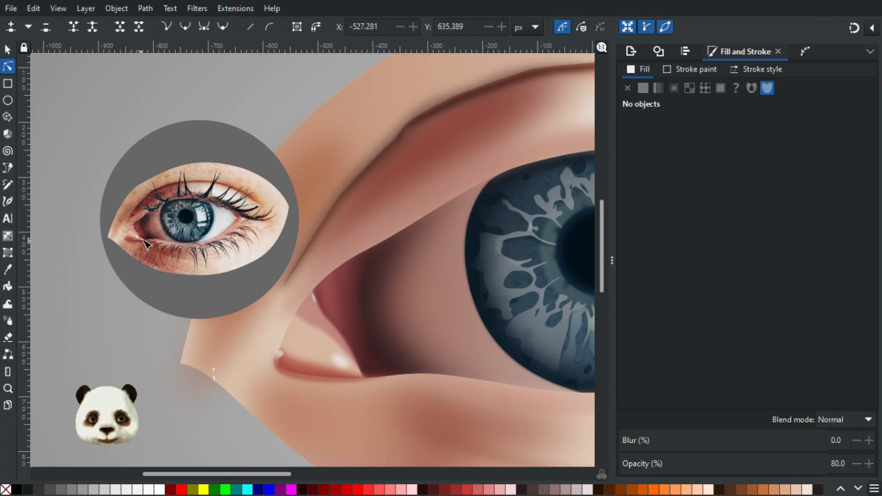
scroll(136, 246, "up", 4)
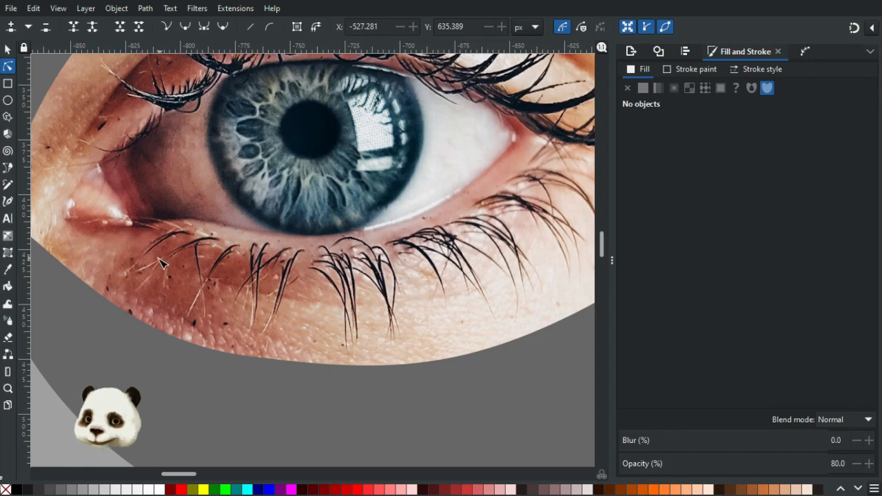
scroll(162, 293, "down", 4)
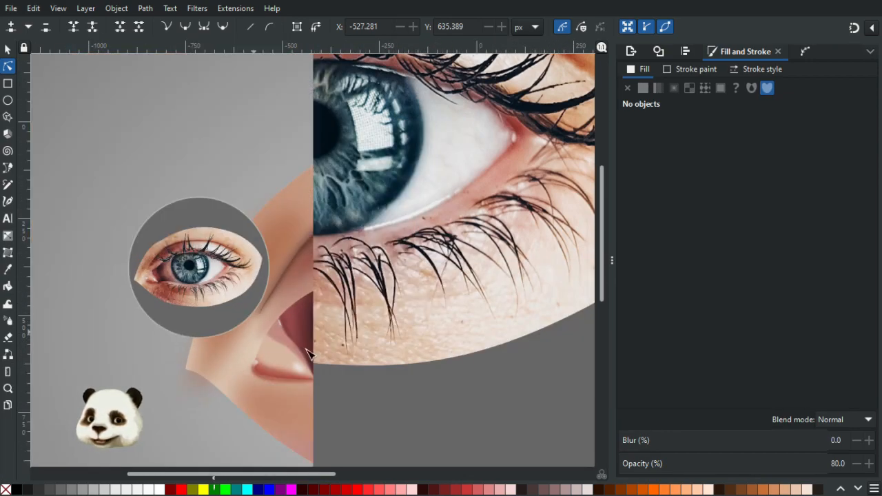
left_click_drag(280, 308, 226, 265)
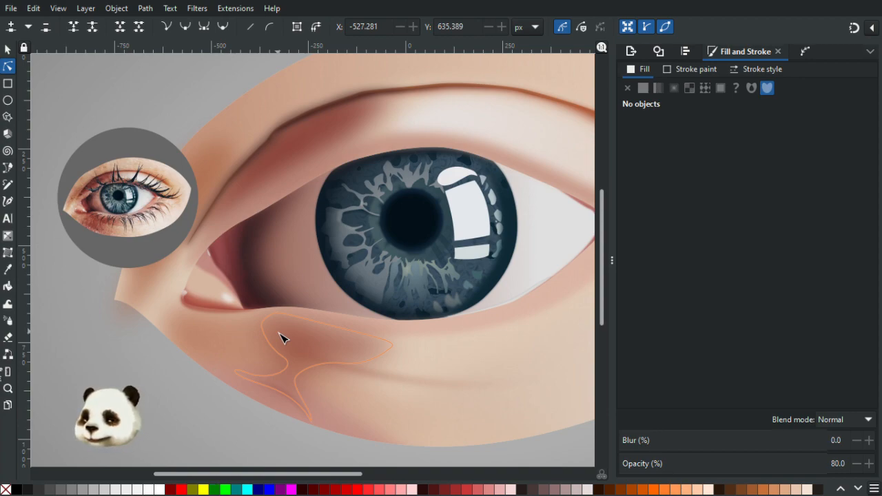
scroll(268, 323, "down", 2)
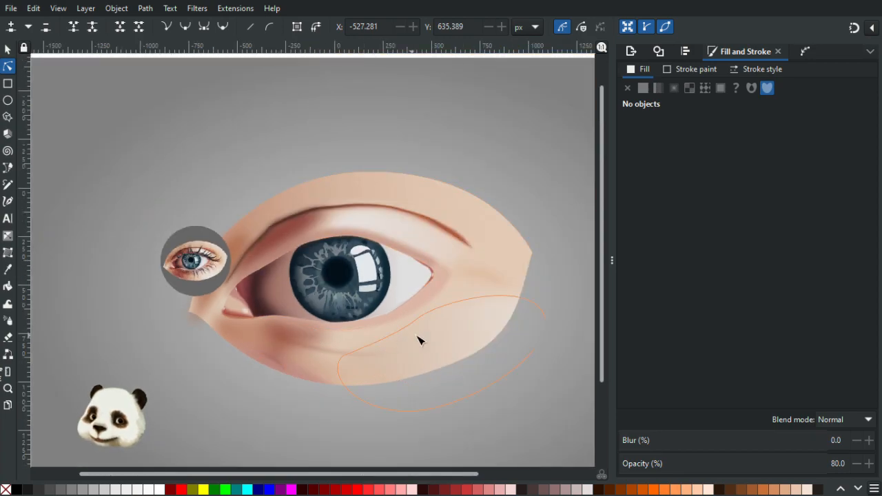
scroll(436, 339, "down", 1)
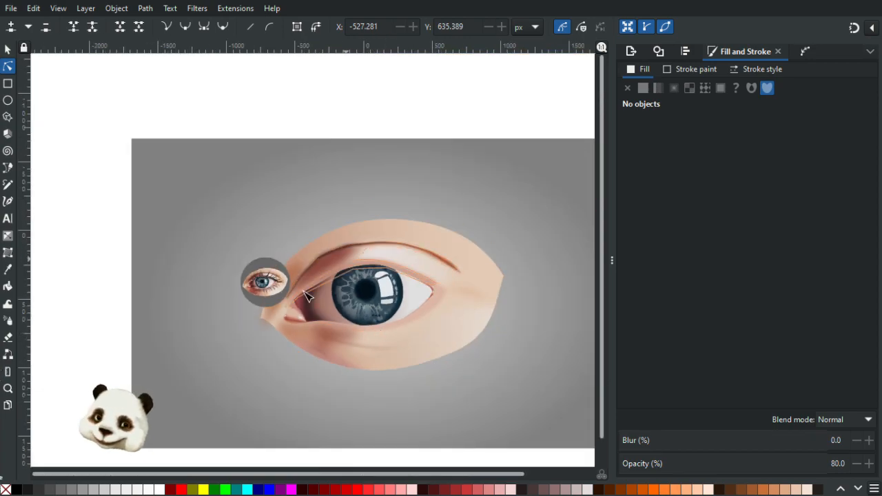
scroll(420, 338, "up", 1)
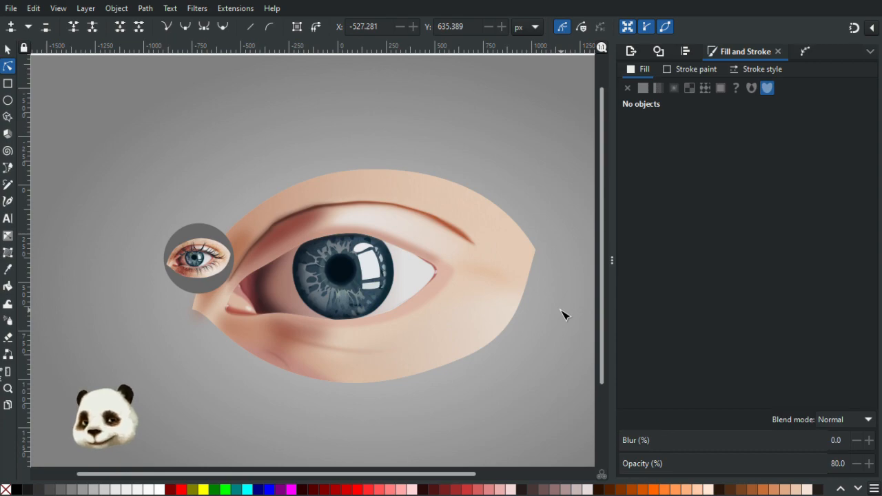
scroll(256, 356, "up", 2)
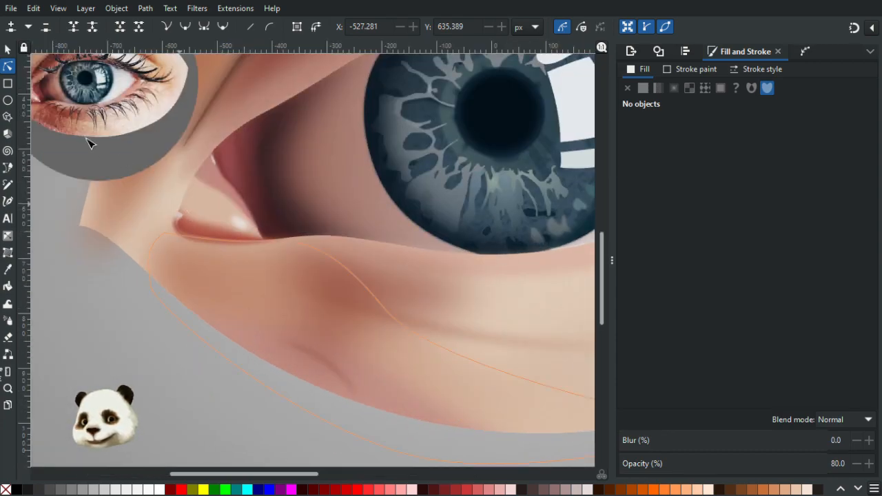
Step: Try a 40% blur on the reddish shadow beneath the lower lid's inner part, and undo it
left_click(8, 49)
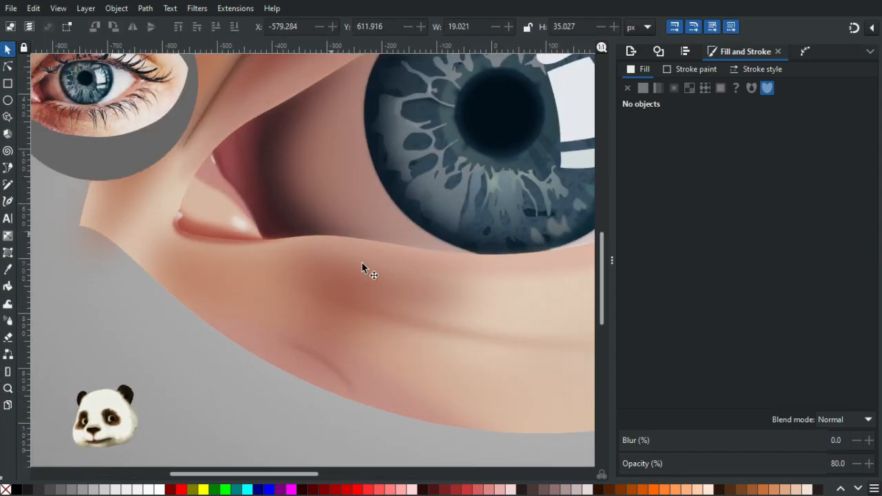
left_click(7, 65)
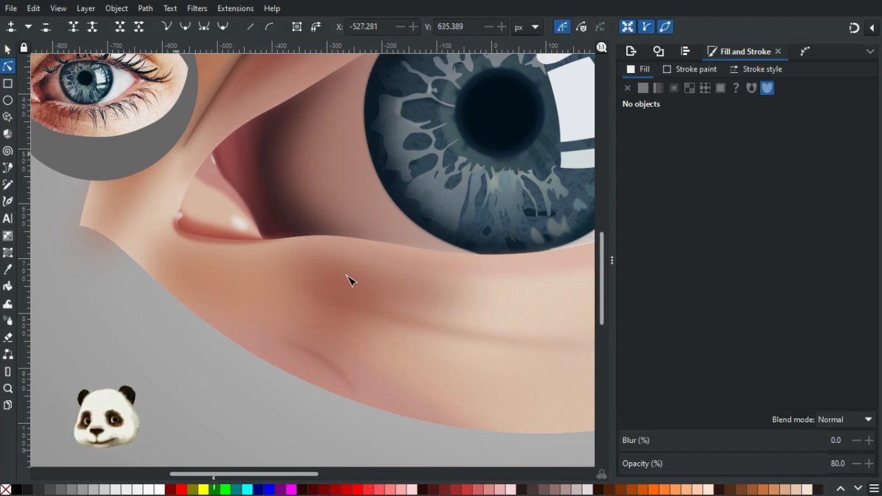
left_click(386, 296)
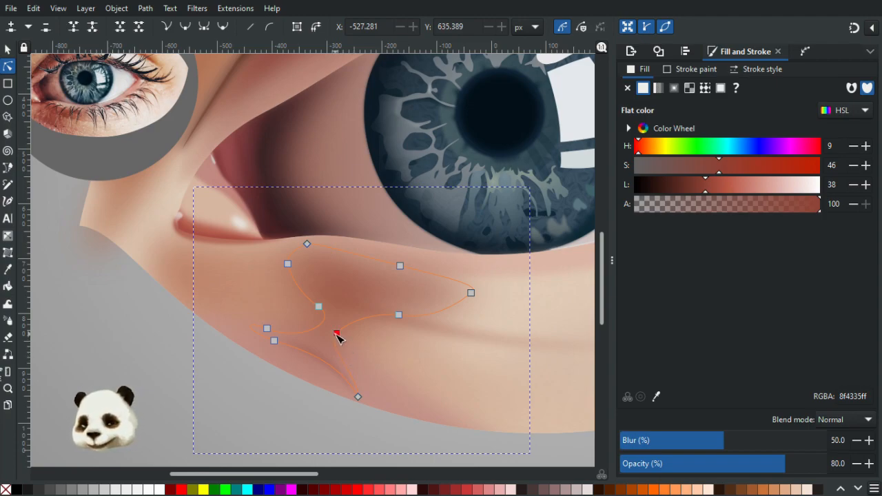
left_click(8, 49)
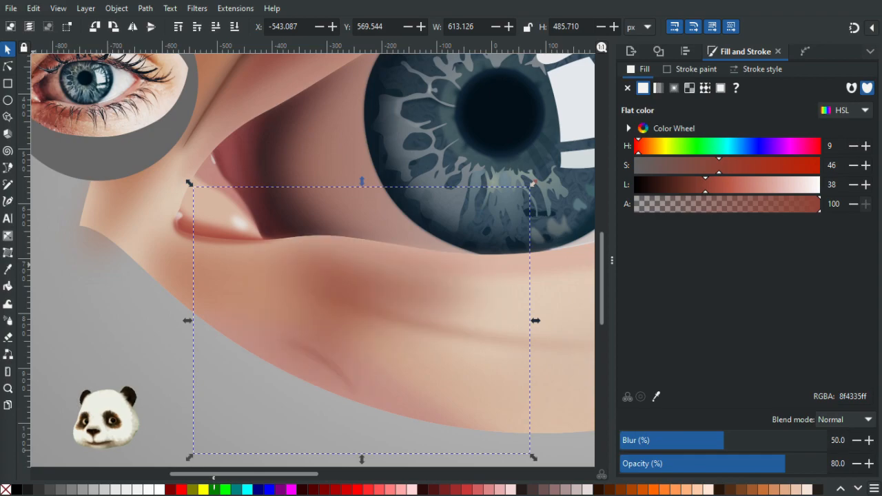
left_click(700, 439)
scroll(472, 372, "down", 2)
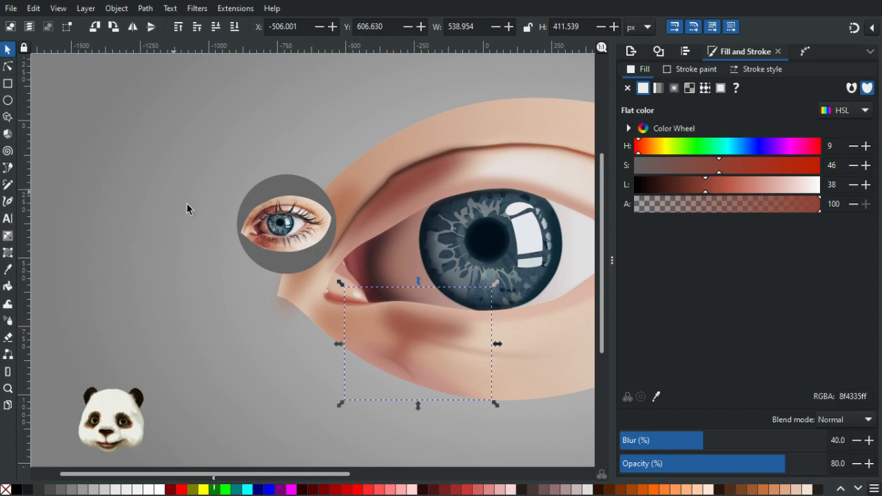
key("ctrl+z")
scroll(435, 377, "up", 1)
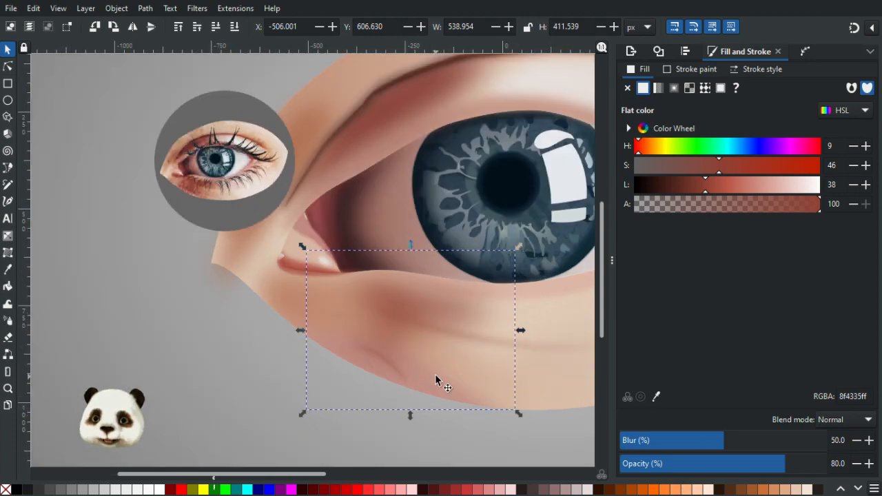
Step: Reshape the reddish shadow beneath the lower lid by slightly lowering its lower edge node and pulling its lower inner node out to the skin's edge
scroll(435, 375, "up", 1)
key("n")
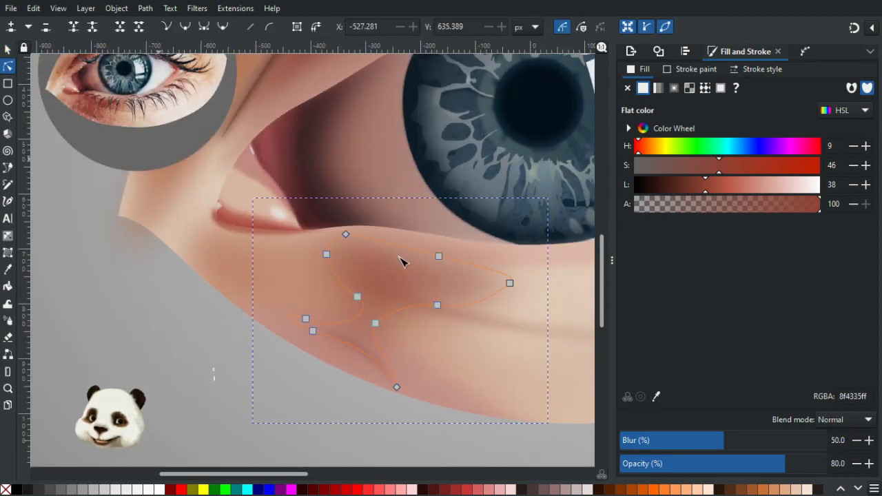
left_click(437, 305)
left_click_drag(437, 305, 439, 316)
left_click_drag(314, 332, 304, 346)
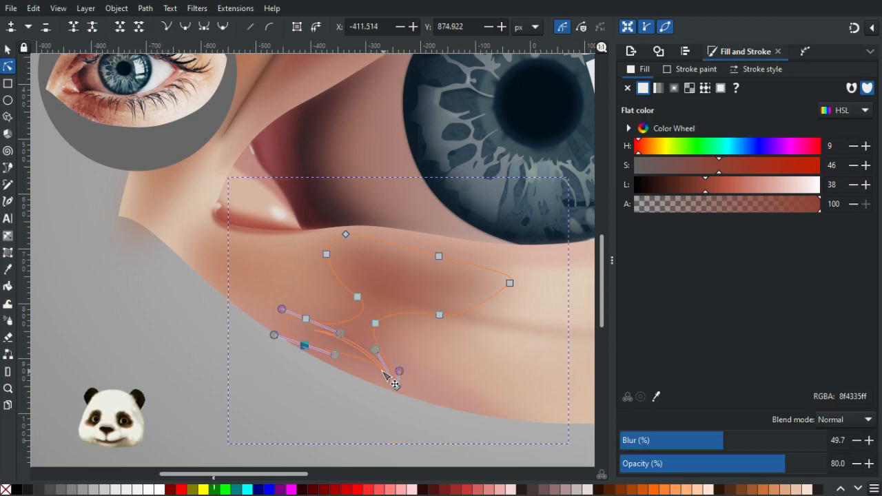
left_click_drag(374, 367, 364, 373)
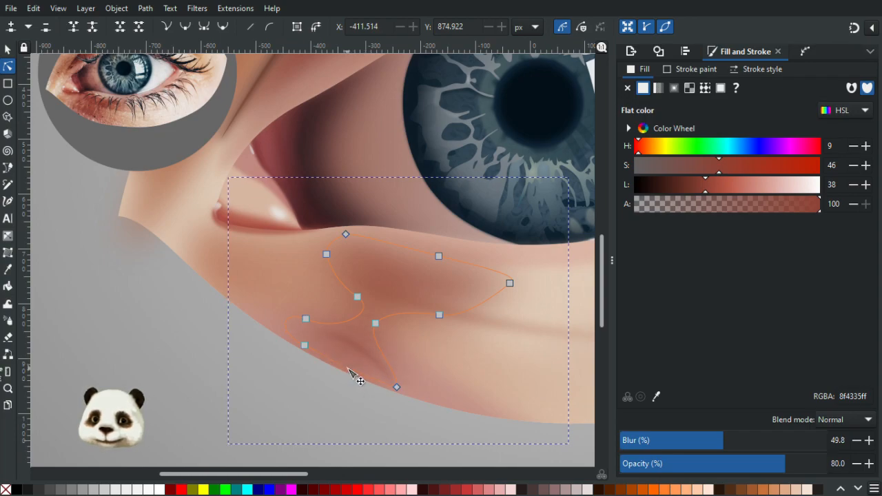
Step: Adjust the curve handles of the reddish shadow's lower inner edge so it follows the skin's lower outline
left_click(305, 346)
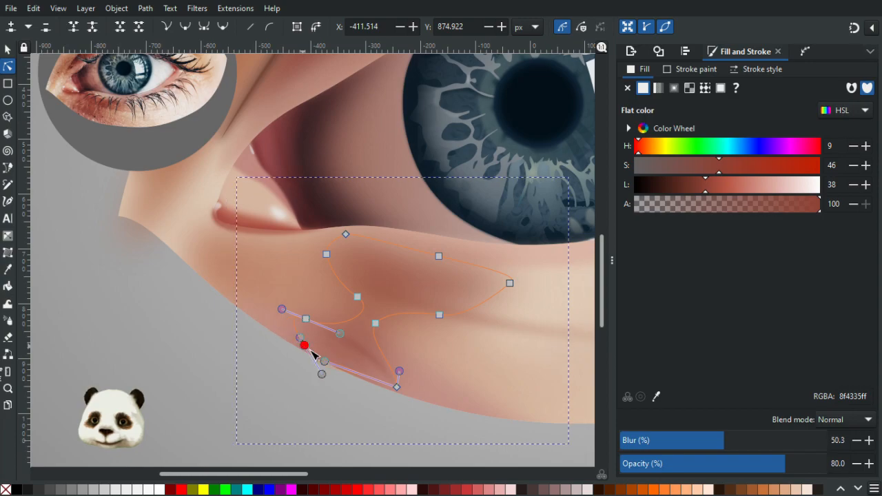
left_click_drag(300, 338, 286, 331)
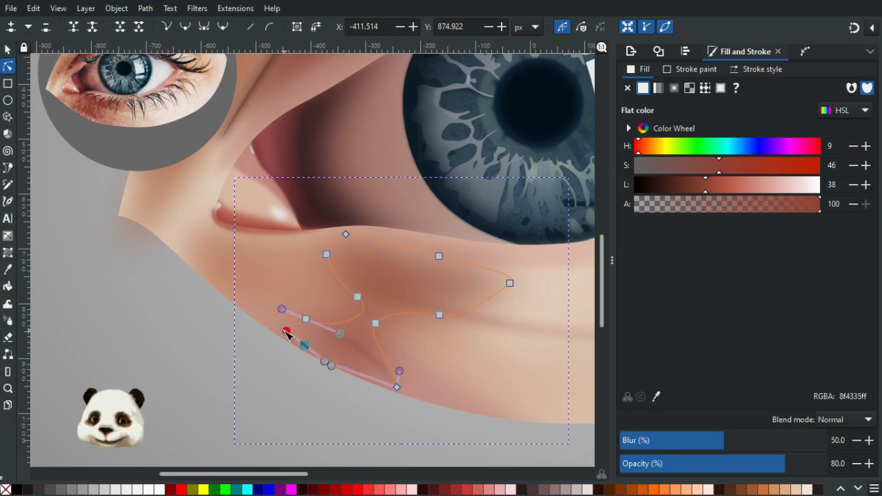
left_click_drag(324, 361, 353, 374)
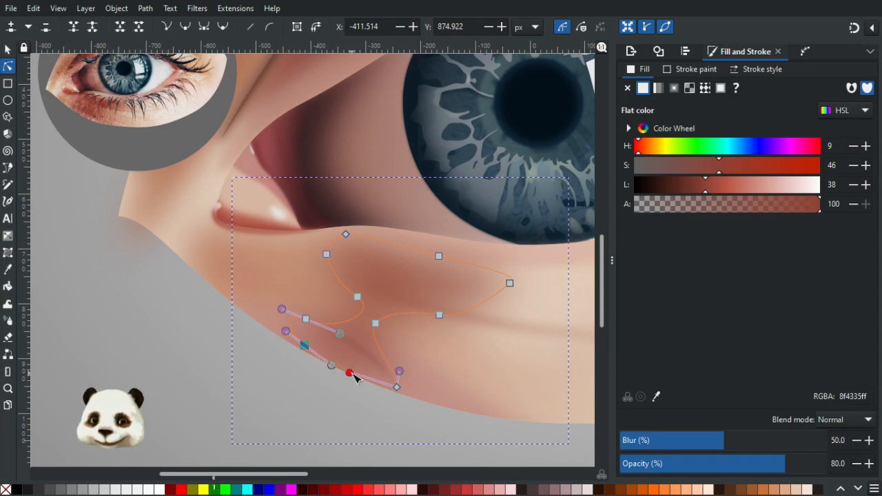
left_click(338, 407)
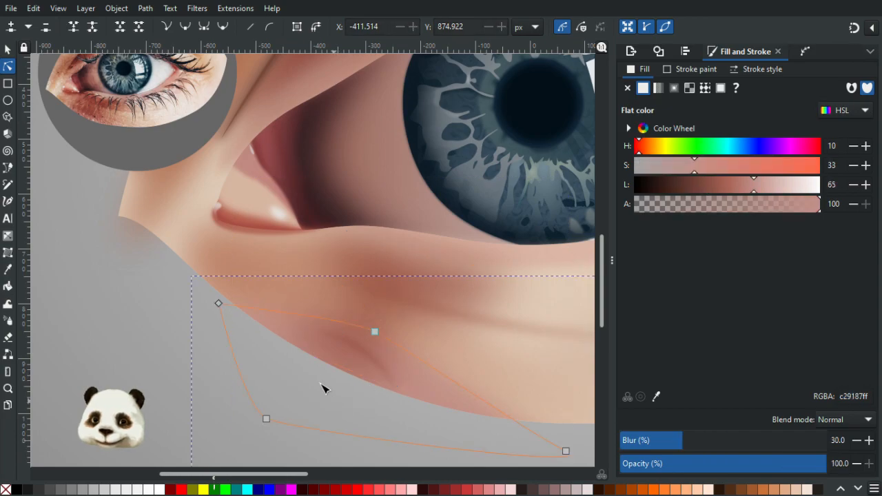
scroll(310, 391, "down", 4)
scroll(298, 390, "up", 1)
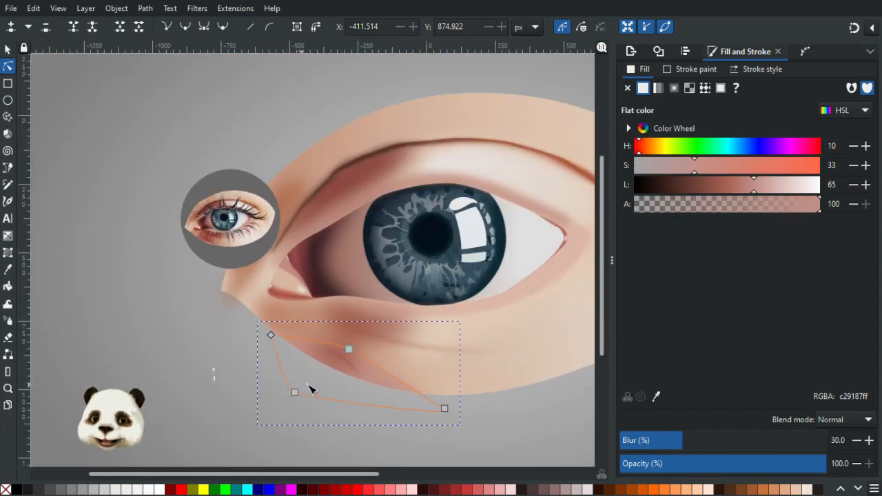
Step: Move the upper node of the reddish shadow's lower lobe outward and up toward the inner corner
scroll(311, 386, "up", 2)
left_click(335, 321)
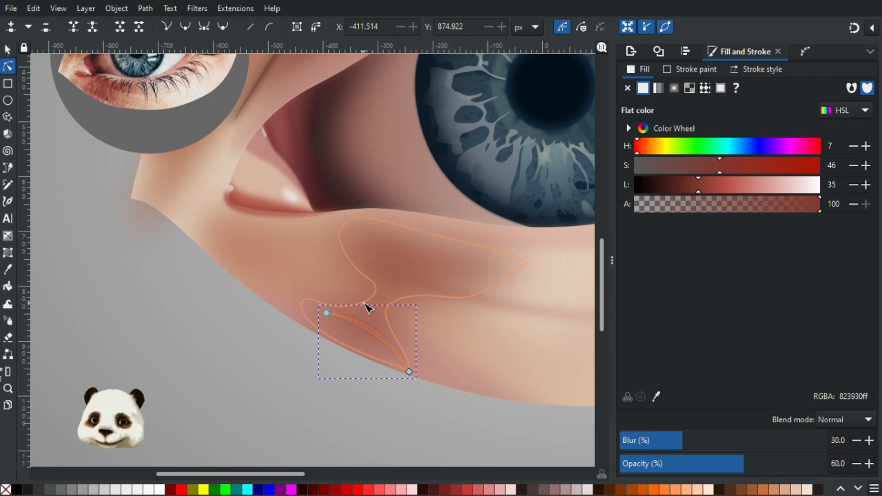
left_click(319, 310)
left_click_drag(317, 304, 296, 292)
left_click(193, 355)
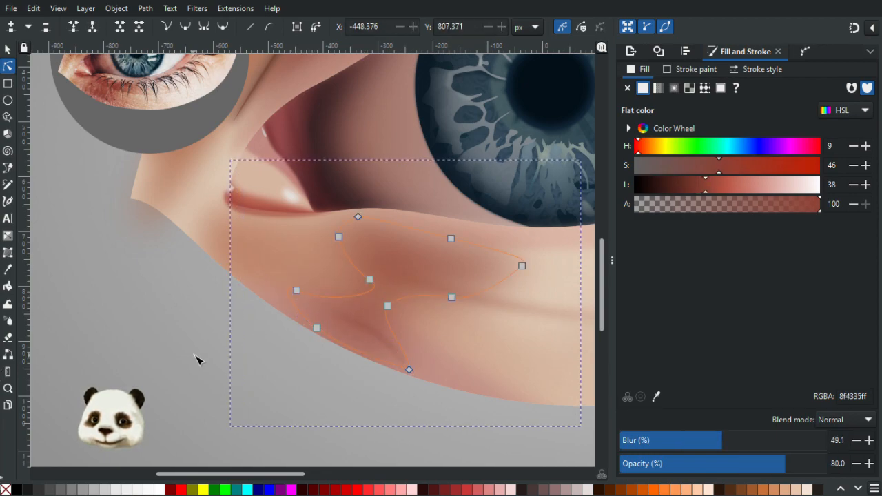
left_click(196, 360)
Step: Refine the reddish shadow's lower edge and extend its bottom tip slightly outward and down along the skin's edge
scroll(214, 362, "down", 4)
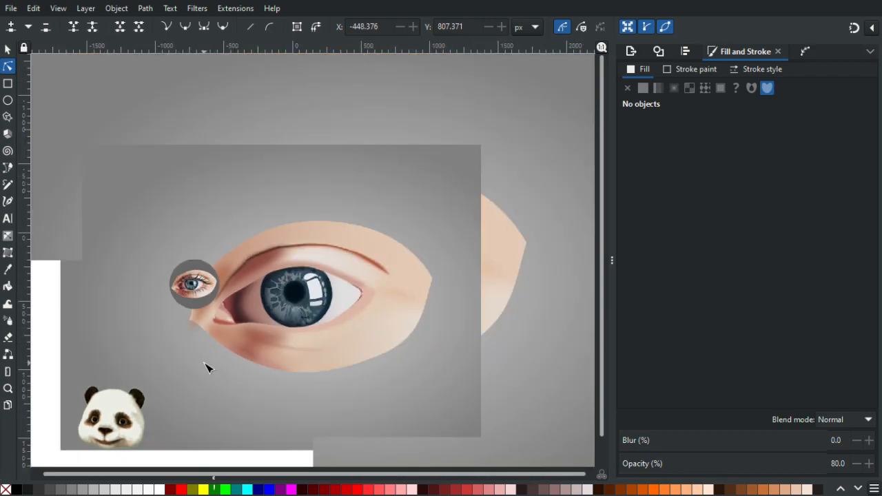
scroll(214, 378, "down", 1)
scroll(219, 378, "up", 2)
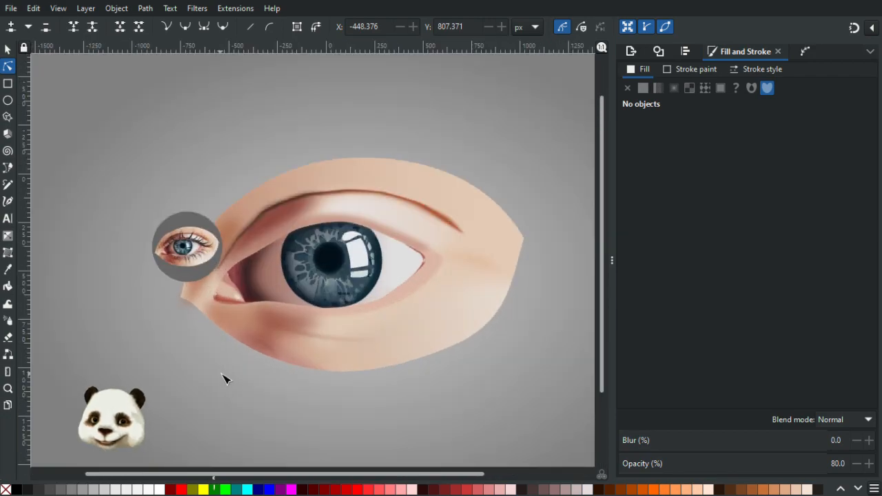
scroll(234, 375, "up", 2)
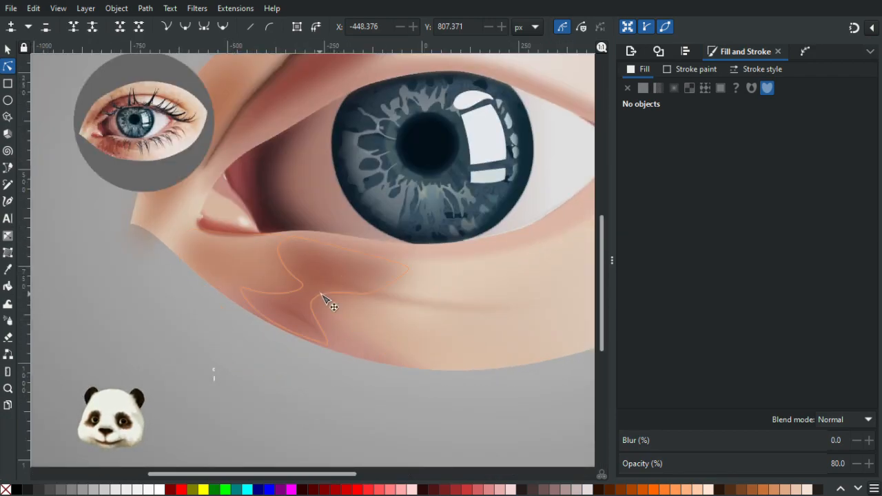
left_click(356, 293)
left_click(357, 294)
left_click(358, 292)
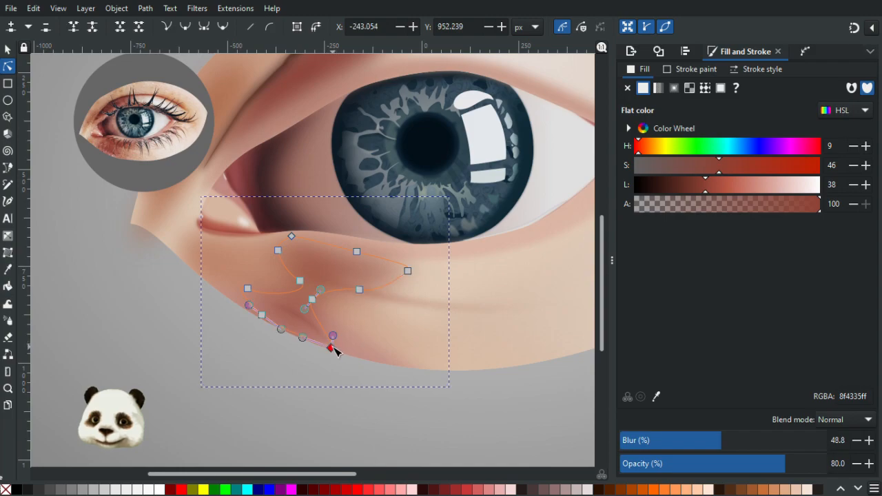
left_click(252, 410)
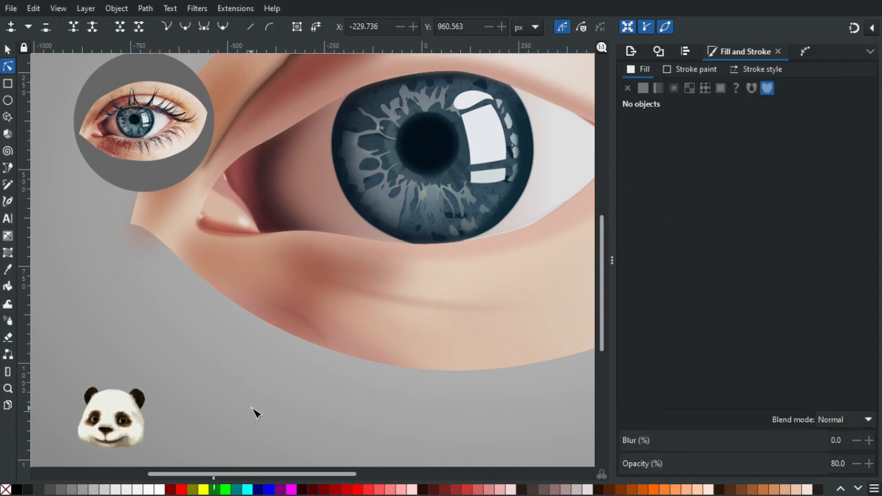
Step: Set the opacity of the tan shading patch beside the eye's outer corner to 70%
scroll(252, 414, "down", 3)
scroll(235, 424, "down", 1)
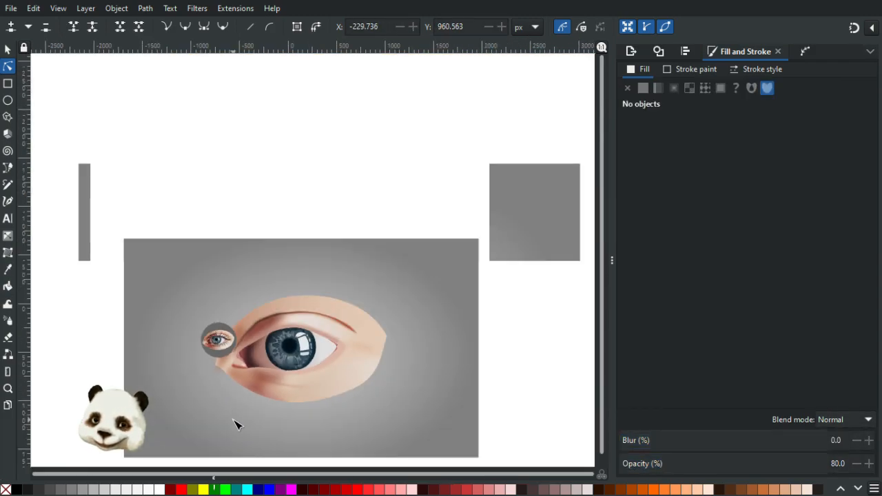
scroll(236, 423, "up", 1)
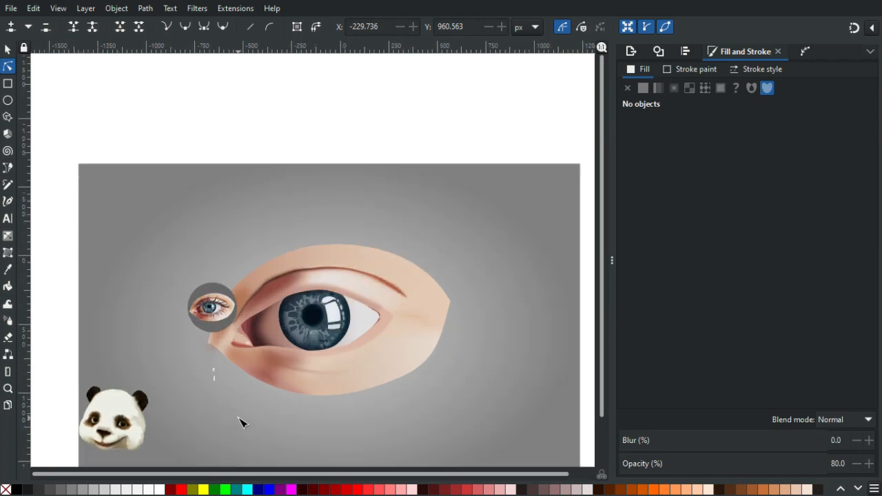
scroll(241, 421, "up", 1)
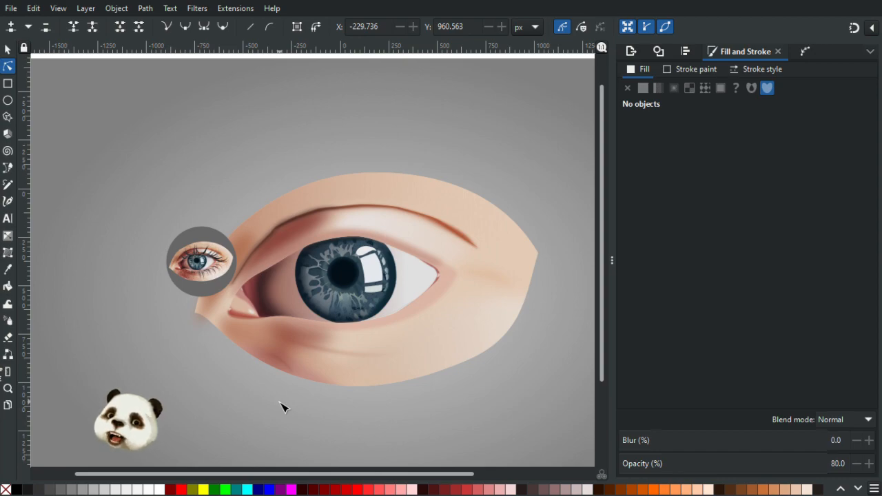
left_click(506, 282)
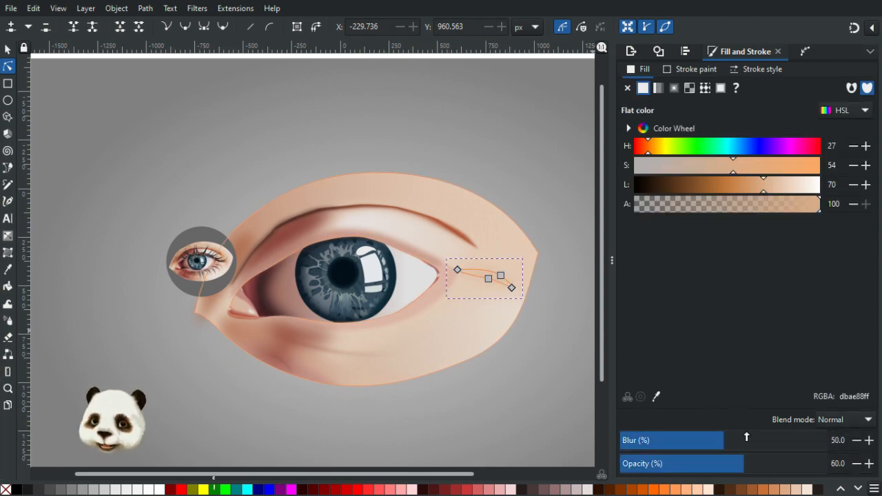
left_click(763, 464)
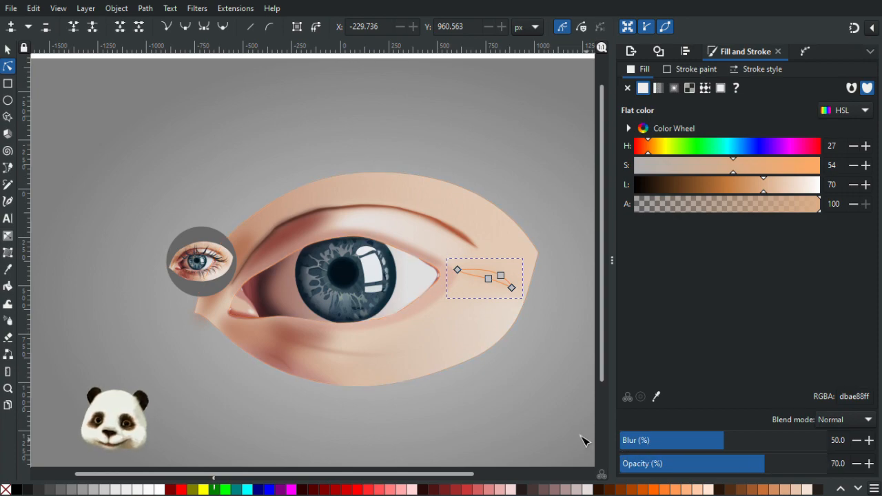
left_click(569, 427)
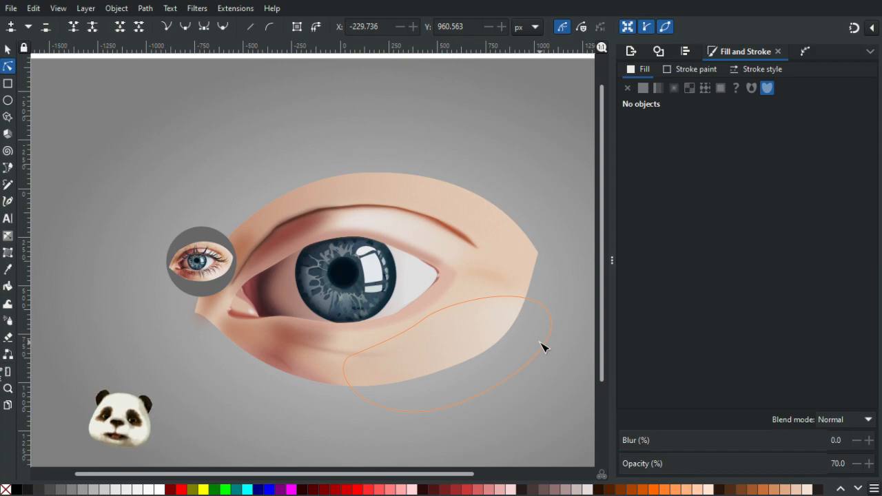
Step: Examine the skin shading around the outer corner and lower lid, both up close and in the whole eye
scroll(532, 319, "up", 2)
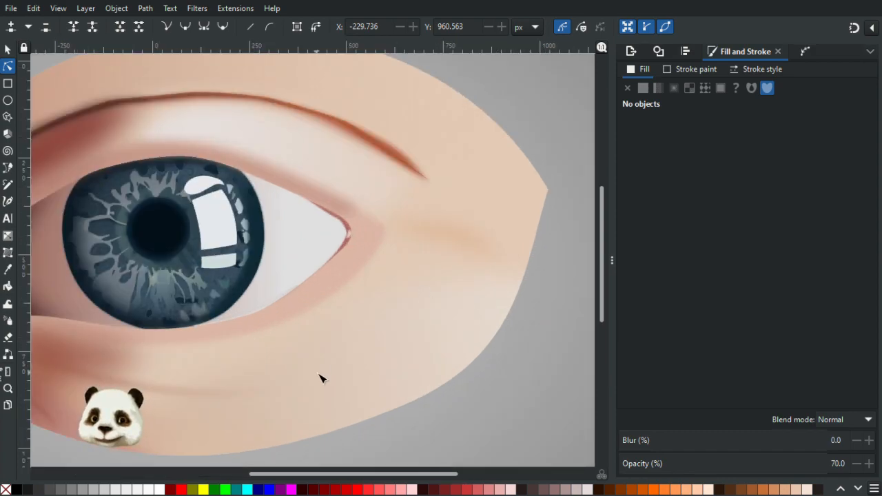
scroll(338, 372, "down", 2)
scroll(407, 365, "up", 2)
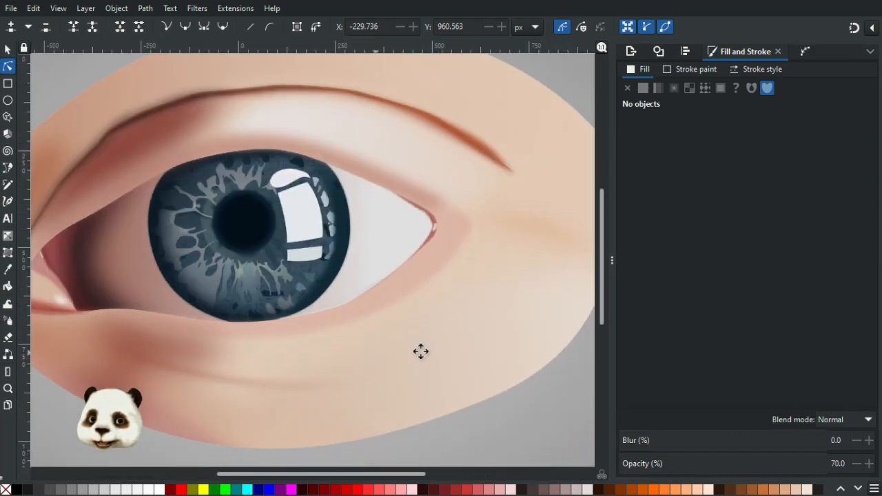
left_click_drag(421, 351, 491, 364)
scroll(488, 365, "down", 1)
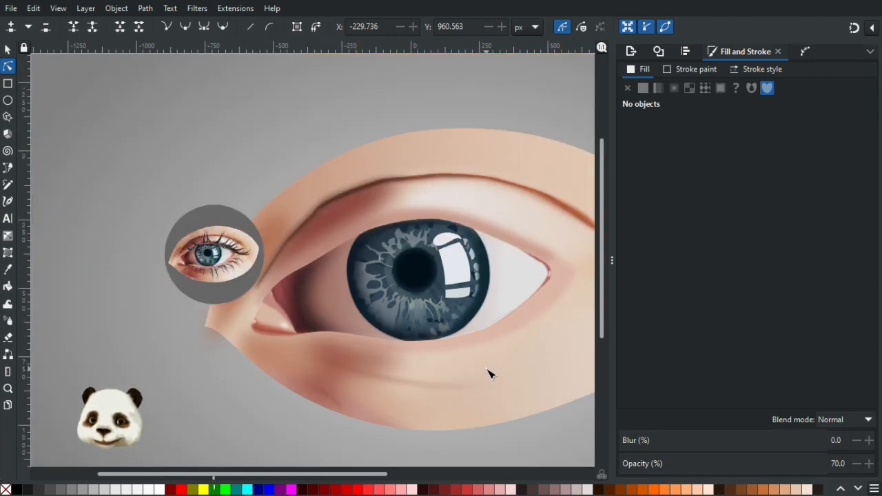
scroll(488, 374, "down", 1)
left_click_drag(506, 374, 414, 379)
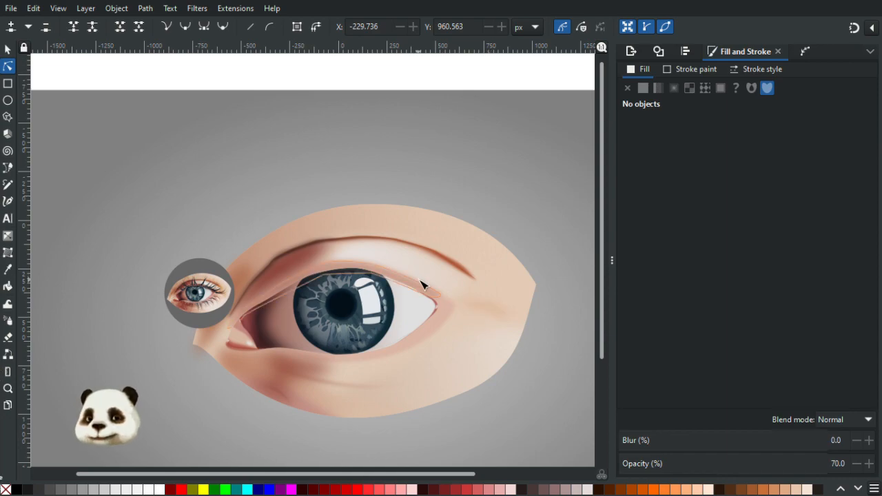
Step: Compare the upper lid with the reference photo and examine the photo's upper eyelashes up close
scroll(350, 245, "up", 1)
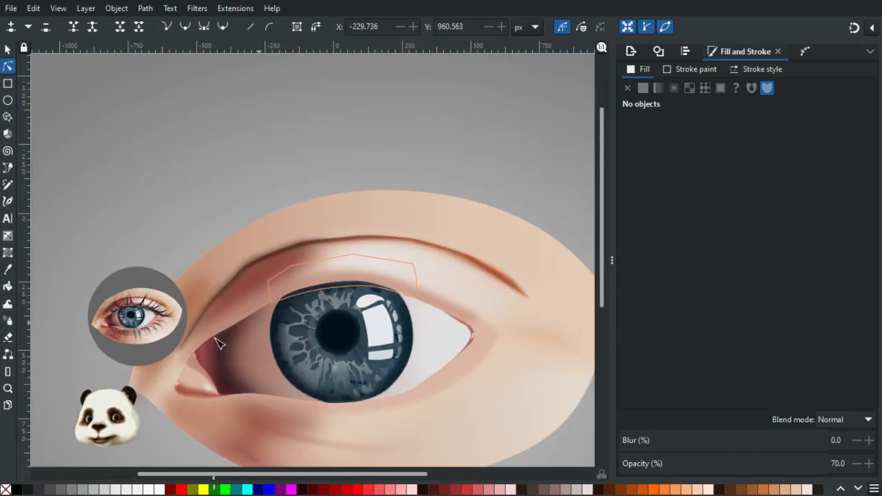
scroll(178, 350, "up", 1)
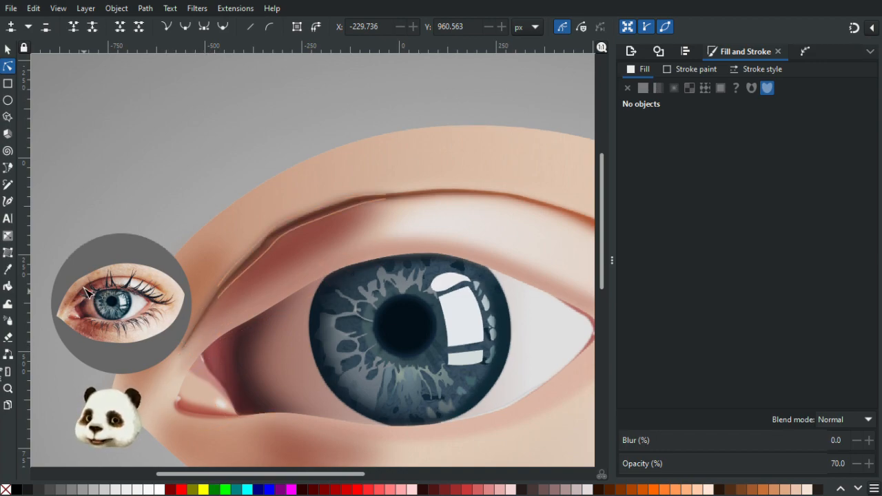
scroll(91, 295, "up", 6)
scroll(236, 268, "down", 1)
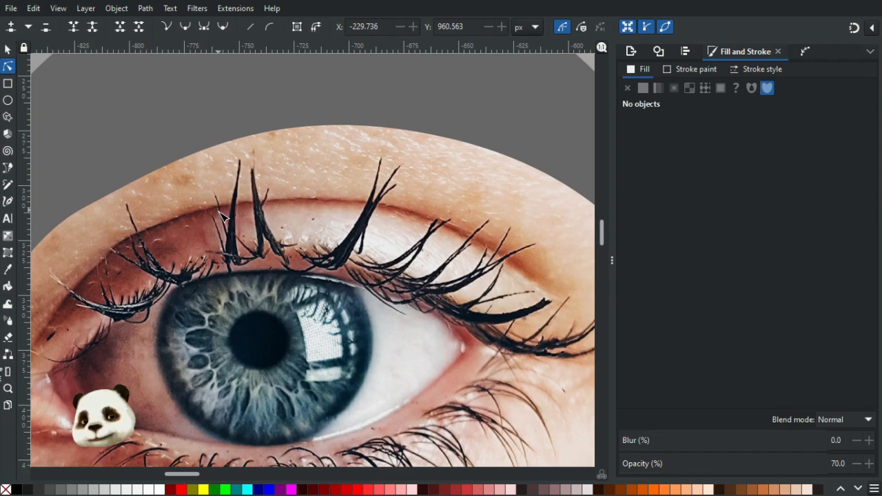
left_click_drag(377, 317, 455, 344)
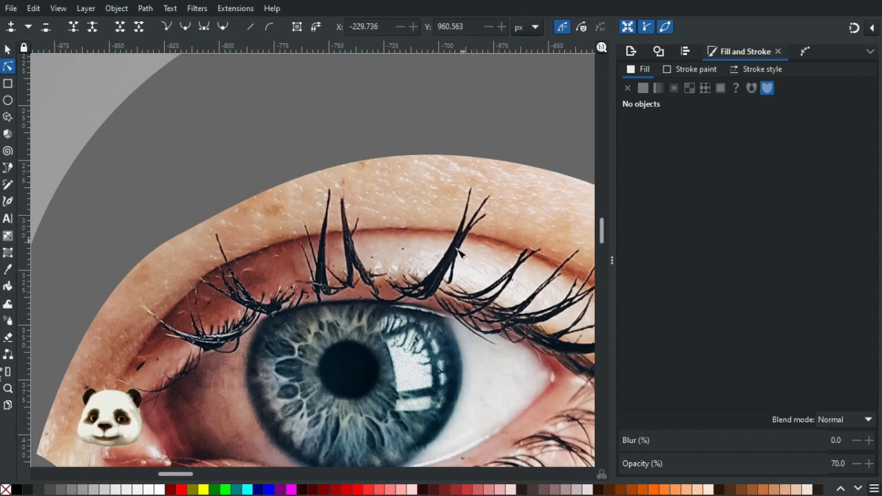
Step: Examine the upper and lower eyelashes in the reference photo and compare them with the whole painted eye
left_click_drag(478, 307, 327, 274)
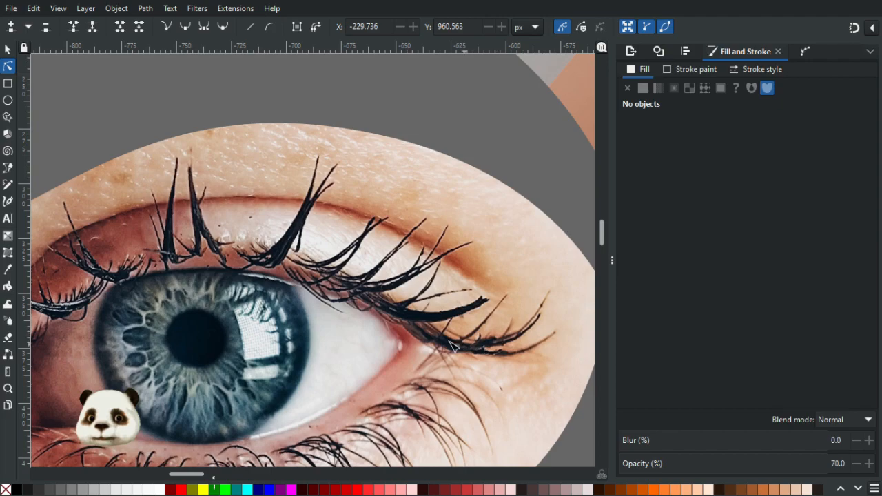
left_click_drag(374, 373, 452, 265)
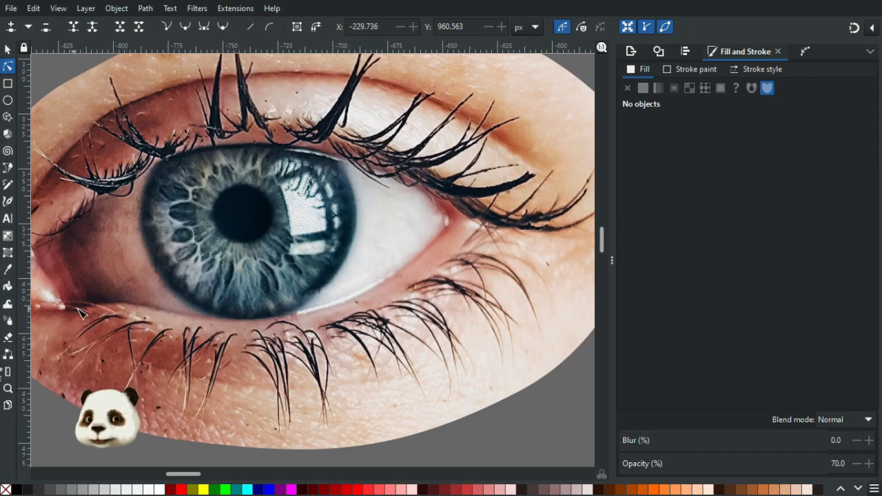
scroll(138, 321, "left", 4)
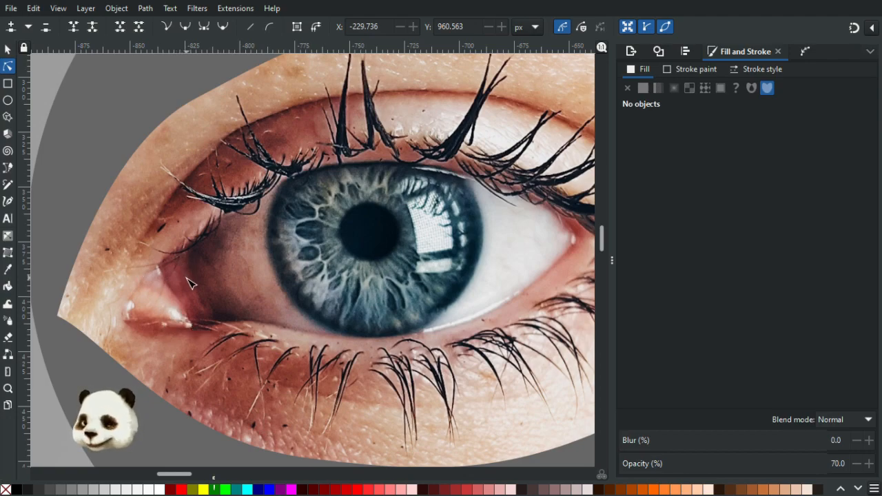
left_click_drag(404, 327, 240, 368)
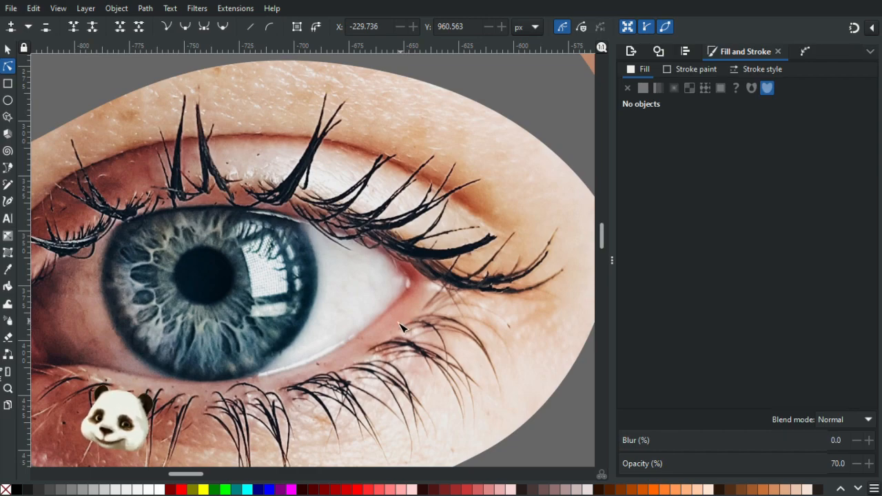
scroll(396, 324, "down", 5)
scroll(301, 299, "right", 4)
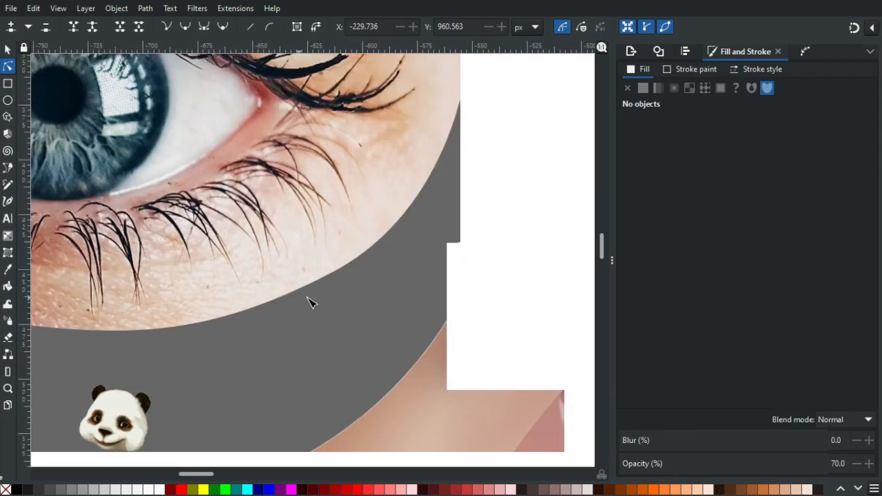
scroll(404, 329, "down", 5)
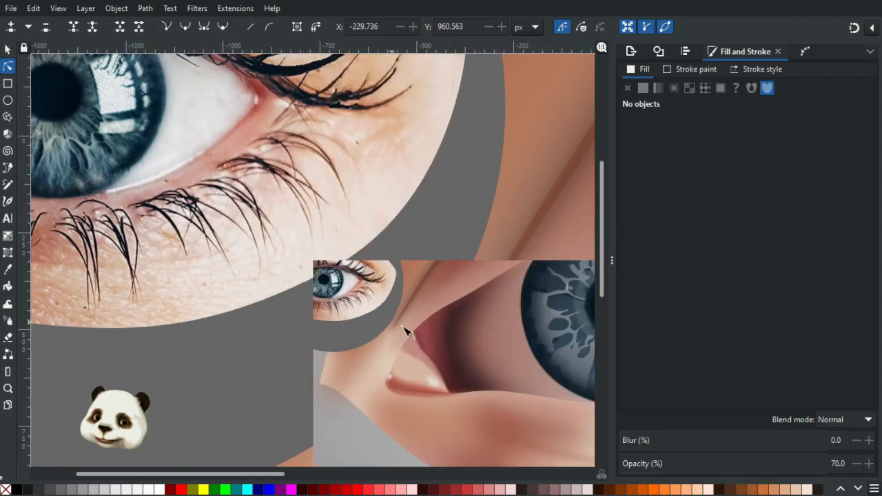
scroll(285, 285, "down", 3)
scroll(285, 286, "right", 8)
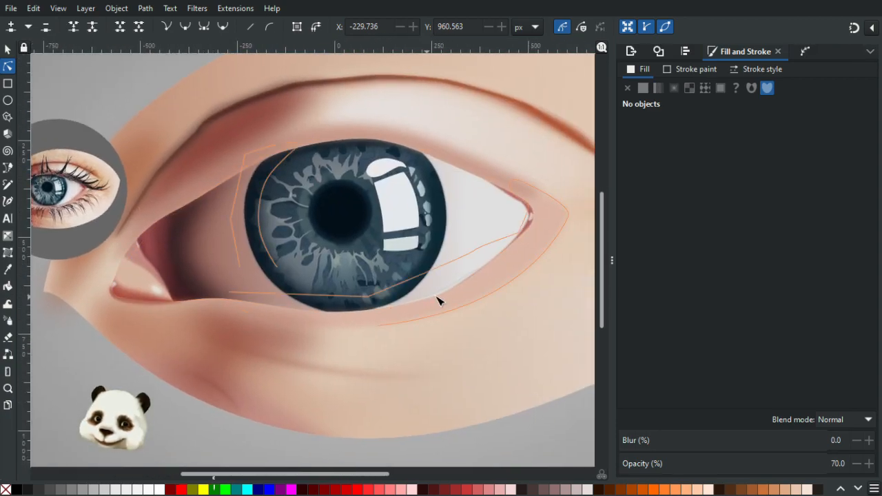
scroll(242, 279, "left", 1)
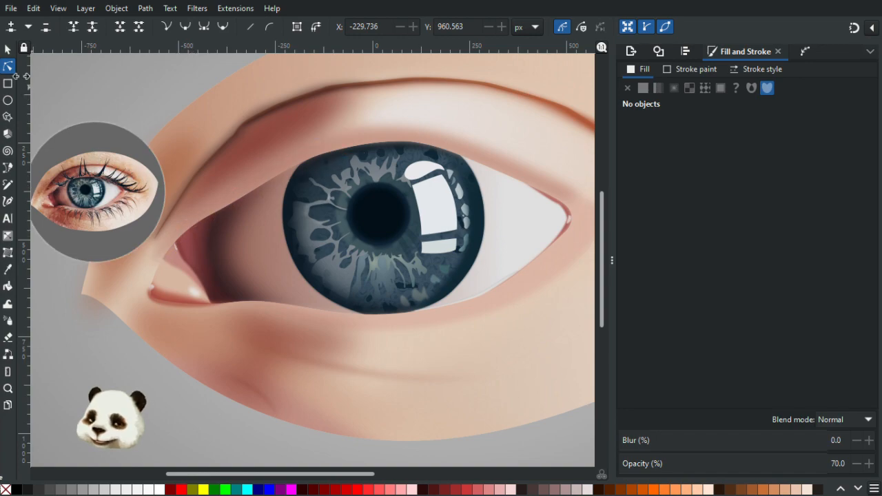
Step: Set the opacity of the blurred red shading at the eye's outer corner to 80%
left_click(8, 49)
scroll(556, 225, "up", 1)
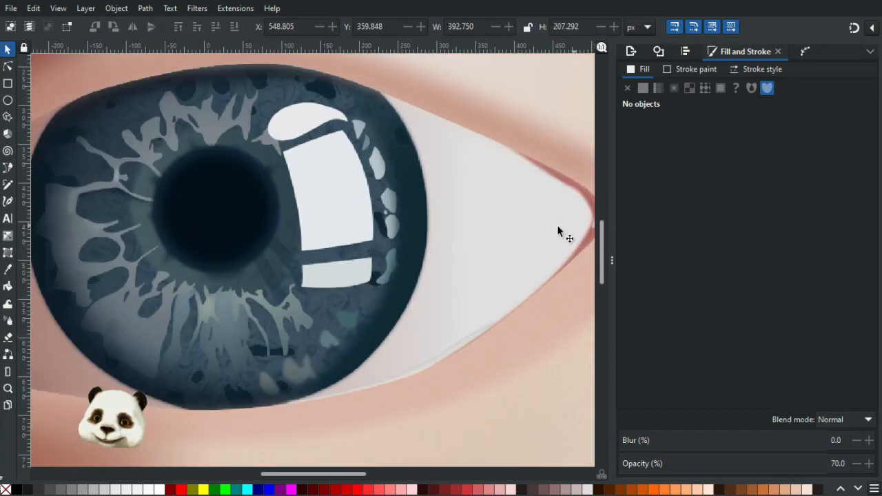
scroll(342, 266, "up", 1)
left_click(369, 239)
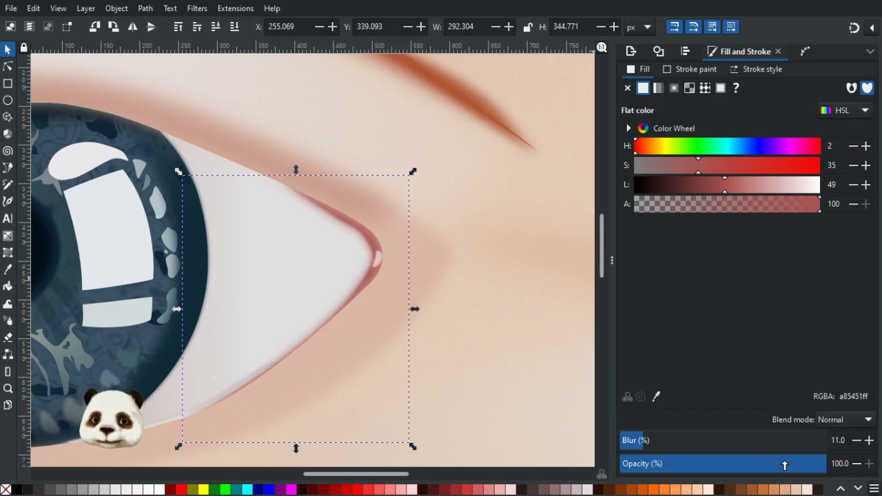
left_click_drag(786, 465, 776, 464)
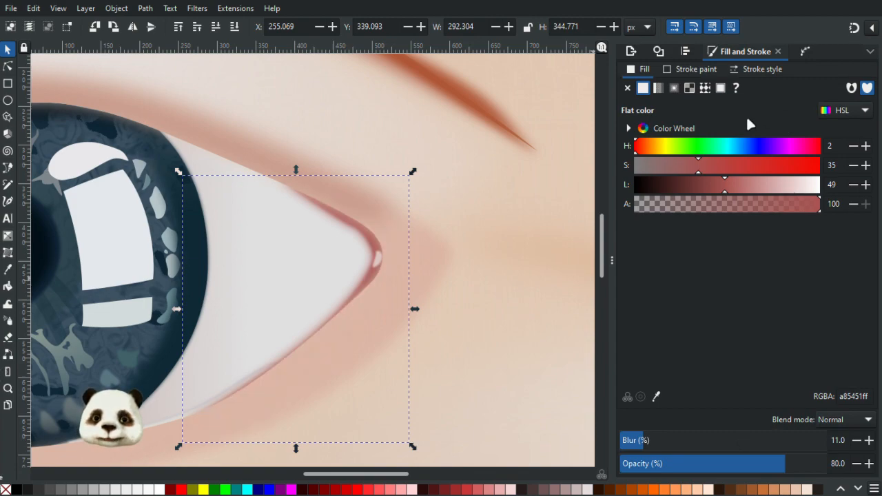
Step: Try darker fill lightness values of 25 and 20 on the red outer-corner shading
left_click_drag(715, 184, 680, 186)
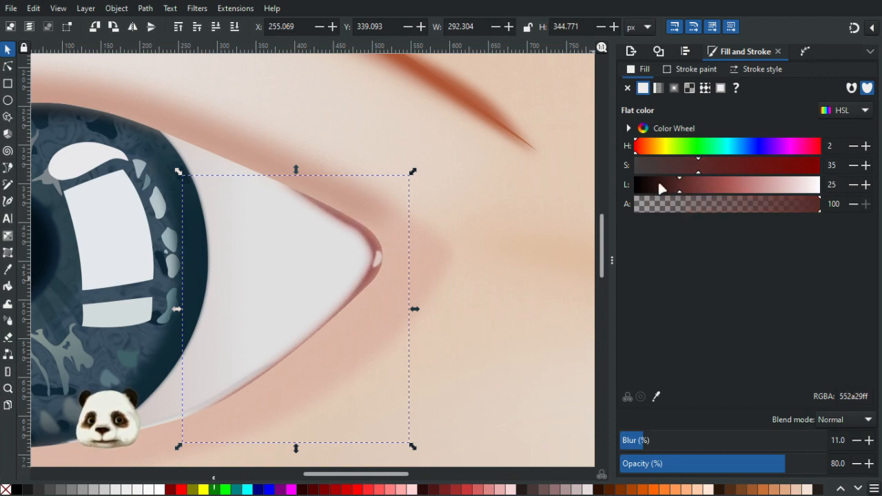
key("ctrl+z")
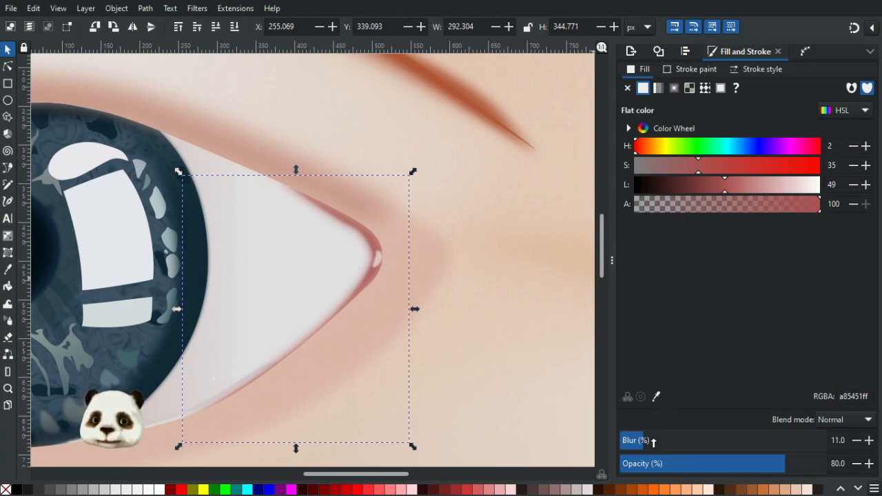
left_click_drag(692, 185, 672, 195)
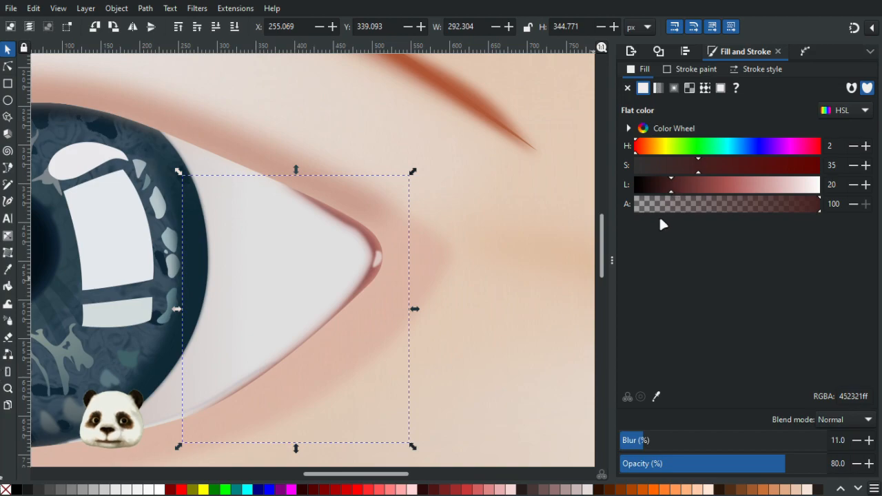
key("ctrl+z")
Step: Examine the softened red shading at the outer corner, both up close and within the whole eye
left_click_drag(184, 335, 299, 327)
scroll(299, 327, "down", 2)
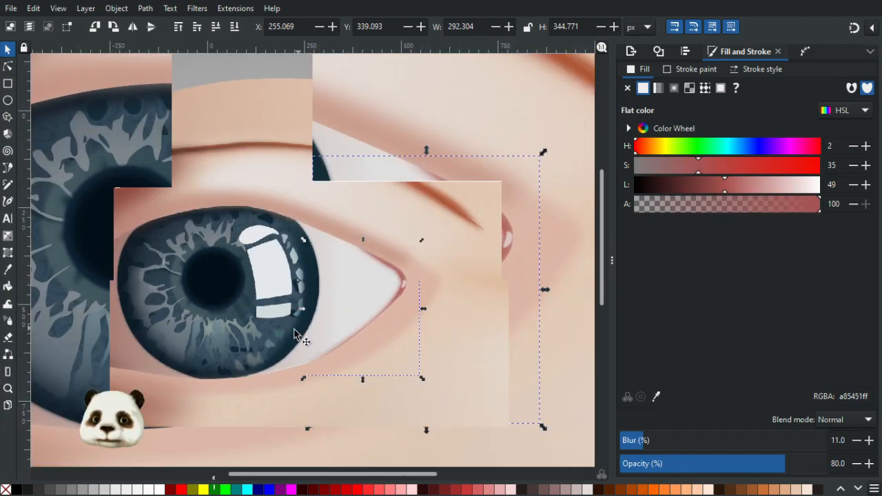
scroll(268, 348, "down", 1)
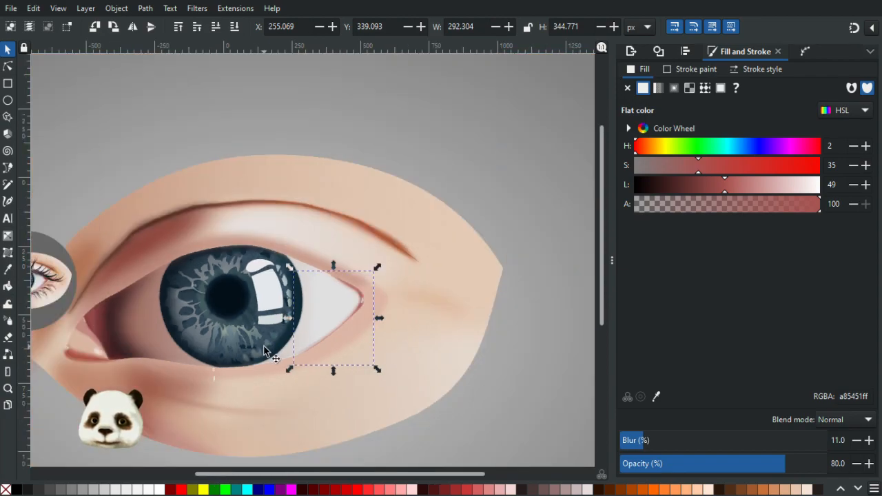
scroll(392, 297, "up", 3)
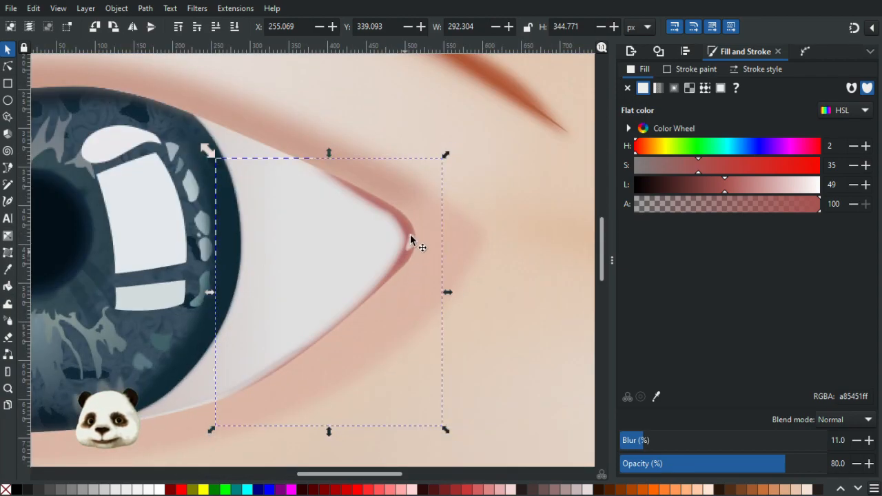
left_click_drag(336, 273, 425, 224)
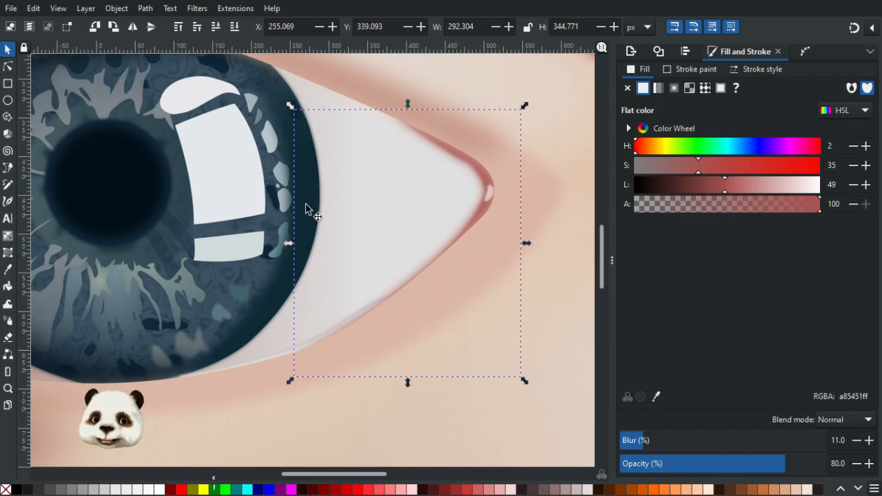
left_click_drag(304, 278, 419, 292)
scroll(419, 292, "down", 1)
scroll(408, 288, "down", 3)
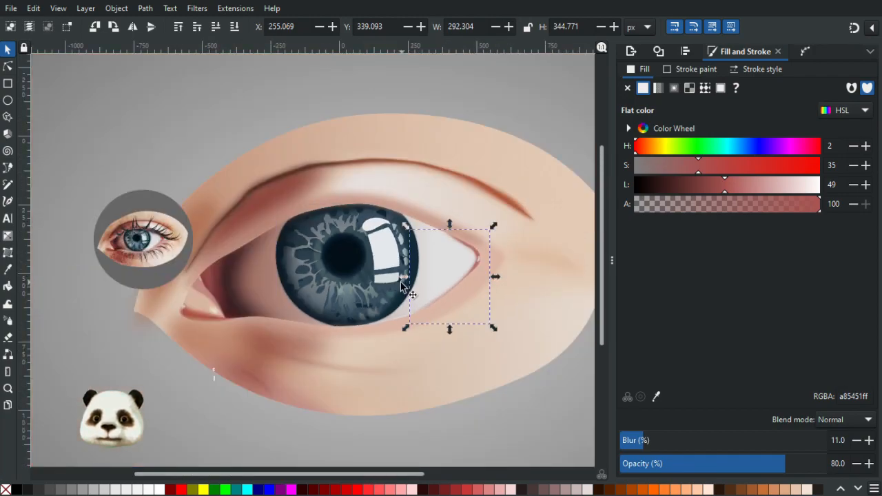
left_click(459, 419)
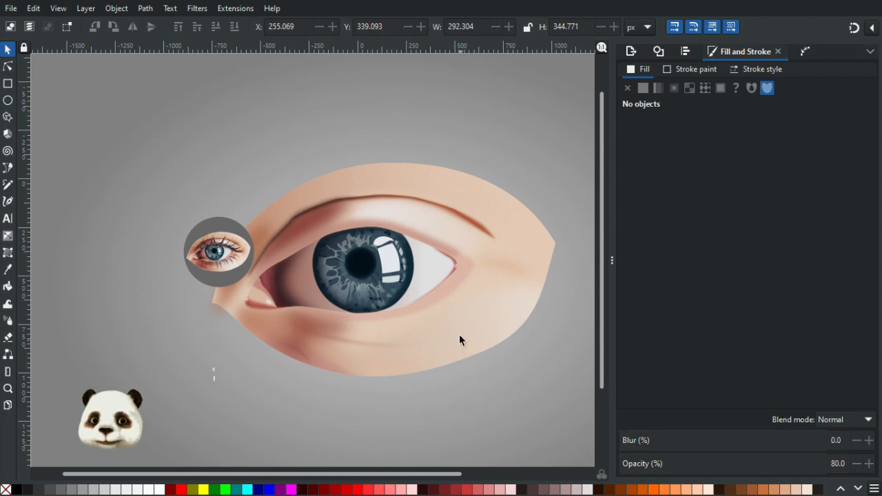
Step: Review the lower lid, inner corner and overall skin shading of the painted eye beside the reference photo
scroll(459, 334, "up", 2)
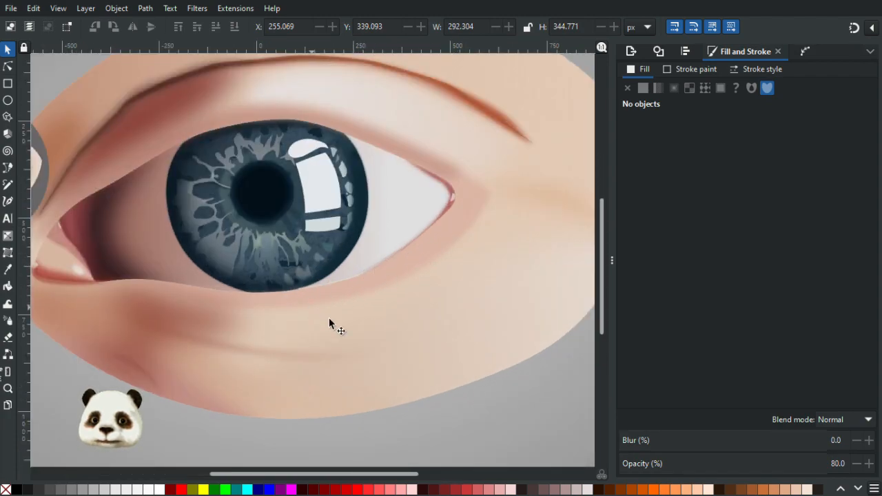
key("5")
scroll(257, 329, "up", 4)
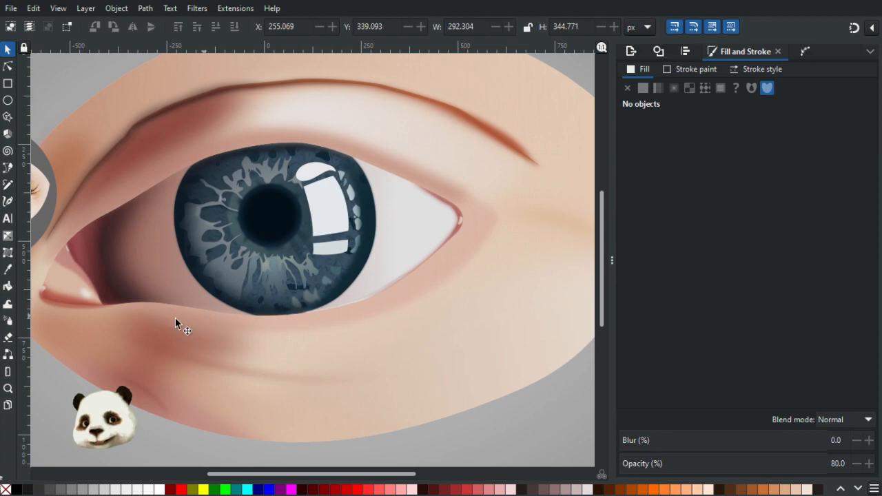
scroll(180, 322, "down", 1)
left_click_drag(180, 322, 370, 326)
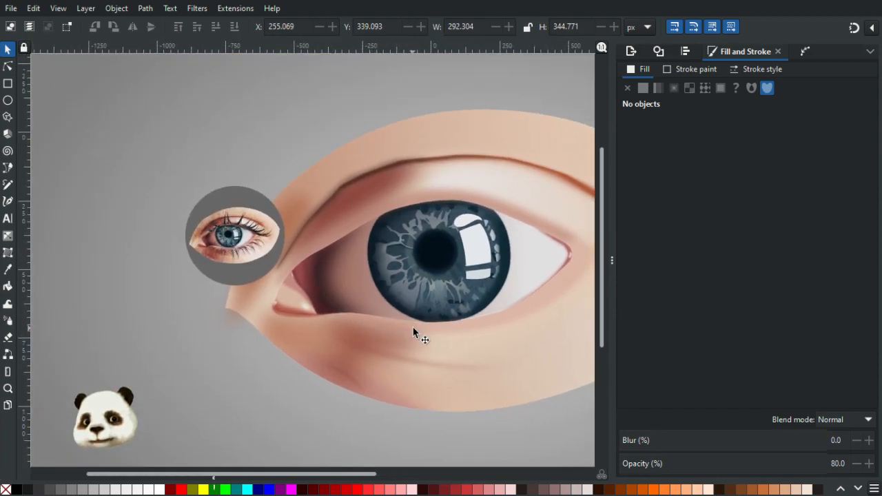
scroll(413, 326, "up", 1)
scroll(468, 342, "down", 1)
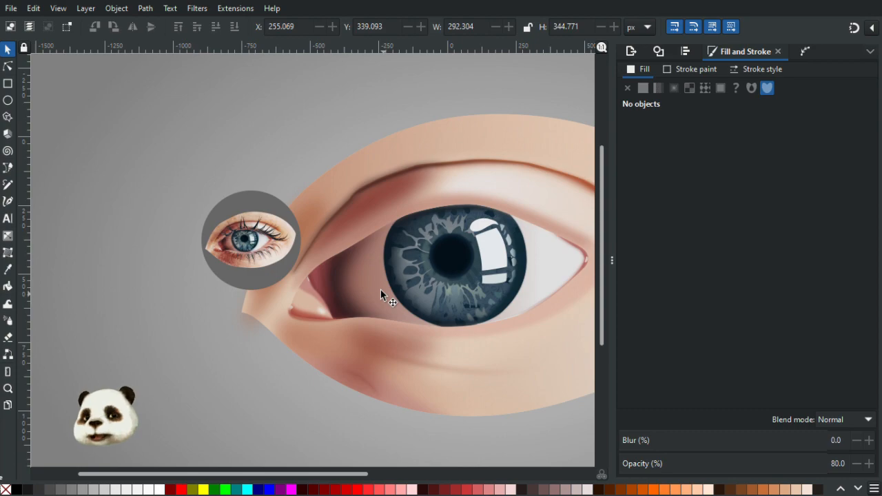
scroll(433, 243, "right", 5)
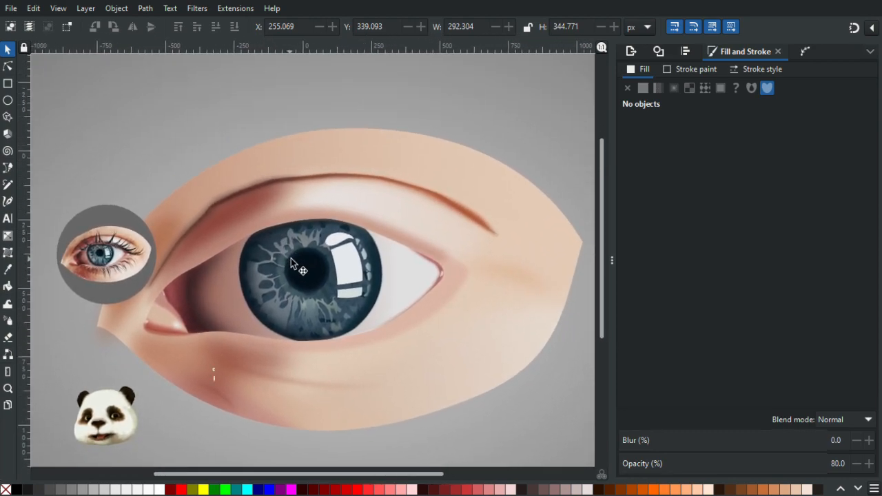
scroll(291, 264, "down", 2, "ctrl")
scroll(252, 255, "up", 1, "ctrl")
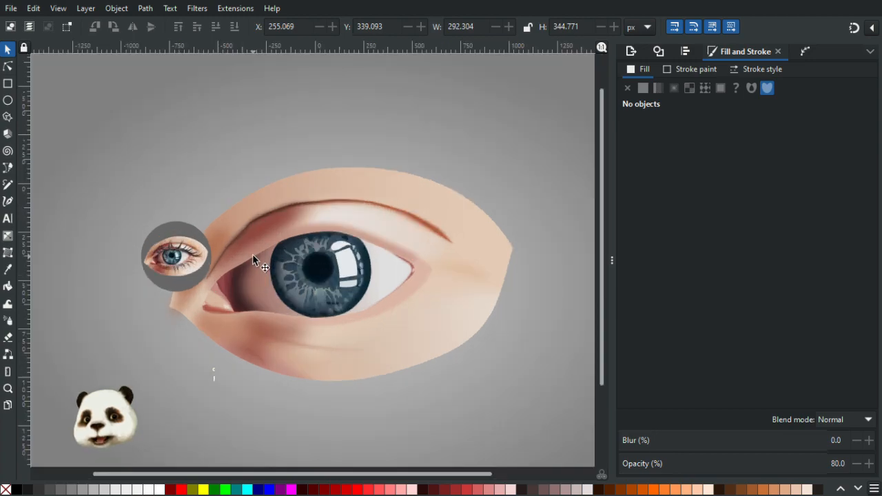
Step: Move the circular reference photo clear of the painted eye's inner corner, to about X -1050, Y 52 px
left_click(157, 276)
left_click_drag(157, 275, 129, 235)
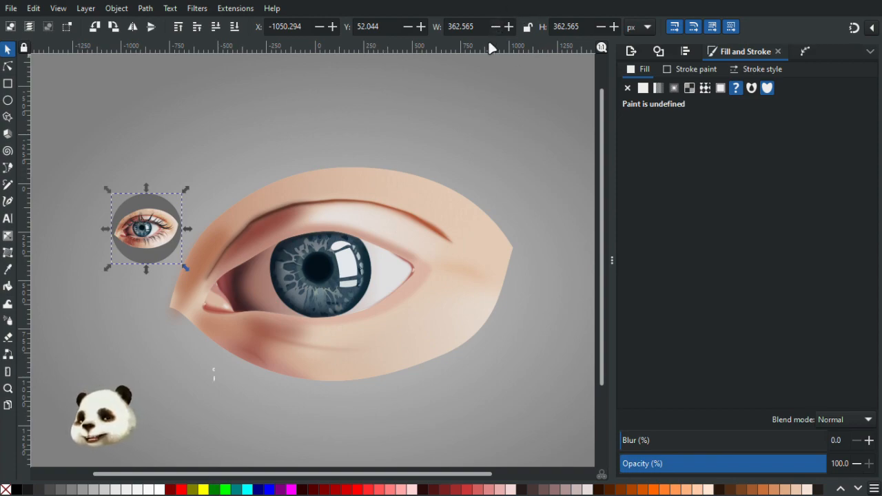
left_click(462, 127)
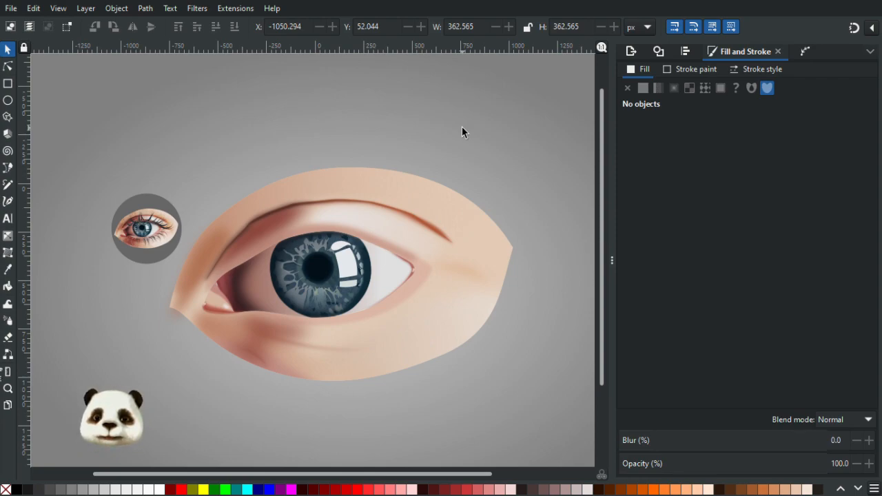
scroll(467, 159, "down", 2)
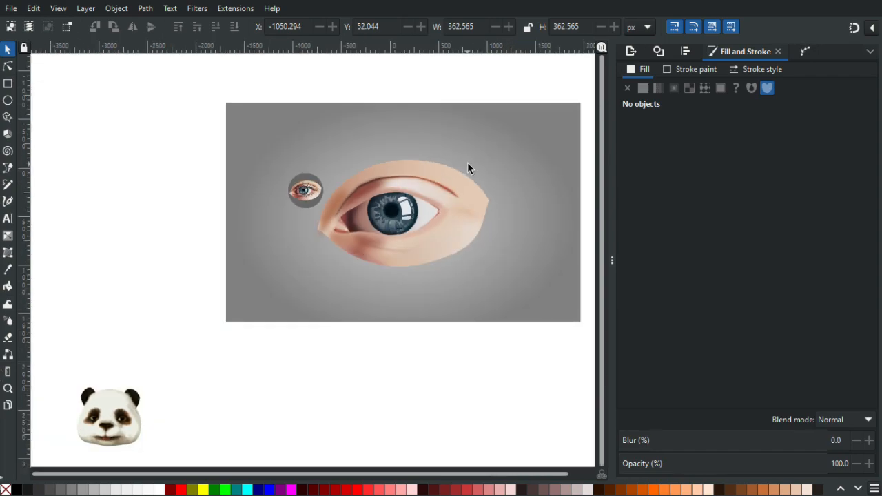
scroll(467, 159, "up", 1)
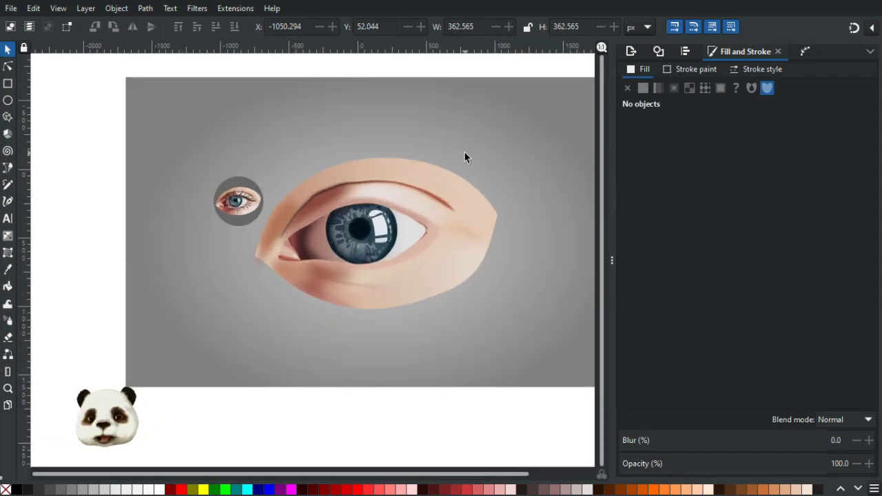